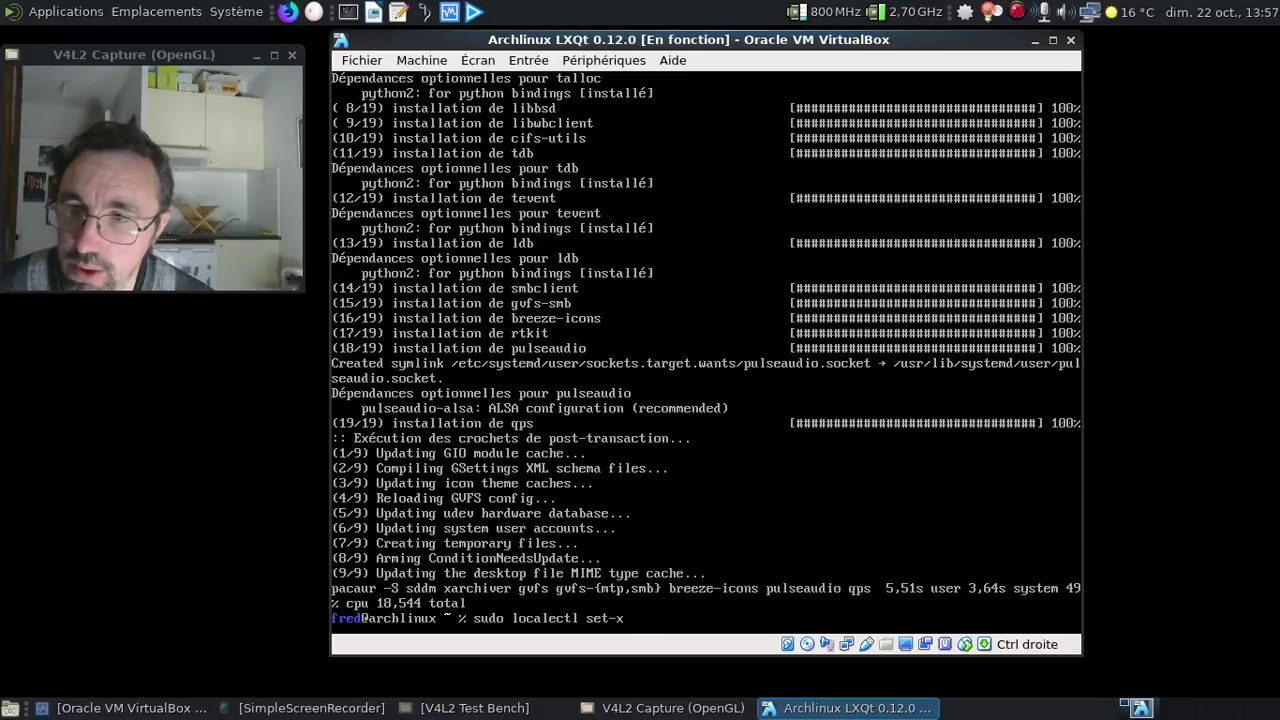
Step: Set the X11 keymap to fr with localectl and start the sddm service with systemctl, both using sudo
type("ap fr")
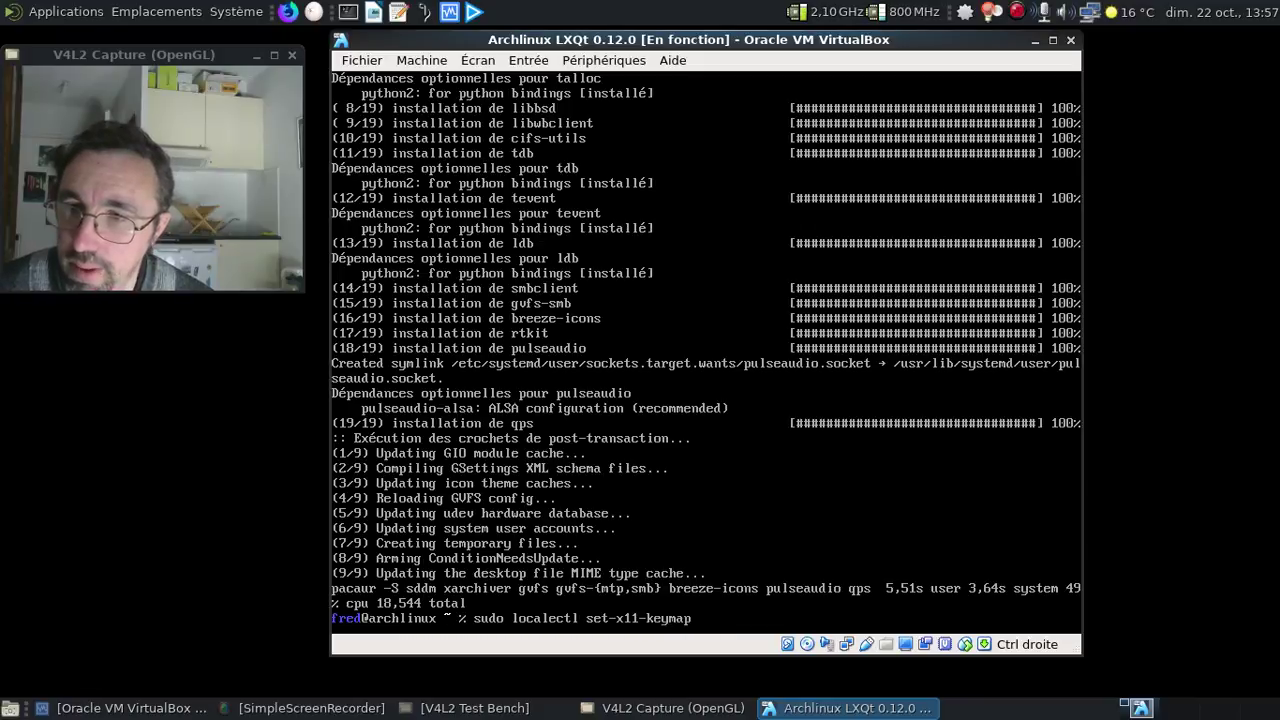
key("Return")
type("s")
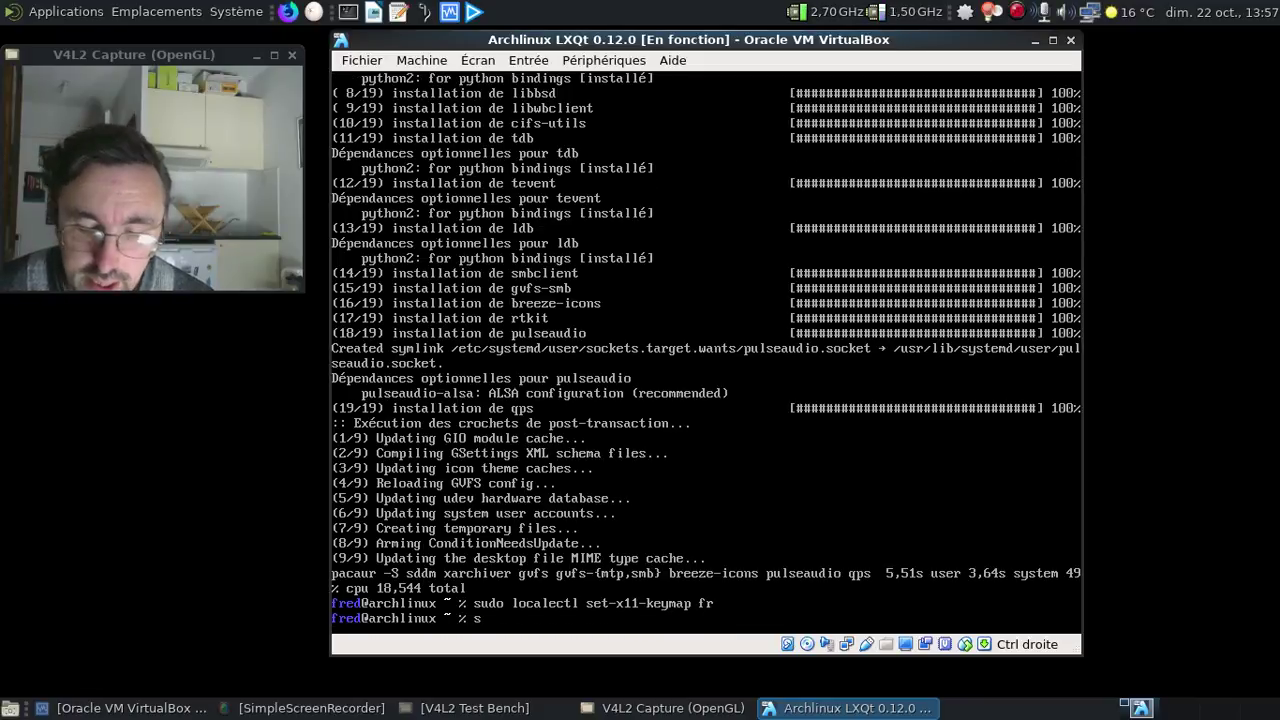
type("udo systemctl")
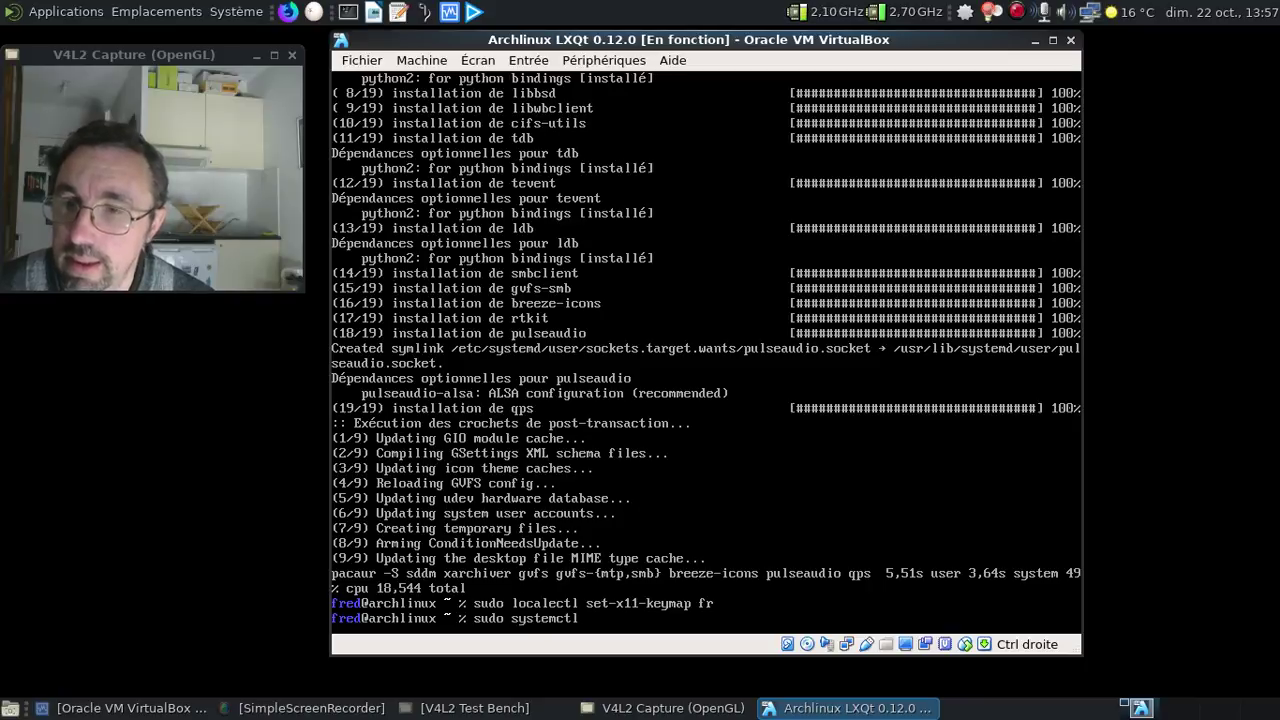
type(" start sddm")
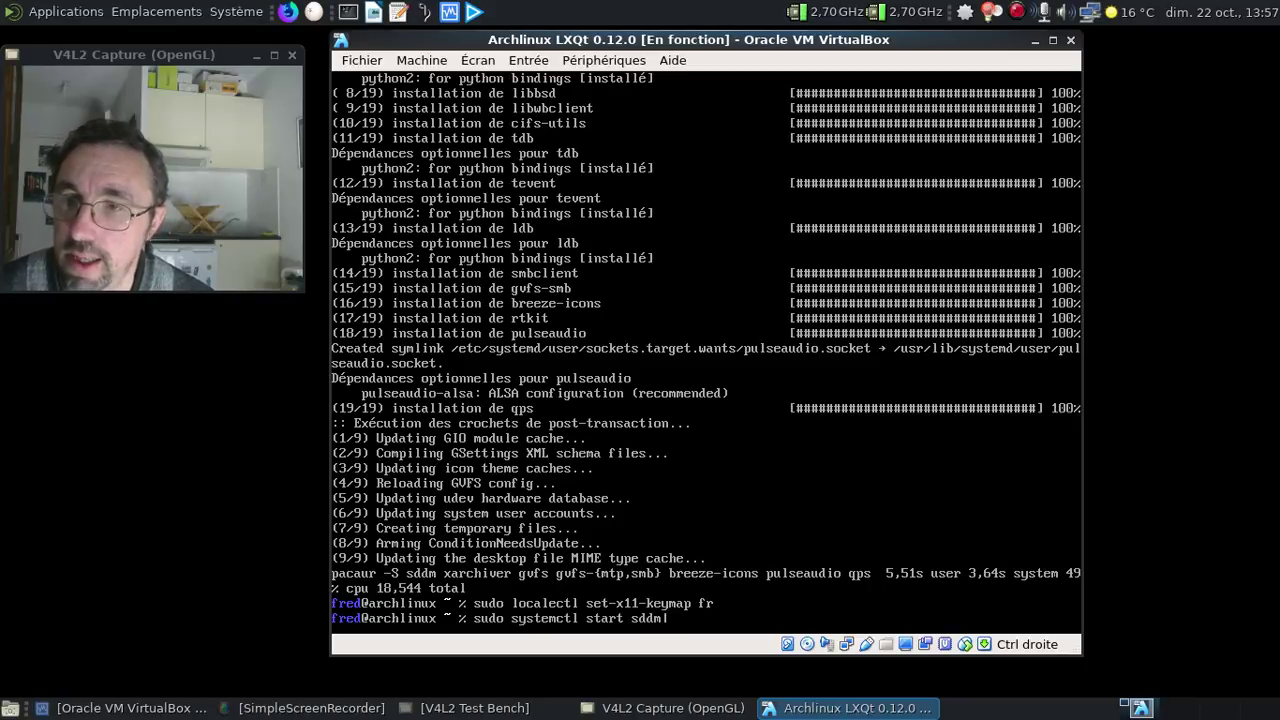
key("Return")
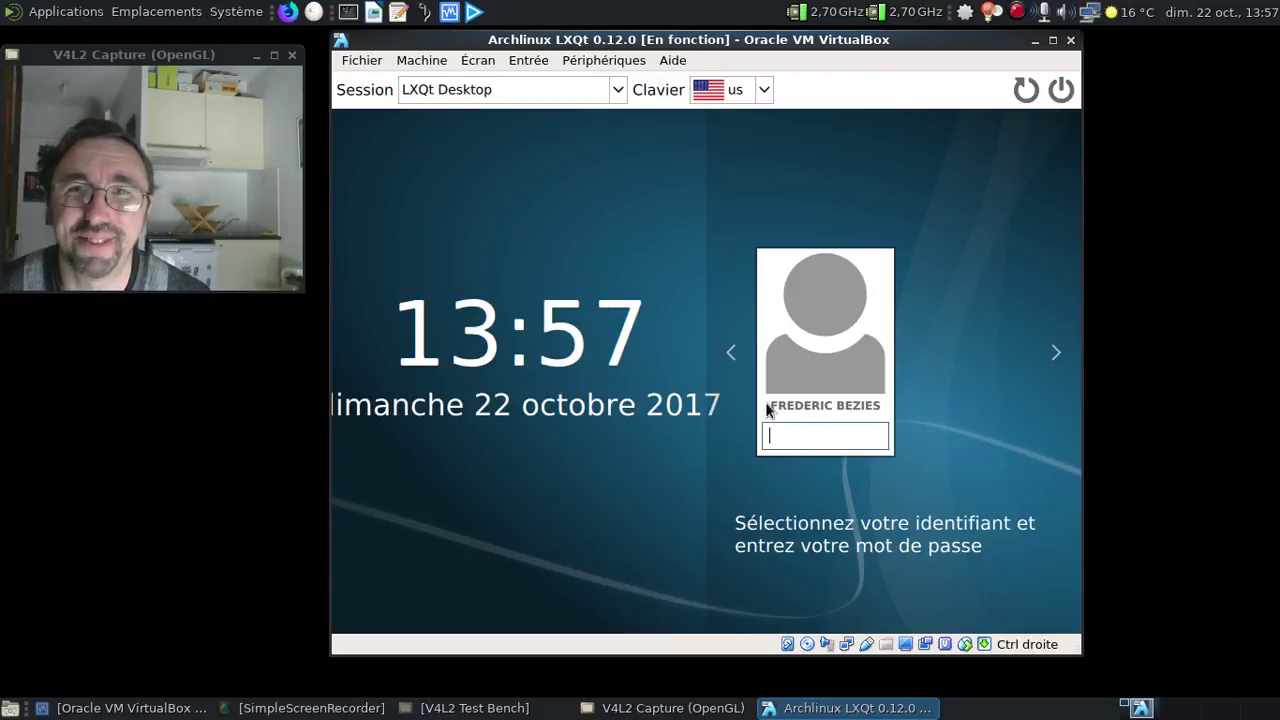
Step: Switch the virtual machine to full screen and log in to the LXQt Desktop session with the account password
key("ctrl+f")
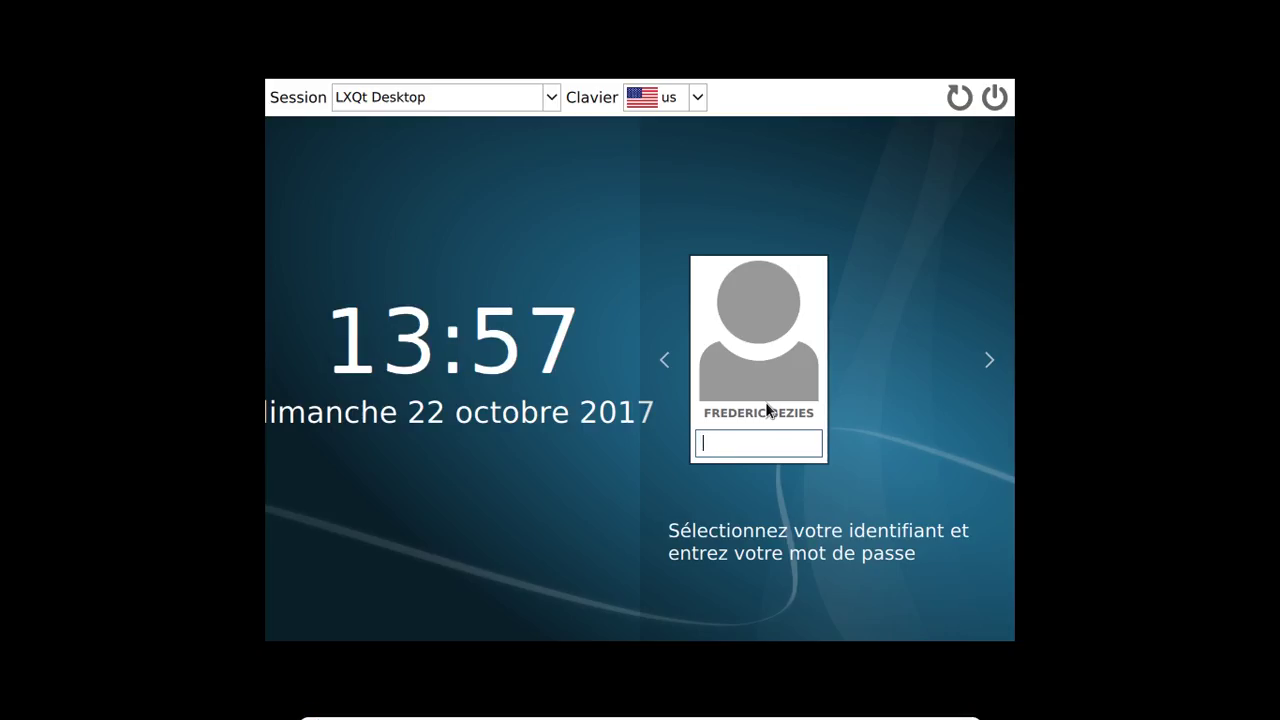
type("*******")
key("Return")
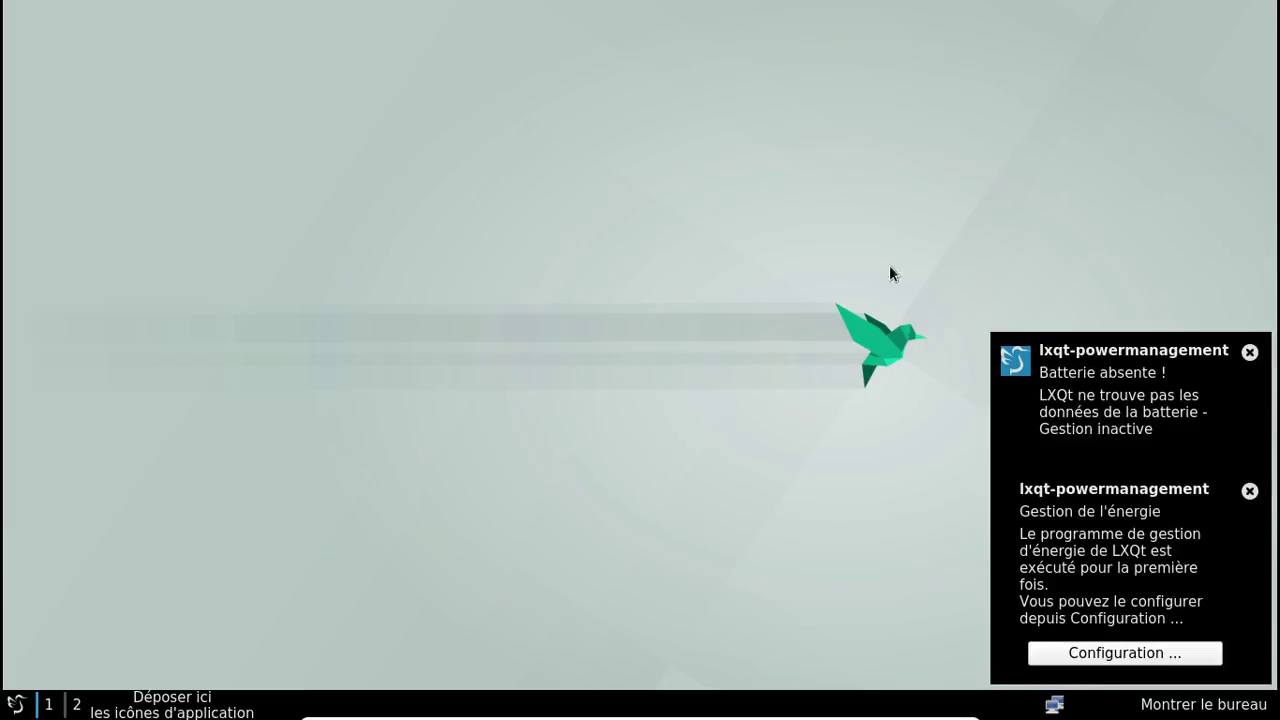
Step: Dismiss the two power-management notifications and open the LXQt configuration center
left_click(1250, 352)
left_click(1250, 480)
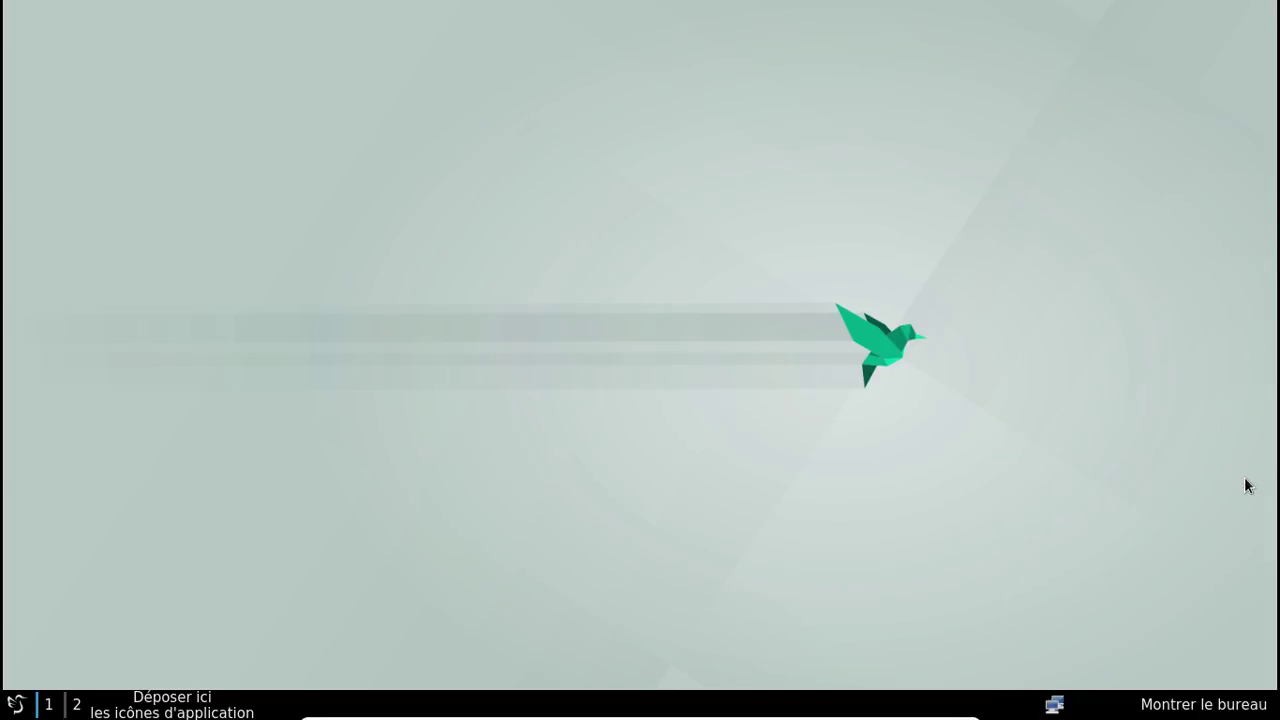
left_click(15, 704)
mouse_move(143, 367)
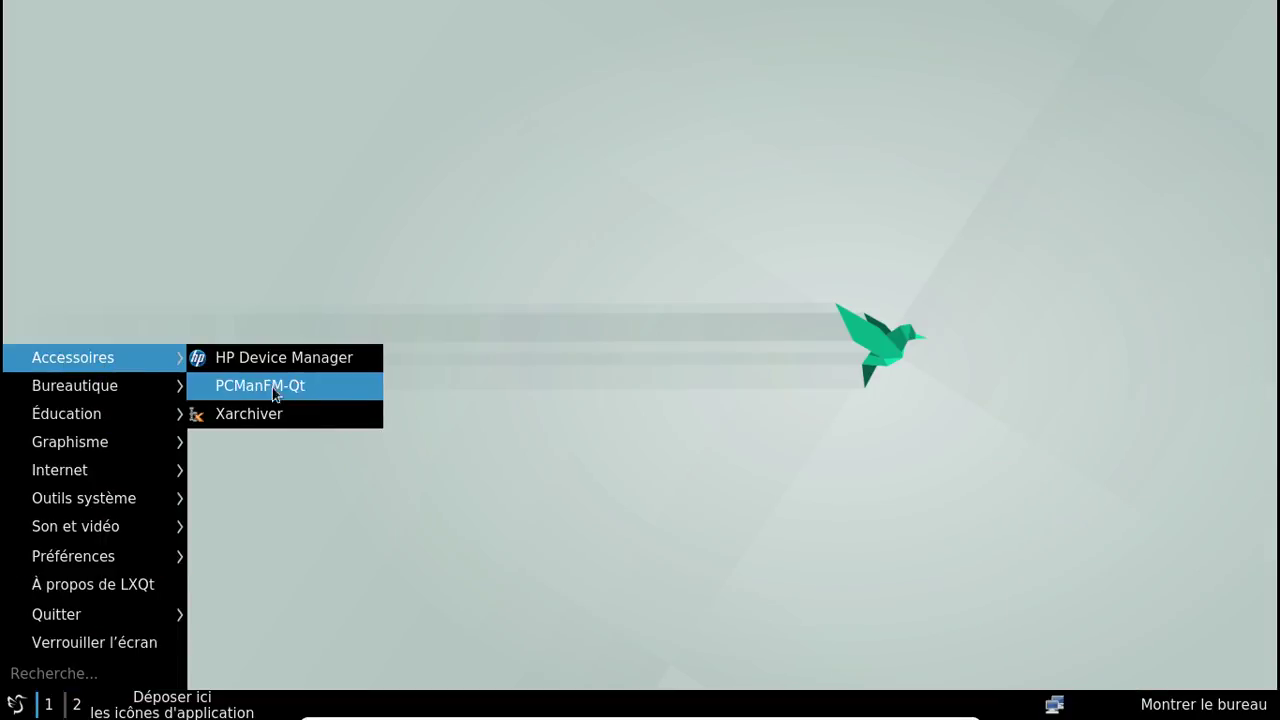
mouse_move(160, 442)
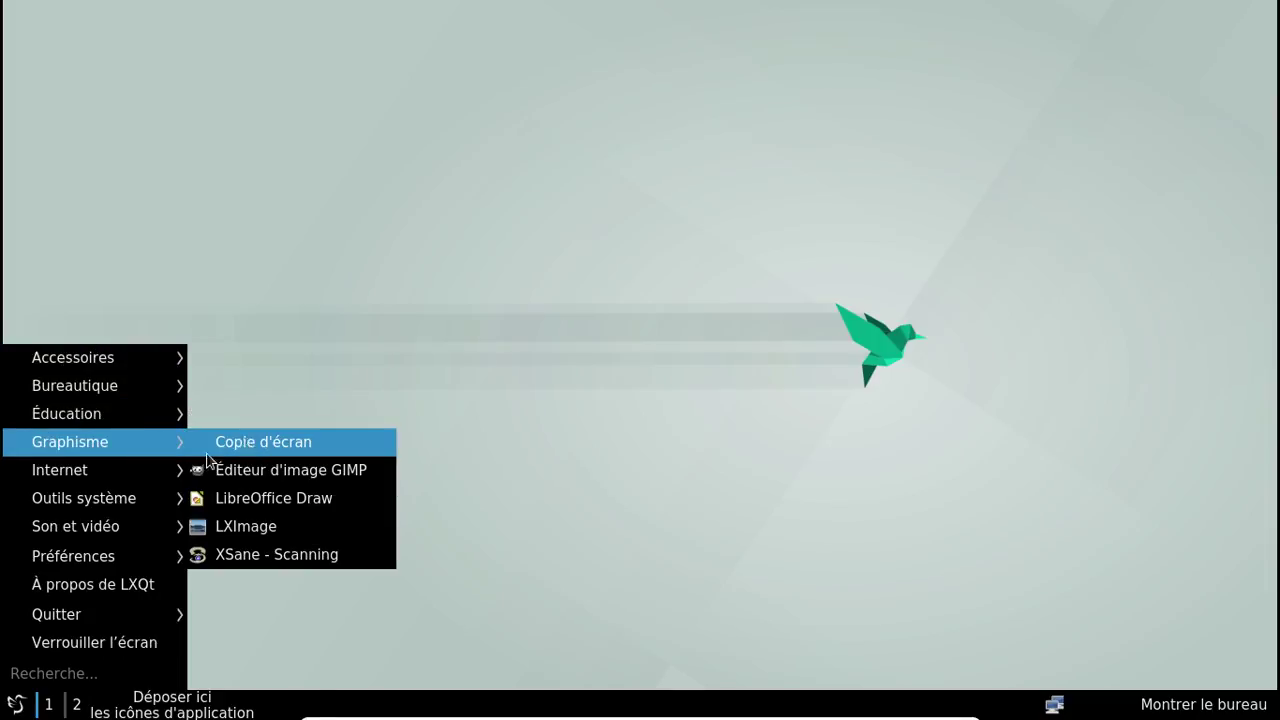
mouse_move(130, 558)
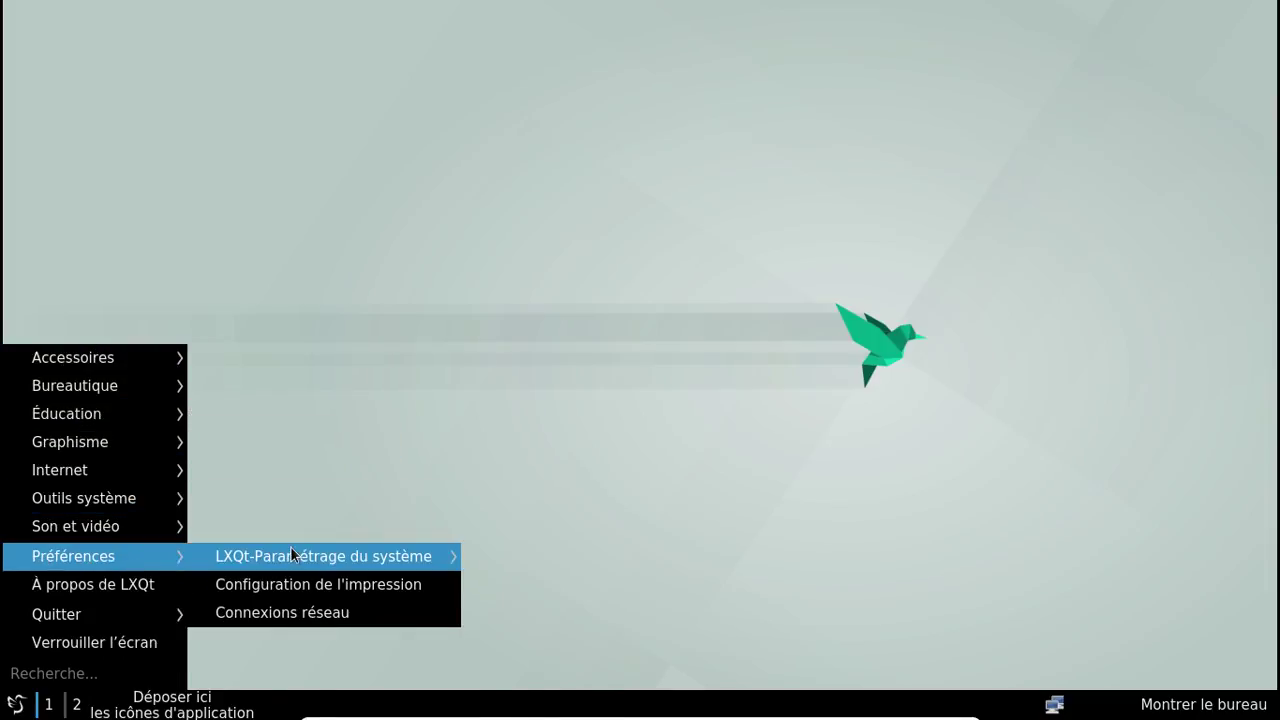
mouse_move(290, 550)
left_click(571, 278)
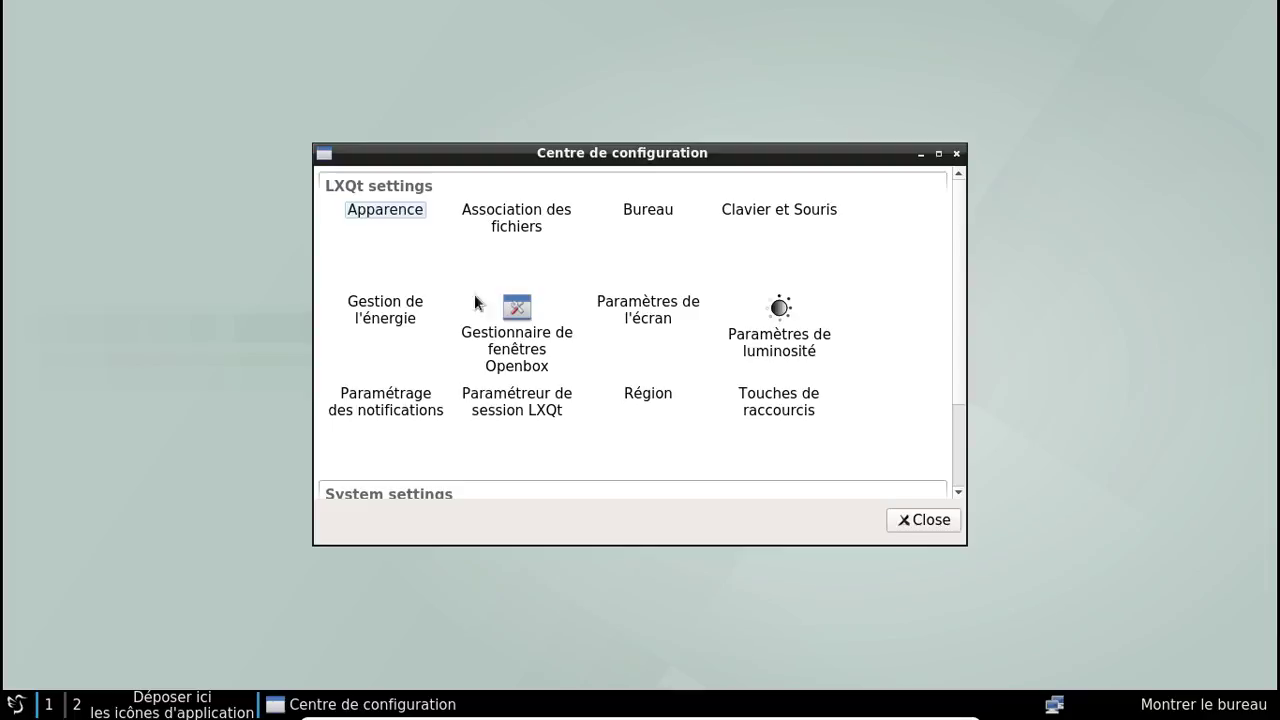
Step: Set the icon theme to Breeze Dark in the LXQt appearance settings
double_click(388, 212)
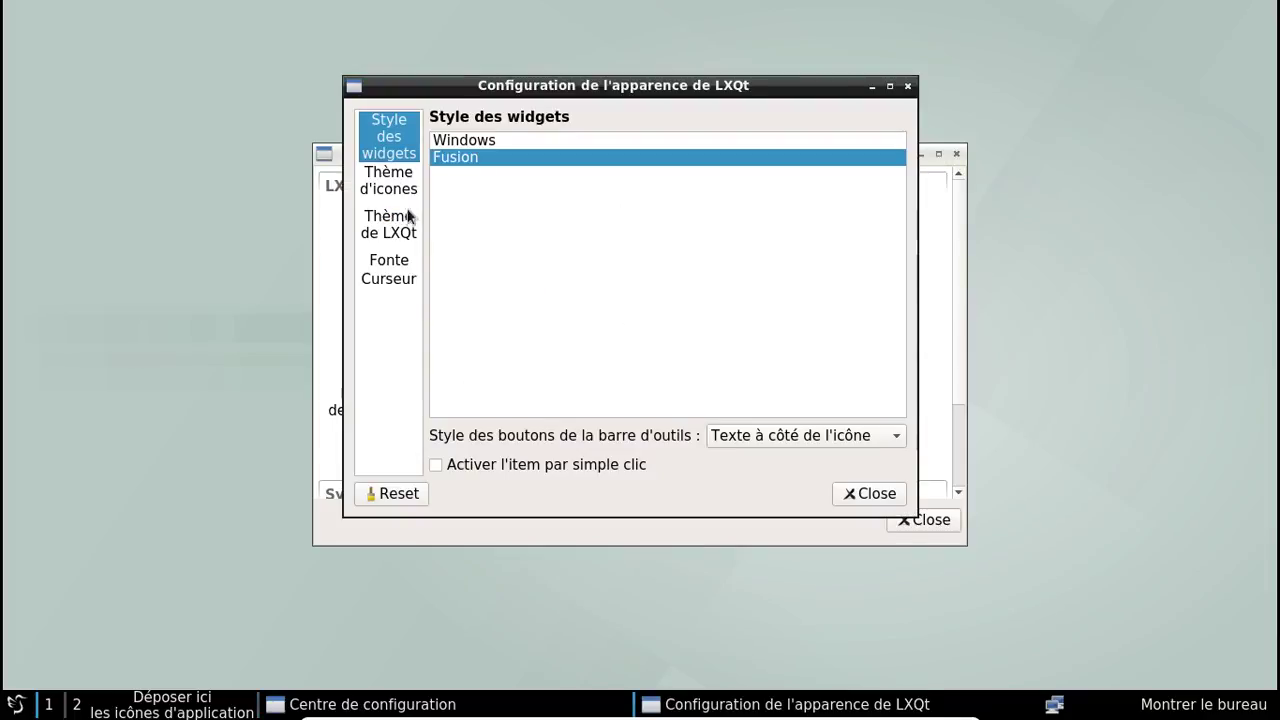
left_click(388, 180)
left_click(635, 231)
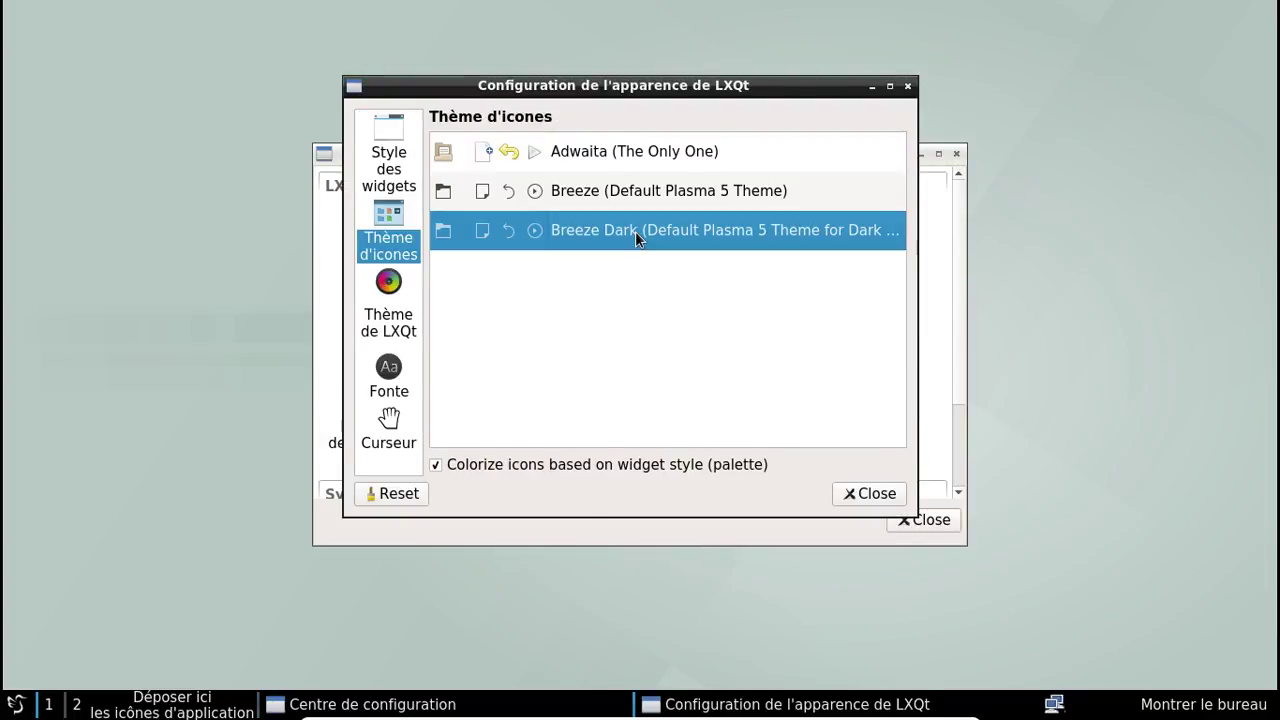
Step: Check the LXQt themes, select the Adwaita cursor theme, and close the appearance settings after rechecking the widget style and icon theme
left_click(384, 310)
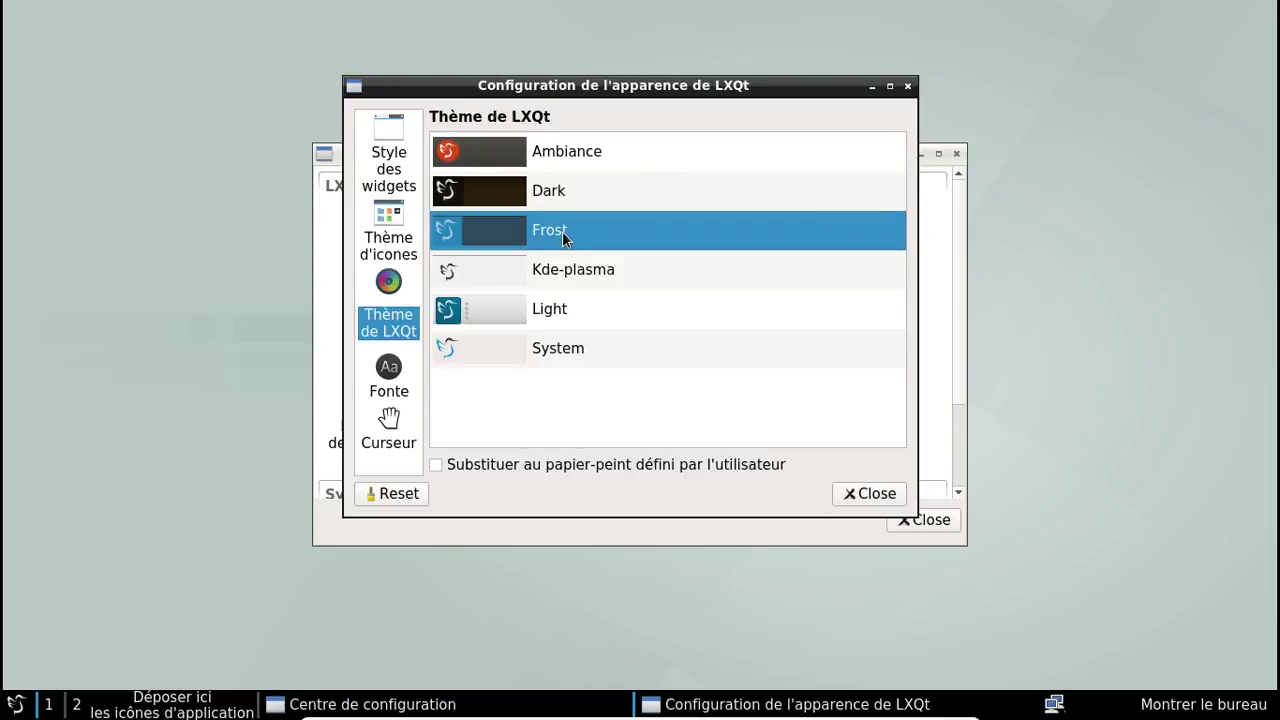
left_click(391, 428)
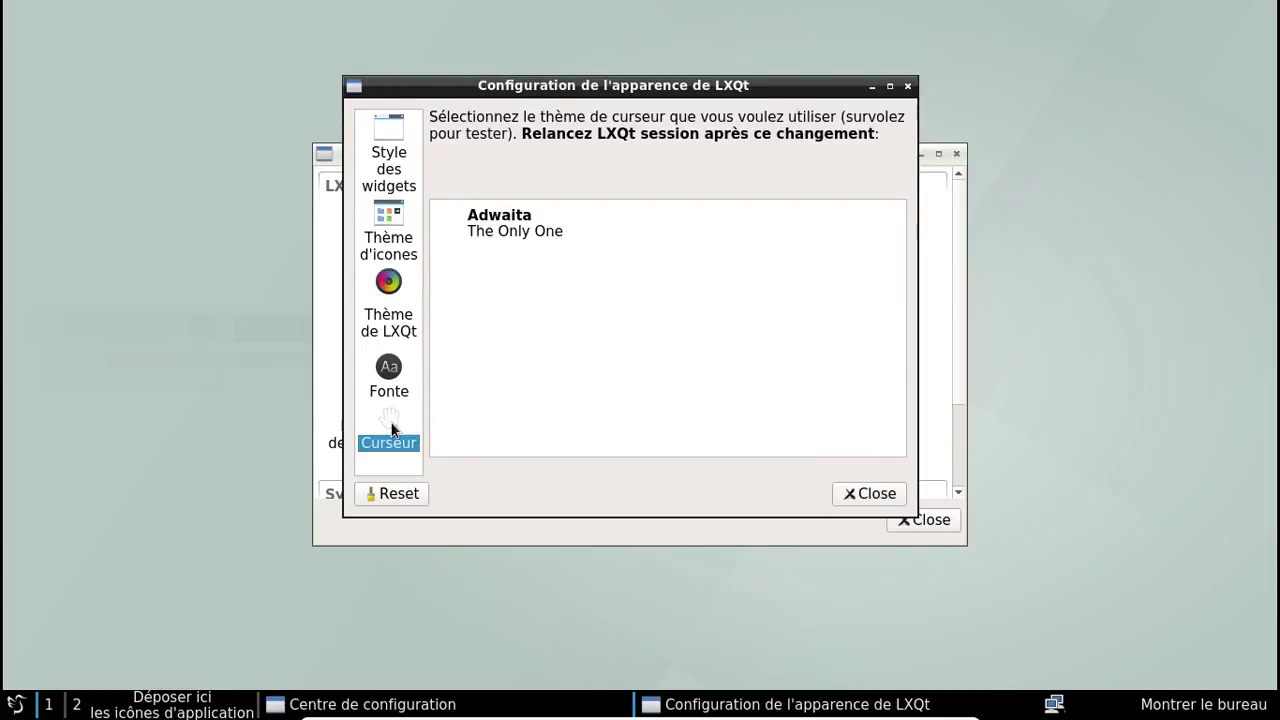
left_click(532, 217)
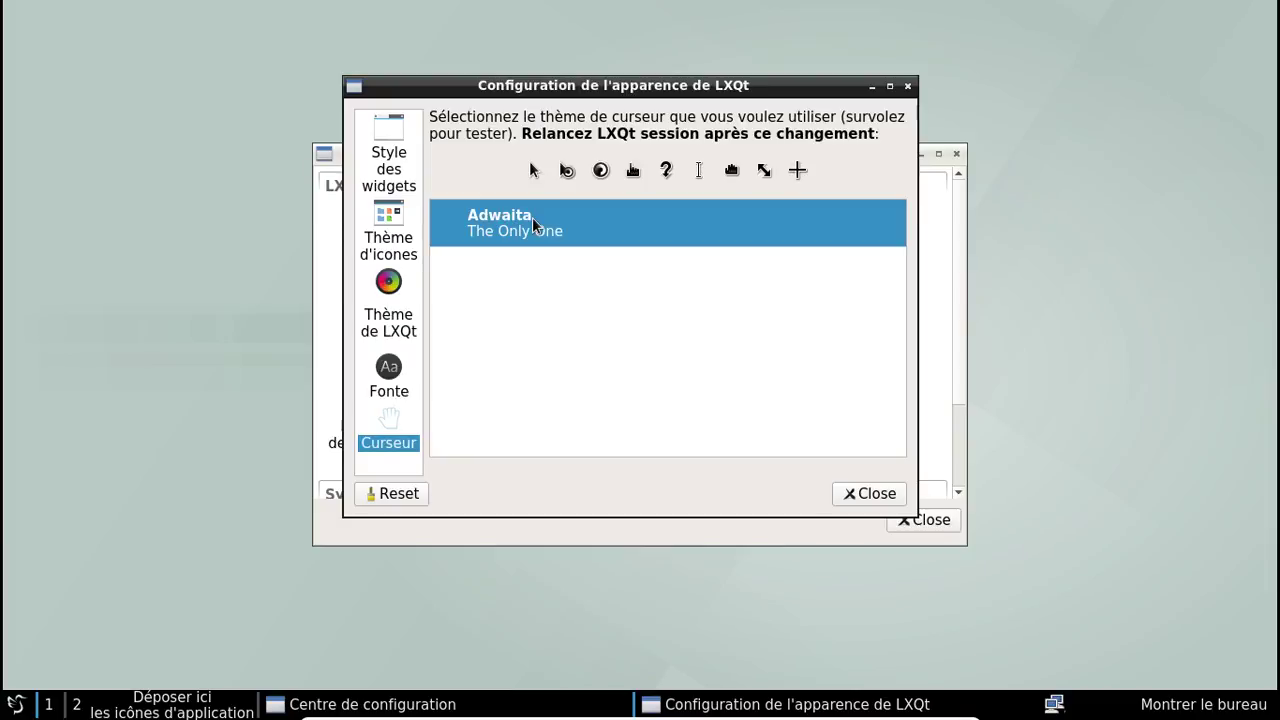
left_click(404, 170)
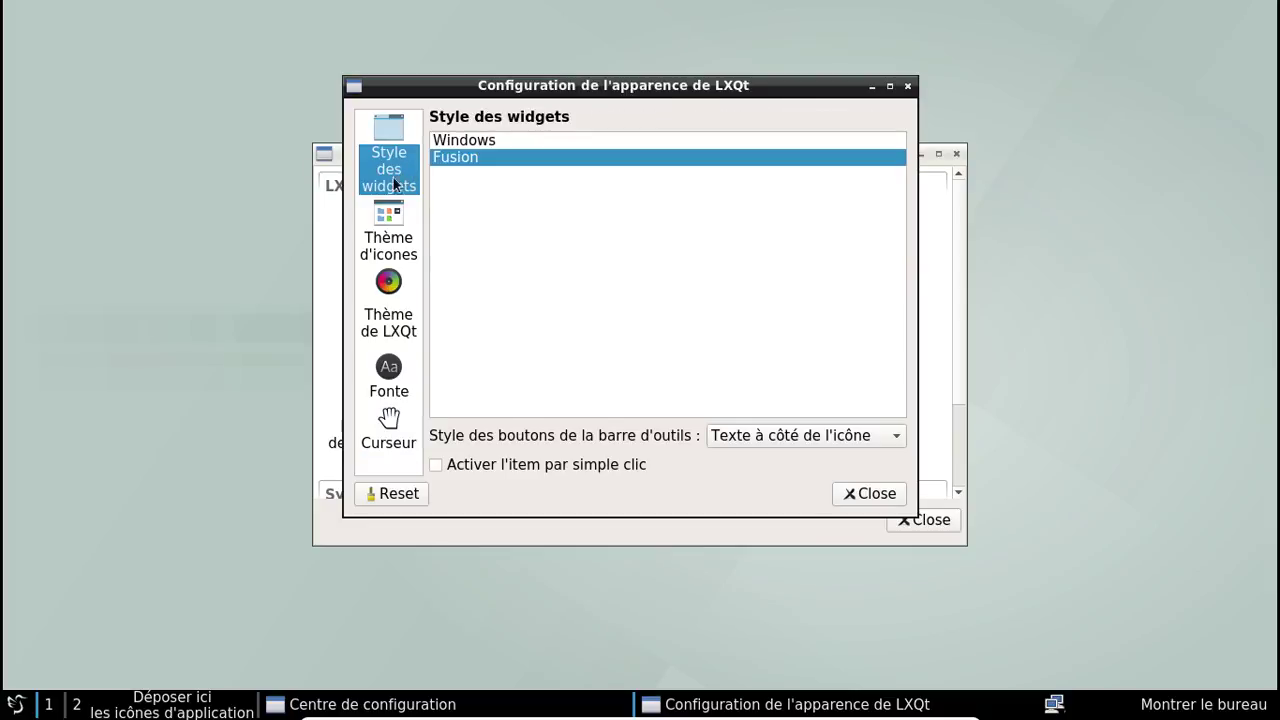
left_click(398, 232)
left_click(868, 496)
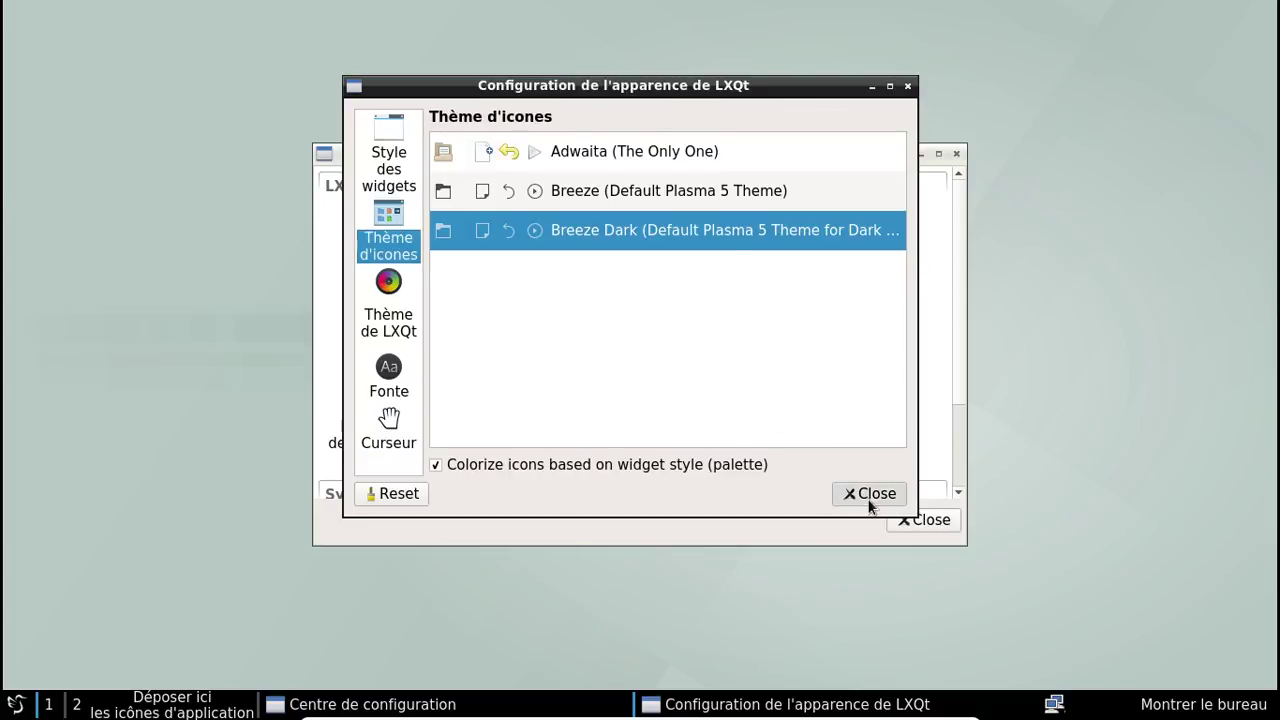
Step: In the LXQt session settings, set the default terminal emulator to qterminal and the default web browser to qupzilla
scroll(855, 320, "down", 2)
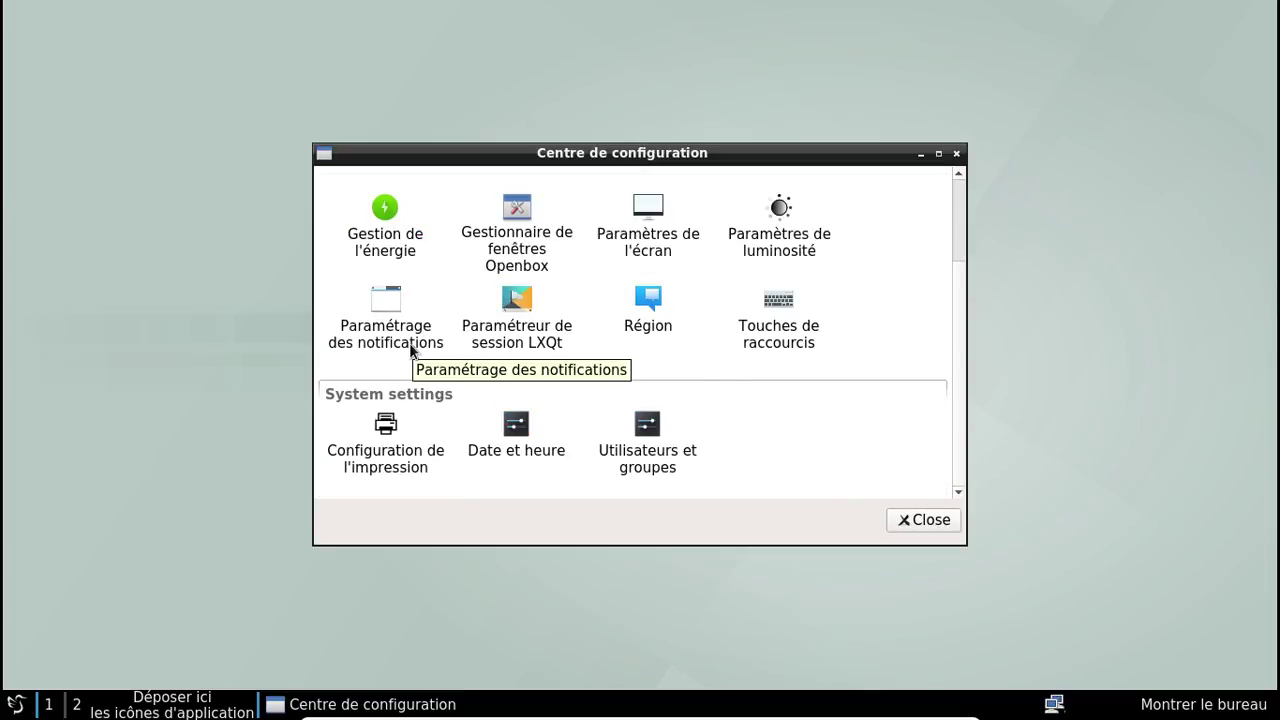
left_click(543, 345)
double_click(543, 345)
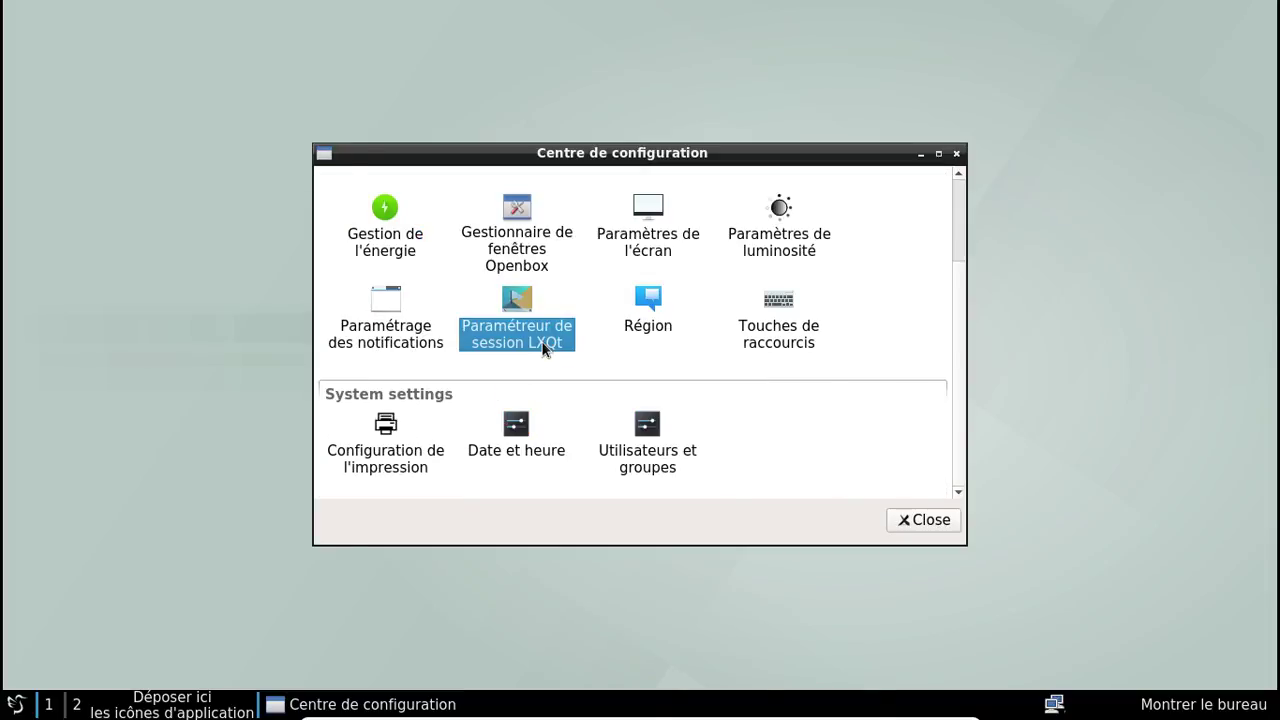
left_click(432, 218)
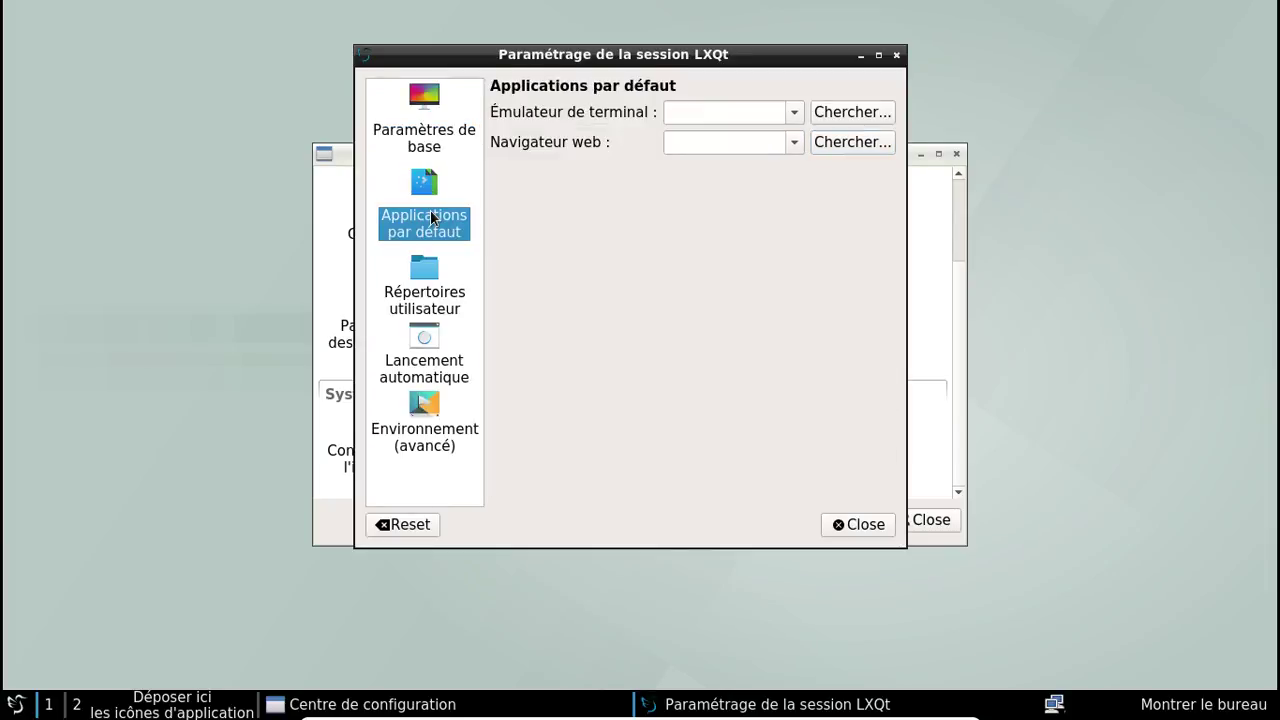
left_click(796, 113)
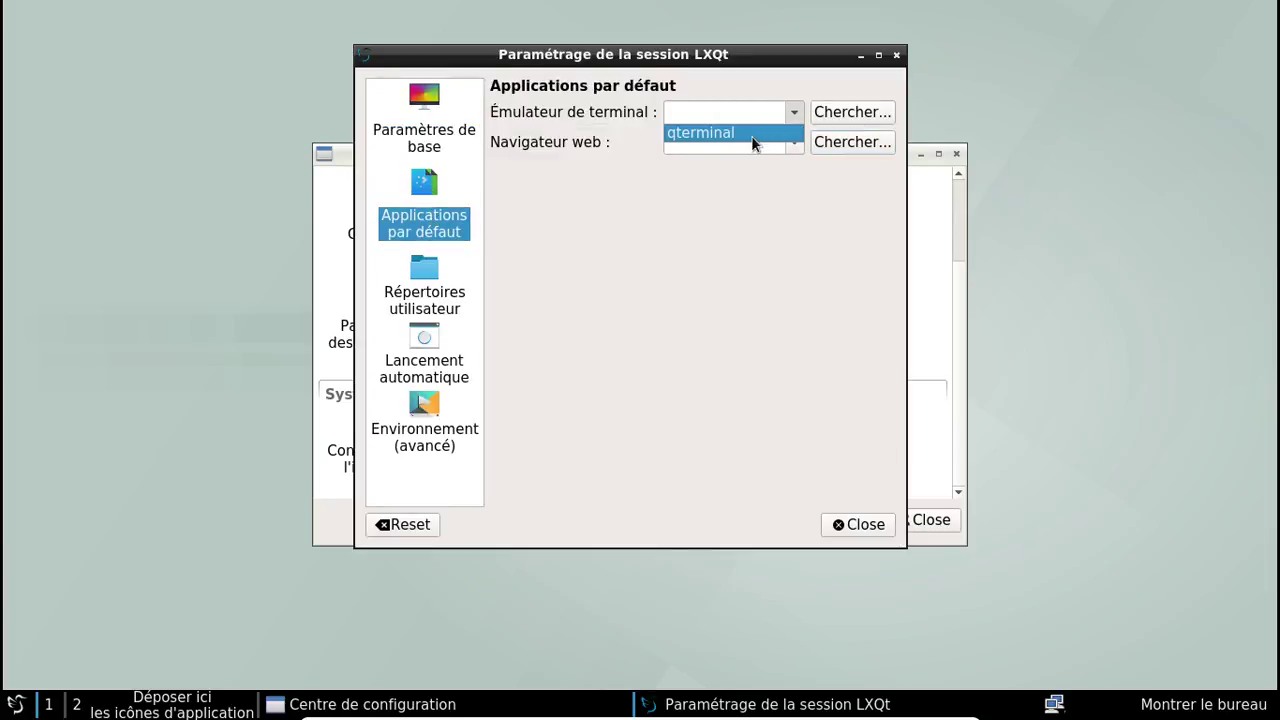
left_click(751, 134)
left_click(800, 146)
left_click(794, 145)
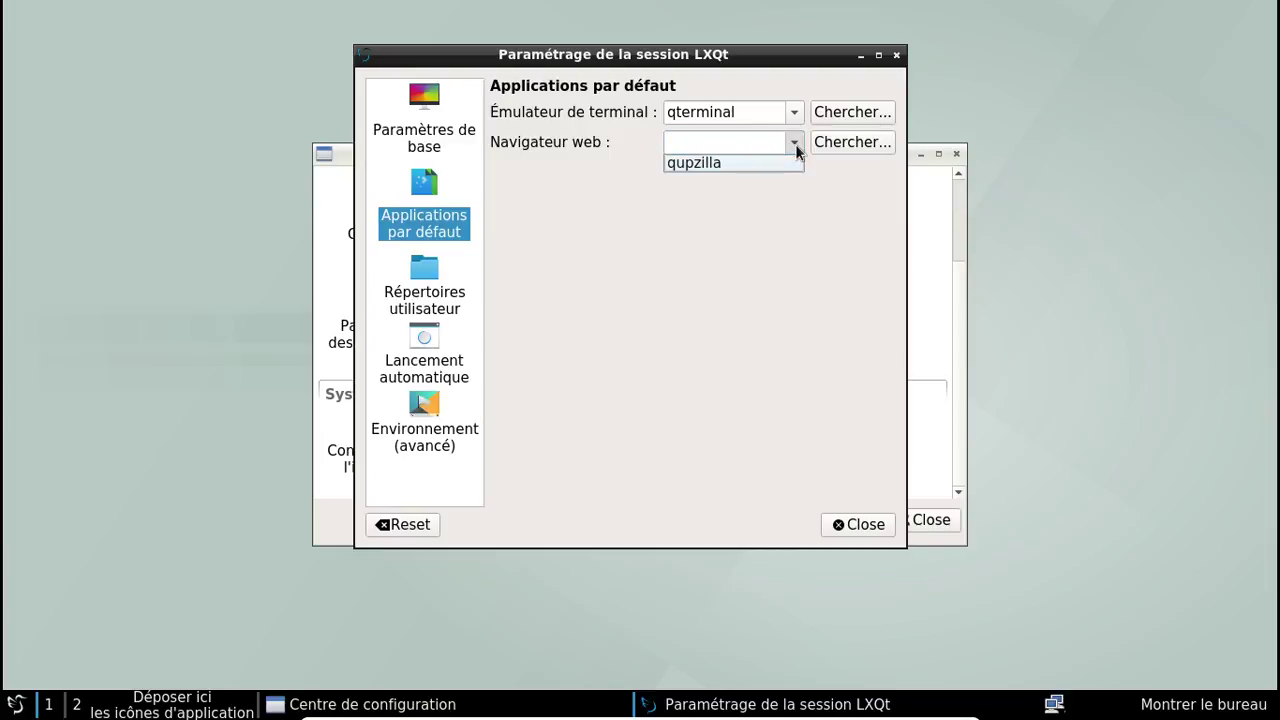
left_click(741, 165)
Step: Review the session's user directories, autostart applications, environment variables and basic settings including the window manager, and close the session settings
left_click(445, 303)
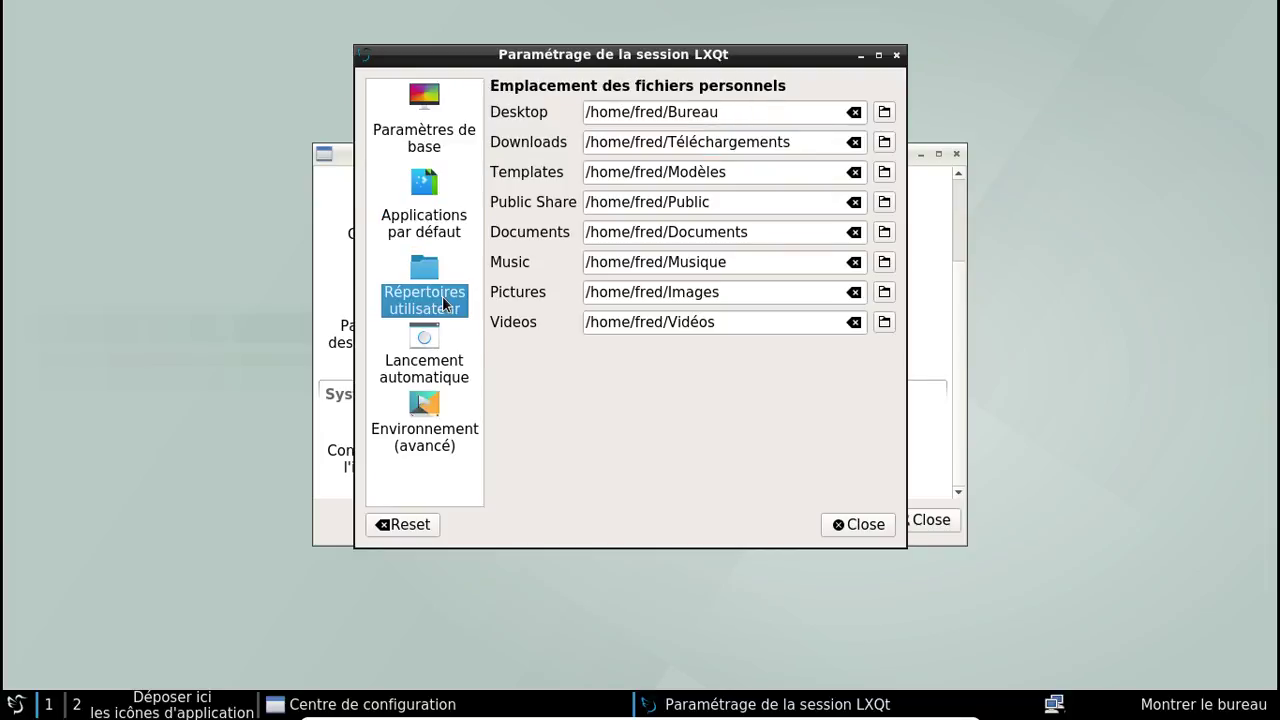
left_click(432, 355)
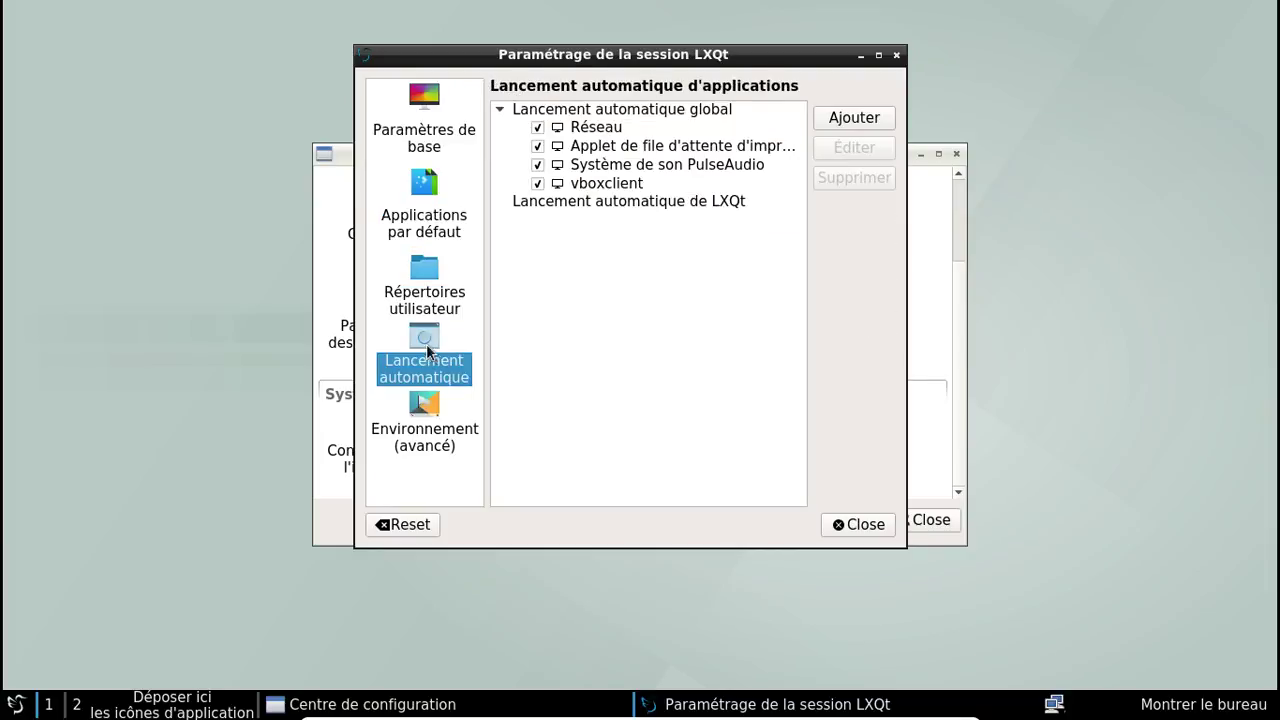
left_click(430, 410)
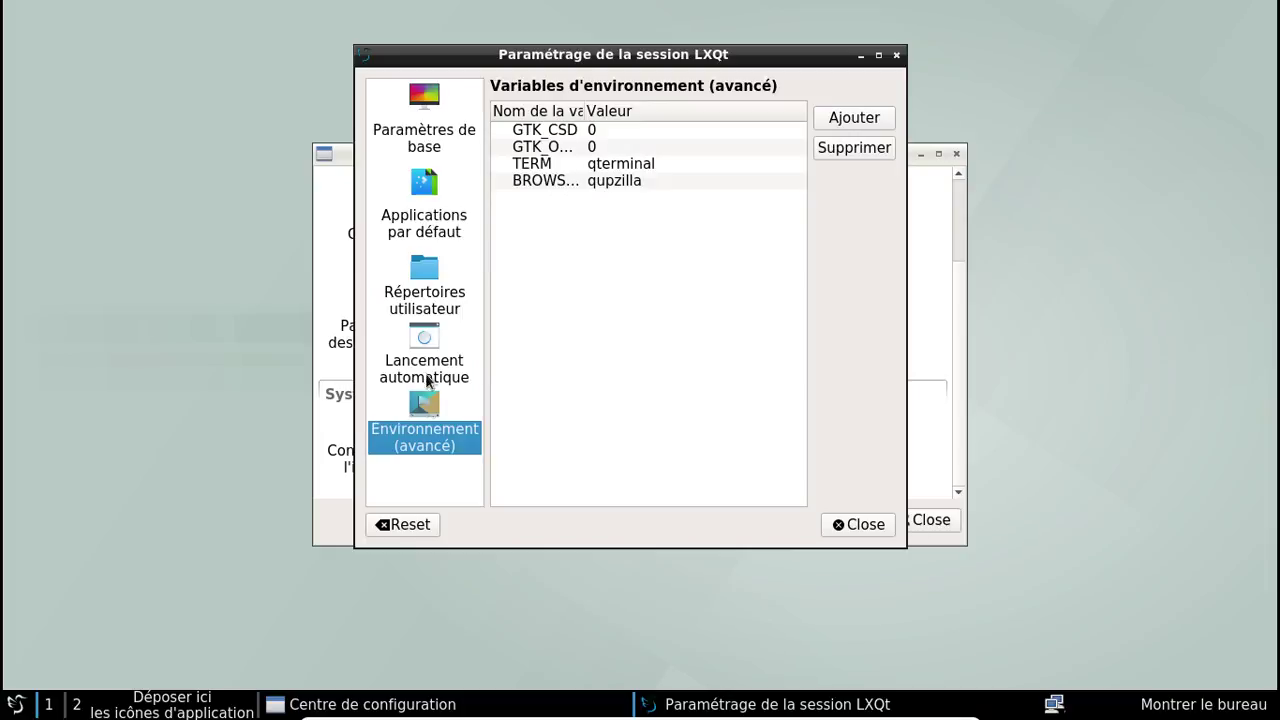
left_click(434, 140)
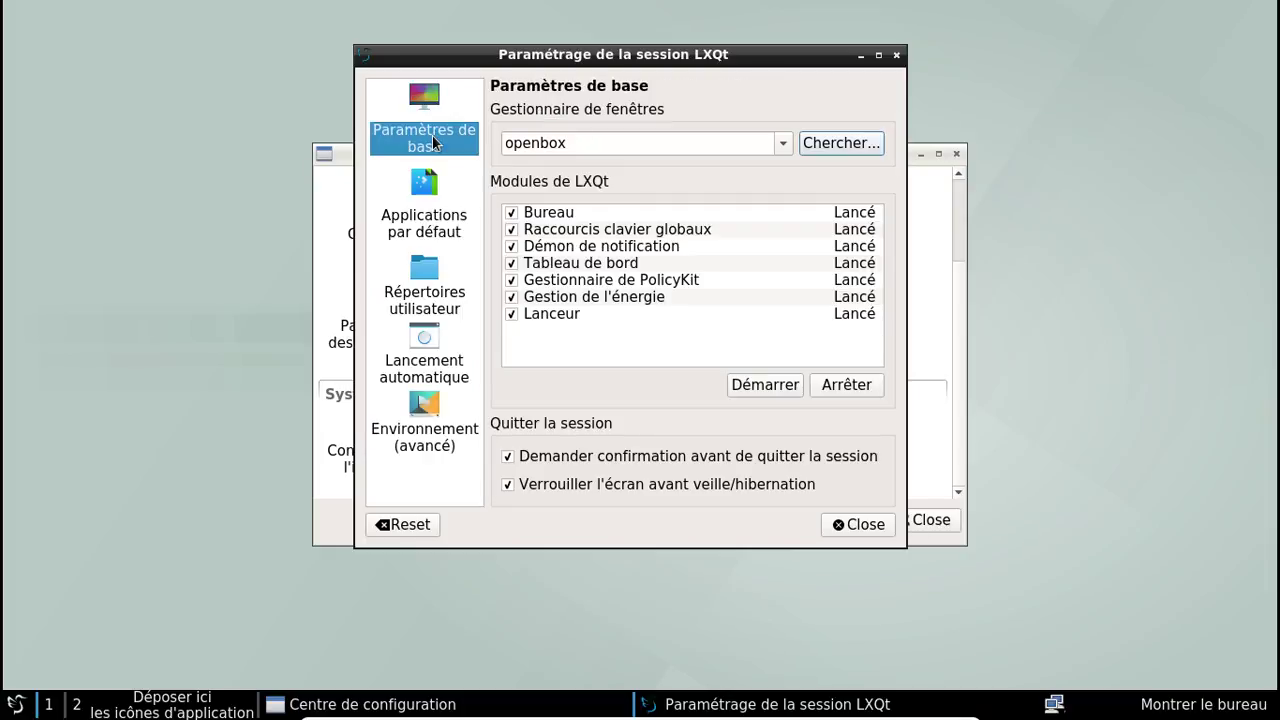
left_click(782, 143)
left_click(785, 144)
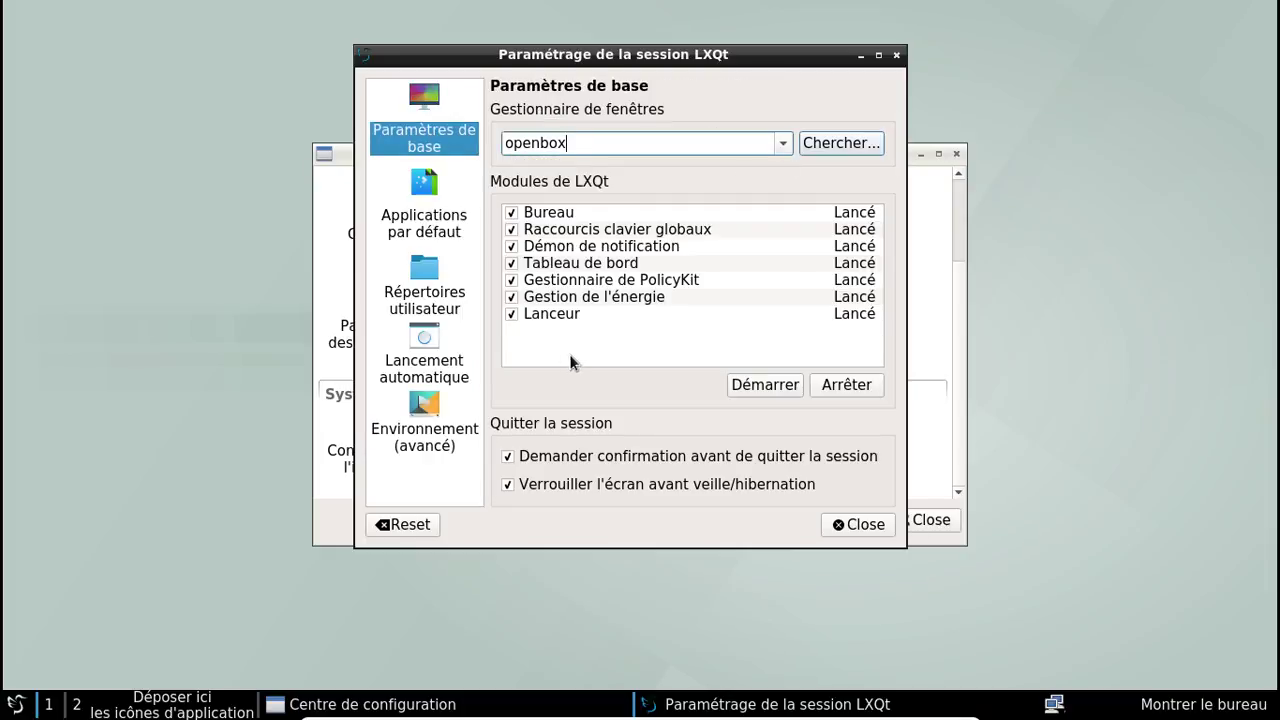
left_click(860, 528)
Step: Examine the advanced, info and configuration sections of the display settings, and close them
left_click(800, 311)
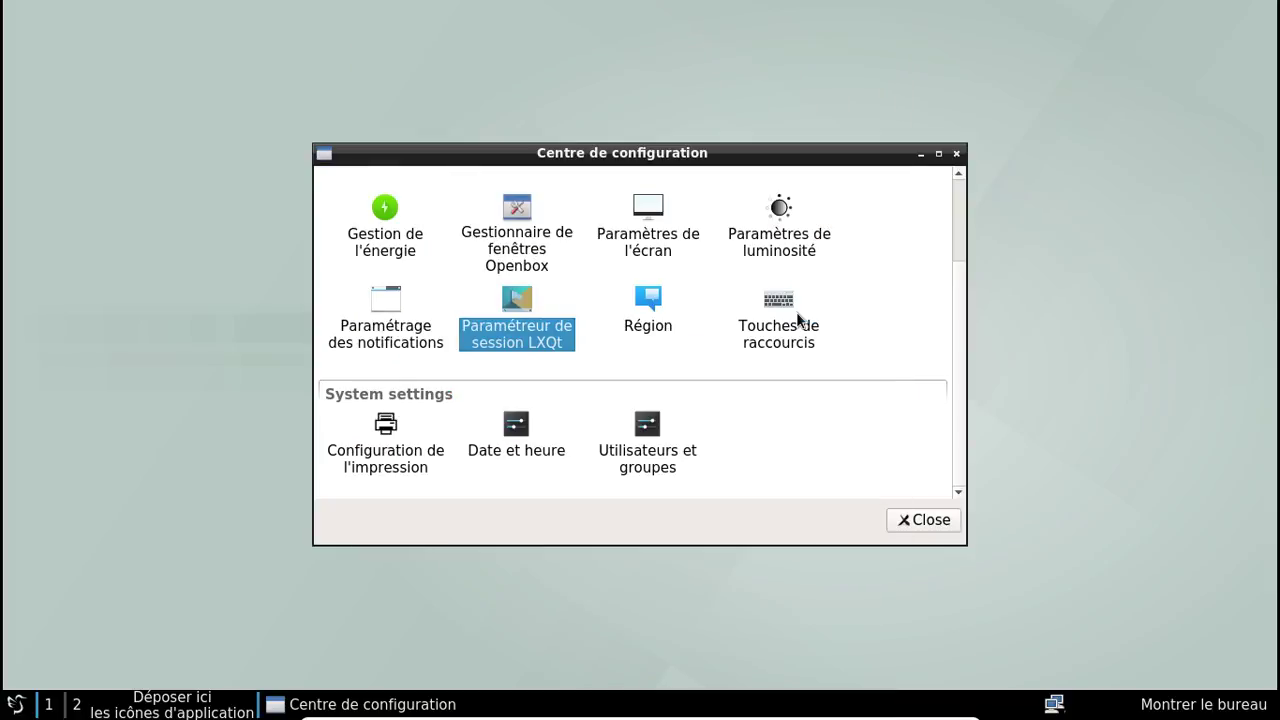
scroll(650, 290, "up", 2)
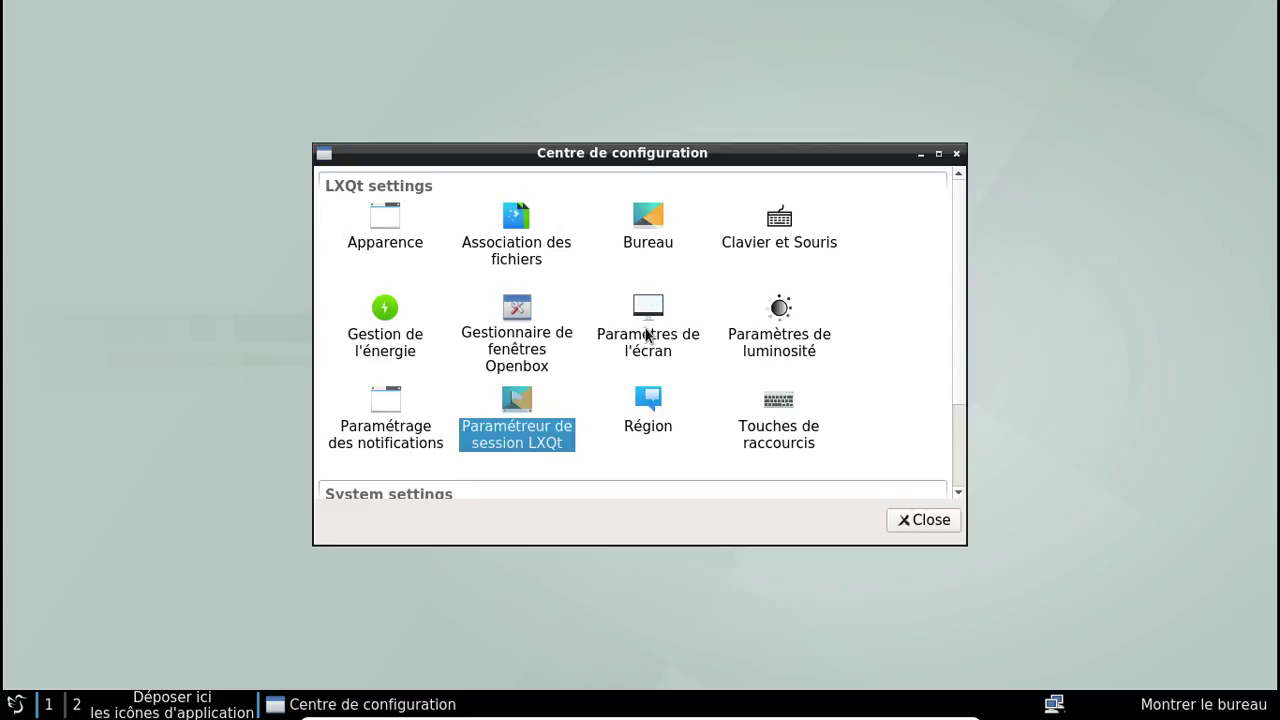
double_click(647, 336)
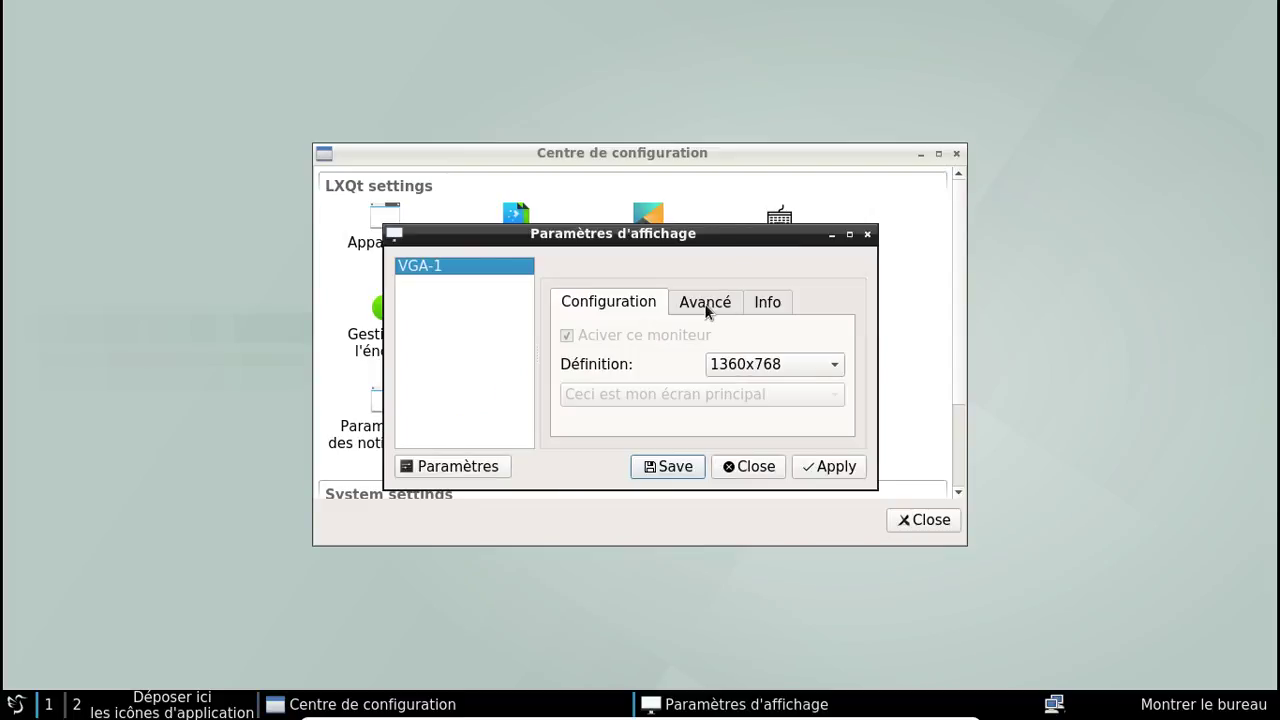
left_click(705, 310)
left_click(783, 305)
left_click(620, 302)
left_click(867, 234)
Step: Examine the keyboard layout, keyboard, cursor and mouse sections of the keyboard and mouse settings, and close them
left_click(795, 244)
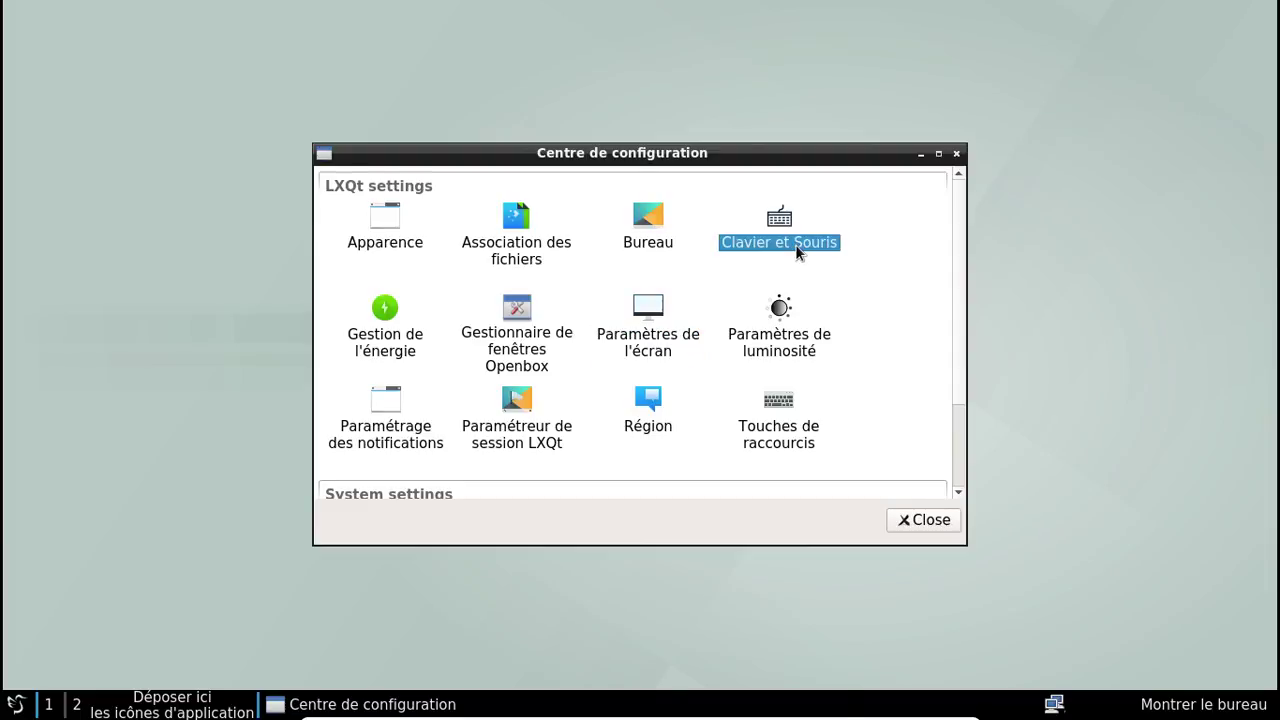
double_click(795, 244)
left_click(421, 317)
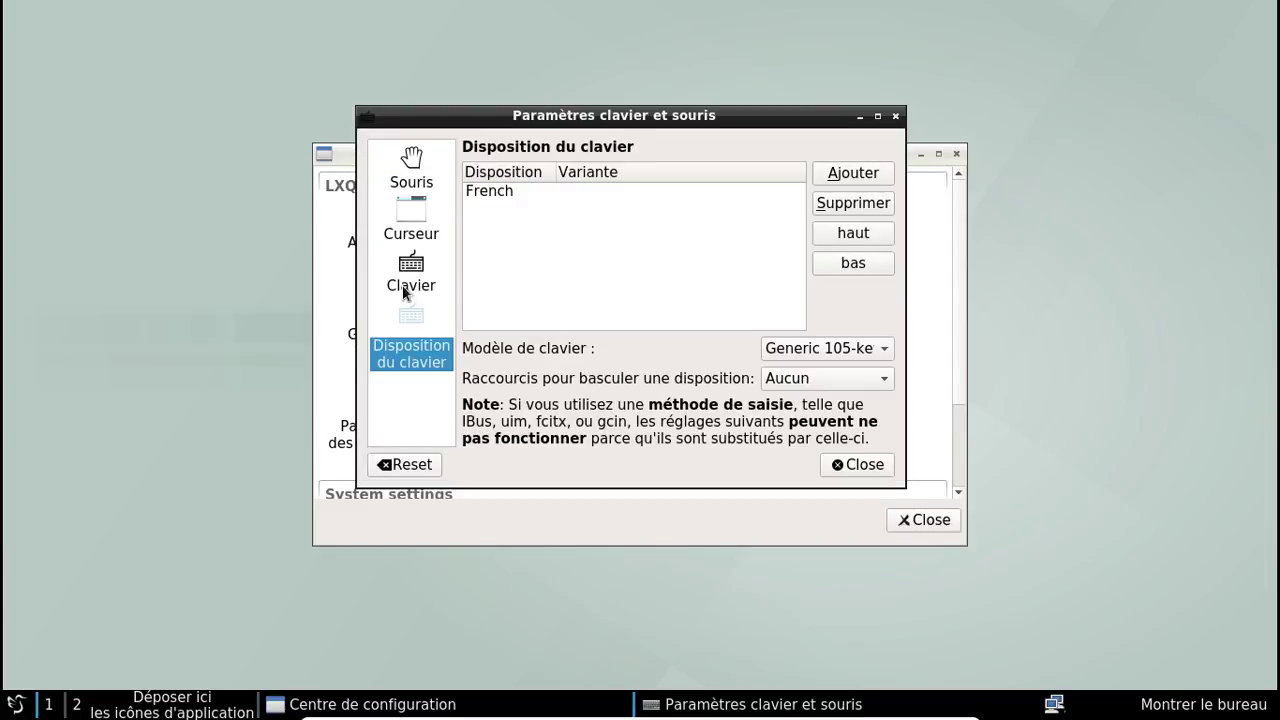
left_click(404, 289)
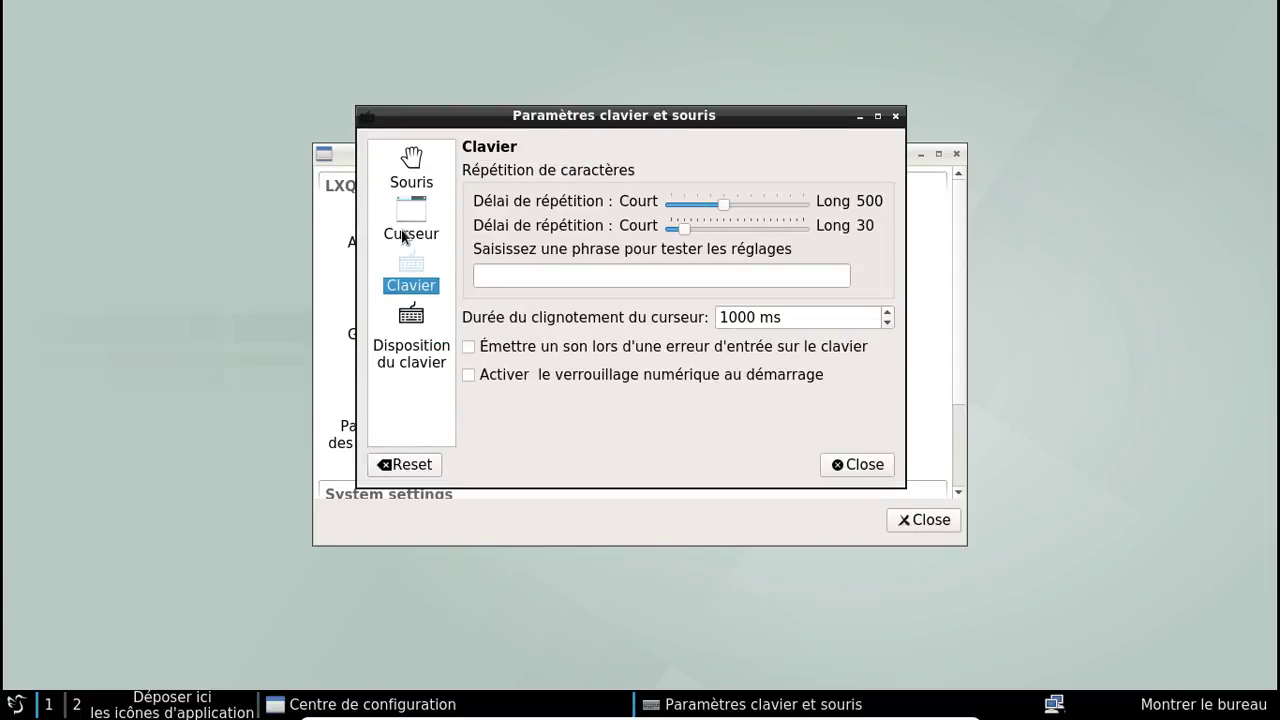
left_click(411, 230)
left_click(412, 176)
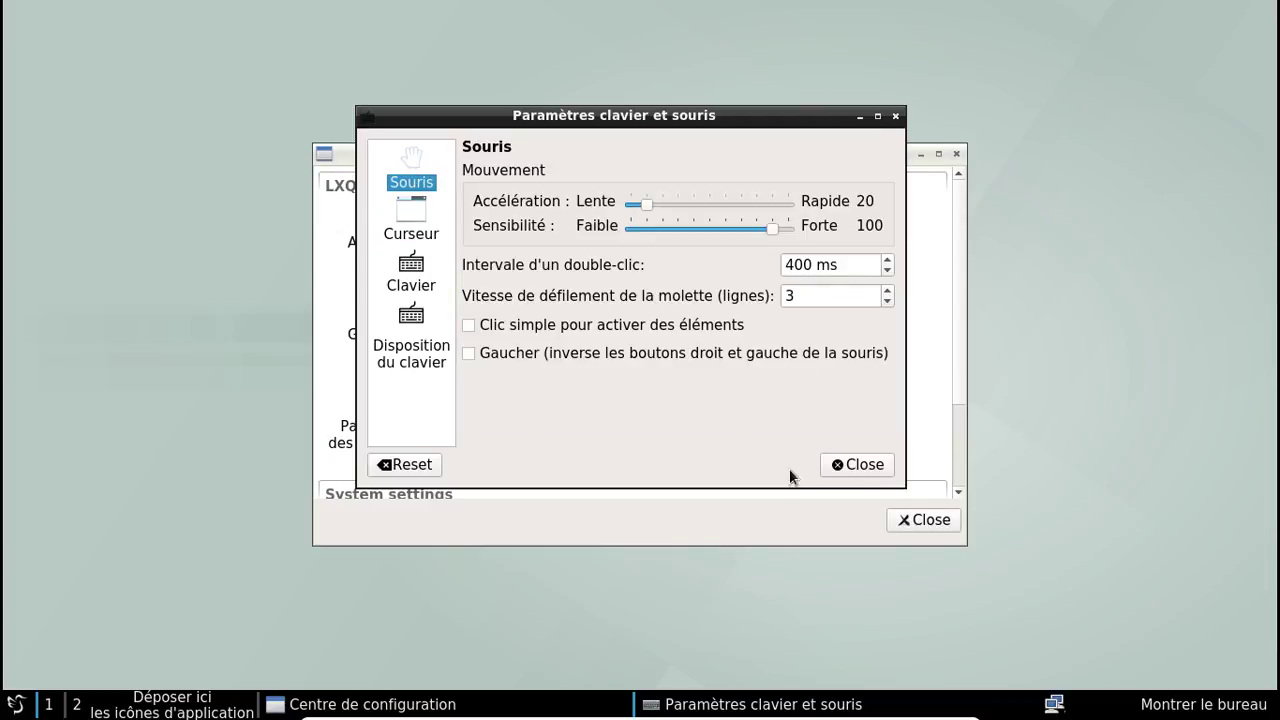
left_click(857, 465)
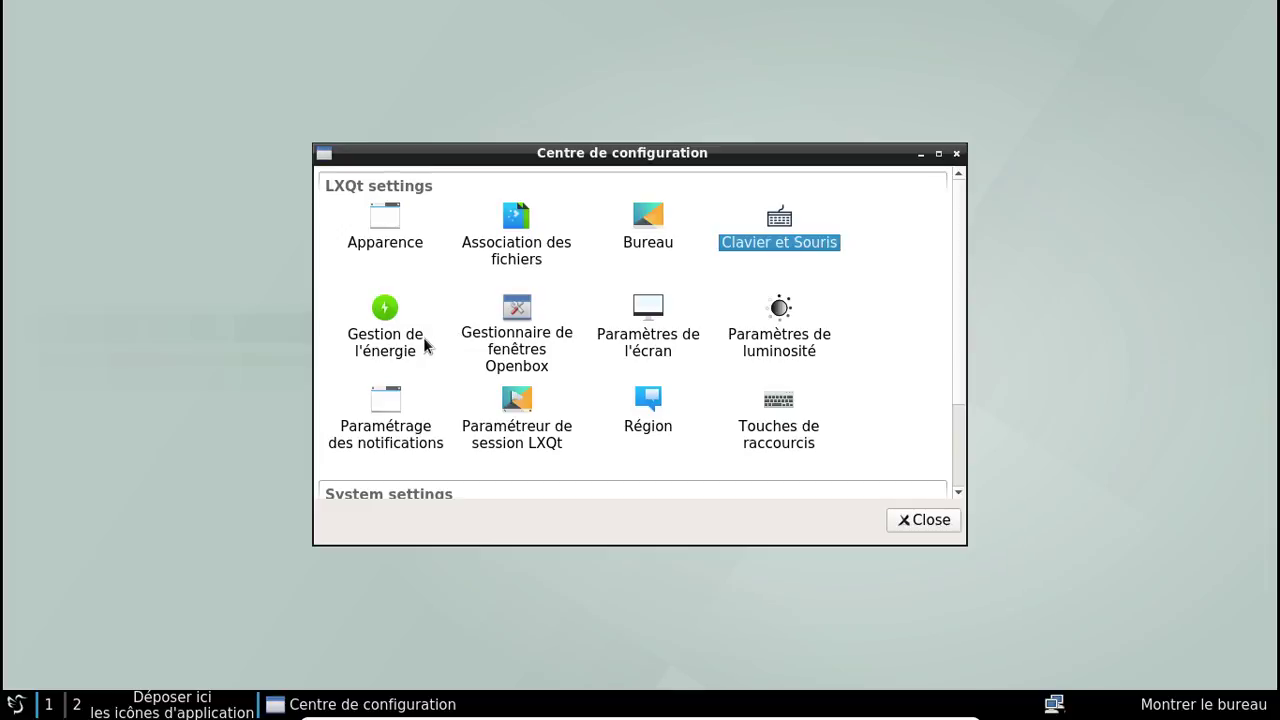
Step: Enable NTP network synchronisation in the date and time settings, check the time zone, and authorise the change with the root password
scroll(424, 343, "down", 2)
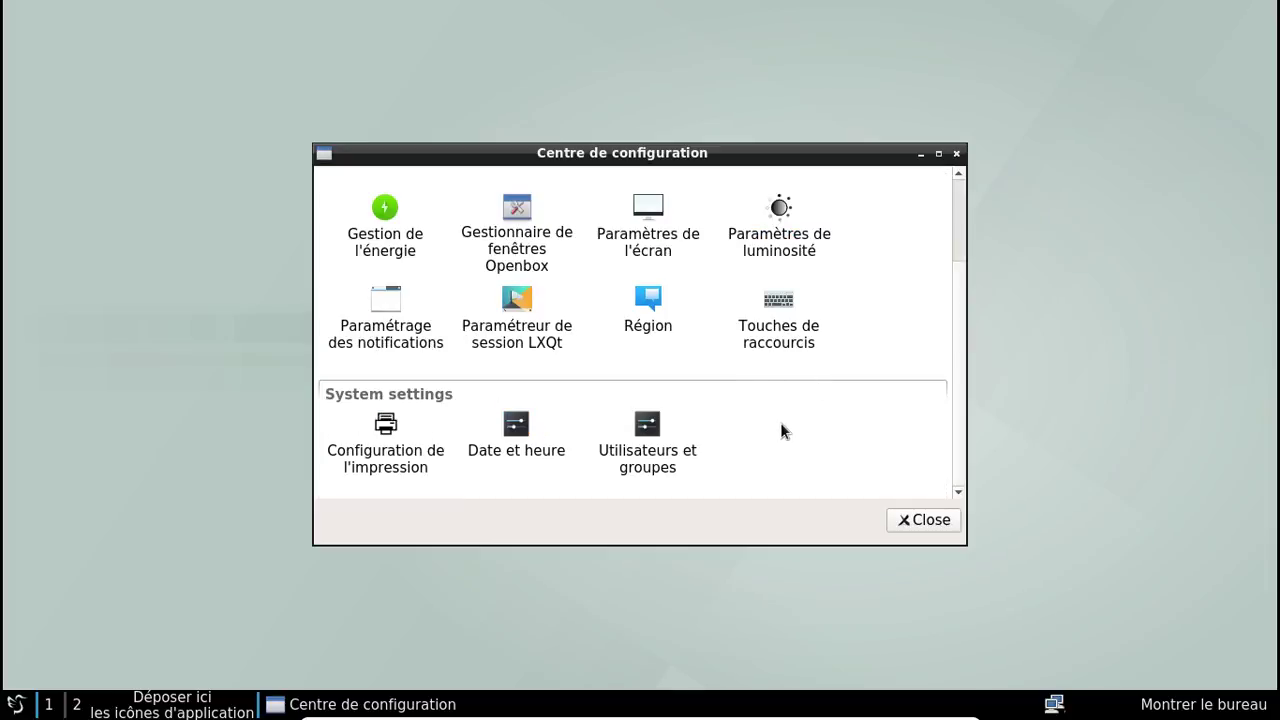
left_click(516, 427)
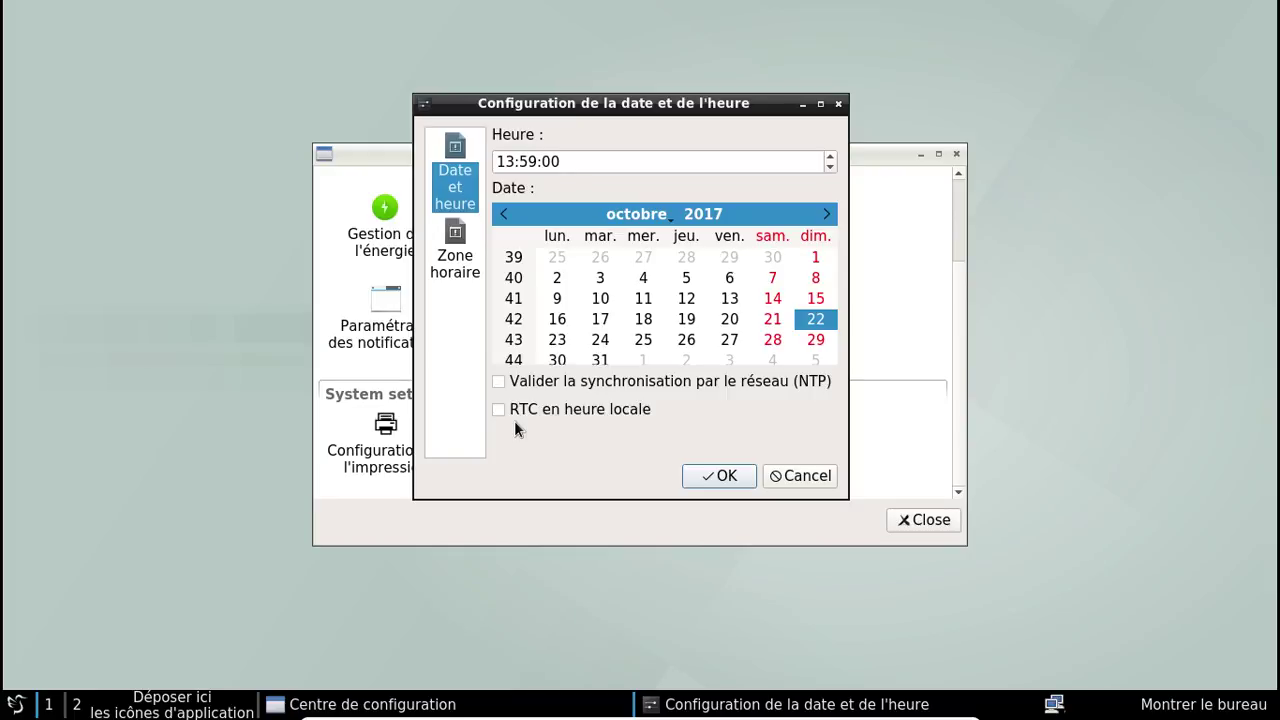
left_click(499, 382)
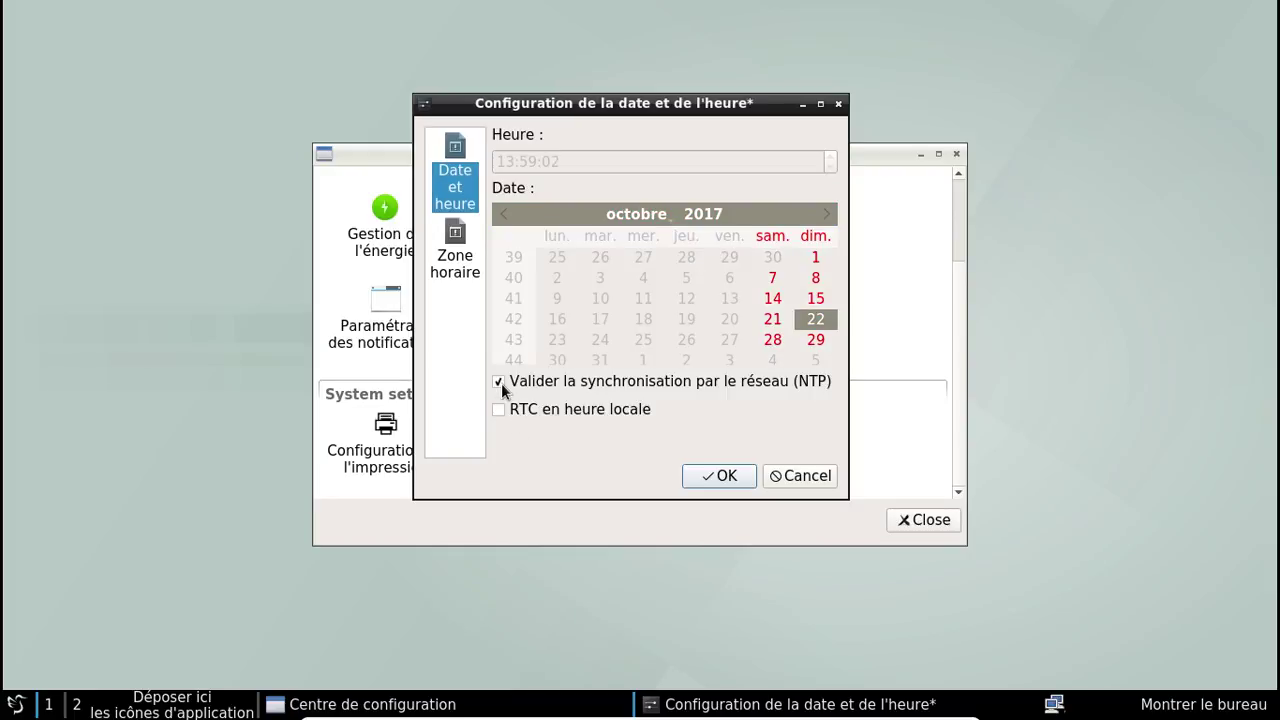
left_click(450, 271)
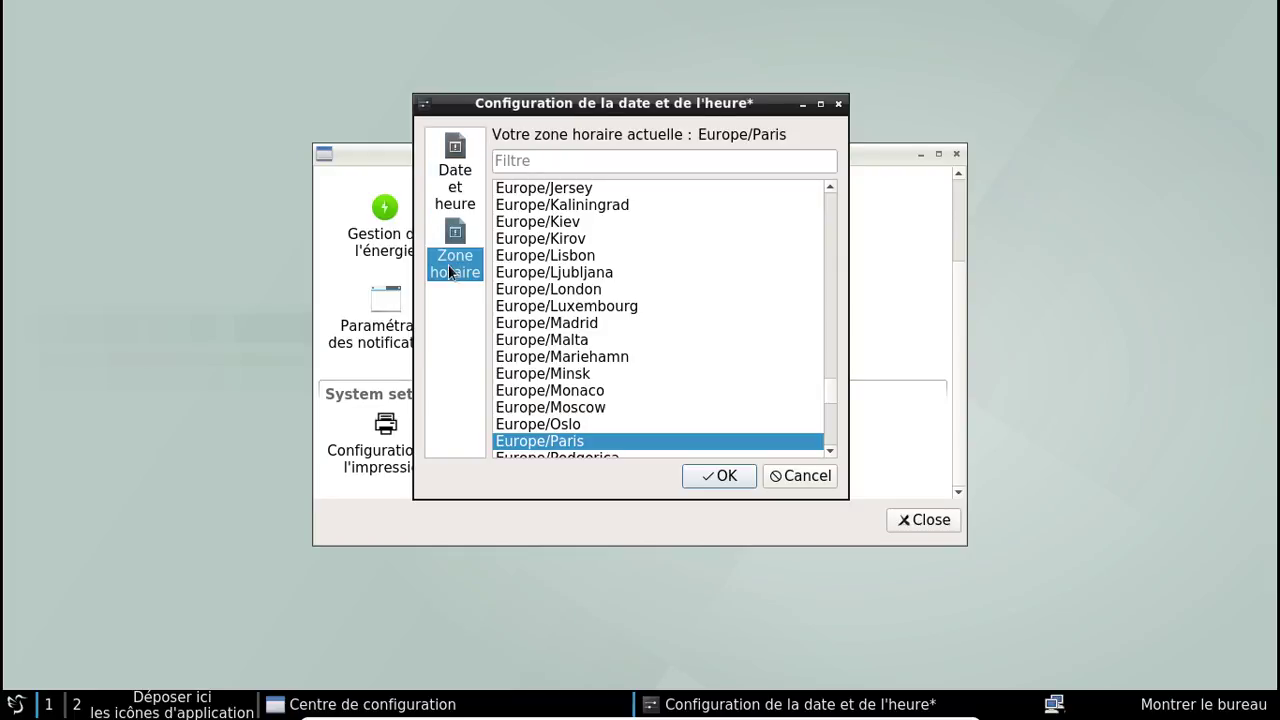
left_click(720, 475)
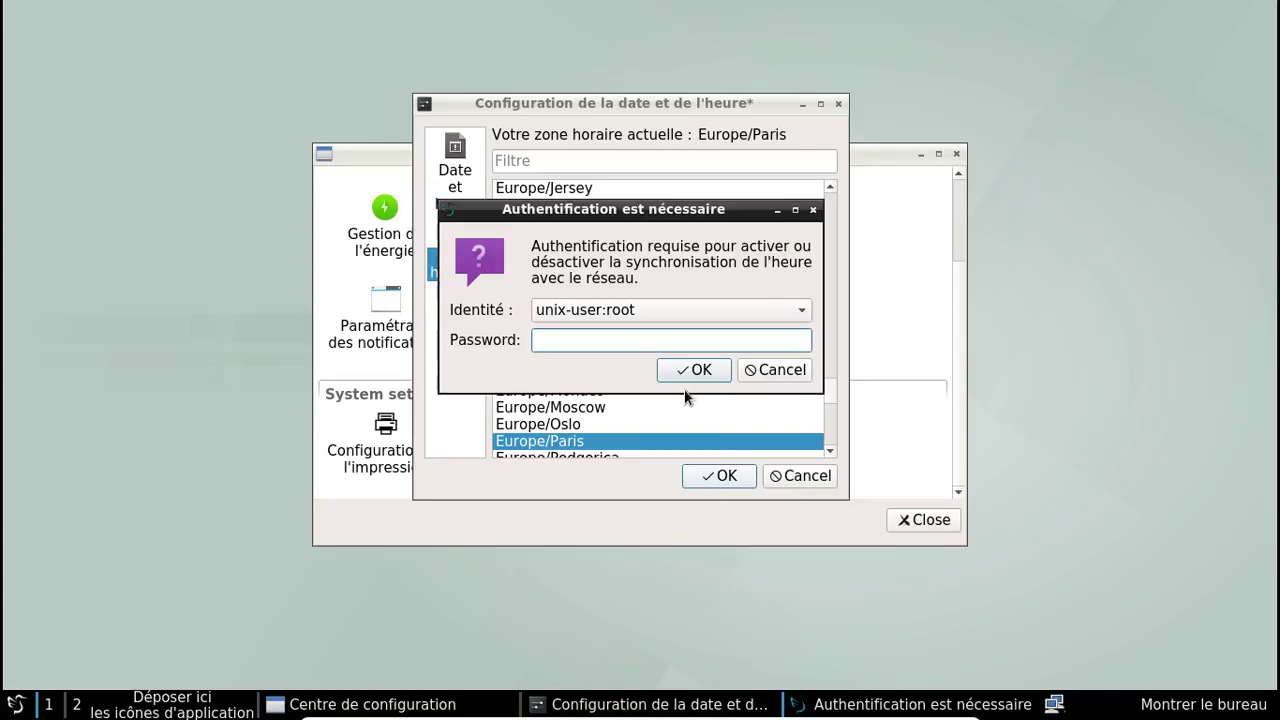
type("********")
left_click(676, 370)
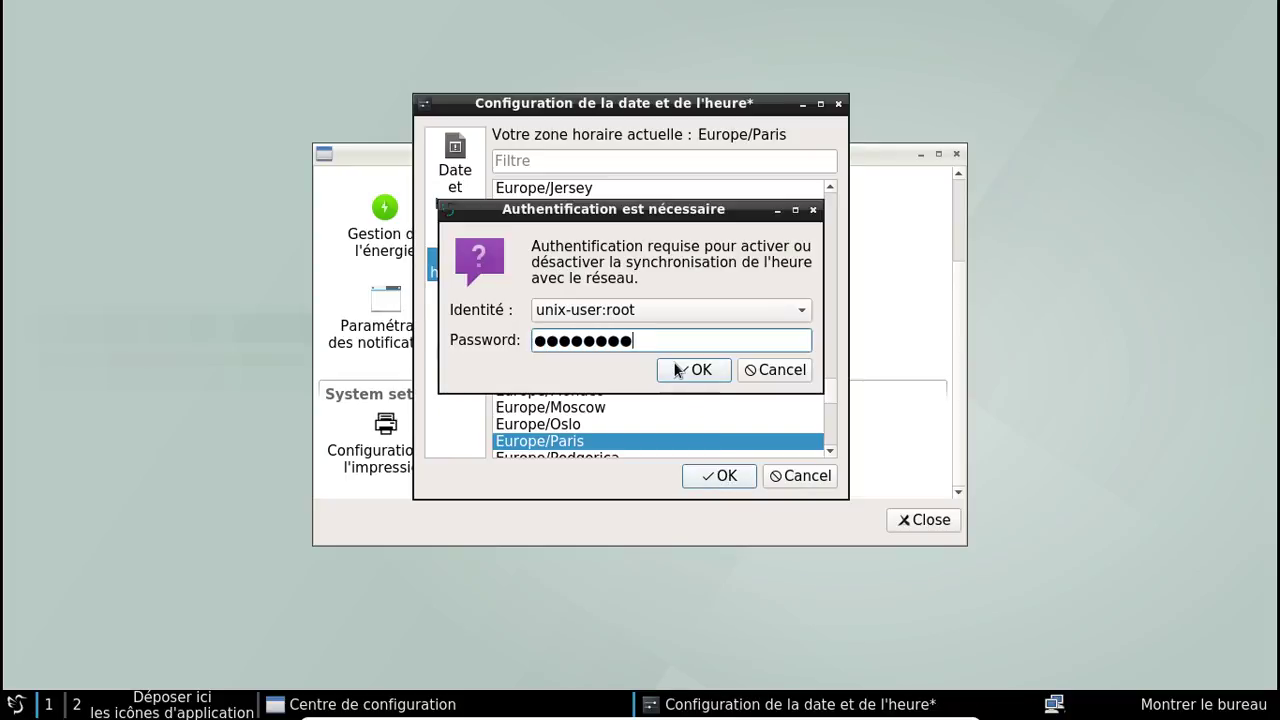
Step: Review the user and group lists in the users and groups settings, and close them along with the configuration center
double_click(659, 430)
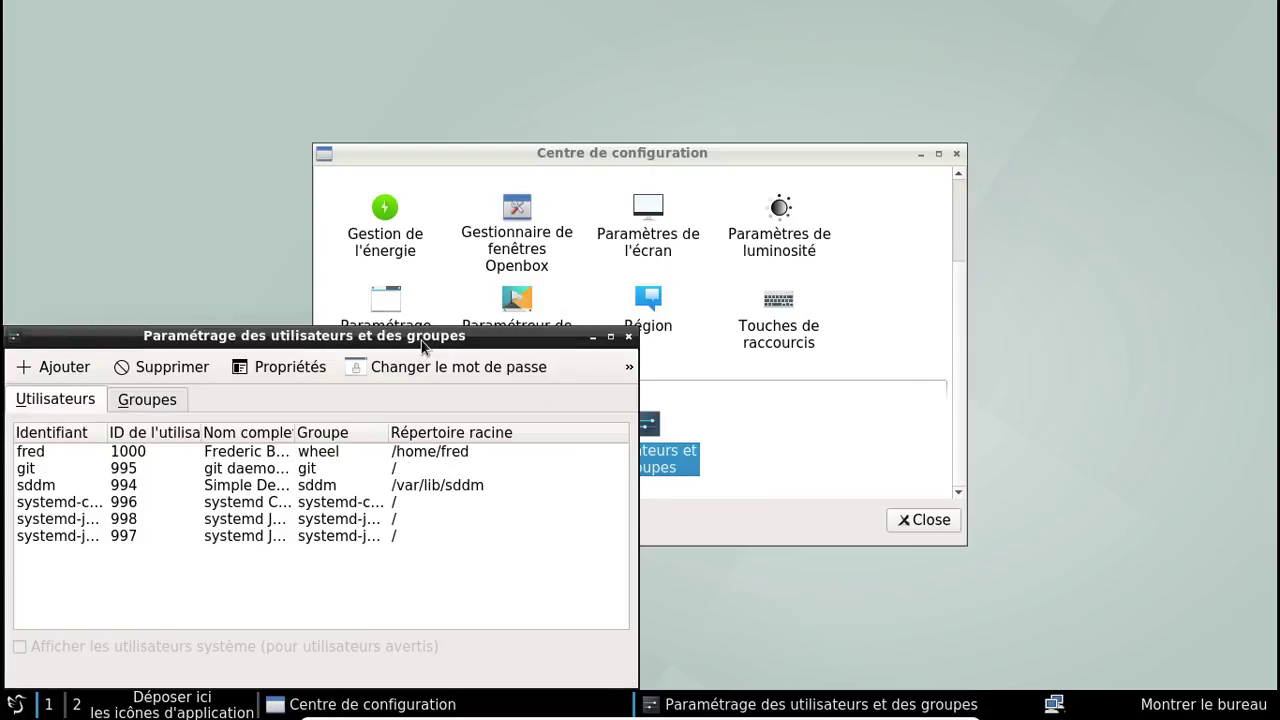
left_click_drag(419, 337, 623, 253)
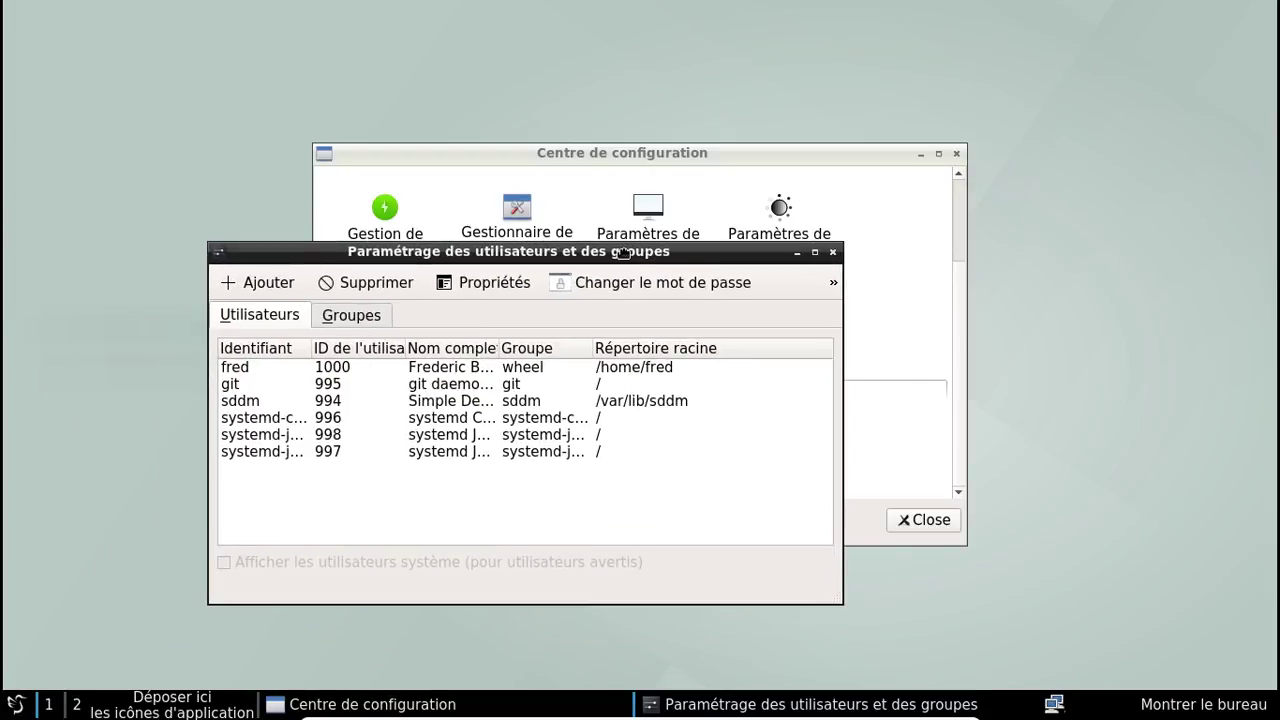
left_click(380, 315)
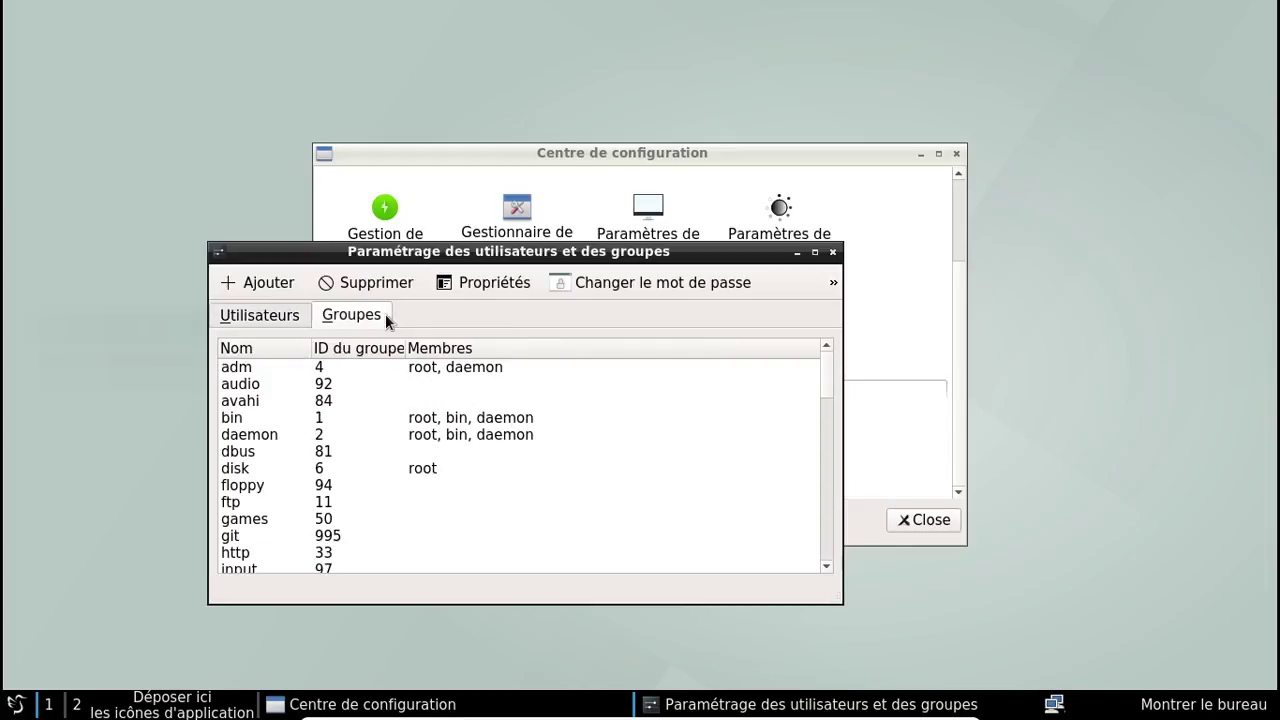
left_click(832, 252)
left_click(956, 154)
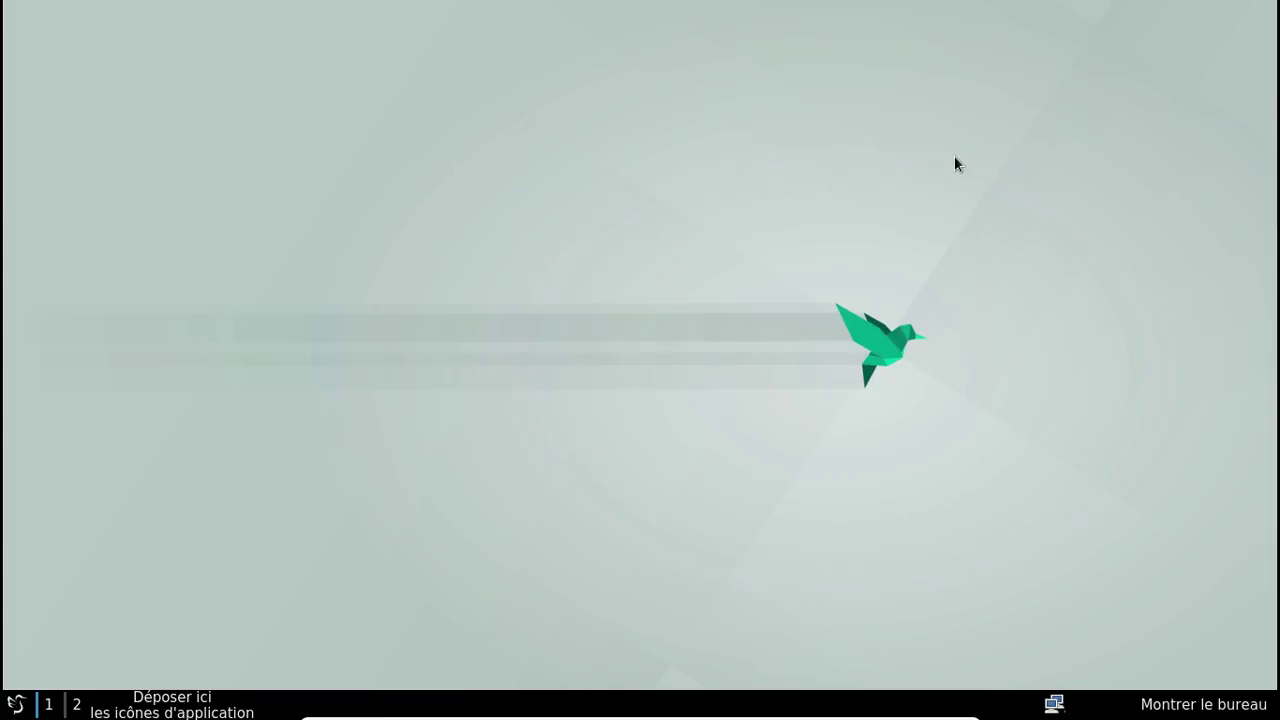
Step: Log out of the LXQt session and log back in with the account password
left_click(28, 703)
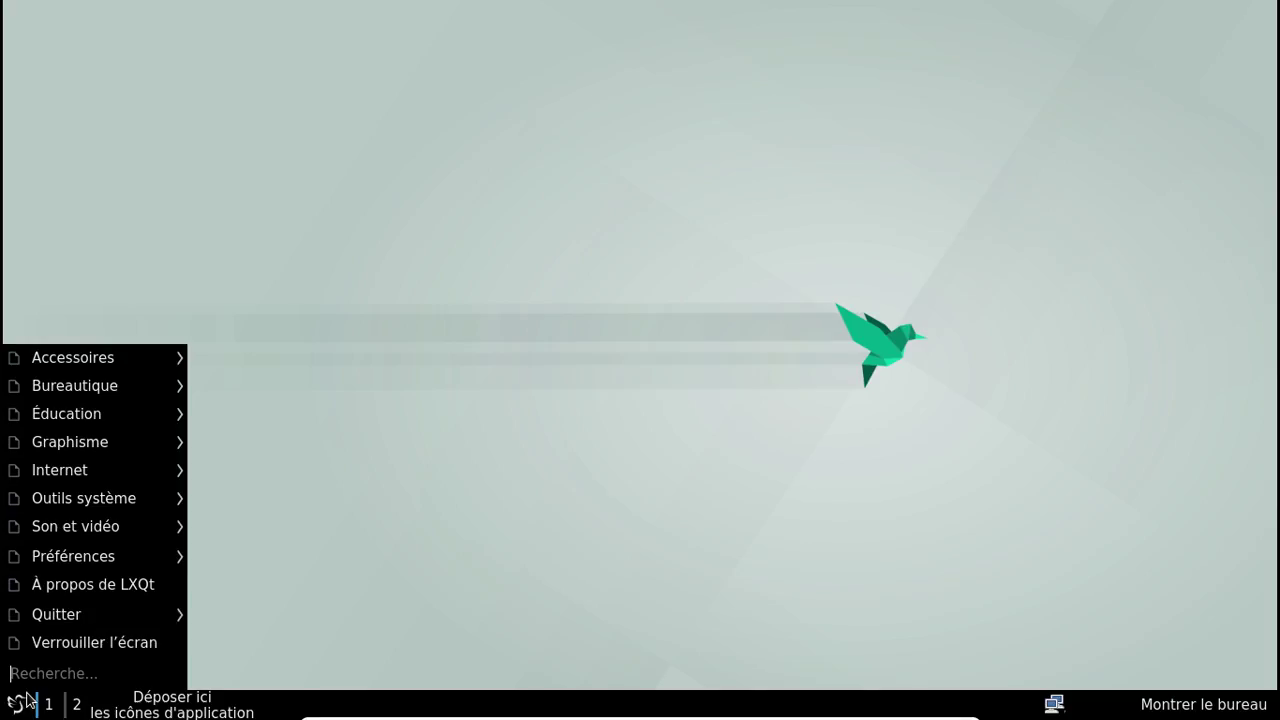
mouse_move(111, 612)
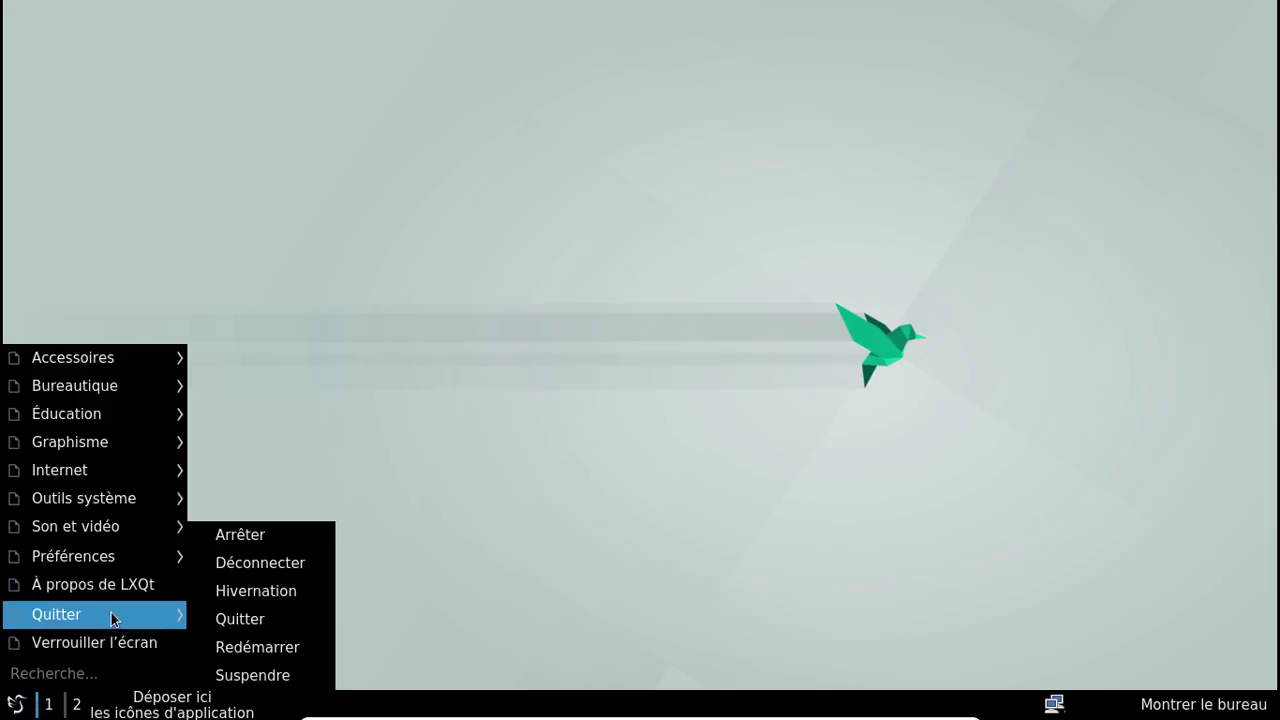
left_click(263, 563)
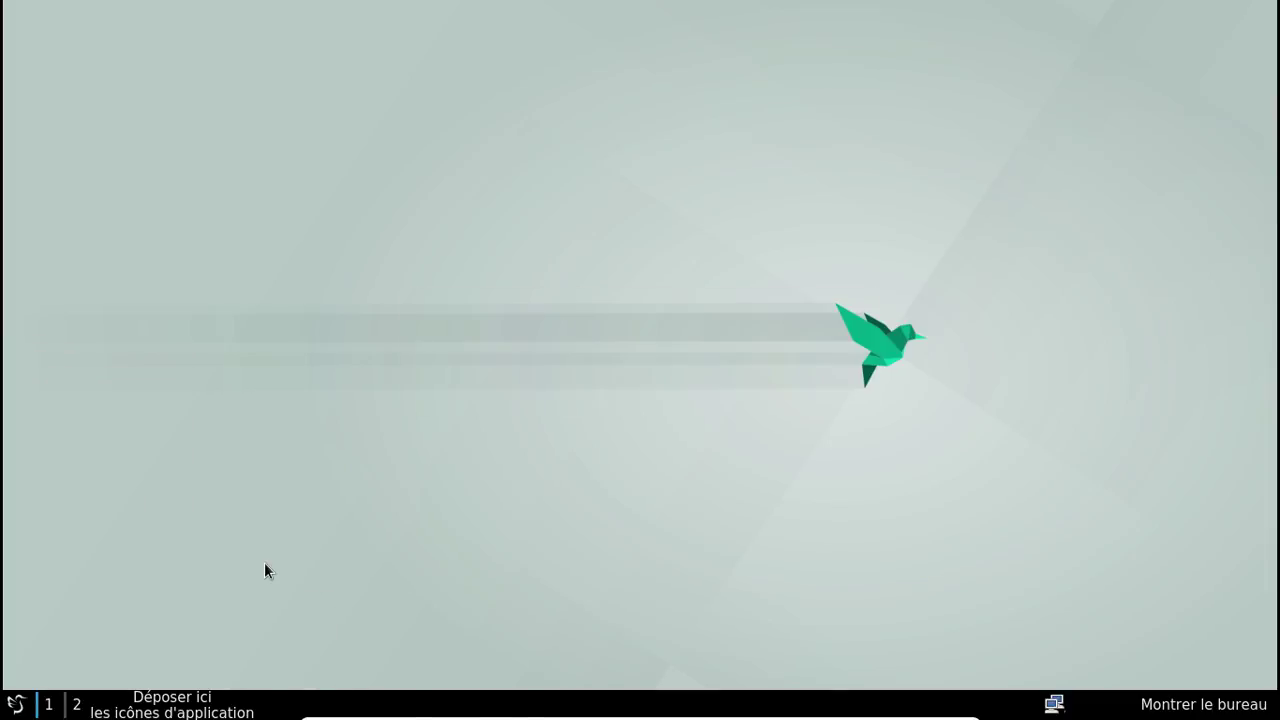
left_click(744, 383)
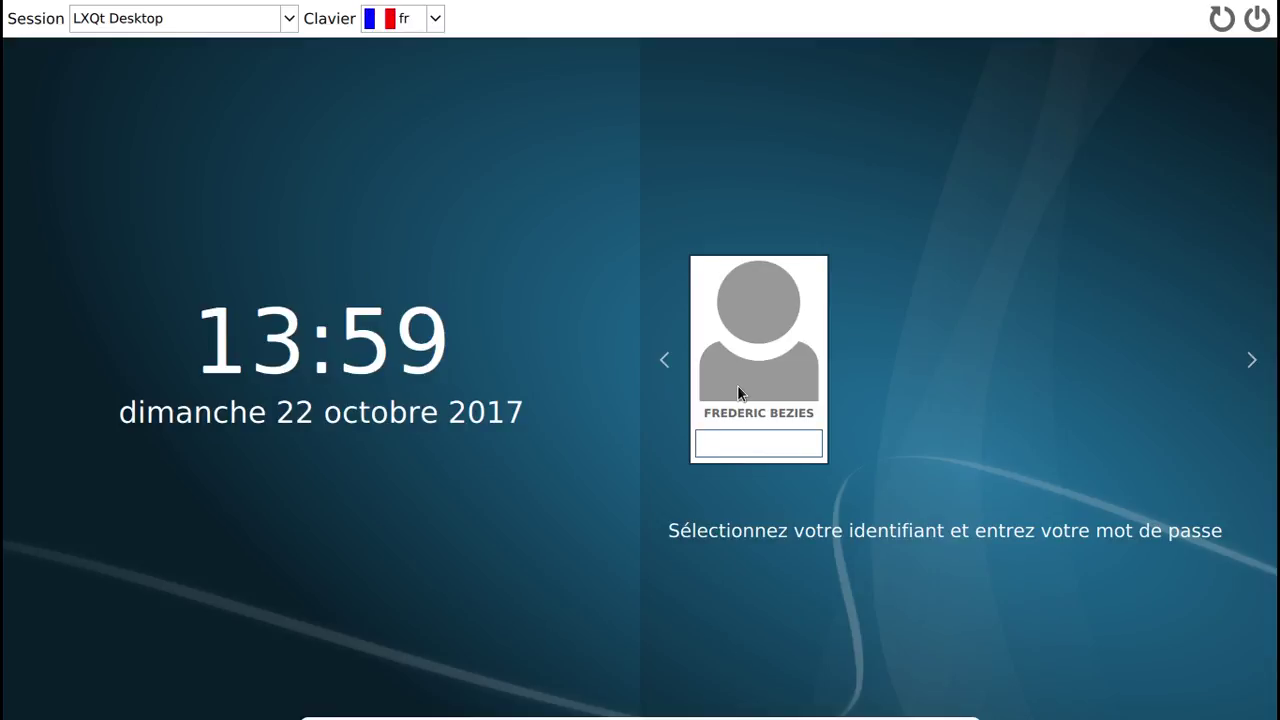
type("*********")
key("Return")
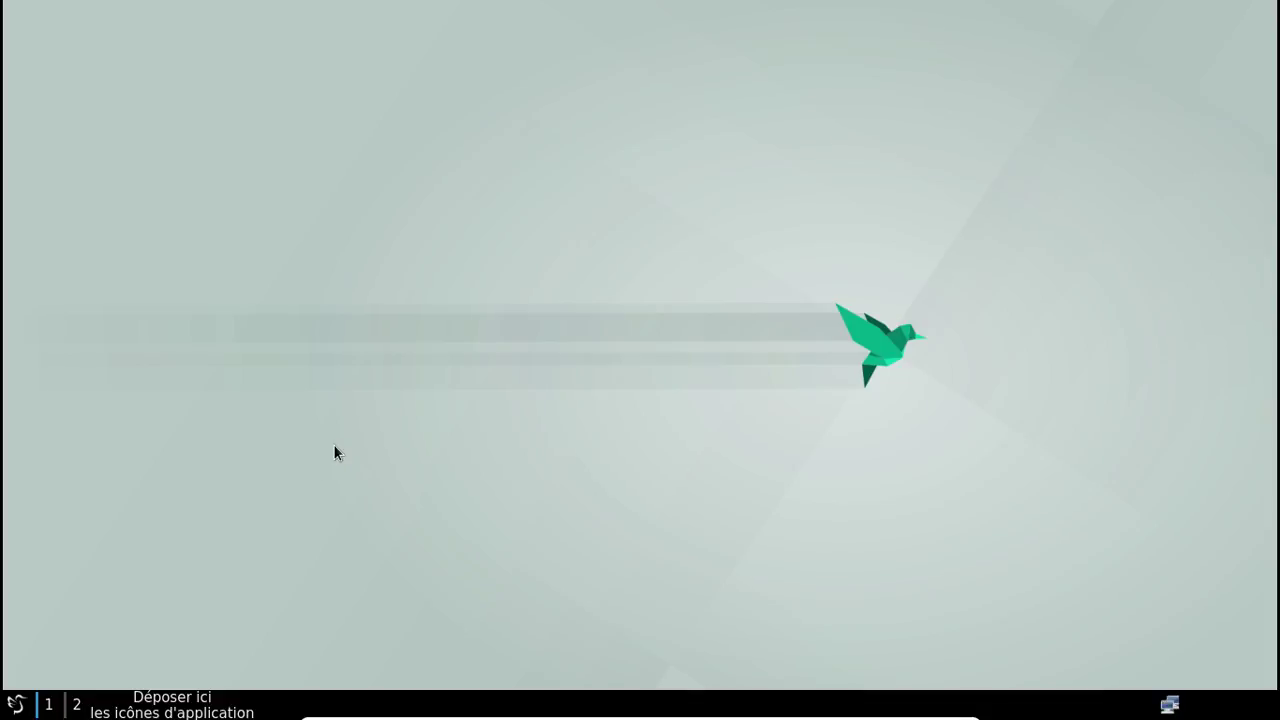
Step: In the LXQt appearance settings, disable colorizing icons based on widget style for the icon theme, and close the configuration windows
left_click(15, 704)
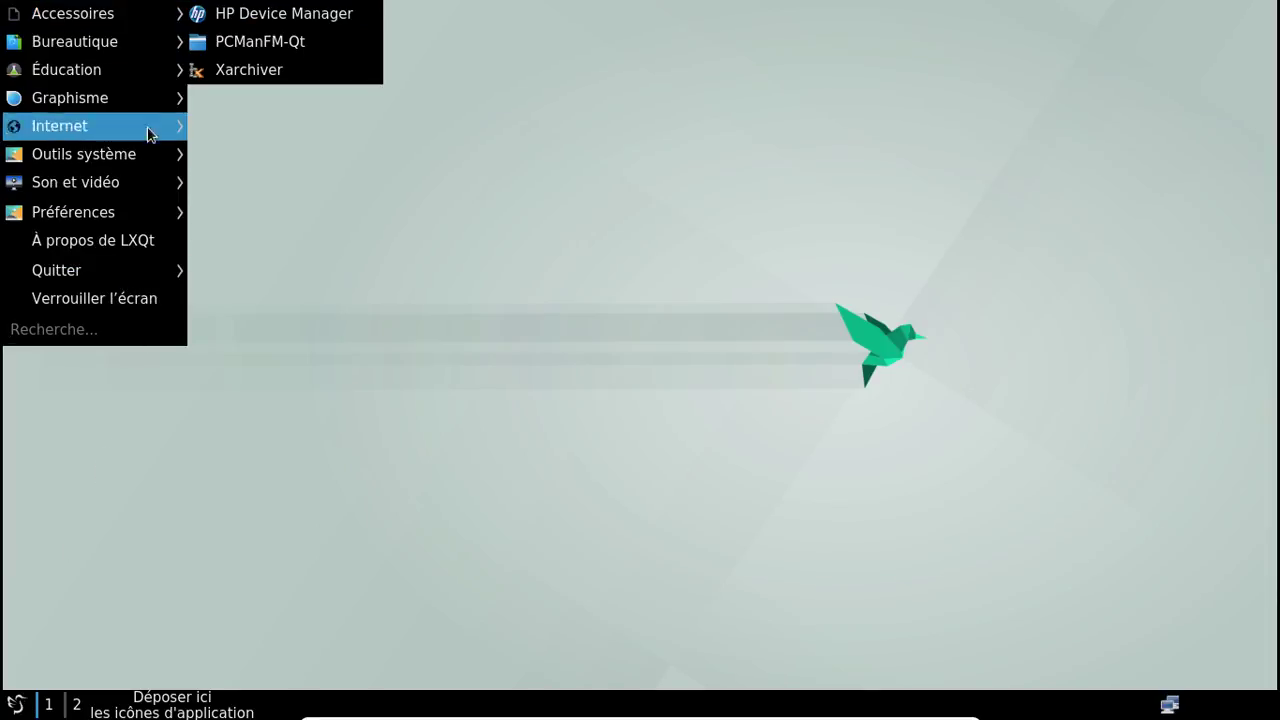
mouse_move(160, 211)
mouse_move(278, 210)
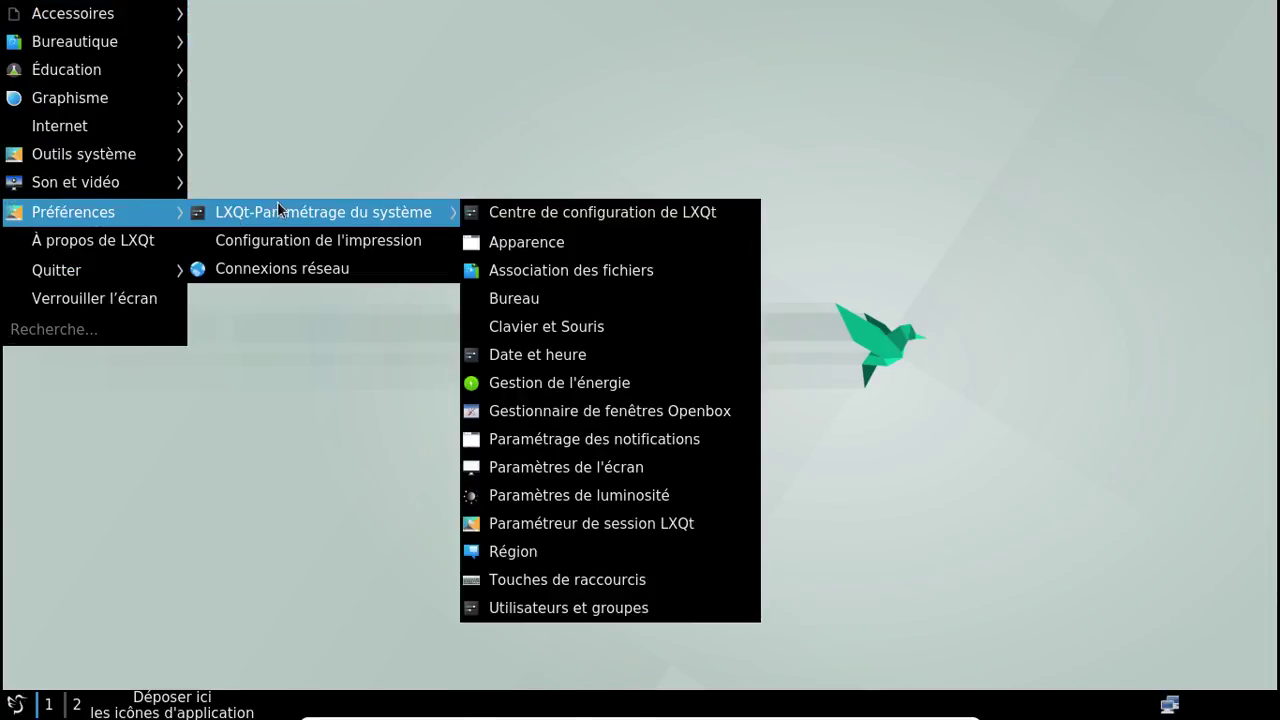
left_click(558, 222)
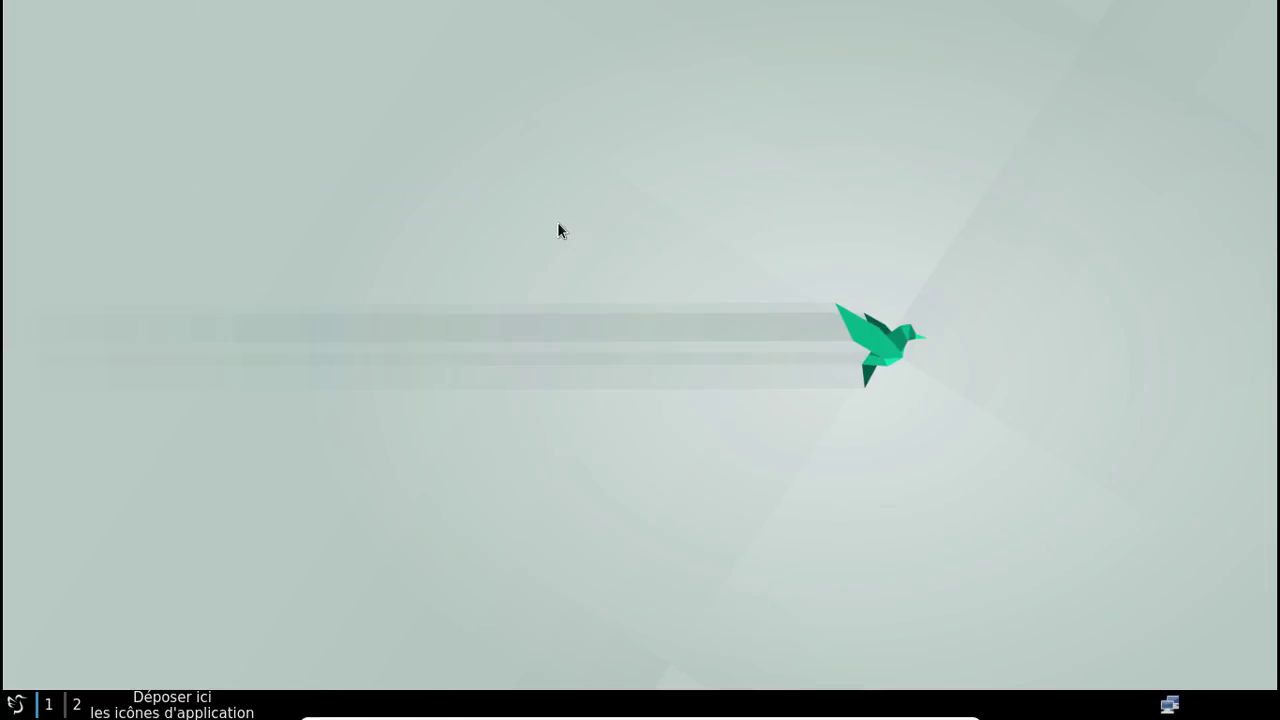
left_click(380, 243)
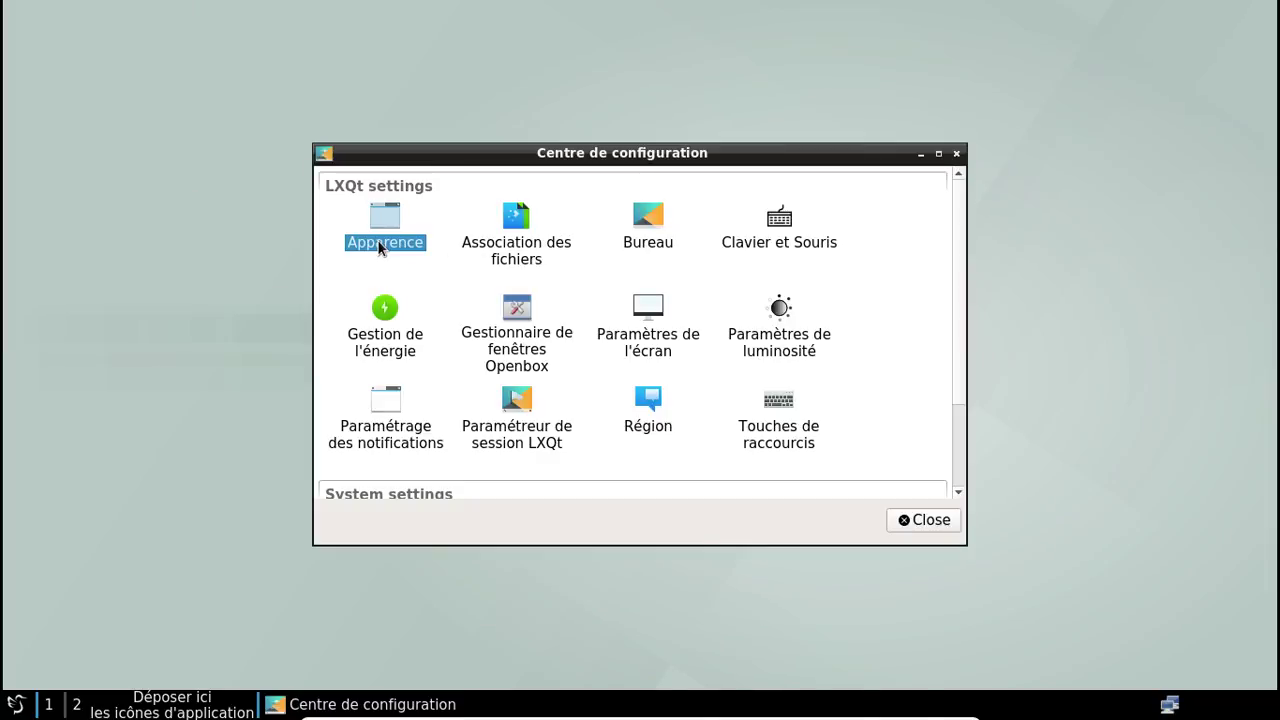
left_click(394, 318)
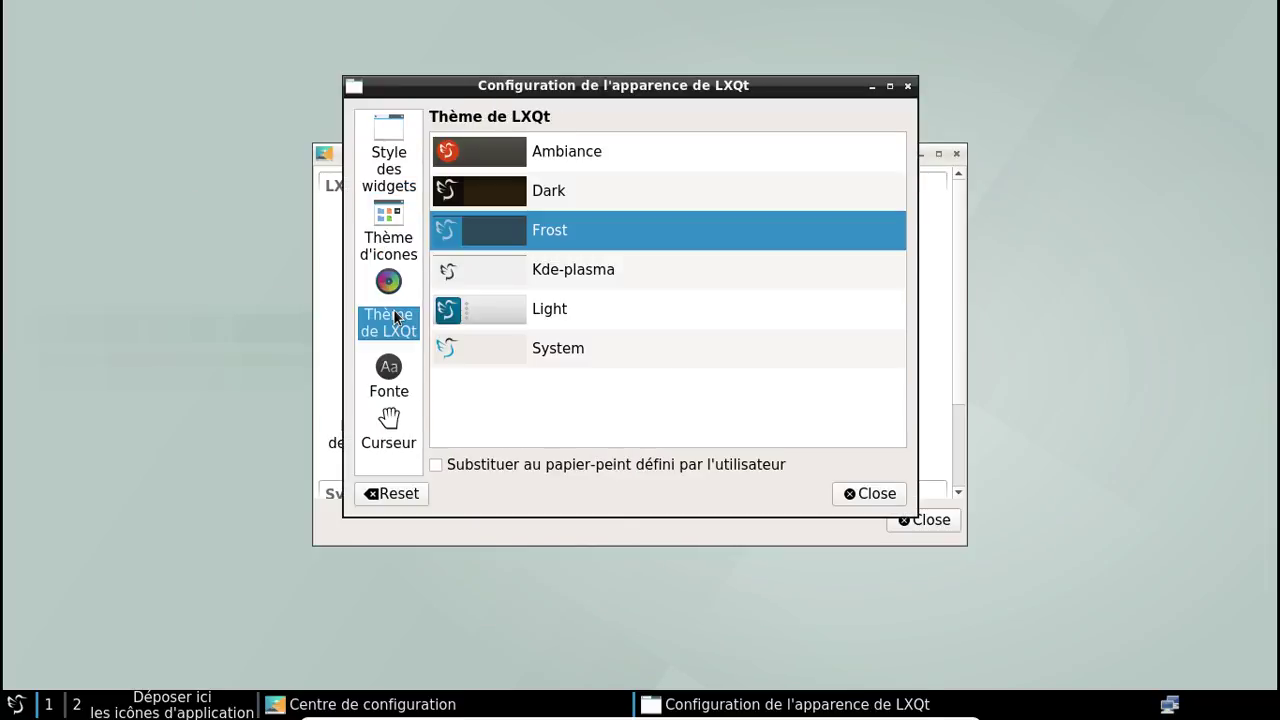
left_click(380, 243)
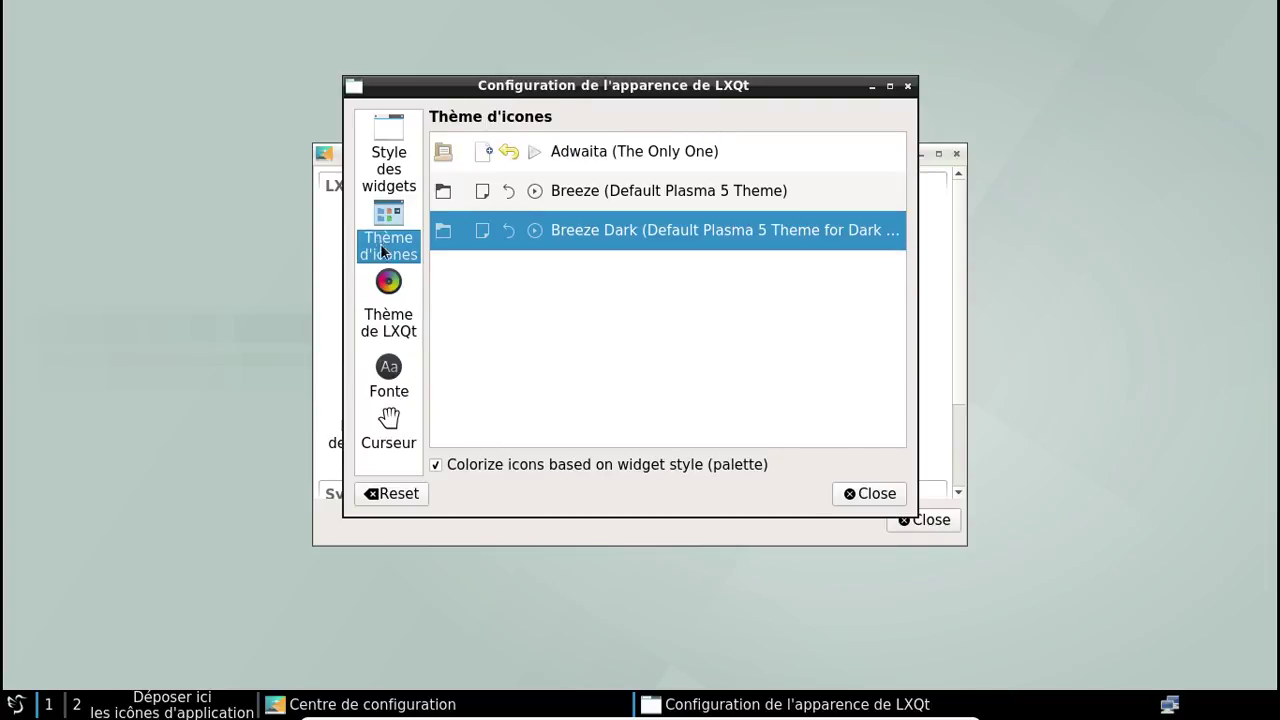
left_click(437, 466)
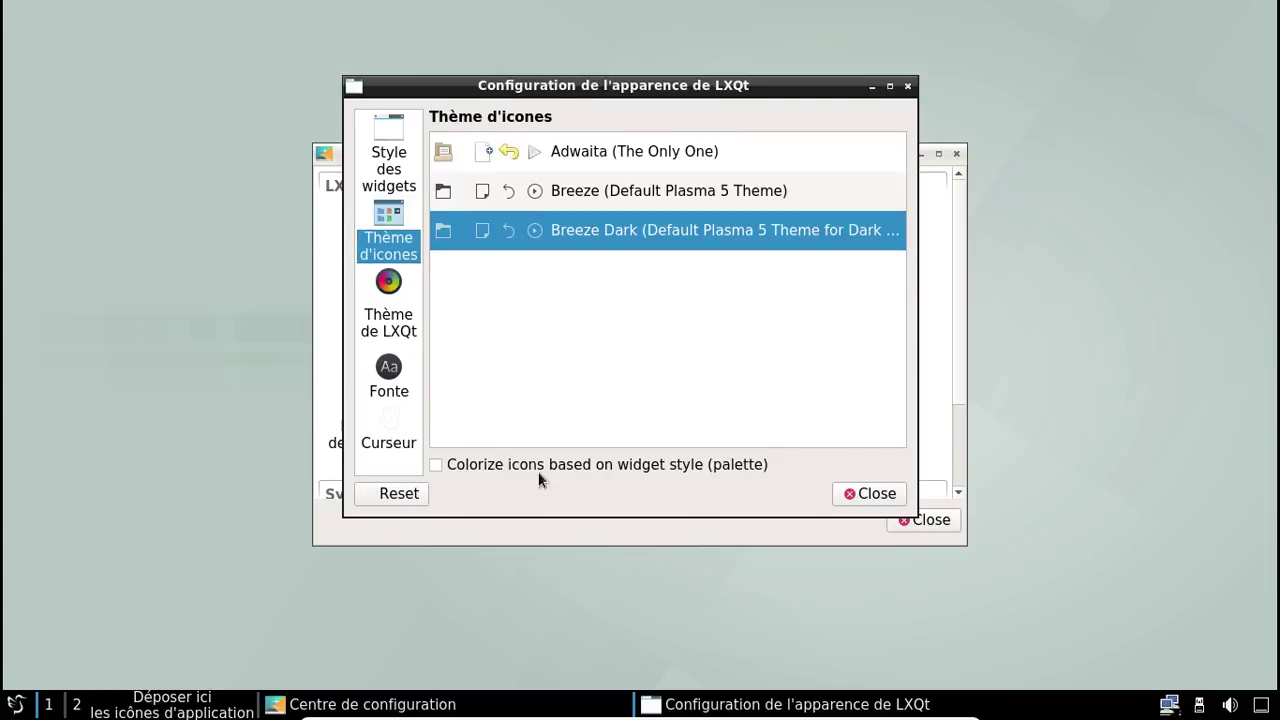
left_click(870, 494)
left_click(915, 524)
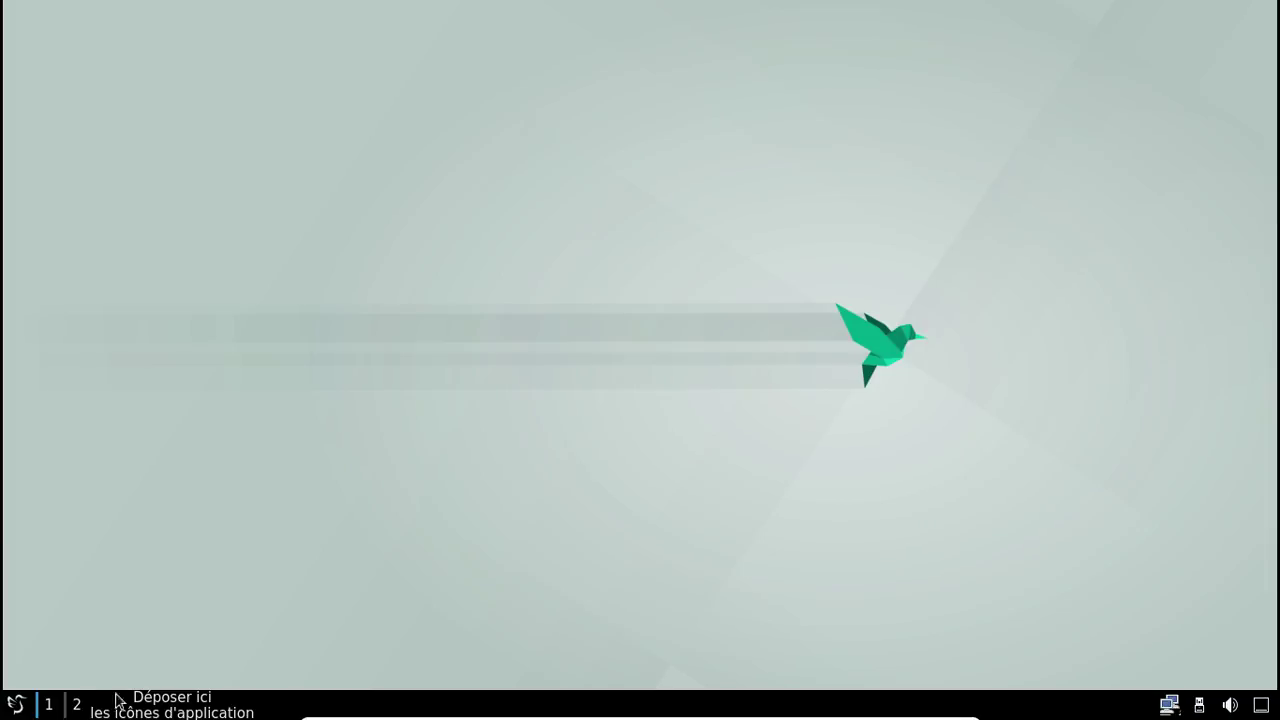
Step: Restart the computer from the LXQt session and boot the Arch Linux entry in GRUB
left_click(19, 705)
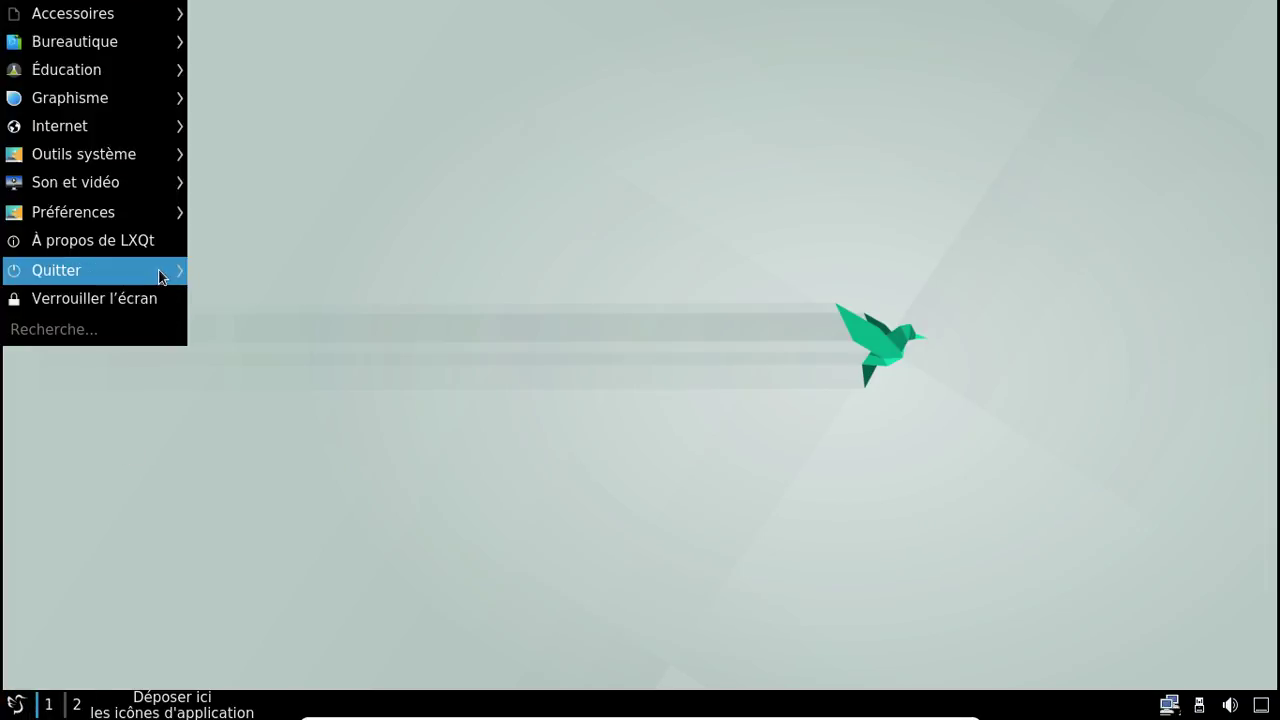
mouse_move(160, 270)
left_click(264, 382)
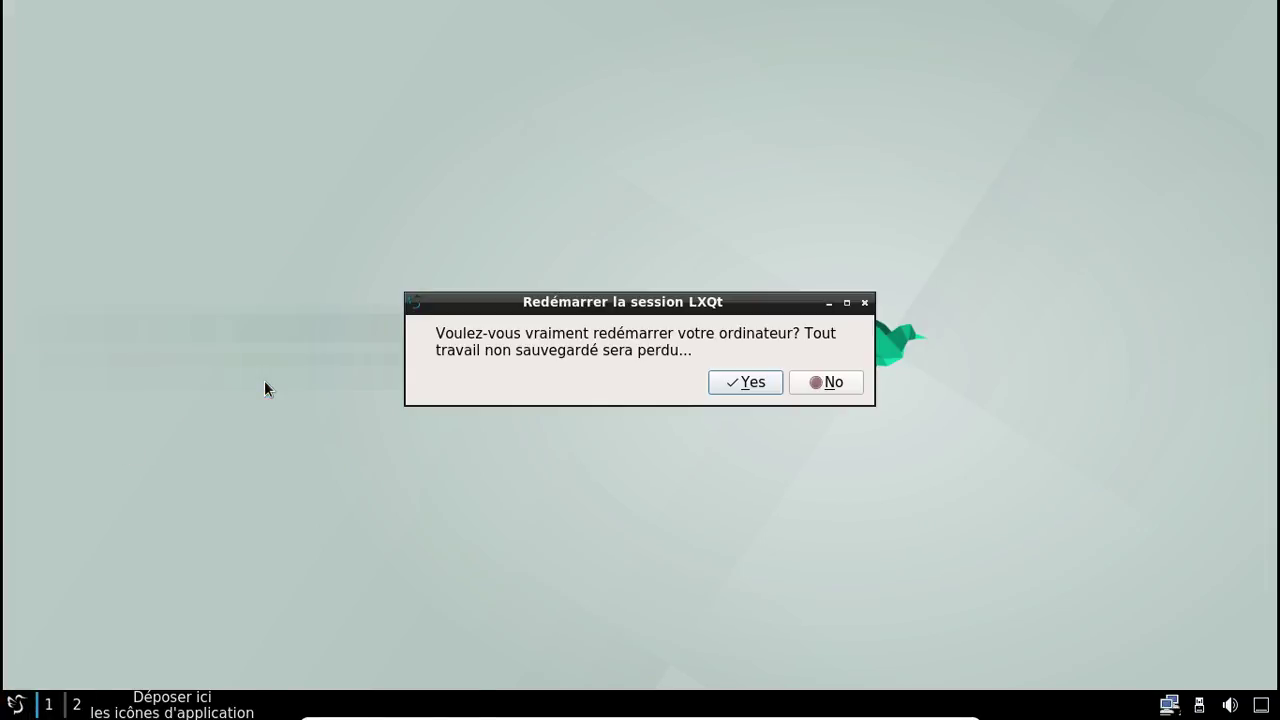
left_click(735, 387)
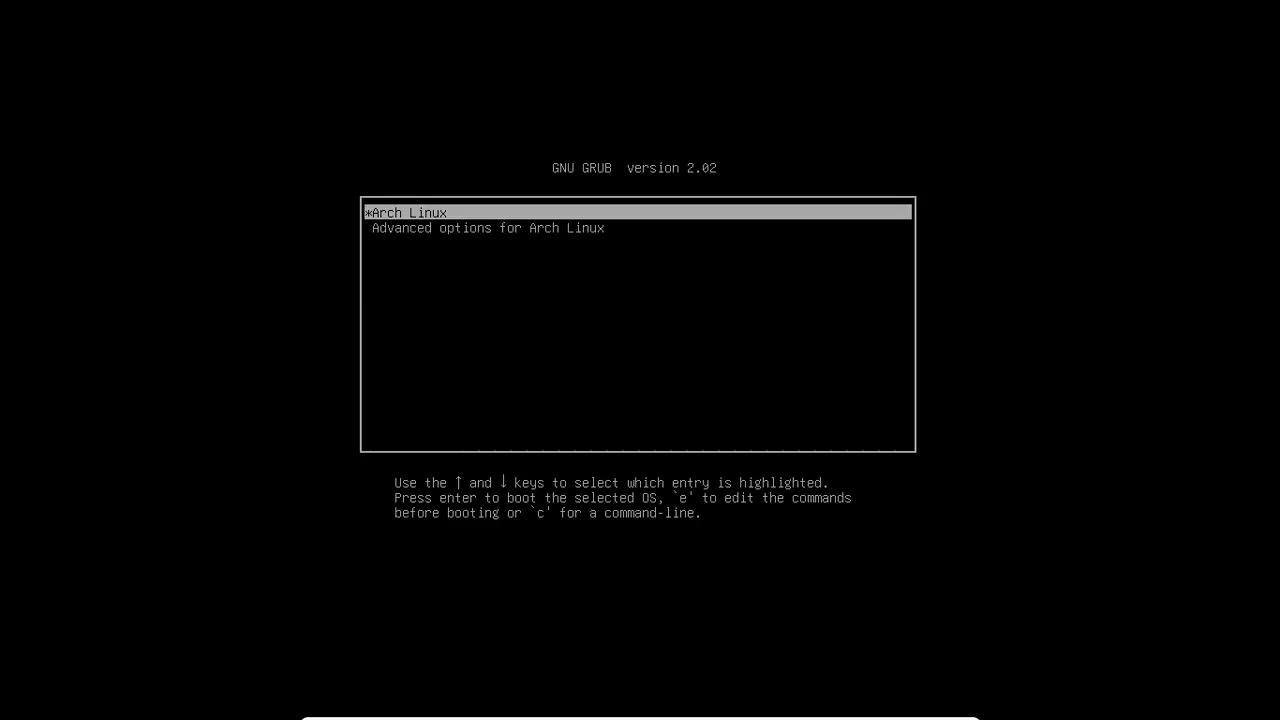
key("Return")
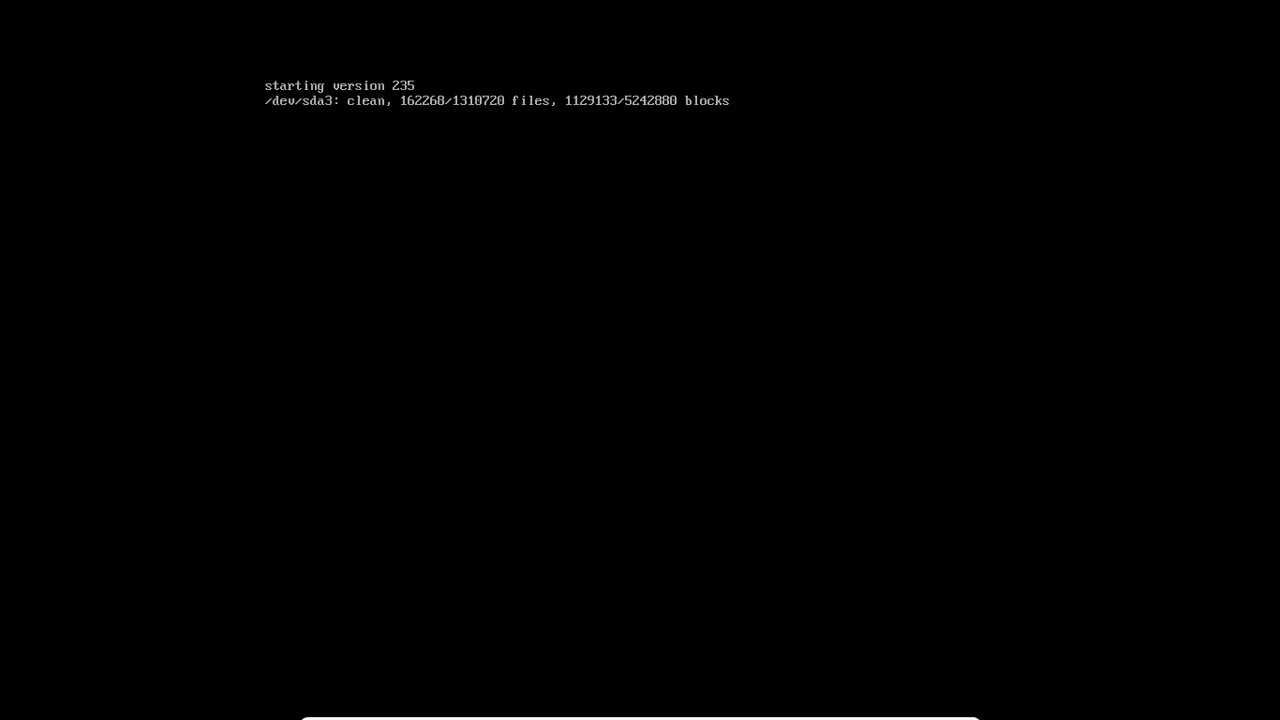
Step: Log in at the Arch Linux console with the account's user name and password
type("fred")
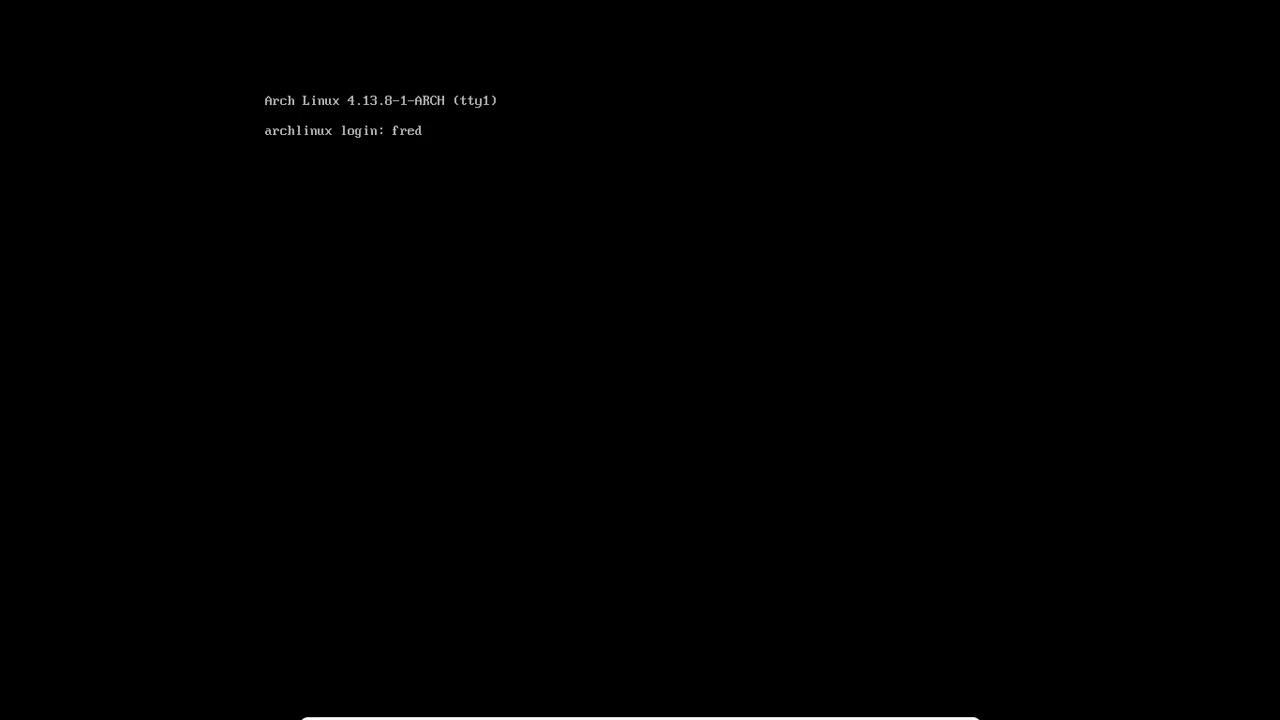
key("Return")
key("Return")
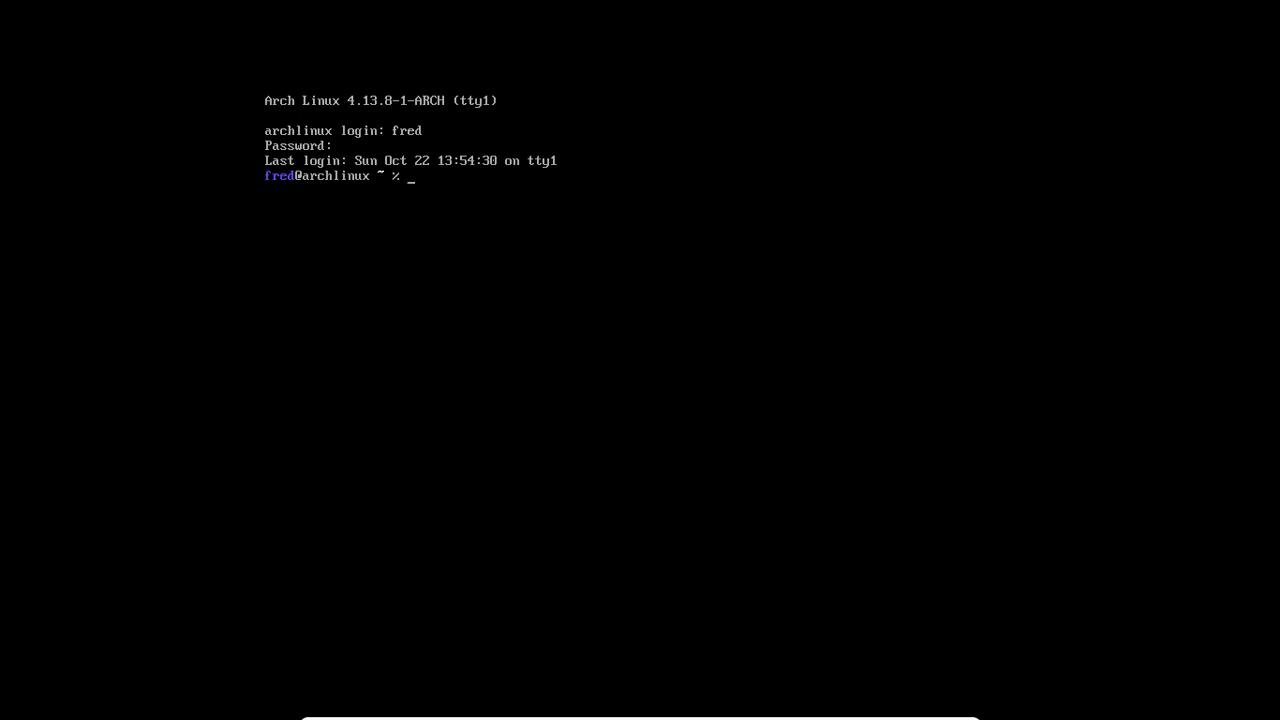
Step: Enable the SDDM display manager at boot with sudo systemctl enable sddm, entering the sudo password
type("sudo systemctl start sddm")
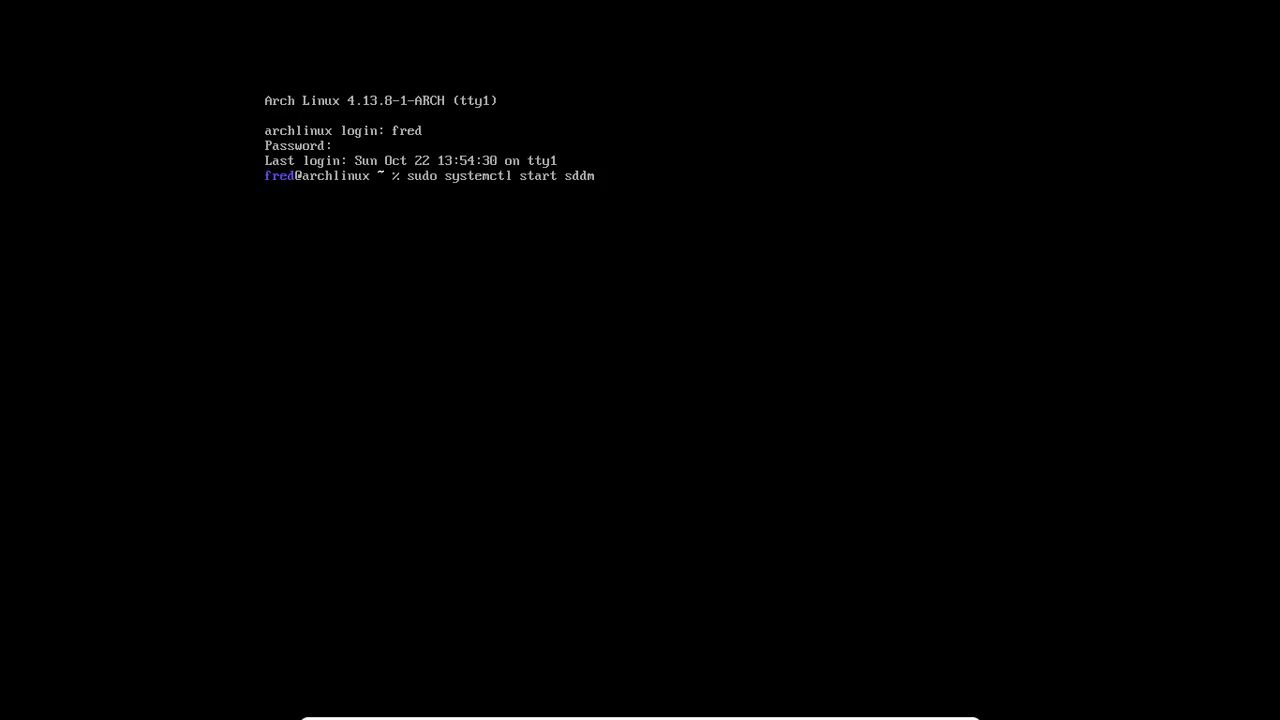
key("Left")
key("Left")
key("Left")
key("Left")
key("Left")
key("BackSpace")
key("BackSpace")
key("BackSpace")
key("BackSpace")
key("BackSpace")
type("enable")
key("Return")
key("Return")
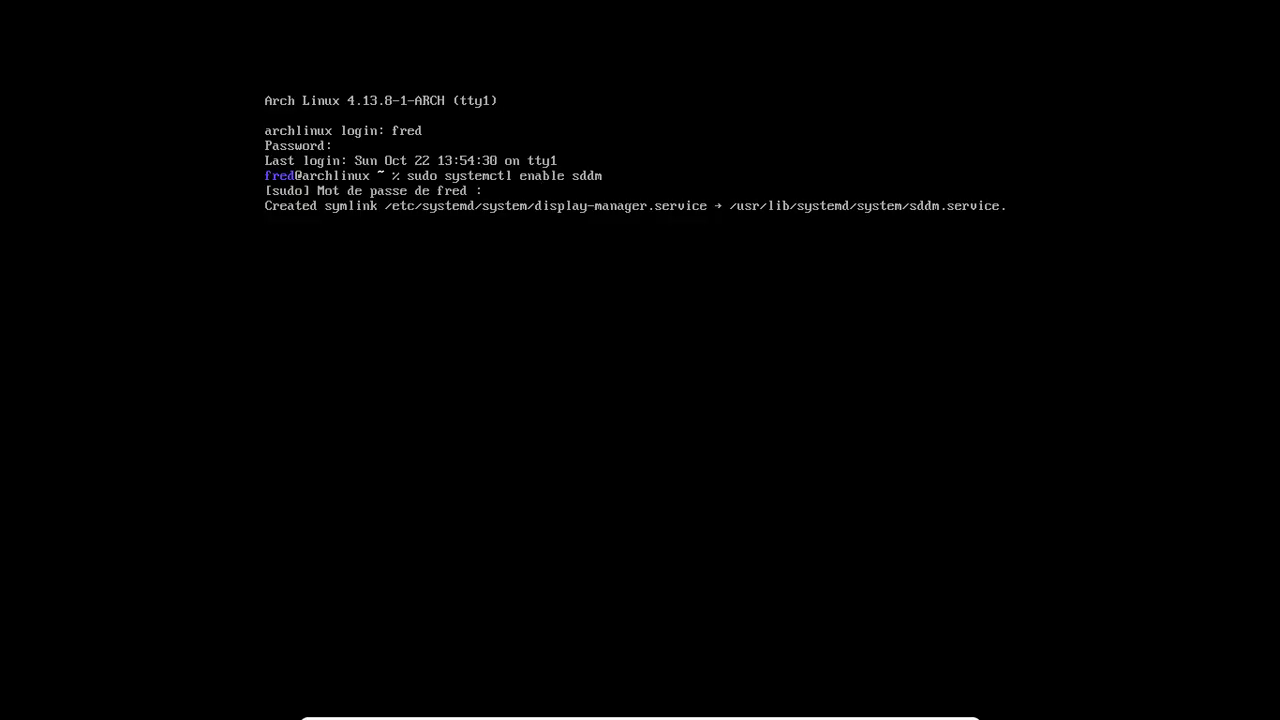
Step: Run sudo systemctl start sddm and log in to the LXQt Desktop session with the account password
key("Up")
key("Left")
key("Left")
key("Left")
key("Left")
key("Left")
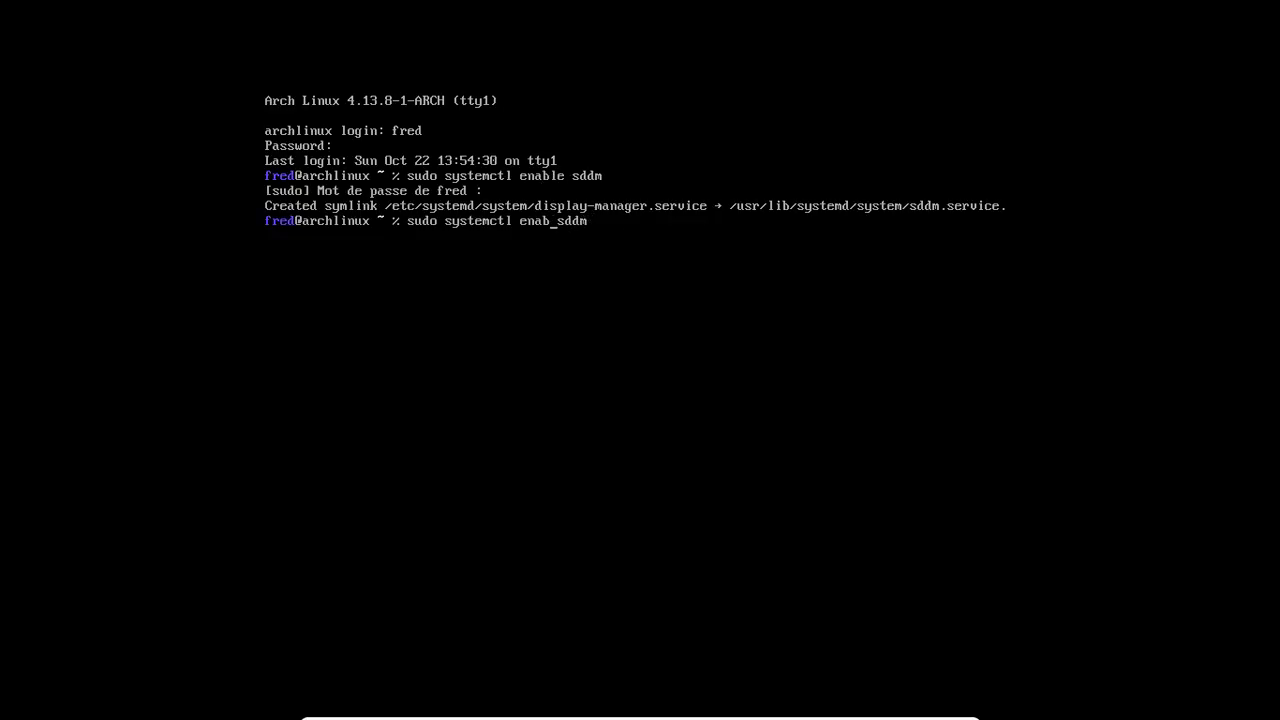
key("BackSpace")
key("BackSpace")
key("BackSpace")
key("BackSpace")
key("BackSpace")
key("BackSpace")
type("start")
key("Return")
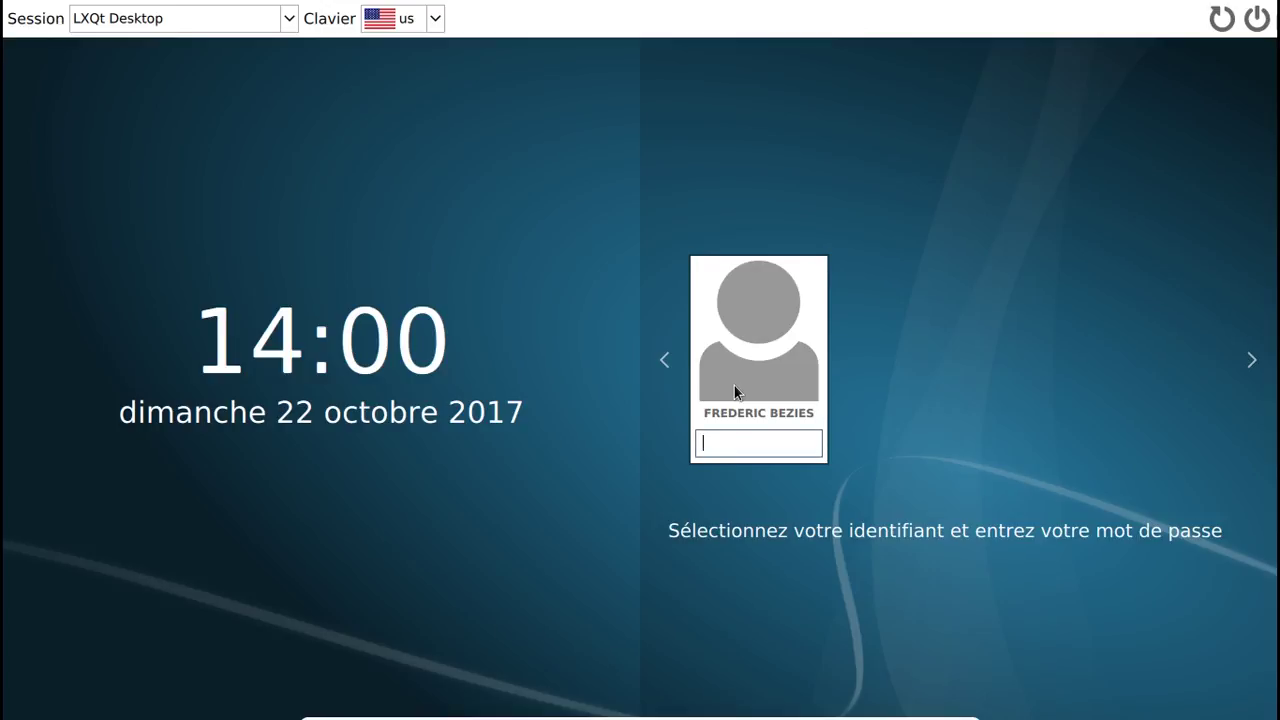
type("**********")
key("Return")
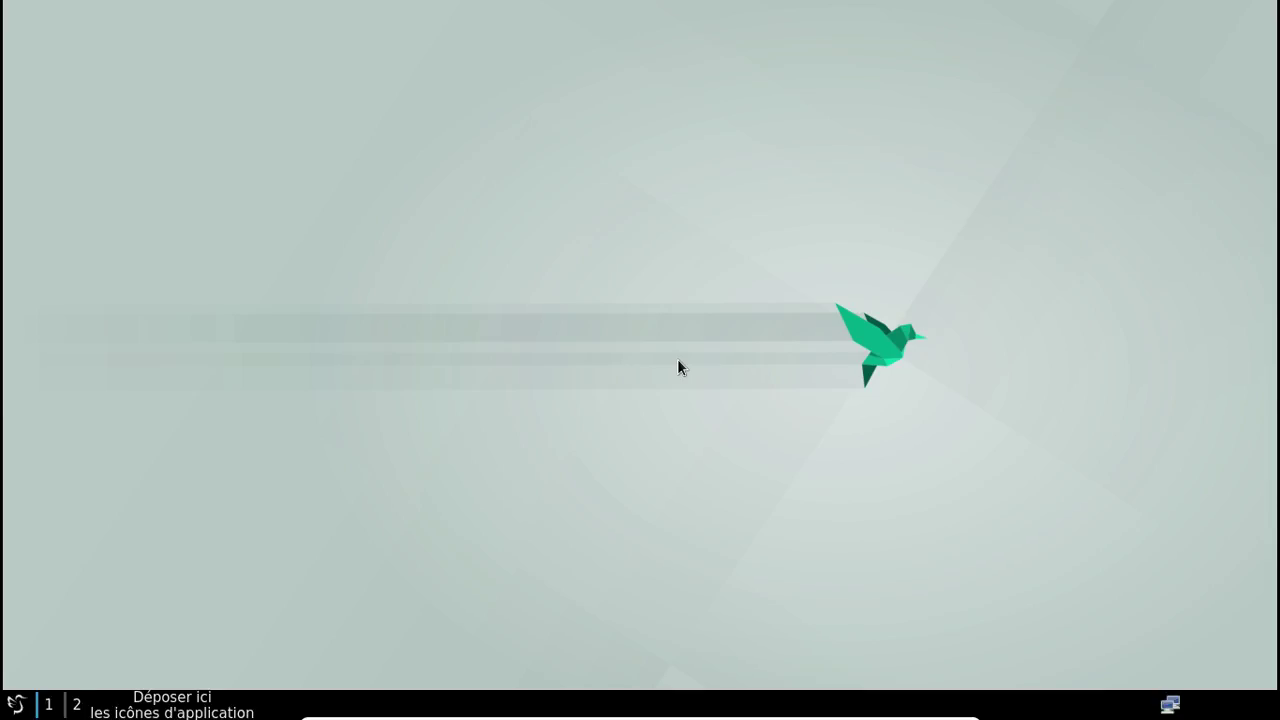
Step: Check the icon theme in the LXQt appearance settings, close them, and look at the keyboard and mouse entry in the configuration center
left_click(15, 704)
mouse_move(94, 560)
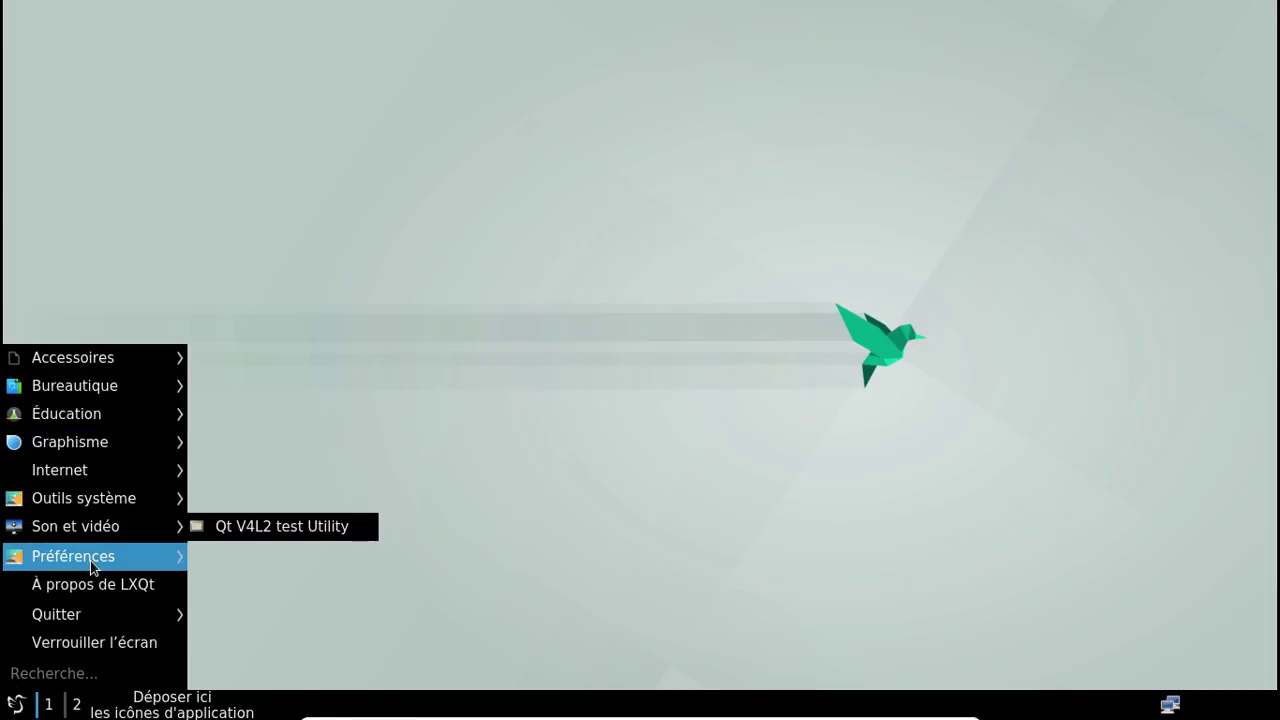
mouse_move(296, 556)
left_click(539, 288)
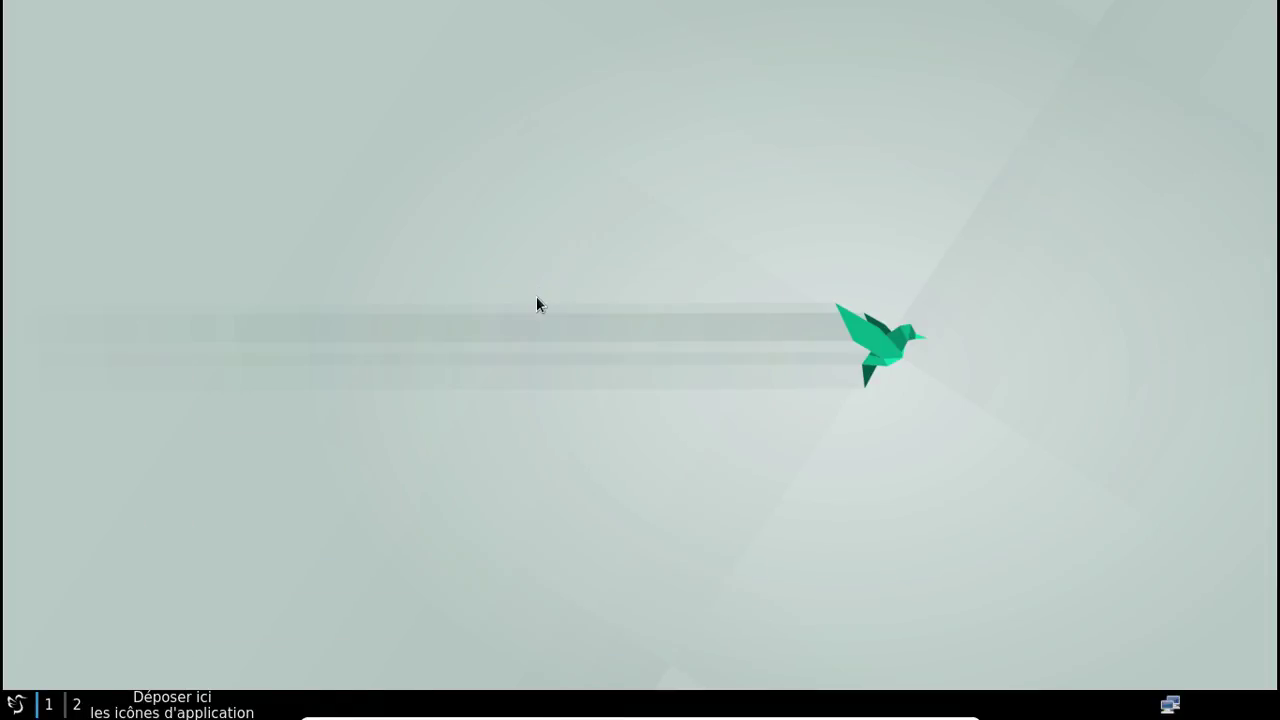
left_click(407, 252)
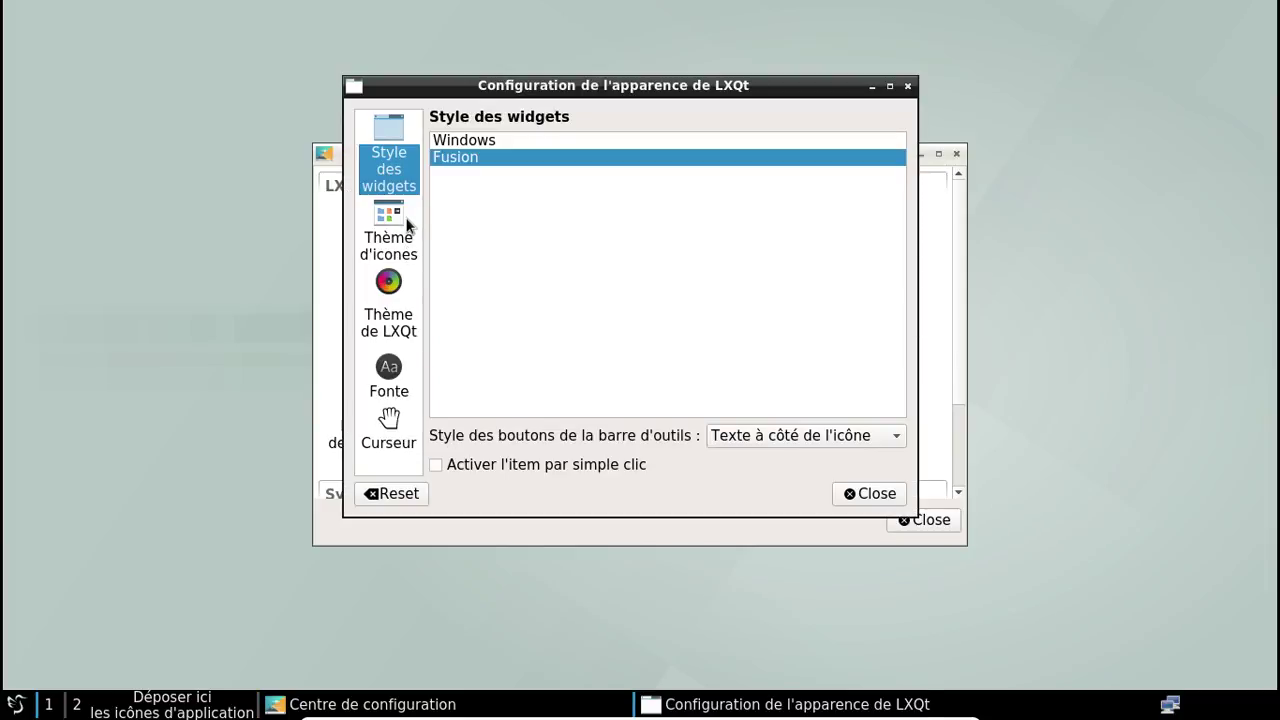
left_click(407, 222)
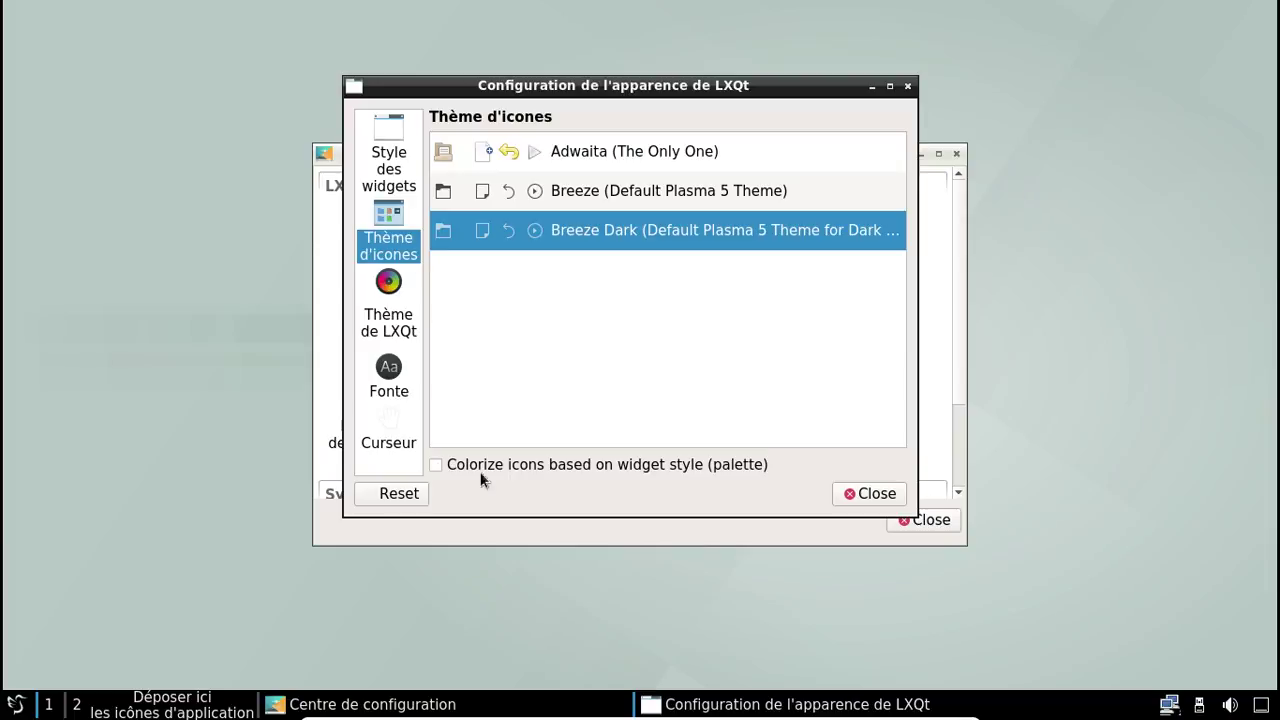
left_click(873, 493)
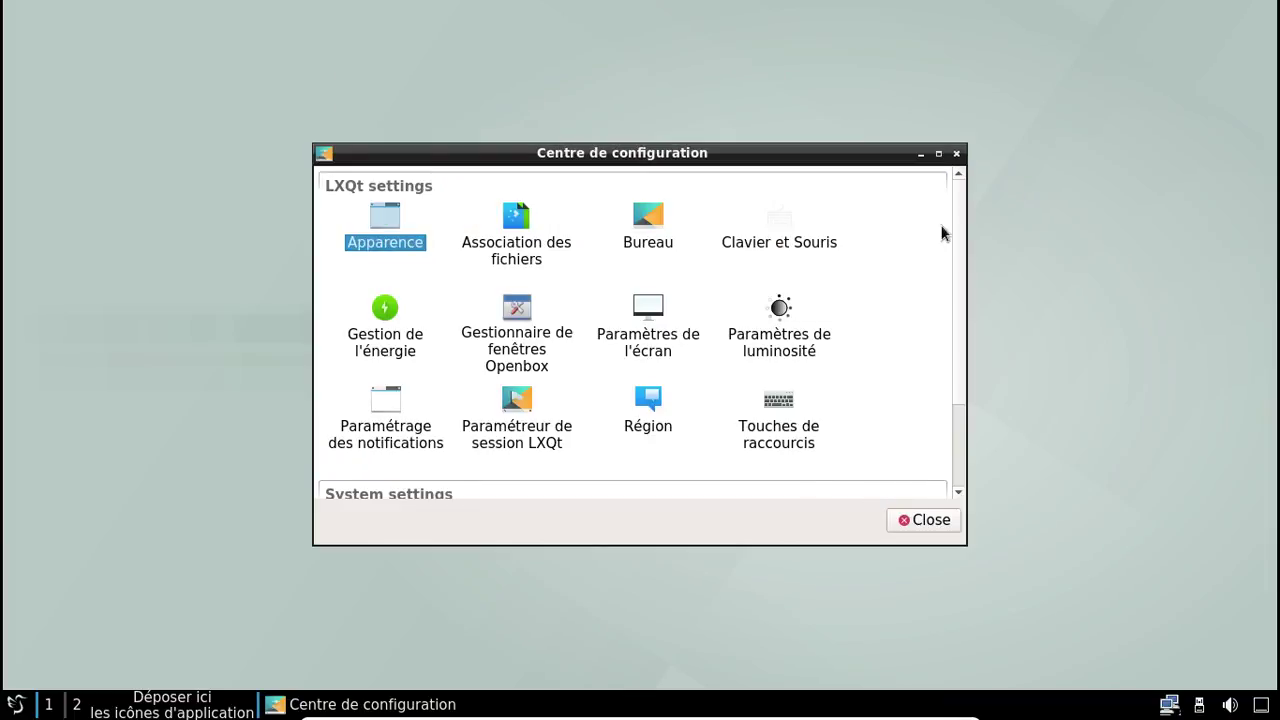
left_click(797, 217)
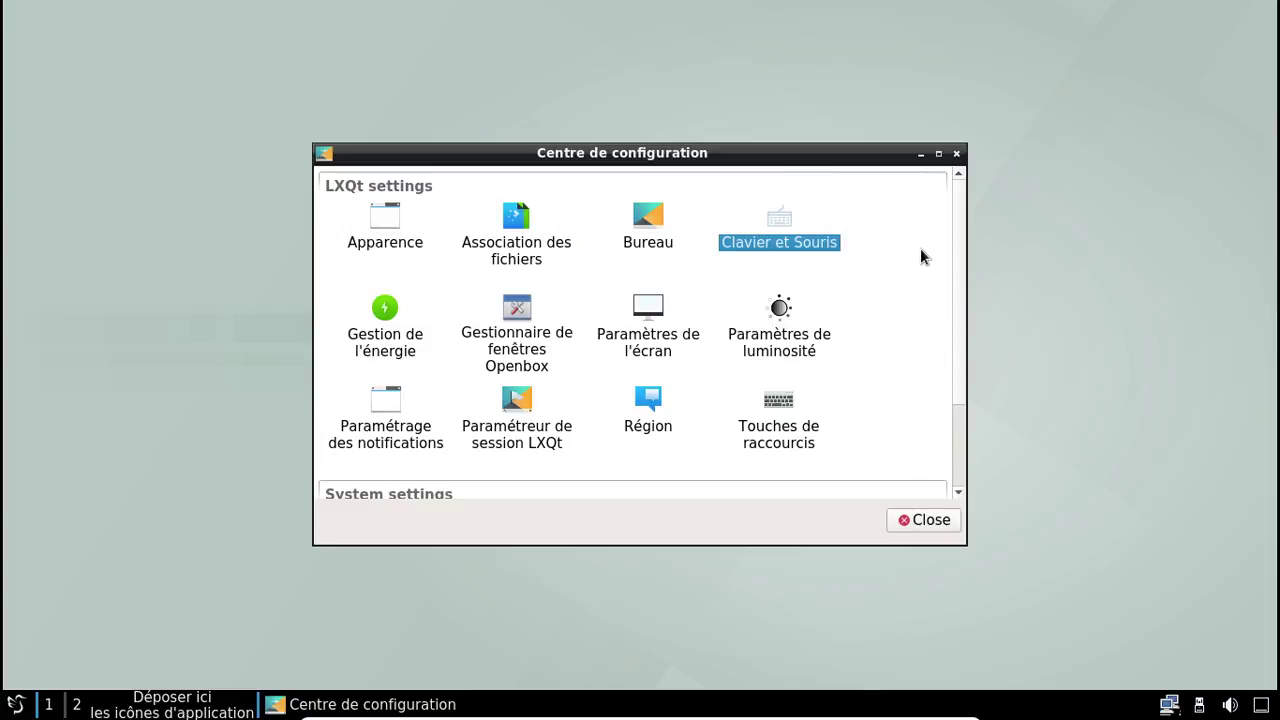
Step: Set the LXQt icon theme to Breeze (Default Plasma 5 Theme), and close the appearance settings and the configuration center
left_click(15, 704)
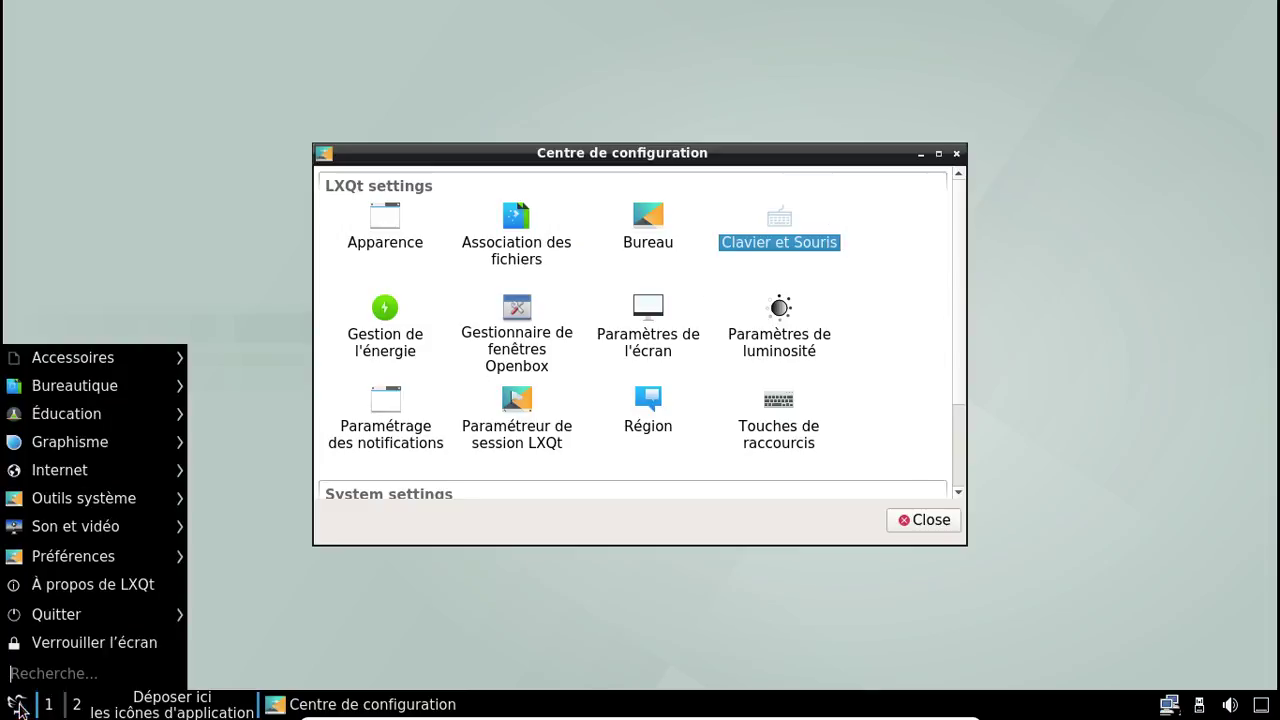
mouse_move(147, 508)
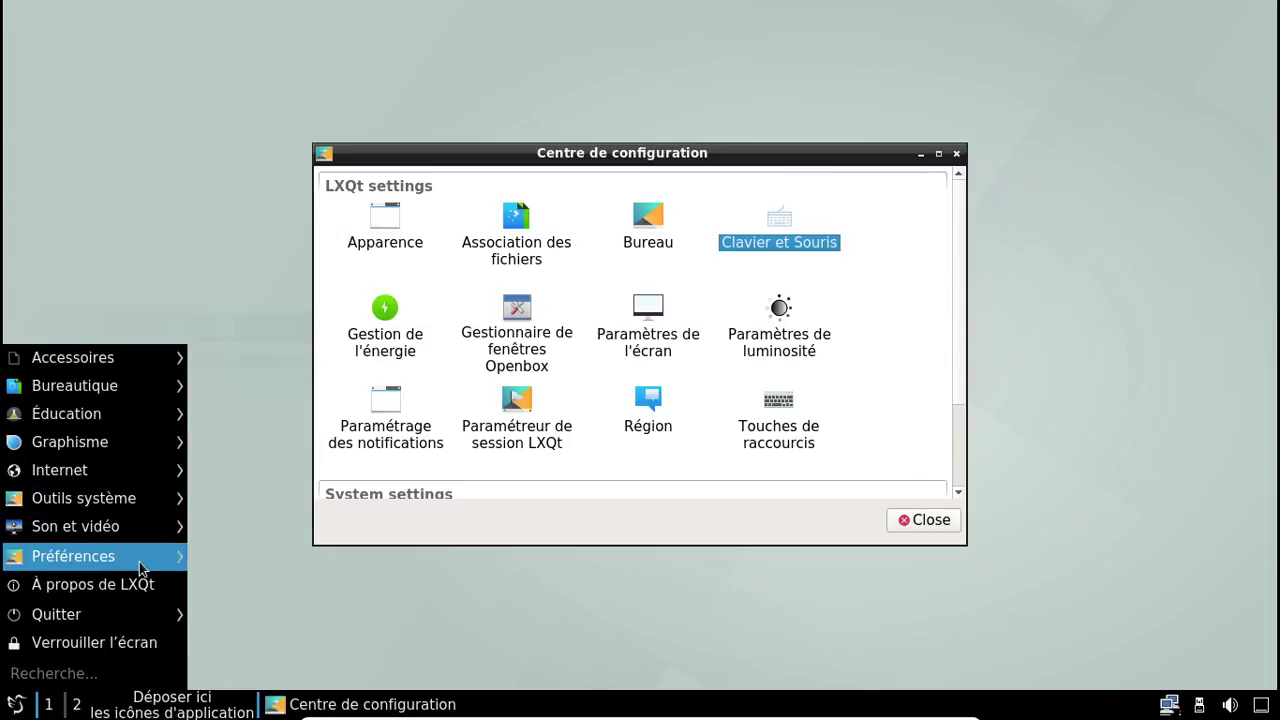
mouse_move(141, 562)
mouse_move(273, 558)
left_click(526, 310)
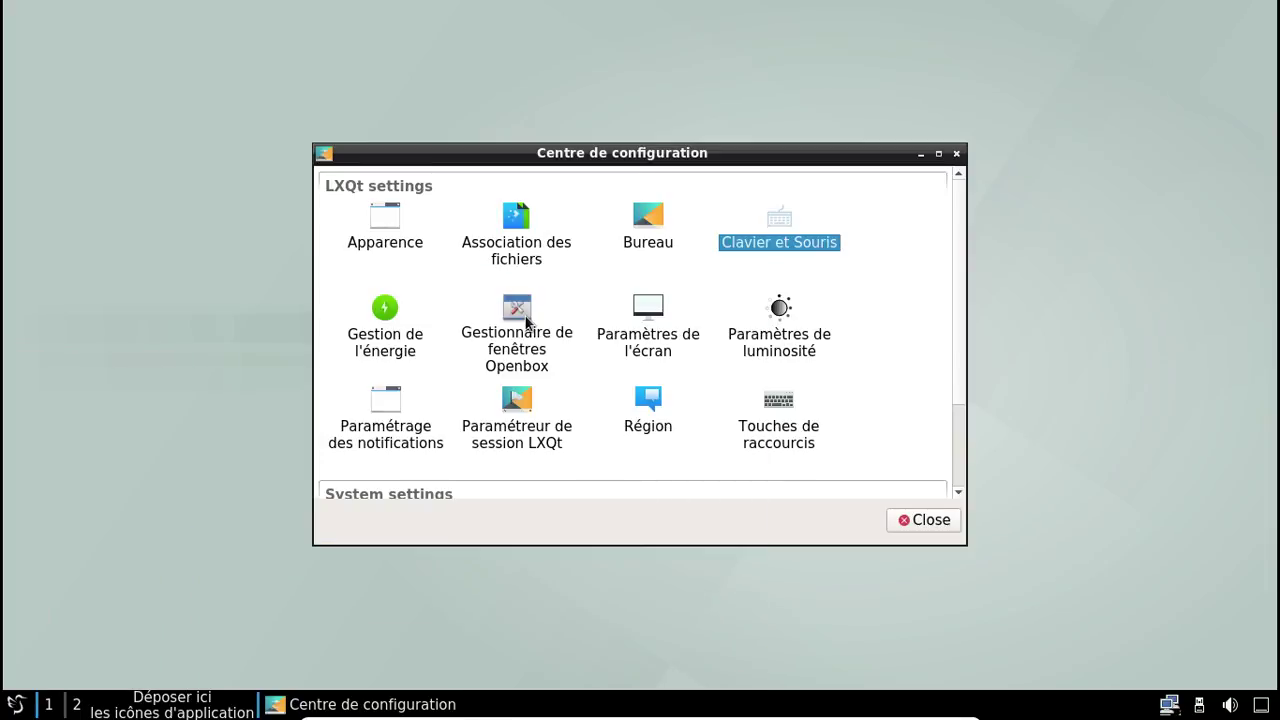
left_click(405, 245)
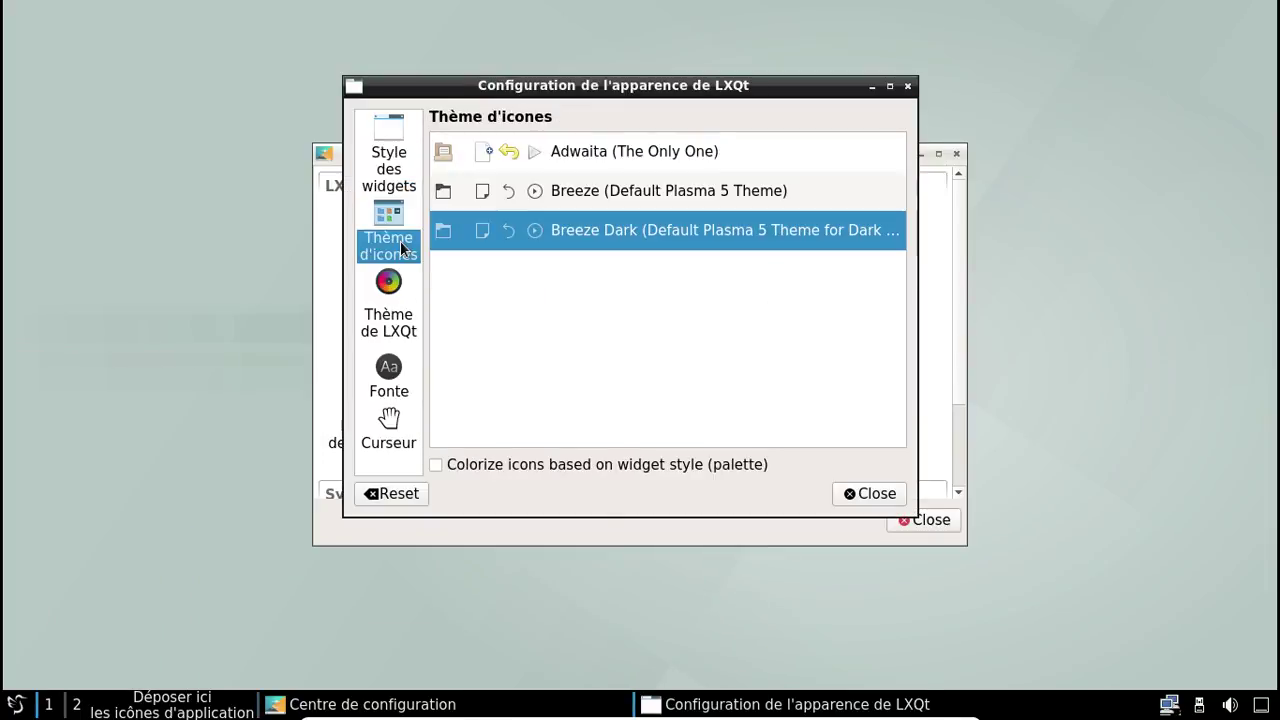
left_click(553, 197)
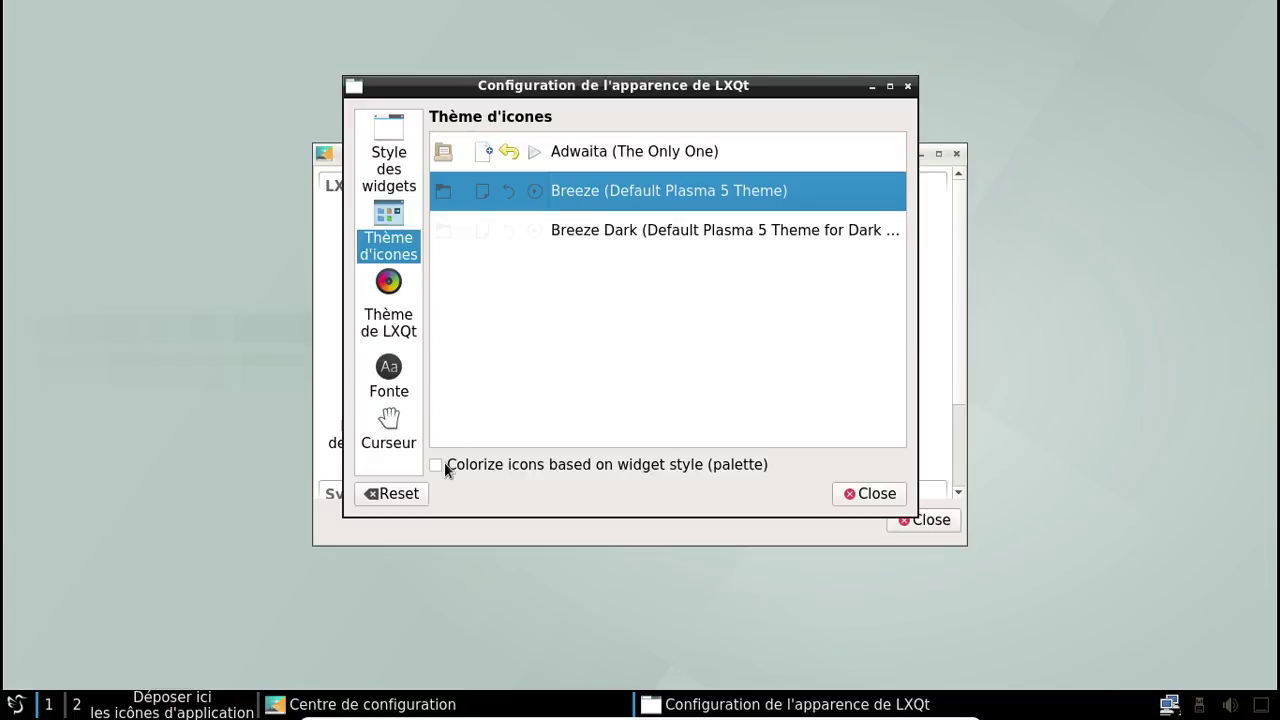
left_click(884, 496)
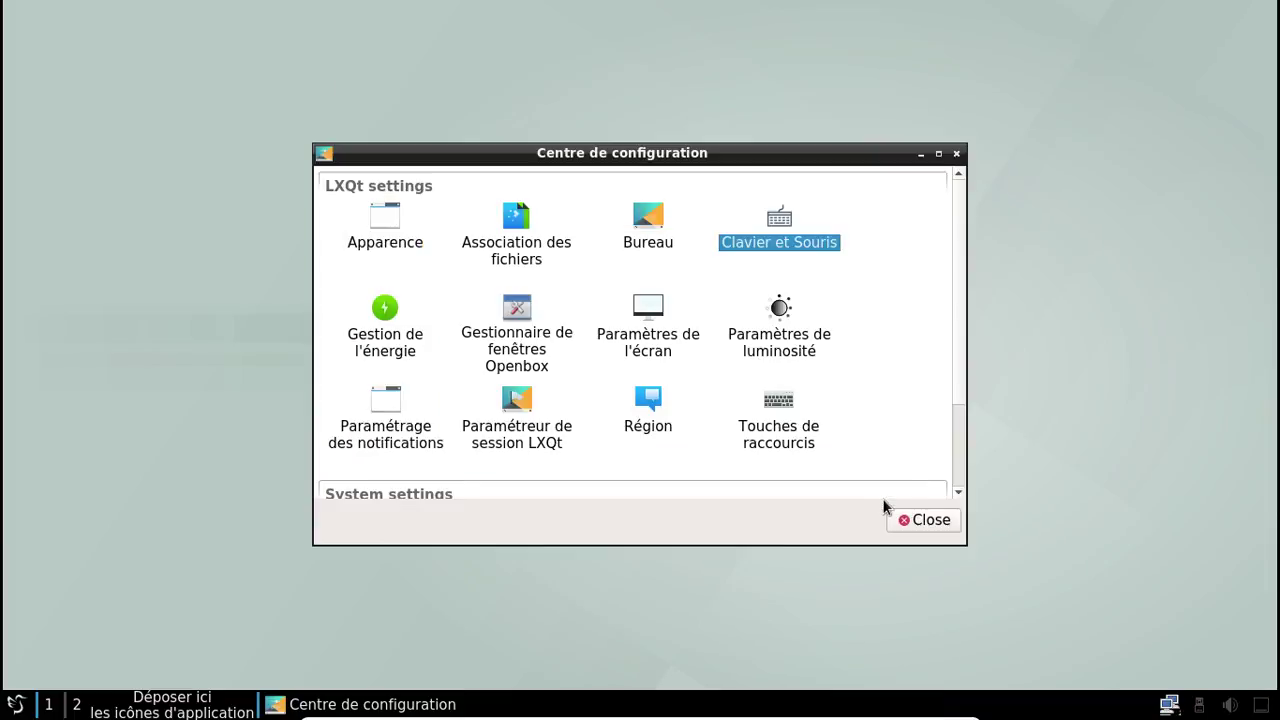
left_click(955, 154)
Step: Look through the application categories, open QTerminal, and move its window away from the corner of the desktop
left_click(16, 704)
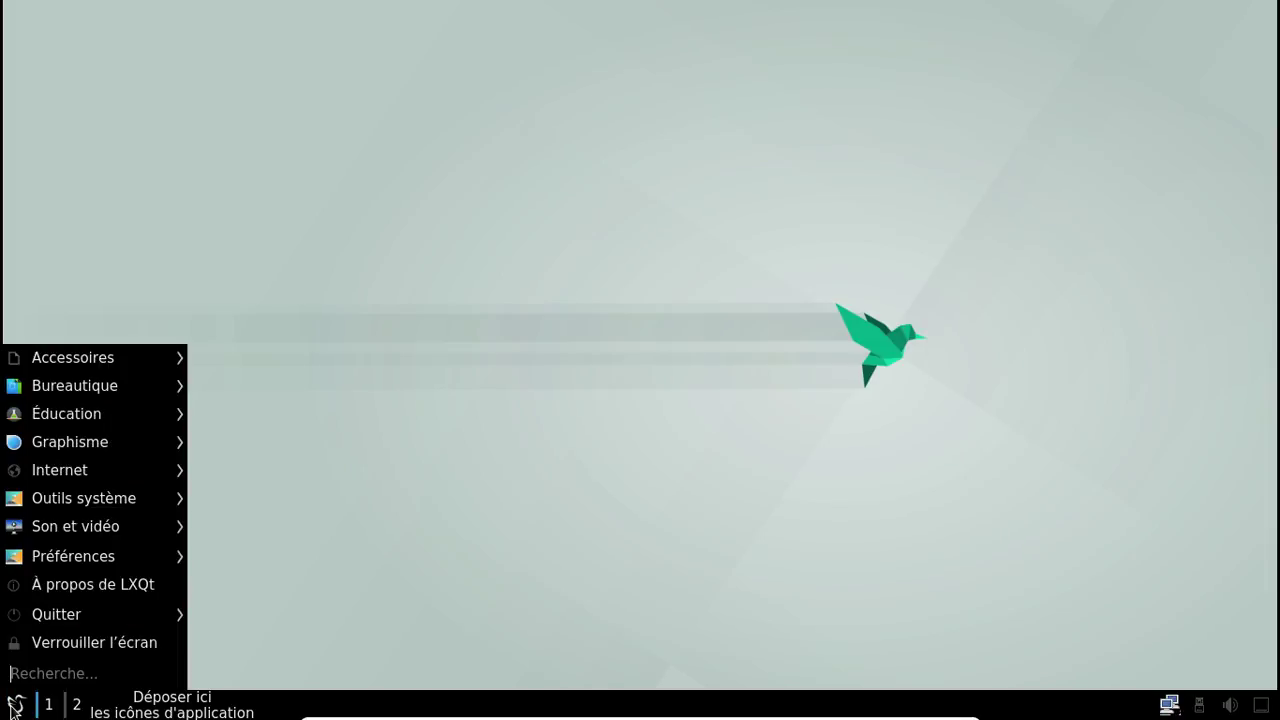
mouse_move(110, 380)
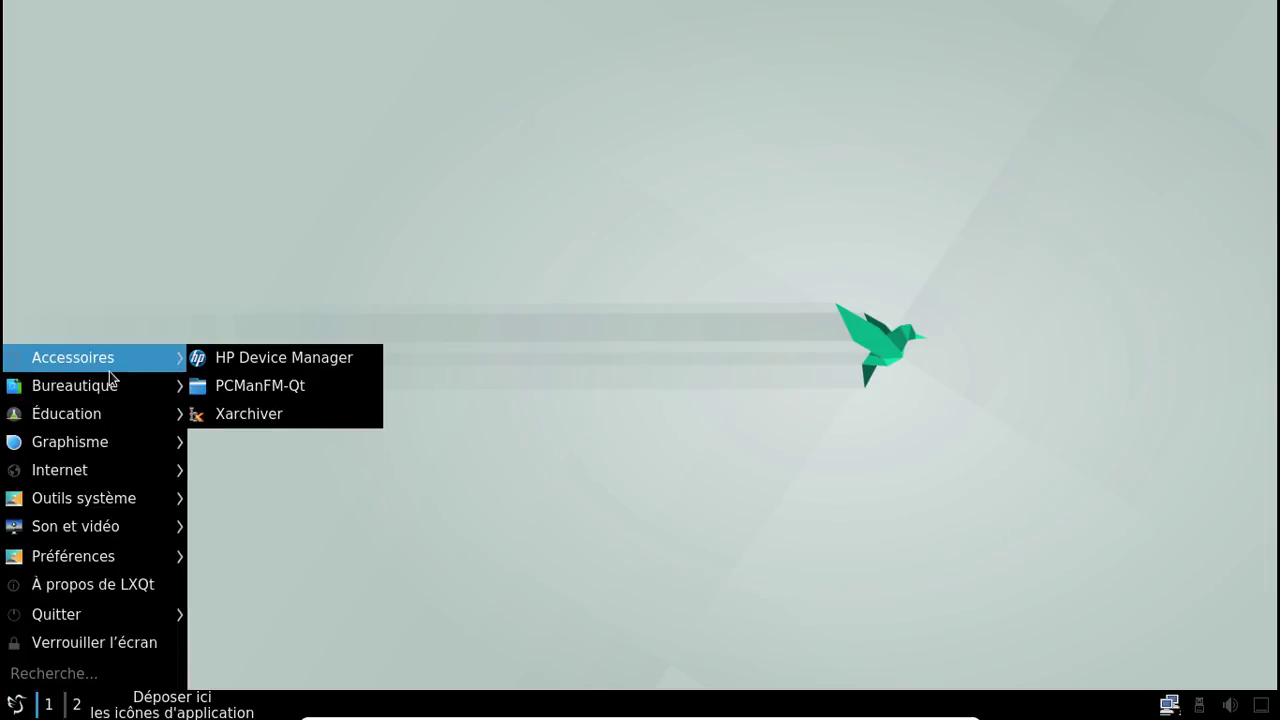
mouse_move(152, 421)
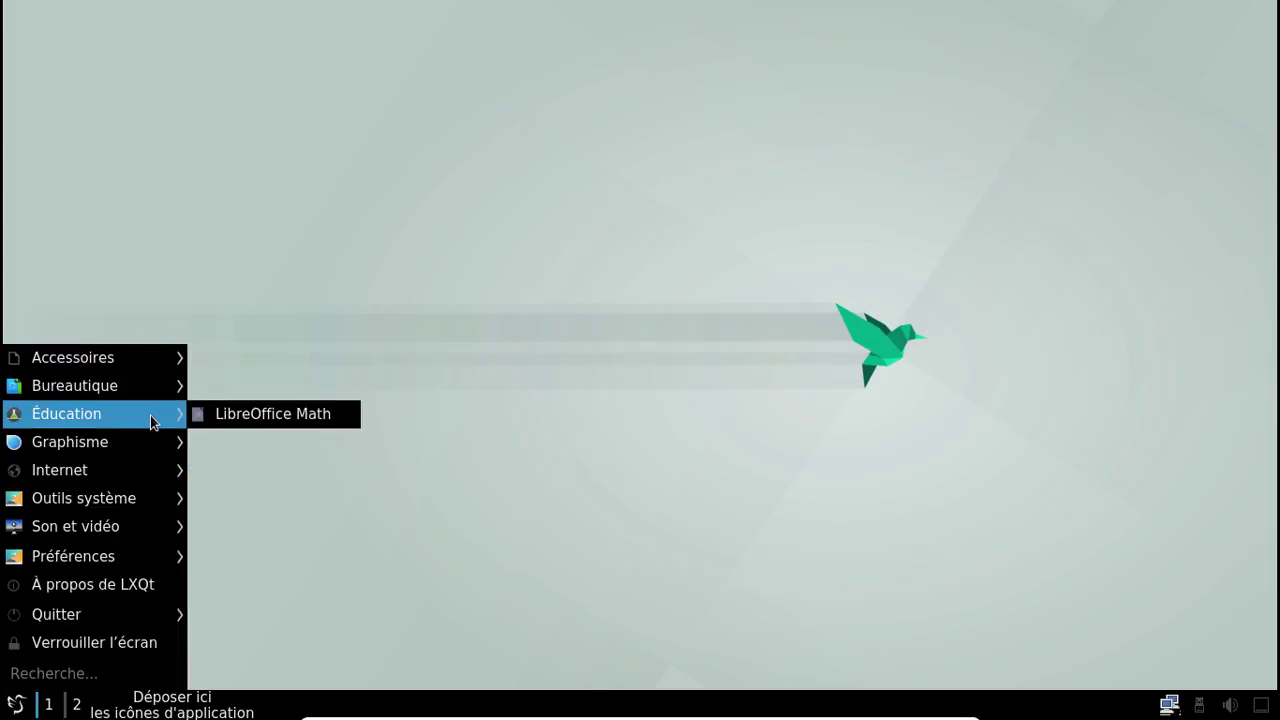
mouse_move(142, 445)
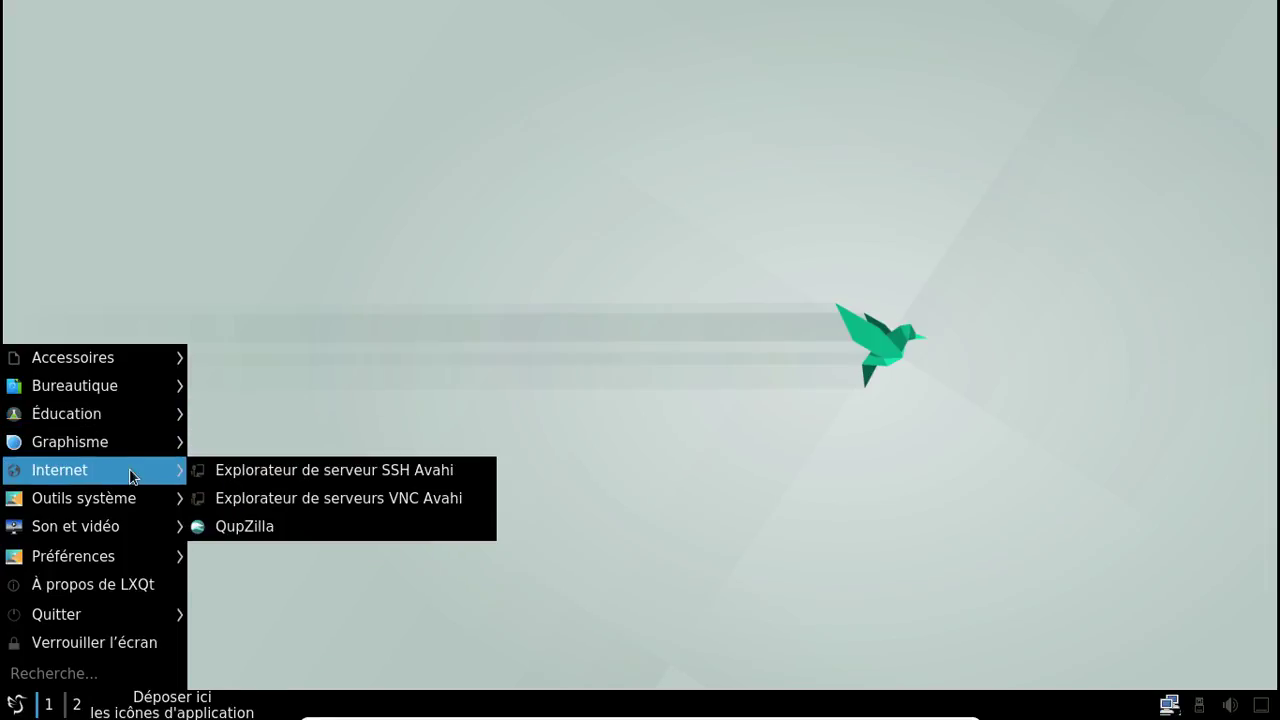
mouse_move(120, 503)
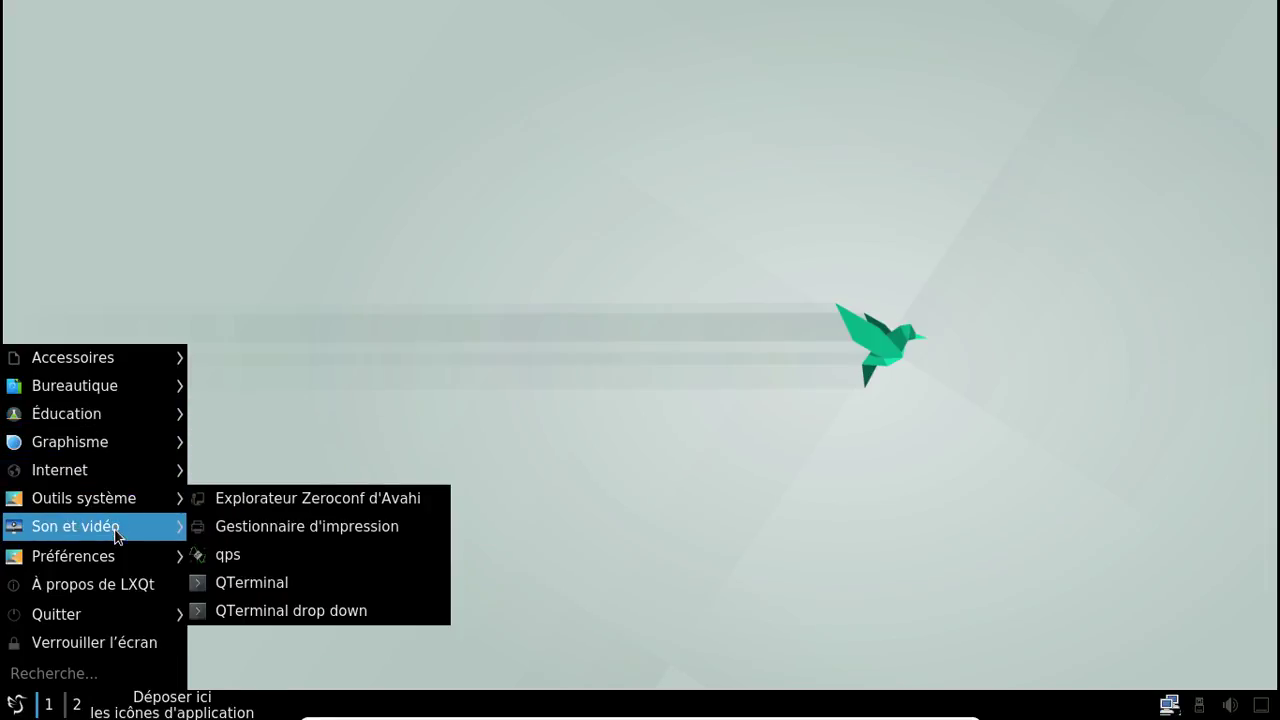
mouse_move(111, 548)
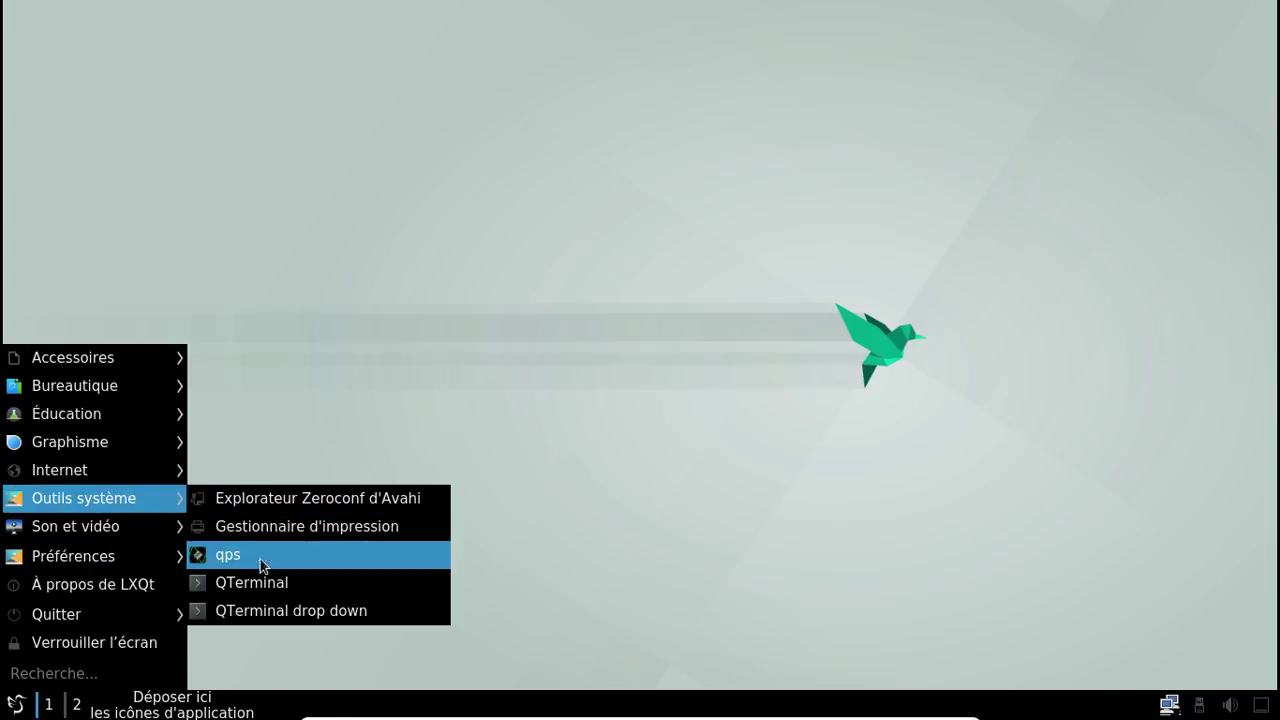
left_click(258, 580)
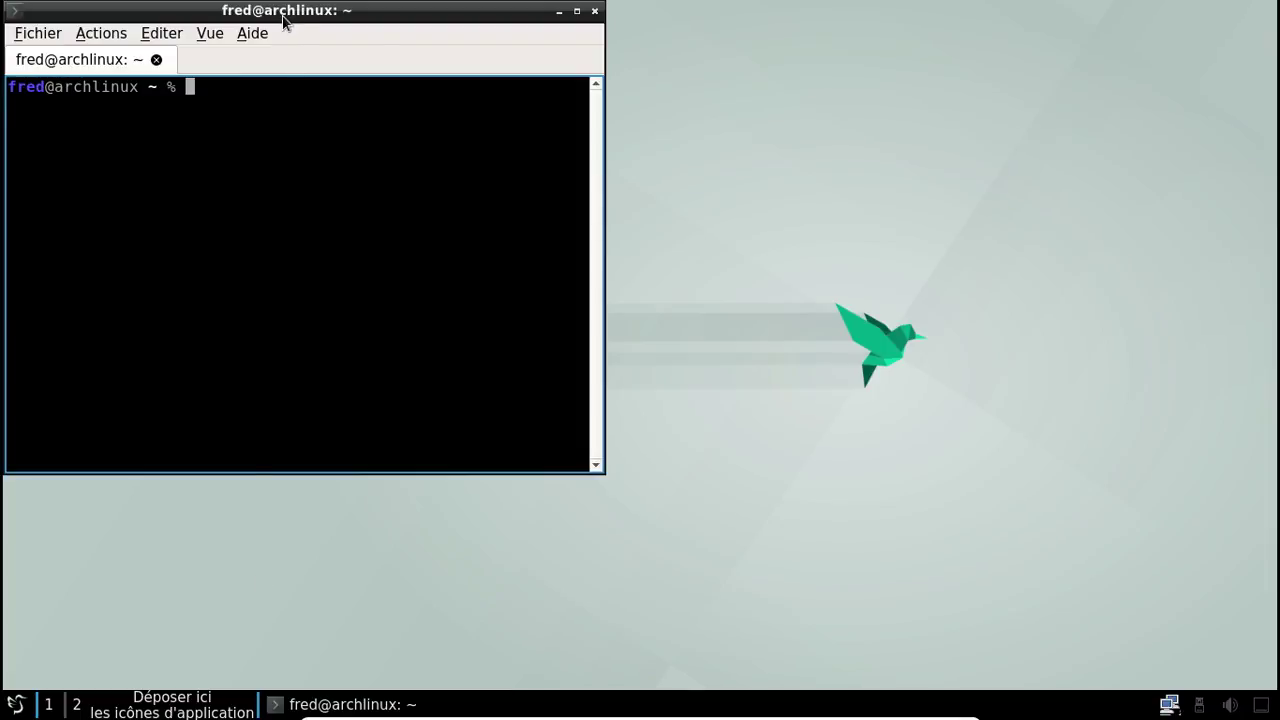
left_click_drag(282, 14, 465, 52)
Step: Start installing the Pamac package manager with pacaur -S pamac-aur-git and accept the proposed packages
type("p")
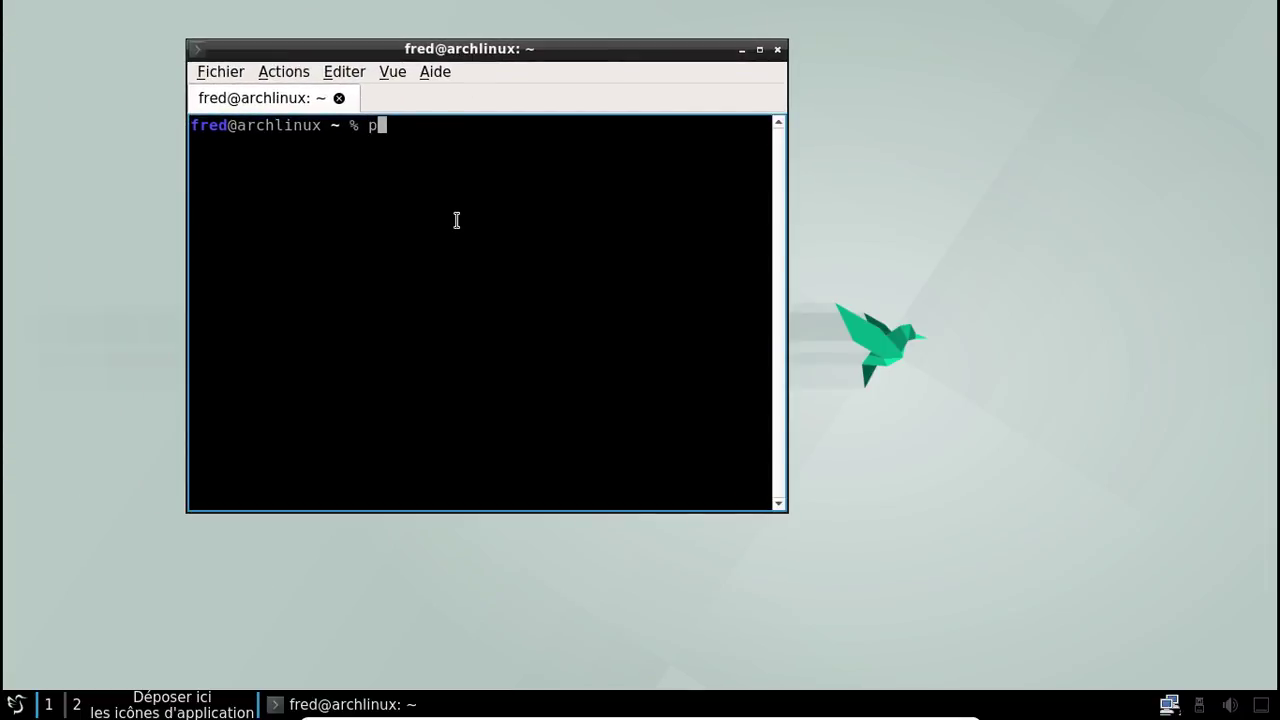
type("acaur -S pamac-aur")
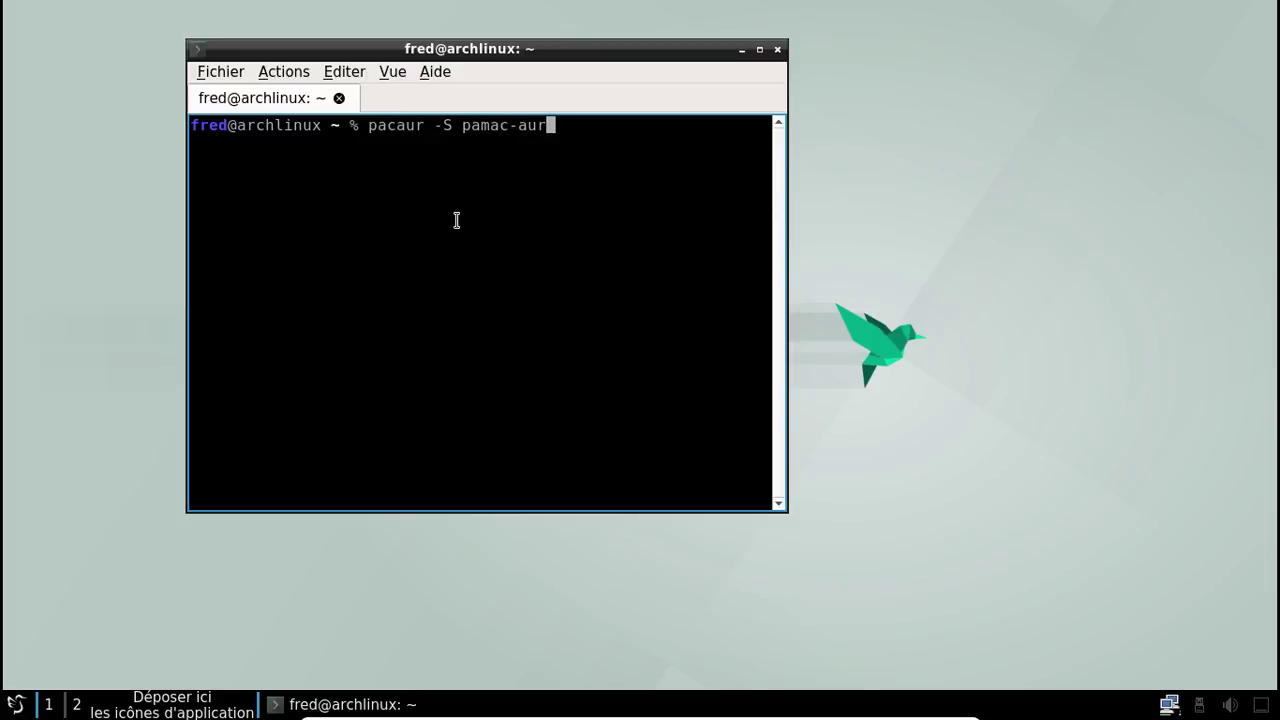
type("-git")
key("Return")
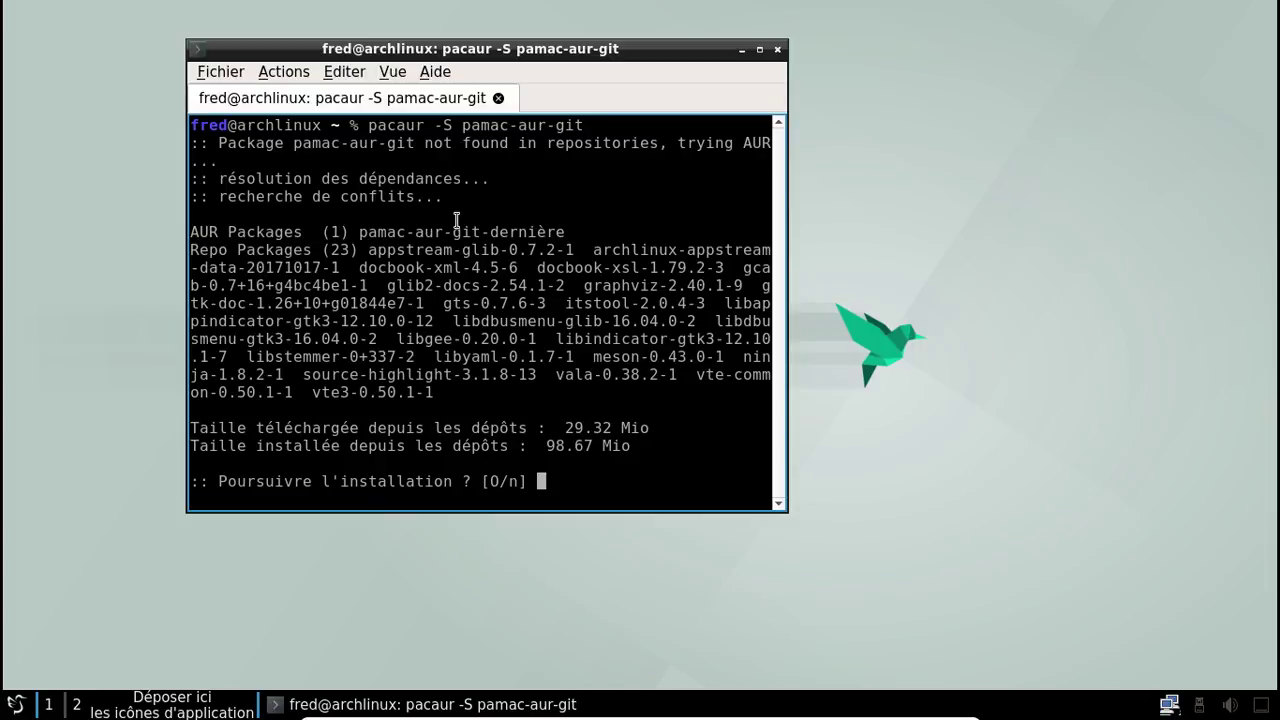
key("Return")
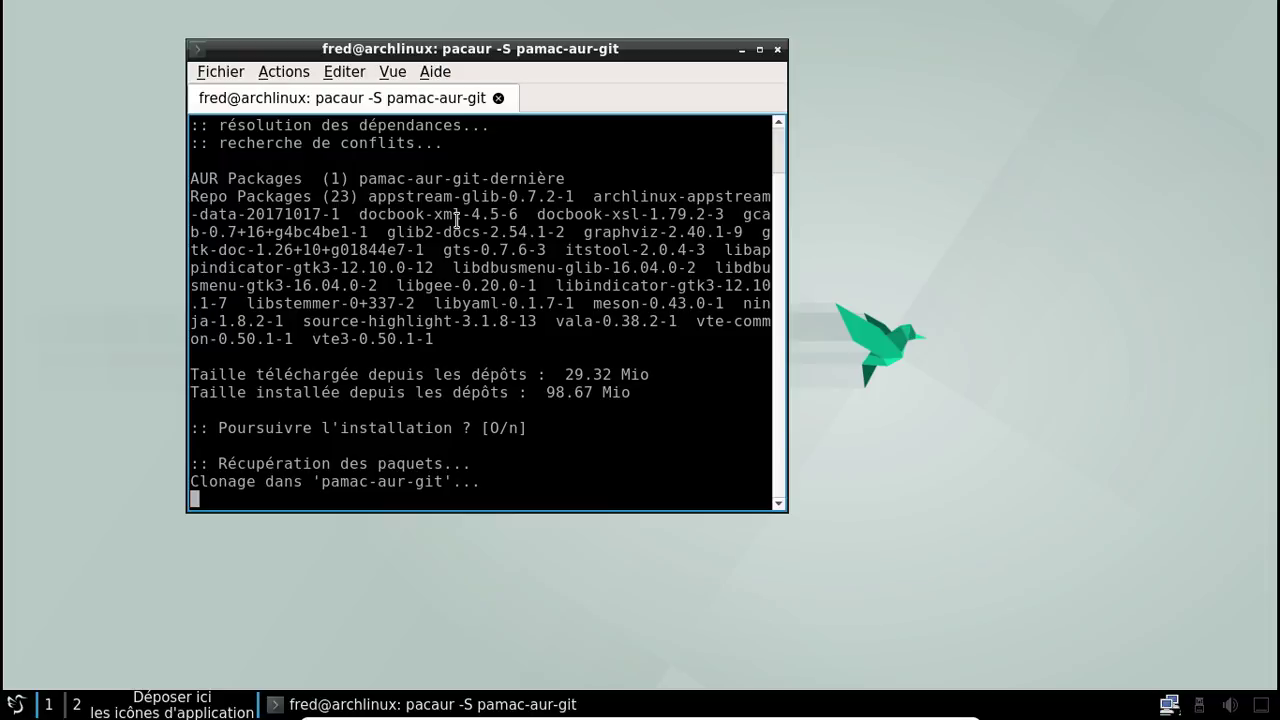
Step: Look through the application categories, open the PCManFM-Qt file manager, and move its window towards the middle of the desktop
left_click(15, 704)
mouse_move(72, 505)
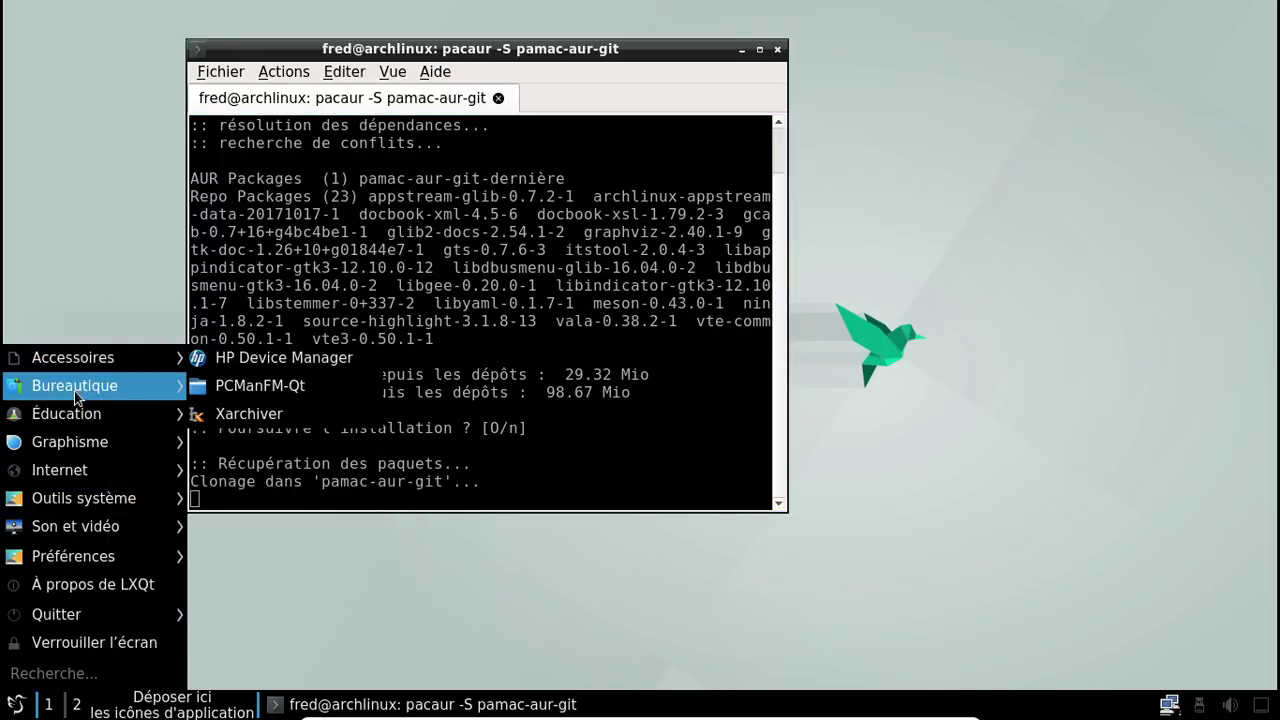
mouse_move(76, 397)
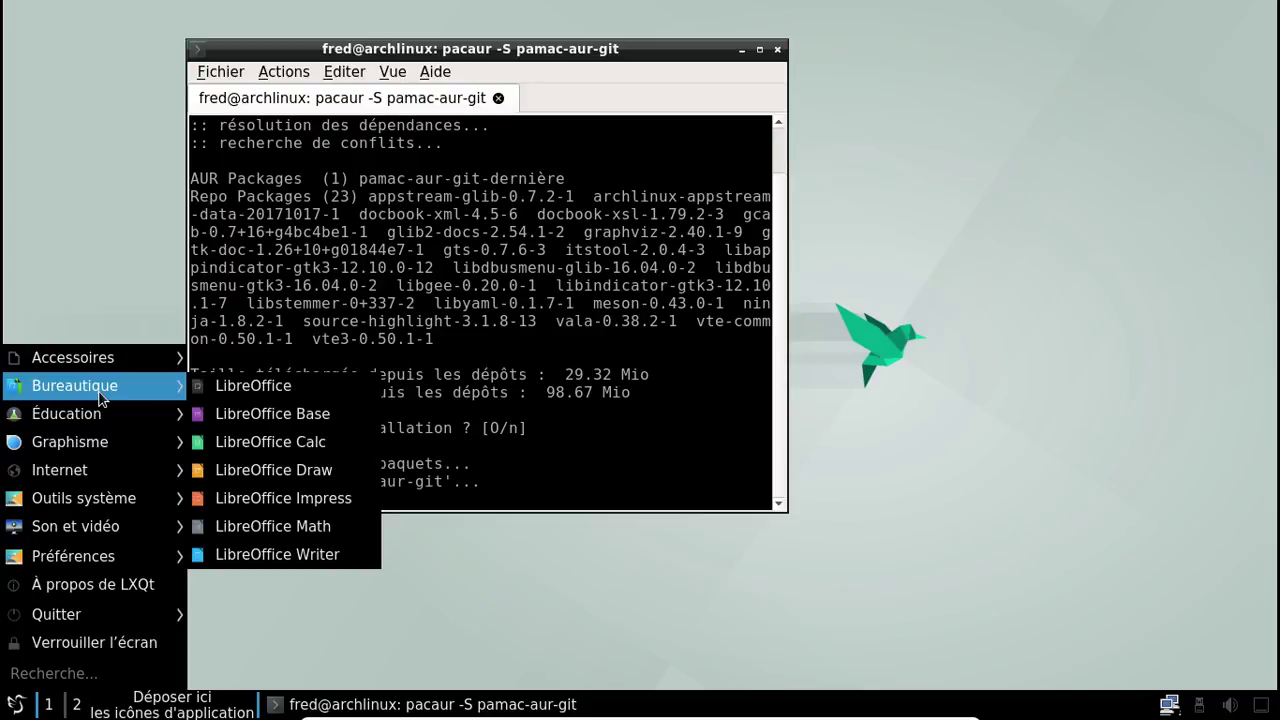
mouse_move(100, 358)
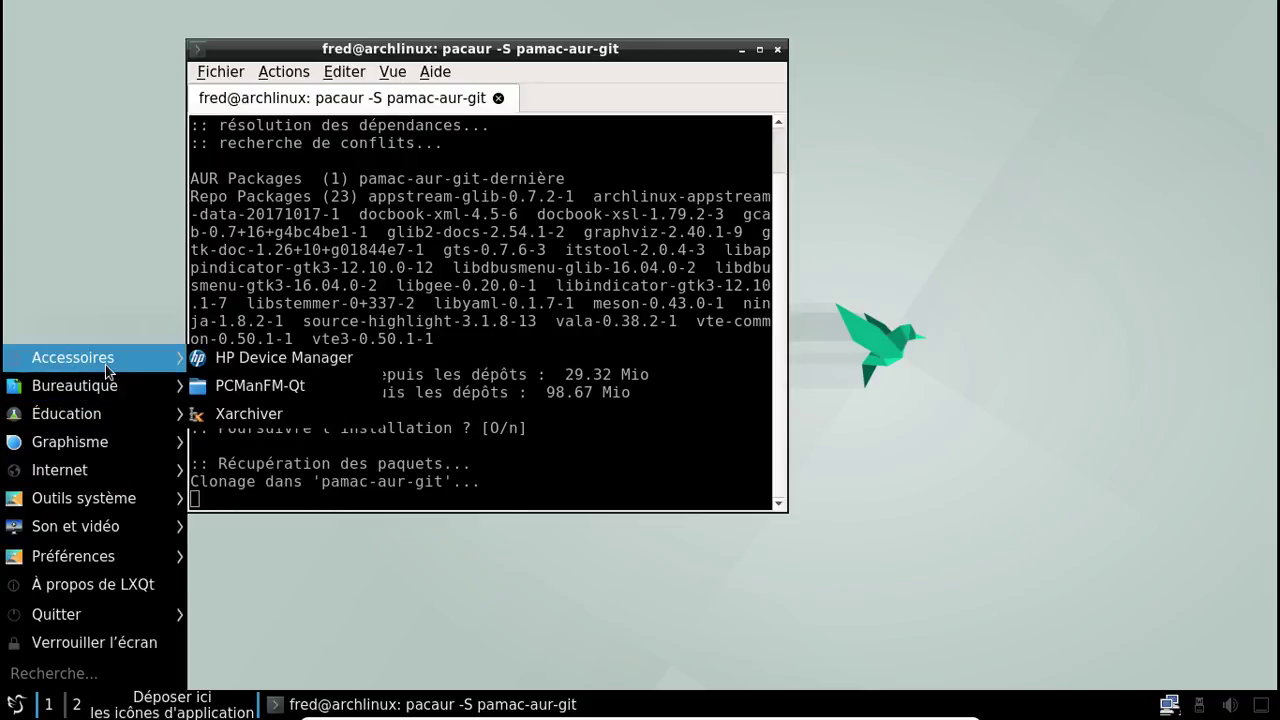
left_click(262, 385)
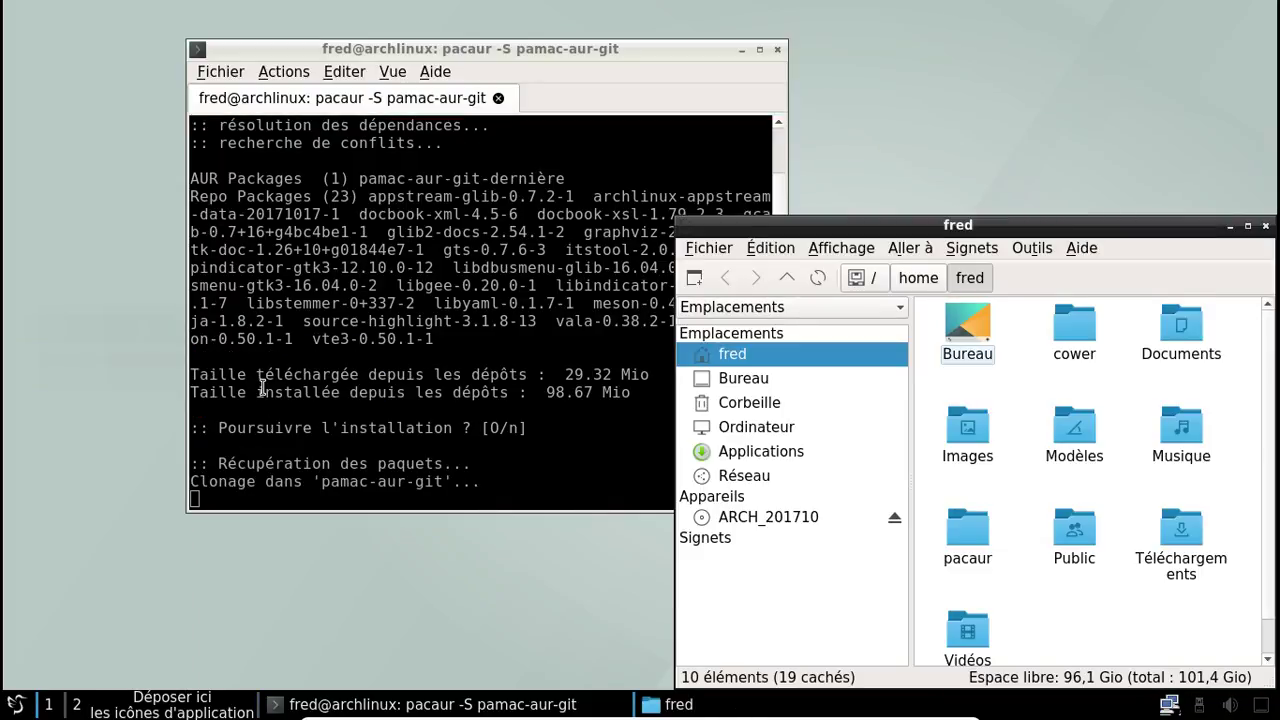
left_click_drag(994, 226, 737, 171)
Step: Move the cower and pacaur folders from the home folder to the trash
left_click(822, 273)
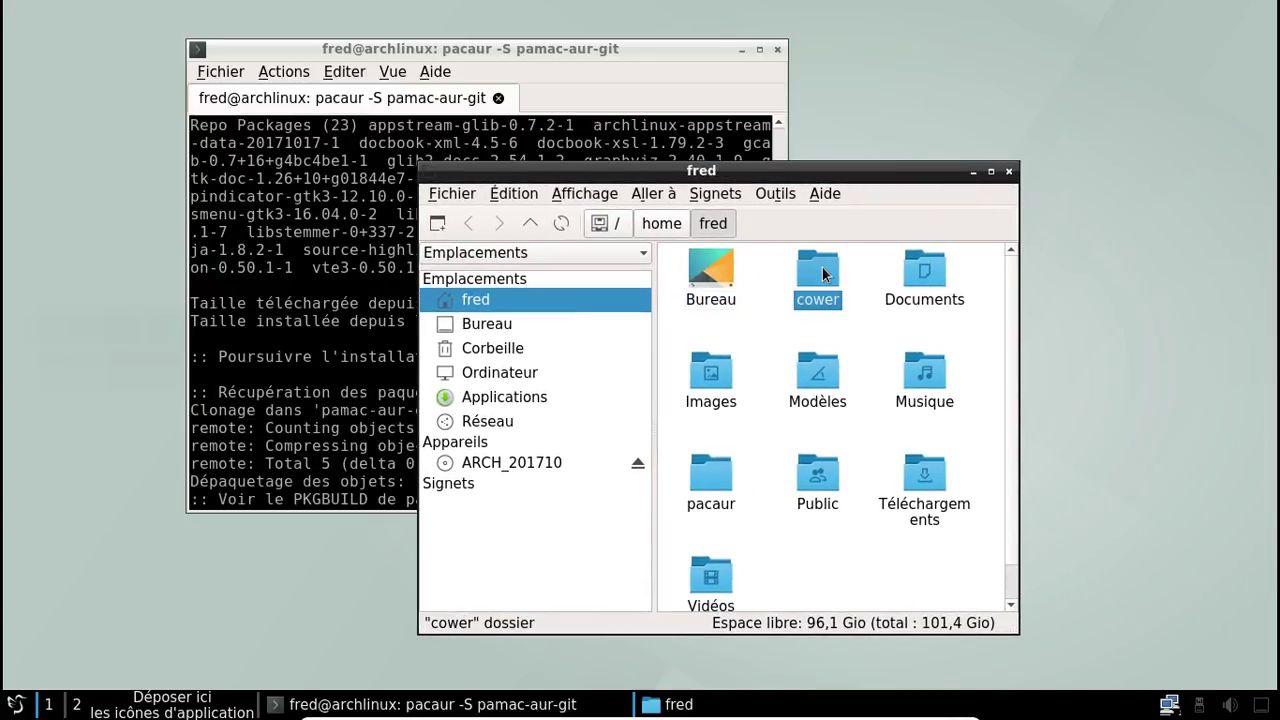
key("alt+Up")
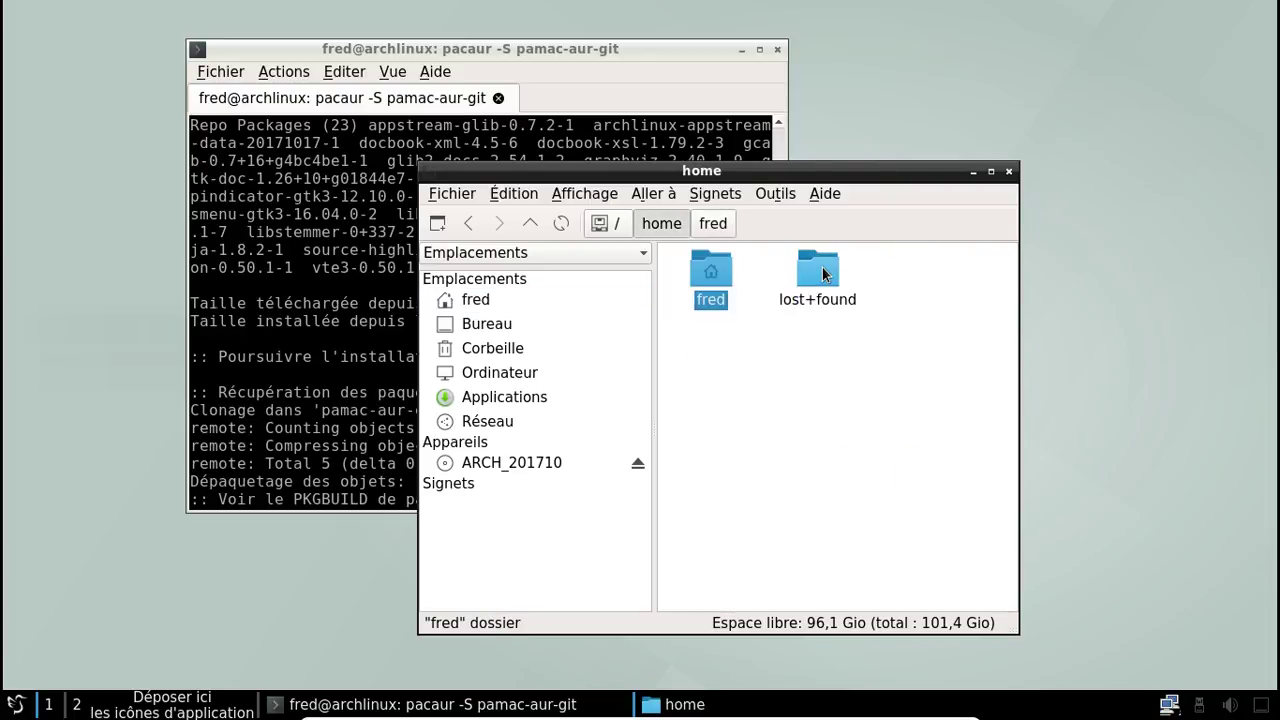
double_click(706, 275)
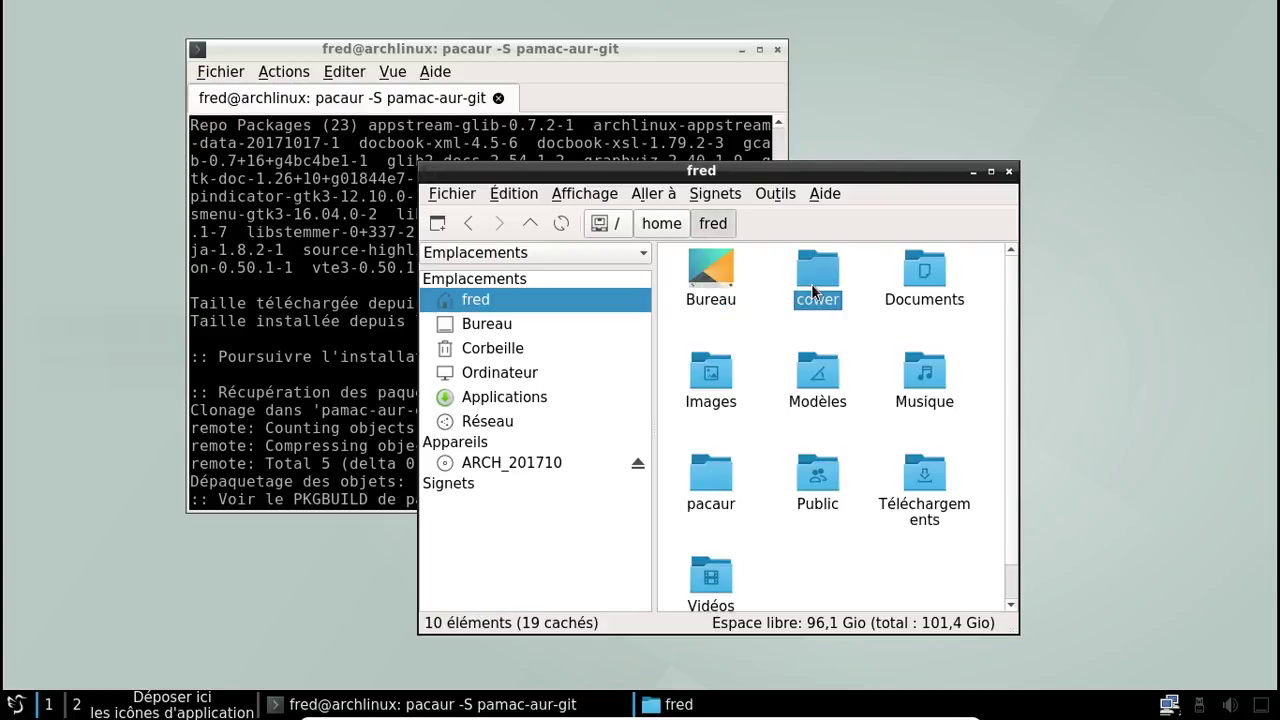
right_click(813, 290)
key("Escape")
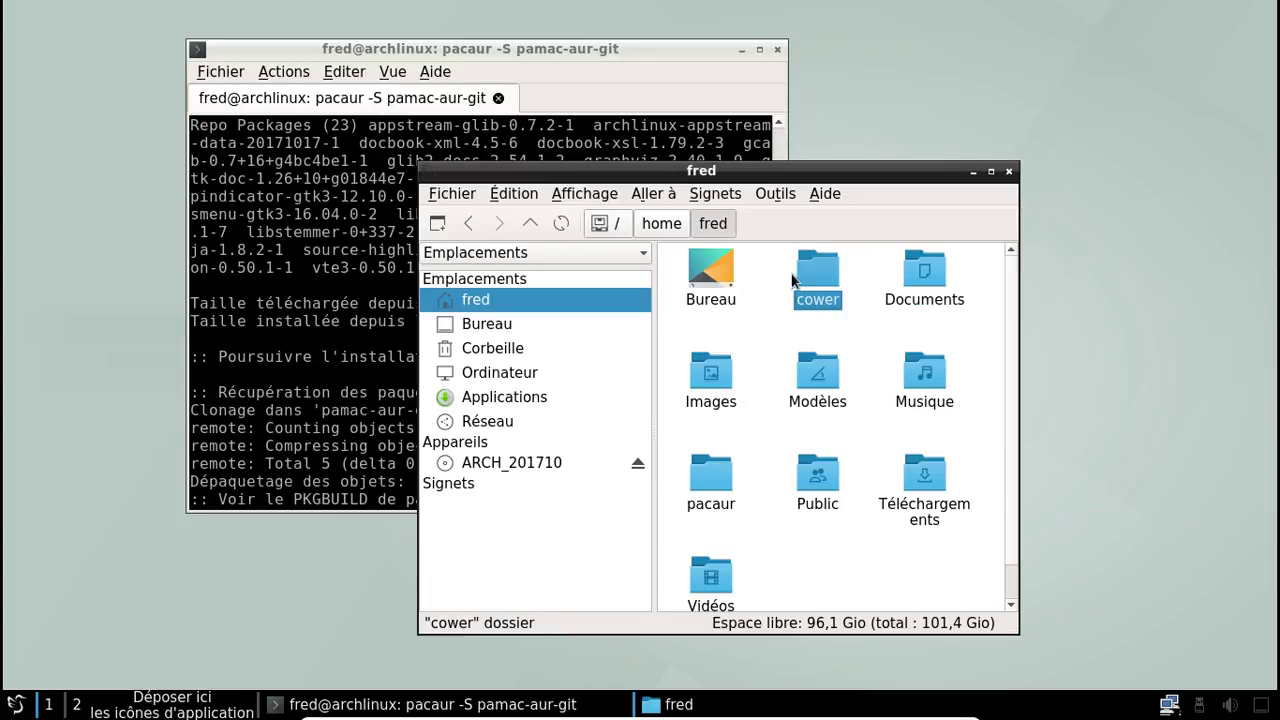
left_click_drag(815, 285, 500, 348)
right_click(826, 274)
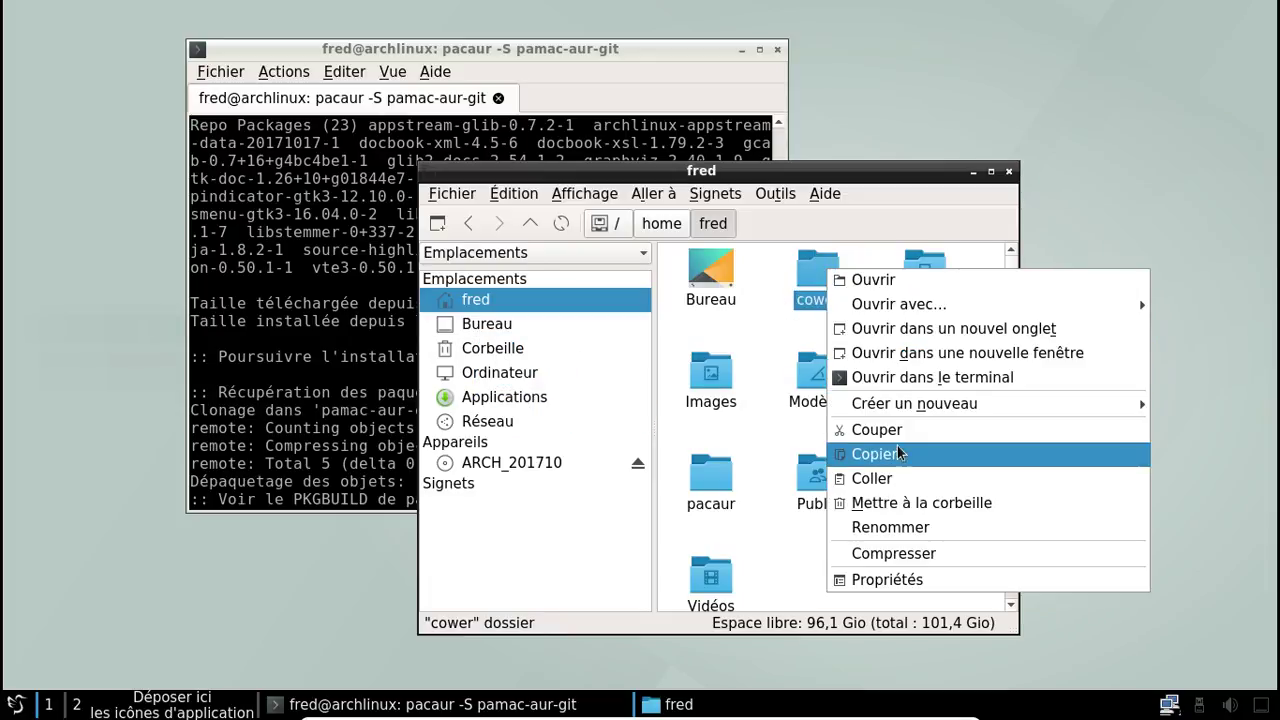
left_click(904, 503)
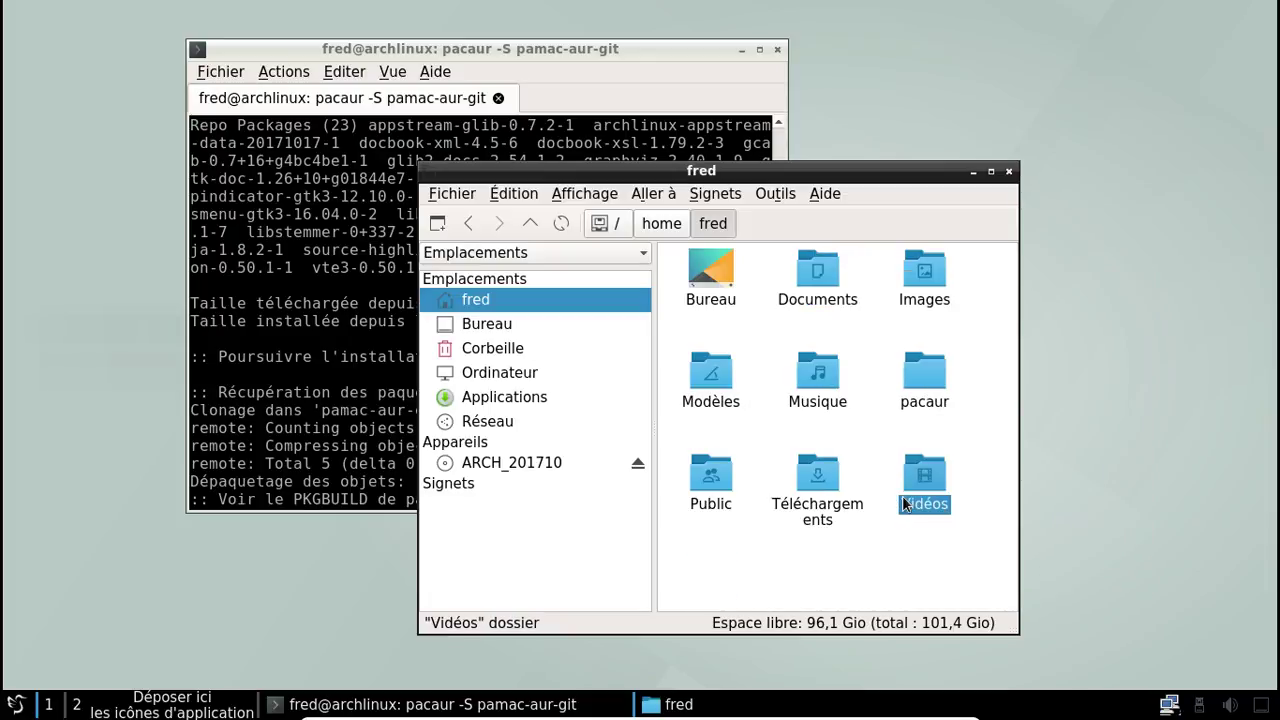
right_click(939, 380)
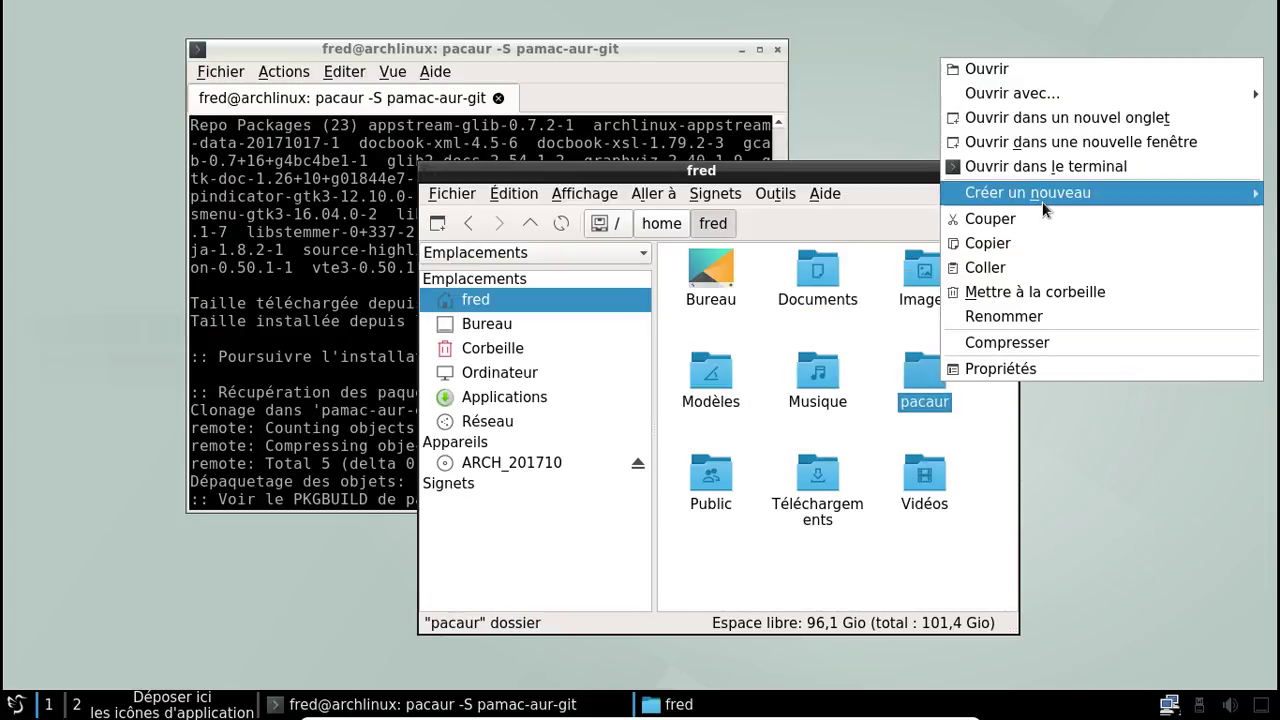
left_click(1023, 290)
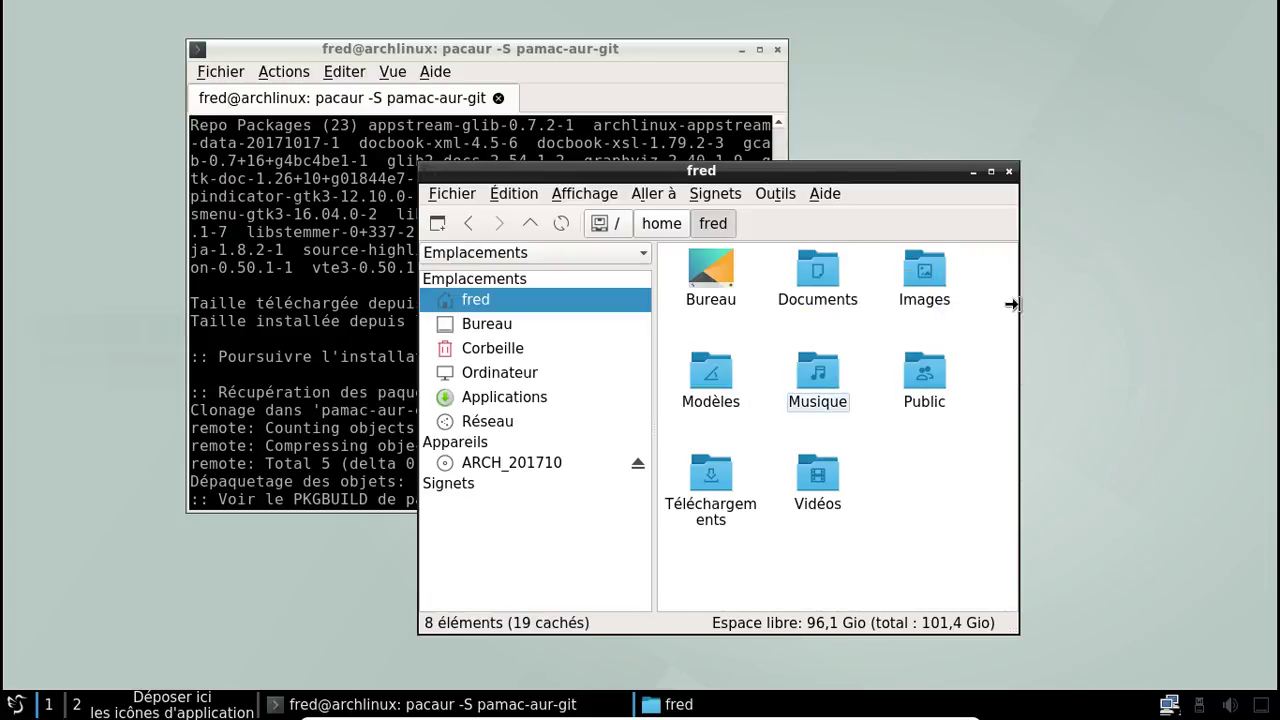
Step: Decline viewing the pamac-aur-git PKGBUILD and the pamac.install script, and enter the sudo password to continue the installation
left_click(577, 50)
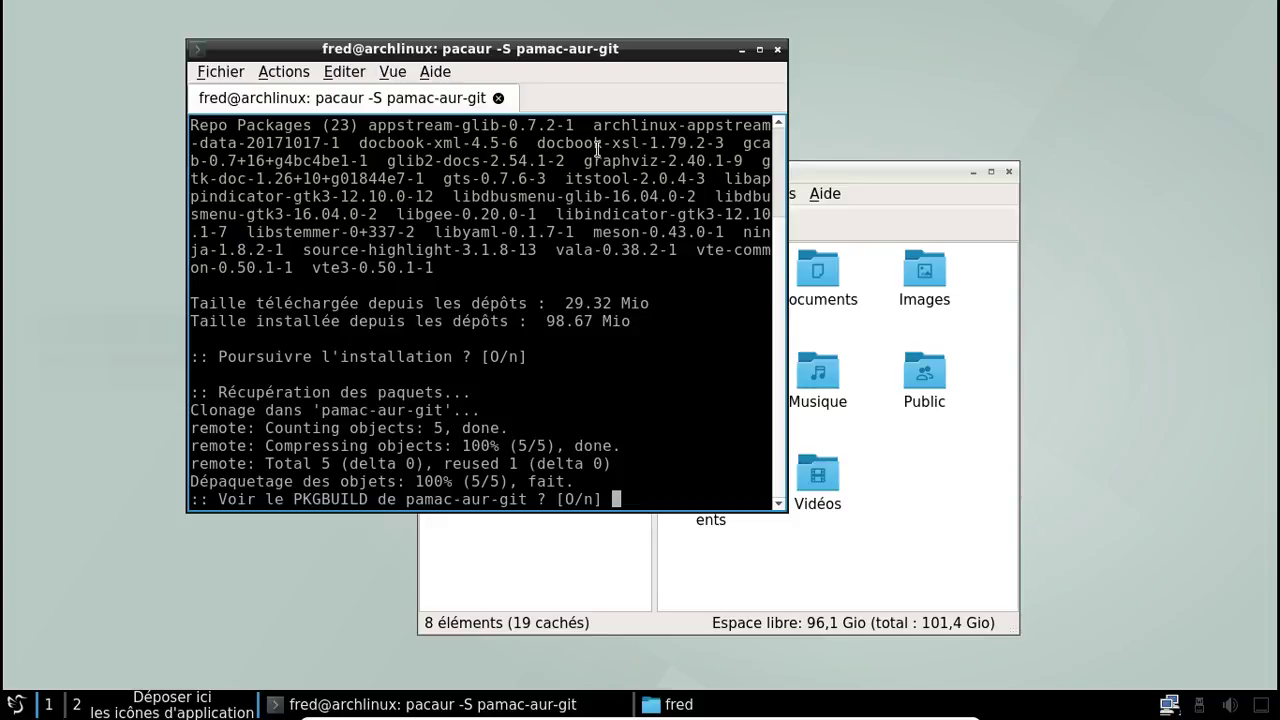
type("n")
key("Return")
type("n")
key("Return")
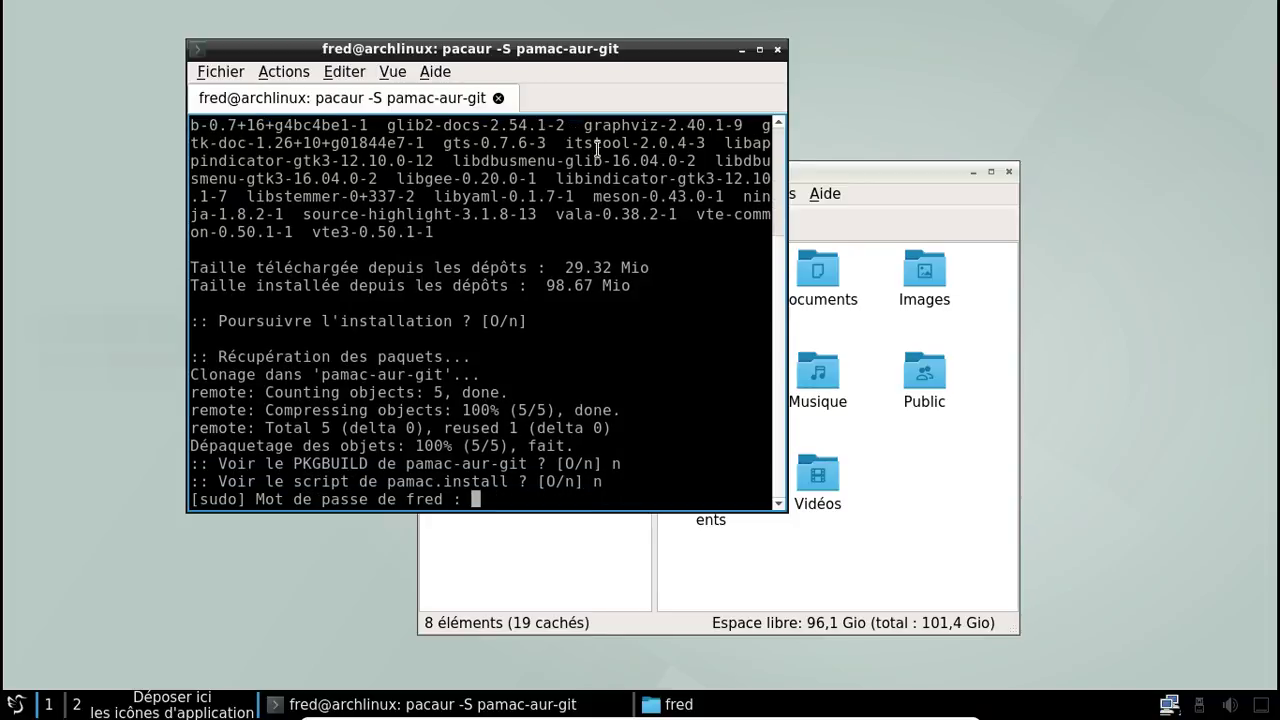
key("Return")
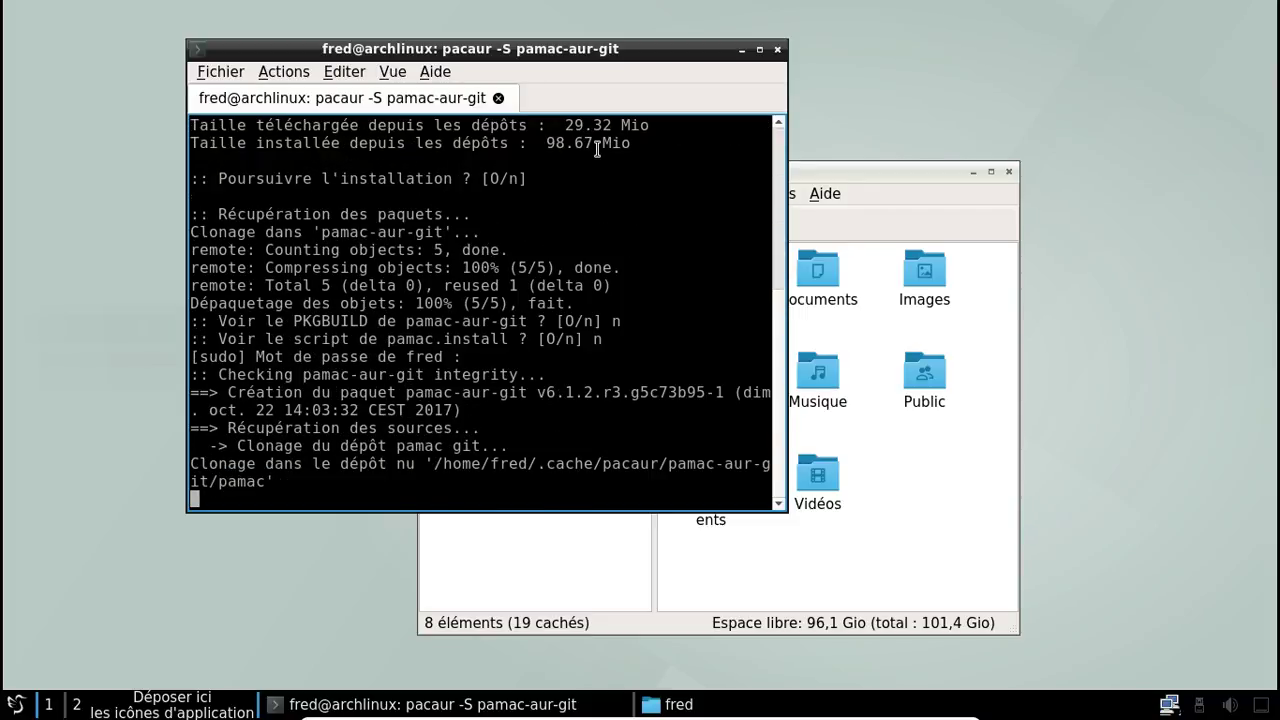
Step: Empty the trash from the file manager, and view the network location before returning to the home folder
left_click(848, 183)
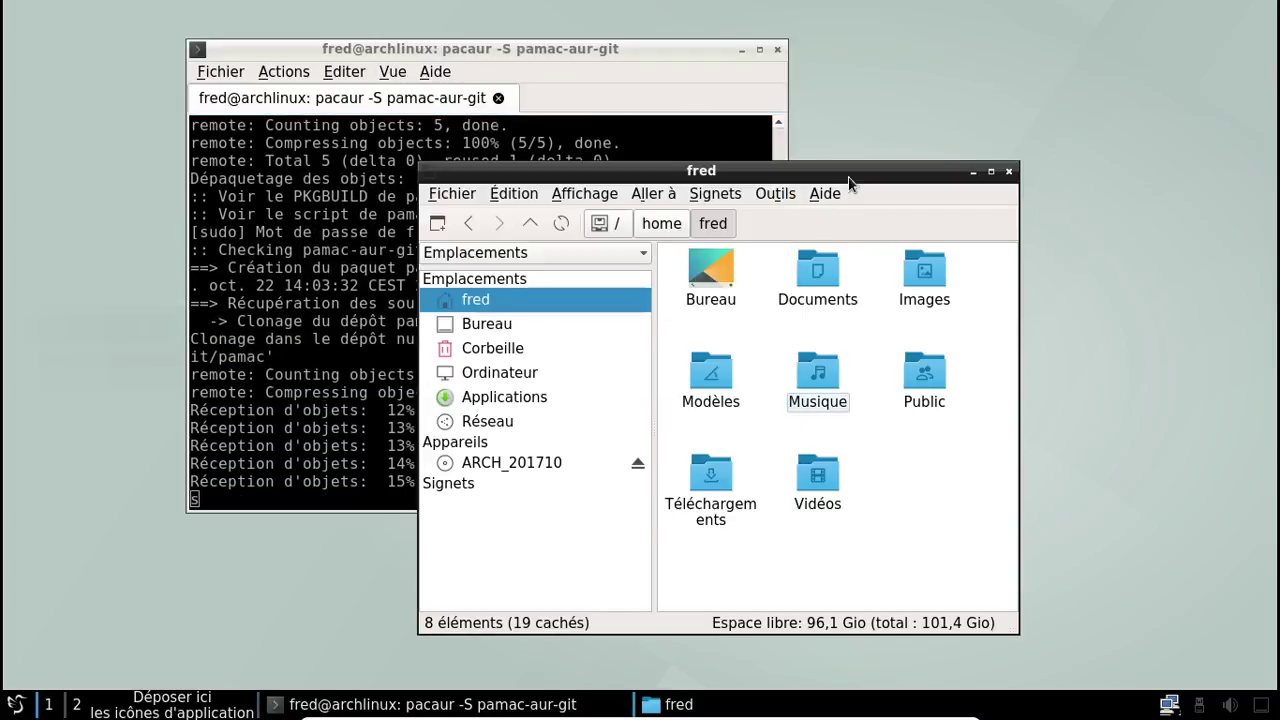
right_click(514, 351)
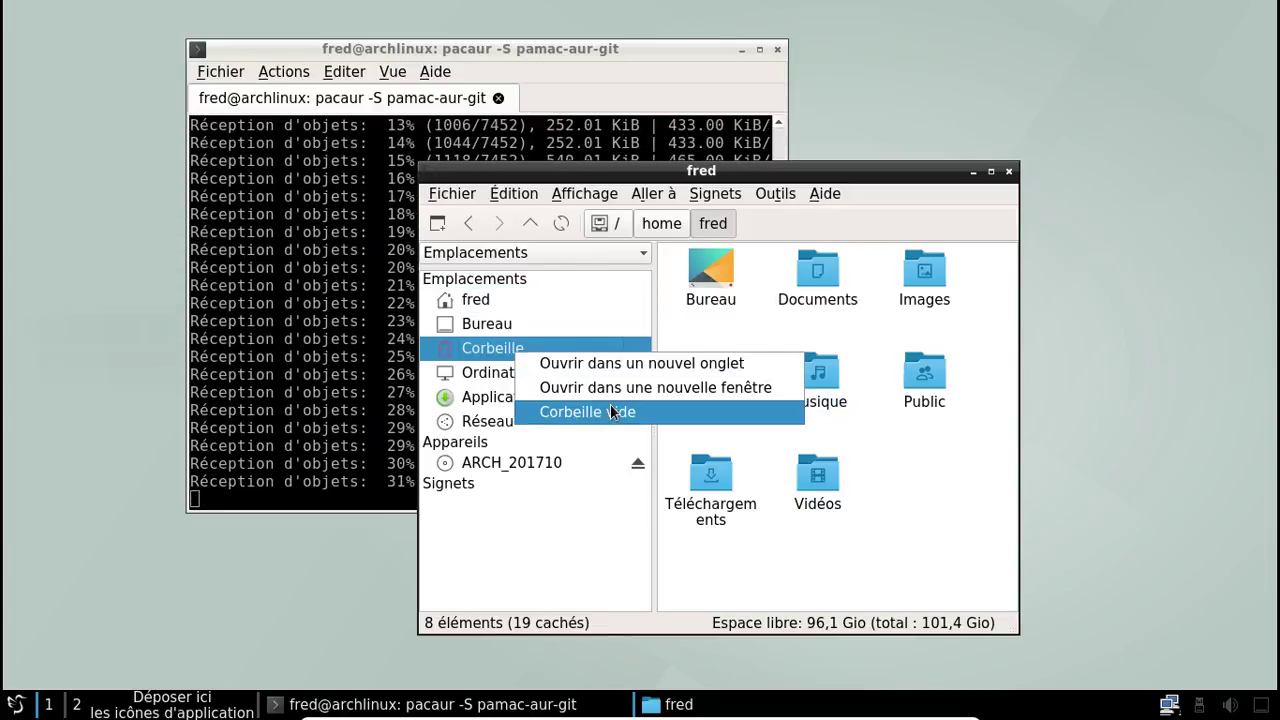
left_click(610, 410)
left_click(737, 340)
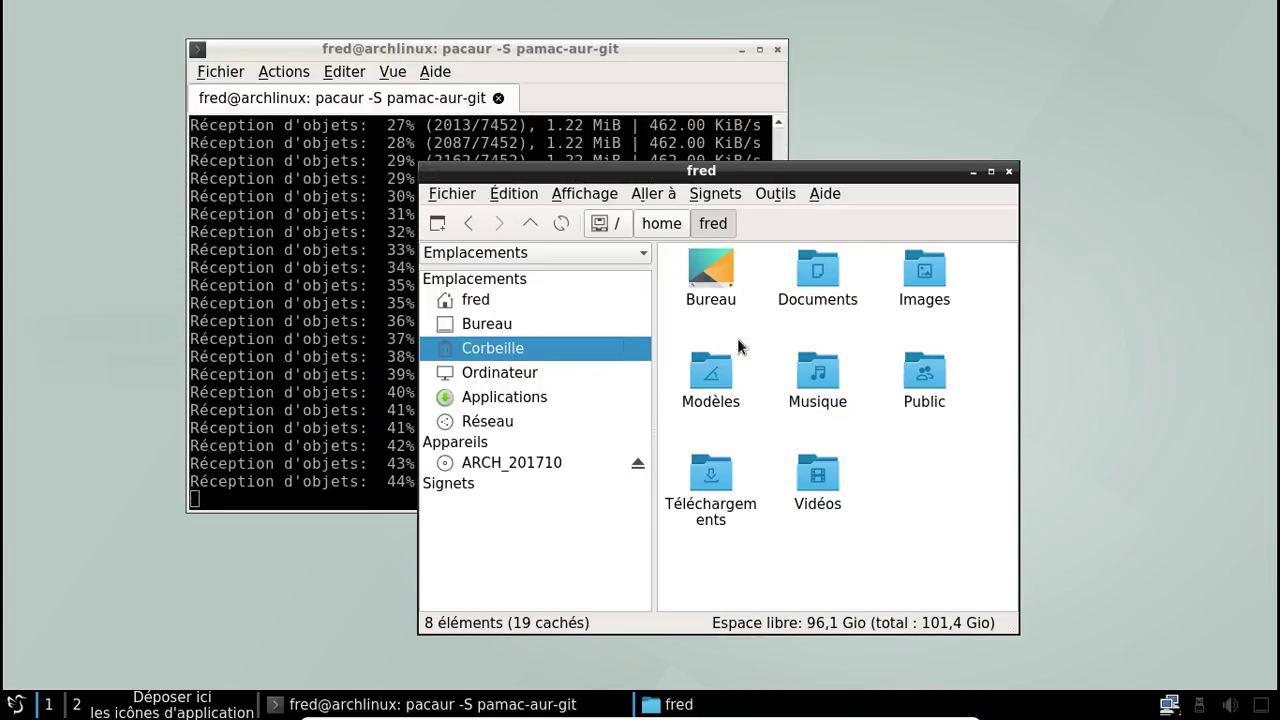
left_click(547, 421)
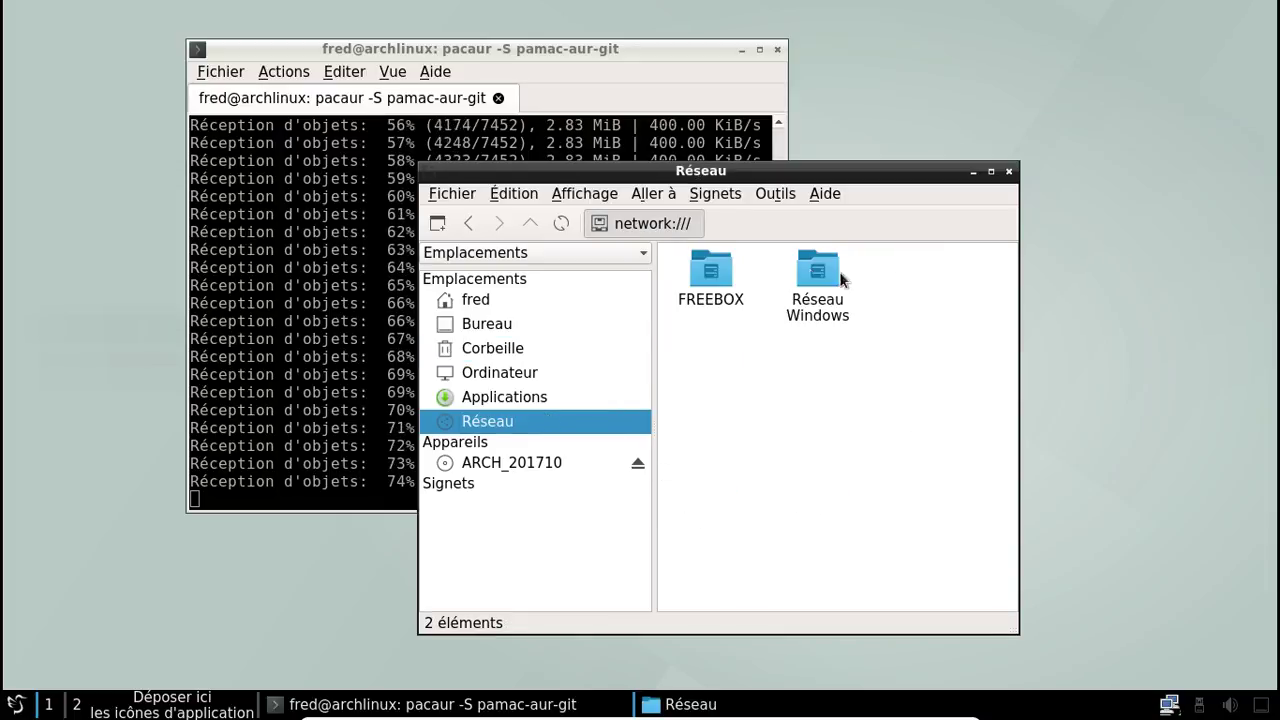
left_click(516, 299)
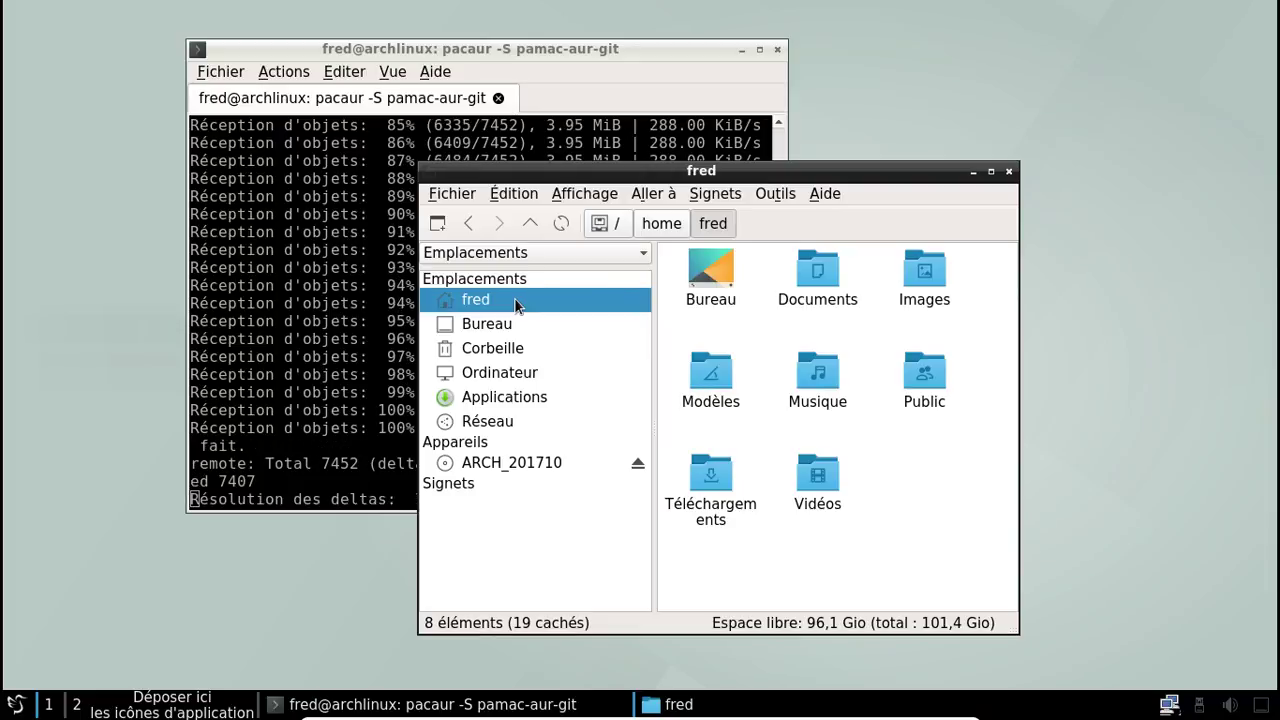
Step: Open the file manager preferences and enable confirmation before moving files to the trash
left_click(513, 194)
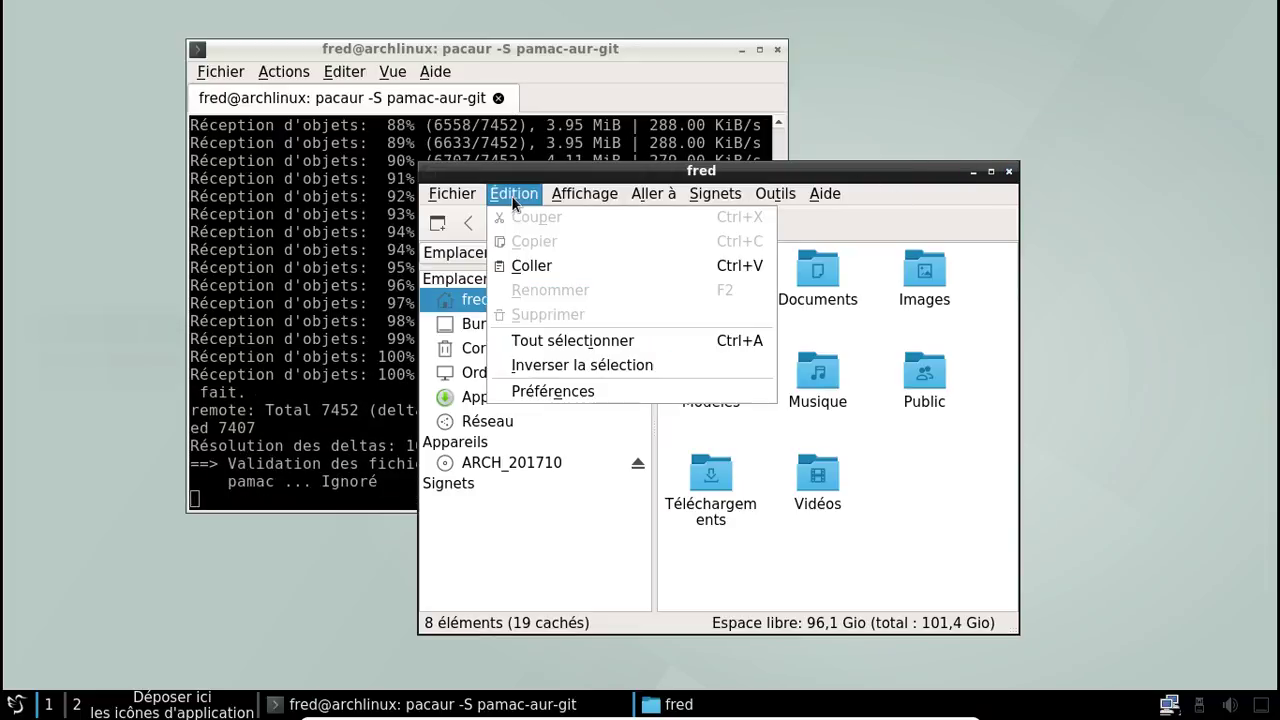
left_click(575, 390)
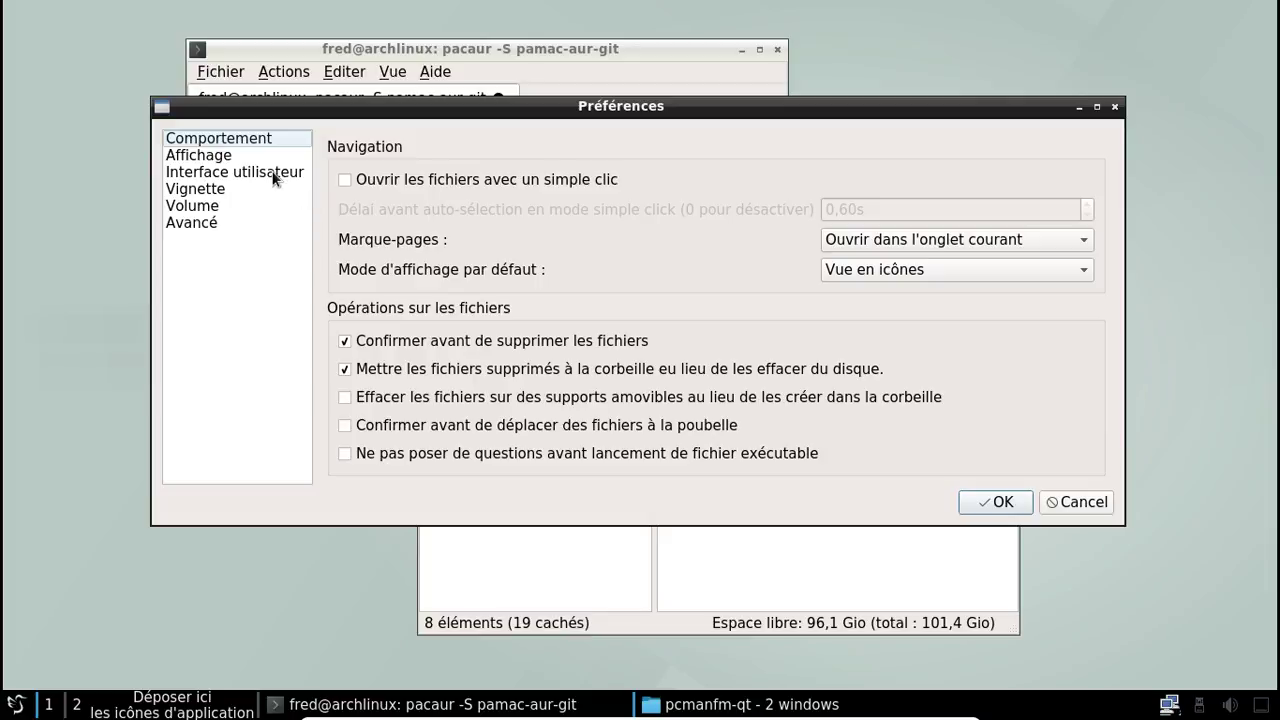
left_click(346, 425)
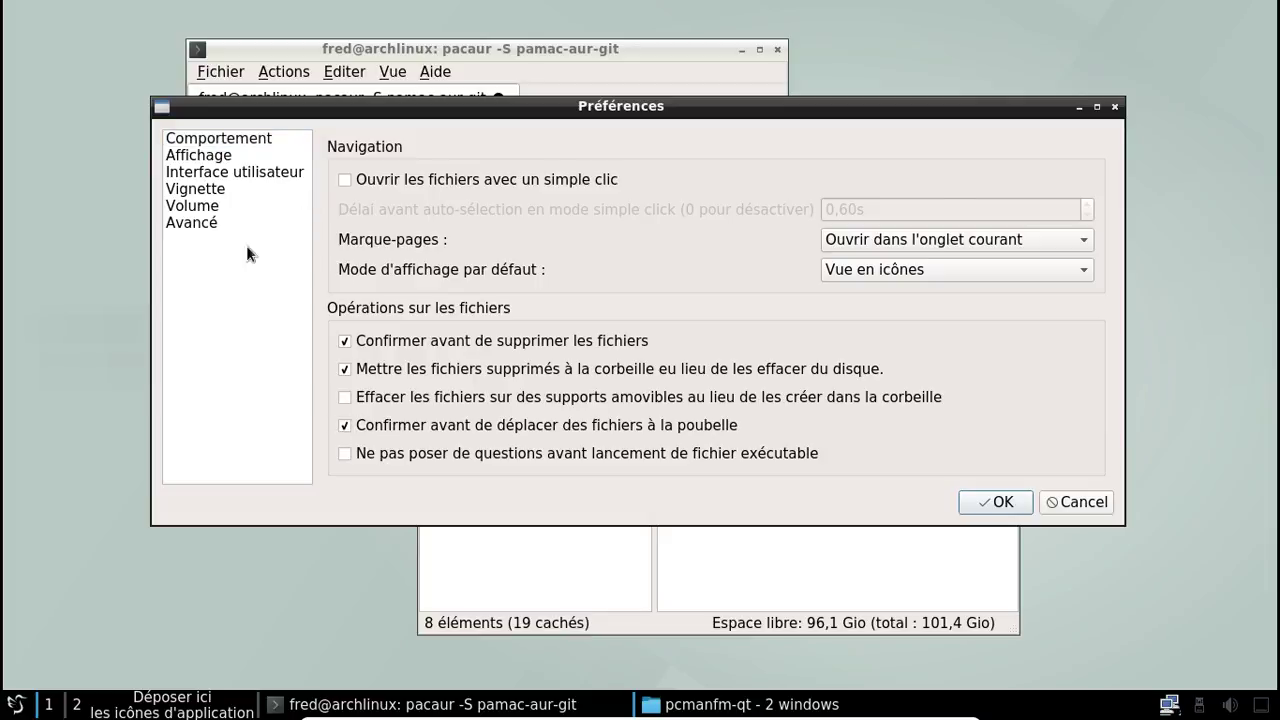
Step: Look through the file manager's preference pages and set the terminal emulator to qterminal in the advanced settings
left_click(229, 143)
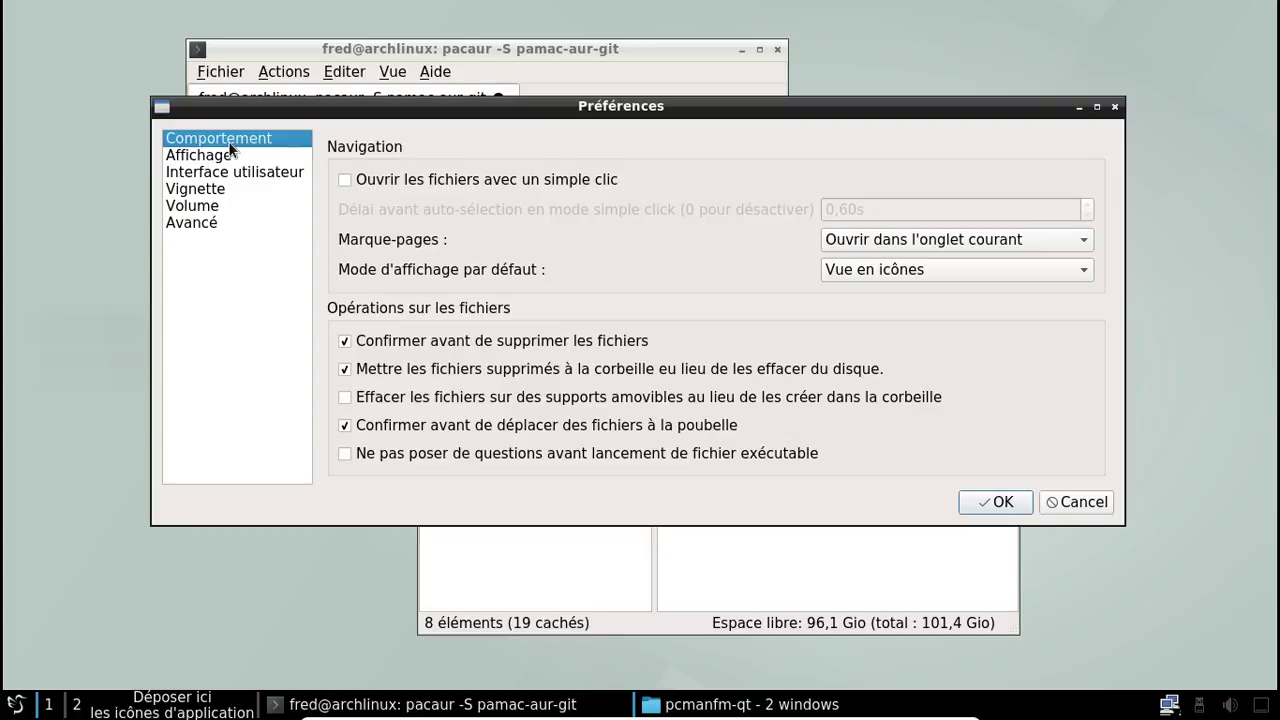
left_click(229, 156)
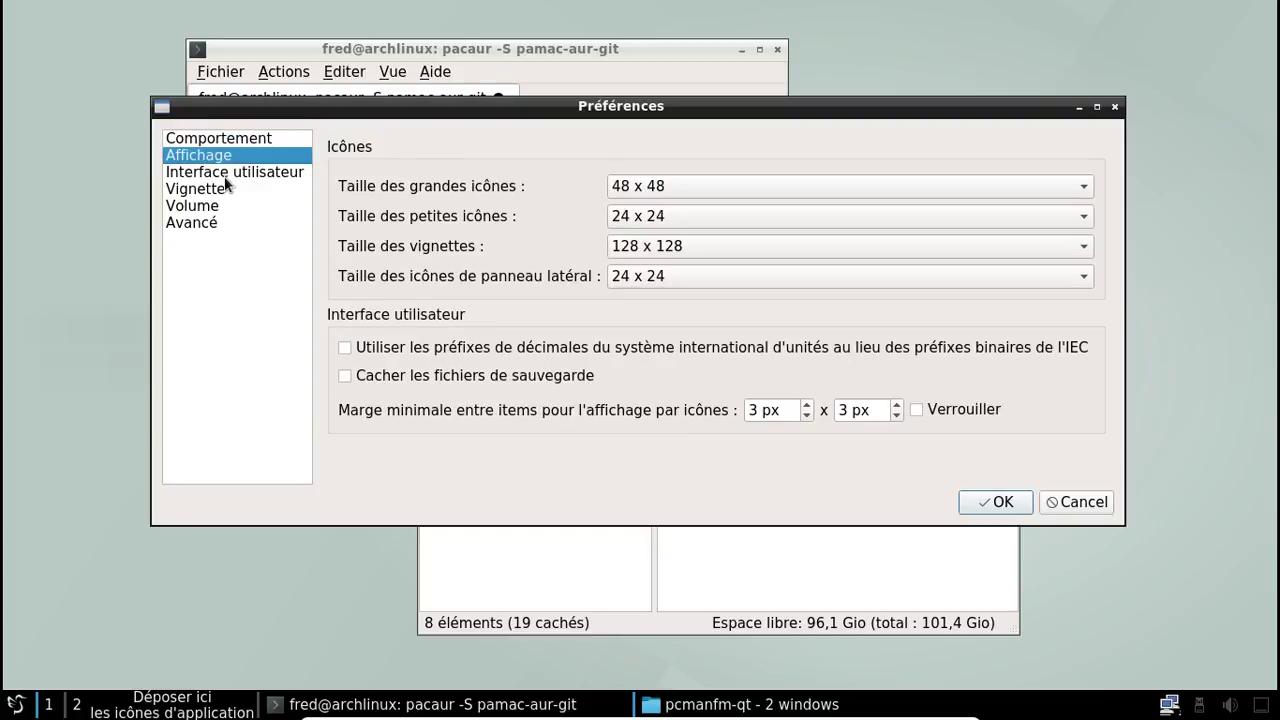
left_click(225, 176)
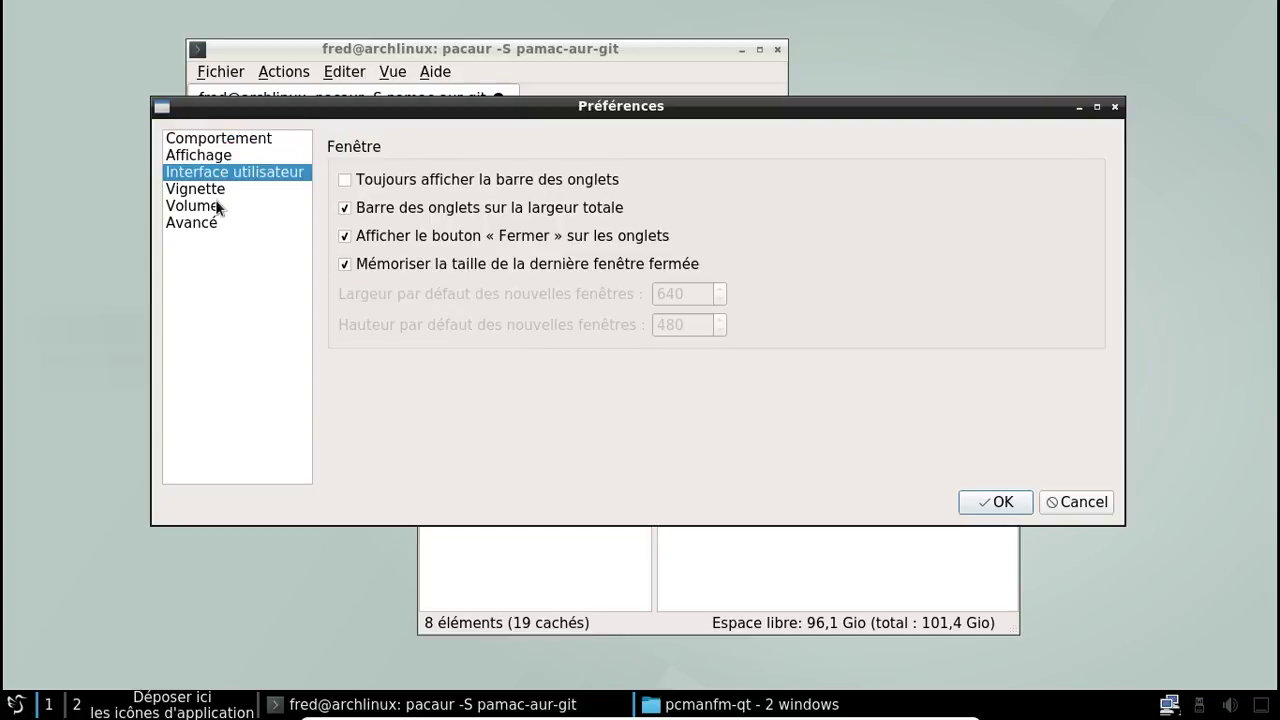
left_click(208, 188)
left_click(205, 206)
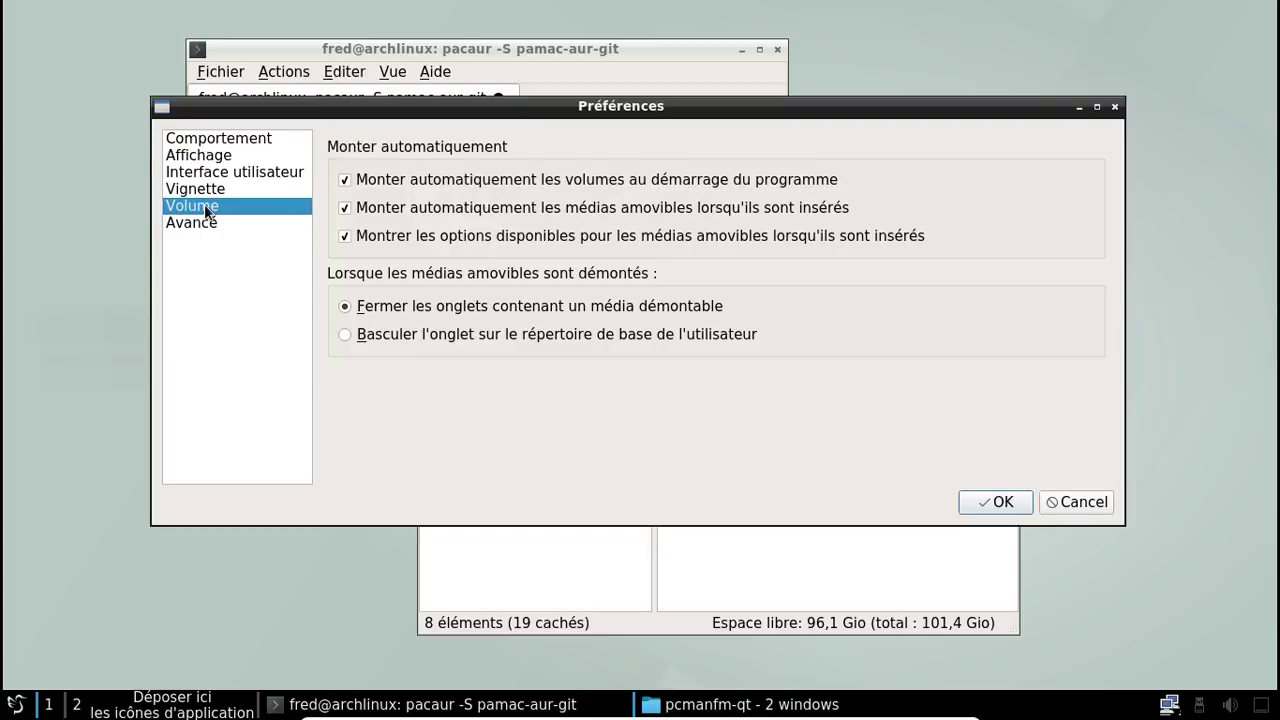
left_click(199, 221)
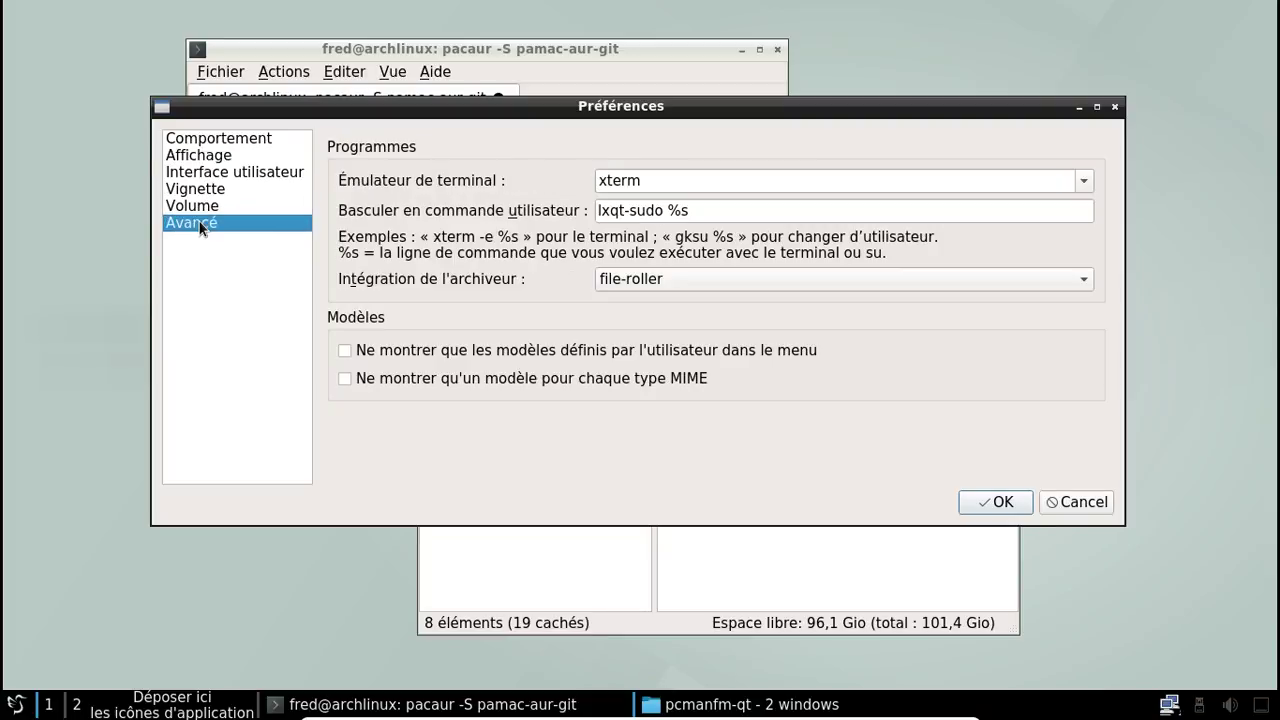
left_click(1079, 180)
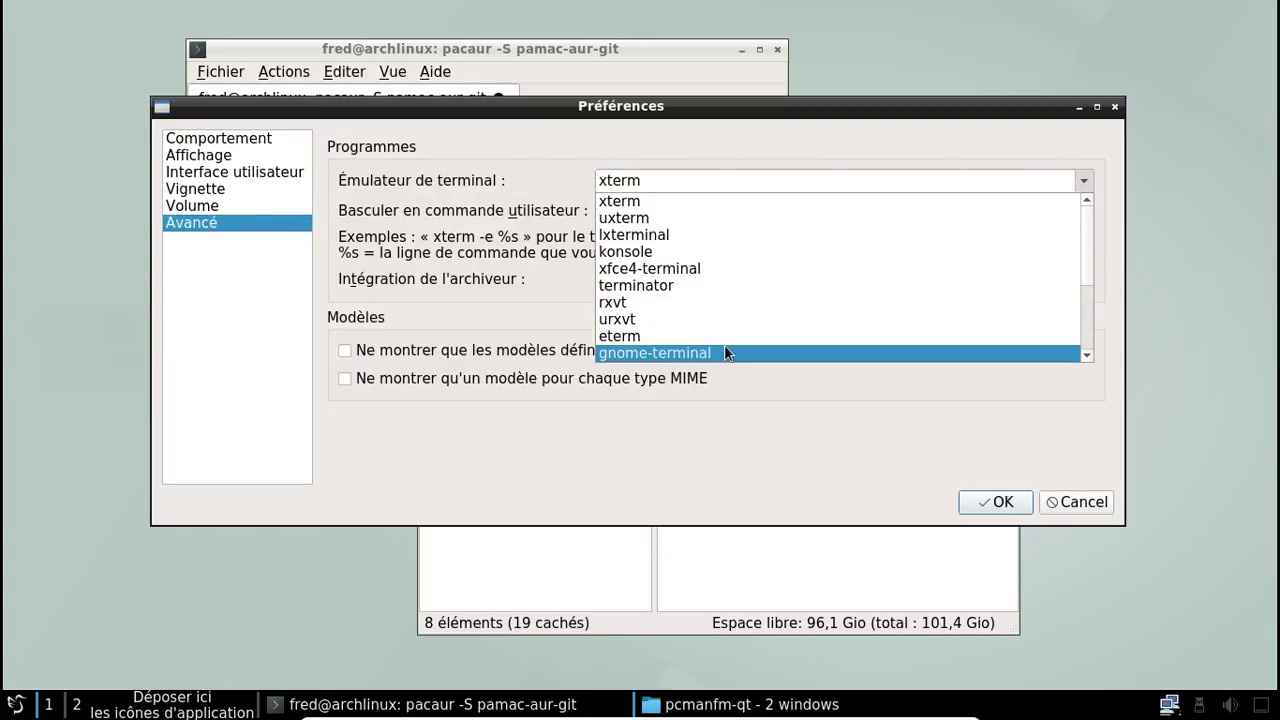
scroll(727, 300, "down", 2)
left_click(720, 315)
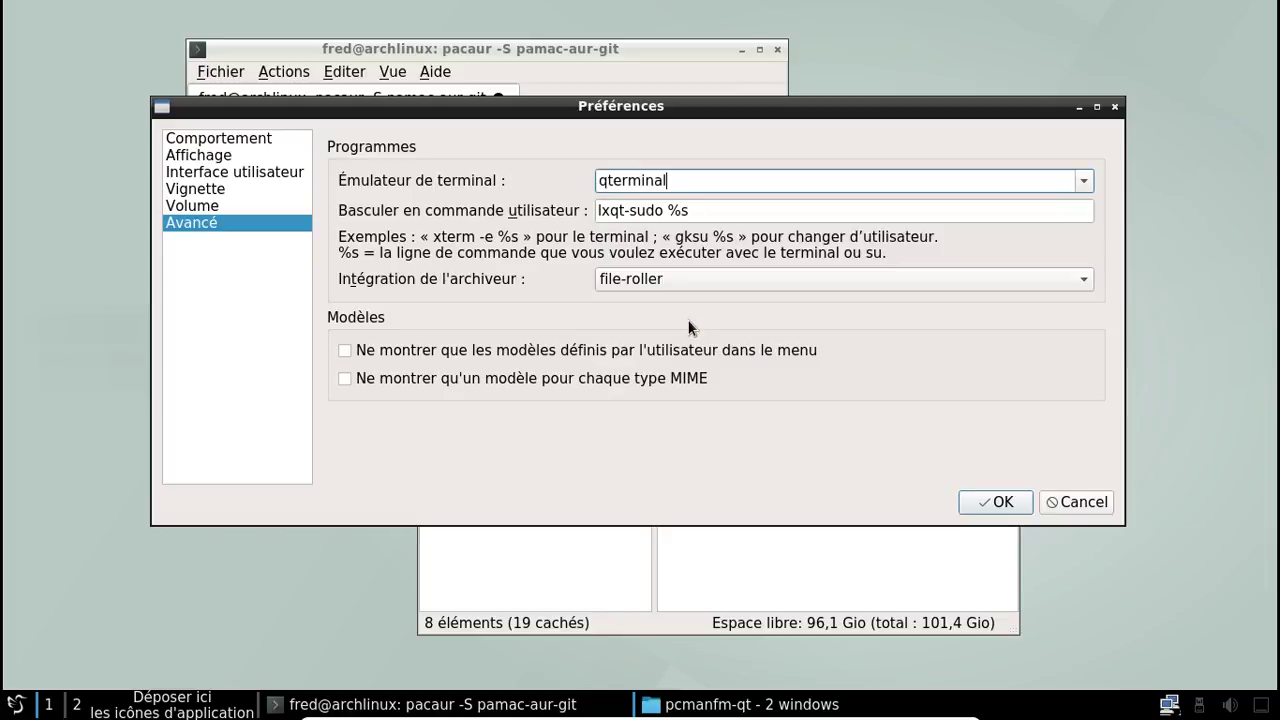
Step: Set the archiver integration to xarchiver, save the preferences, and close the file manager
left_click(644, 282)
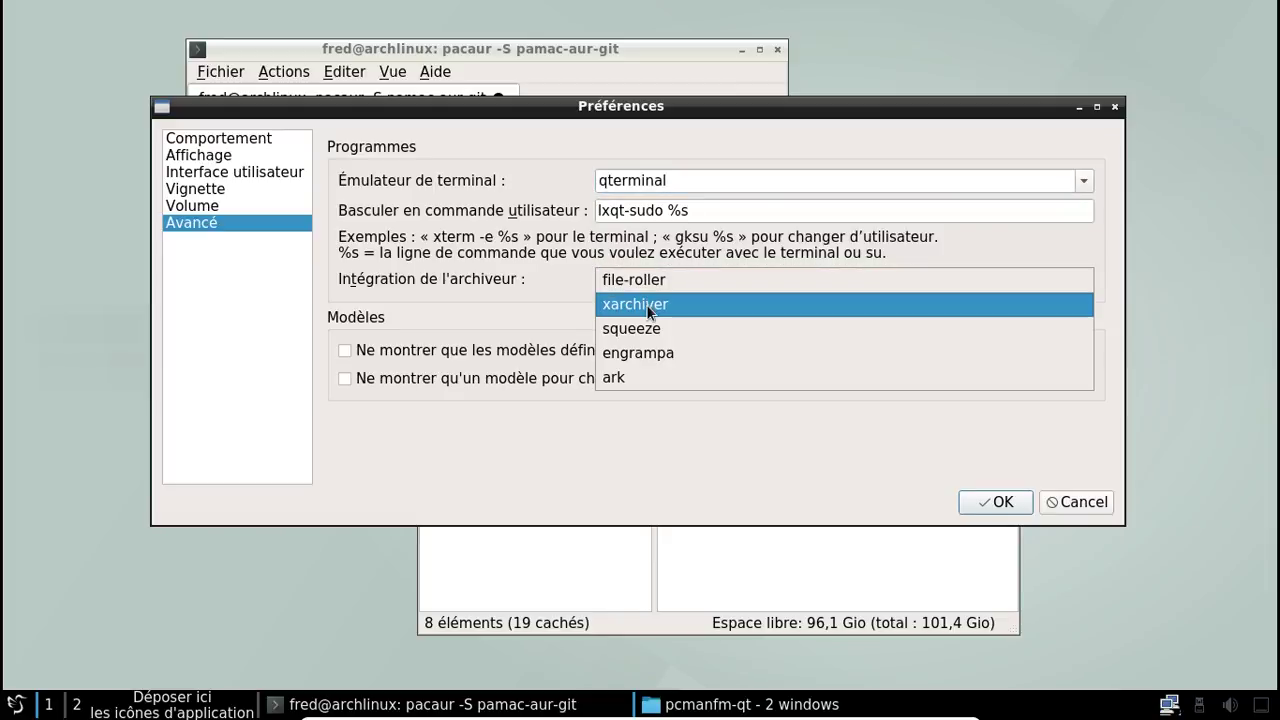
left_click(648, 305)
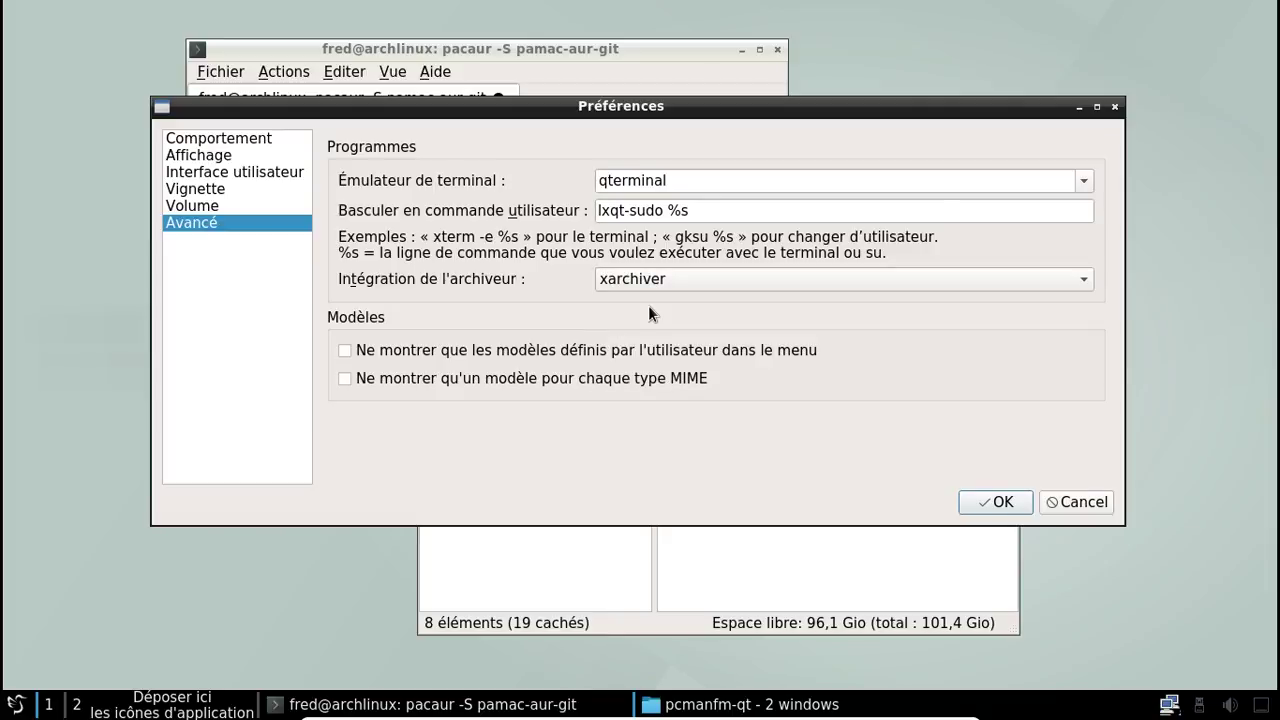
left_click(1004, 502)
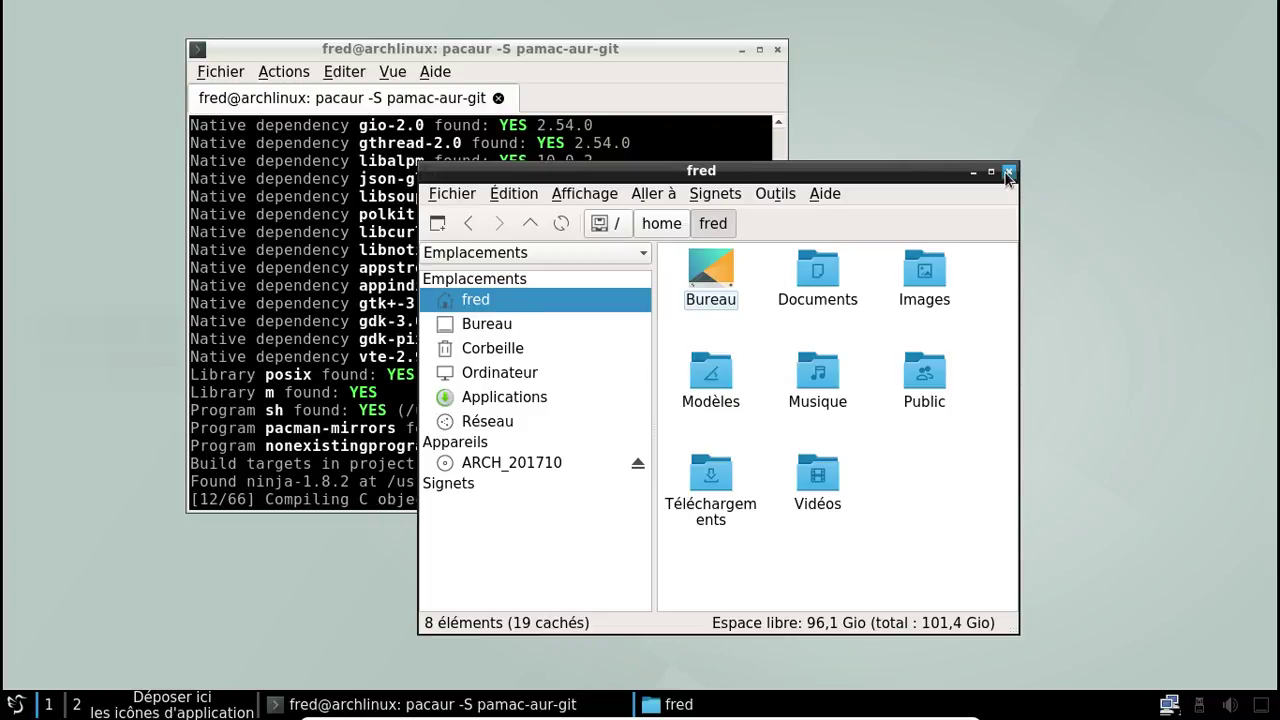
left_click(1008, 172)
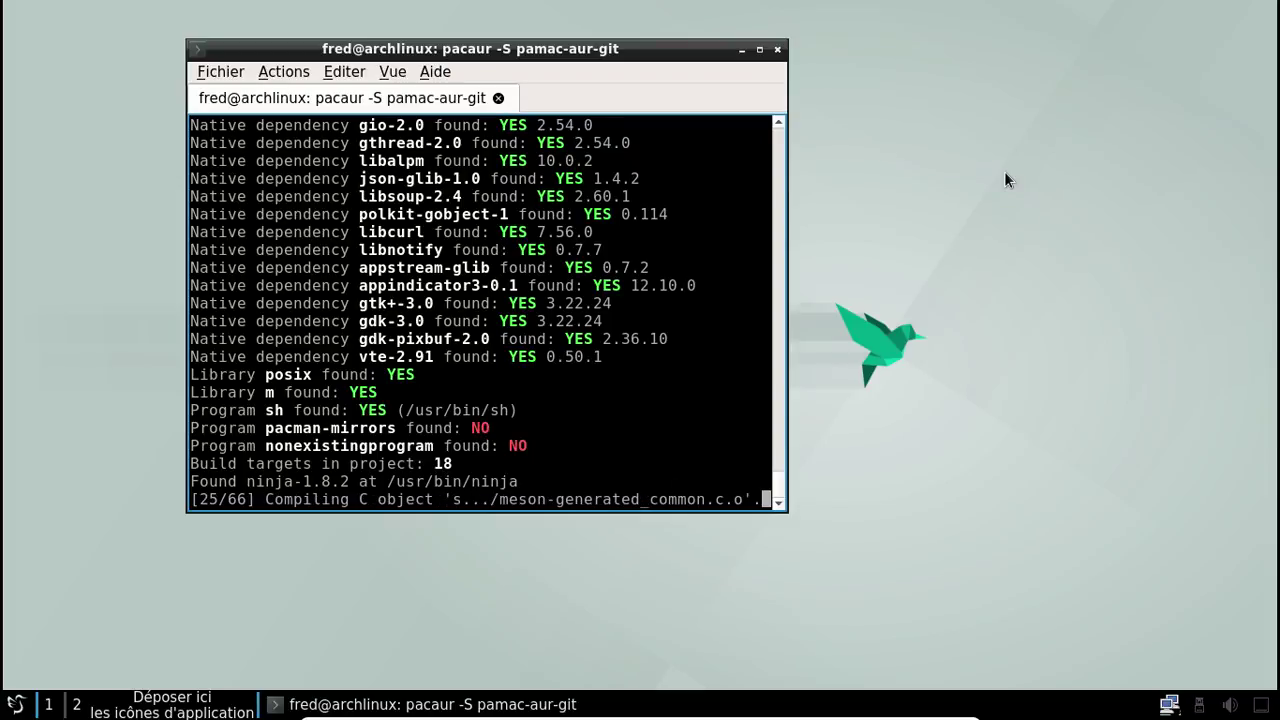
Step: Open the qps process monitor, examine the memory usage details, and close it
left_click(14, 708)
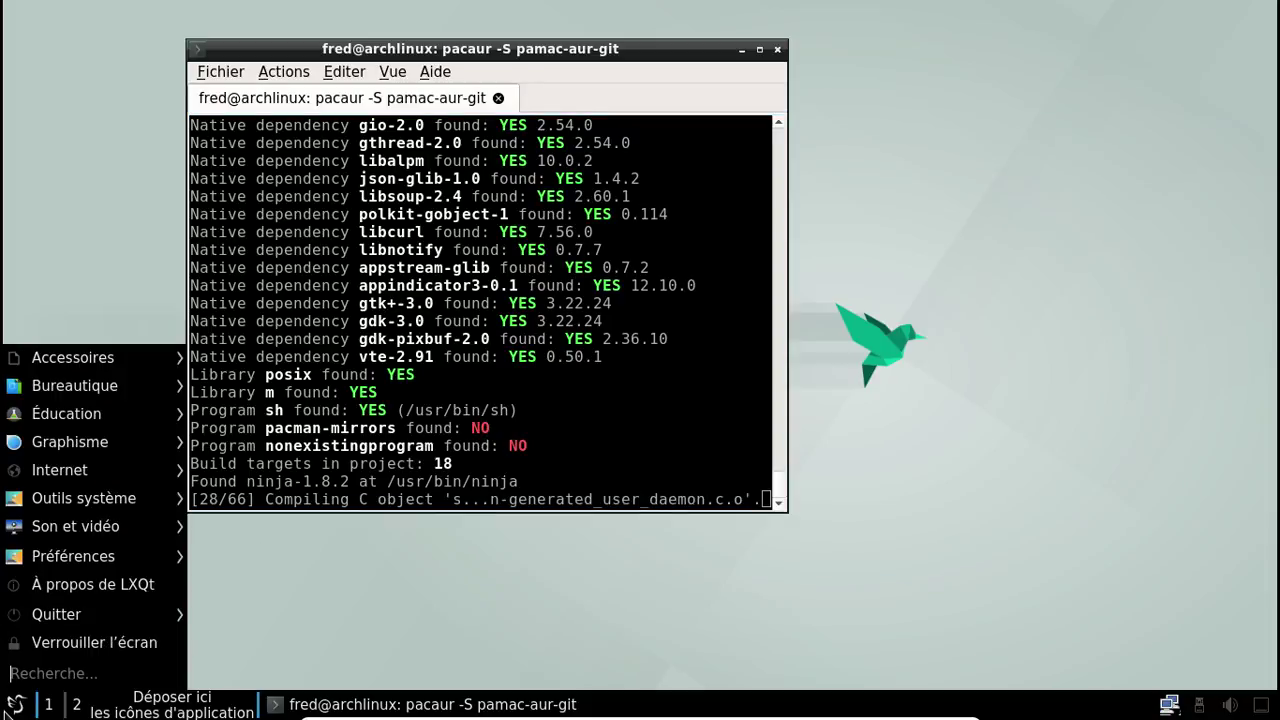
mouse_move(72, 512)
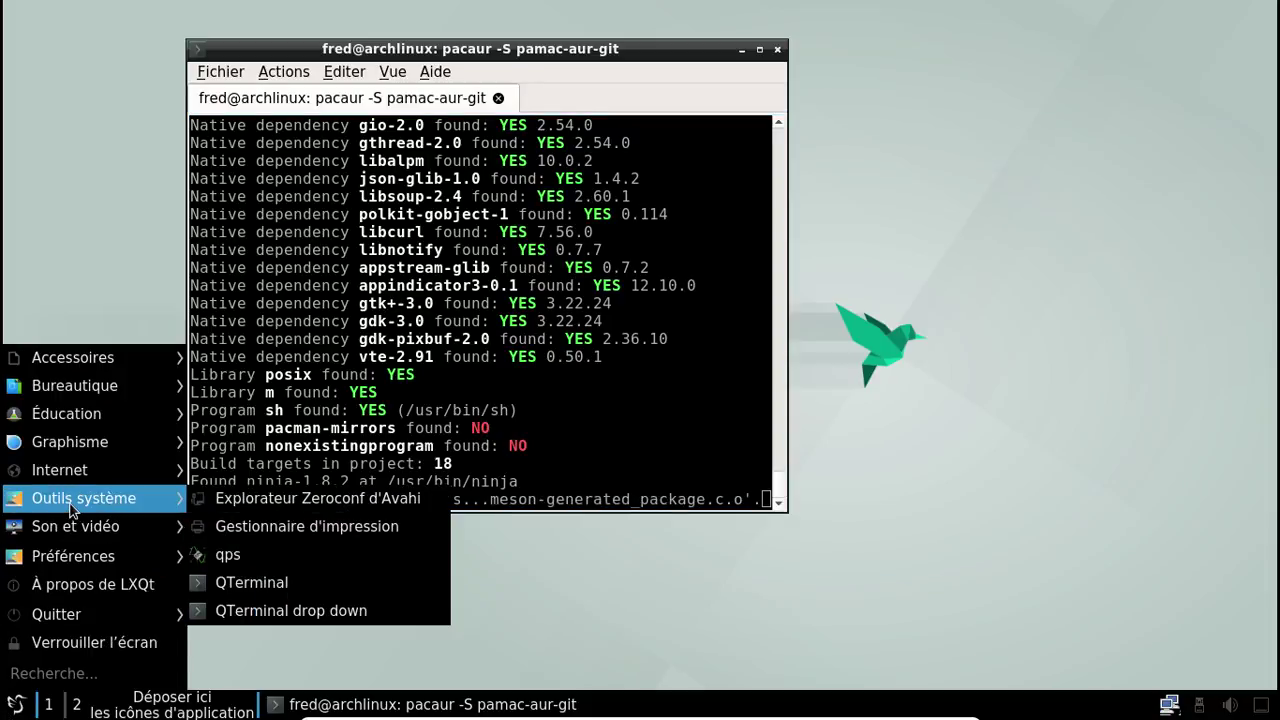
left_click(248, 550)
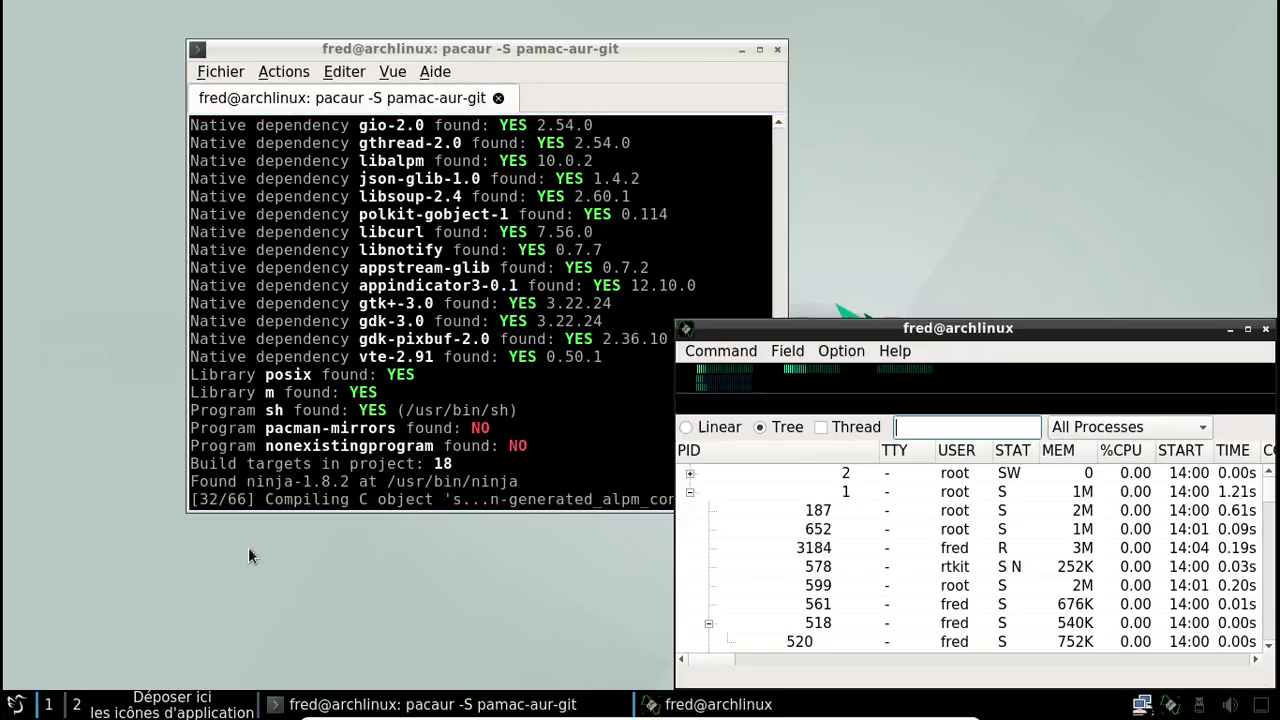
left_click_drag(930, 332, 655, 297)
mouse_move(548, 340)
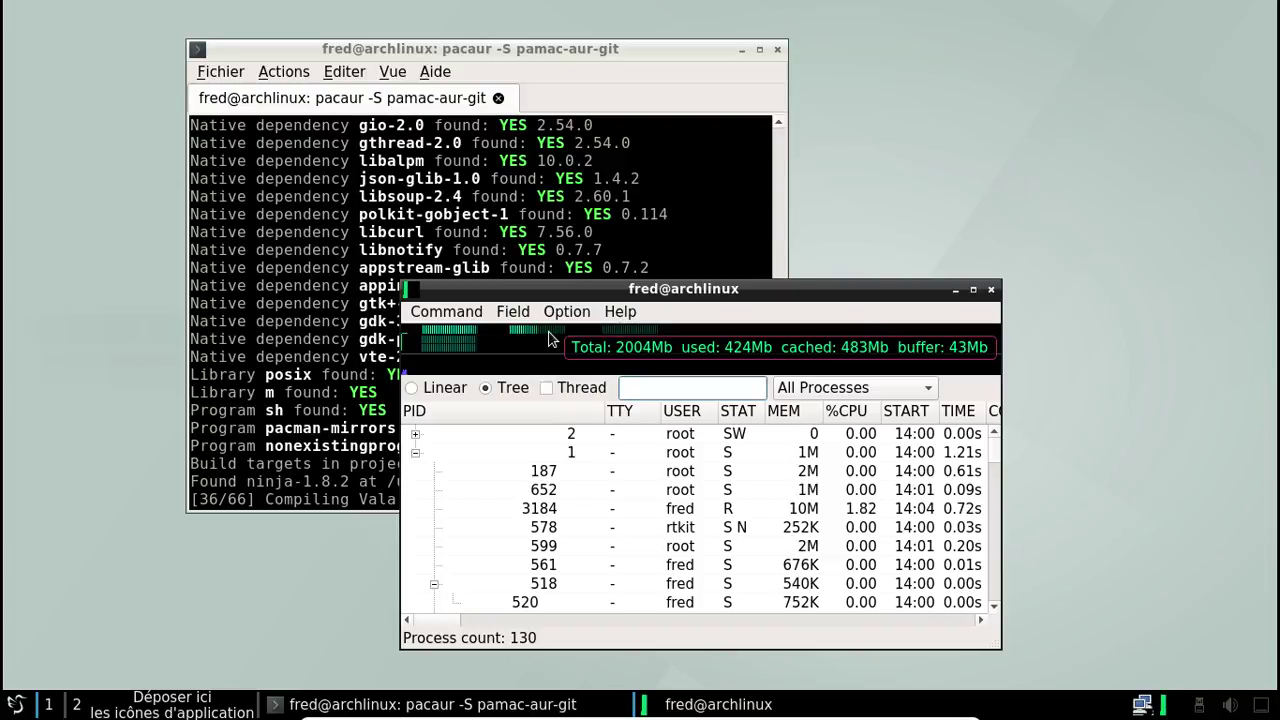
left_click(655, 78)
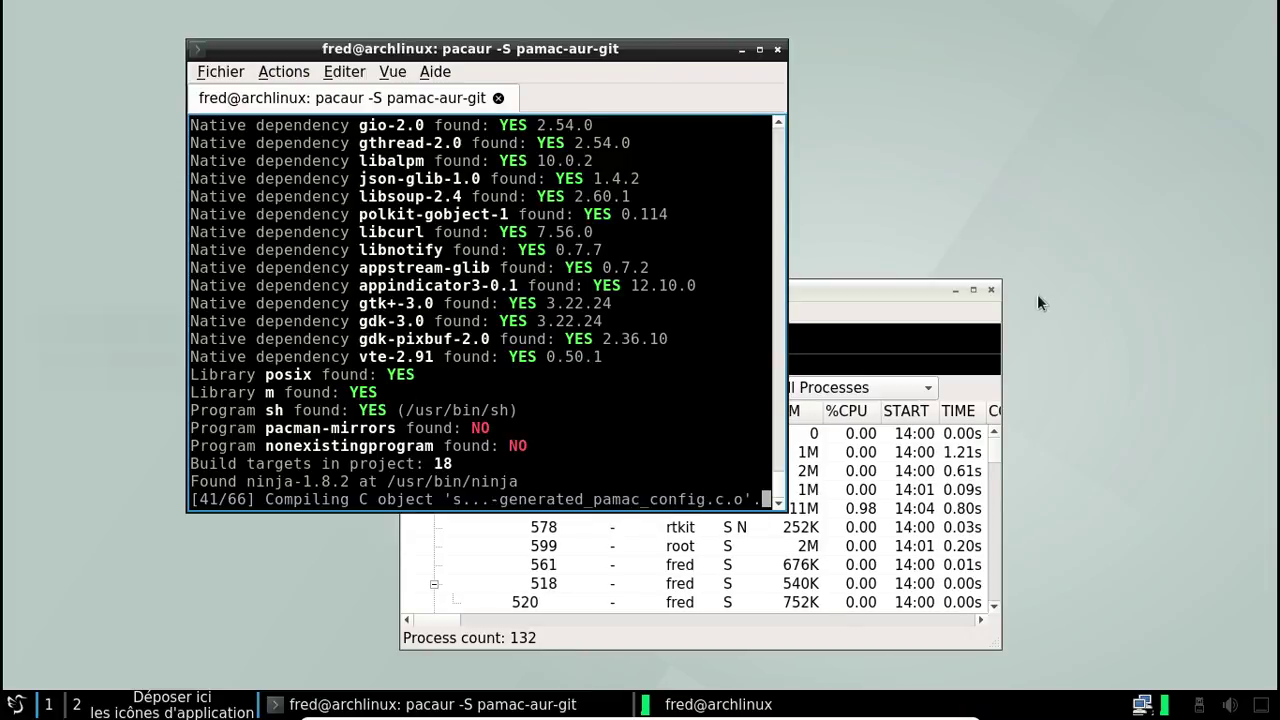
left_click(990, 289)
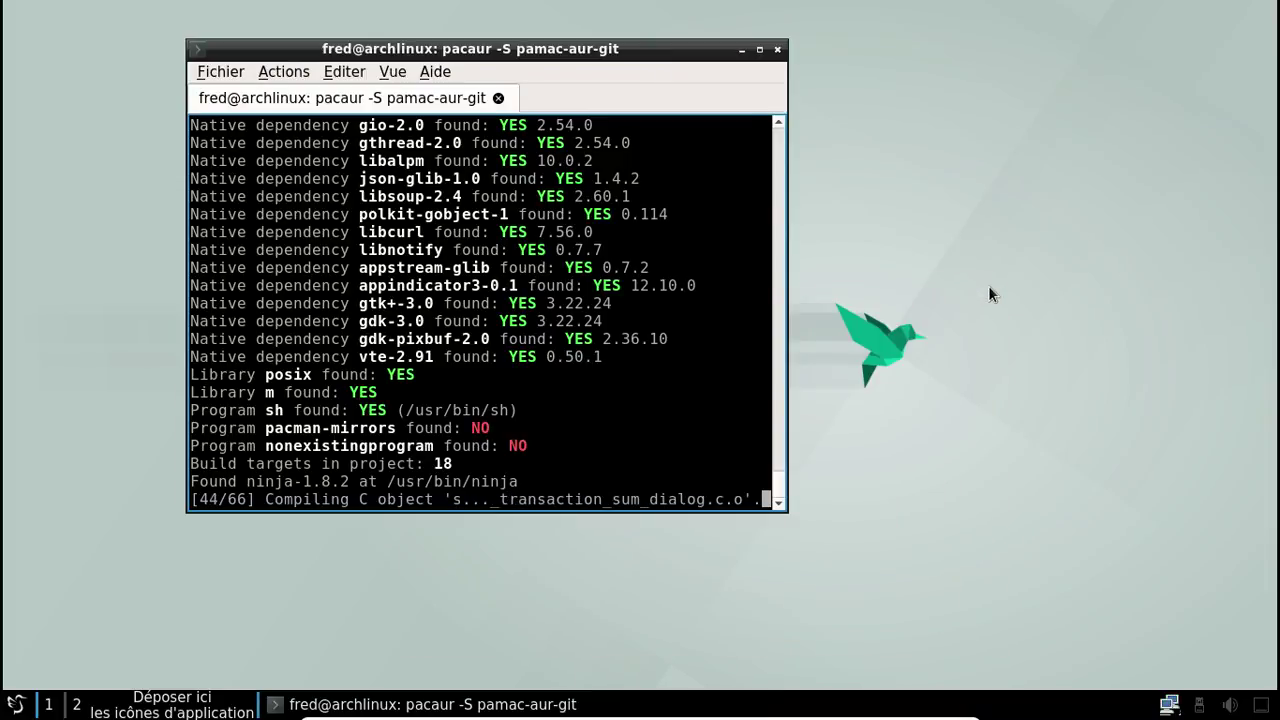
left_click(20, 703)
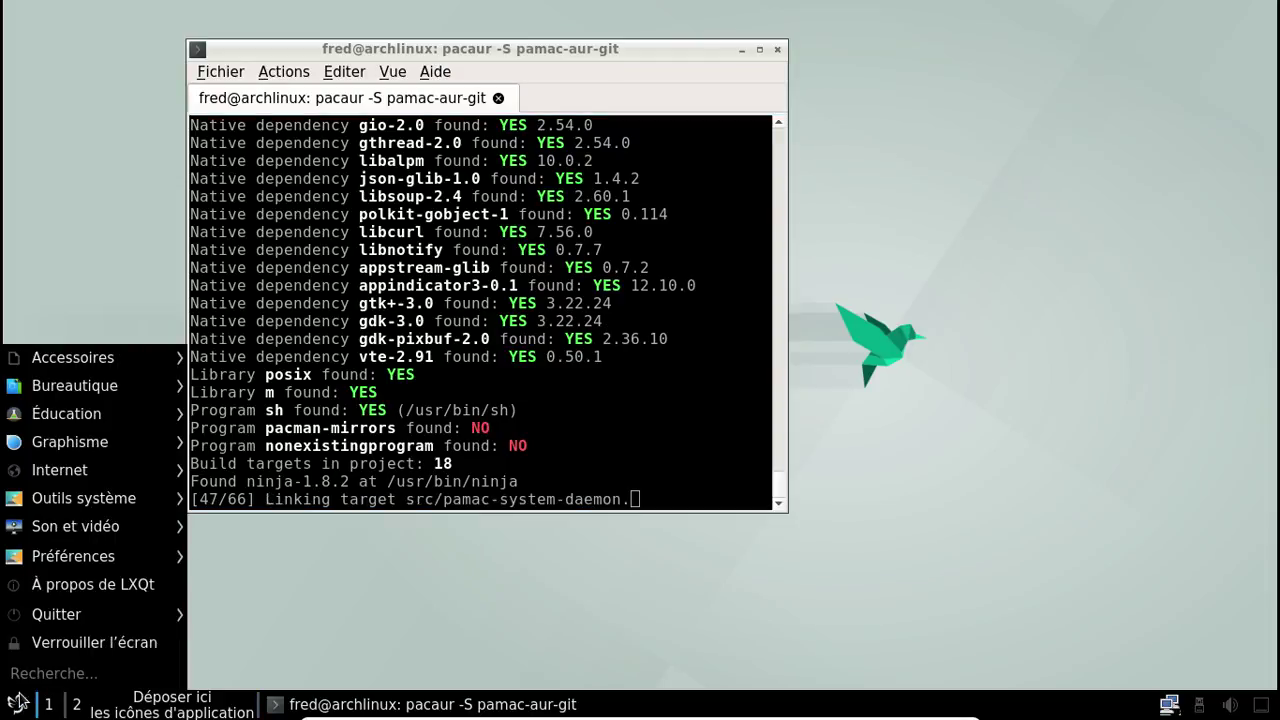
mouse_move(80, 367)
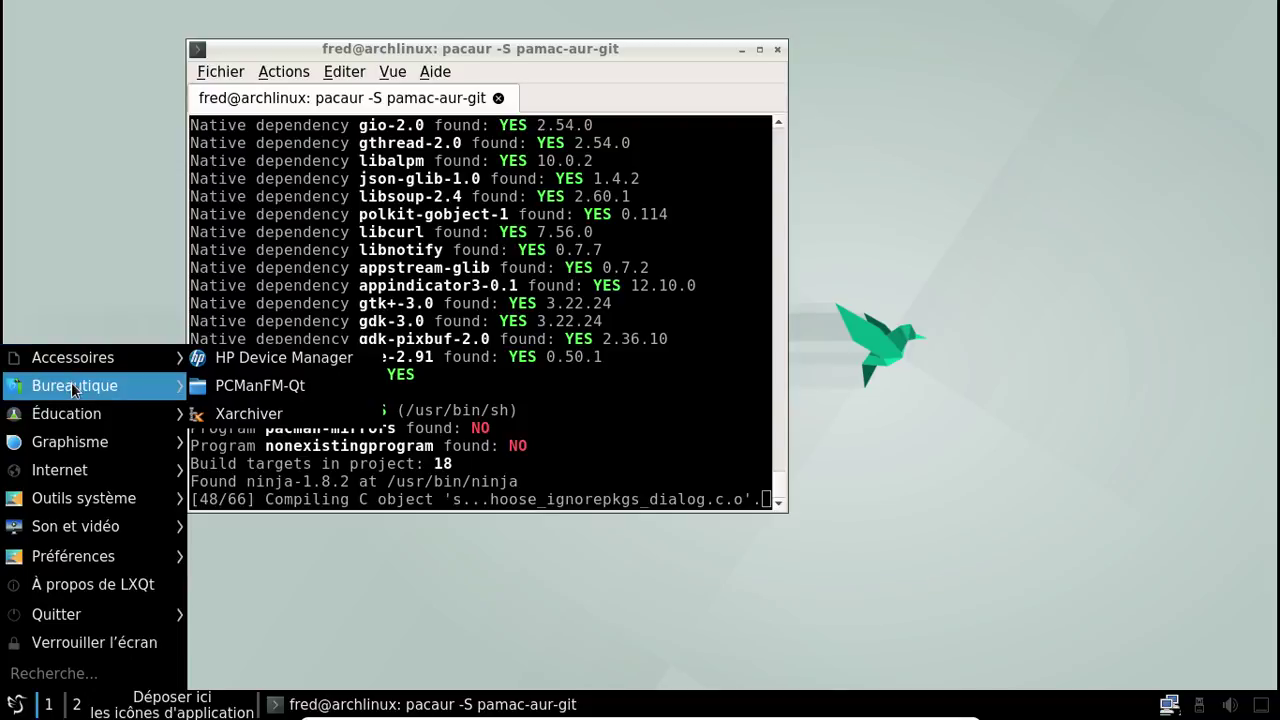
left_click(210, 386)
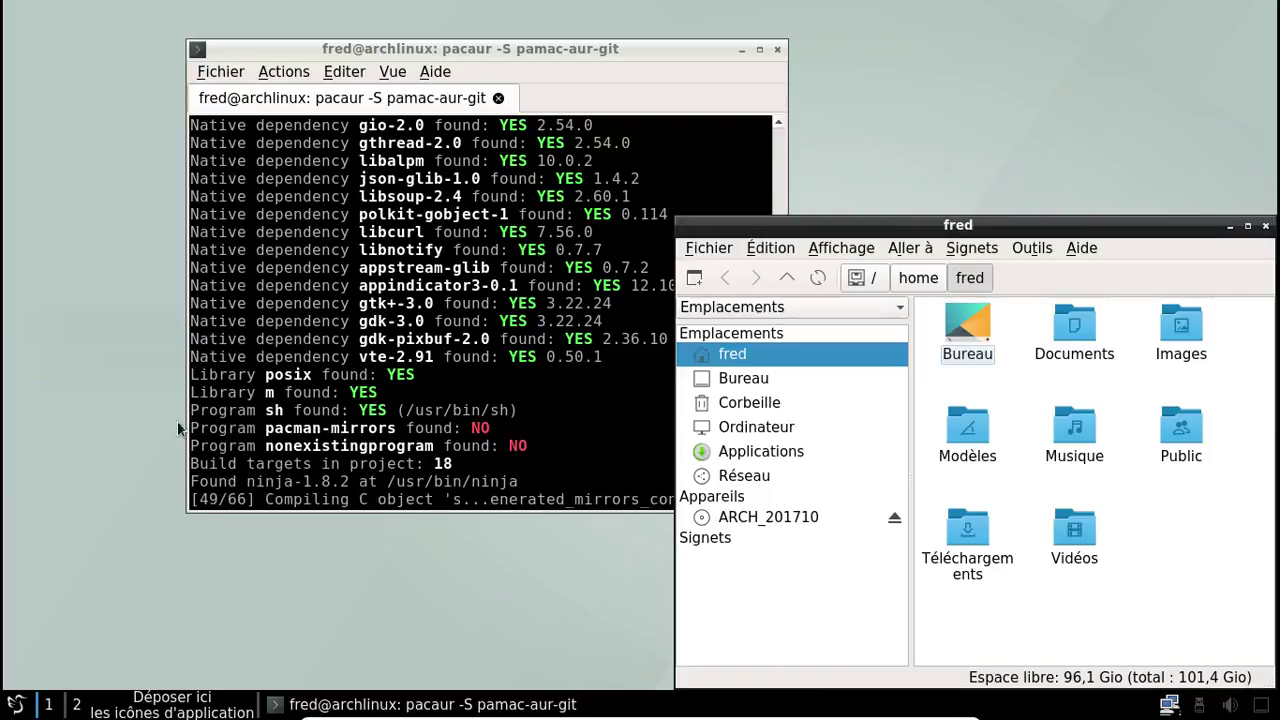
left_click(1268, 228)
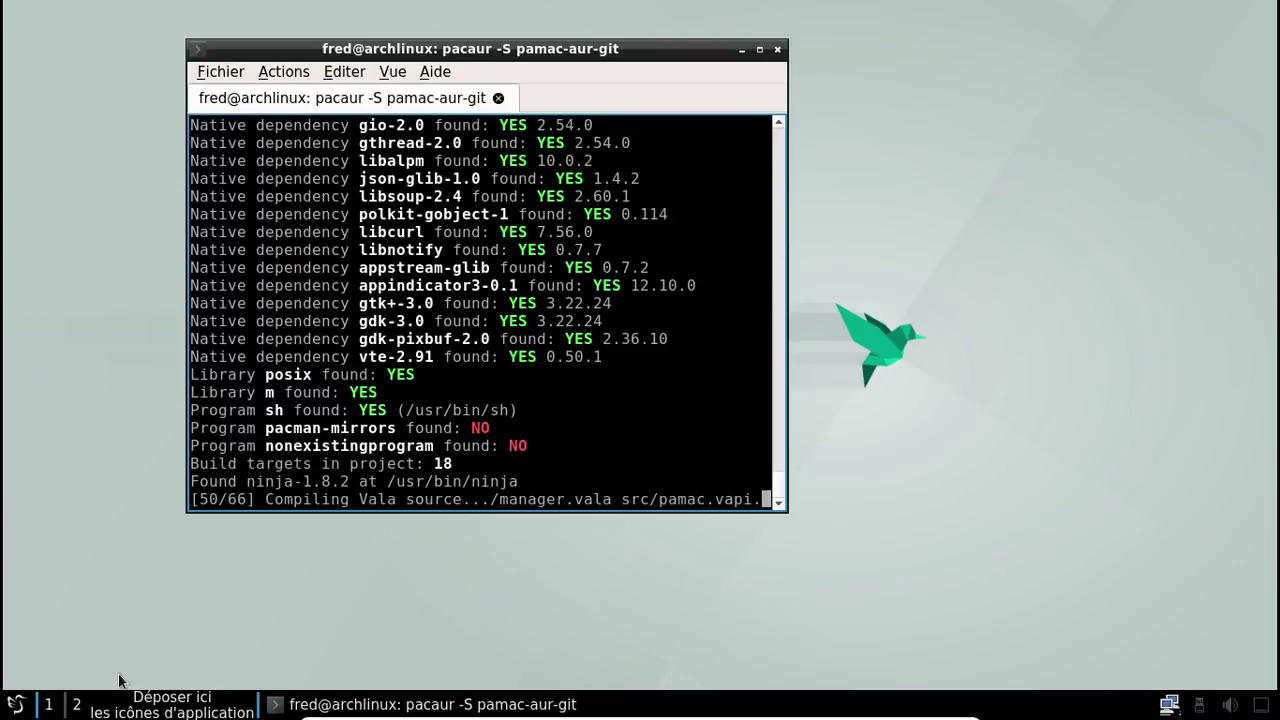
Step: Add LibreOffice Writer and PCManFM-Qt launchers to the panel's quick launch area
left_click(15, 704)
mouse_move(110, 386)
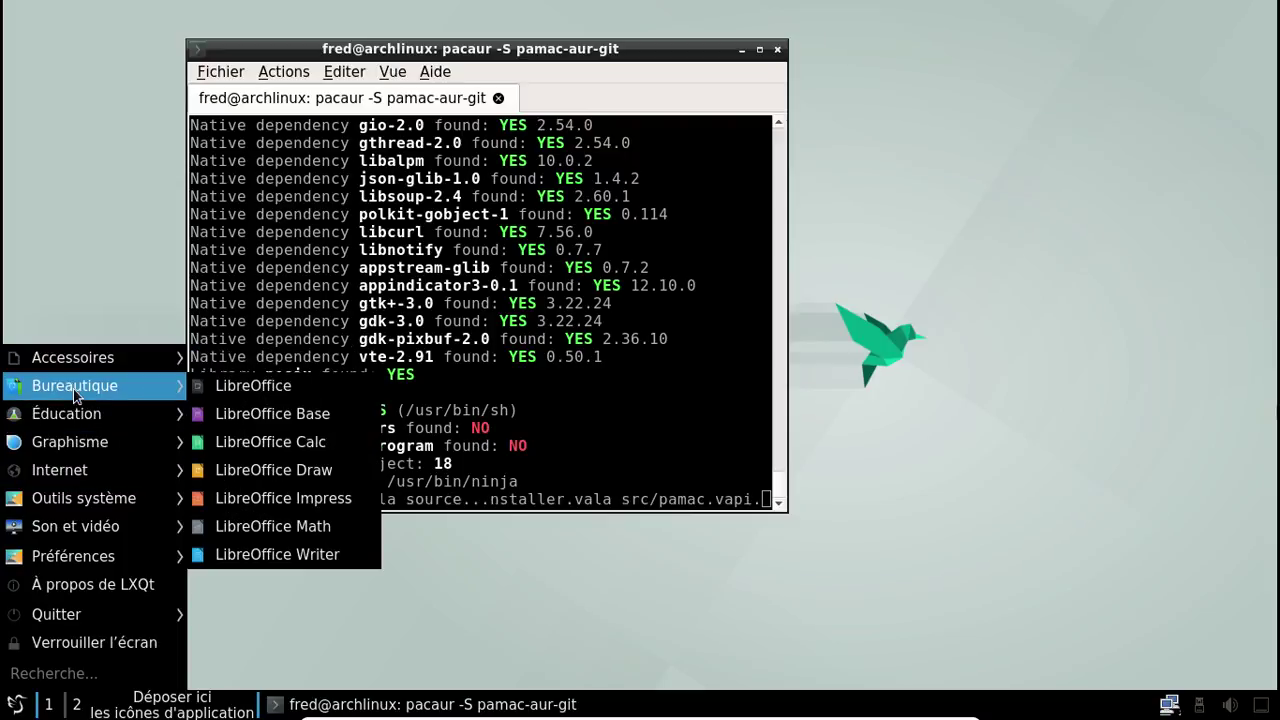
left_click_drag(250, 562, 112, 704)
left_click(15, 704)
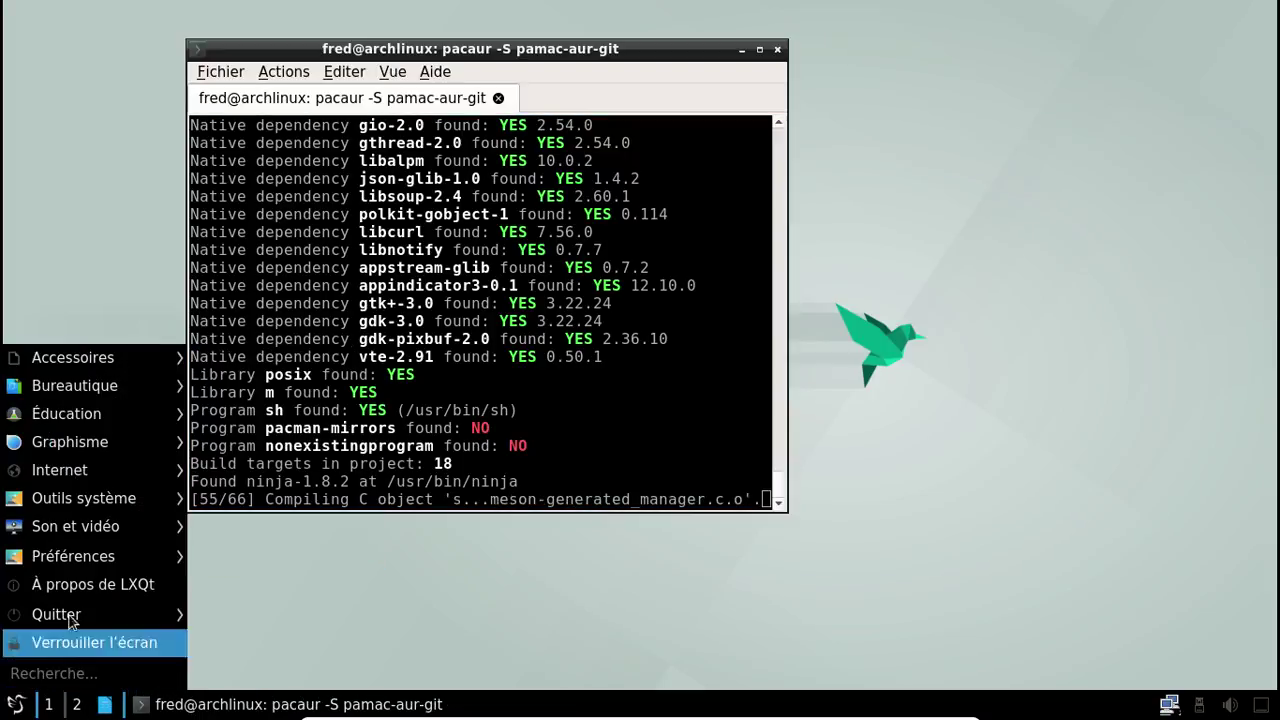
mouse_move(70, 414)
mouse_move(100, 358)
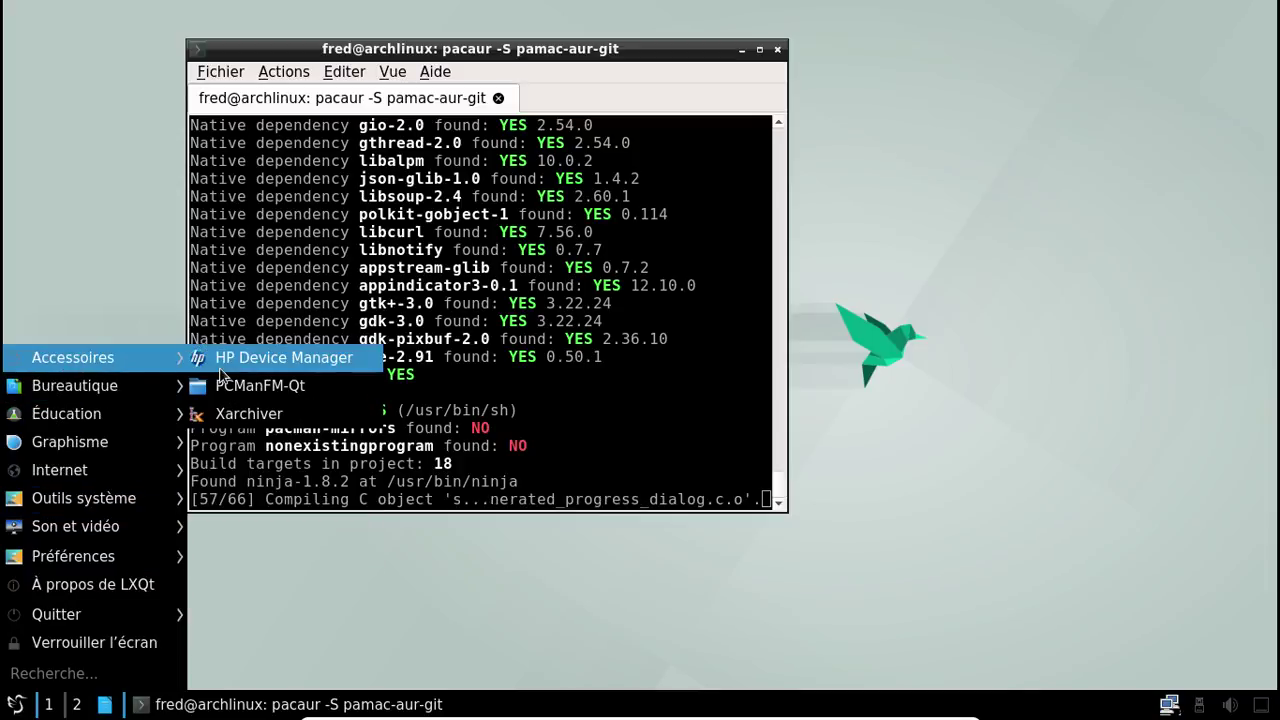
left_click_drag(230, 386, 122, 704)
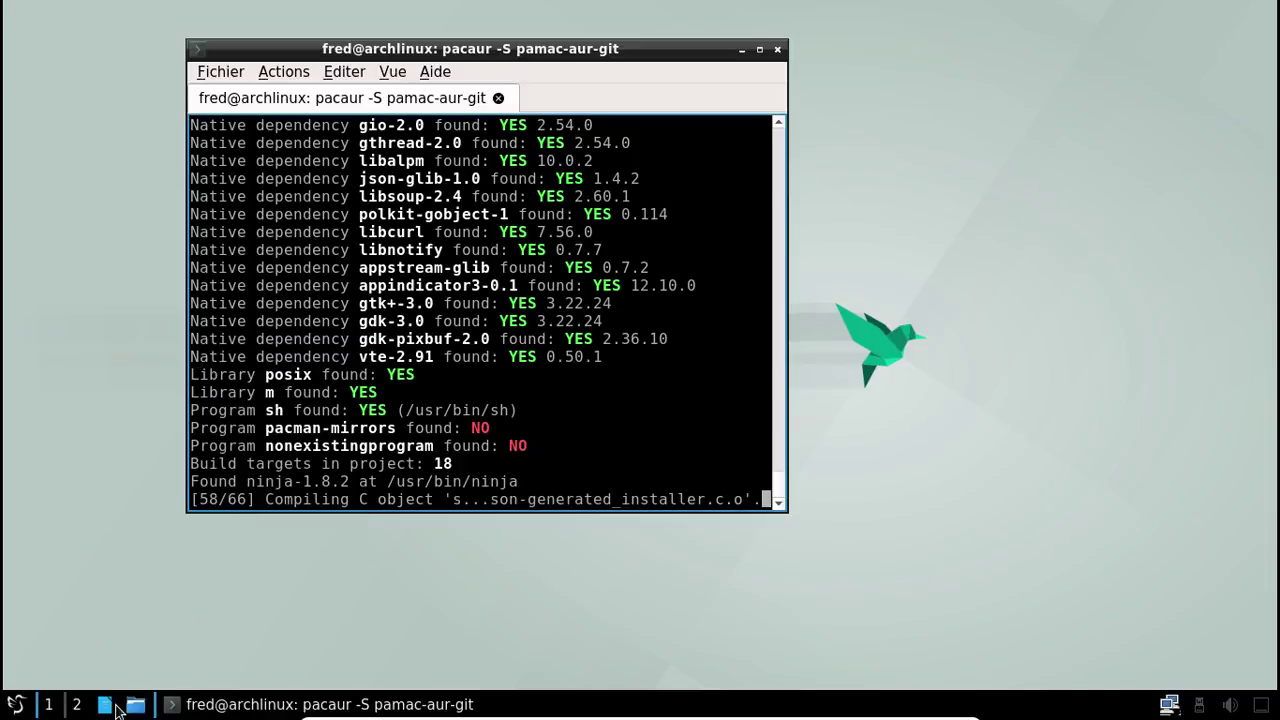
Step: Add QupZilla and QTerminal launchers to the panel's quick launch area beside the existing ones
left_click(16, 706)
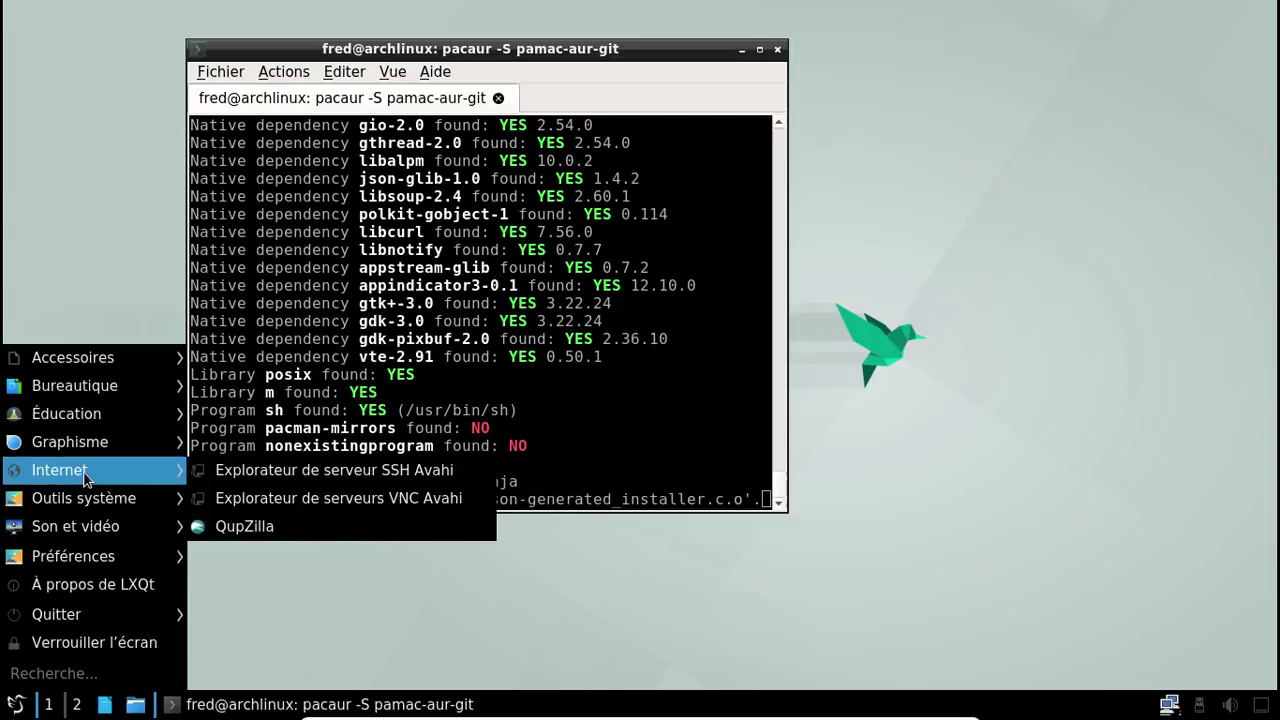
left_click_drag(182, 627, 150, 708)
left_click(16, 705)
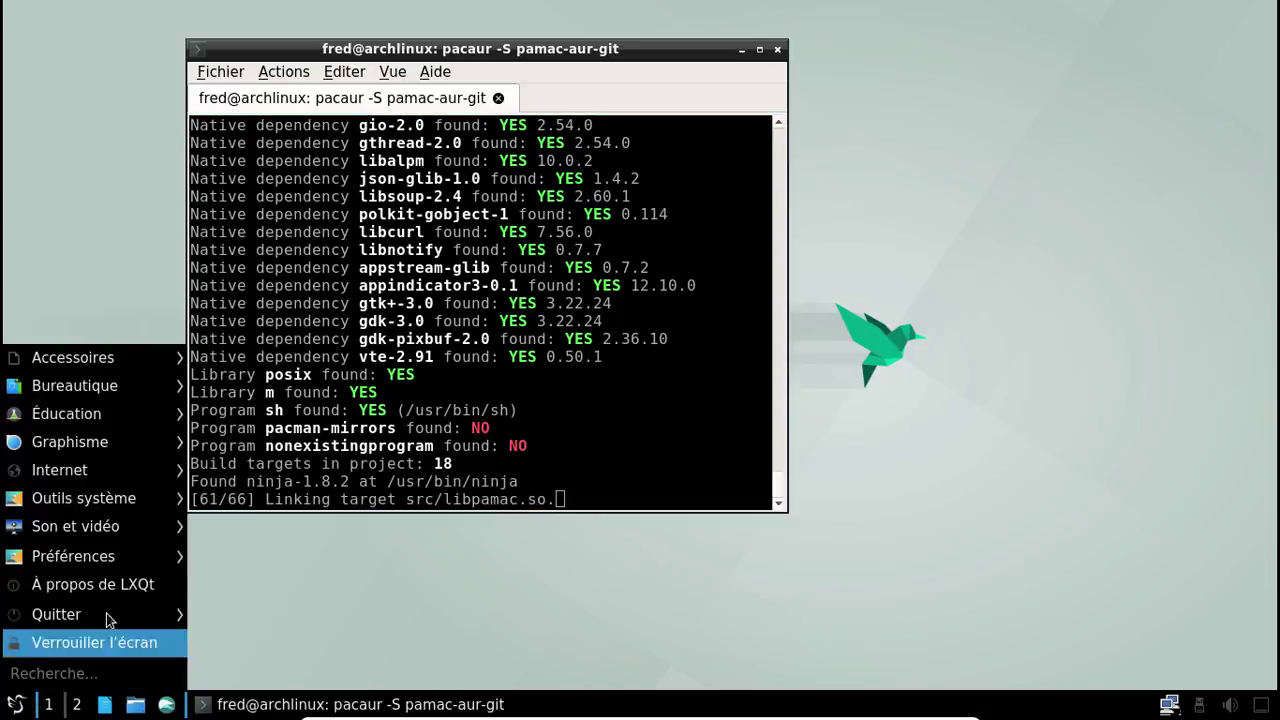
mouse_move(102, 564)
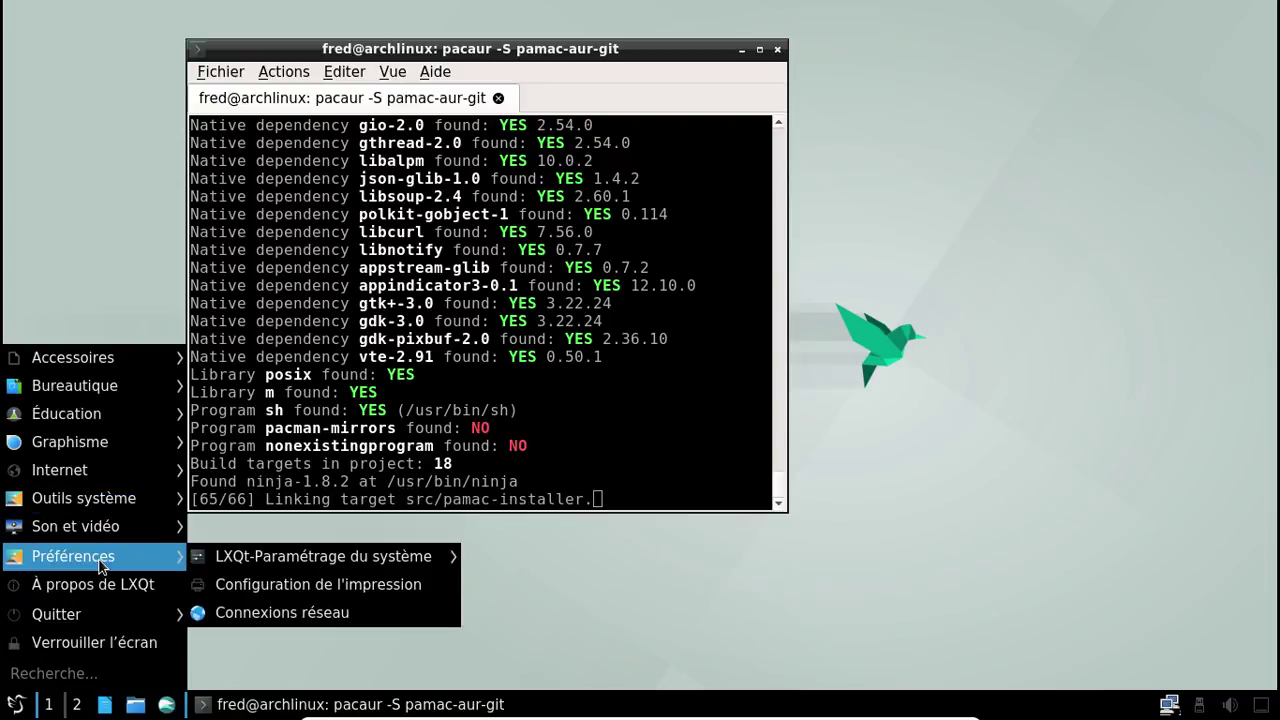
mouse_move(102, 535)
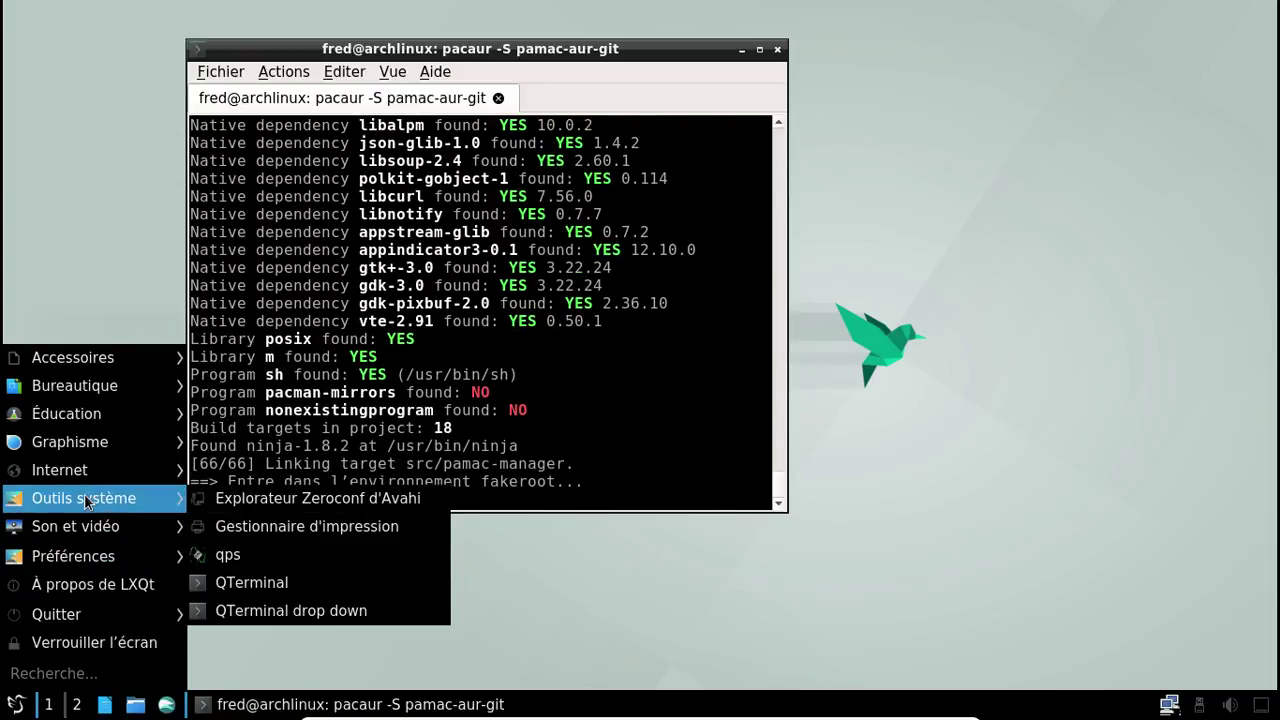
mouse_move(70, 475)
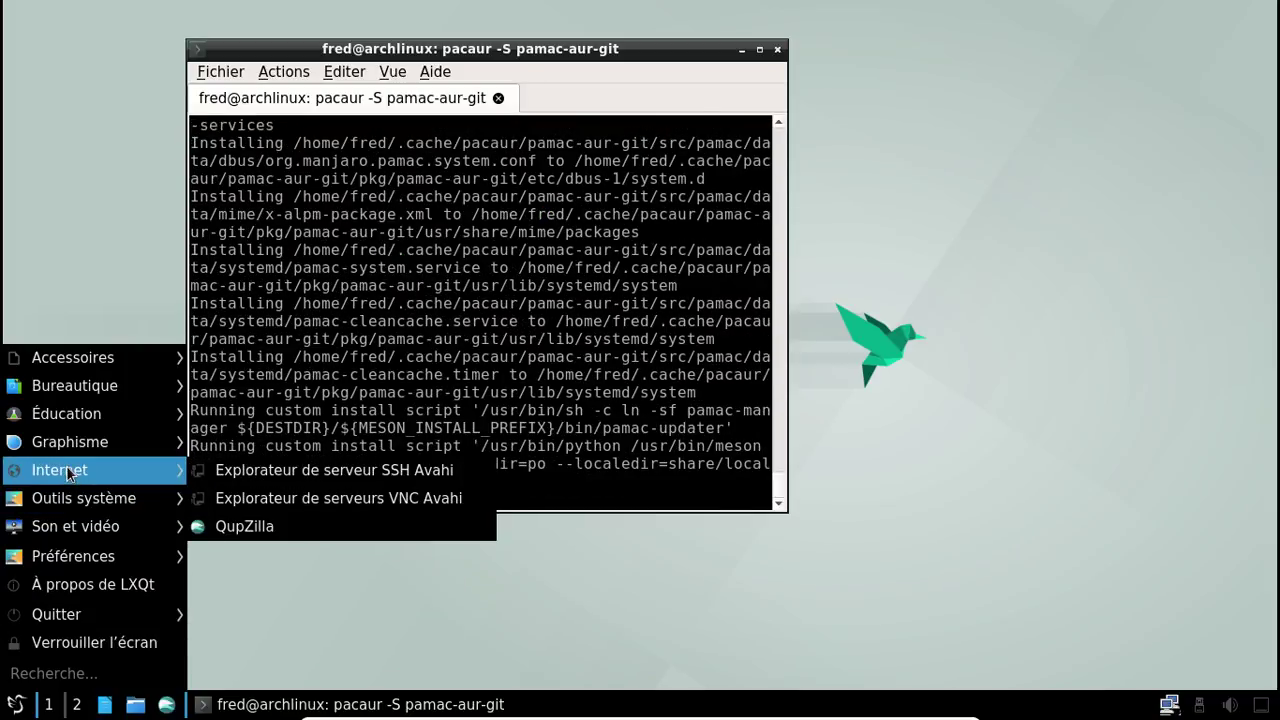
mouse_move(70, 498)
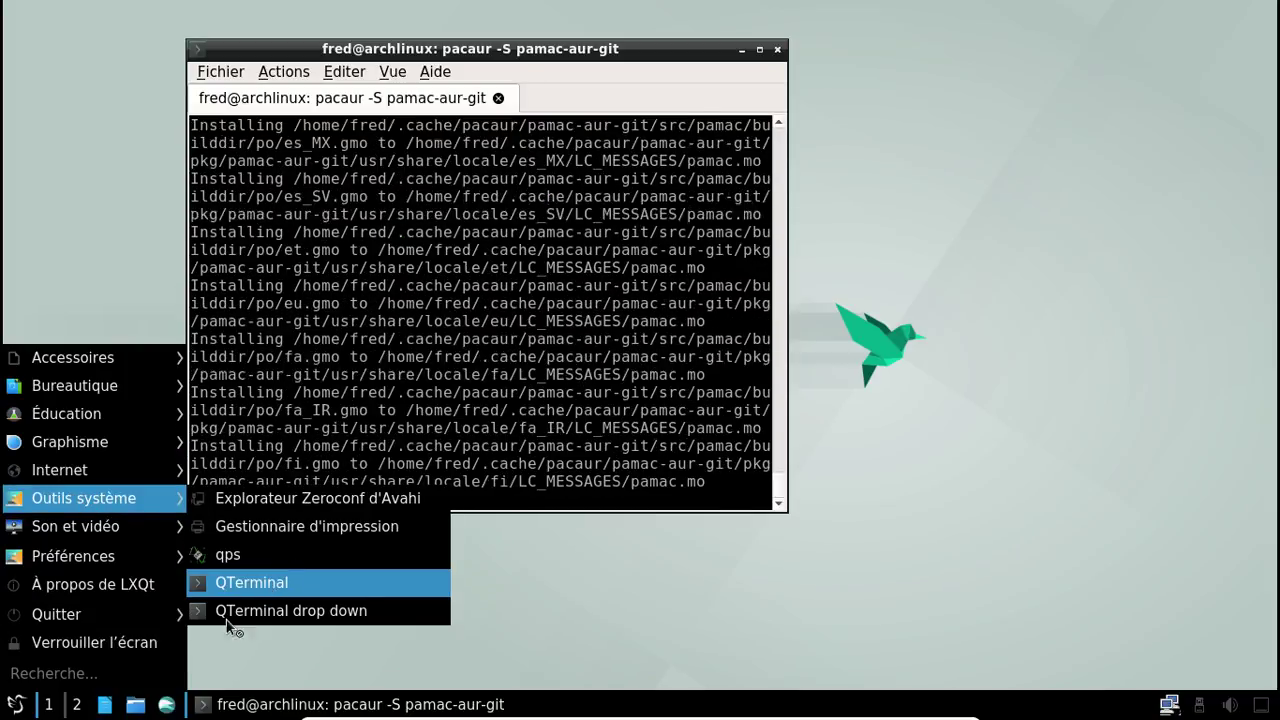
left_click(229, 618)
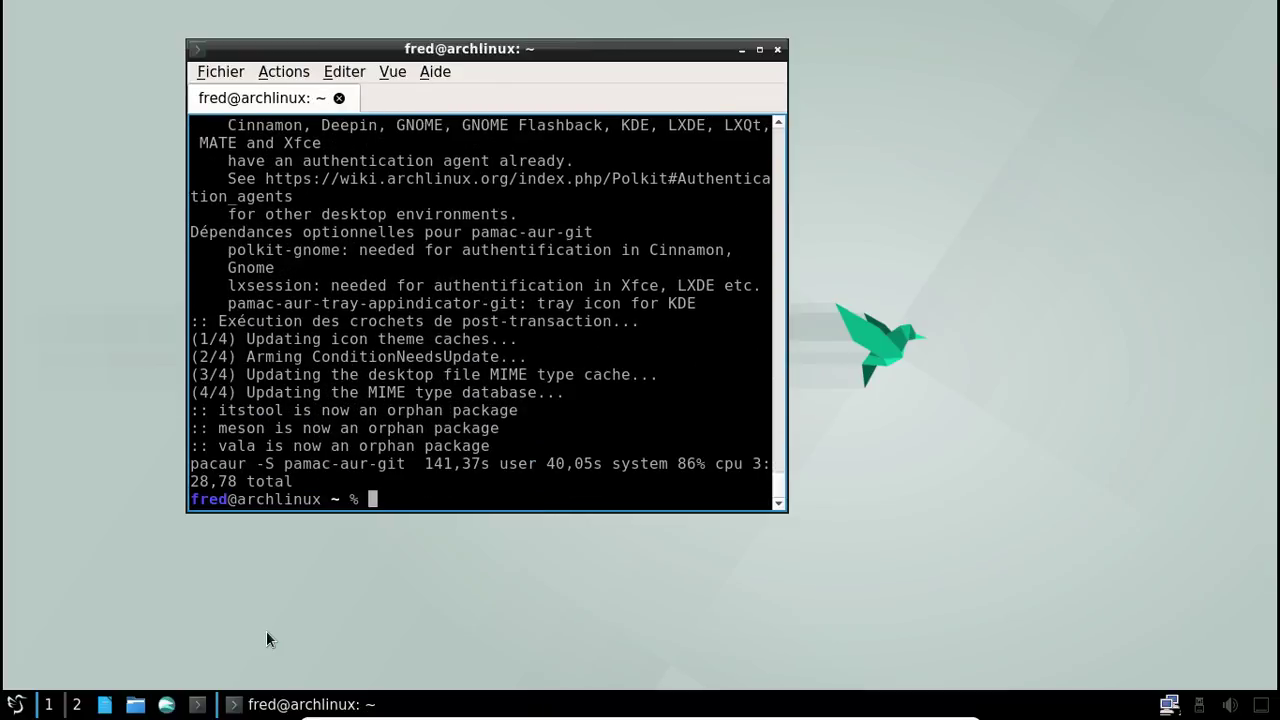
Step: Launch the Pamac package manager and close the terminal window, confirming the exit
left_click(15, 704)
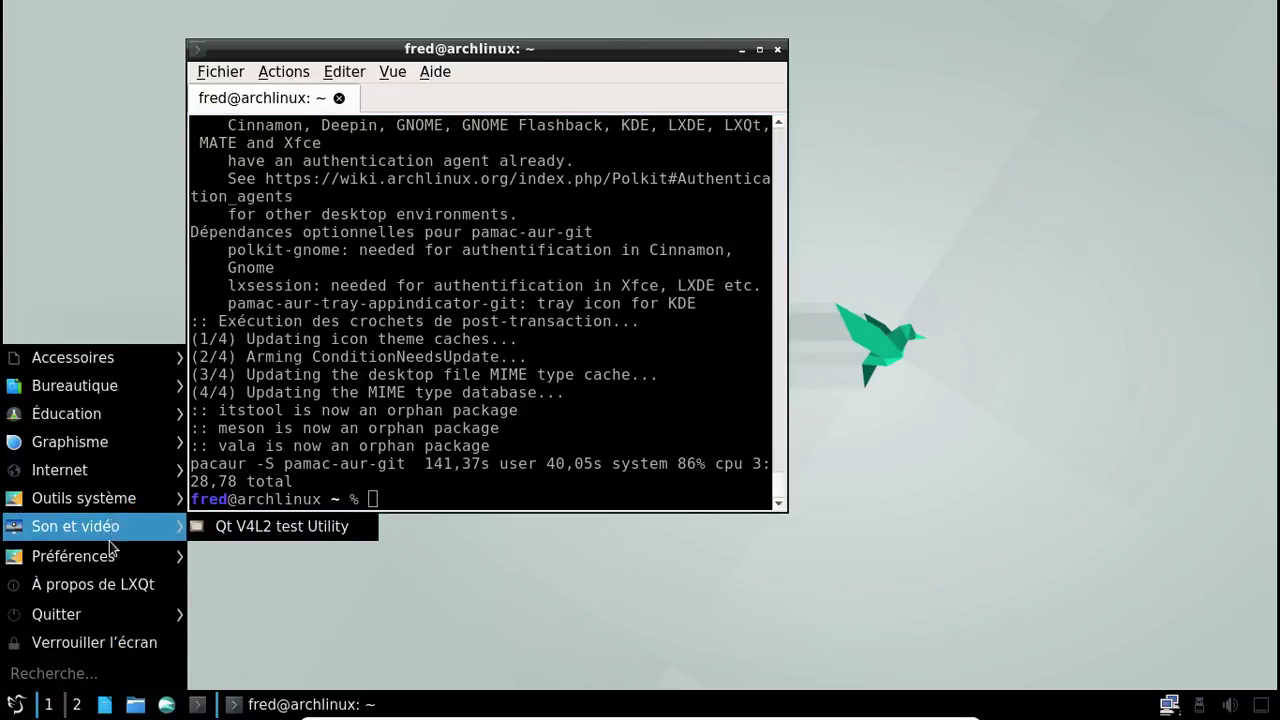
left_click(358, 577)
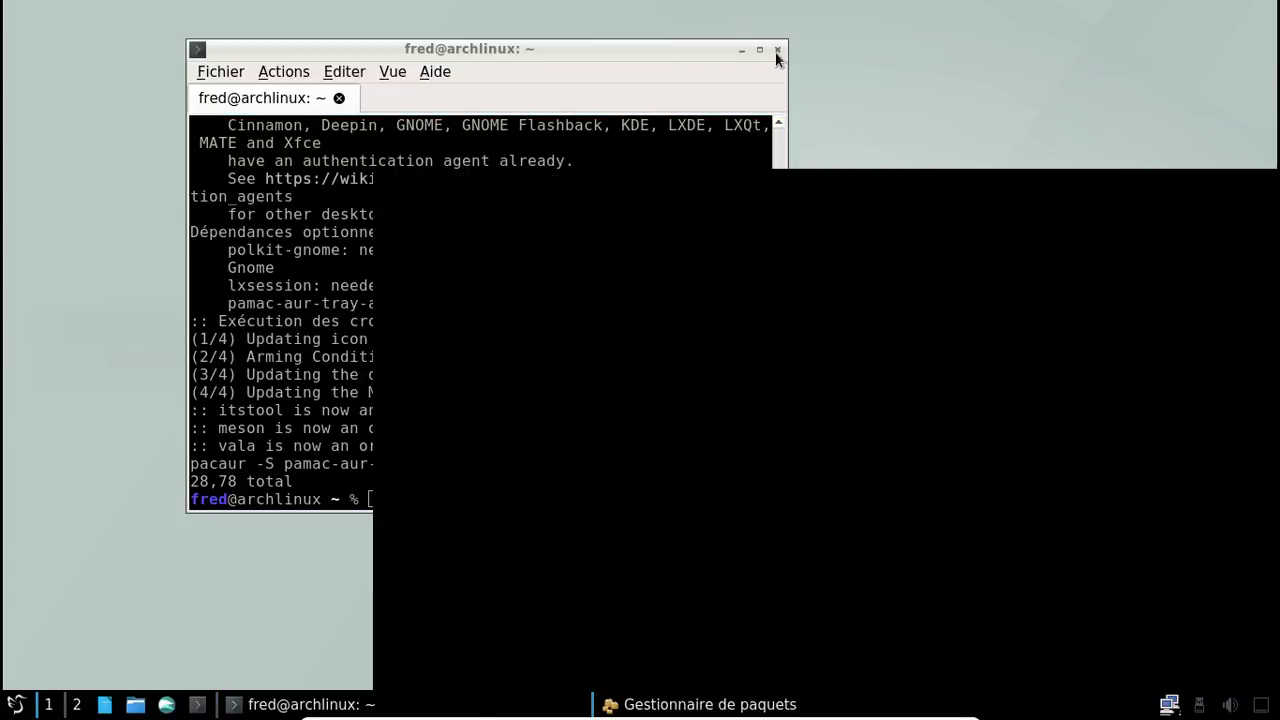
left_click(776, 50)
left_click(558, 289)
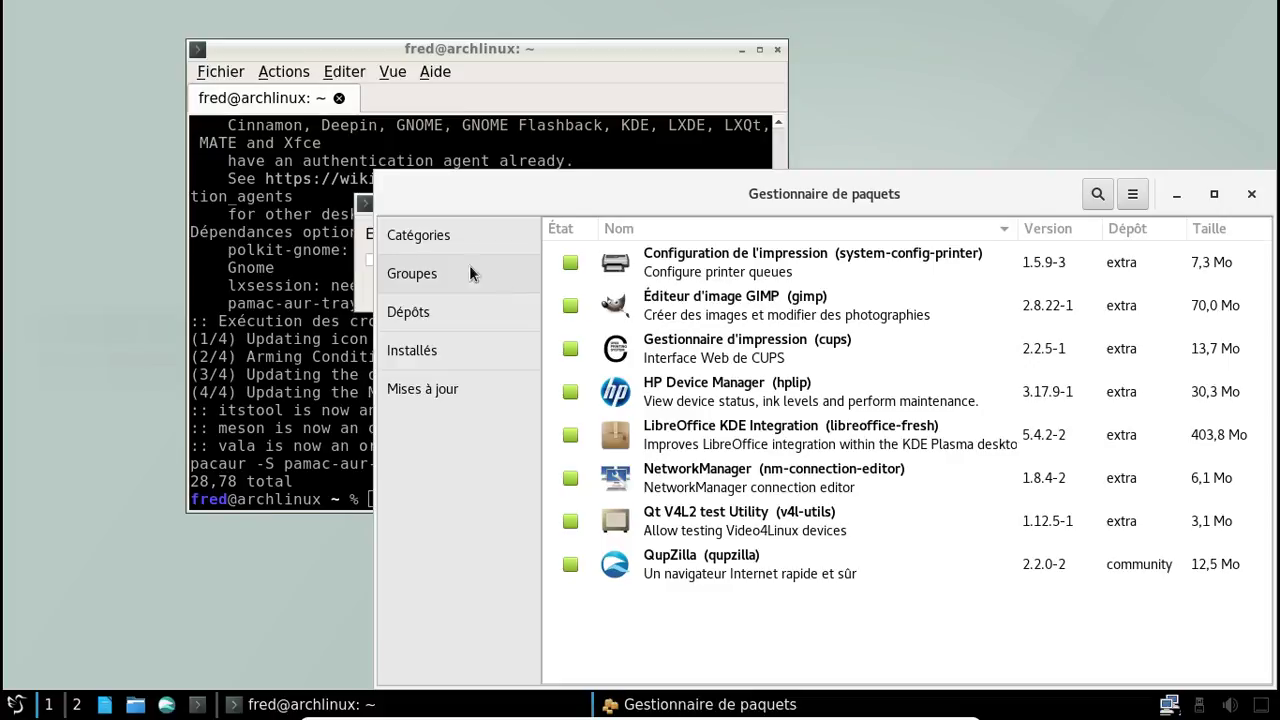
left_click(364, 281)
left_click(488, 289)
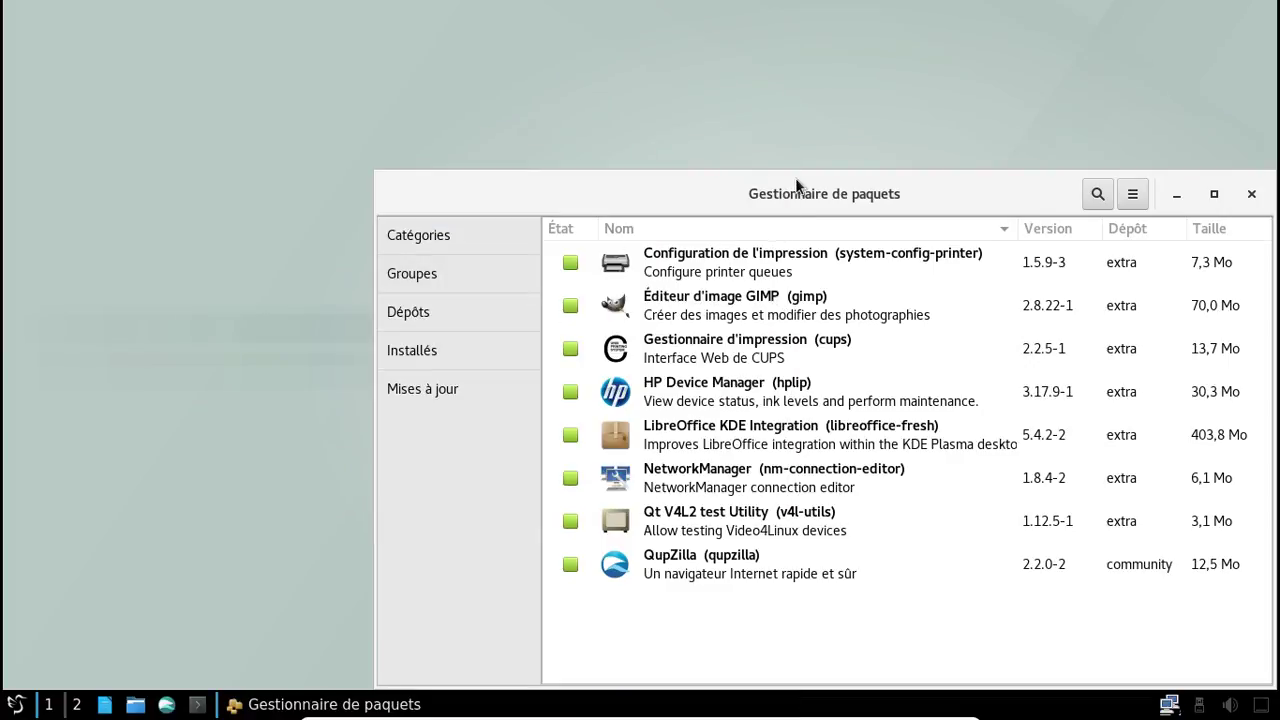
left_click_drag(789, 180, 575, 98)
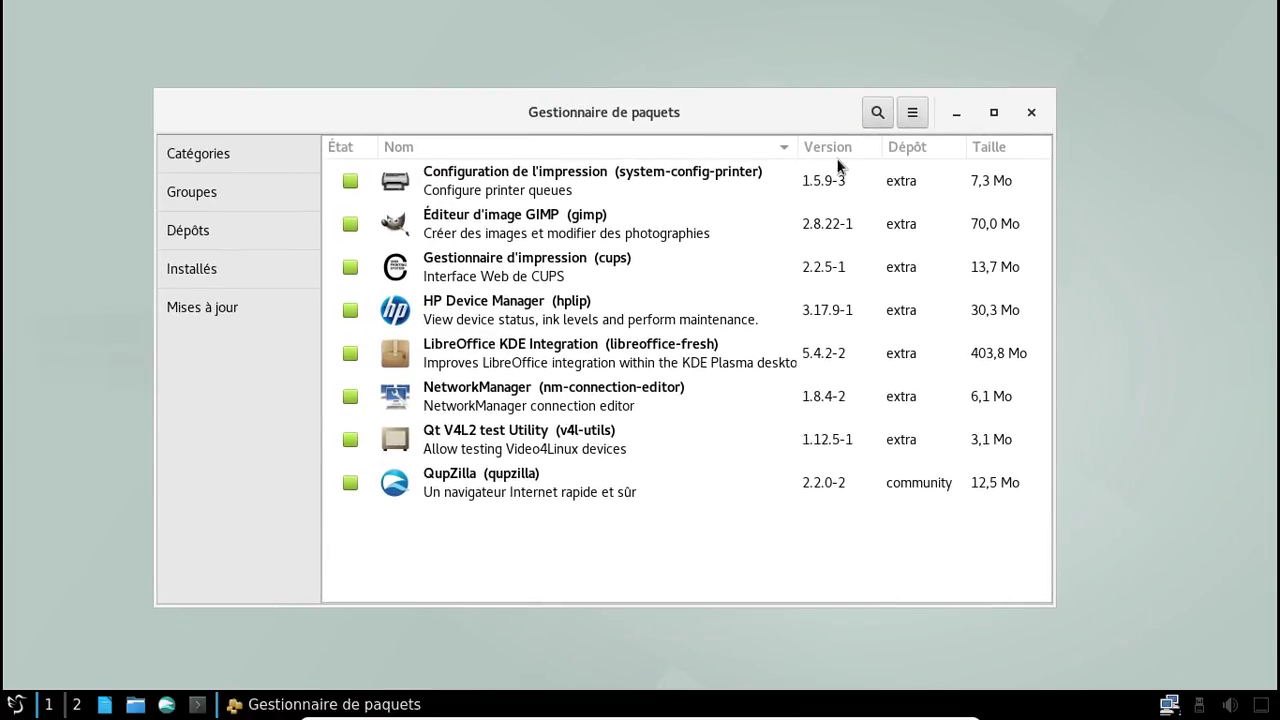
Step: Open the package manager's preferences, authenticating with the root password
left_click(913, 116)
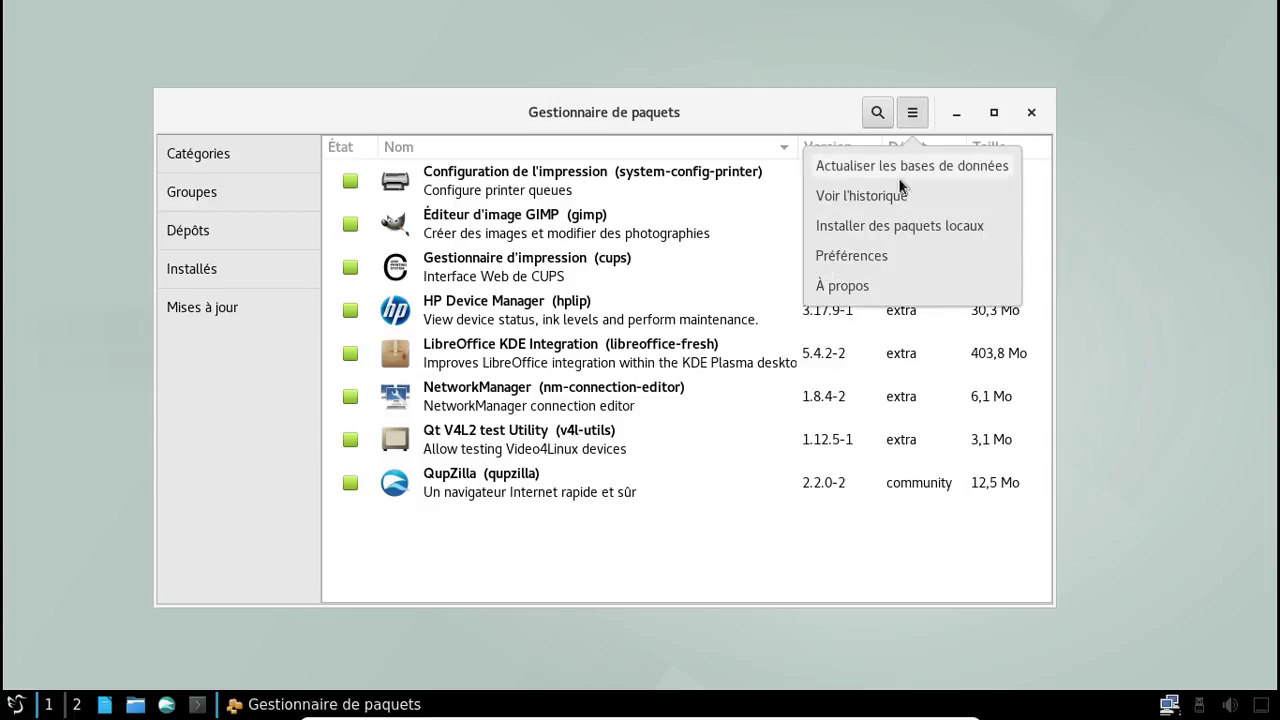
left_click(868, 260)
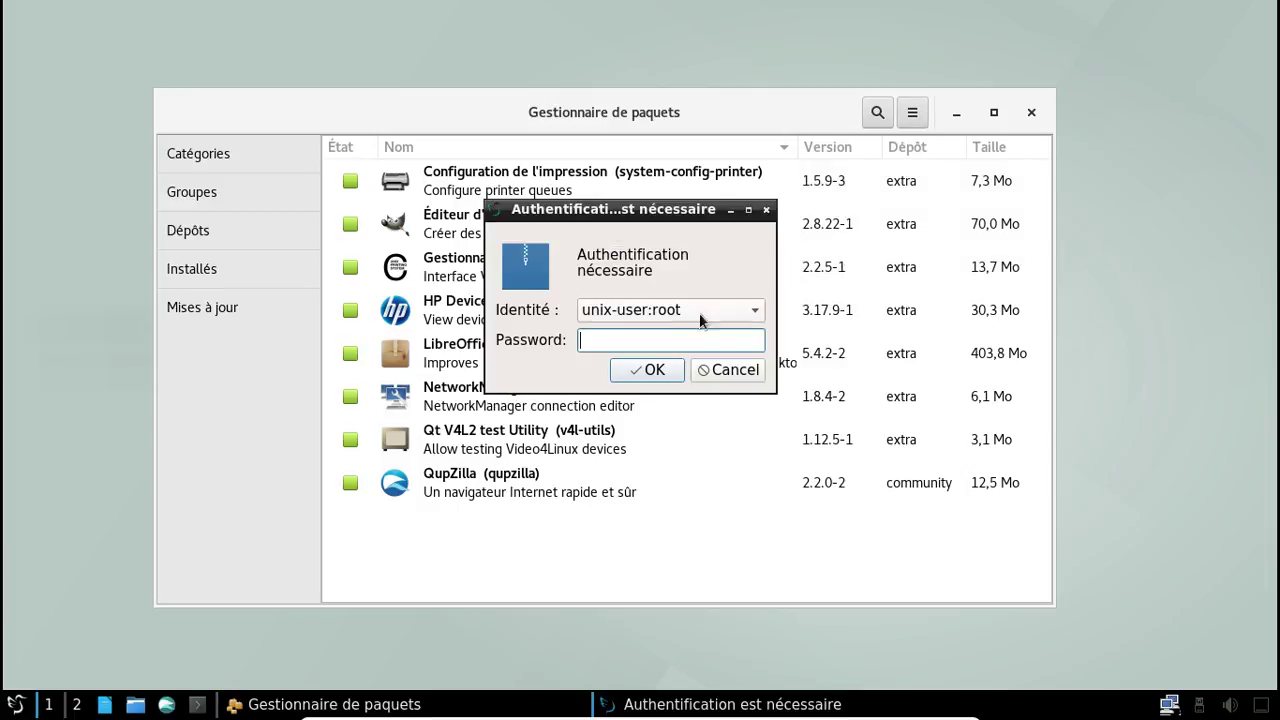
type("********")
key("Return")
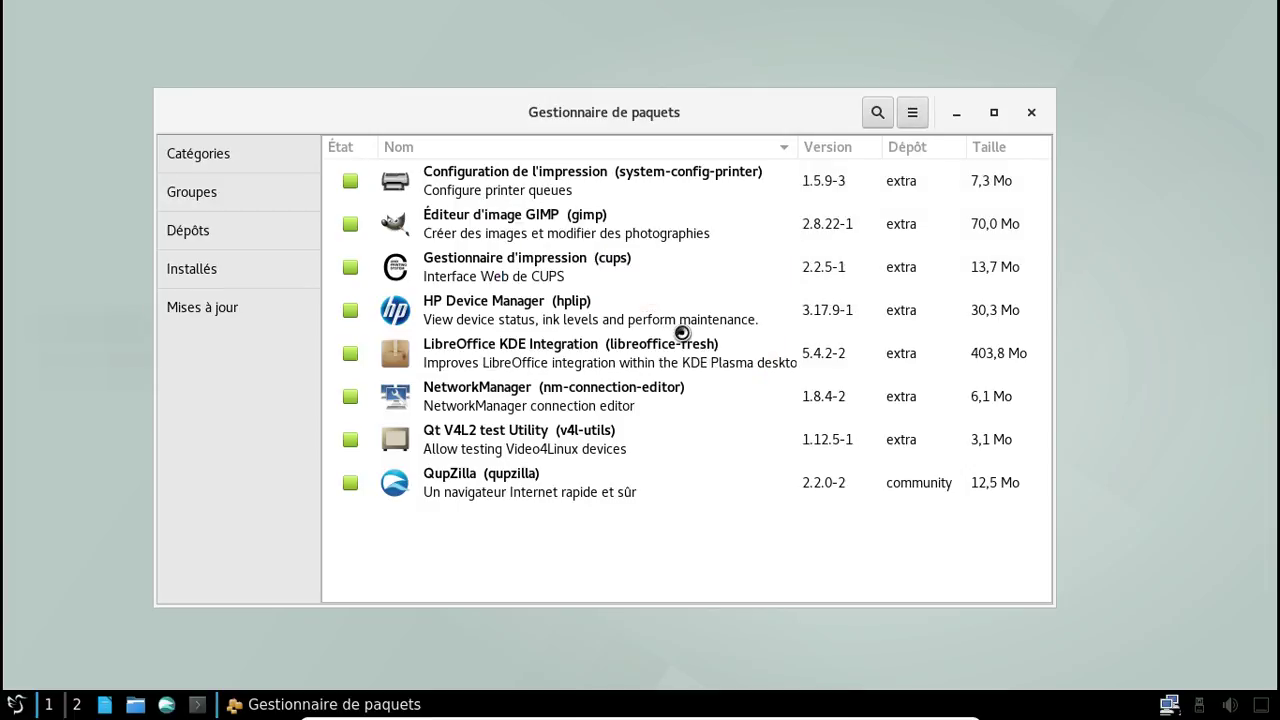
Step: Enable AUR support and set the build folder to the user's home folder
left_click(454, 194)
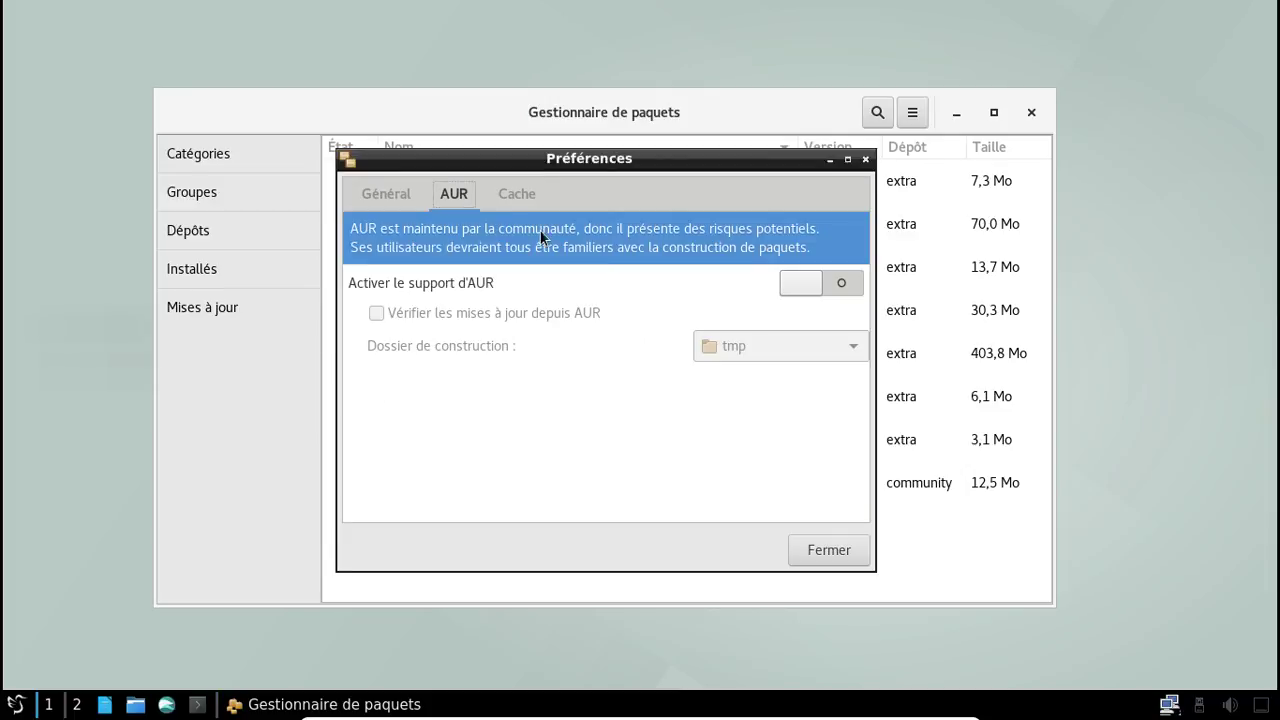
left_click(833, 282)
left_click(799, 345)
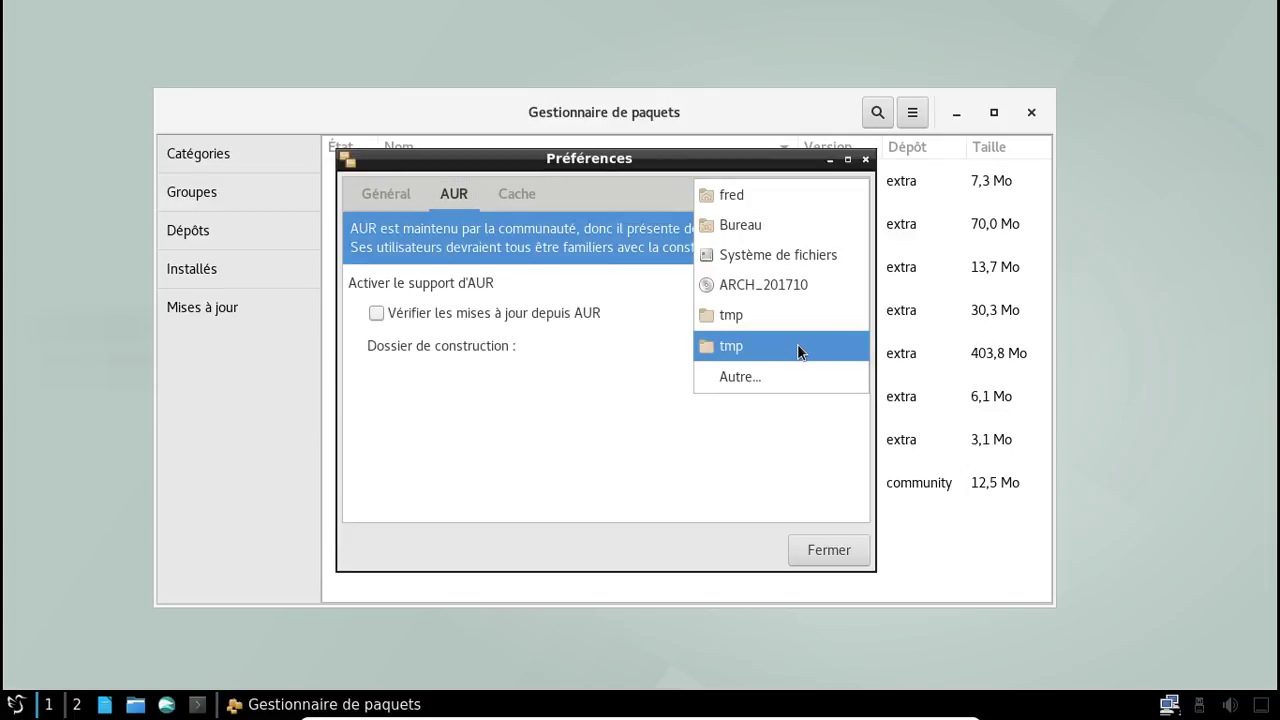
left_click(761, 200)
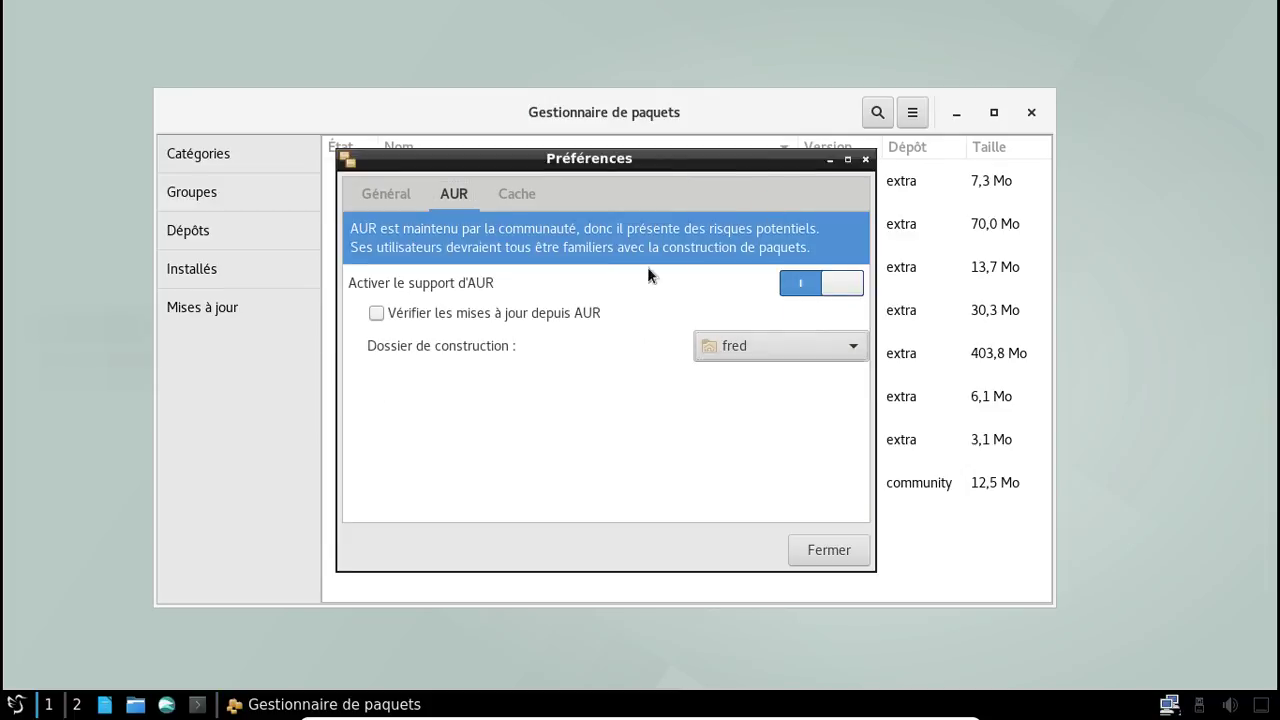
Step: Enable the removal of unneeded dependencies in the general settings, and close the preferences
left_click(512, 193)
left_click(385, 196)
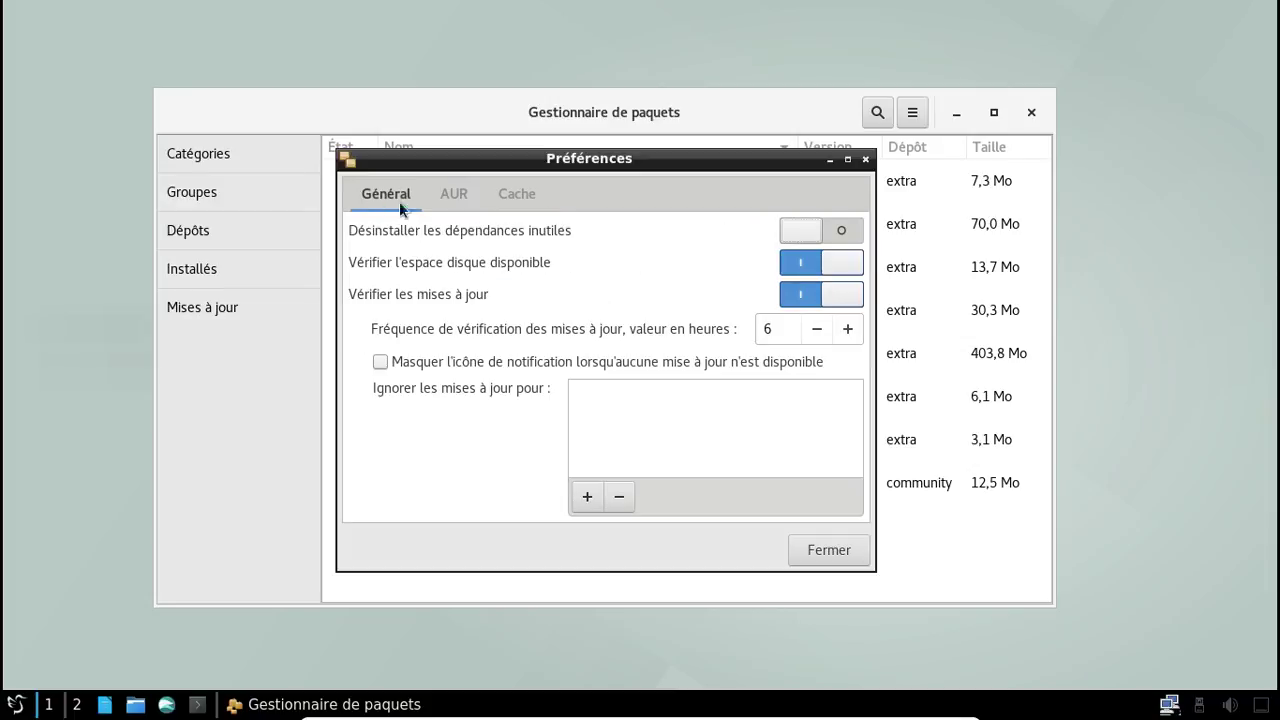
left_click(810, 232)
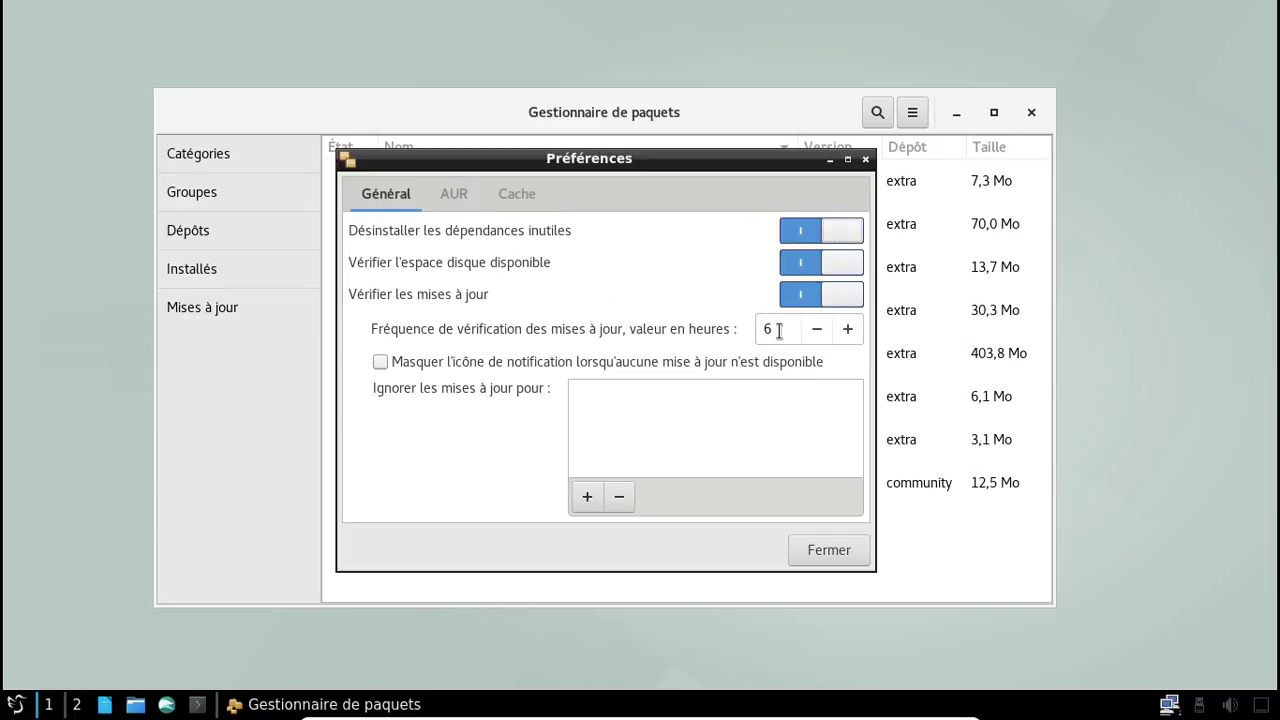
left_click_drag(777, 331, 737, 331)
left_click(811, 550)
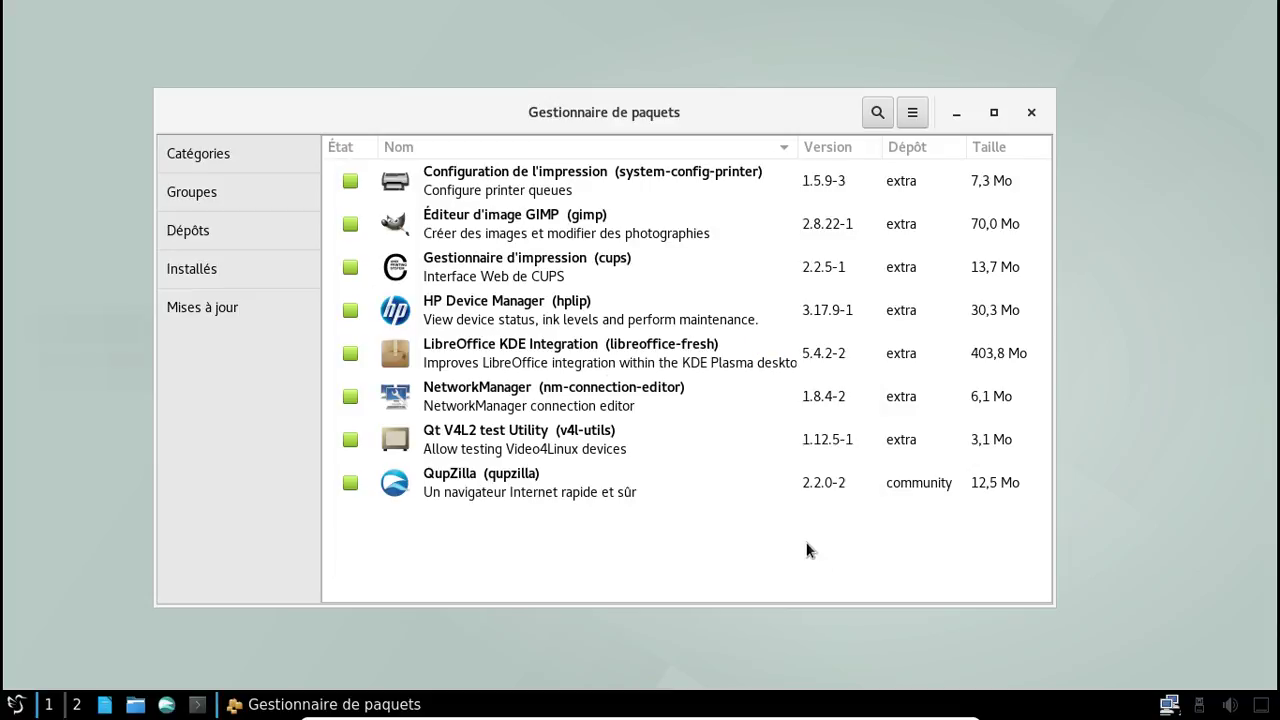
Step: Check for available package updates, view the About information for Pamac, and close it
left_click(229, 307)
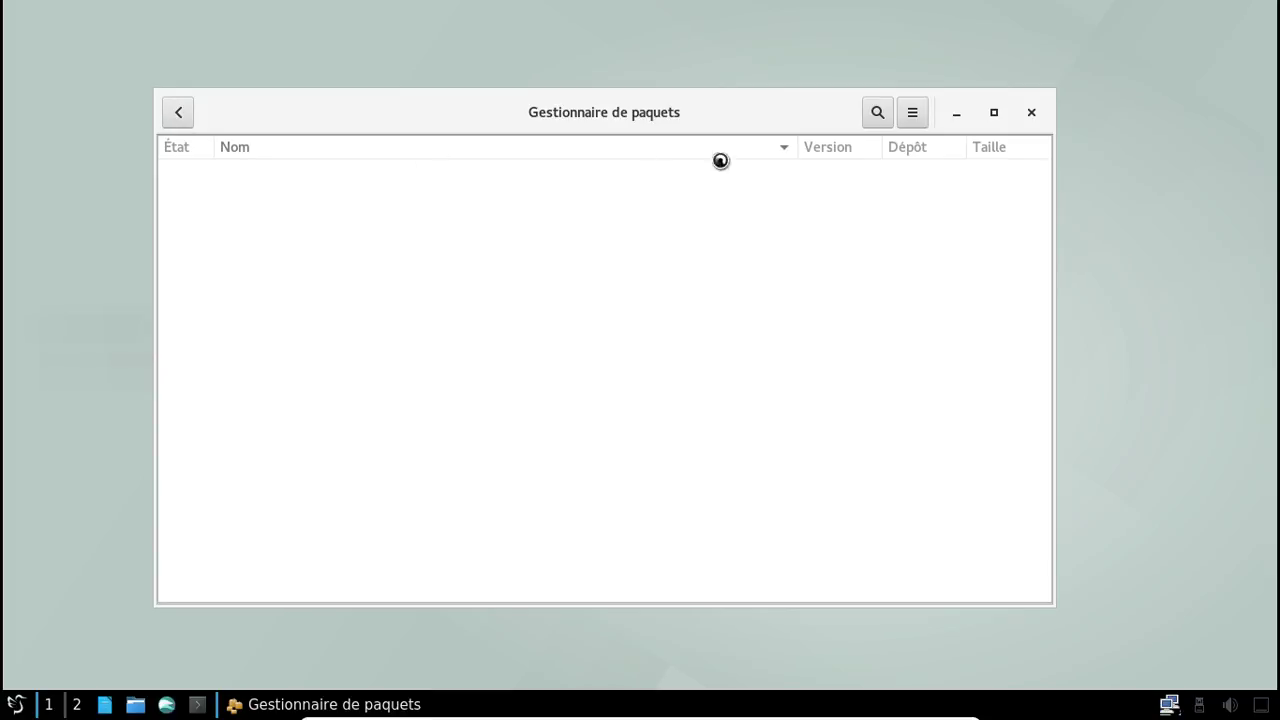
left_click(911, 113)
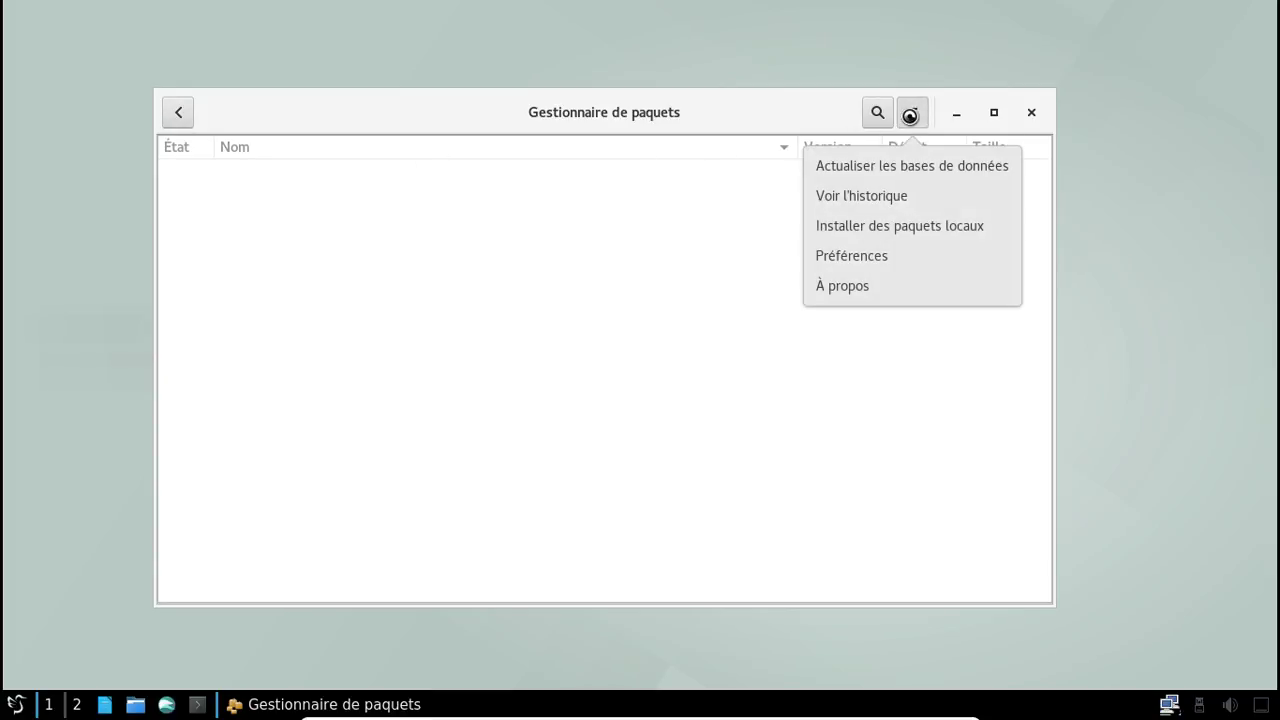
left_click(854, 288)
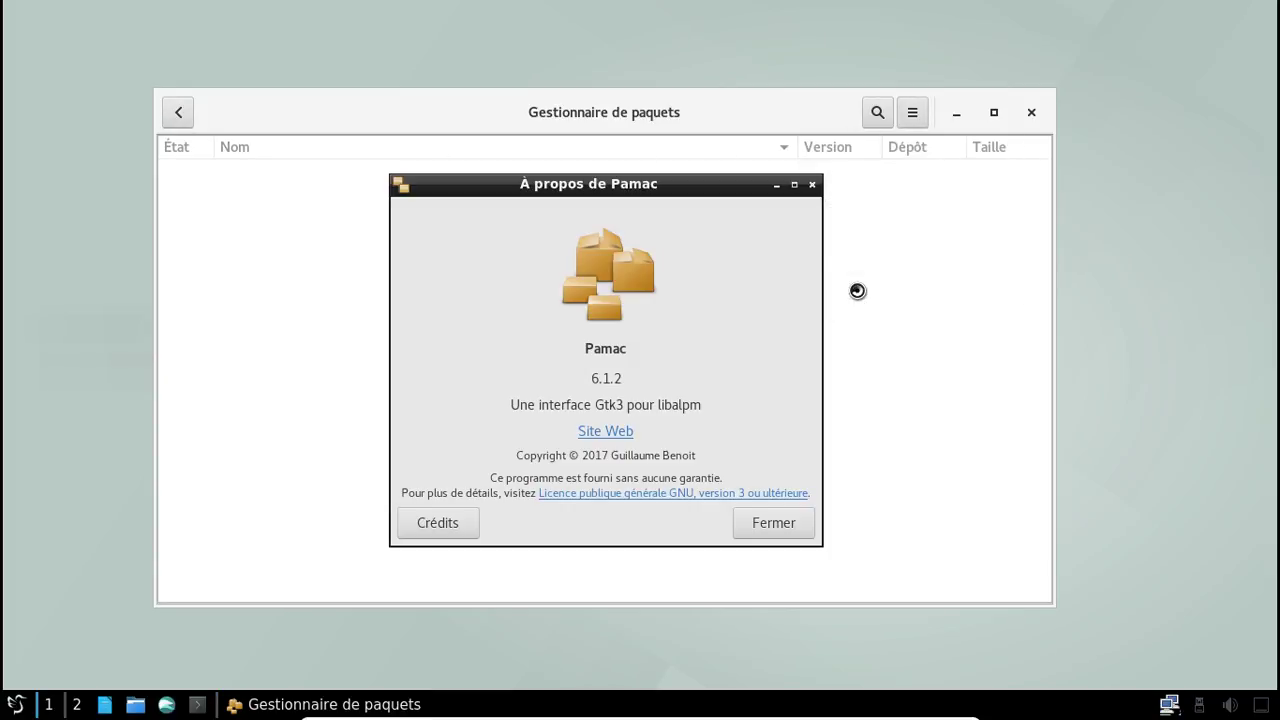
left_click(812, 184)
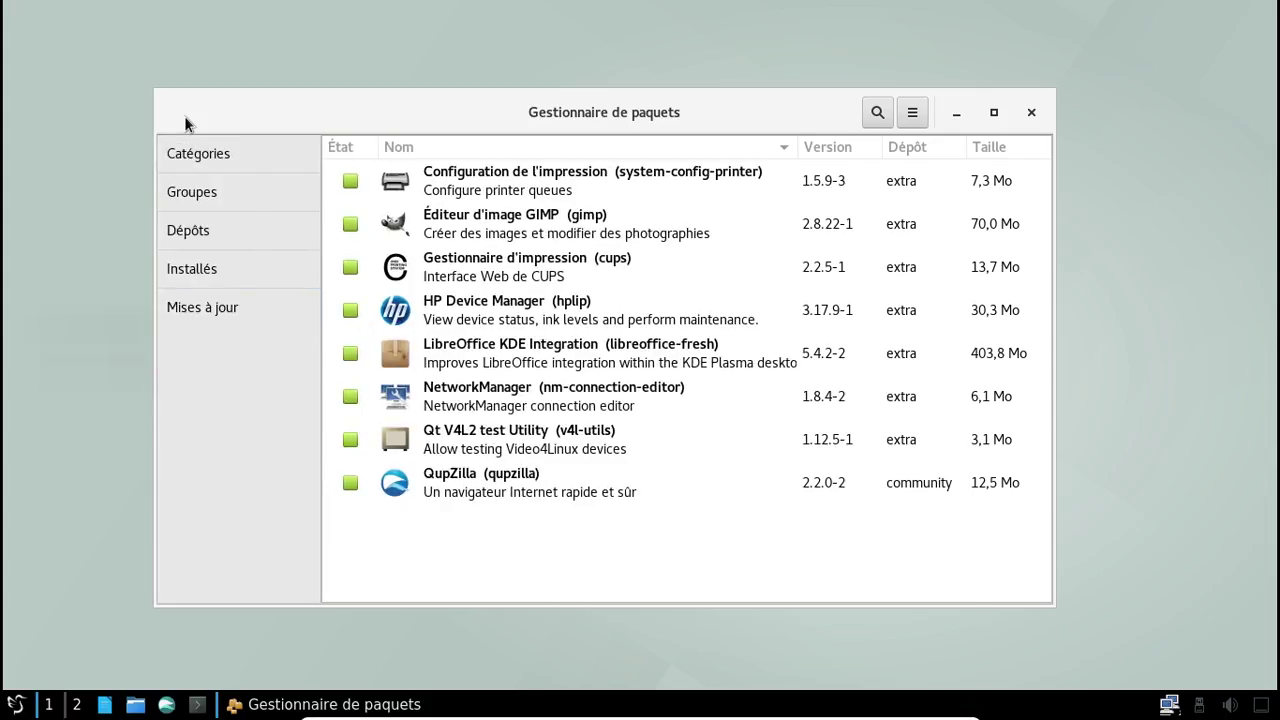
Step: Uninstall the orphaned packages itstool, meson and vala, confirming the transaction, and return to the main package list
left_click(222, 262)
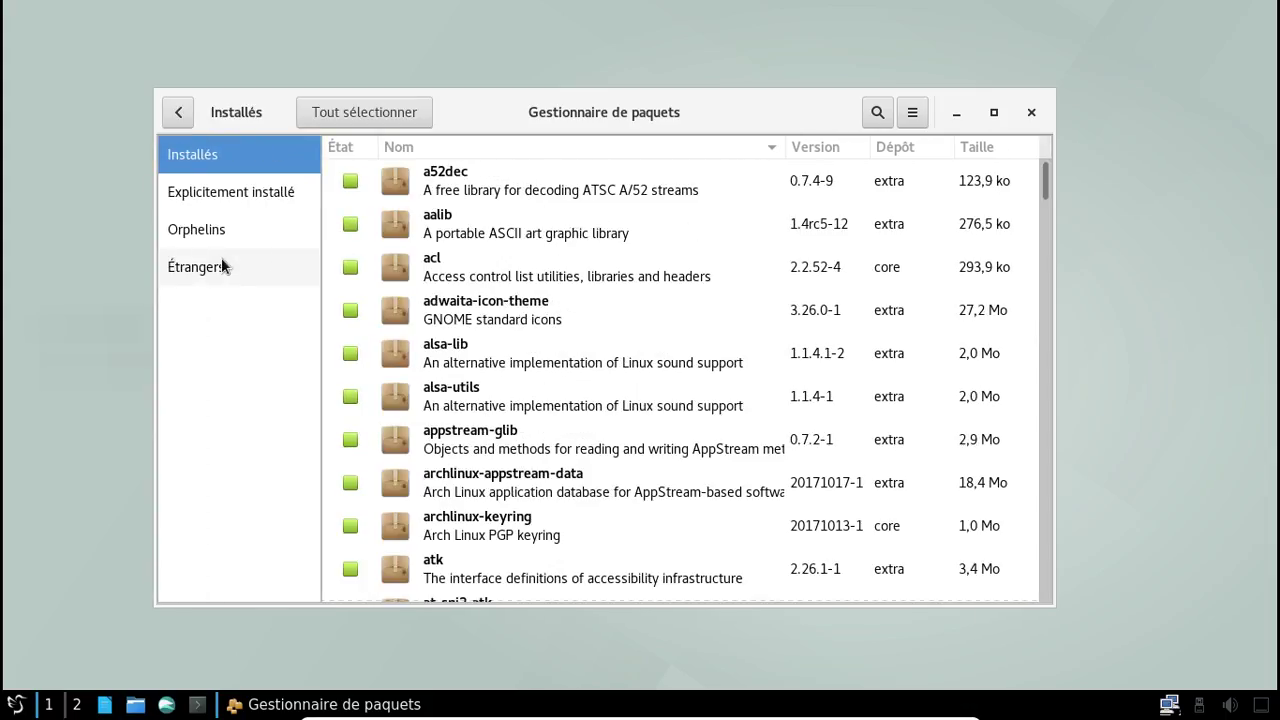
left_click(218, 233)
left_click(352, 182)
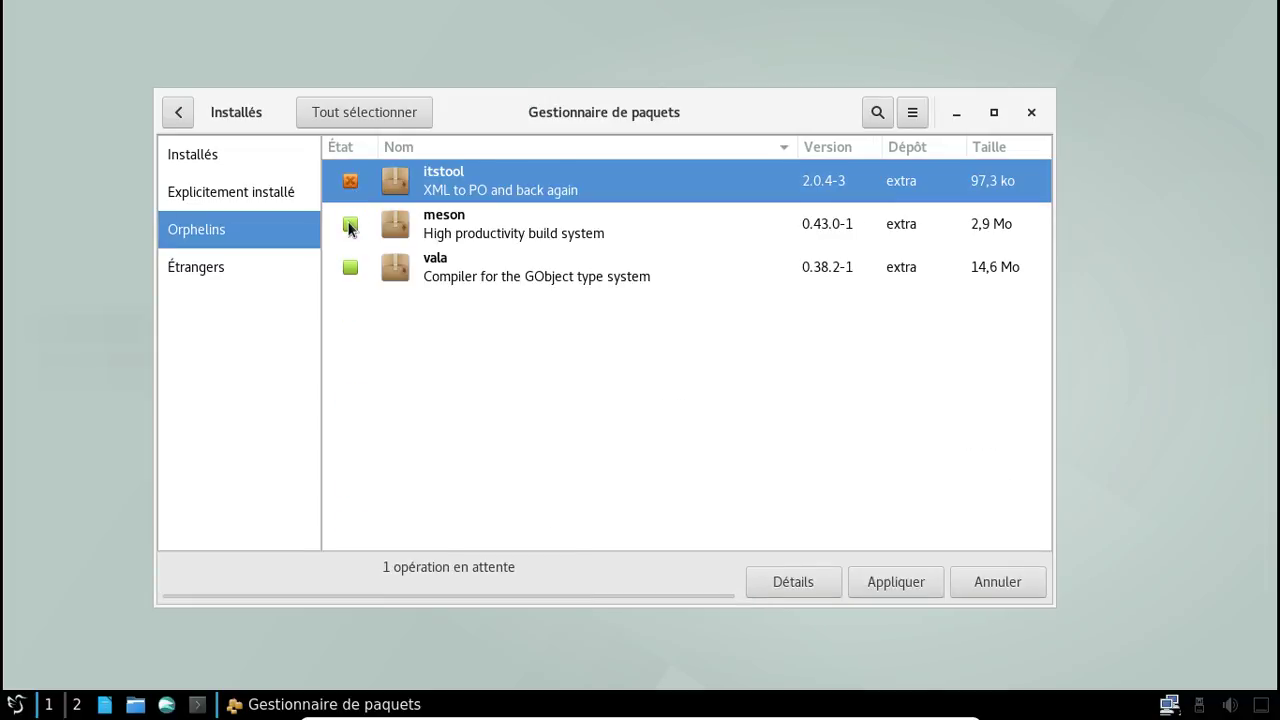
left_click(350, 224)
left_click(350, 266)
left_click(884, 586)
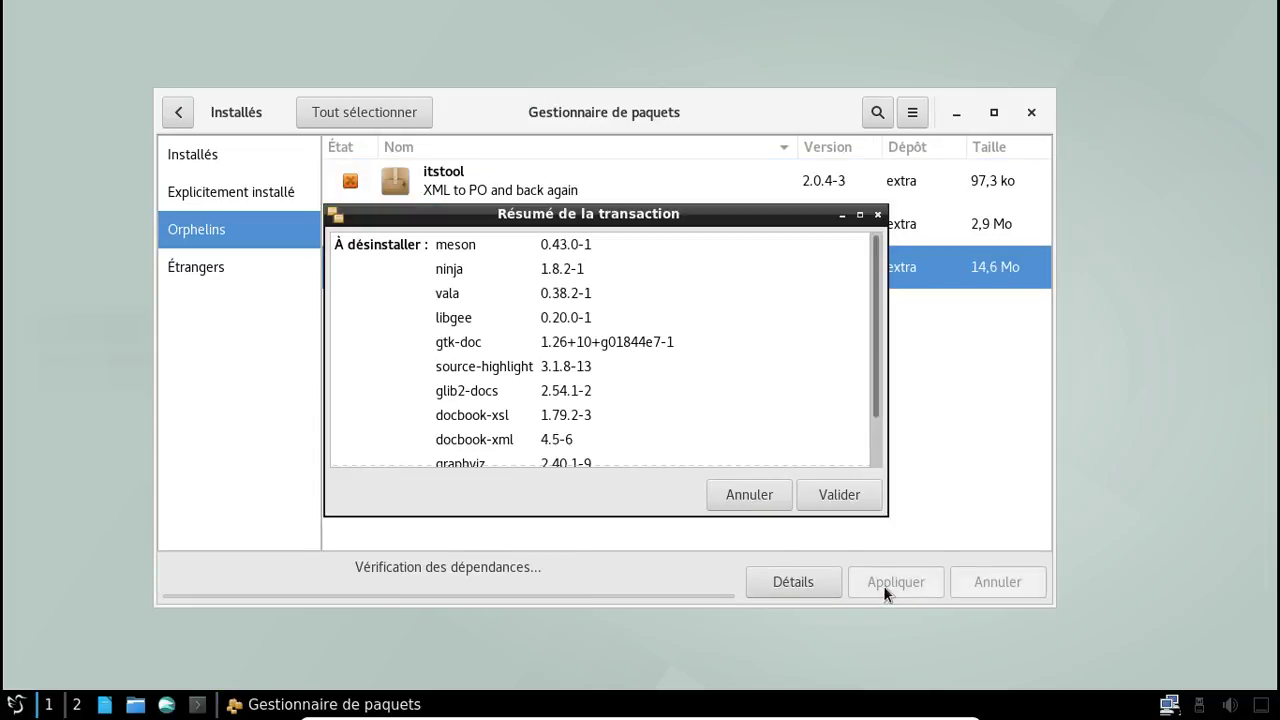
left_click(838, 495)
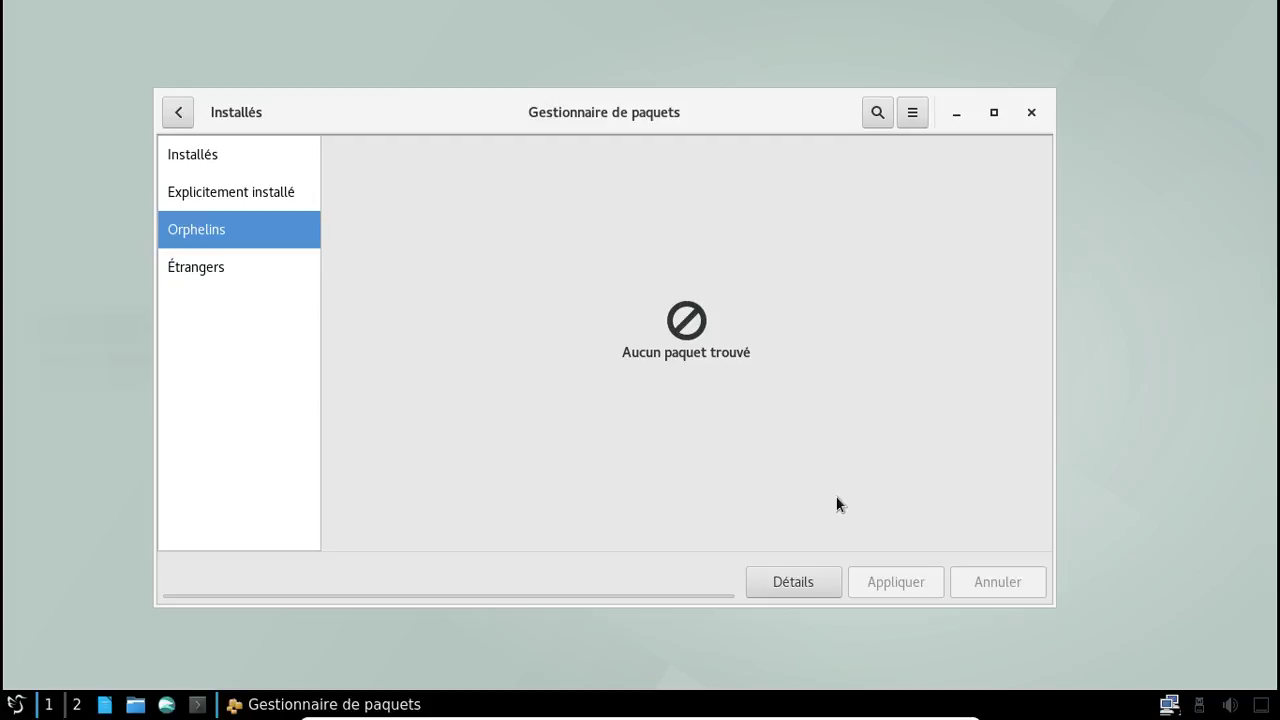
left_click(178, 112)
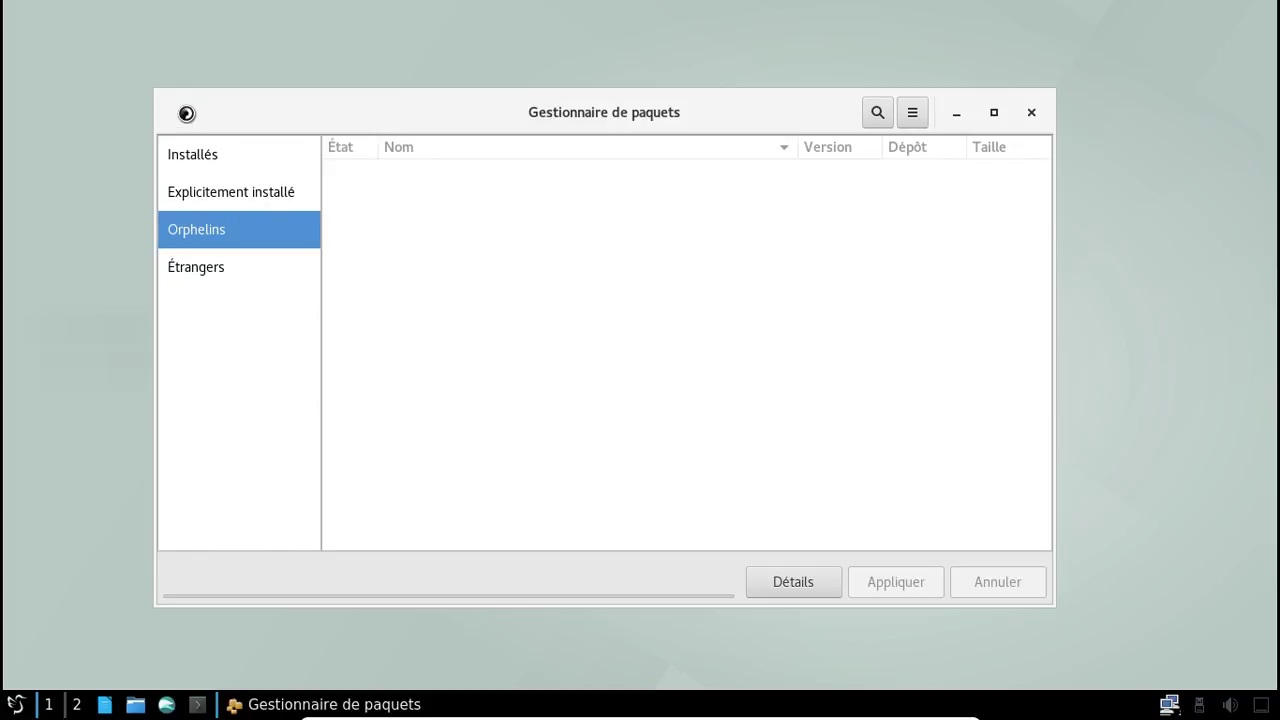
Step: Search for "cantata" and "mpd", and mark the cantata and mpd packages for installation
left_click(877, 113)
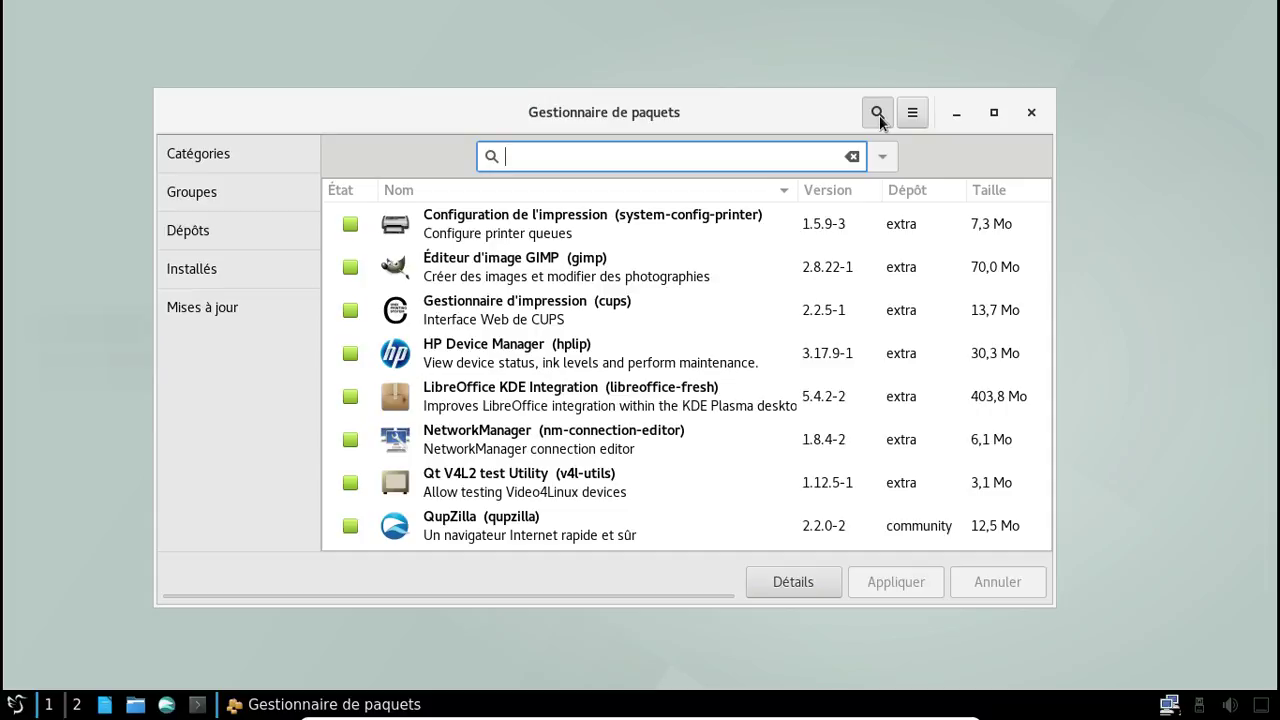
type("cantata")
left_click(350, 224)
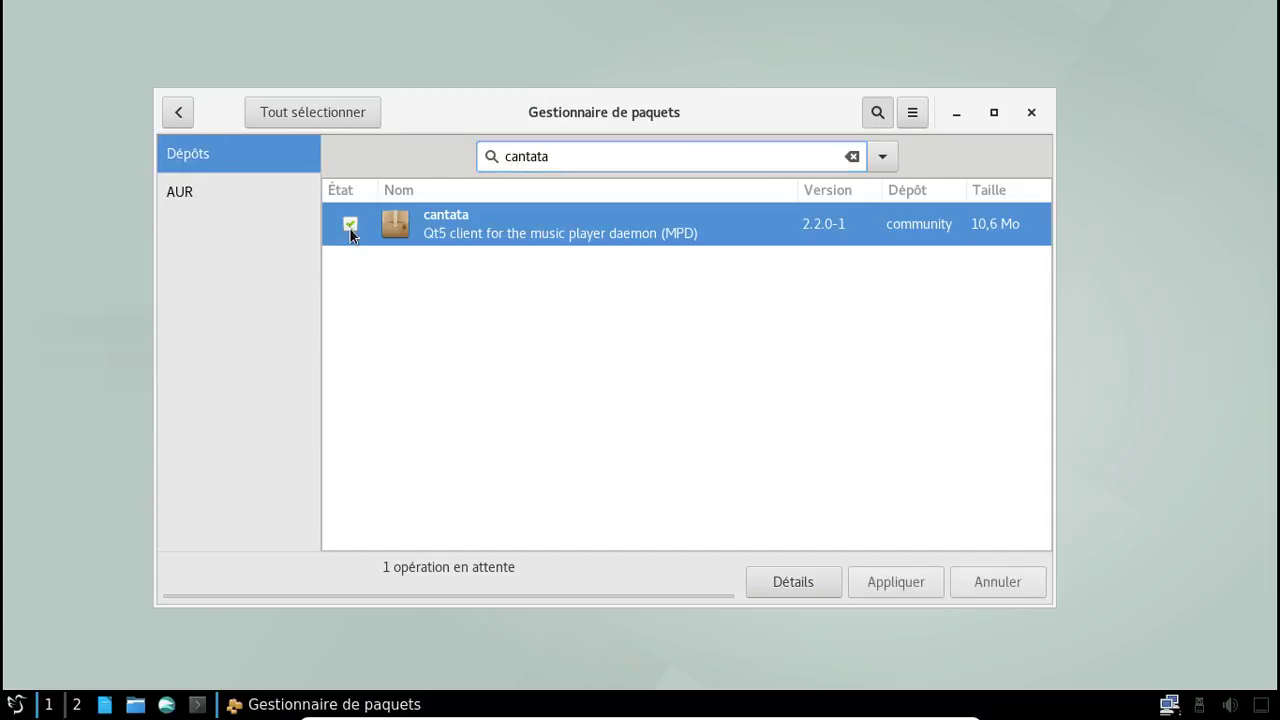
double_click(494, 157)
key("BackSpace")
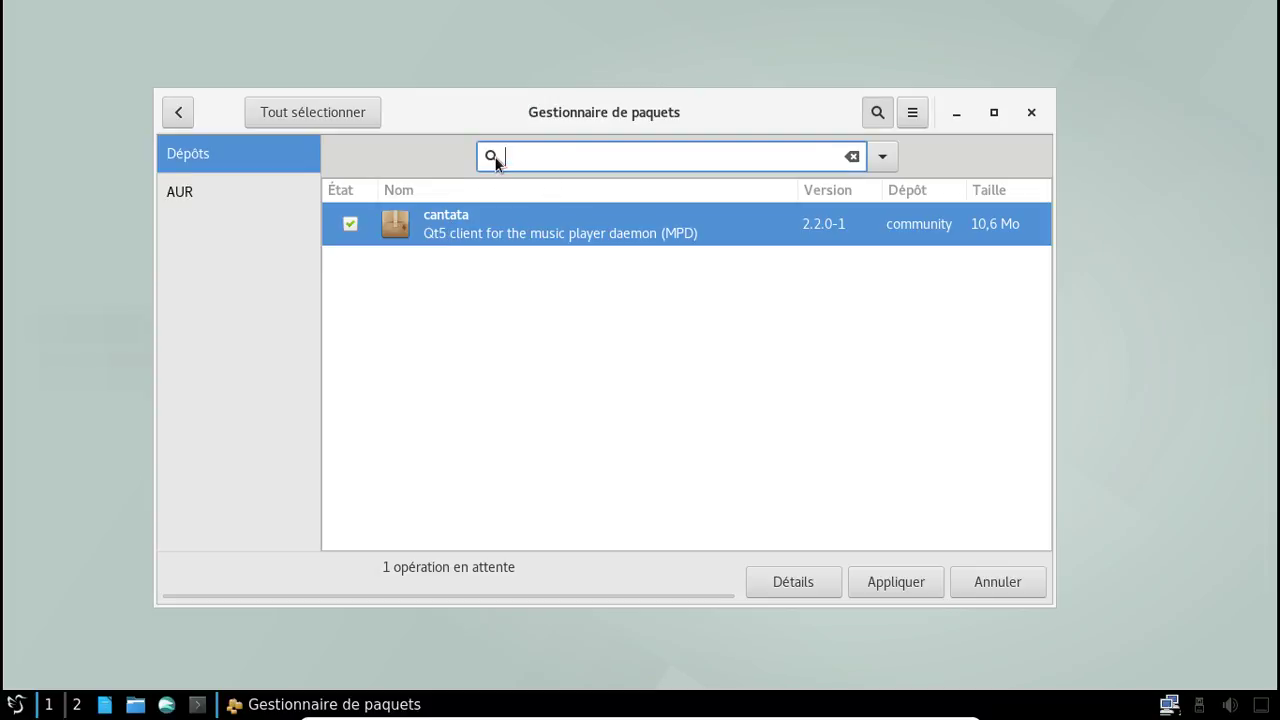
type("mpd")
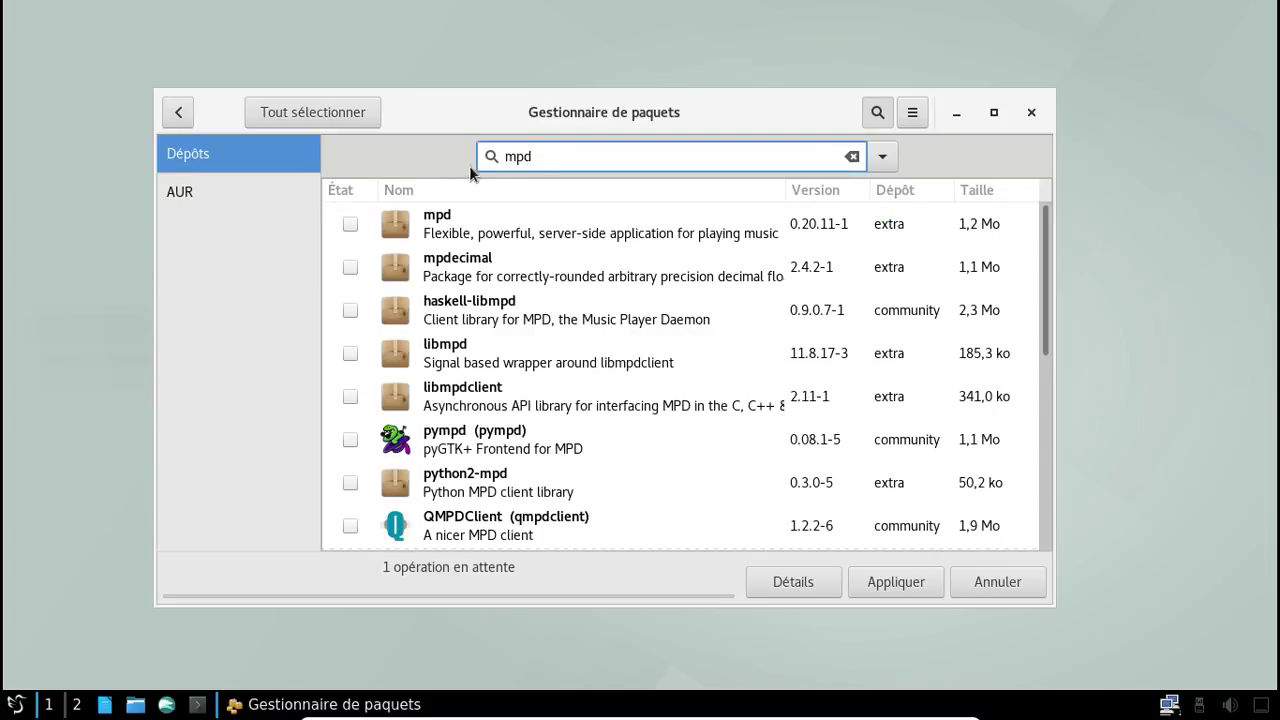
left_click(350, 224)
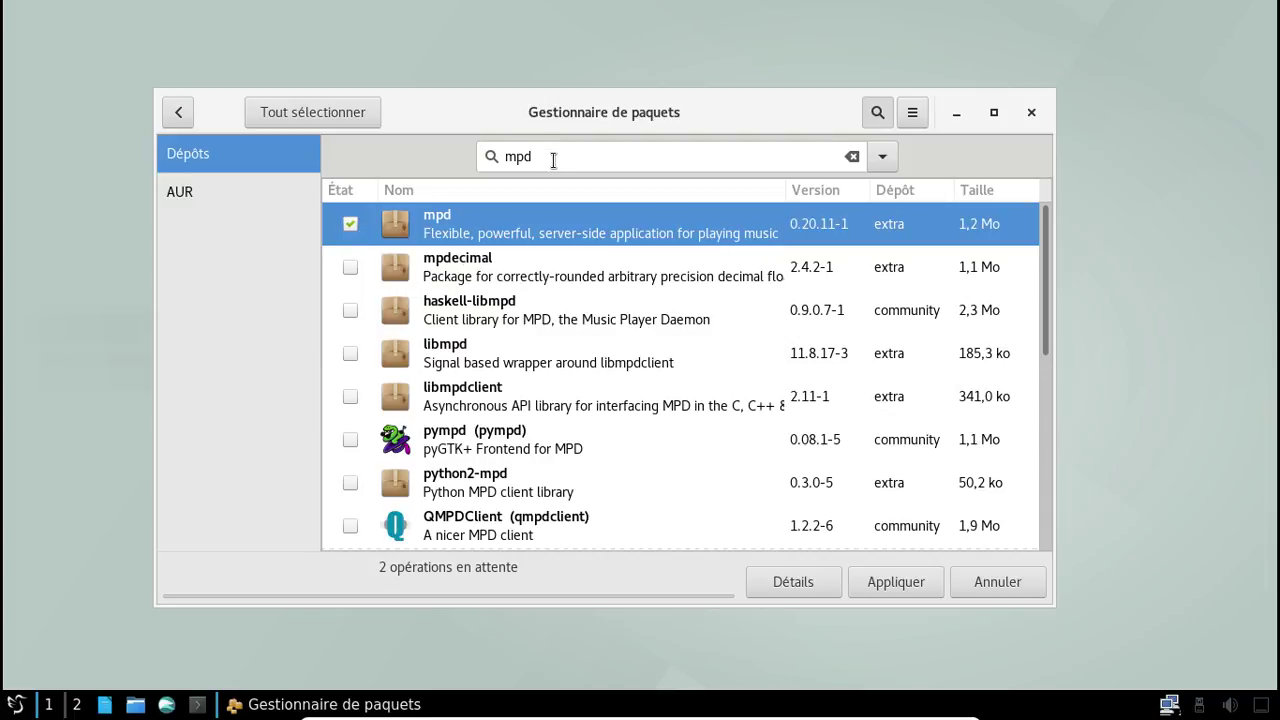
Step: Search the repositories for "calc" and mark the SpeedCrunch calculator for installation
left_click(488, 158)
key("BackSpace")
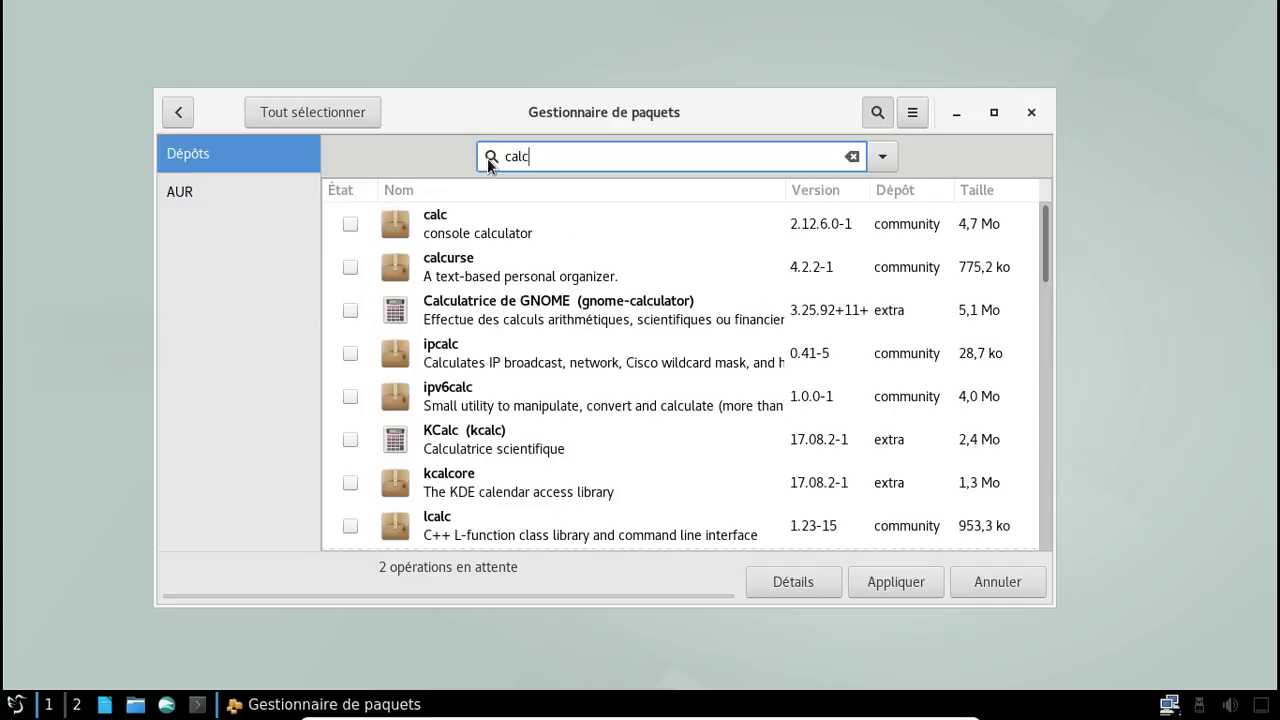
scroll(659, 262, "down", 5)
scroll(661, 274, "down", 10)
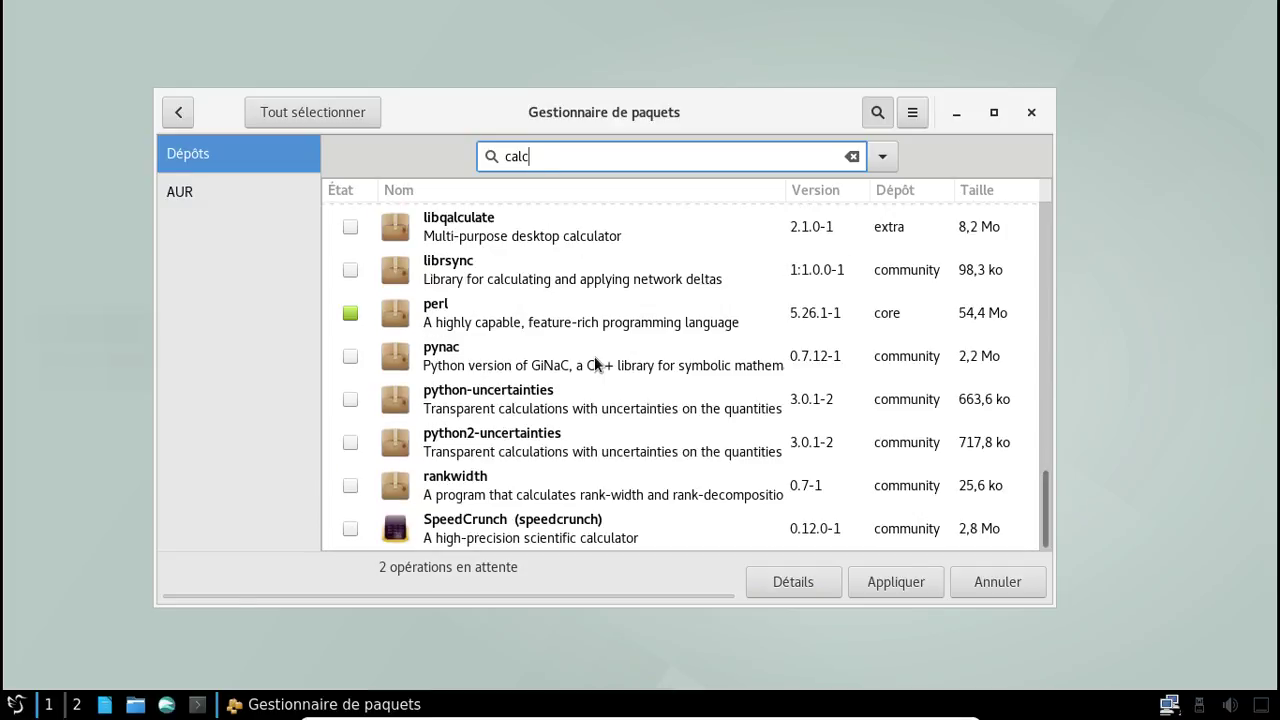
left_click(350, 528)
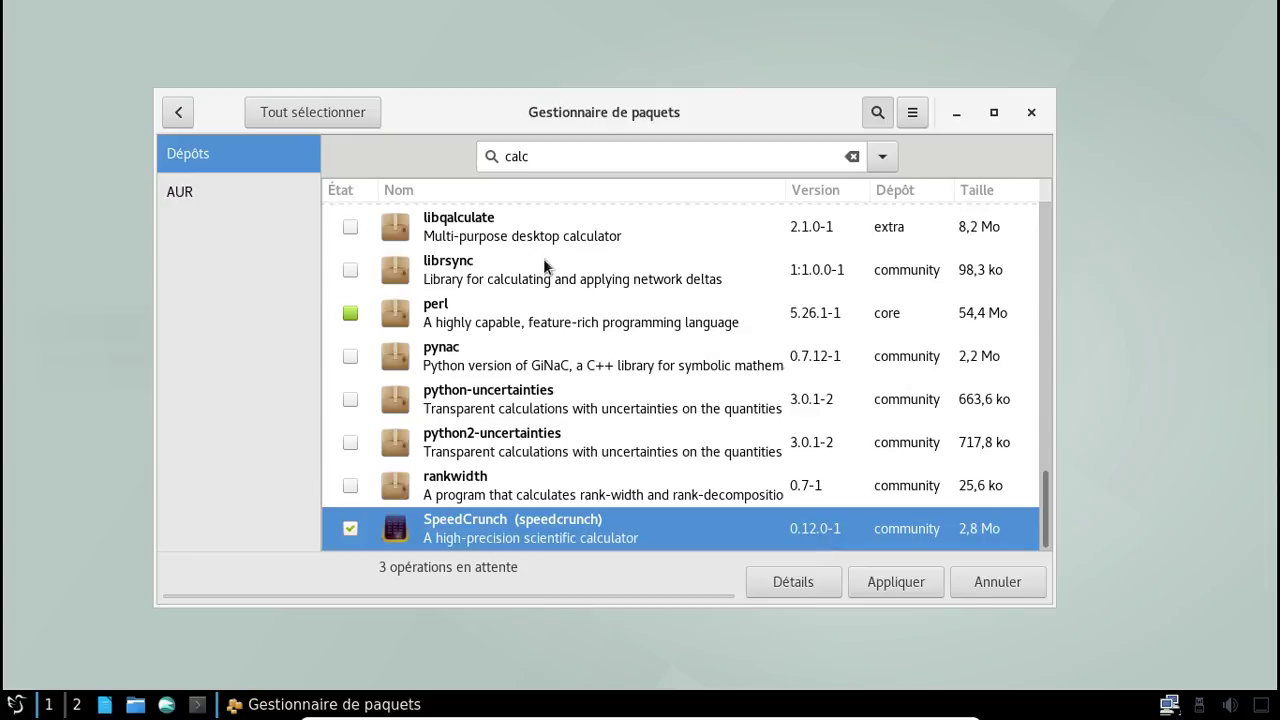
Step: Search the repositories for "note" and mark Notepadqq for installation
triple_click(549, 156)
type("not")
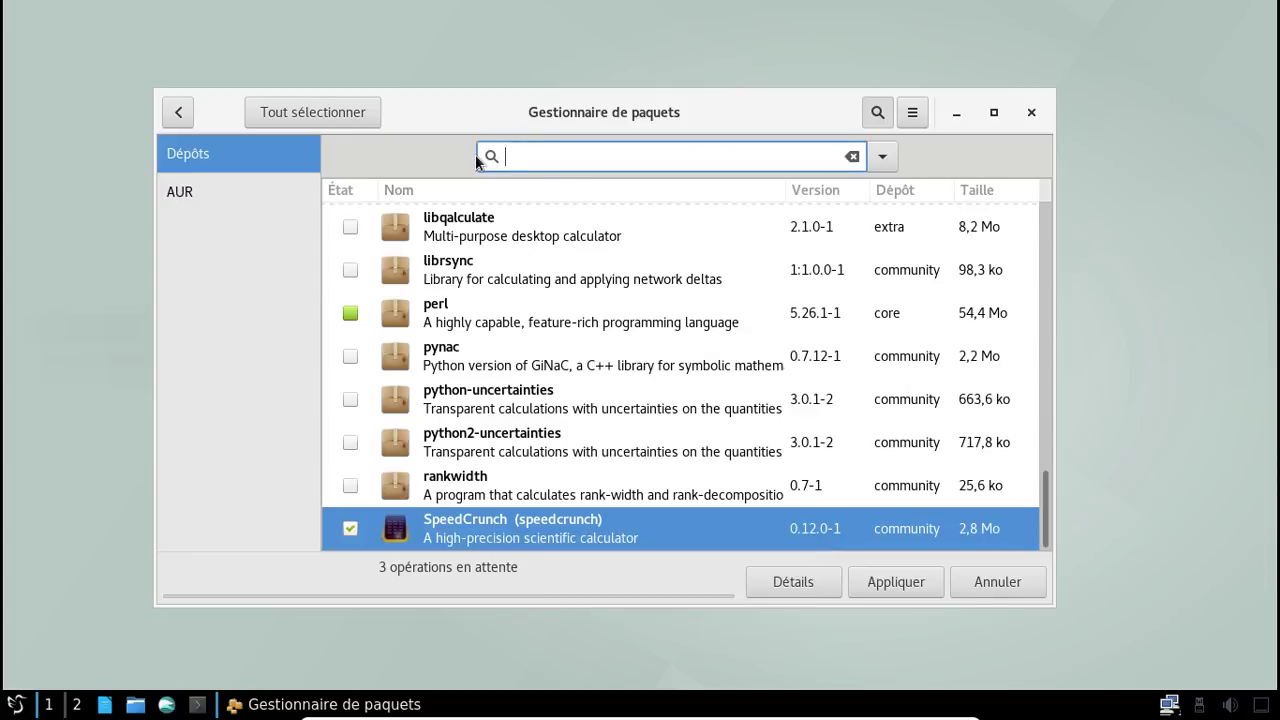
type("e")
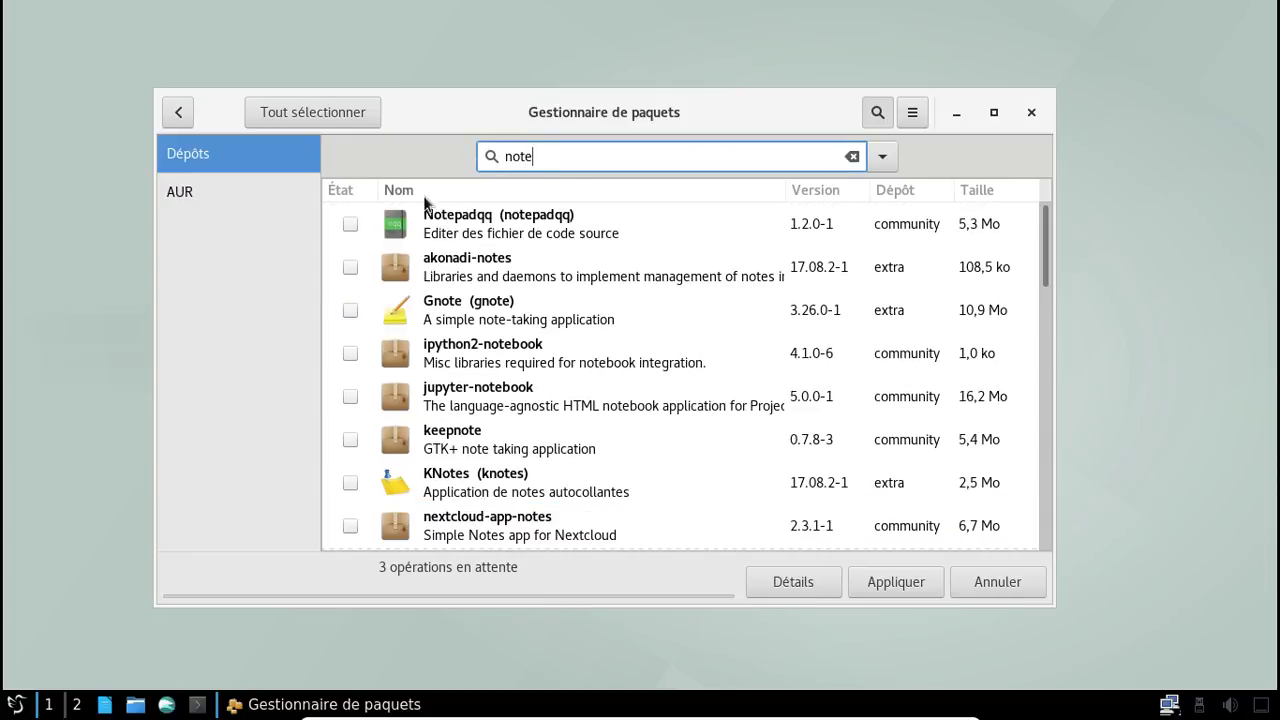
left_click(349, 225)
Step: Search for "pdf", mark qpdfview for installation, and apply all pending installations, confirming the transaction summary
triple_click(605, 156)
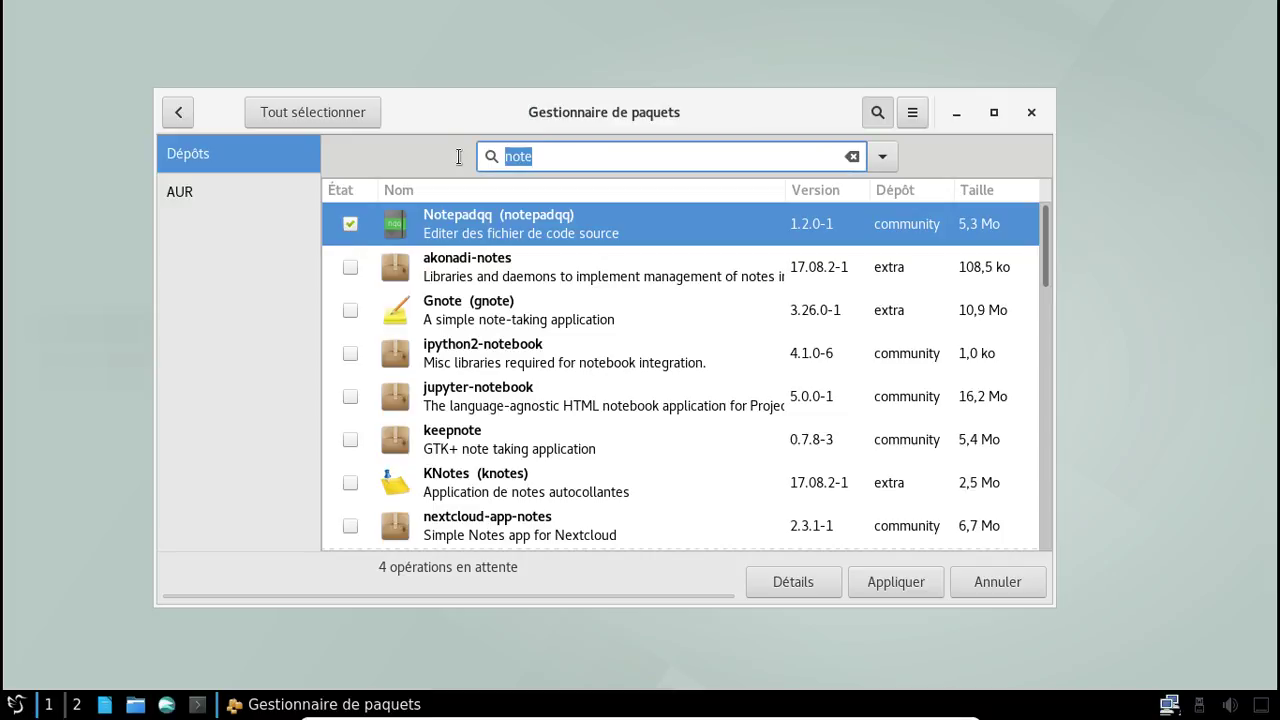
type("pdf")
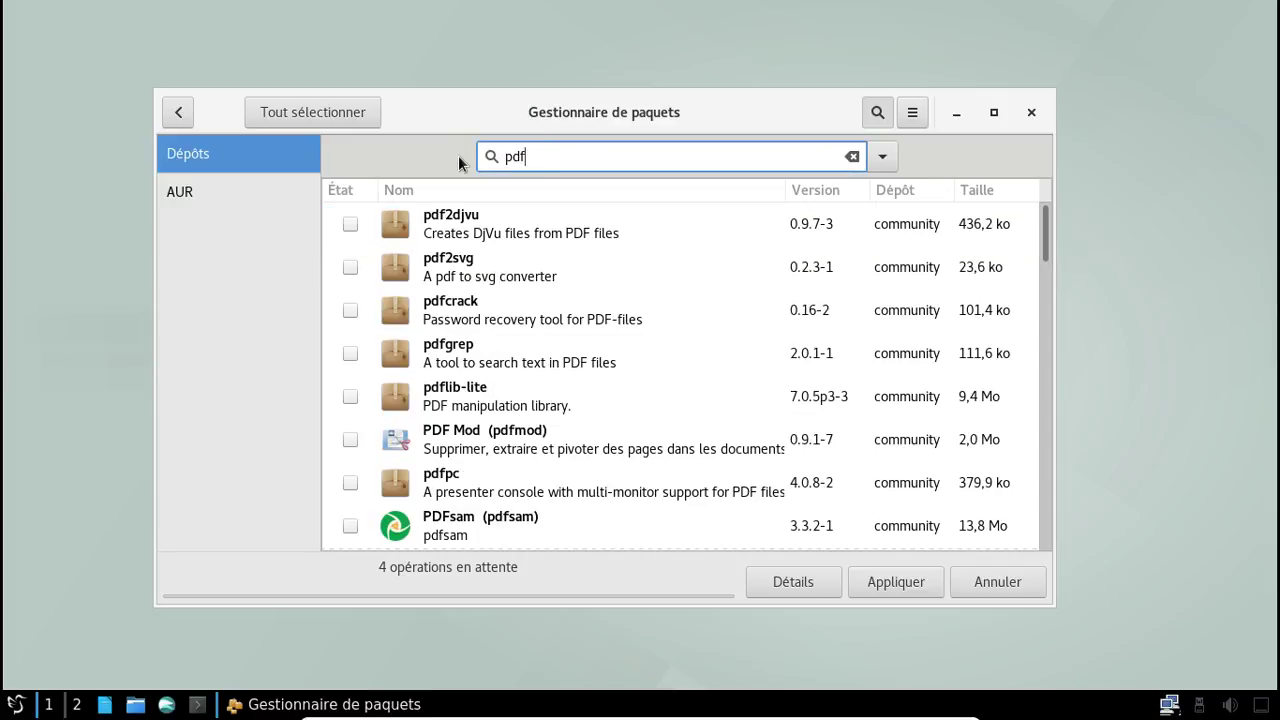
scroll(730, 368, "down", 3)
scroll(730, 374, "down", 4)
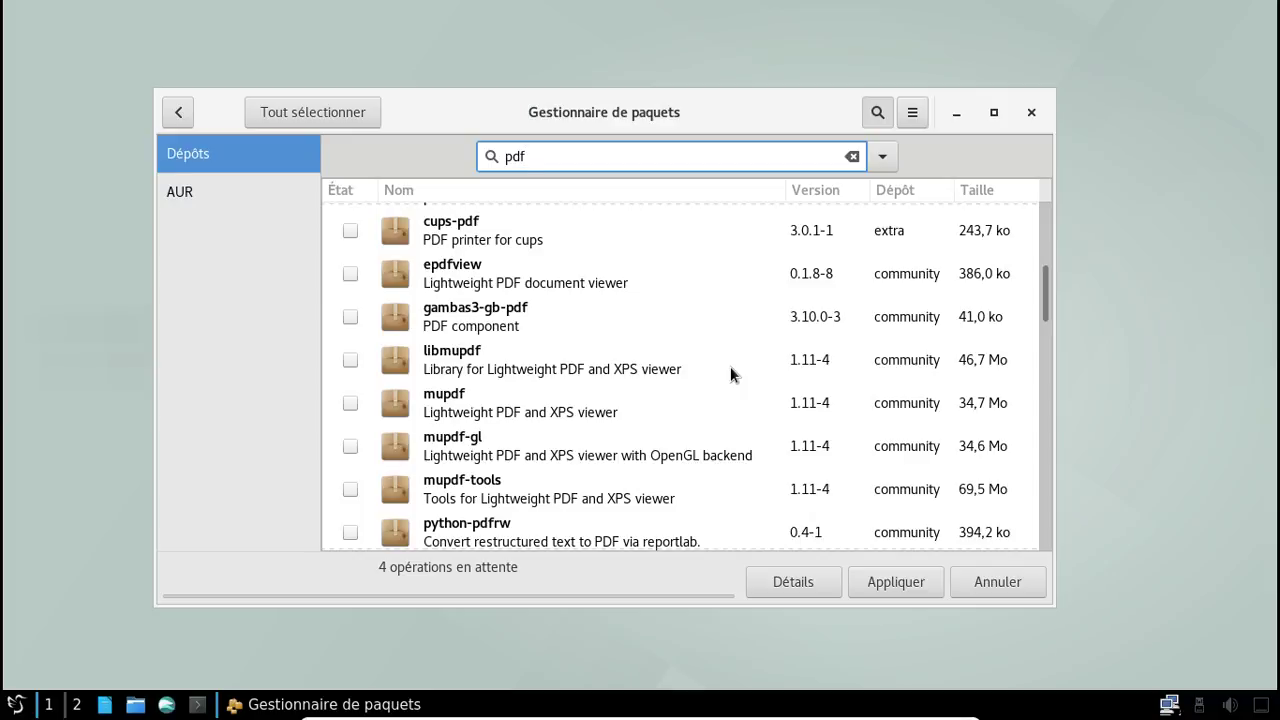
scroll(730, 370, "down", 6)
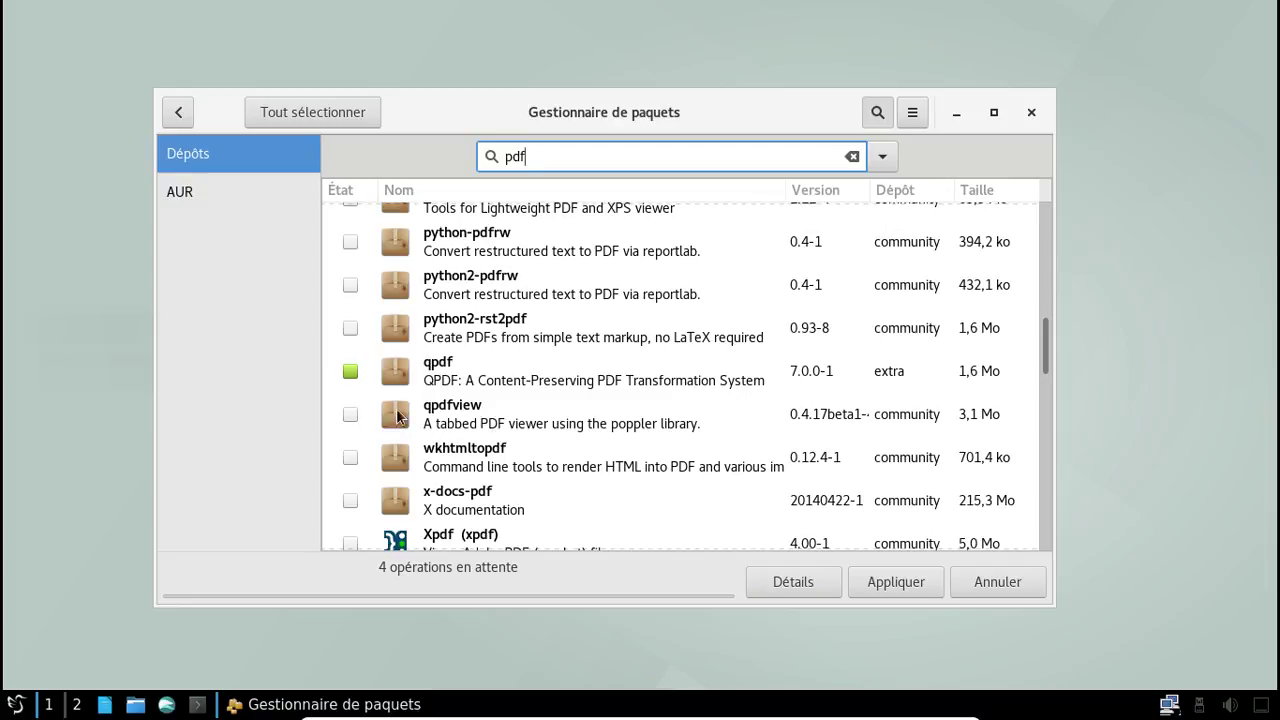
left_click(350, 414)
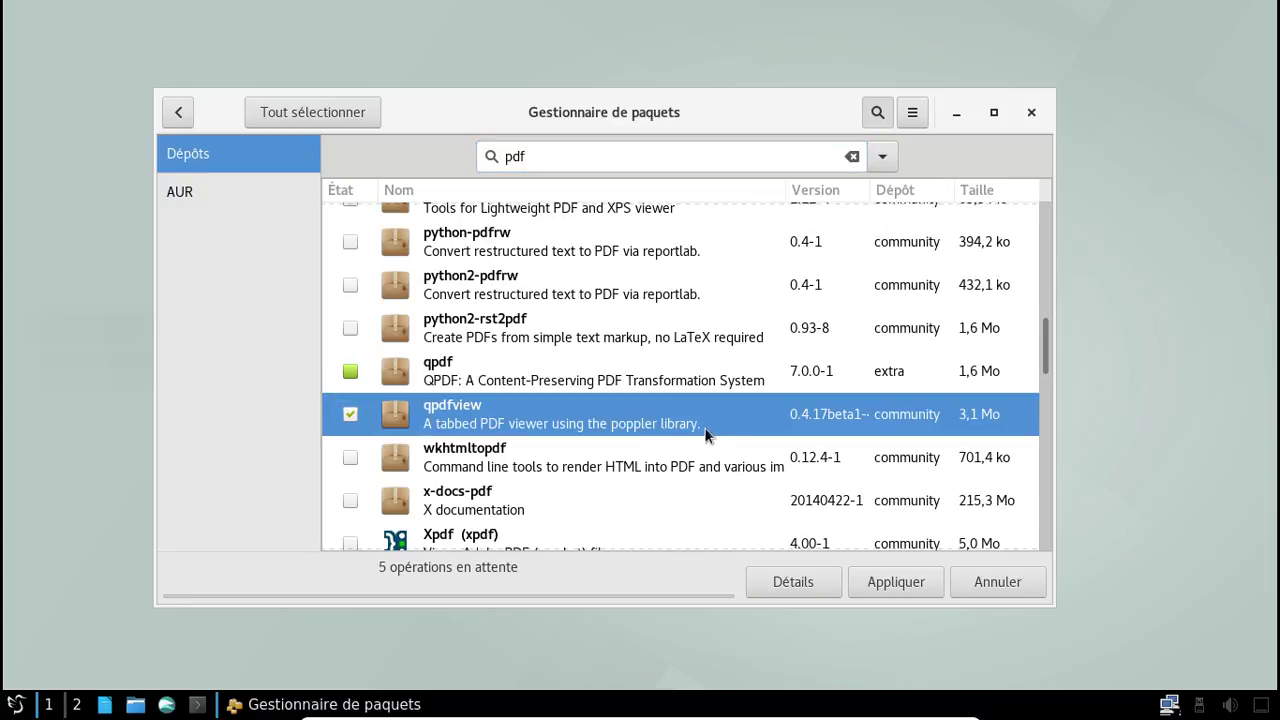
left_click(886, 578)
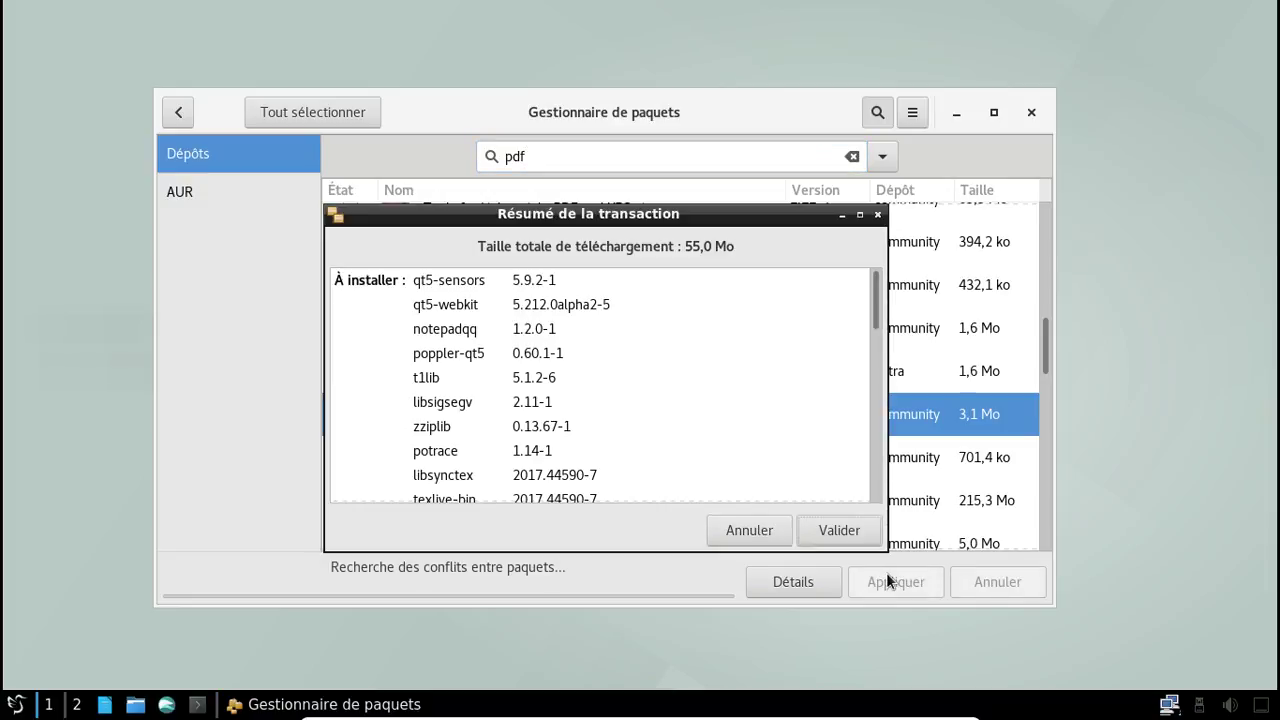
left_click(838, 530)
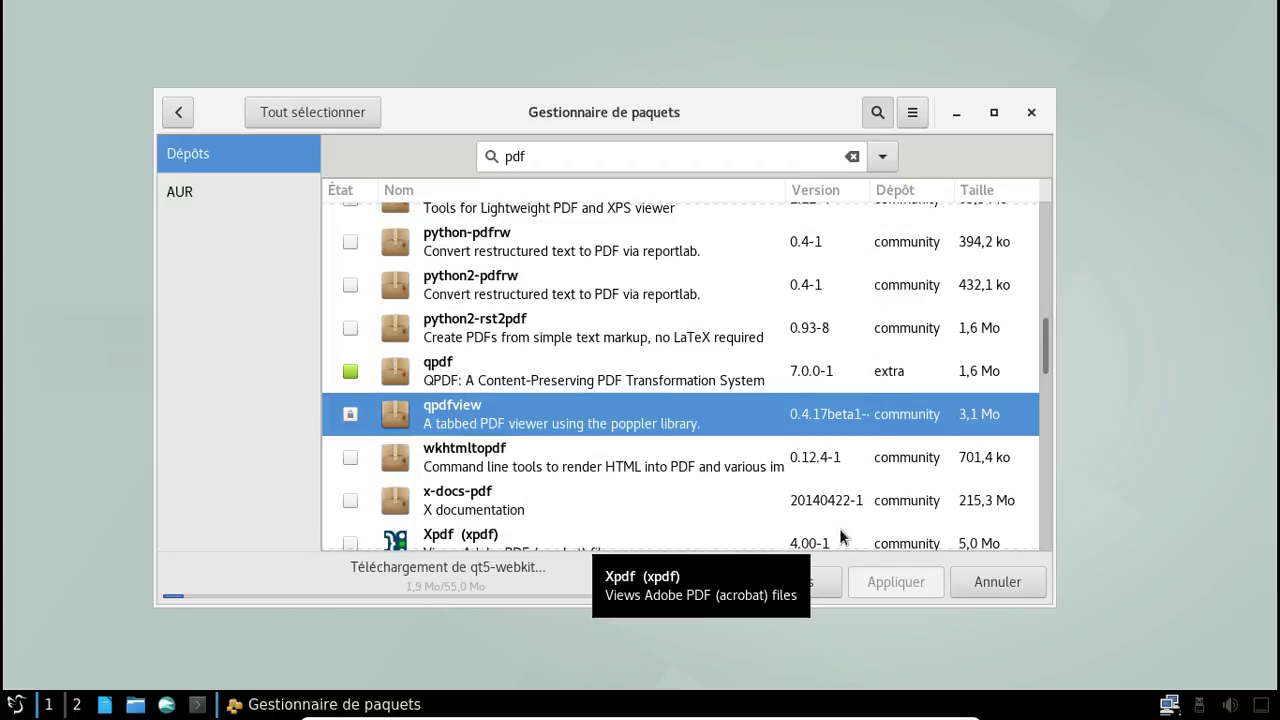
Step: Launch LibreOffice Writer and open its options dialog
left_click(104, 704)
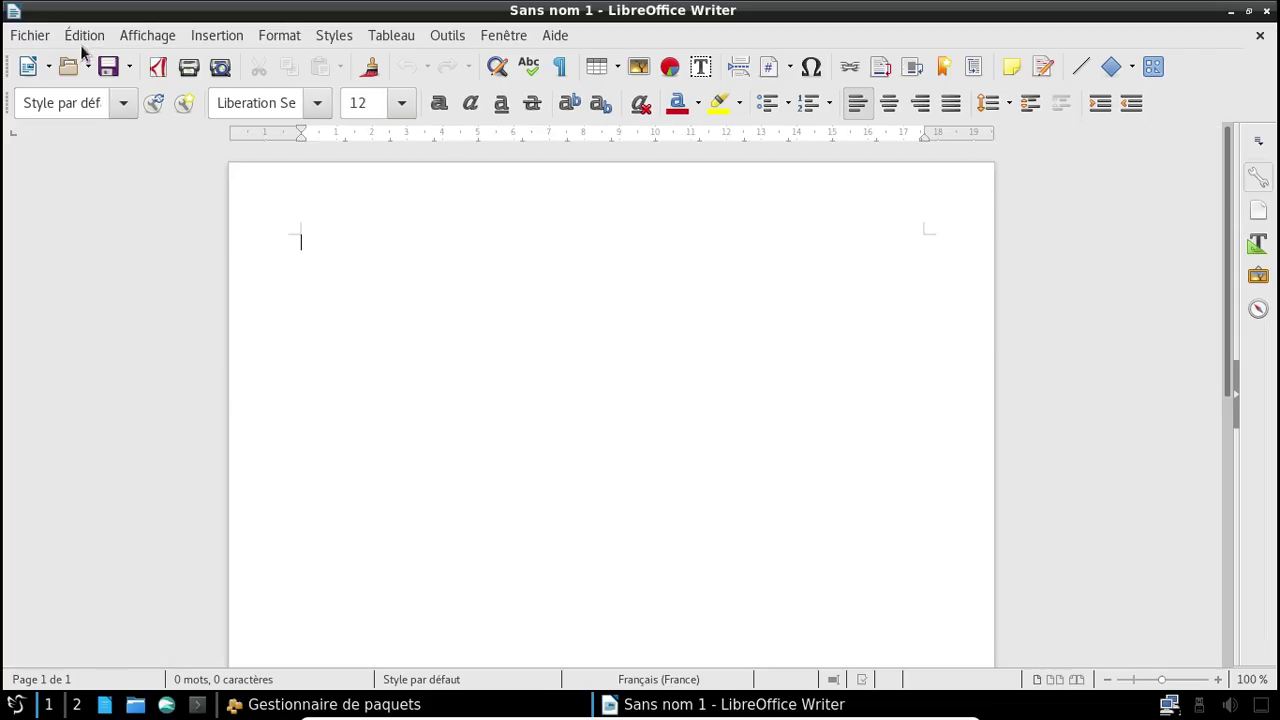
left_click(81, 42)
mouse_move(447, 35)
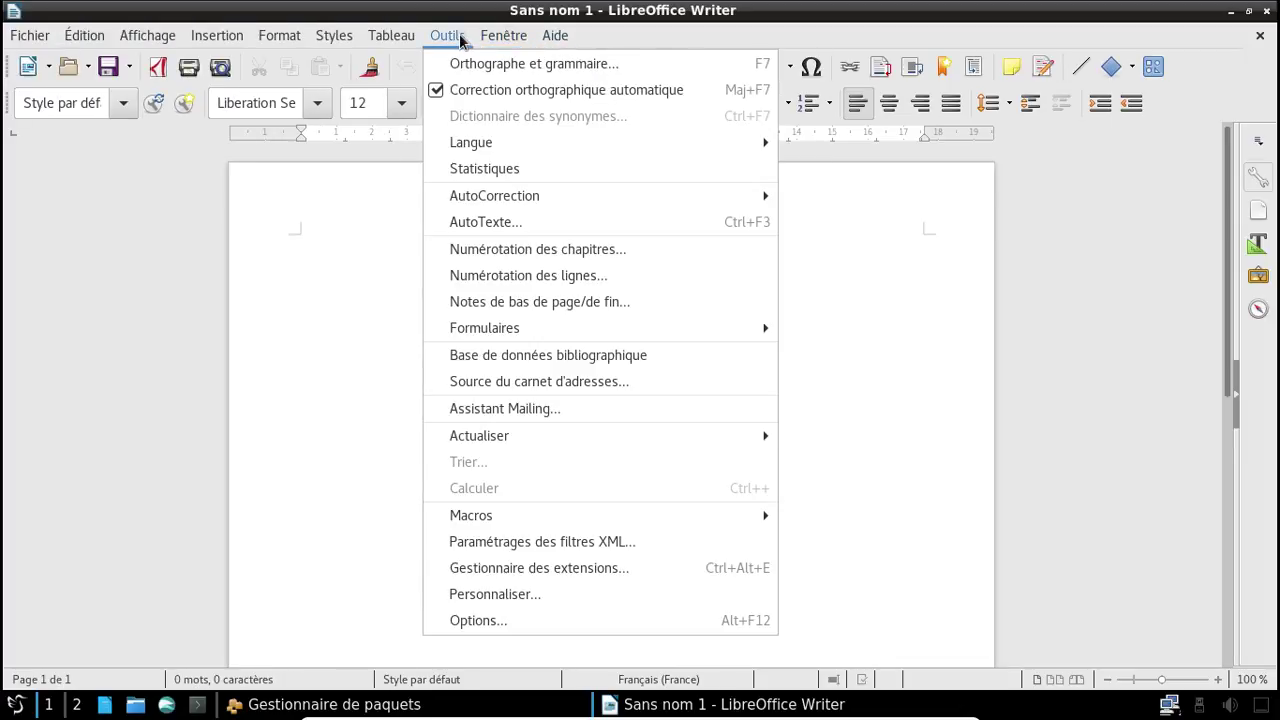
left_click(505, 619)
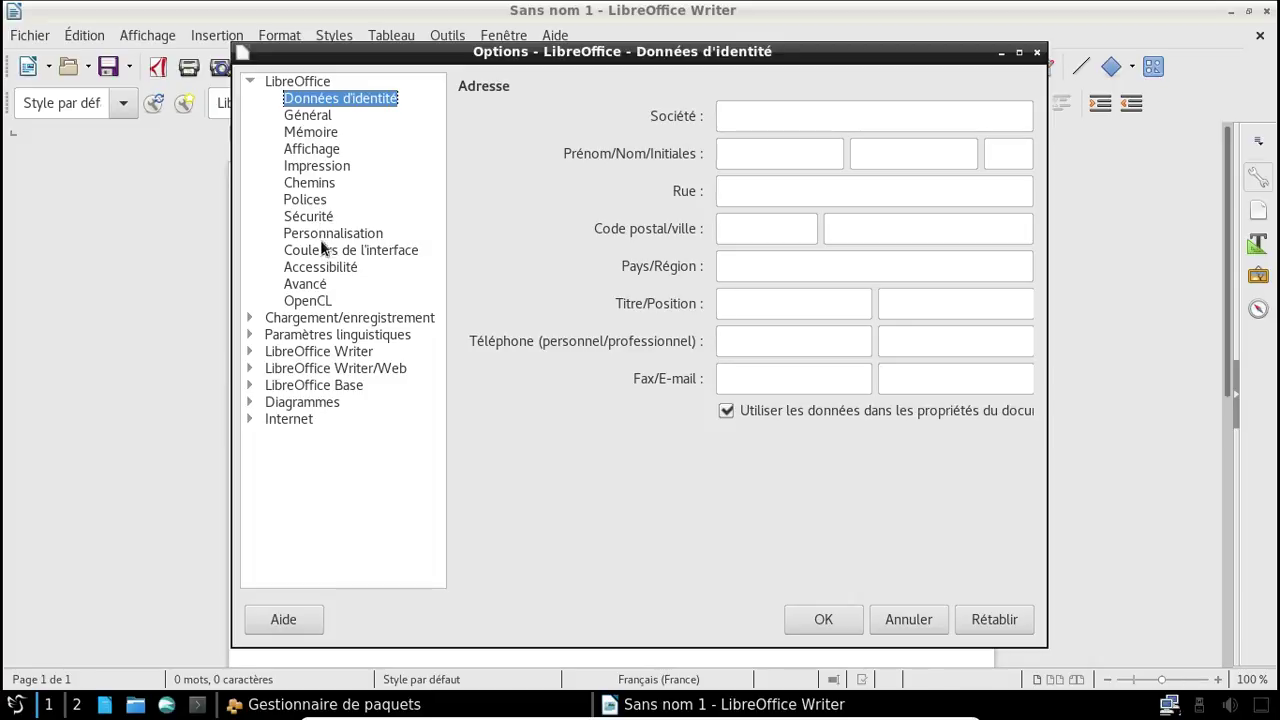
Step: Set the LibreOffice icon style to Sifr in the view options and accept the change
left_click(318, 131)
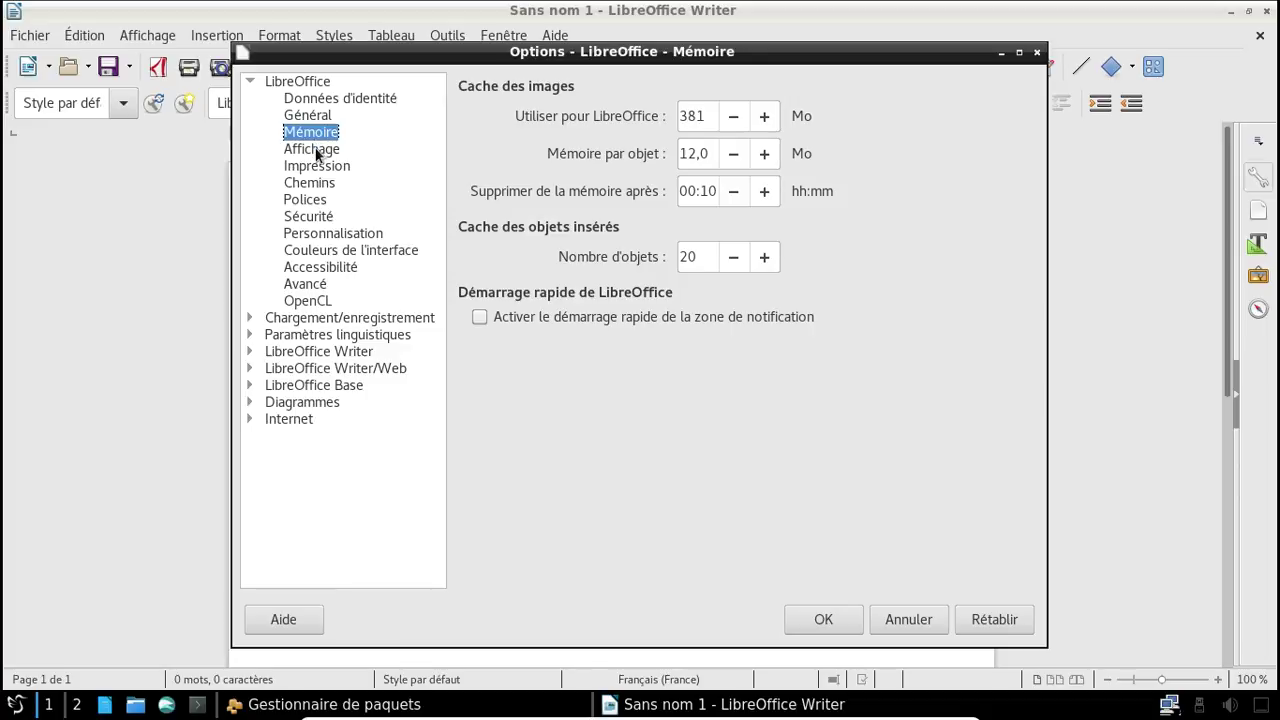
left_click(318, 148)
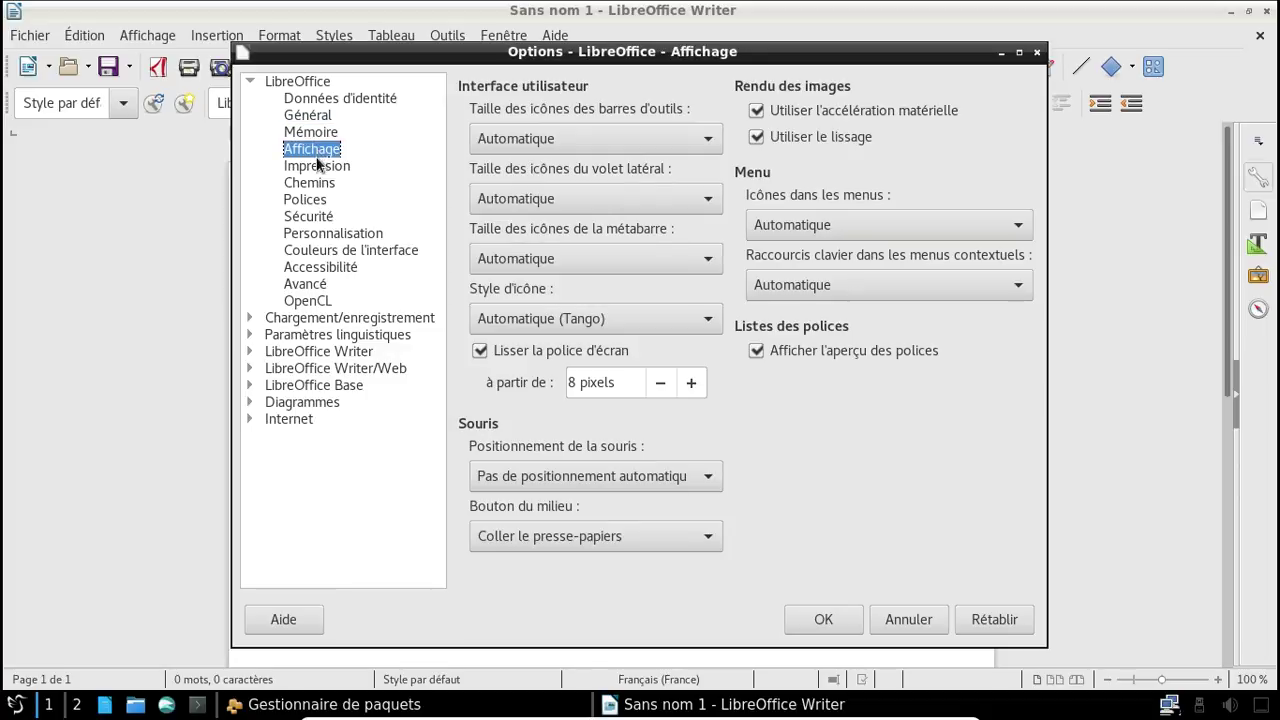
left_click(623, 145)
left_click(623, 145)
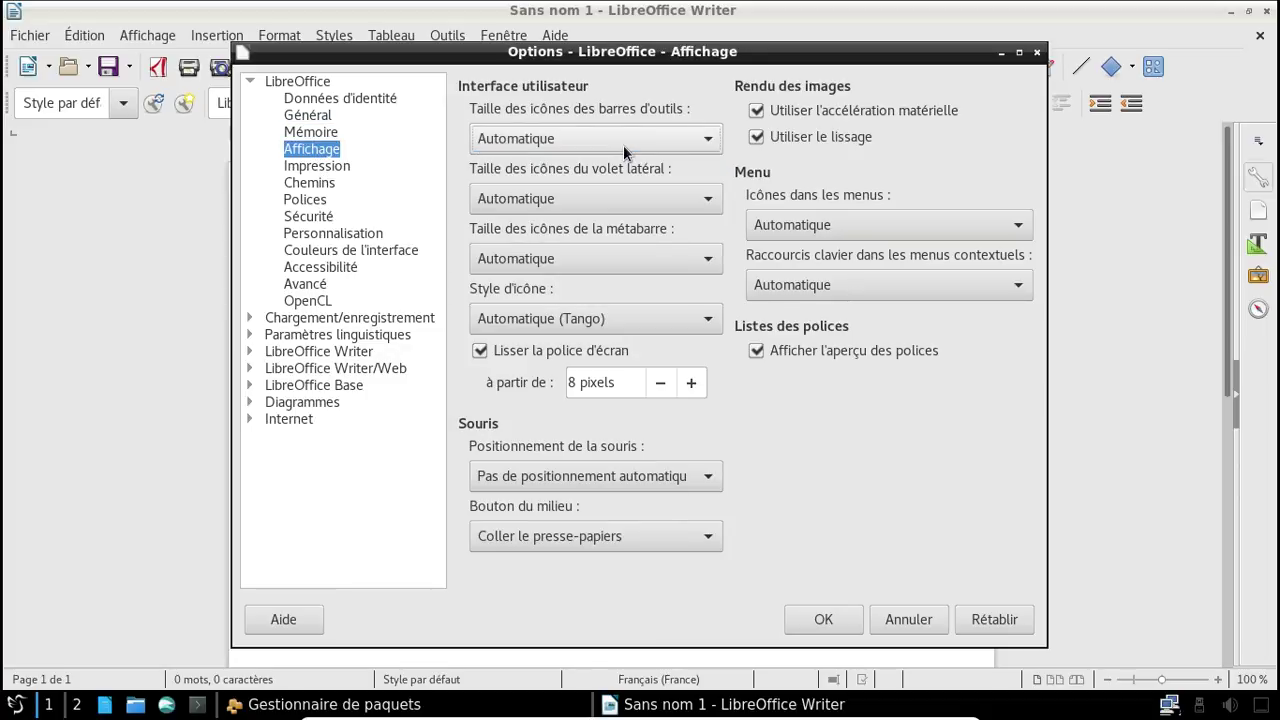
left_click(608, 316)
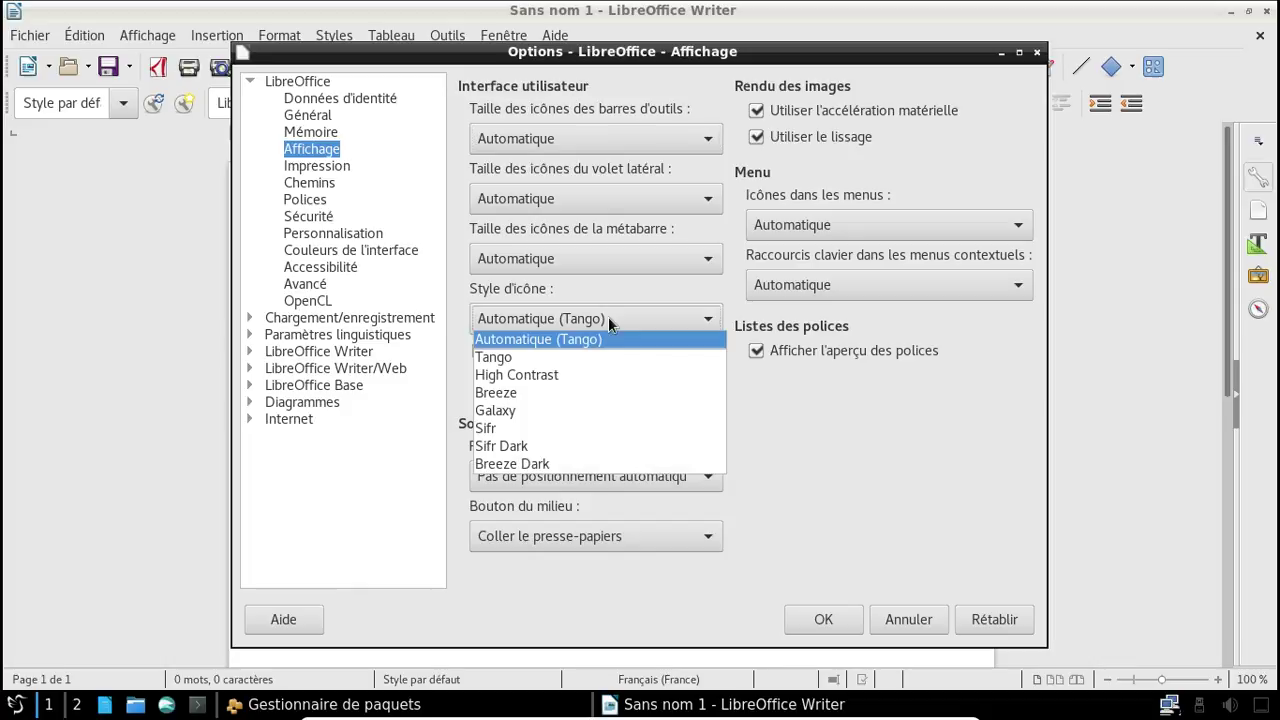
left_click(535, 427)
left_click(823, 617)
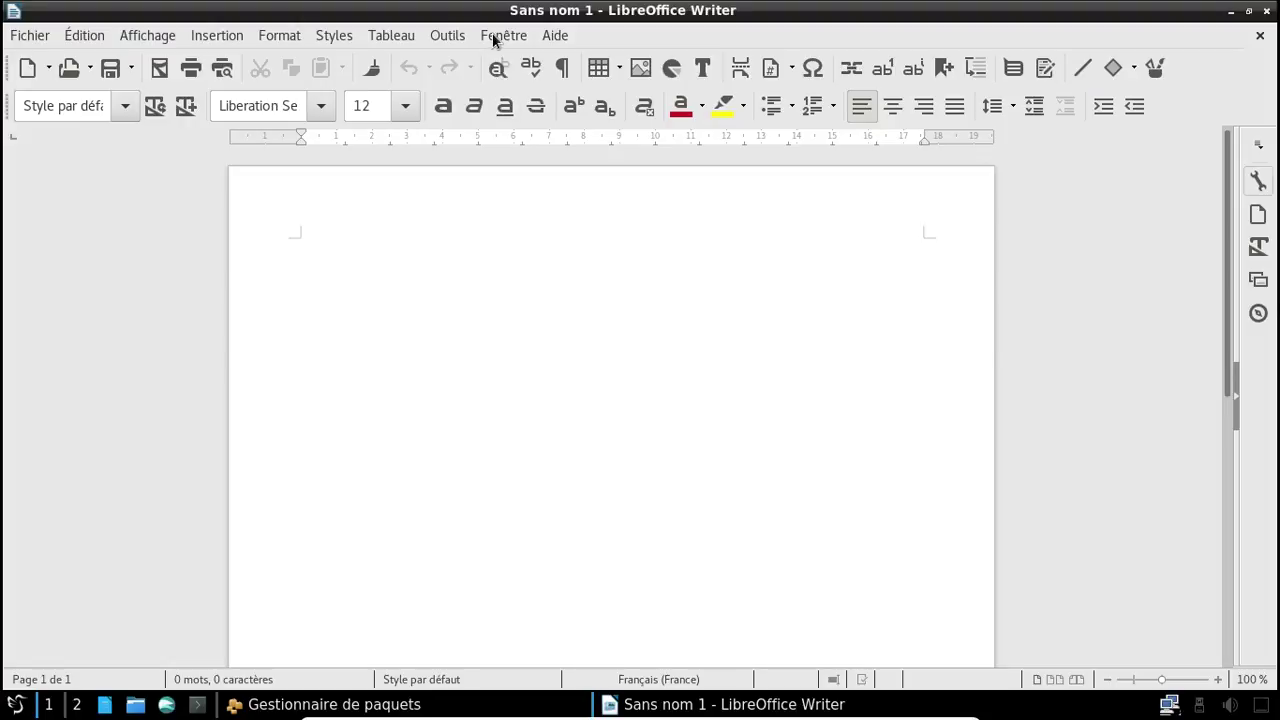
Step: Change the LibreOffice icon style to Breeze in the view options and accept the change
left_click(440, 37)
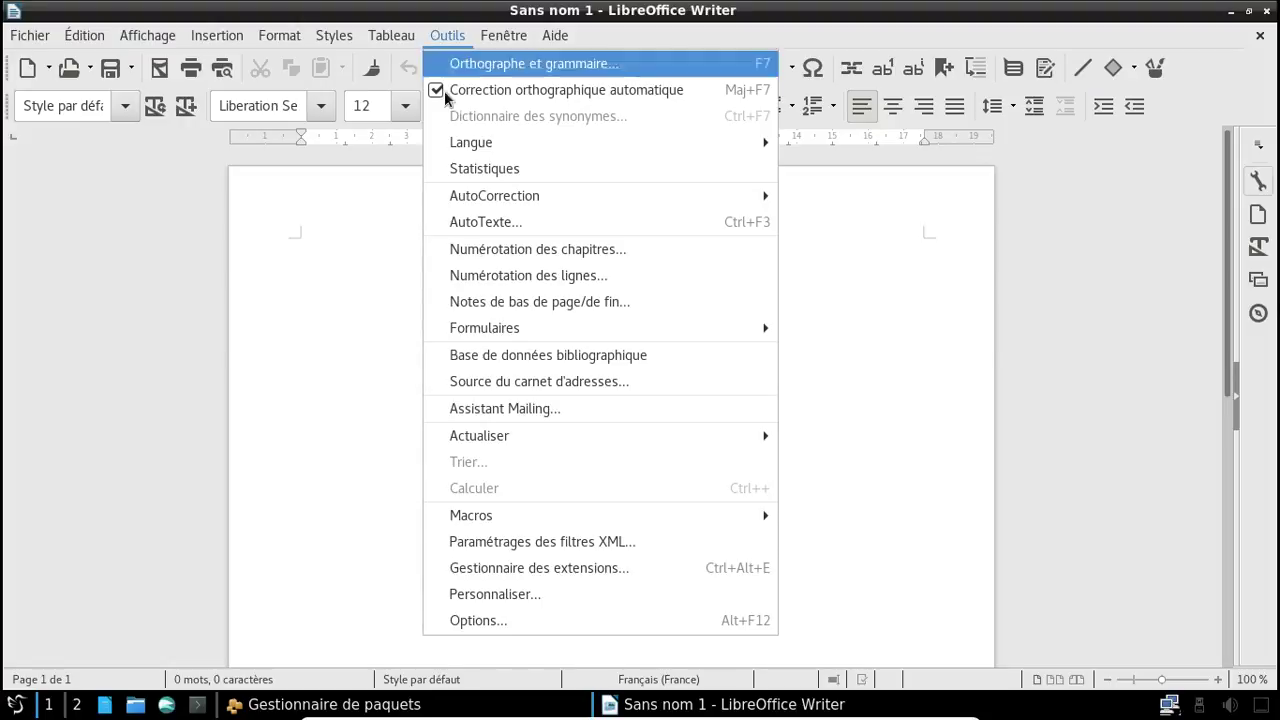
left_click(531, 620)
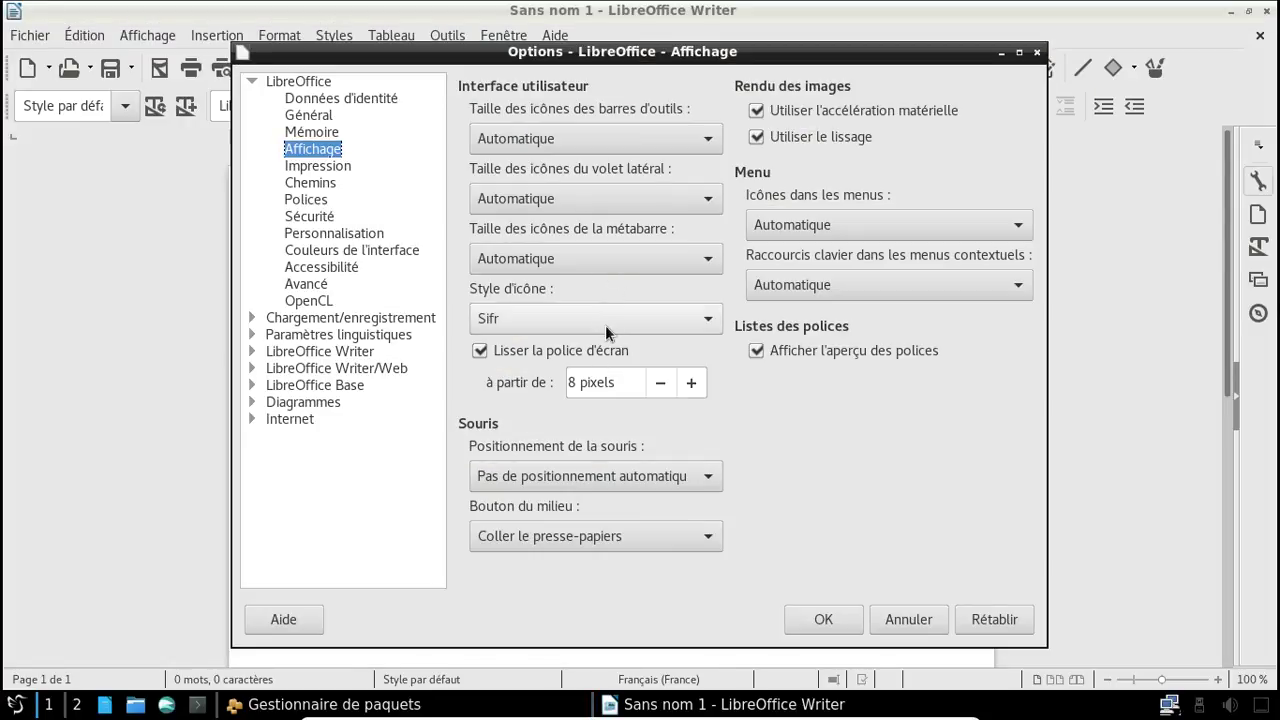
left_click(600, 316)
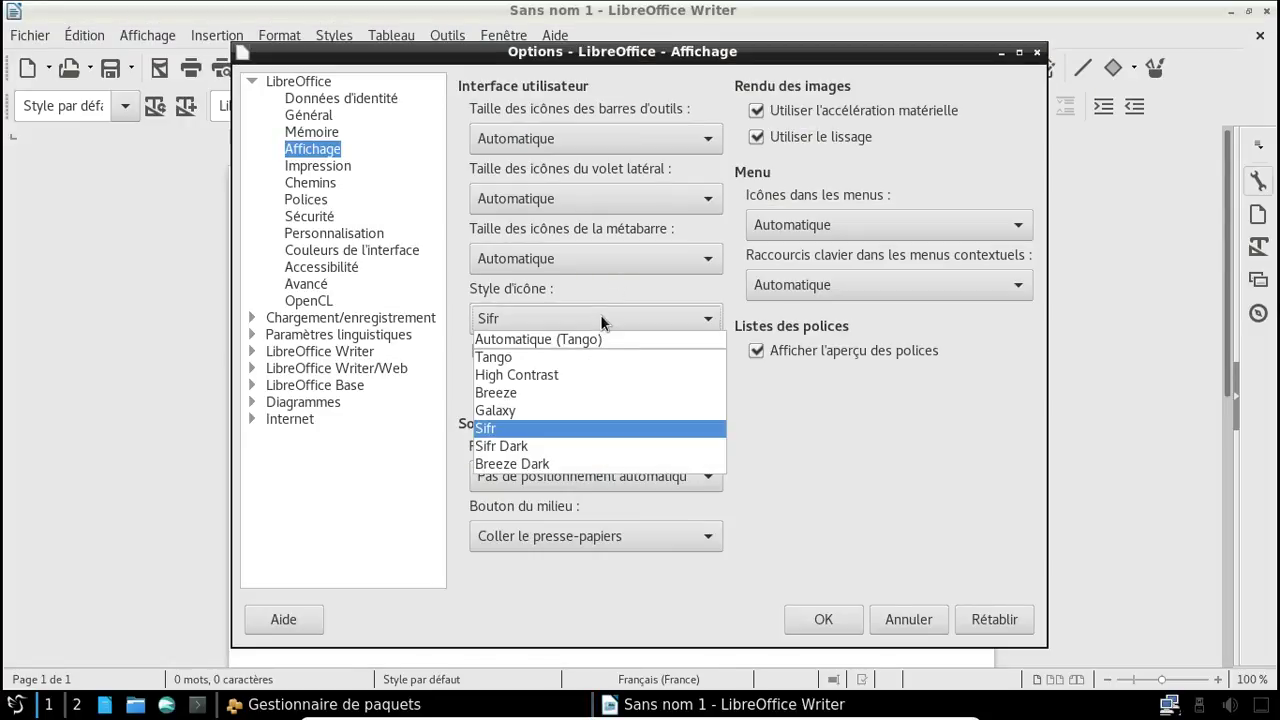
left_click(541, 392)
left_click(822, 619)
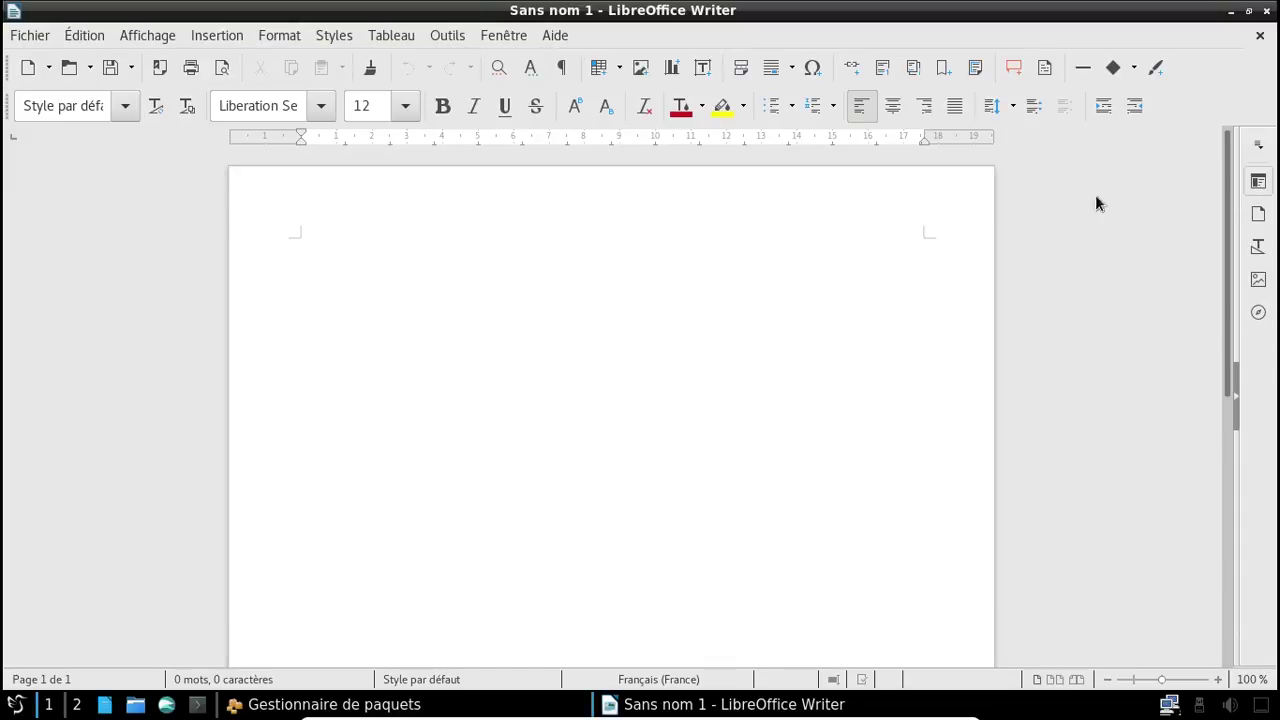
Step: View the home folder in the file manager, moving its window over the document, and close both it and LibreOffice Writer
left_click(140, 703)
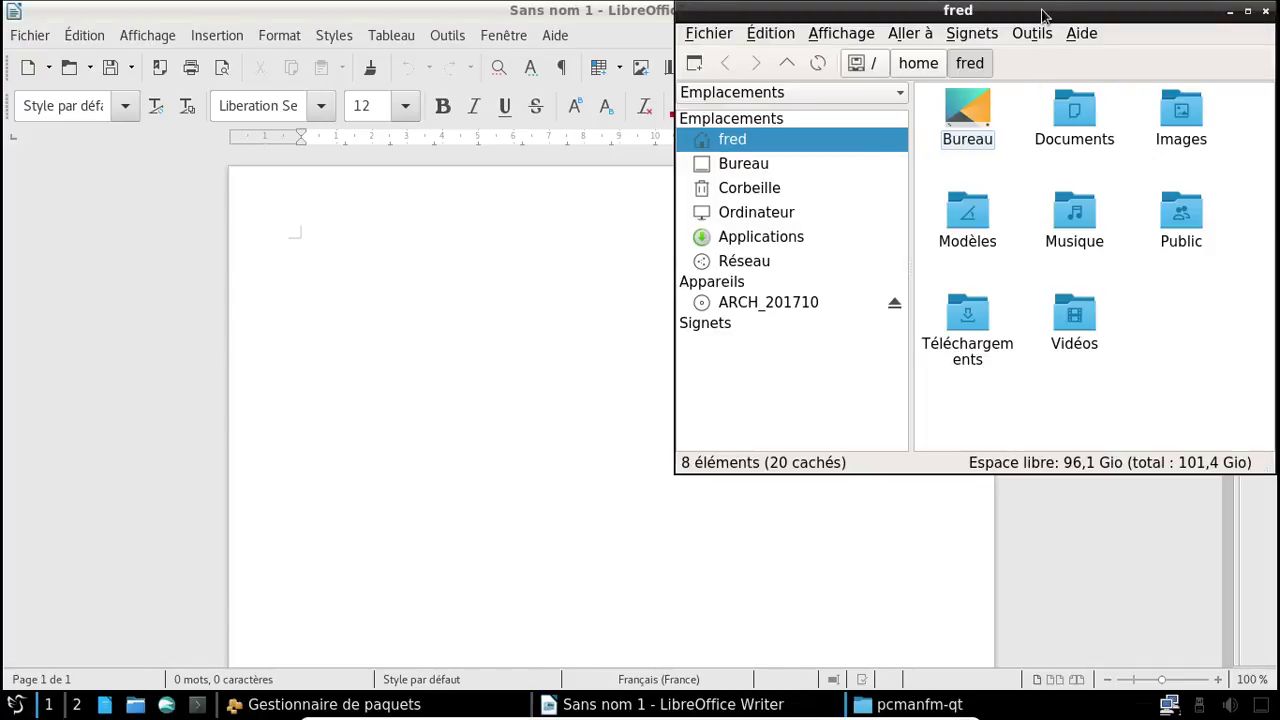
left_click_drag(1040, 10, 754, 197)
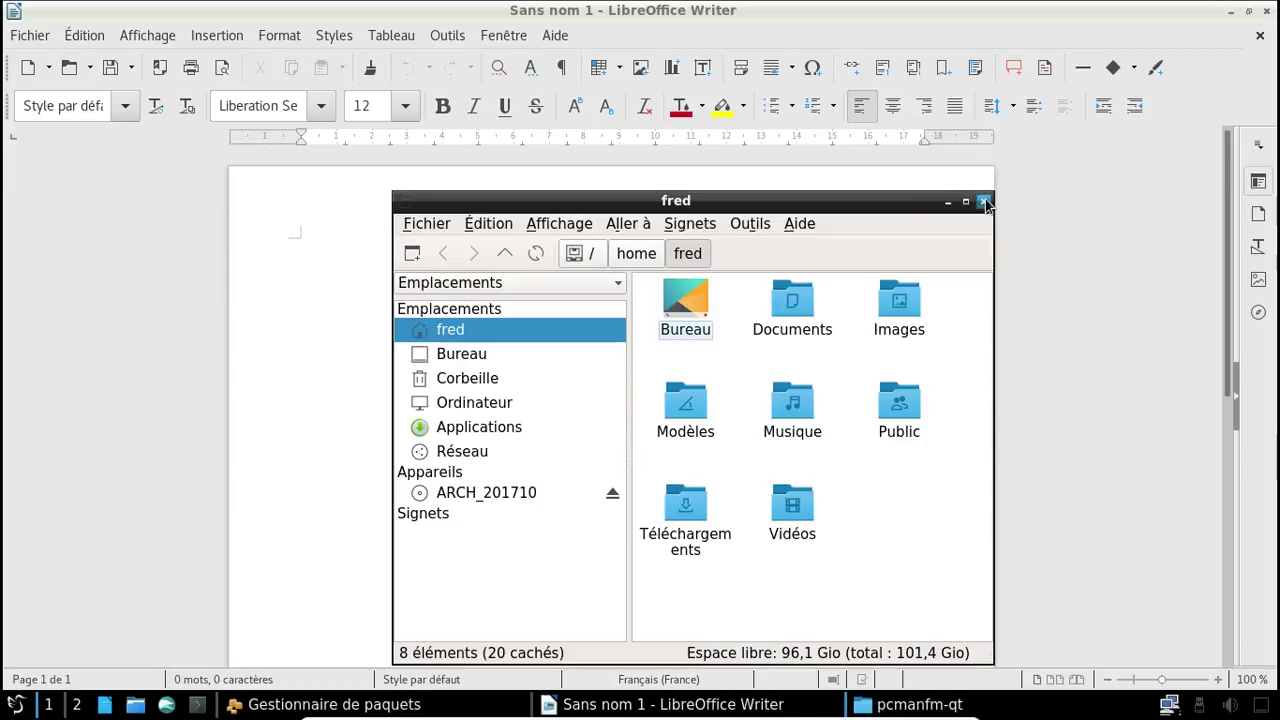
left_click(983, 201)
left_click(1268, 11)
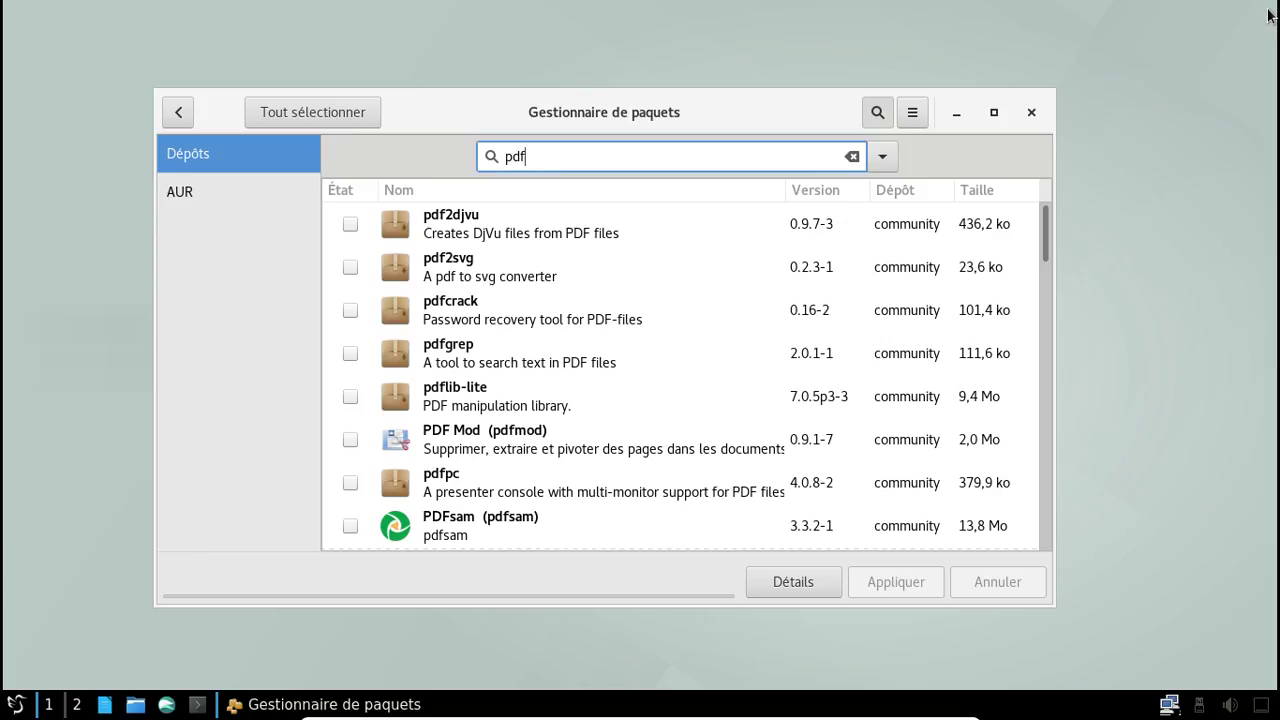
Step: Launch Notepadqq, view its About information, and close the editor
left_click(15, 704)
mouse_move(128, 342)
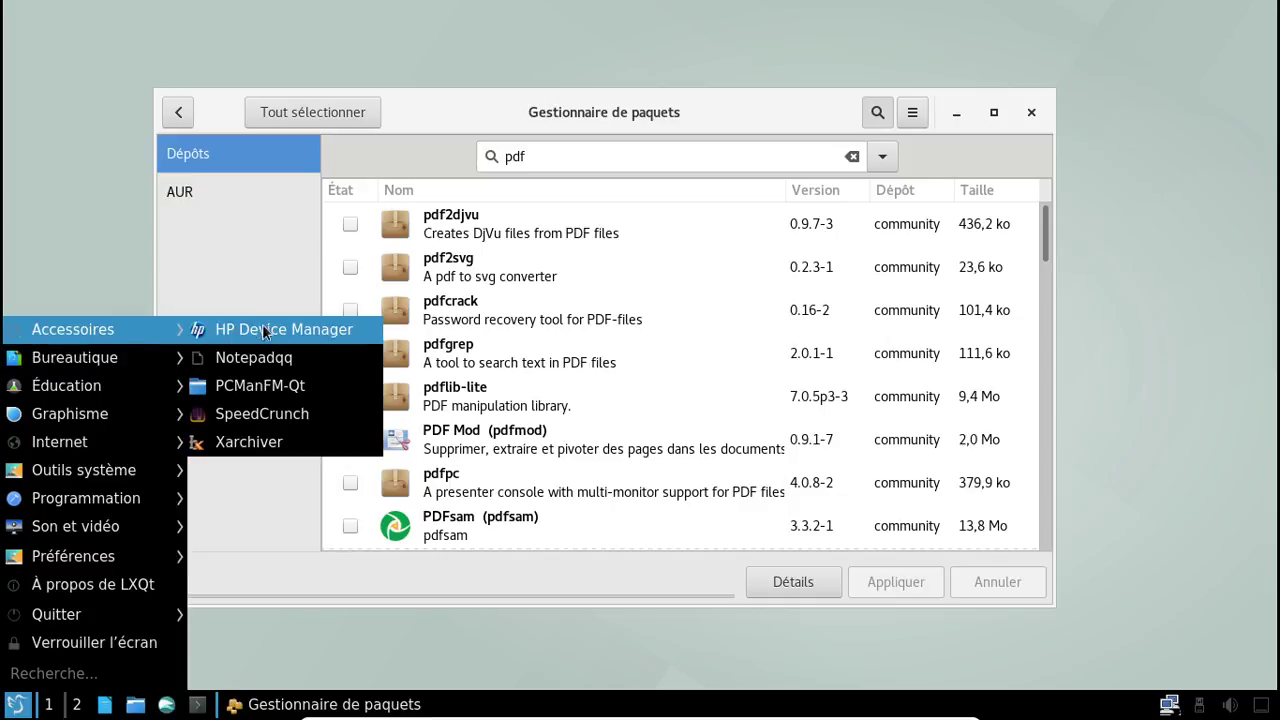
left_click(268, 360)
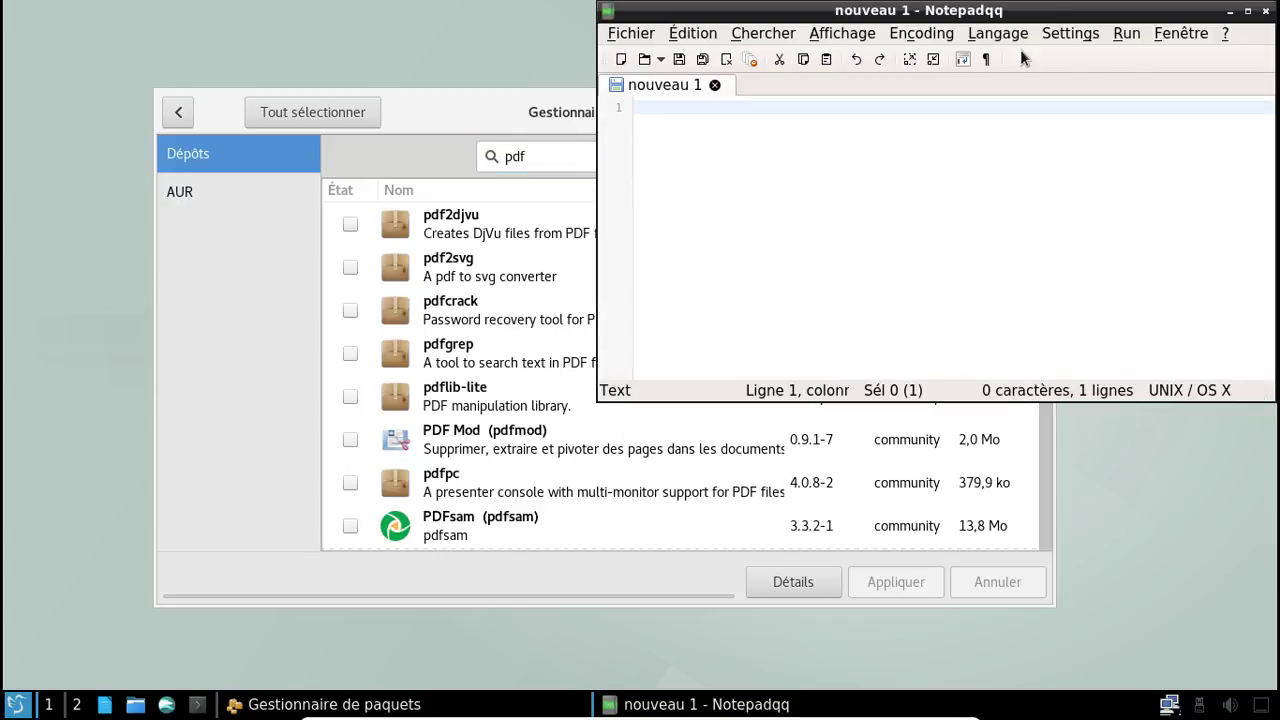
left_click(1225, 34)
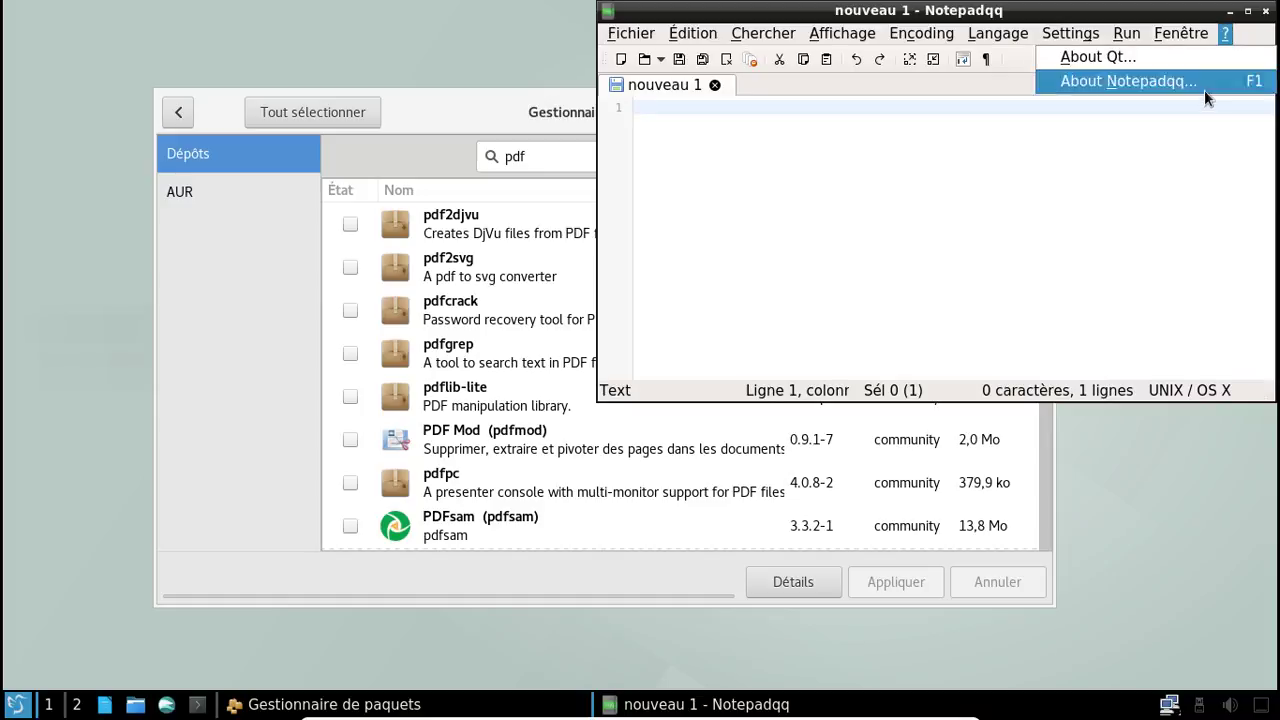
left_click(1180, 81)
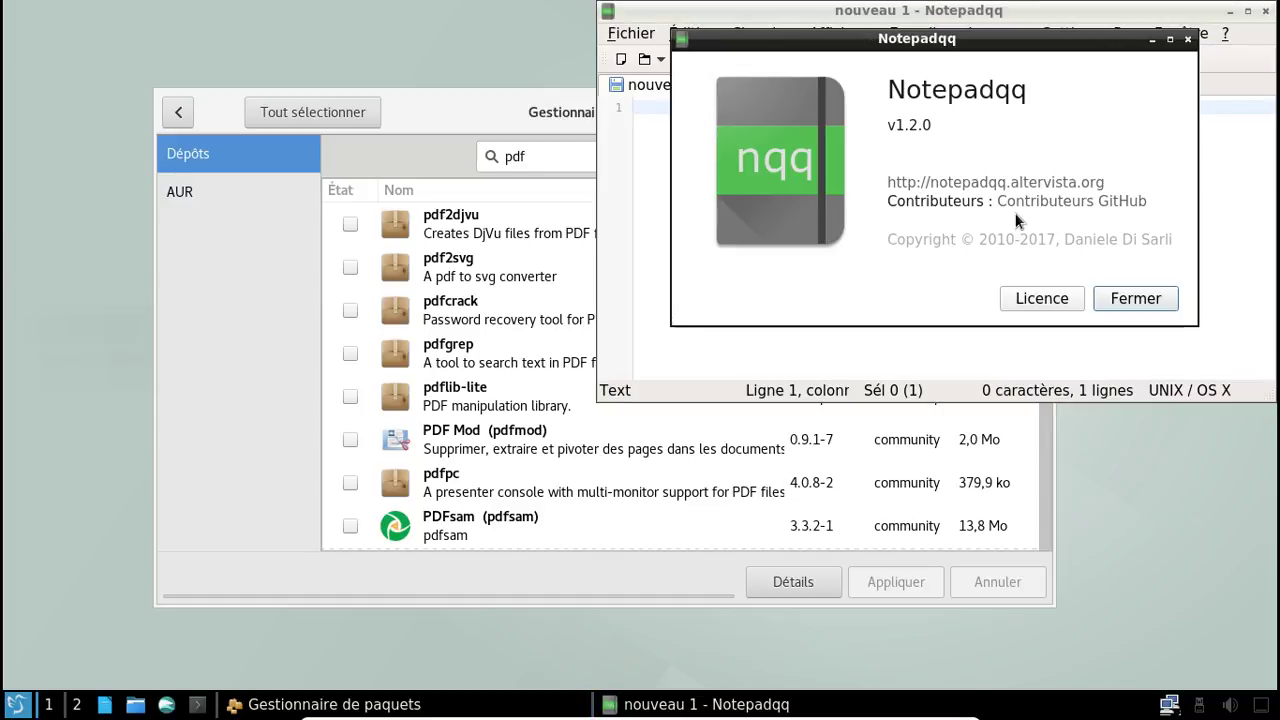
left_click(1135, 298)
left_click(1268, 10)
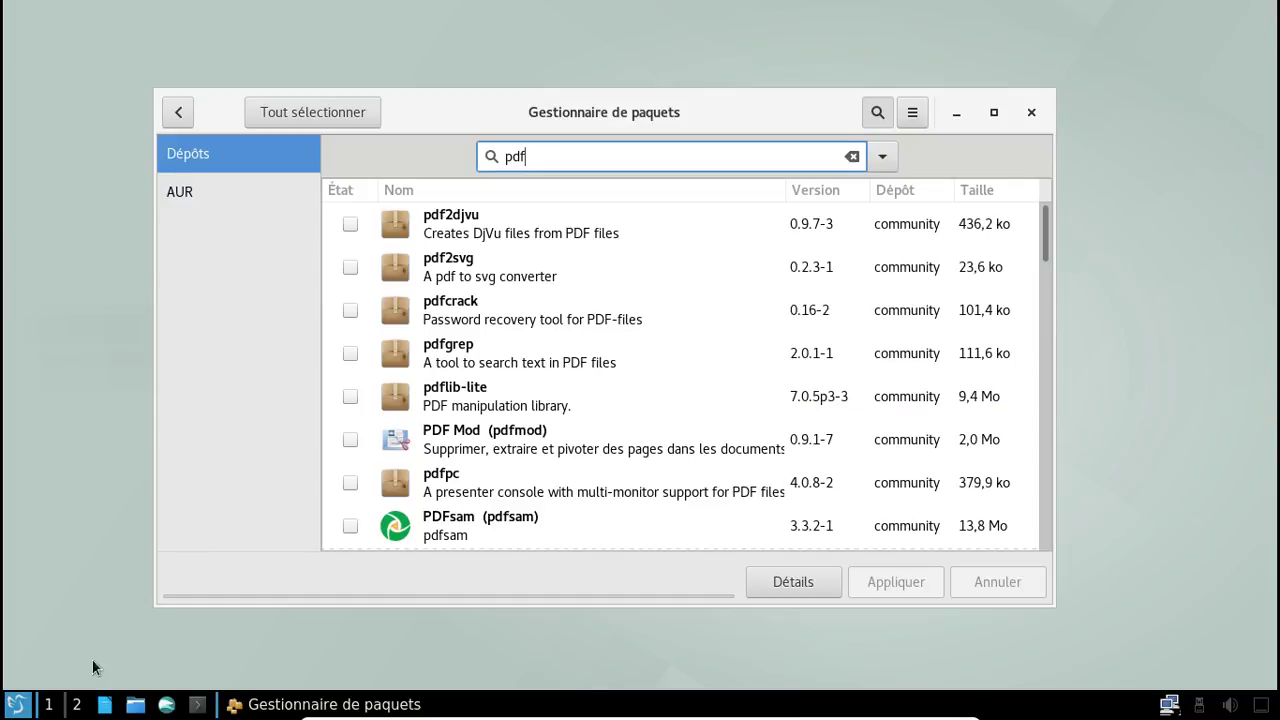
Step: Launch the qpdfview document viewer from the office applications and close it after a look
left_click(16, 704)
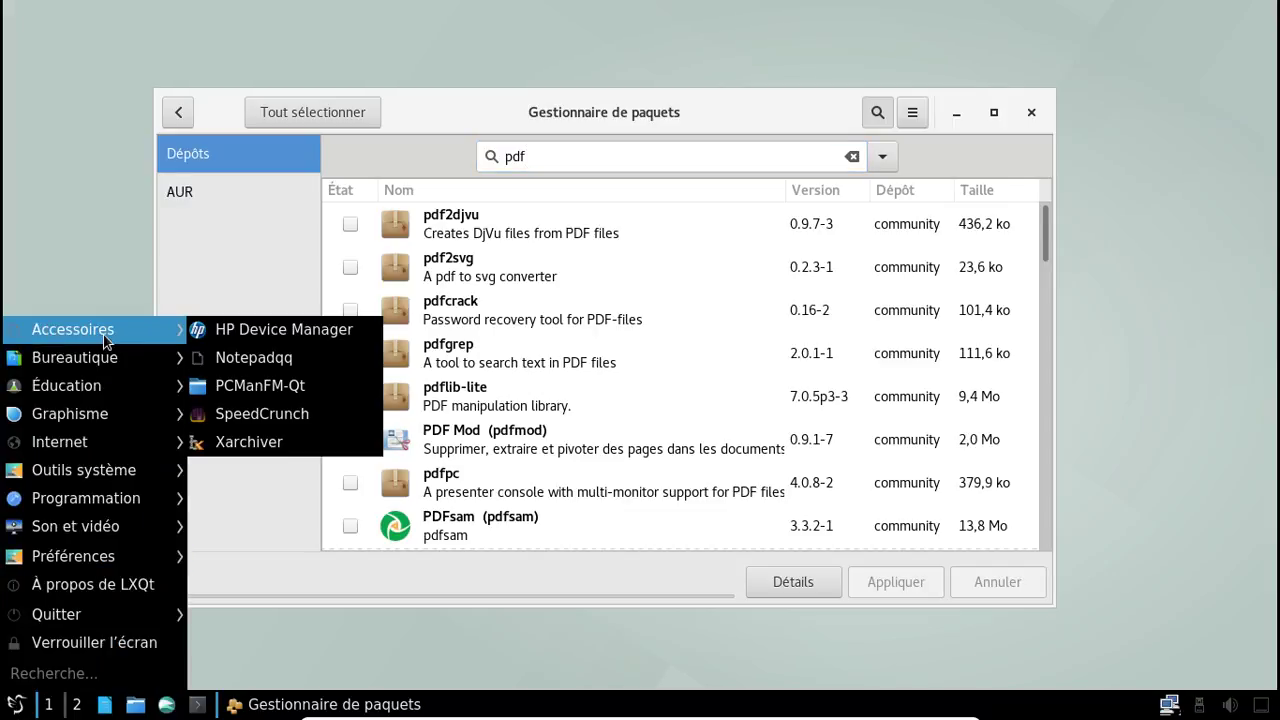
mouse_move(93, 358)
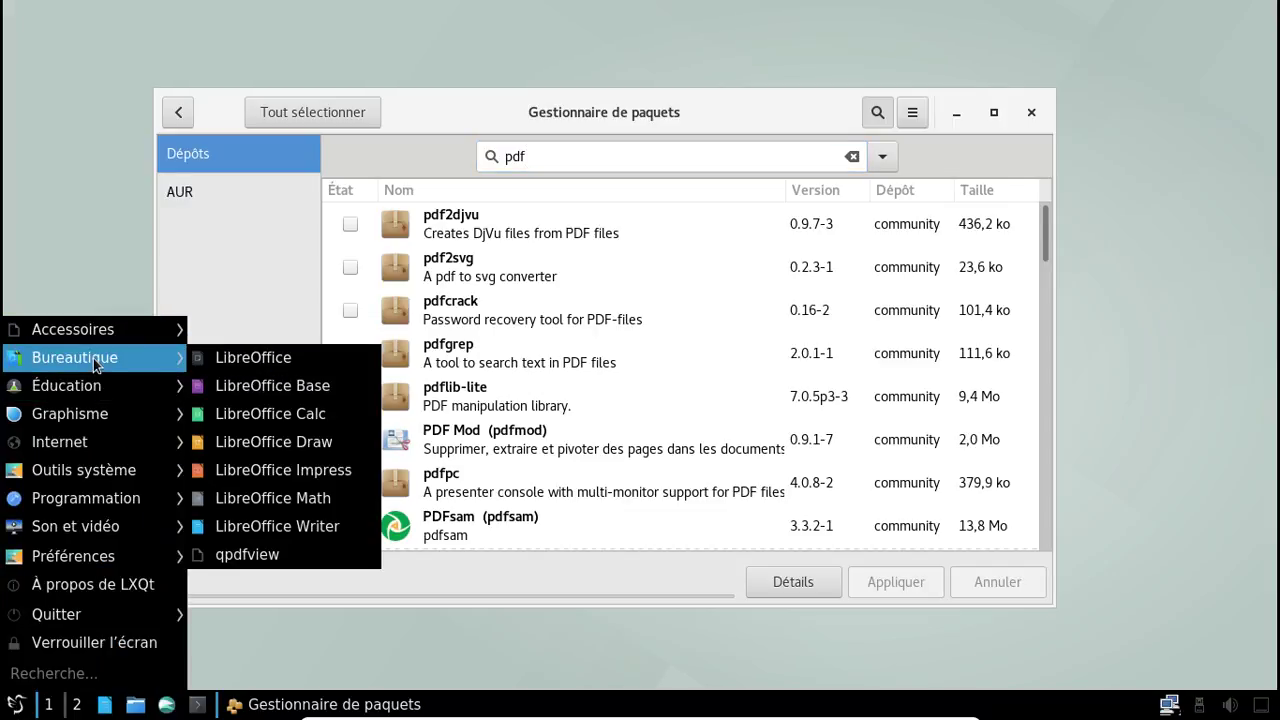
left_click(261, 545)
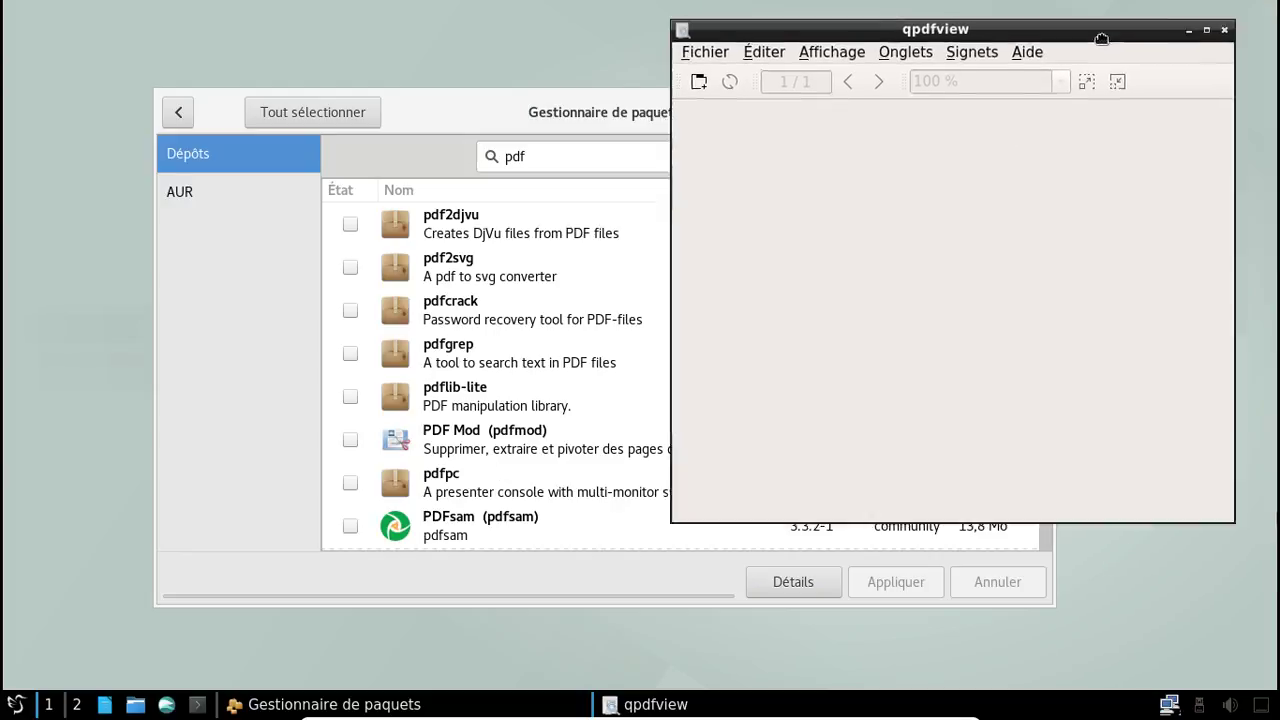
left_click(1057, 76)
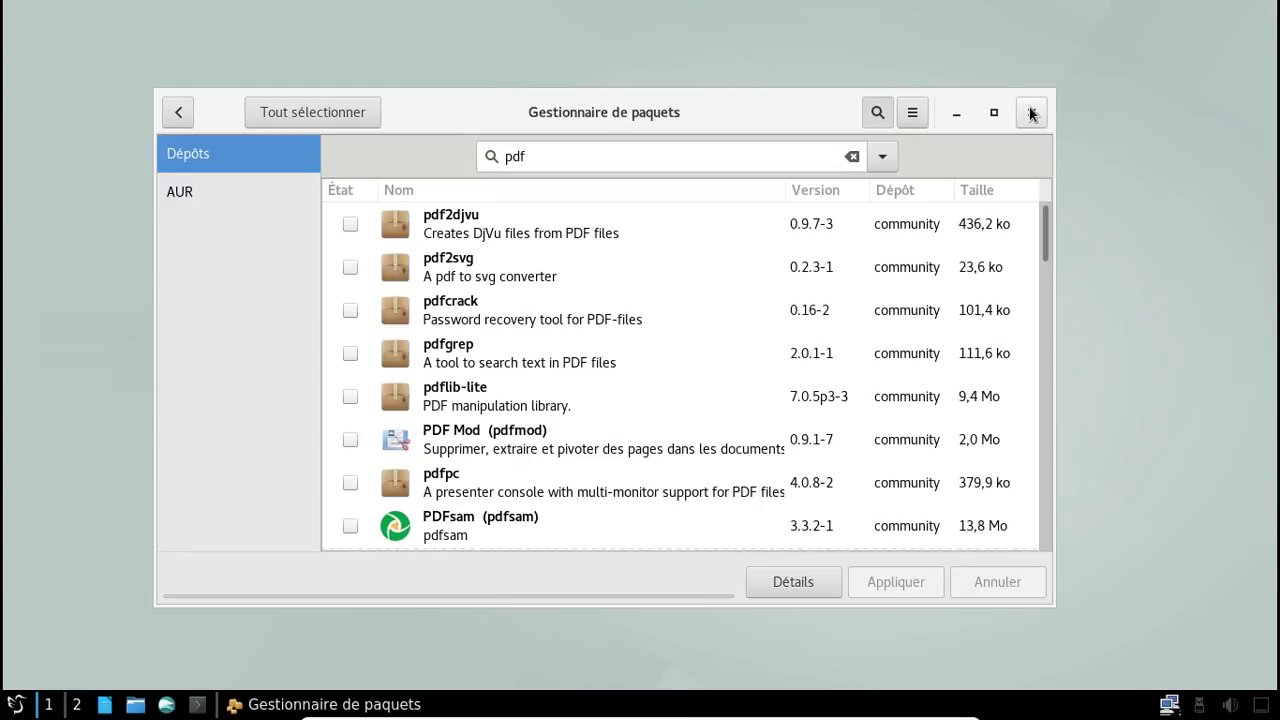
Step: Search the repositories for "screenfet", install screenfetch, confirming the transaction, and close the package manager
left_click(616, 163)
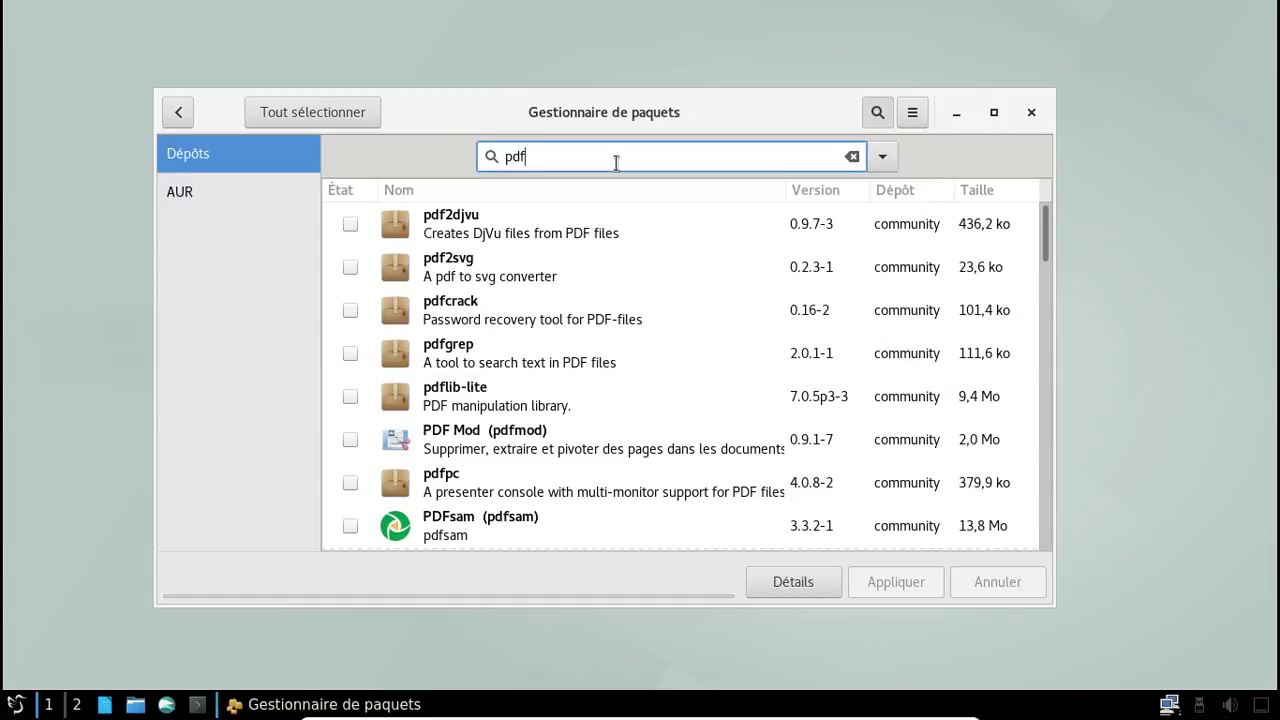
double_click(616, 163)
type("screenf")
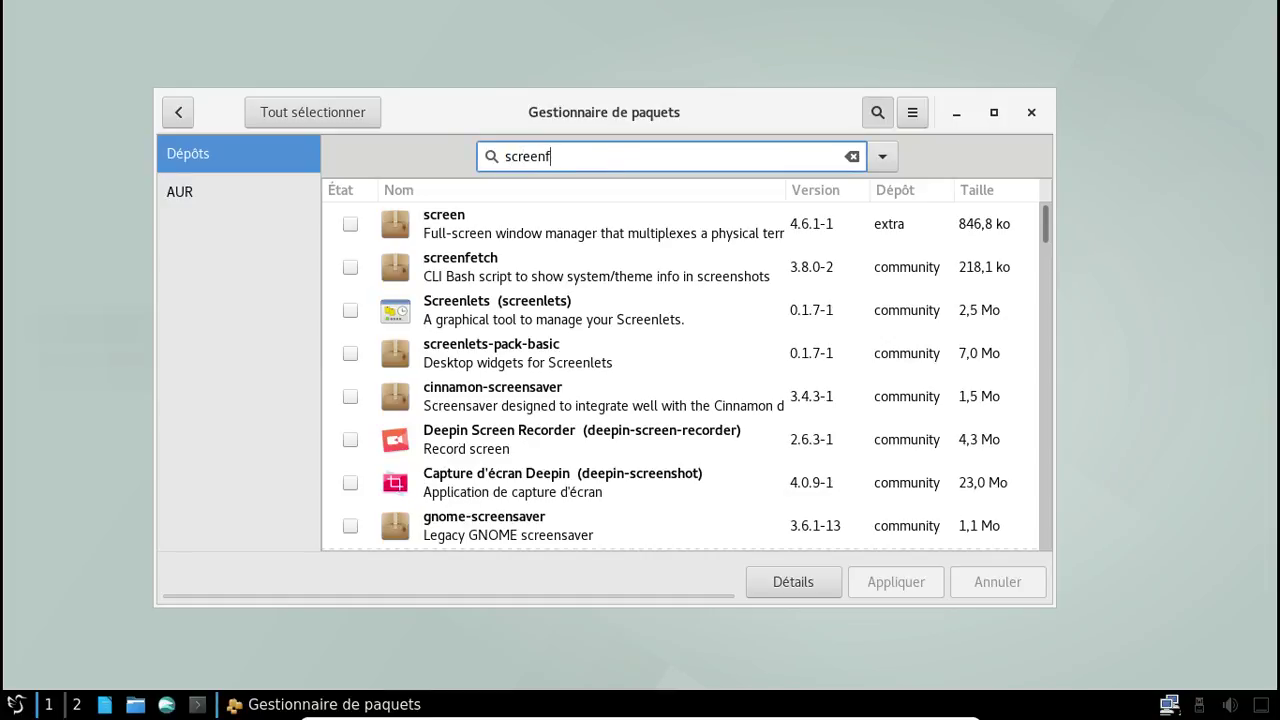
type("te")
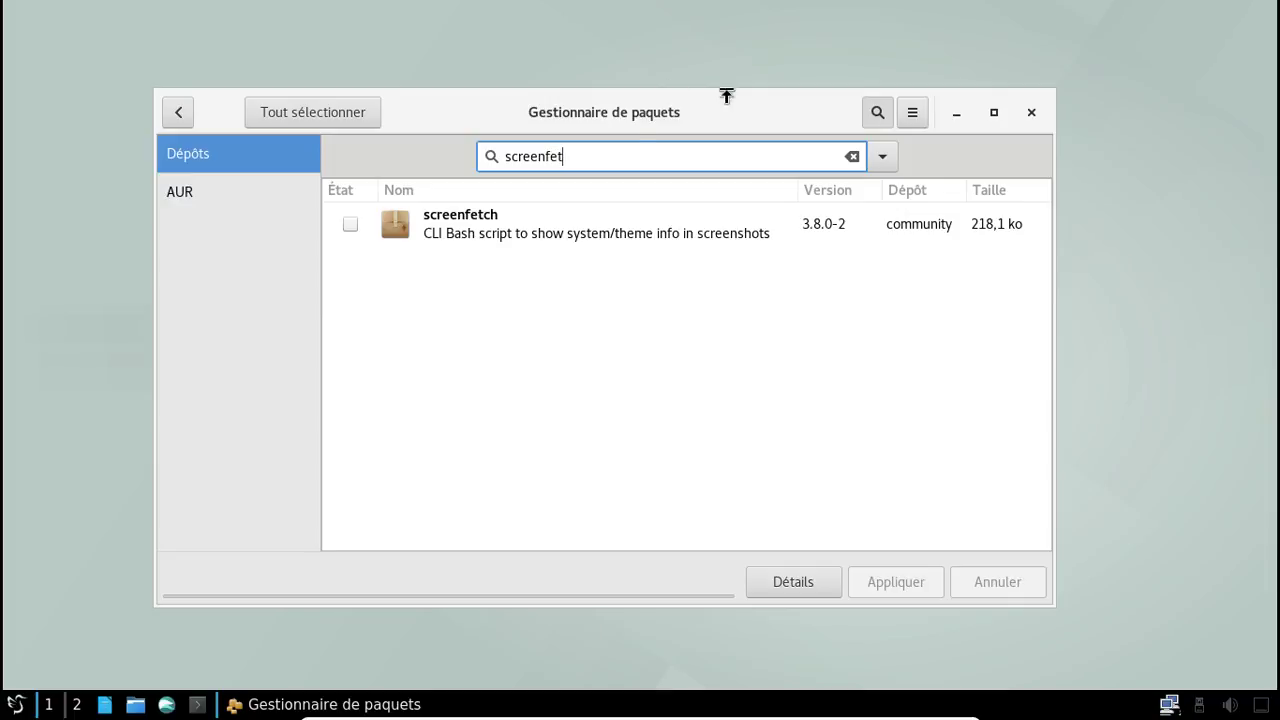
left_click(350, 224)
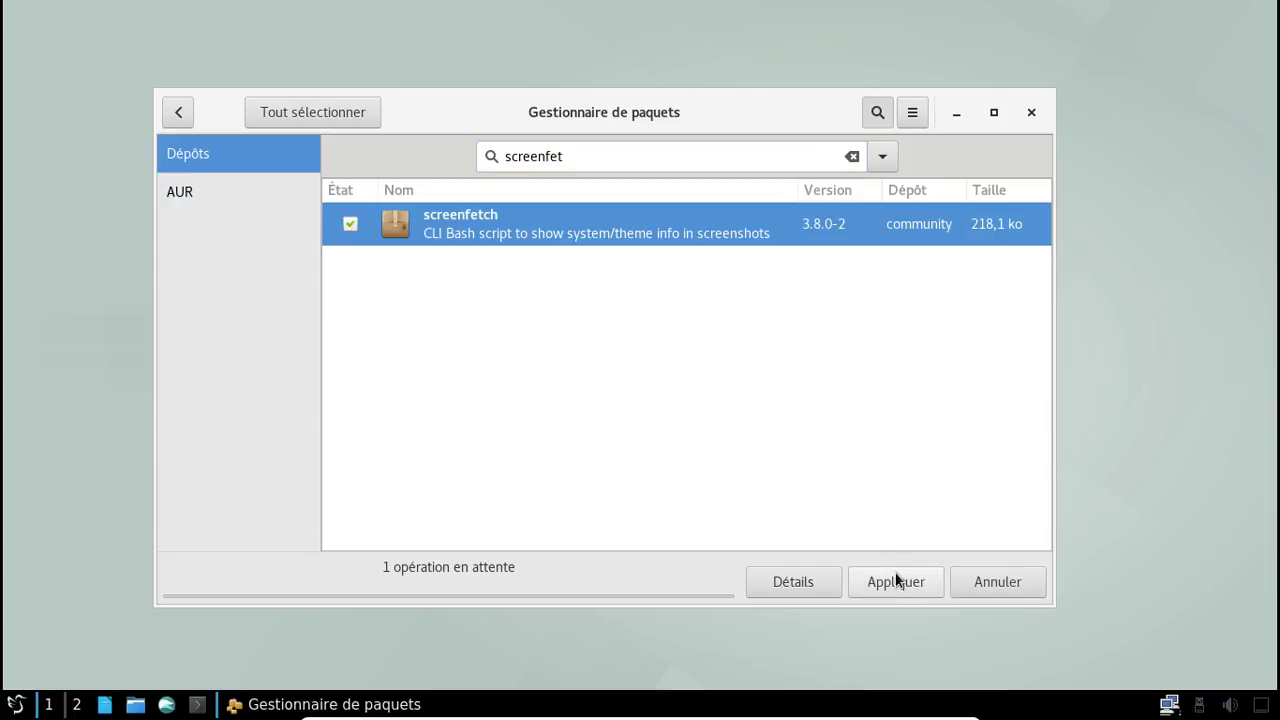
left_click(894, 580)
left_click(848, 528)
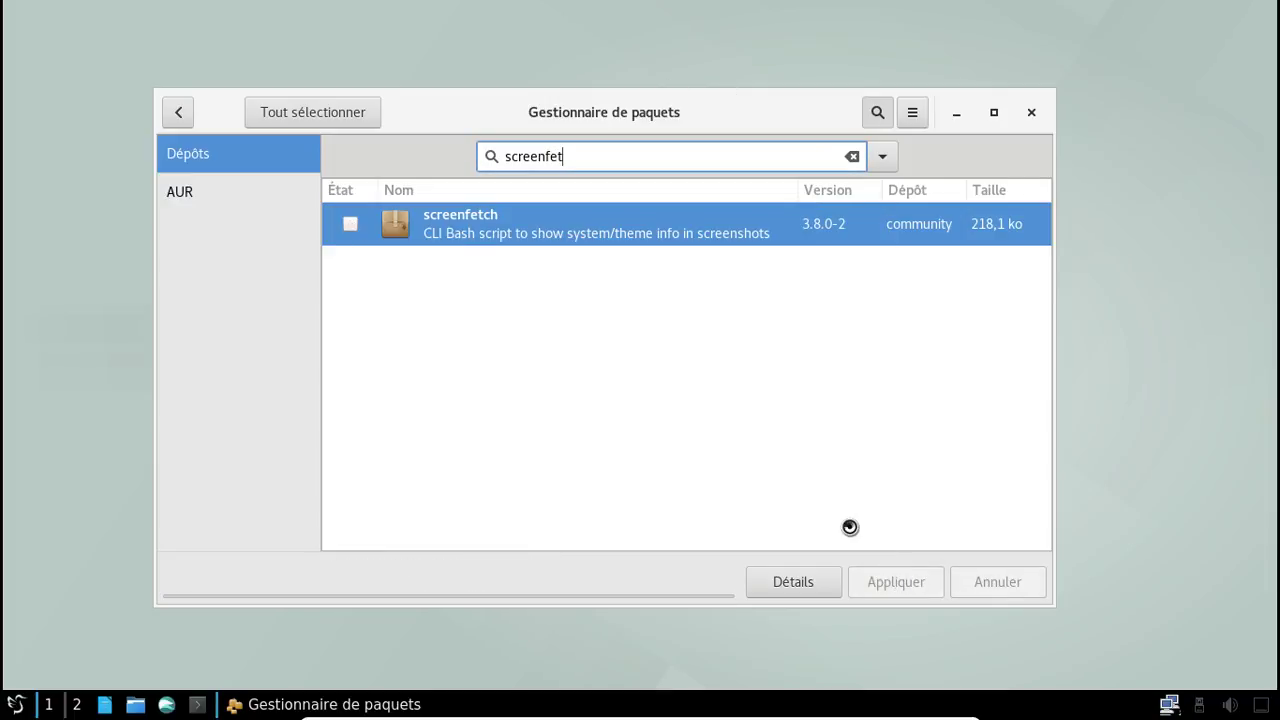
left_click(1033, 112)
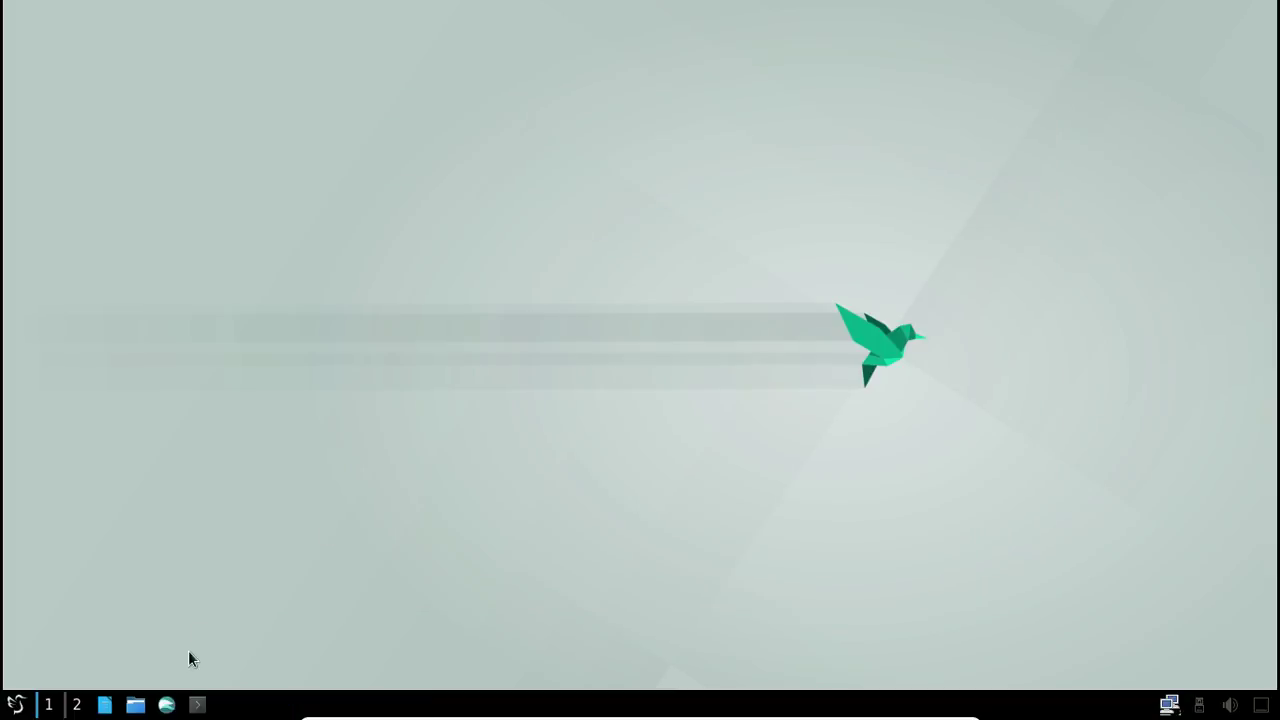
Step: Open QTerminal and enable the mpd service with "sudo systemctl enable mpd", entering the account password for sudo
left_click(197, 704)
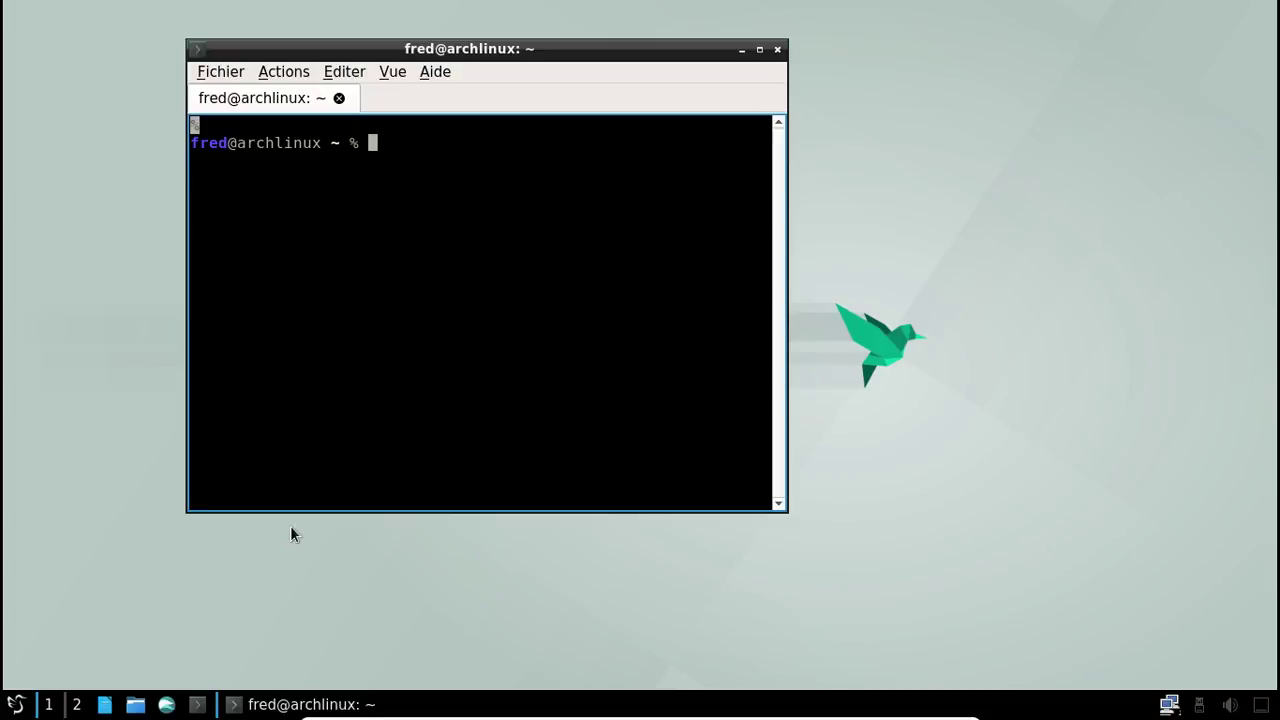
type("sudo sysm")
key("BackSpace")
type("temctl s")
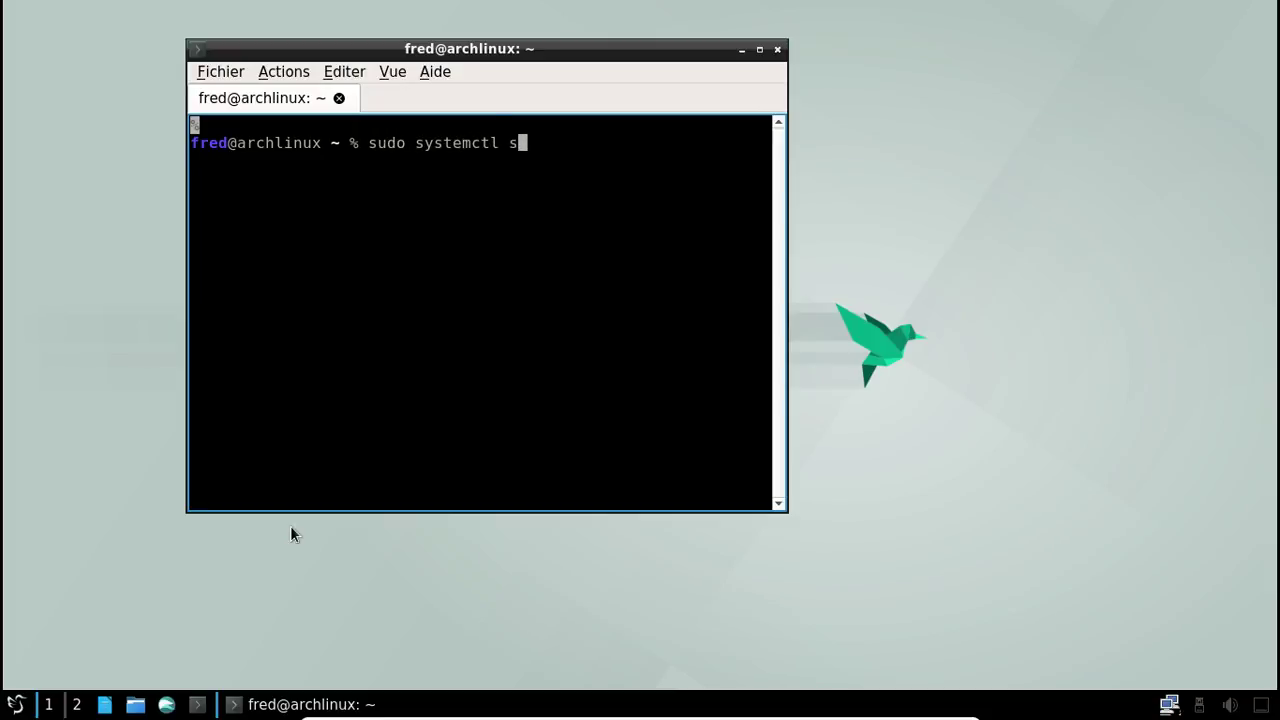
key("BackSpace")
type("enable mdp")
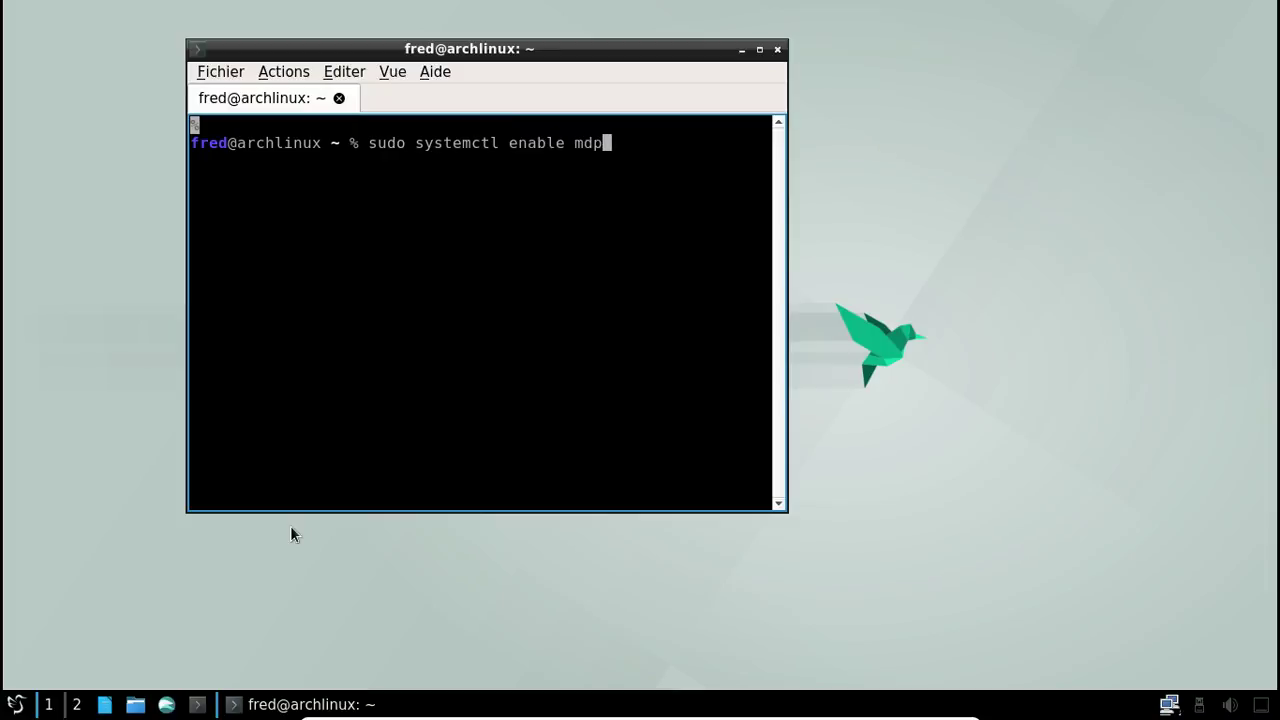
key("BackSpace")
key("BackSpace")
type("pd")
key("Return")
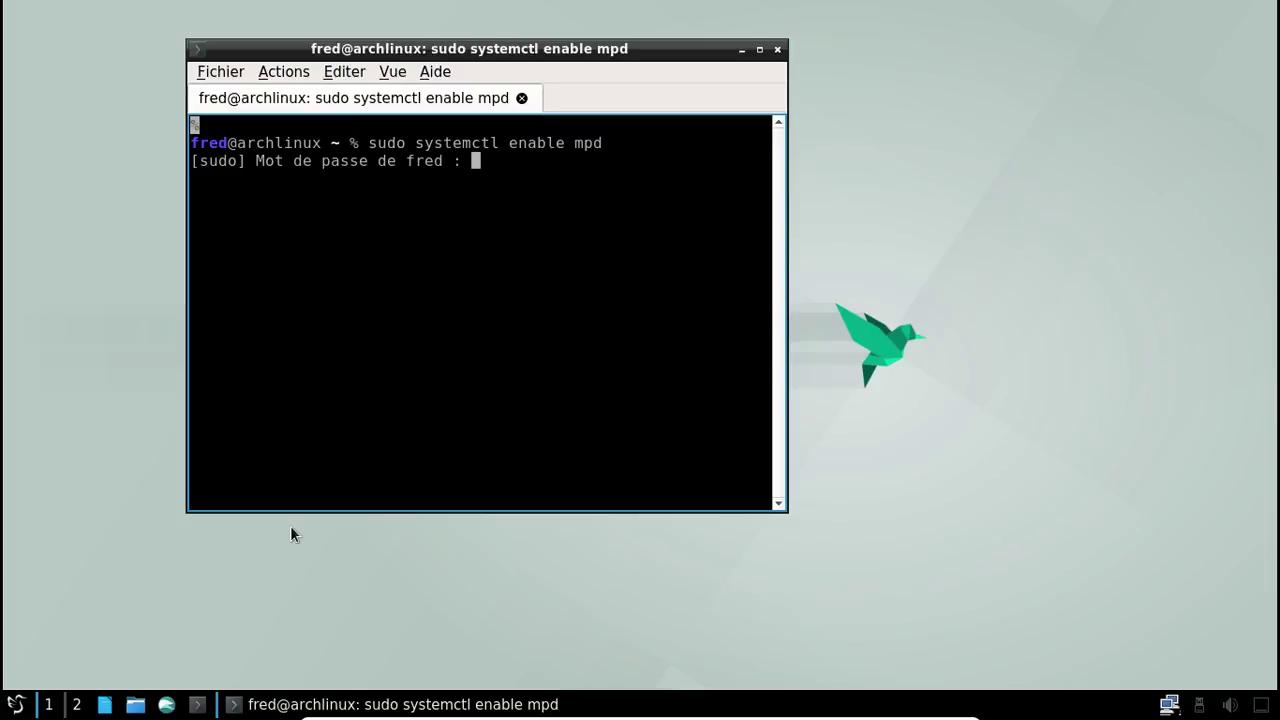
key("Return")
Step: Recall the previous command and edit it to run "sudo systemctl start mpd"
key("Up")
key("Left")
key("Left")
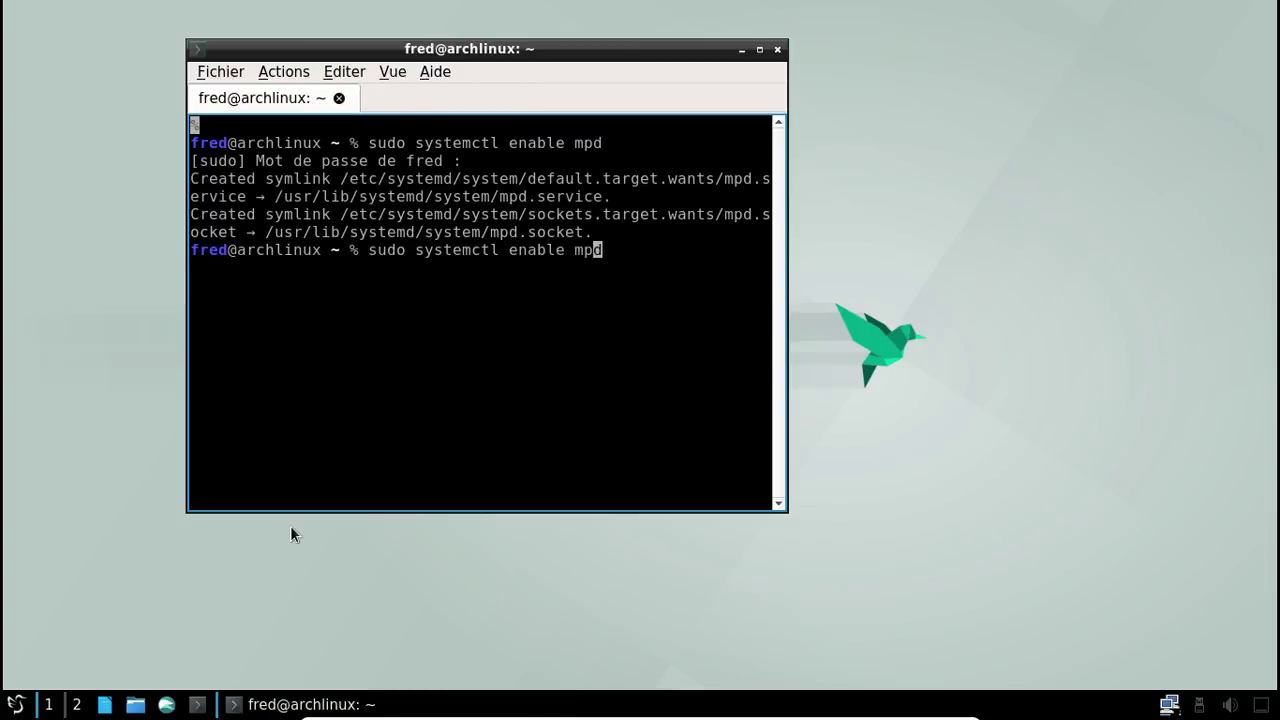
key("Left")
key("Left")
key("BackSpace")
key("BackSpace")
key("BackSpace")
key("BackSpace")
key("BackSpace")
key("BackSpace")
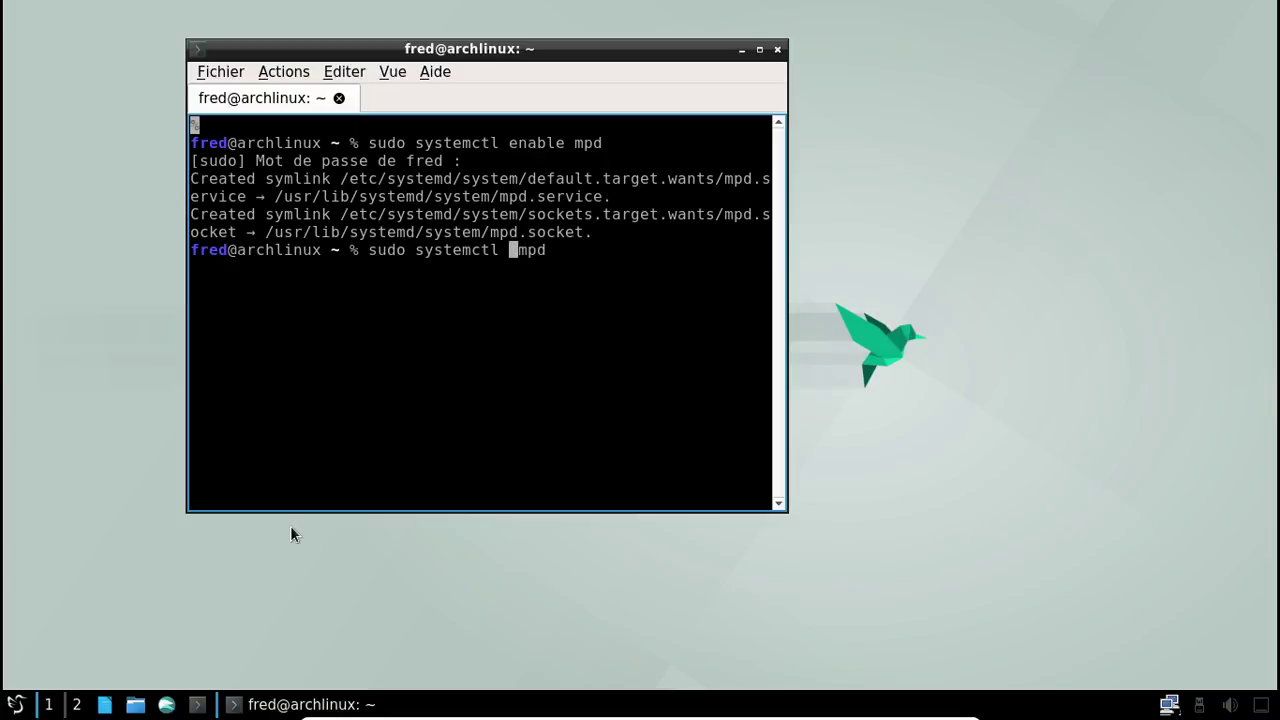
type("start")
key("Return")
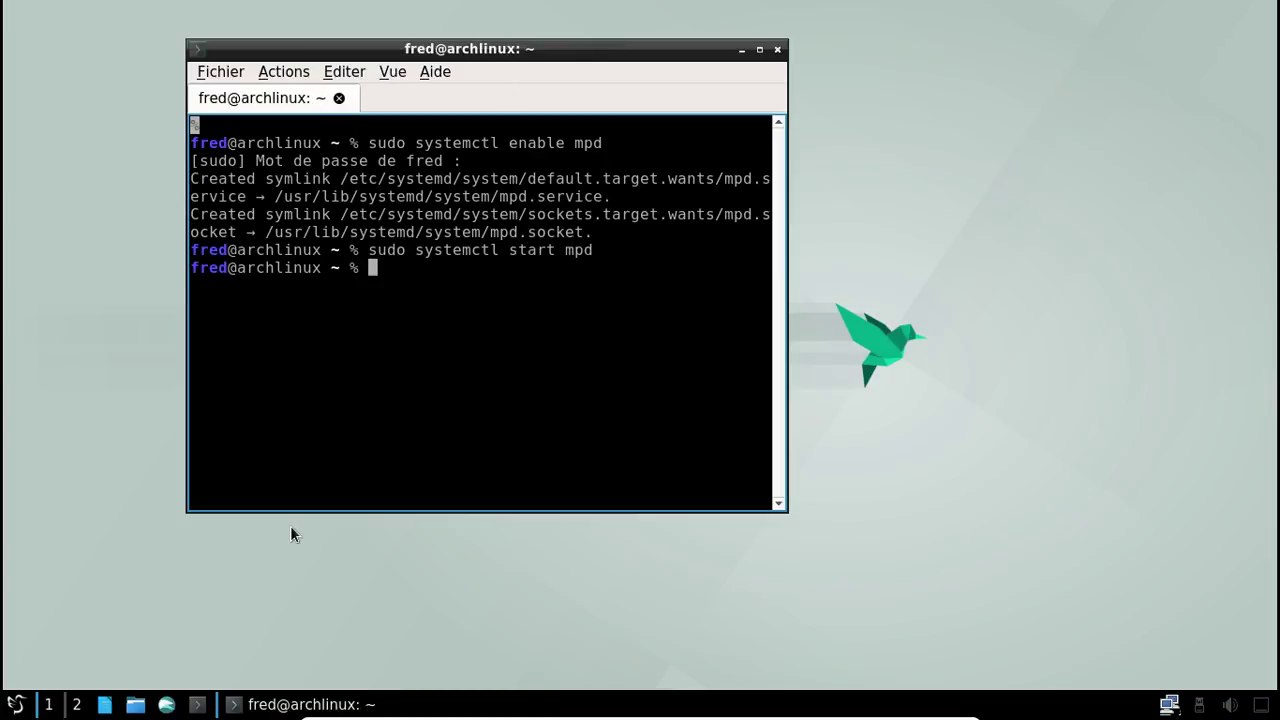
Step: Exit the terminal session and confirm quitting QTerminal
type("exit")
key("Return")
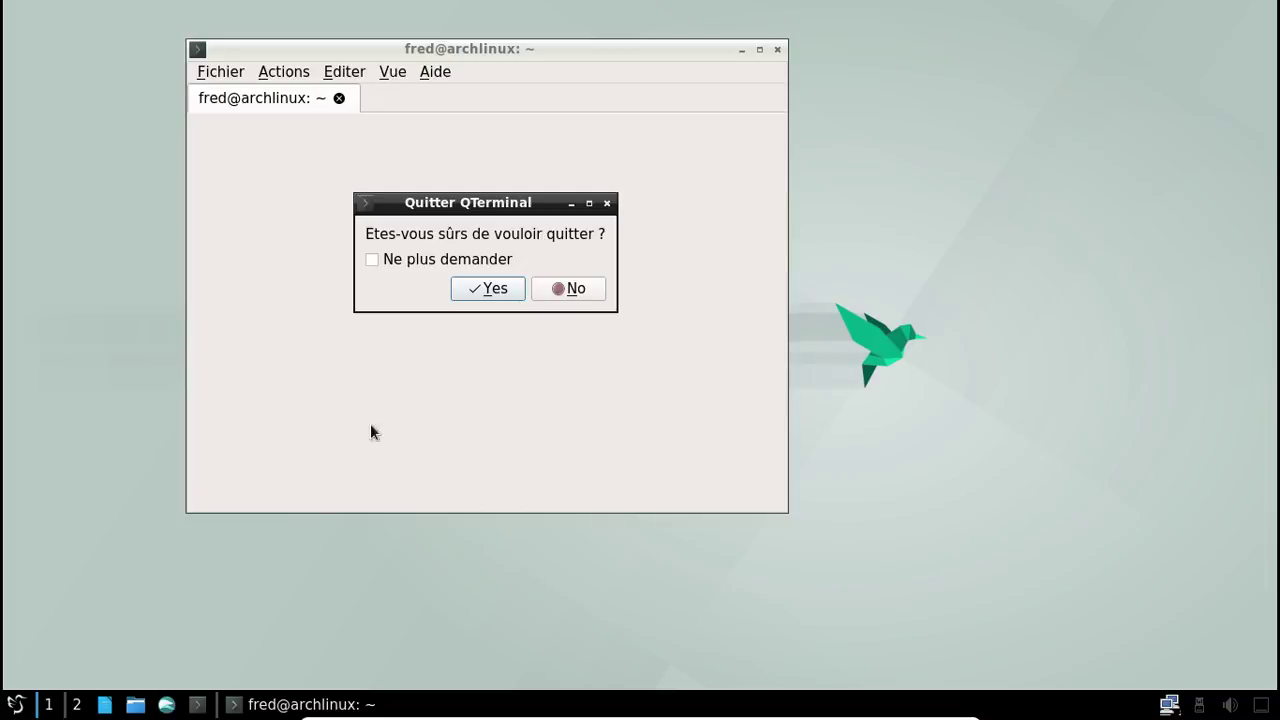
left_click(517, 288)
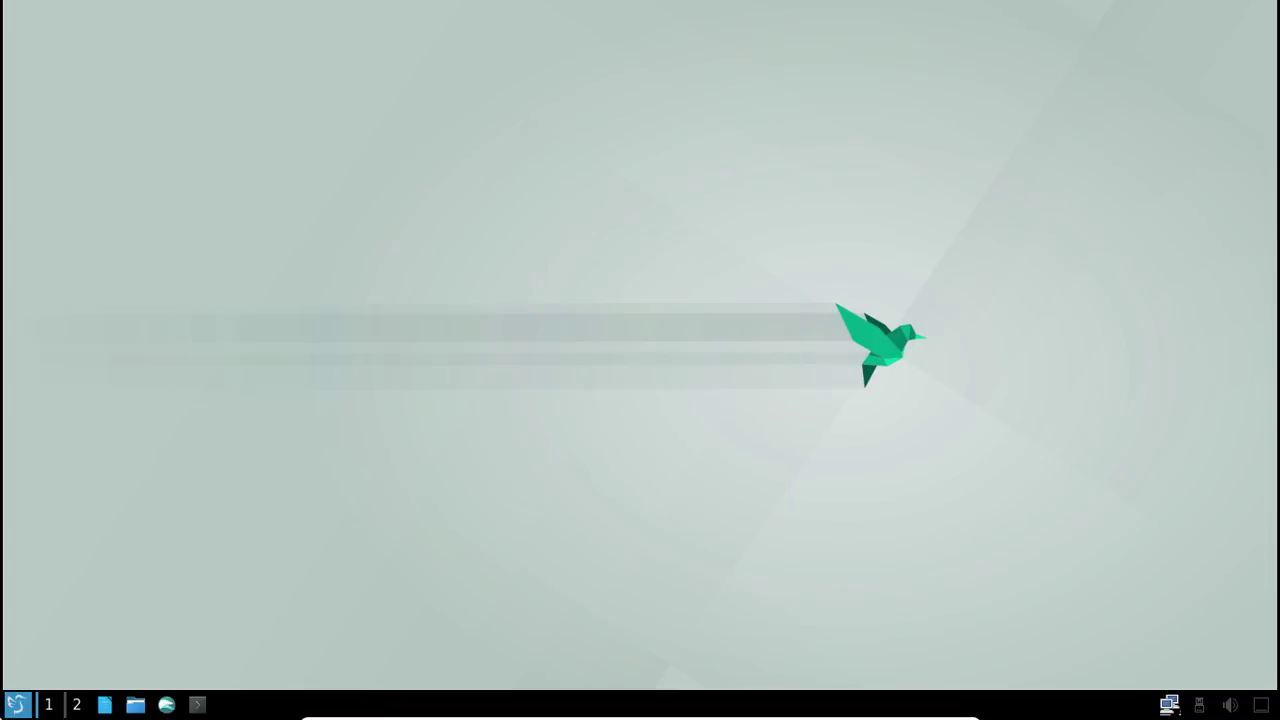
Step: Look through the installed application categories and launch the VLC media player from the sound and video applications
left_click(15, 704)
mouse_move(72, 329)
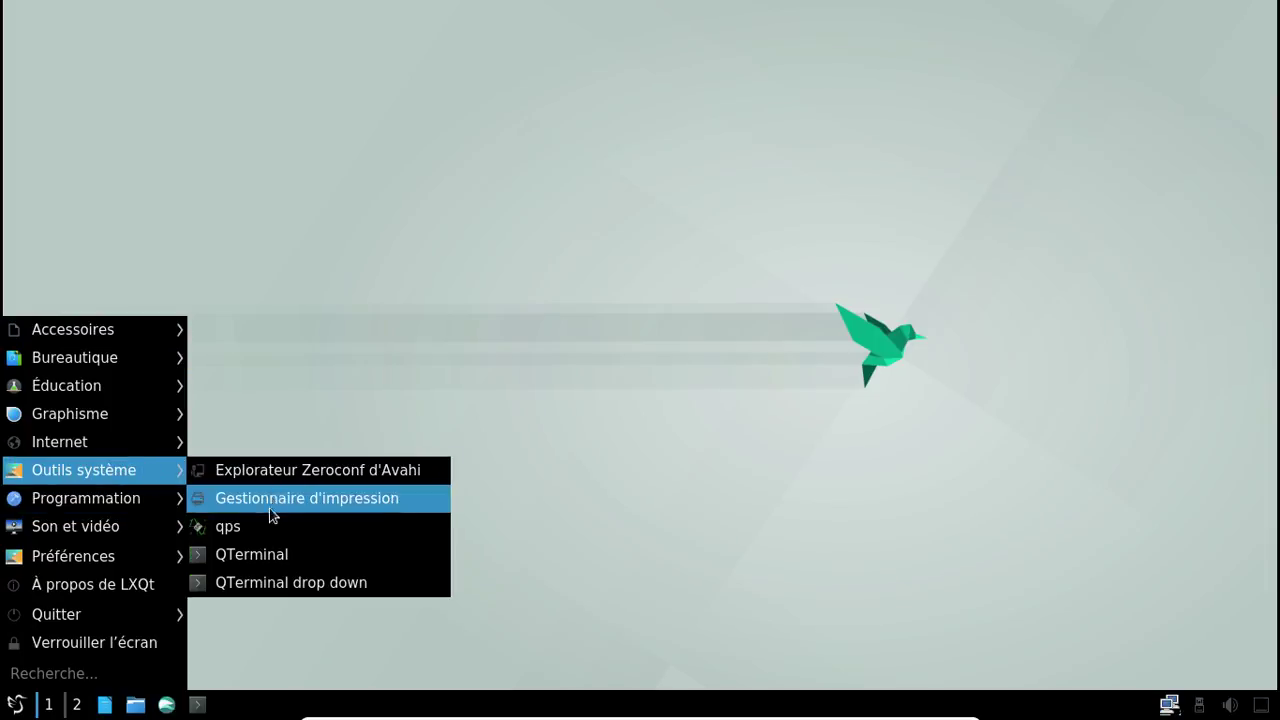
mouse_move(131, 530)
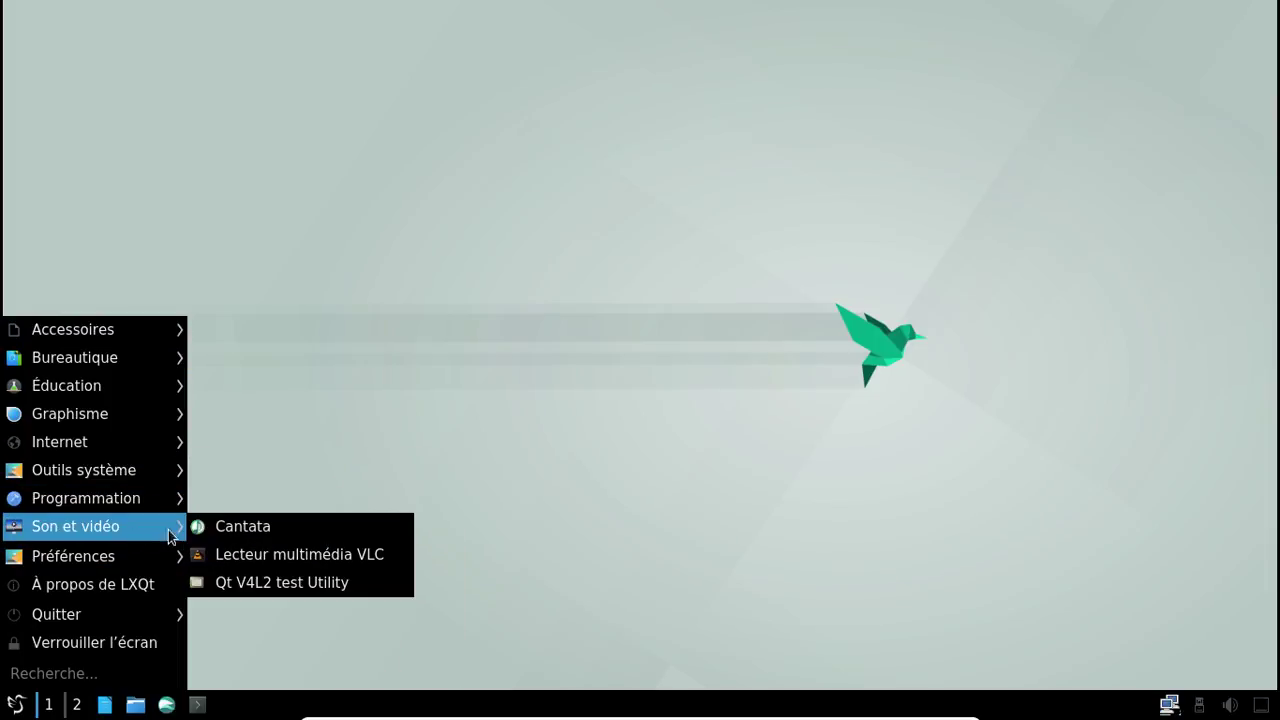
left_click(302, 560)
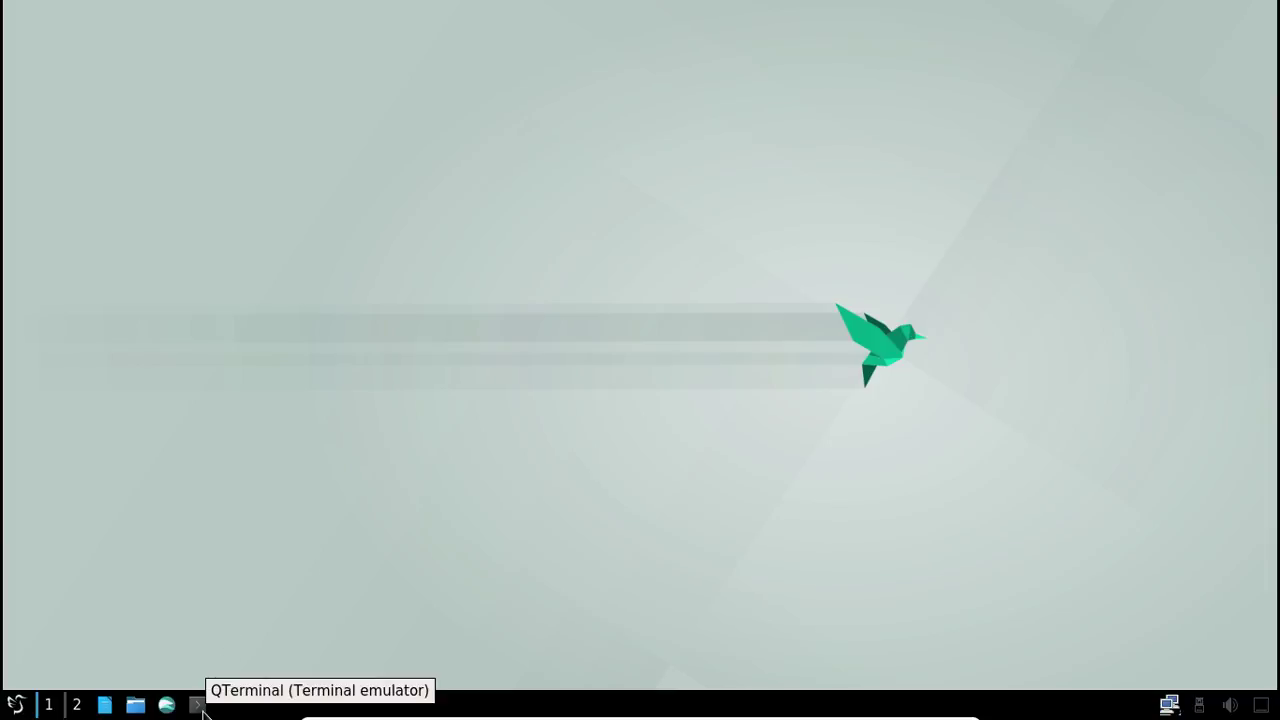
Step: Log out of the LXQt session and log back in by entering the account password
left_click(15, 704)
mouse_move(112, 614)
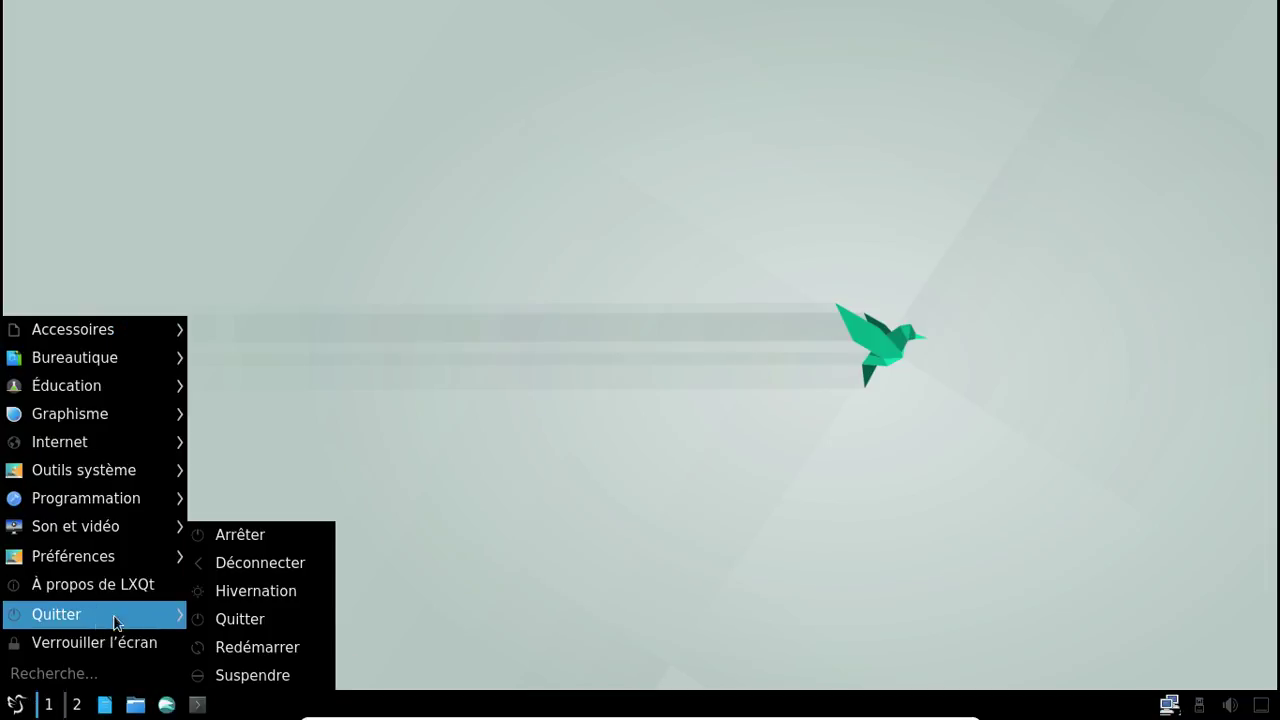
left_click(250, 563)
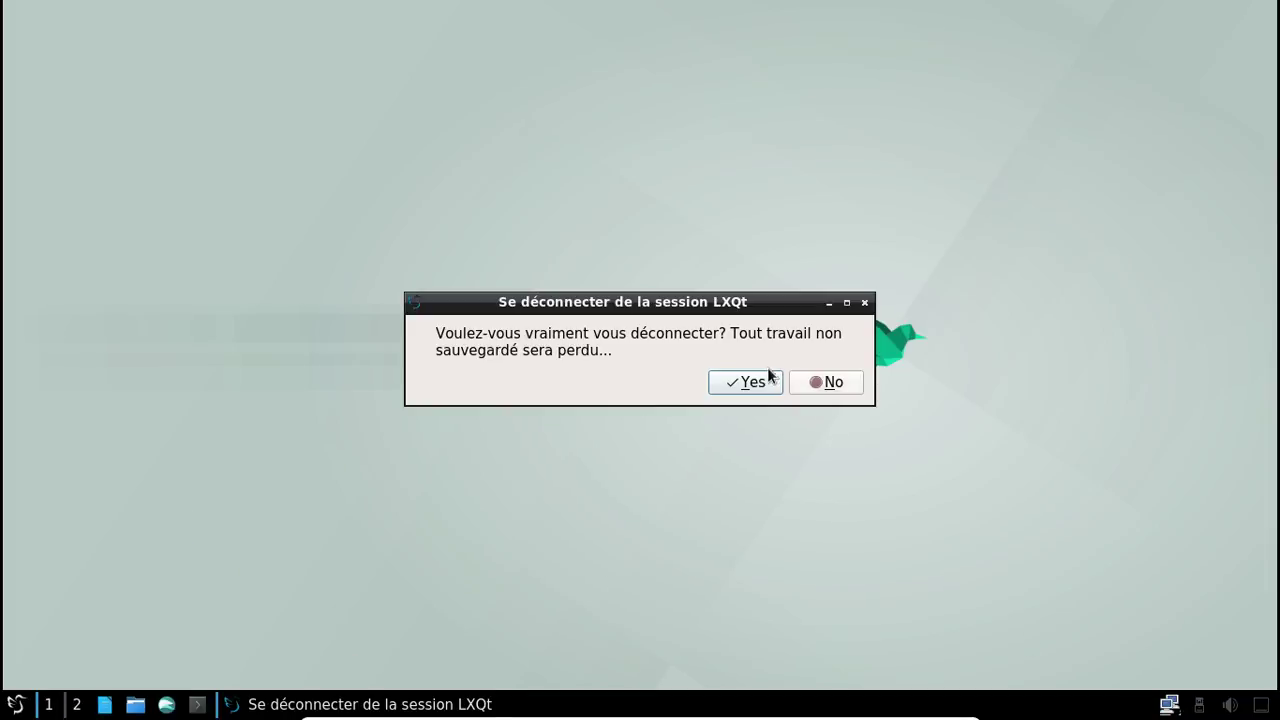
left_click(757, 384)
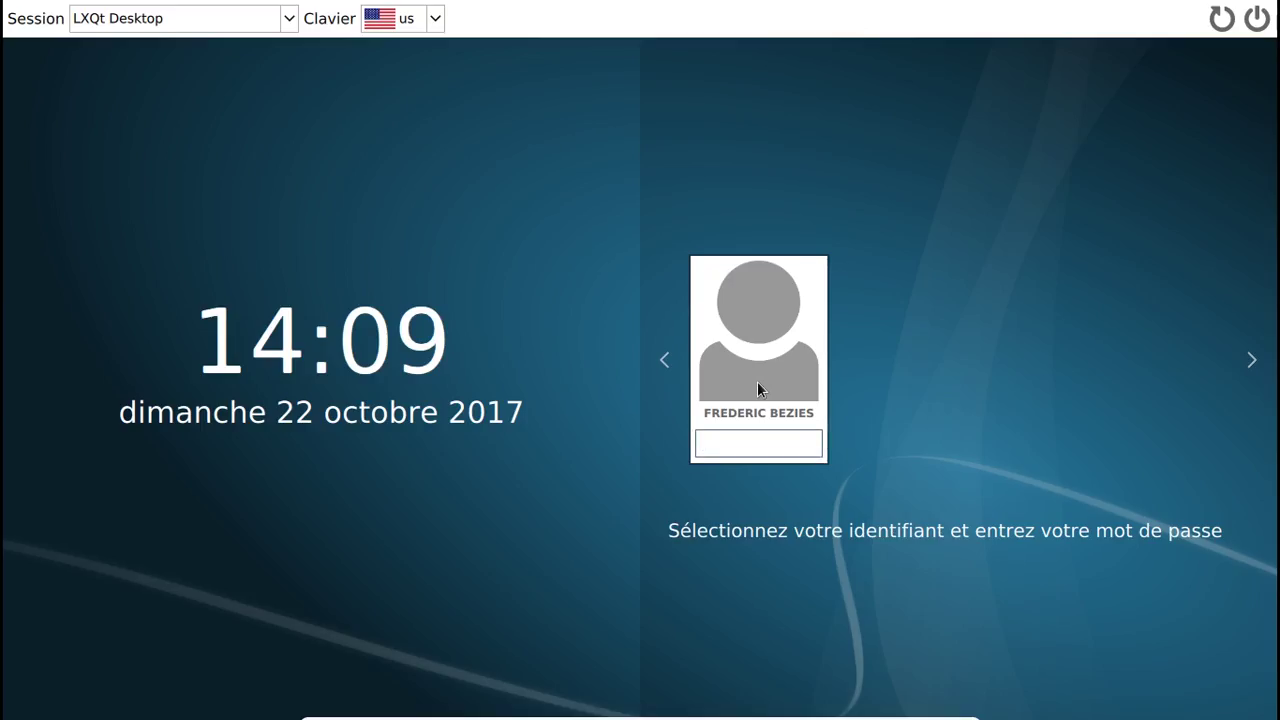
type("*****")
key("Return")
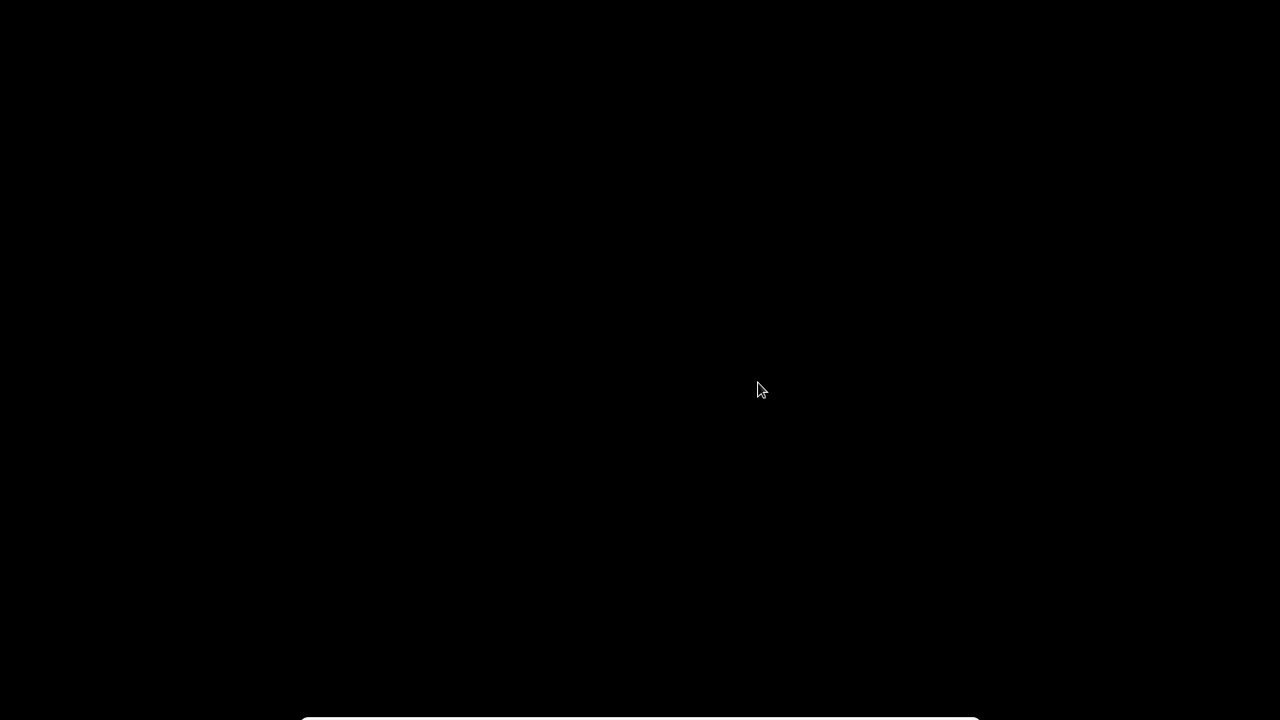
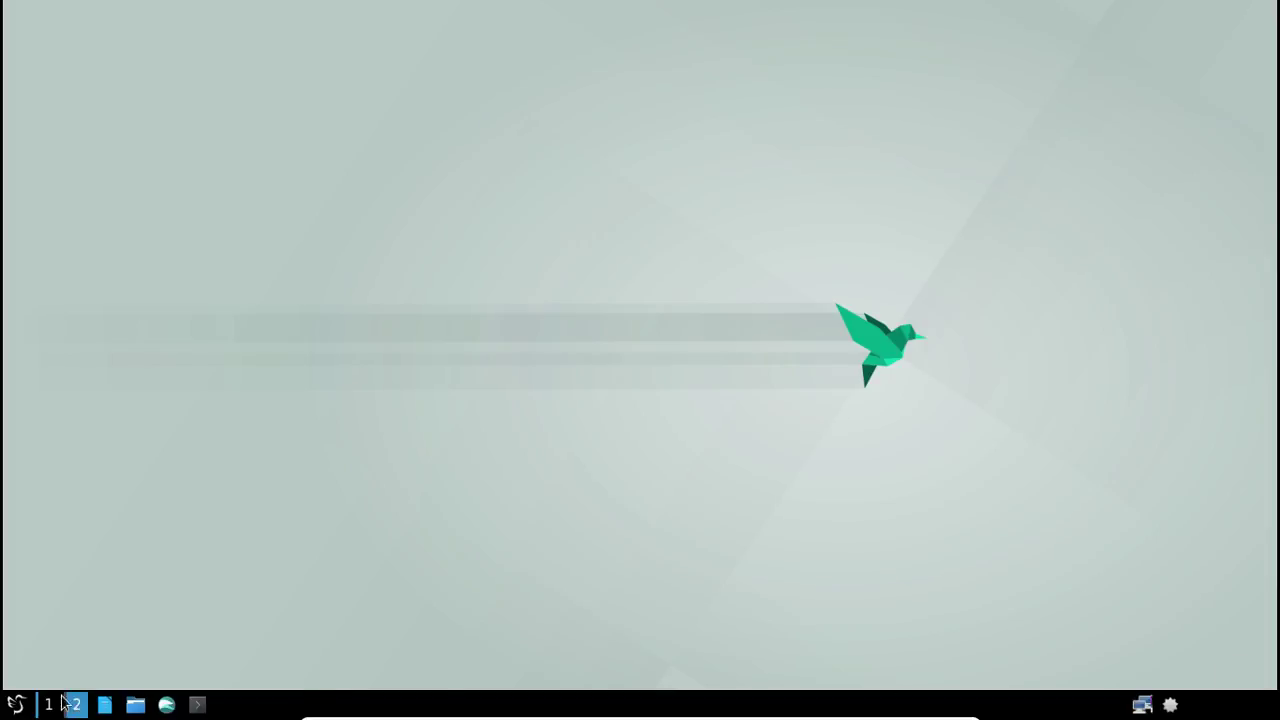
Step: Turn off colorizing icons based on widget style in the LXQt icon theme settings and close the configuration centre
left_click(20, 703)
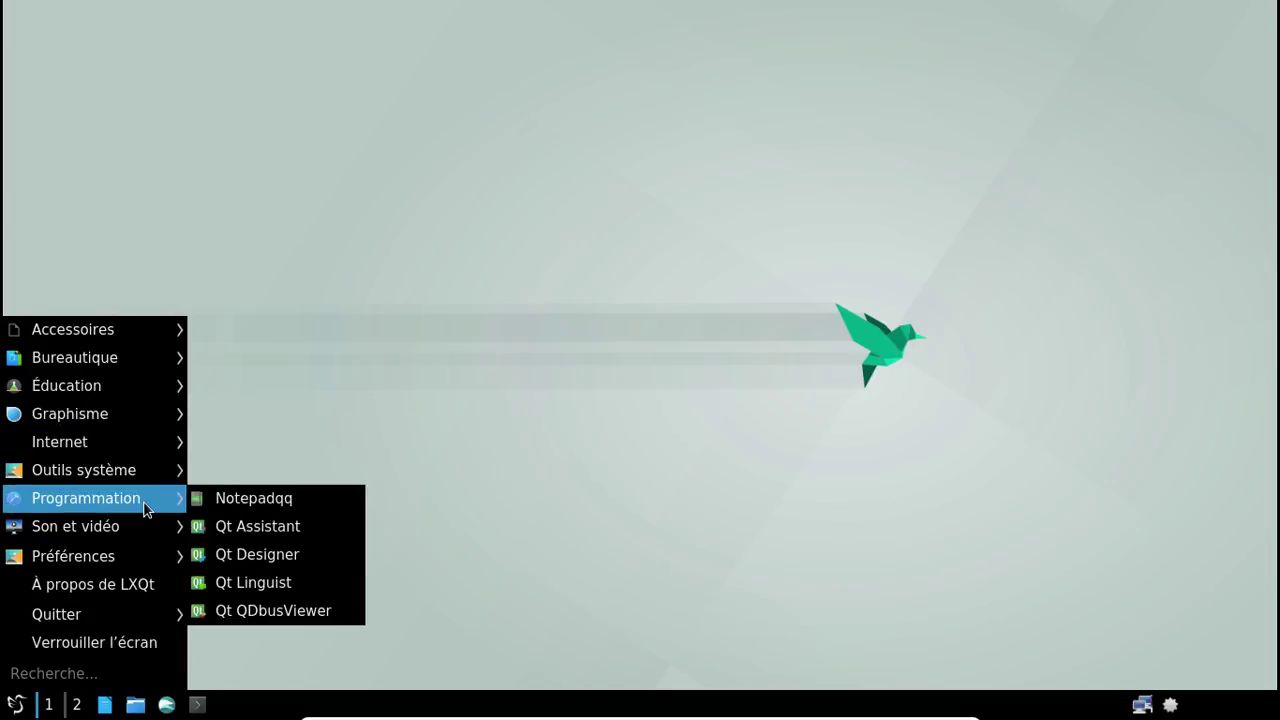
mouse_move(143, 481)
mouse_move(150, 560)
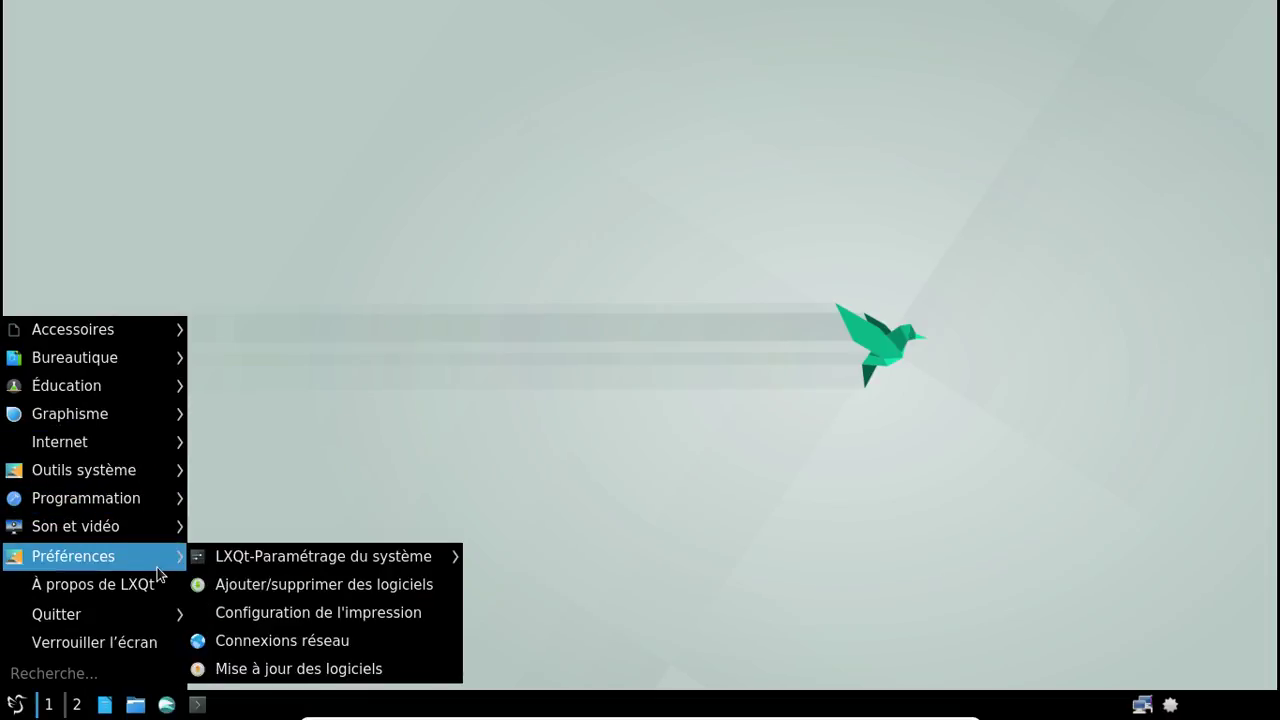
mouse_move(285, 566)
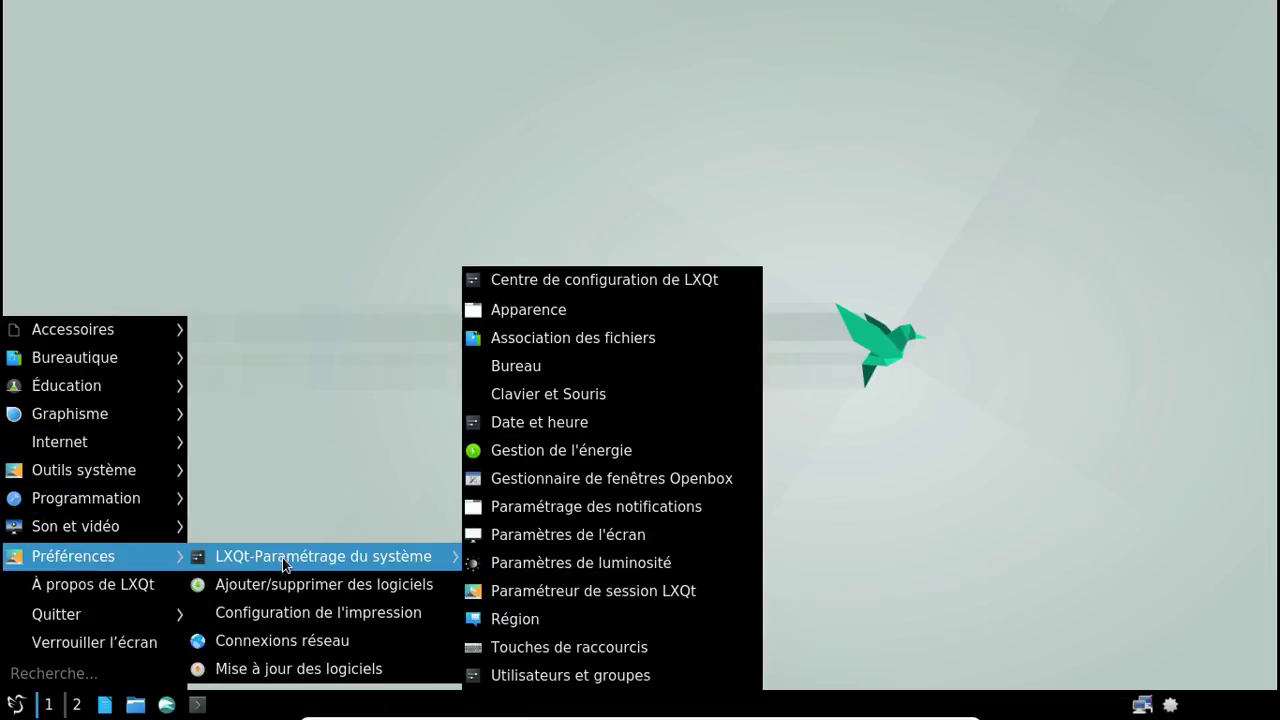
left_click(725, 284)
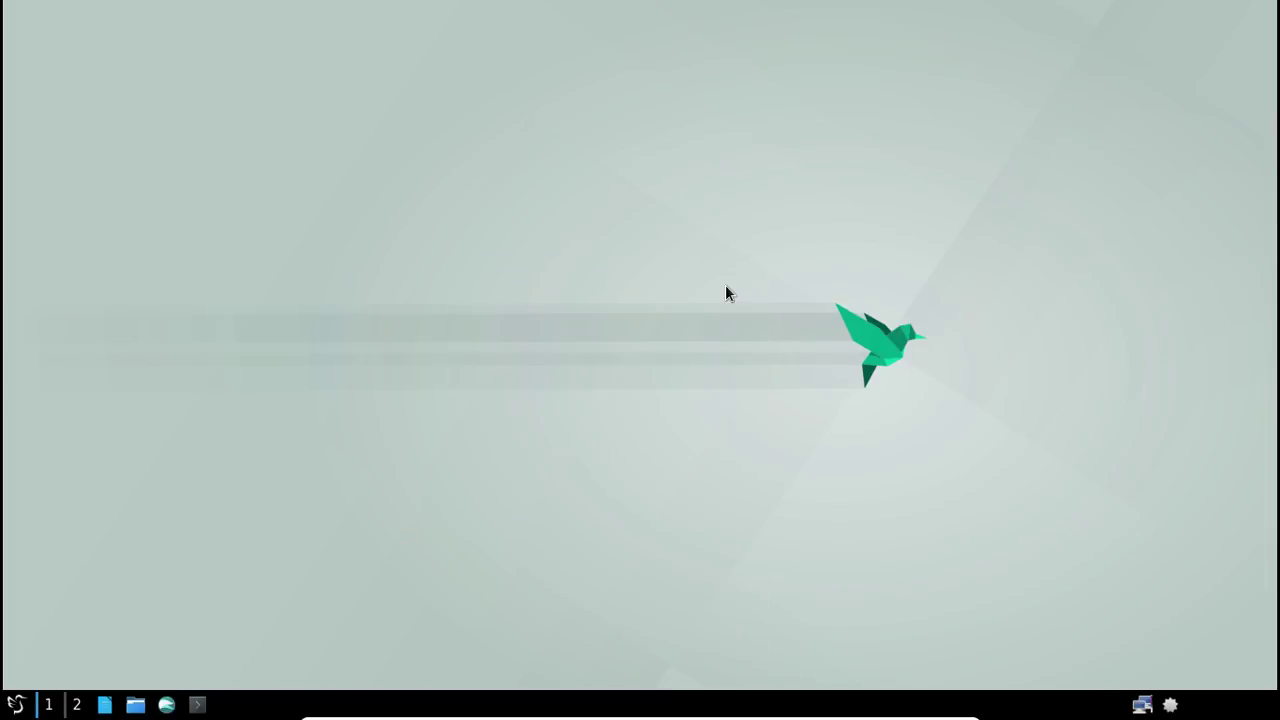
left_click(395, 238)
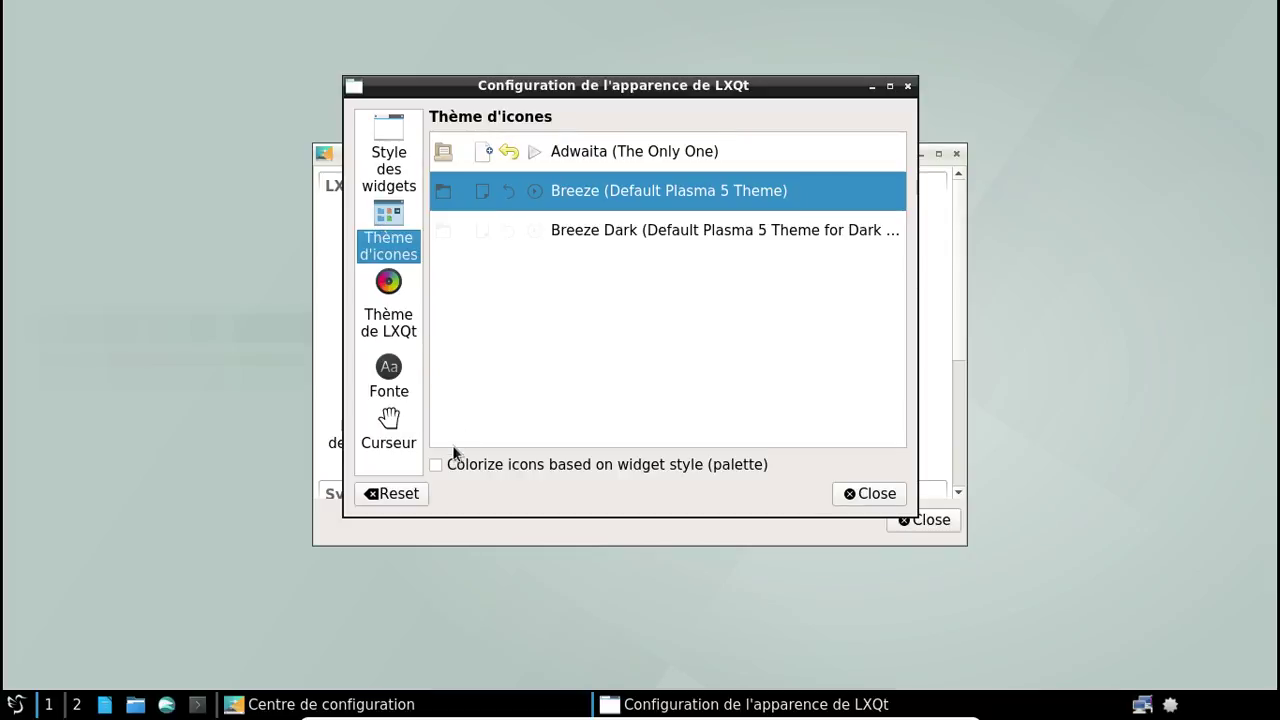
left_click(447, 463)
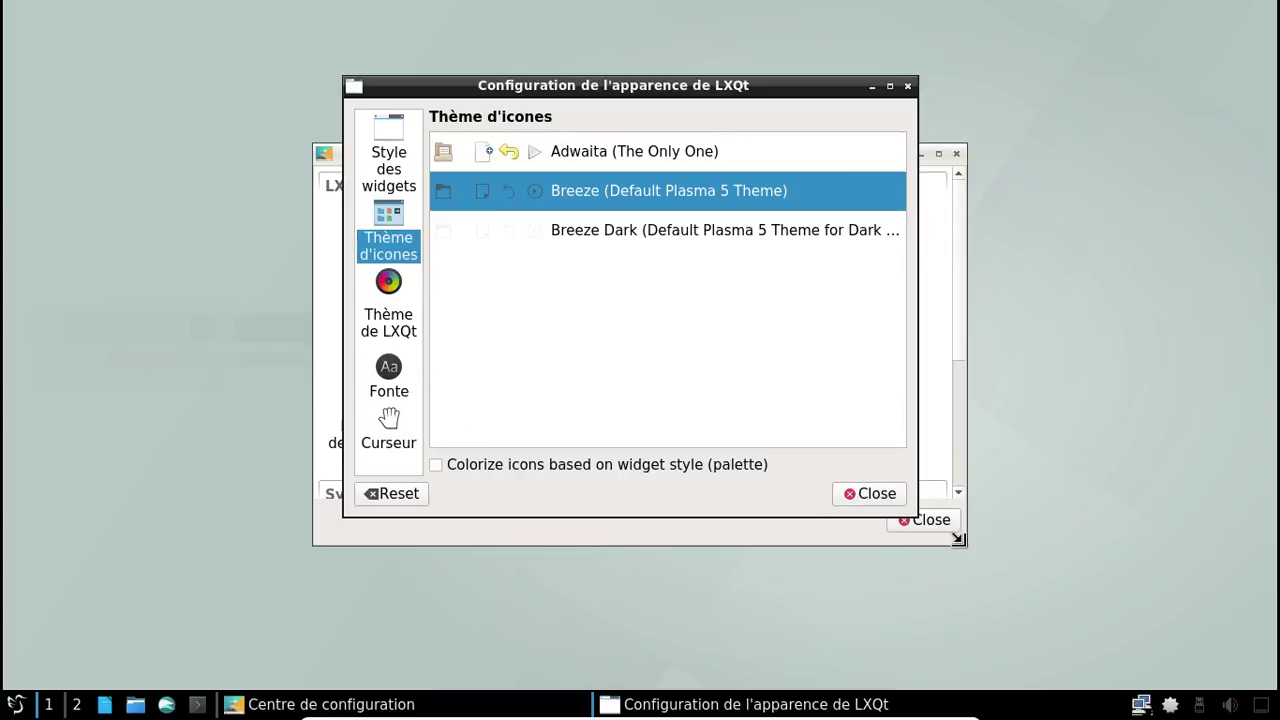
left_click(872, 494)
left_click(956, 154)
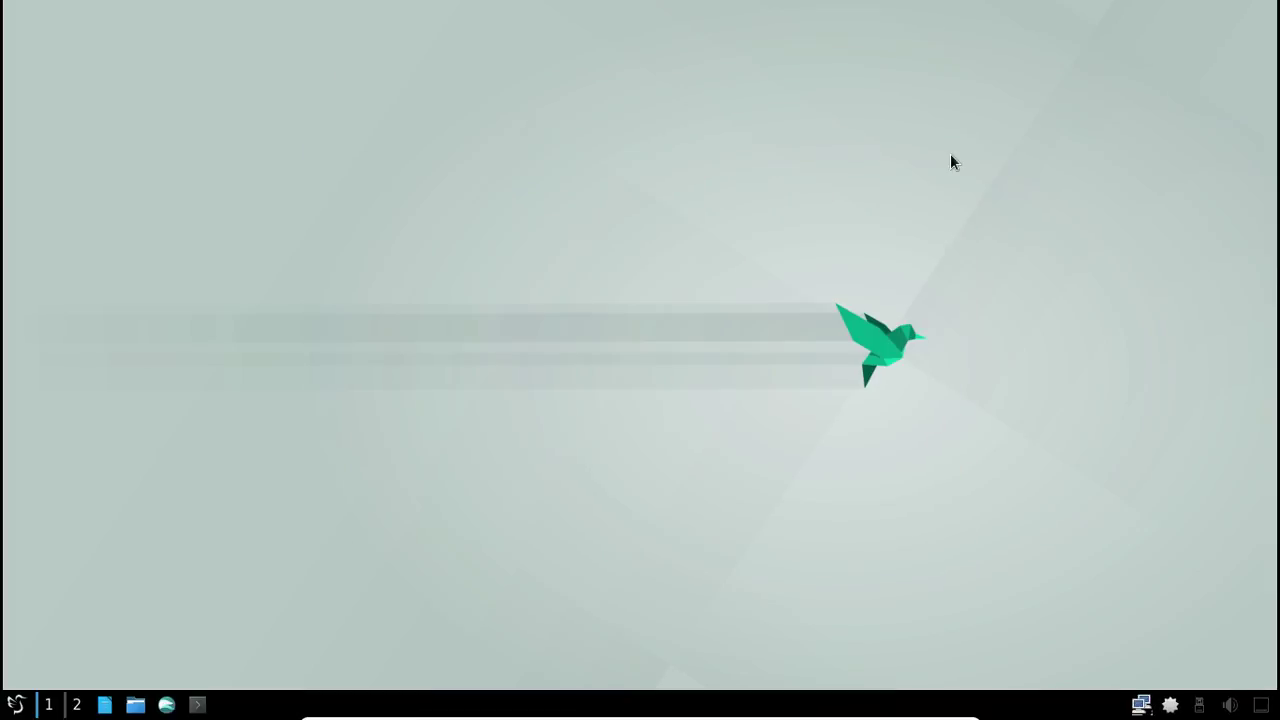
Step: Open the package manager and check which sound and video applications are installed
right_click(1171, 707)
left_click(1108, 660)
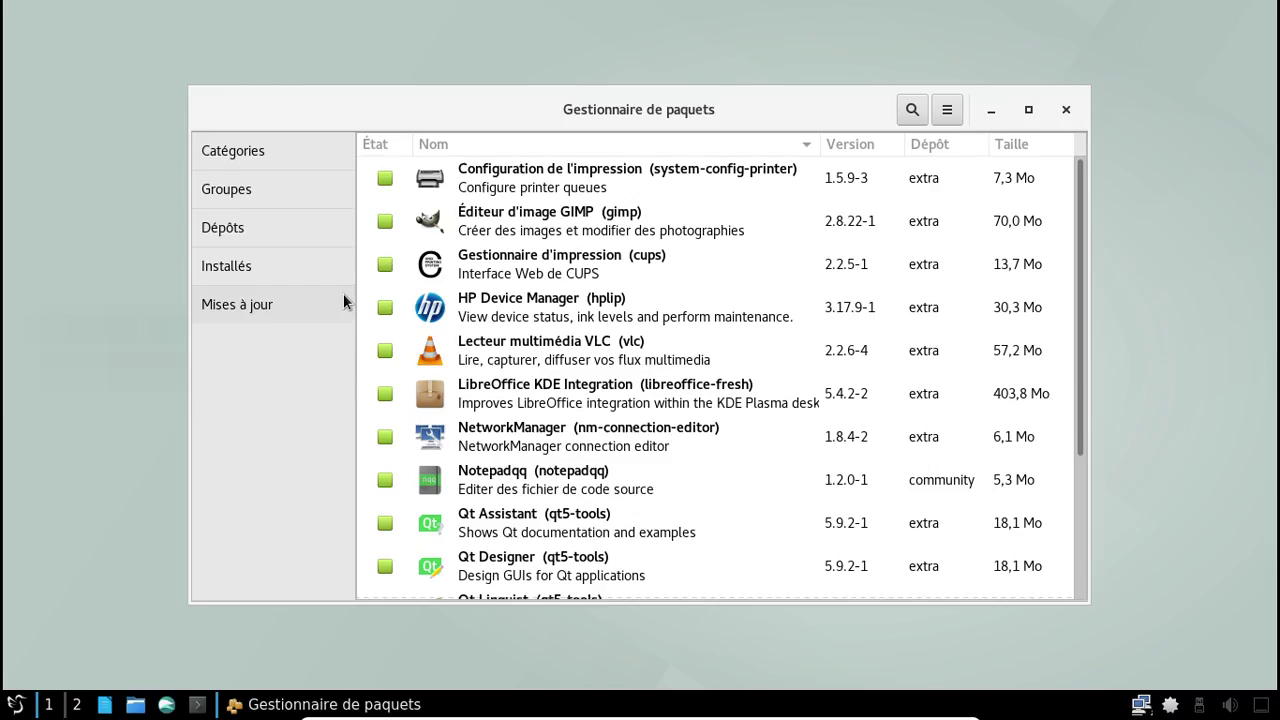
left_click(12, 706)
mouse_move(83, 550)
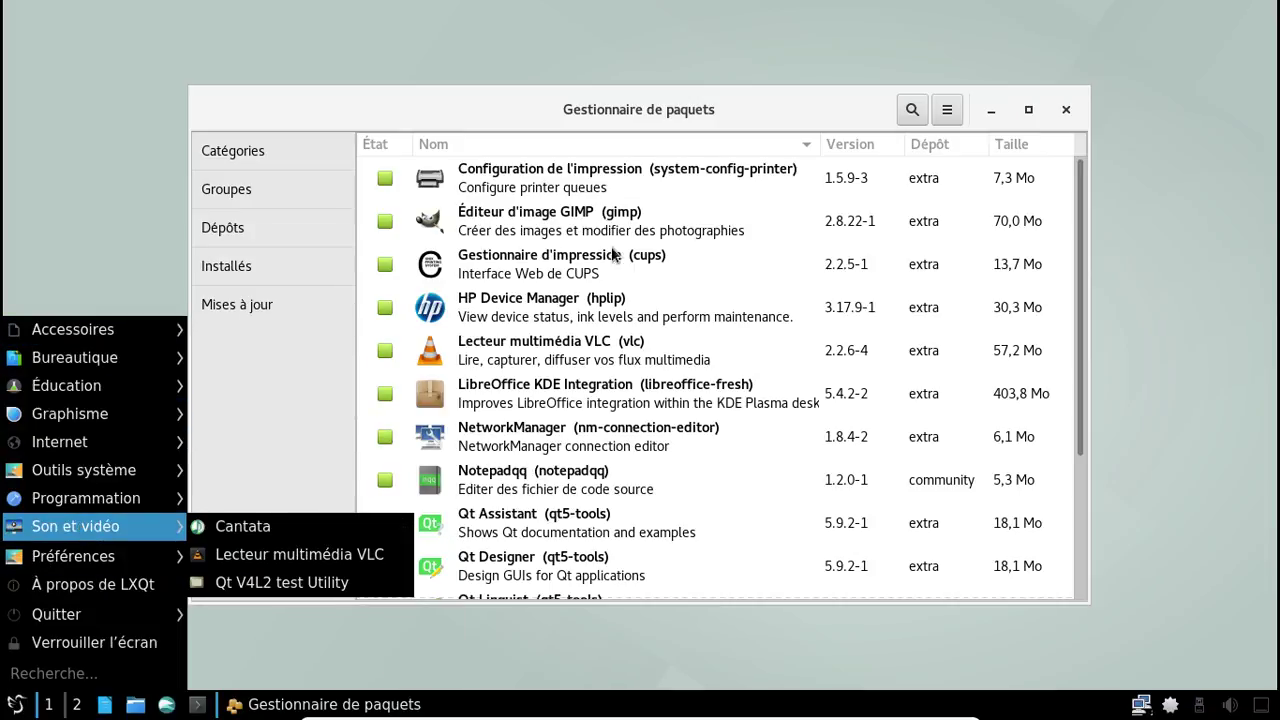
Step: Search the package repositories for "qt4" and look through the matching packages
left_click(911, 114)
left_click(911, 111)
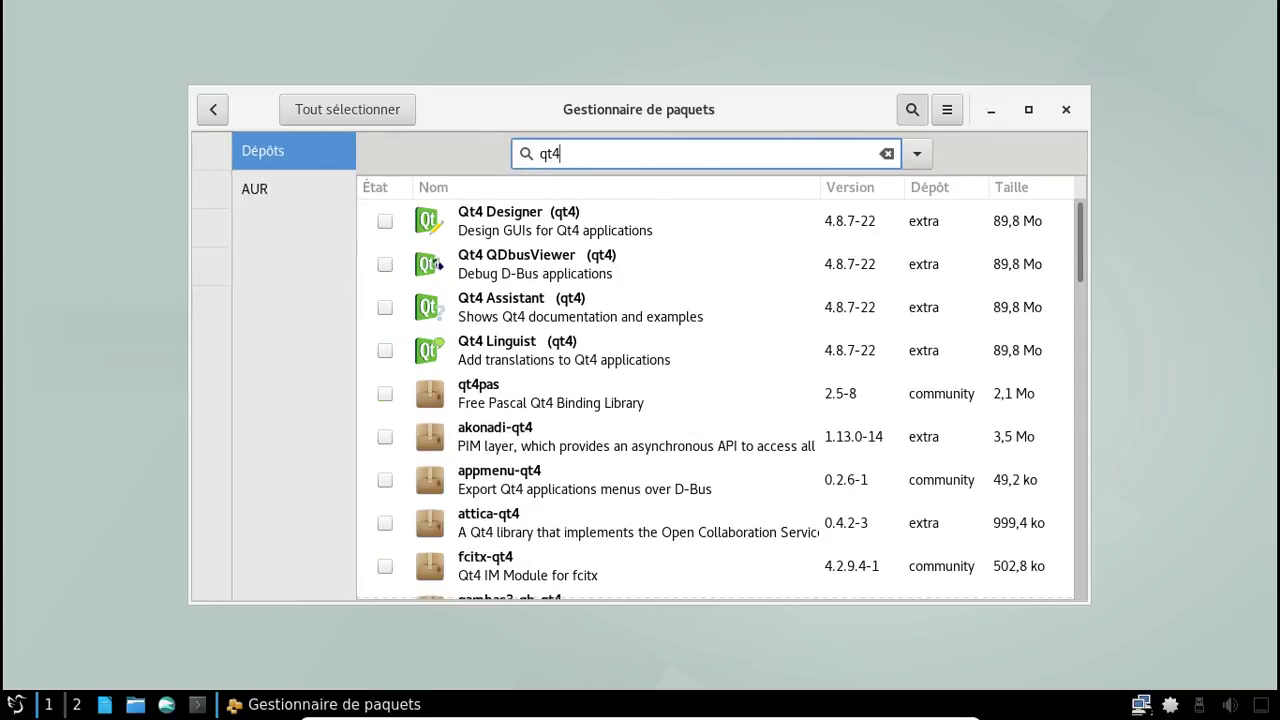
scroll(615, 325, "down", 8)
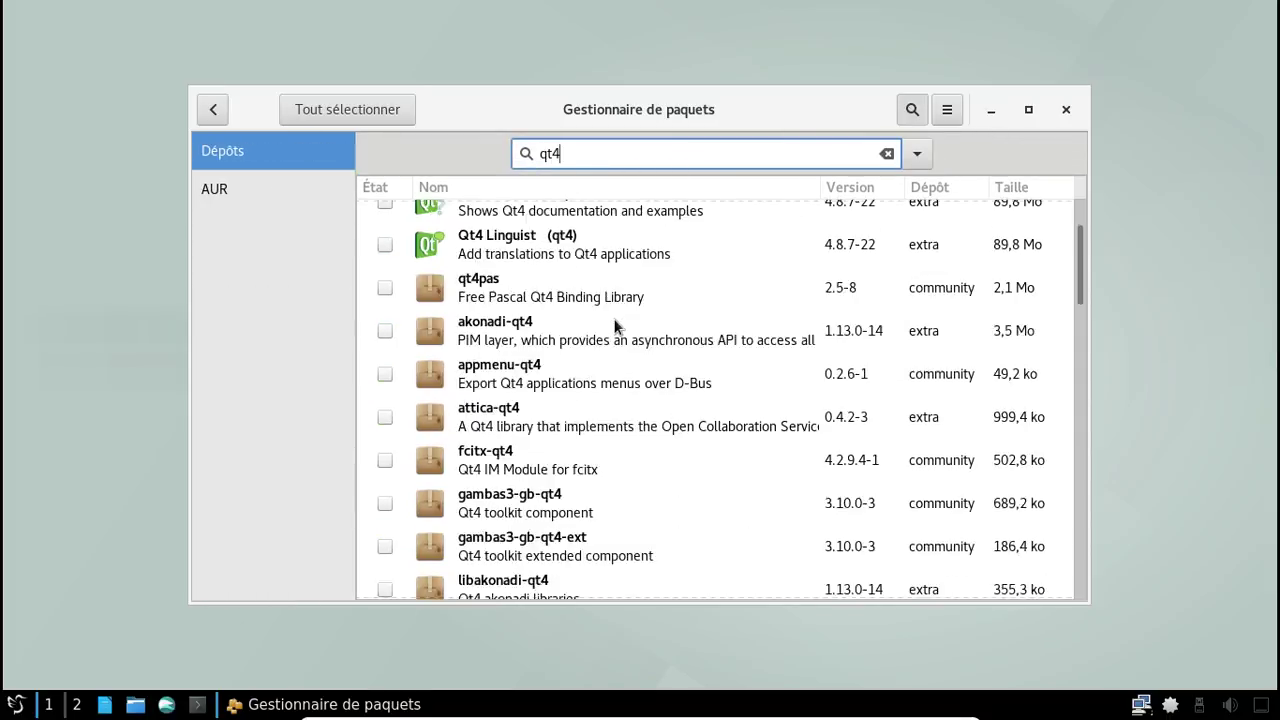
scroll(615, 325, "down", 7)
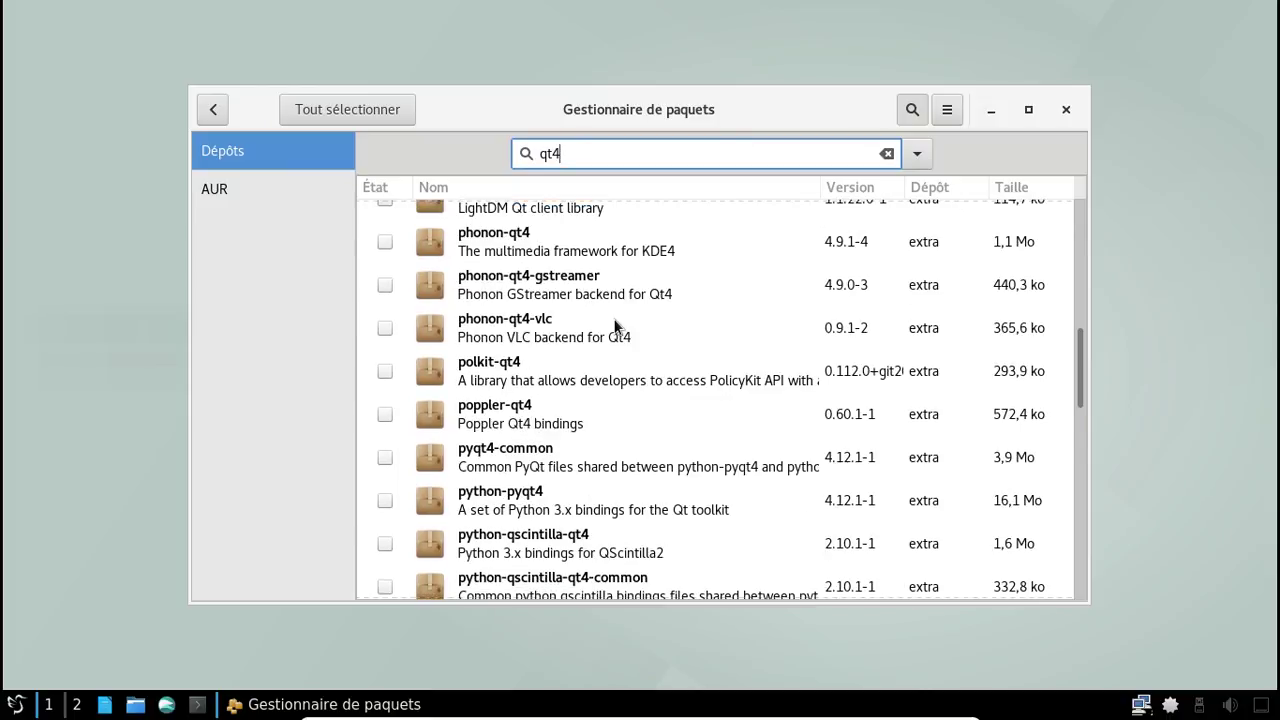
scroll(615, 325, "up", 10)
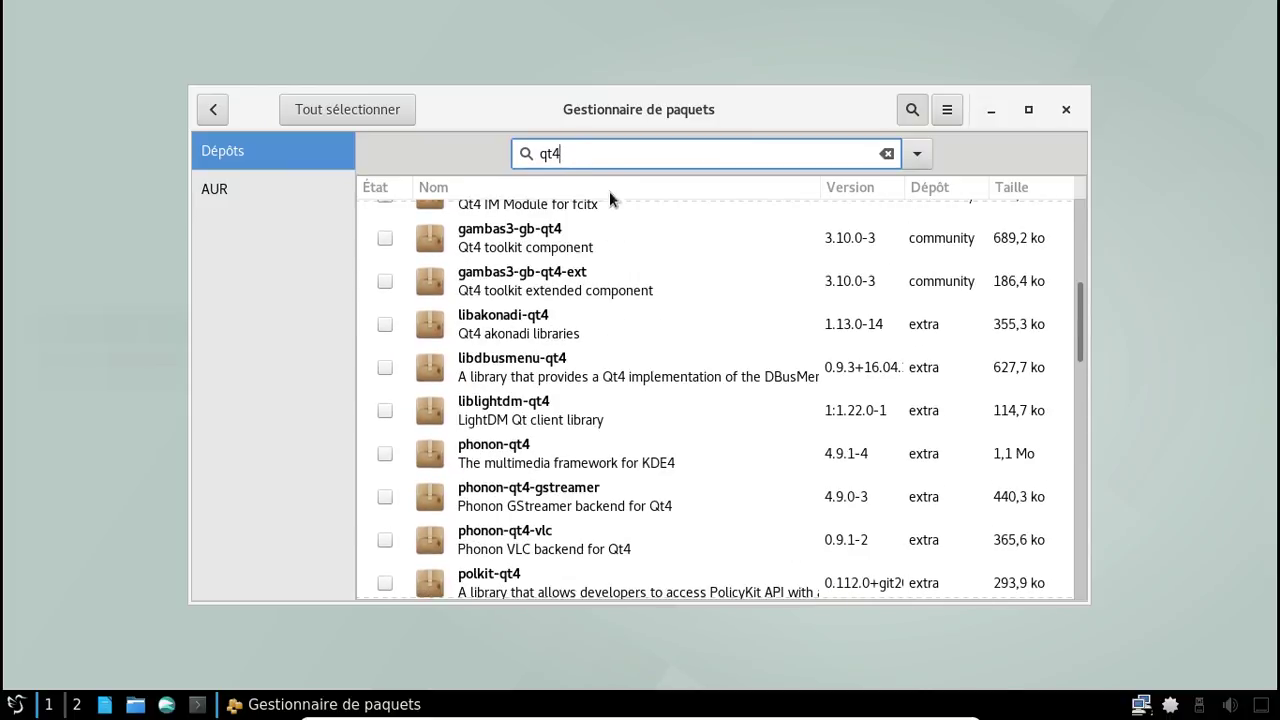
Step: Search the package repositories for "vlc" and open the details of the VLC media player package
double_click(537, 152)
type("vlc")
right_click(555, 207)
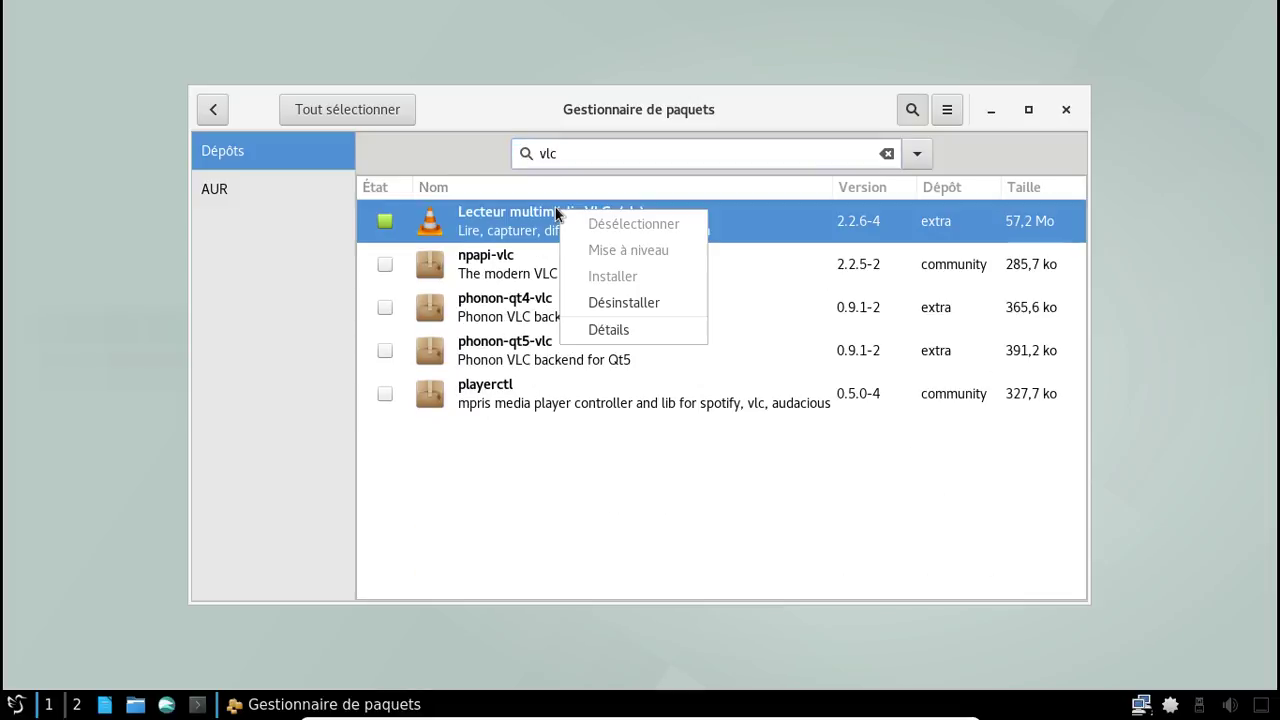
left_click(623, 327)
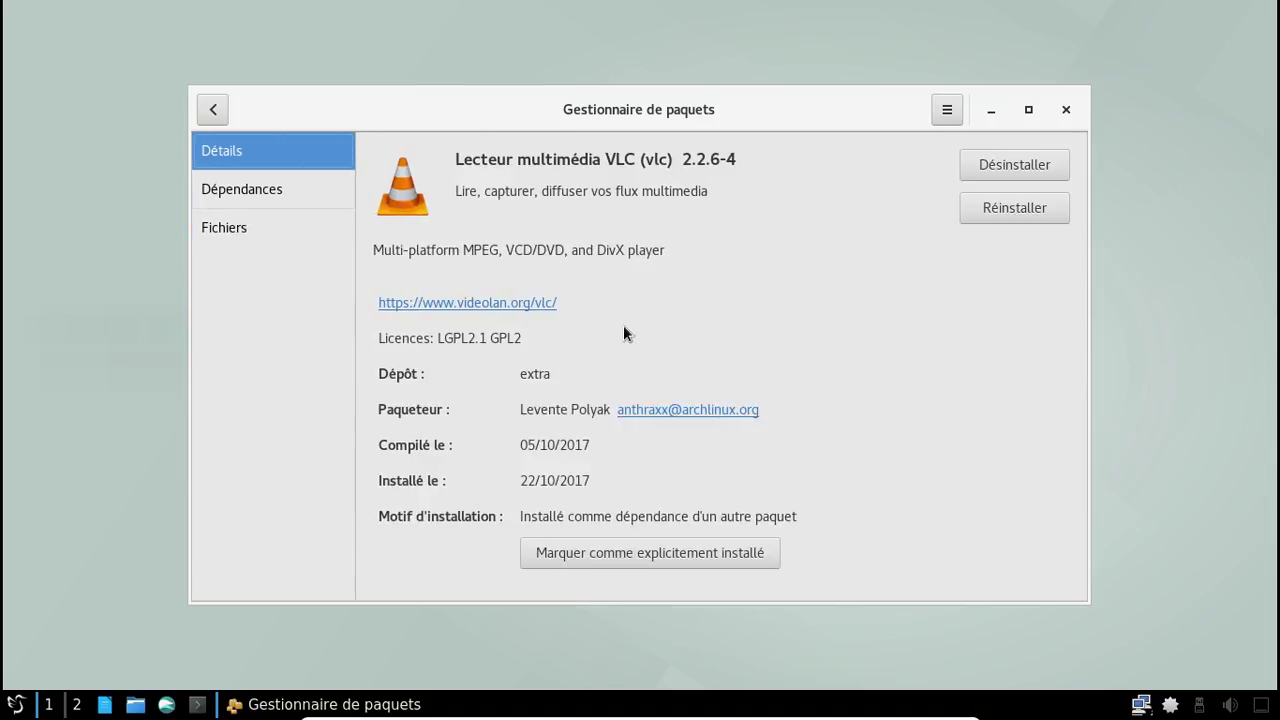
Step: Install qt4 from the VLC package's optional dependencies, approving the transaction and entering the root password
left_click(281, 202)
scroll(829, 300, "down", 5)
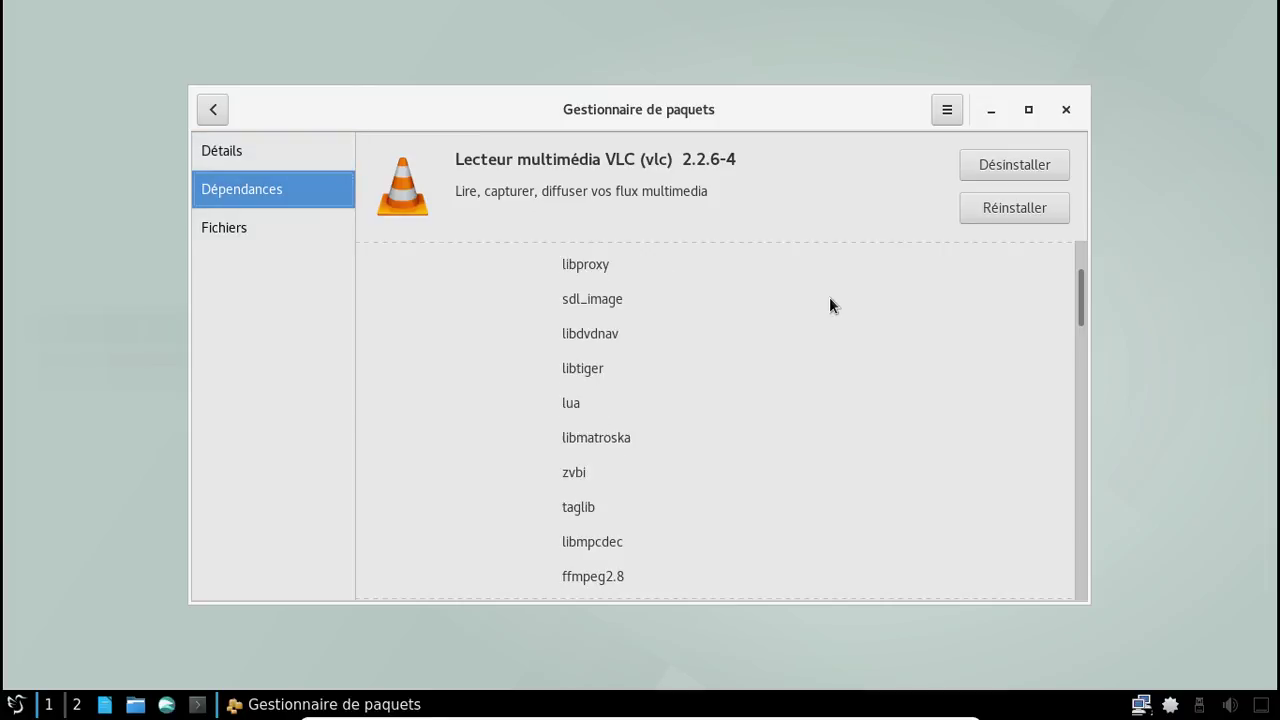
scroll(829, 298, "down", 5)
scroll(829, 298, "down", 2)
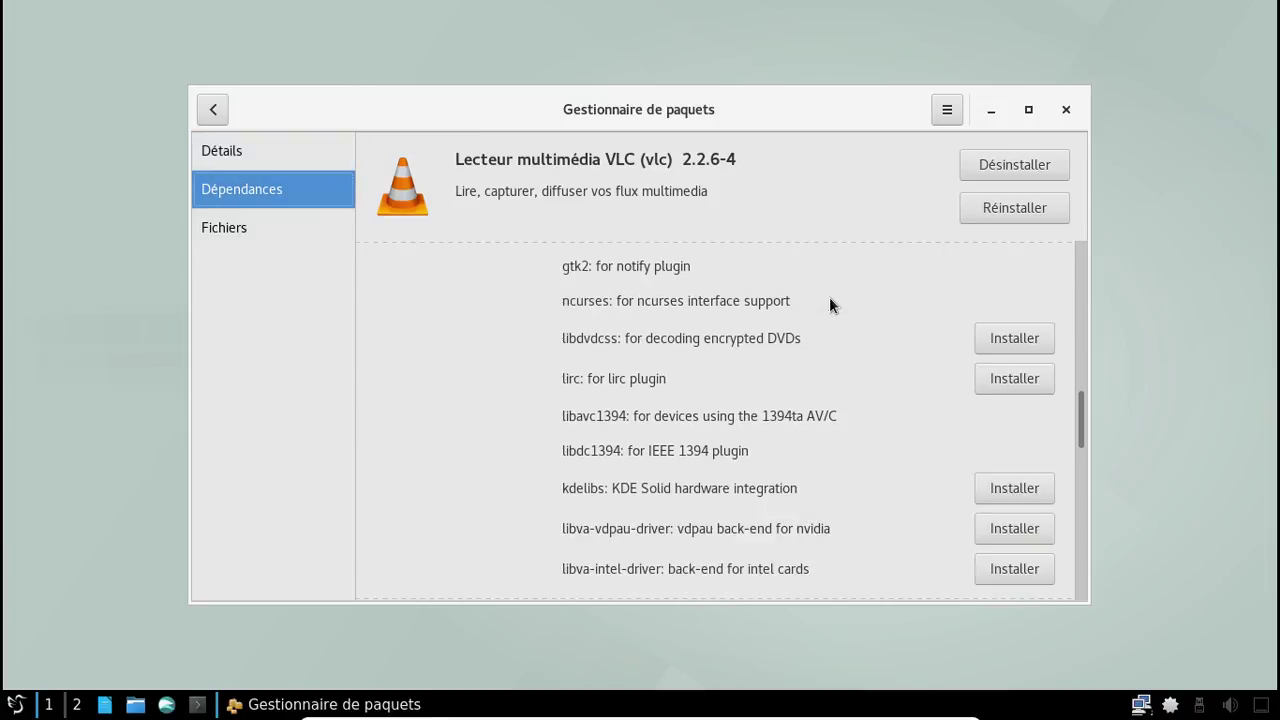
scroll(829, 305, "down", 2)
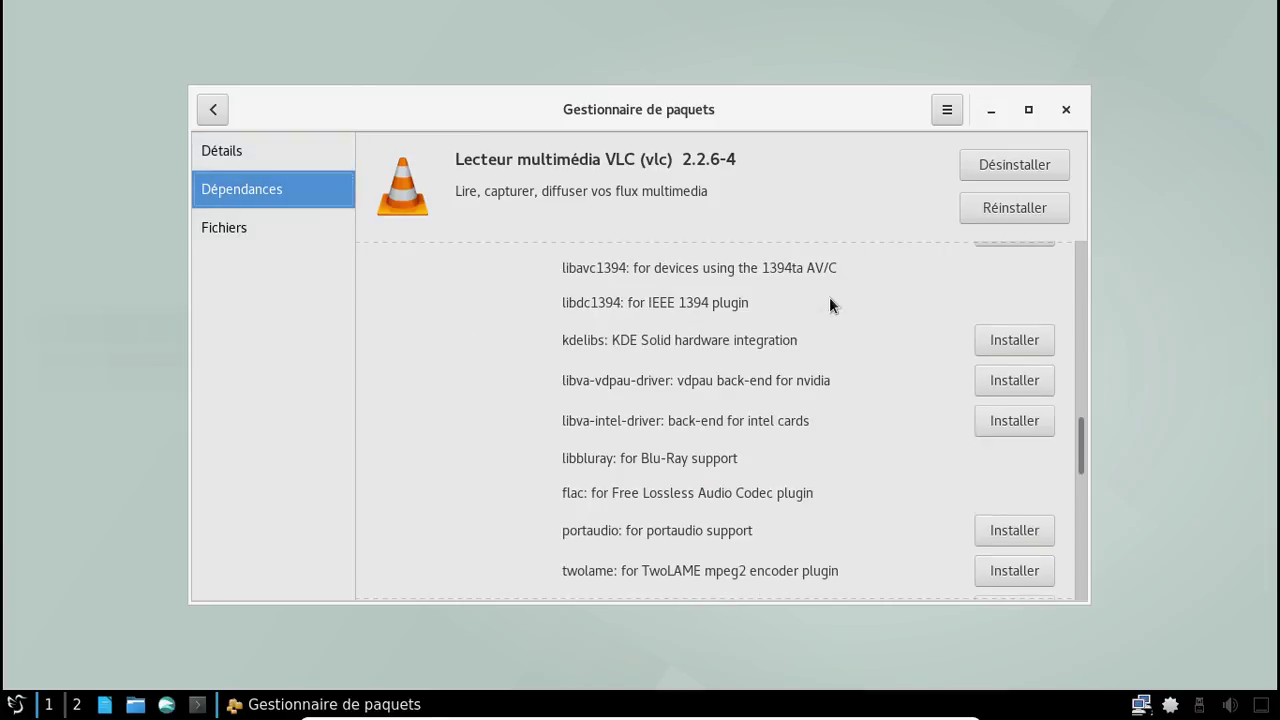
scroll(829, 298, "down", 4)
scroll(829, 297, "down", 5)
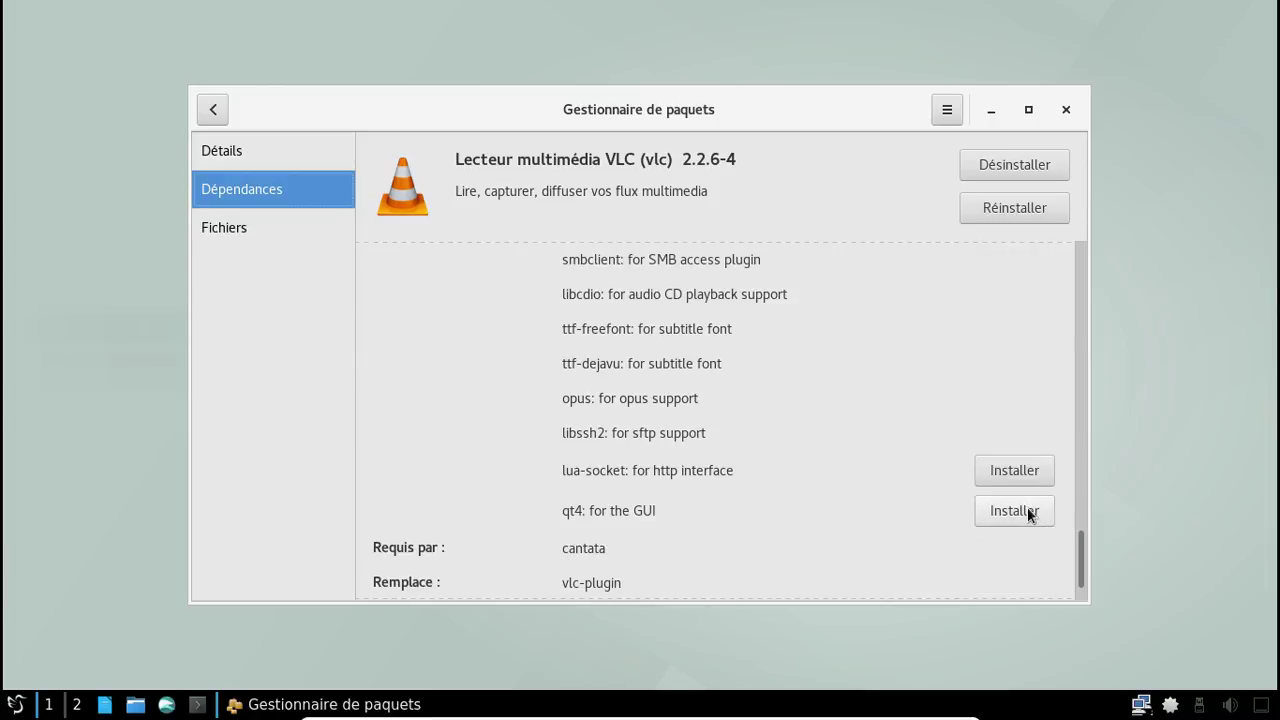
left_click(1014, 510)
left_click(941, 582)
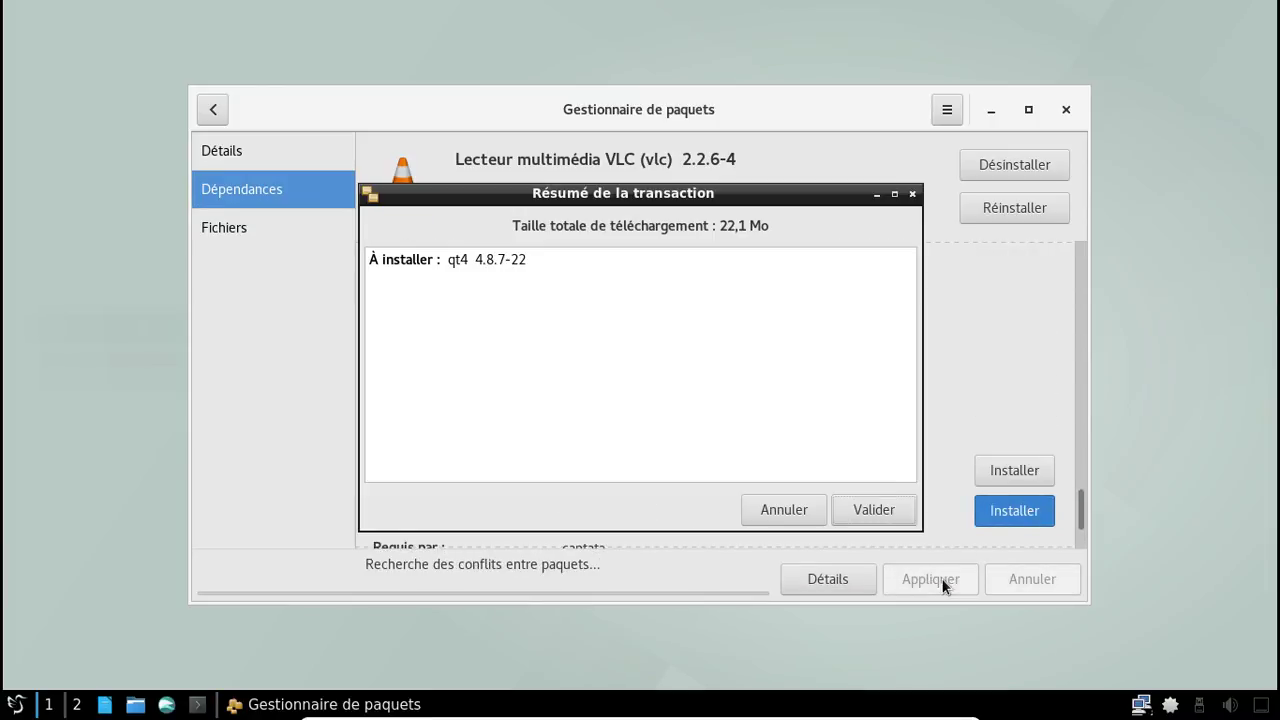
left_click(853, 507)
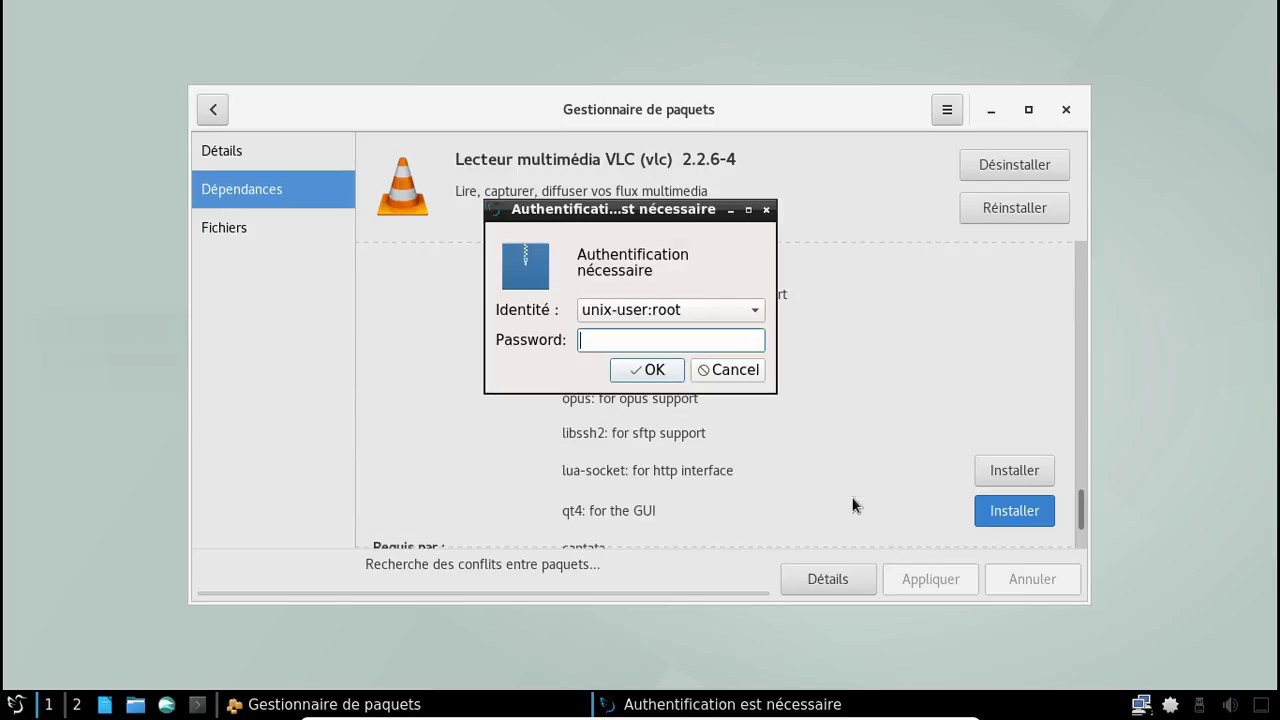
type("********")
key("Return")
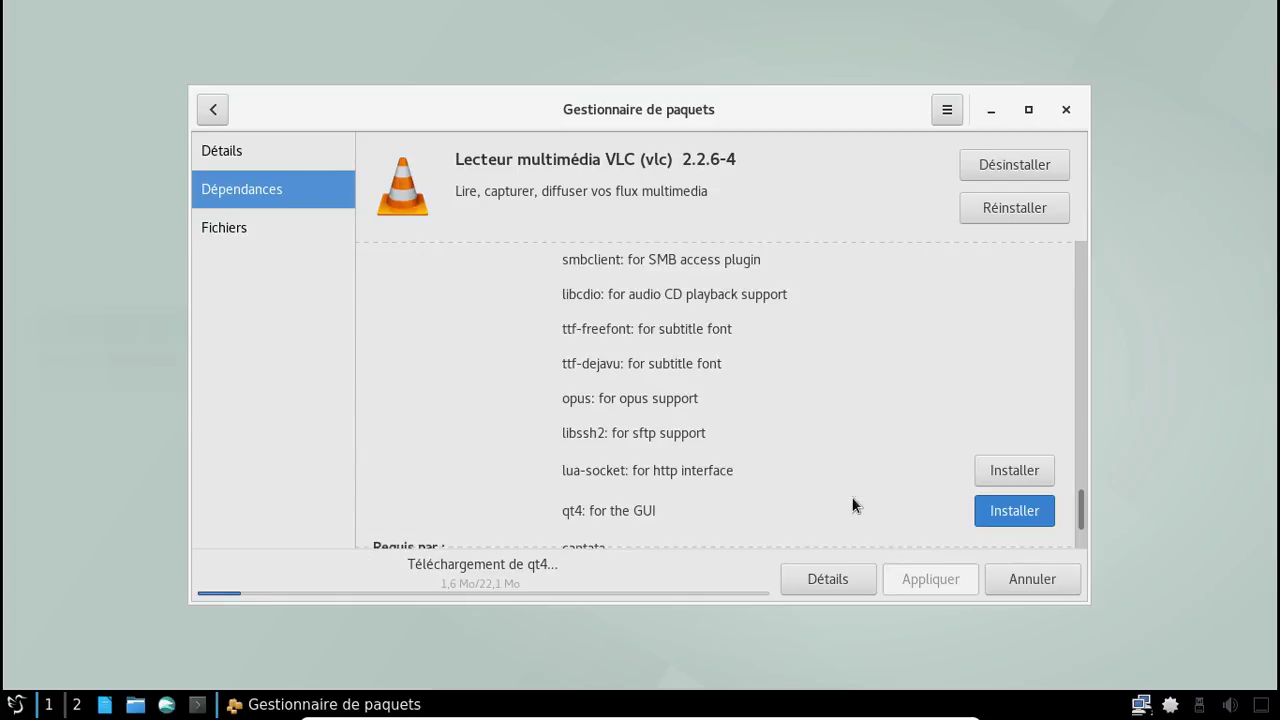
Step: Launch Cantata, complete its first-run wizard with the standard single-user profile and default options, and minimise its window
left_click(15, 704)
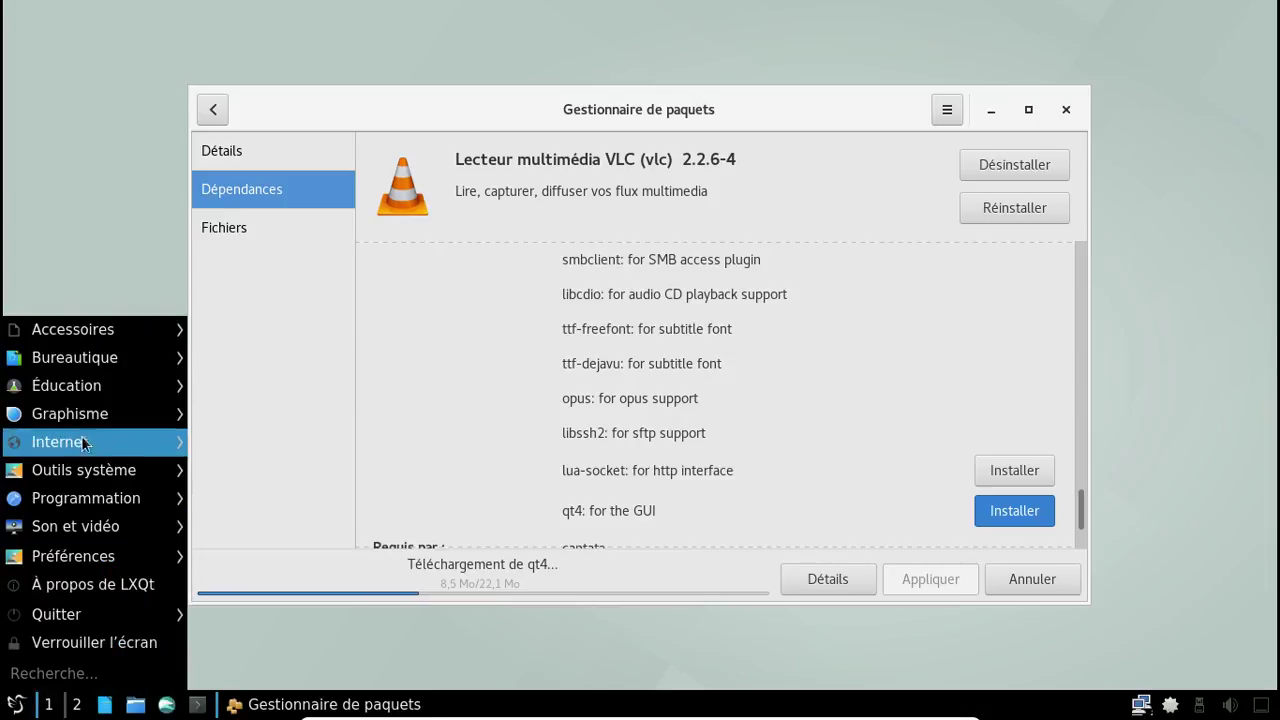
mouse_move(91, 535)
left_click(245, 527)
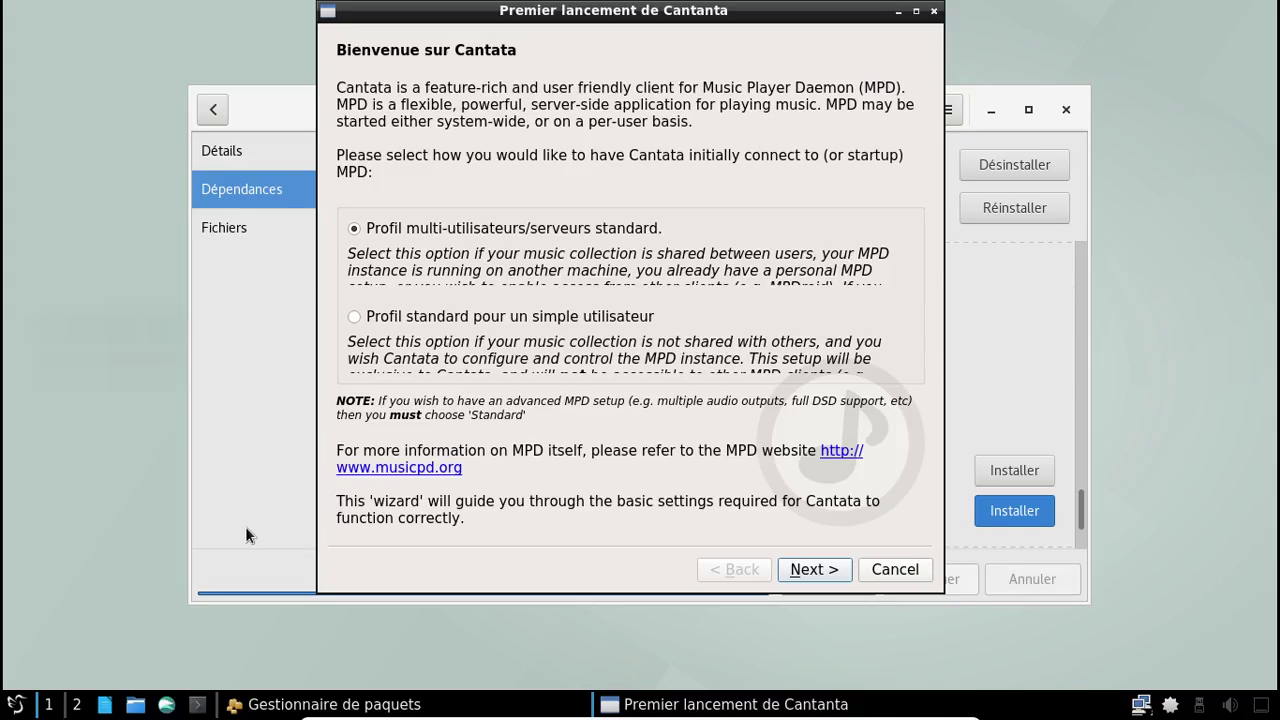
left_click(353, 317)
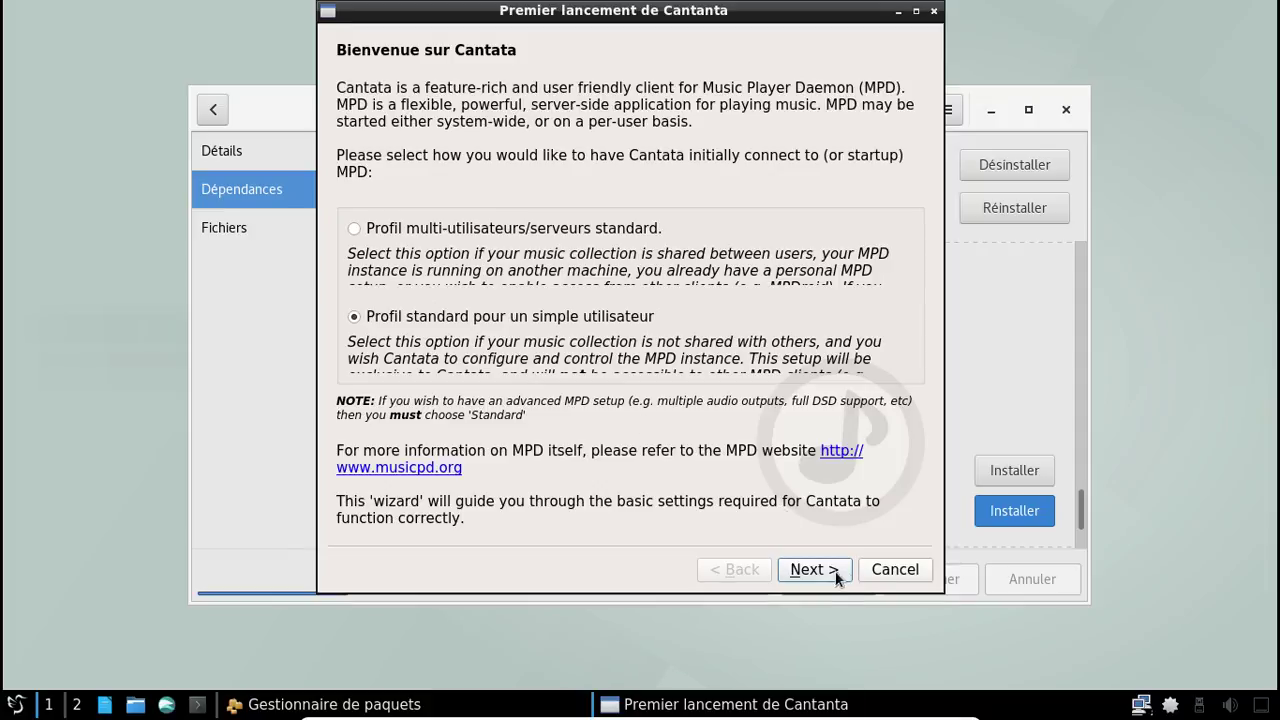
left_click(827, 575)
left_click(829, 572)
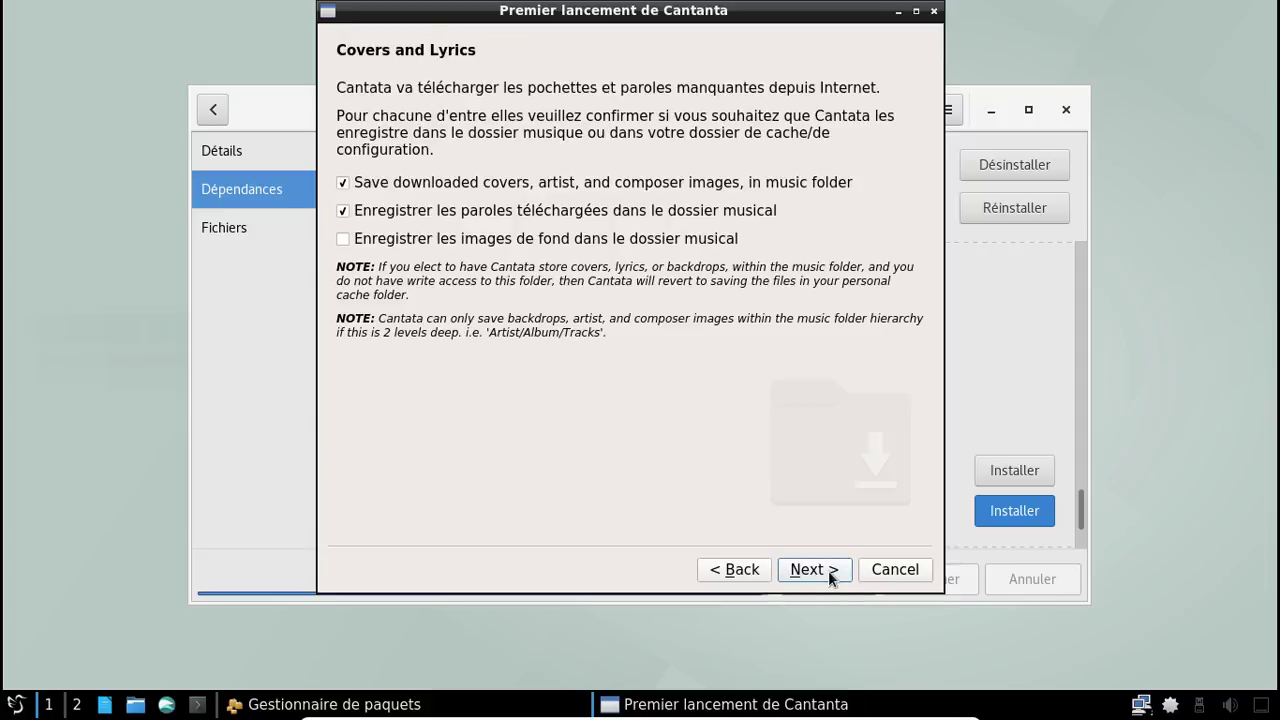
left_click(829, 572)
left_click(829, 572)
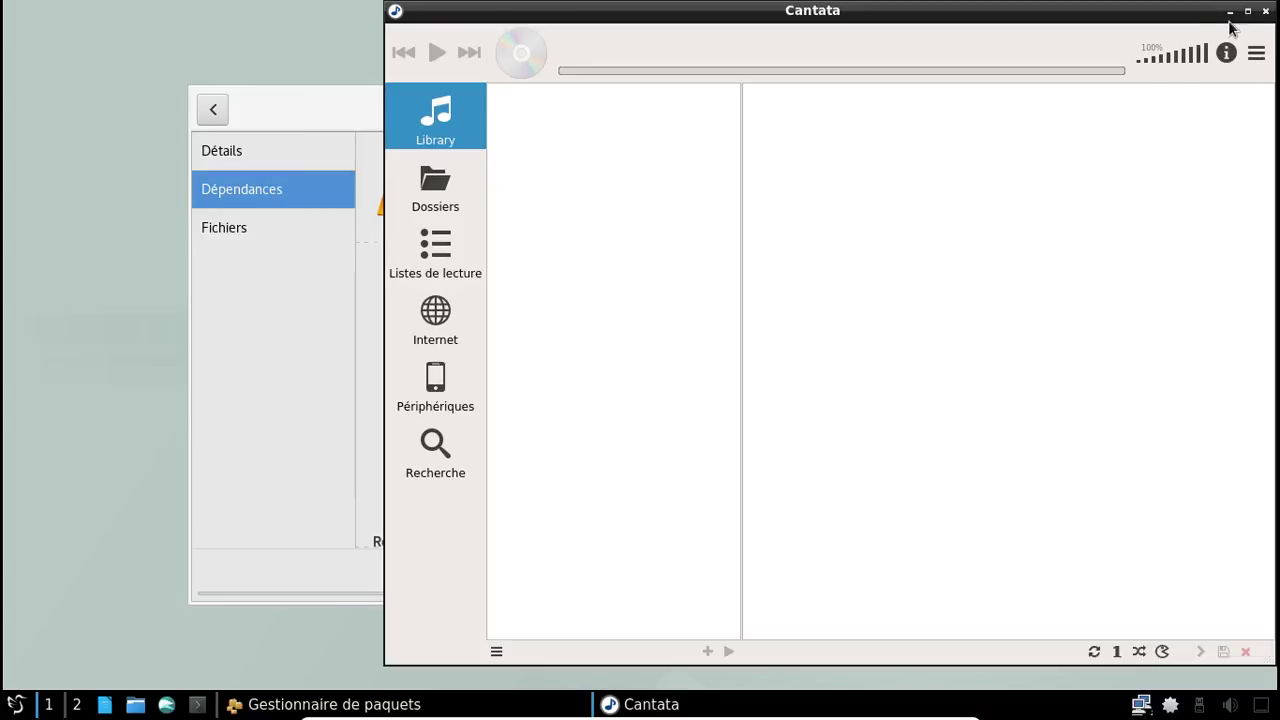
left_click(1229, 13)
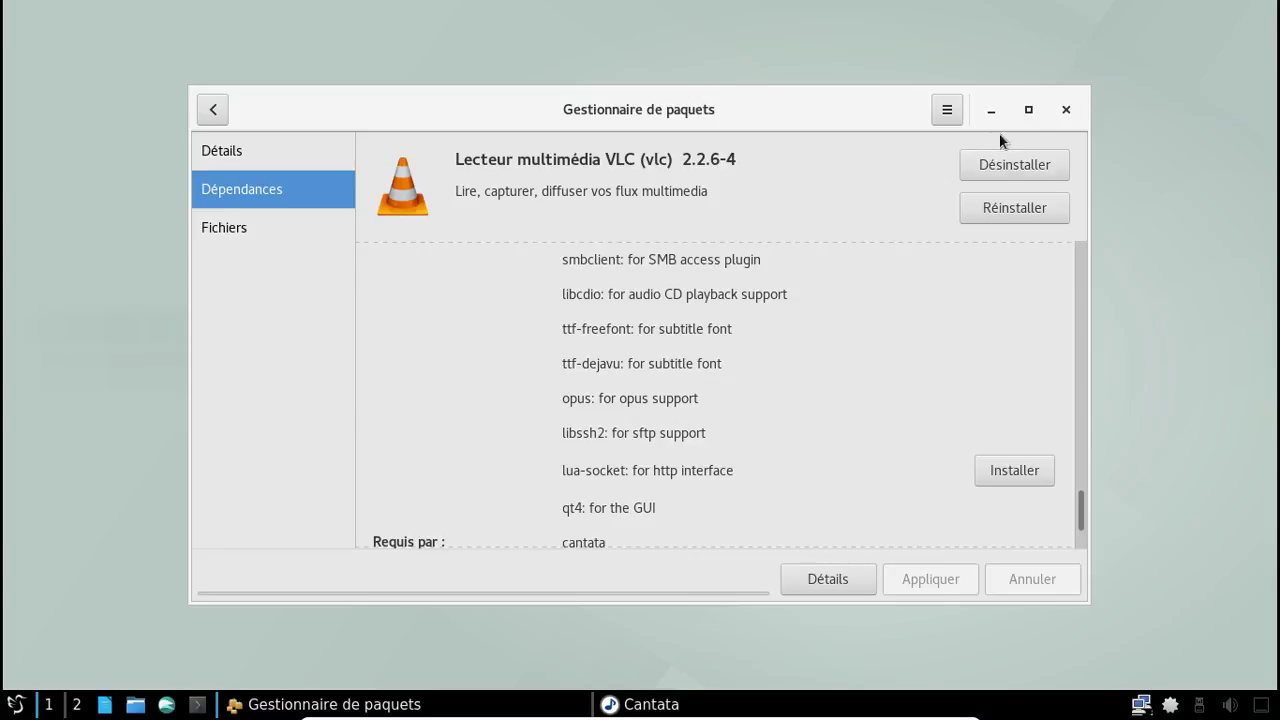
Step: Close the package manager and open altermusique.org in the QupZilla browser
left_click(1066, 109)
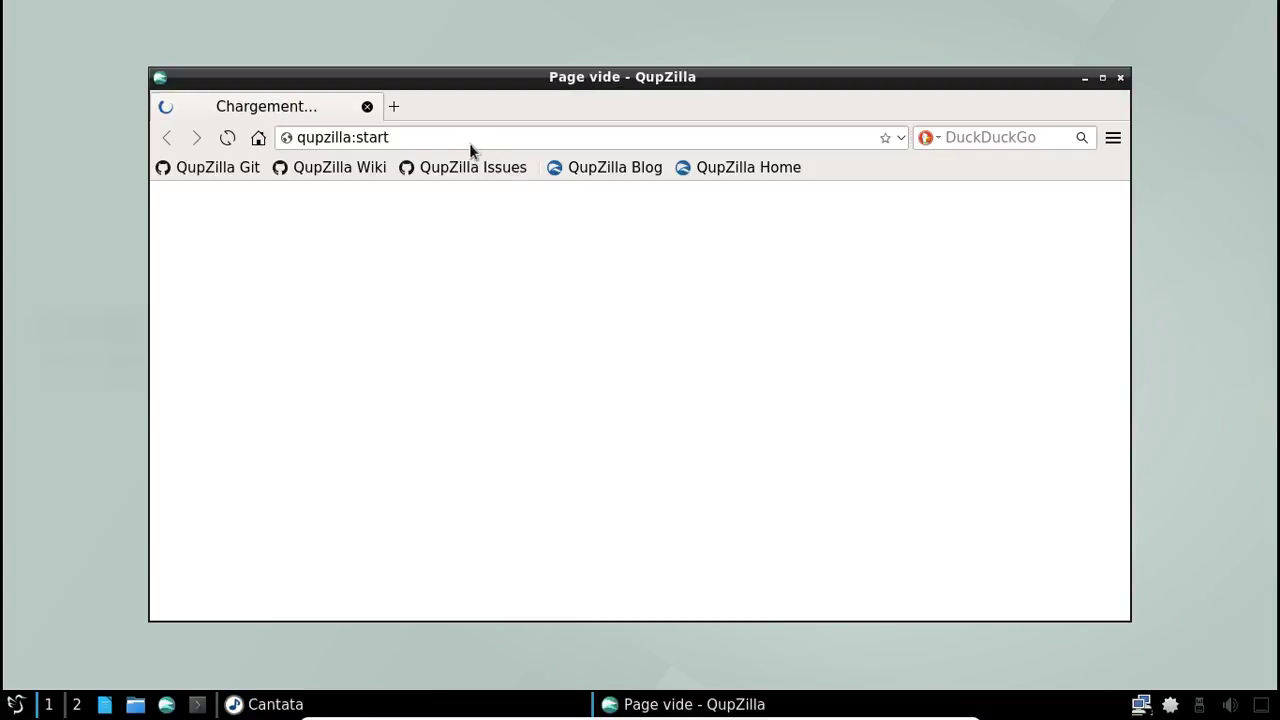
left_click(457, 137)
type("alt")
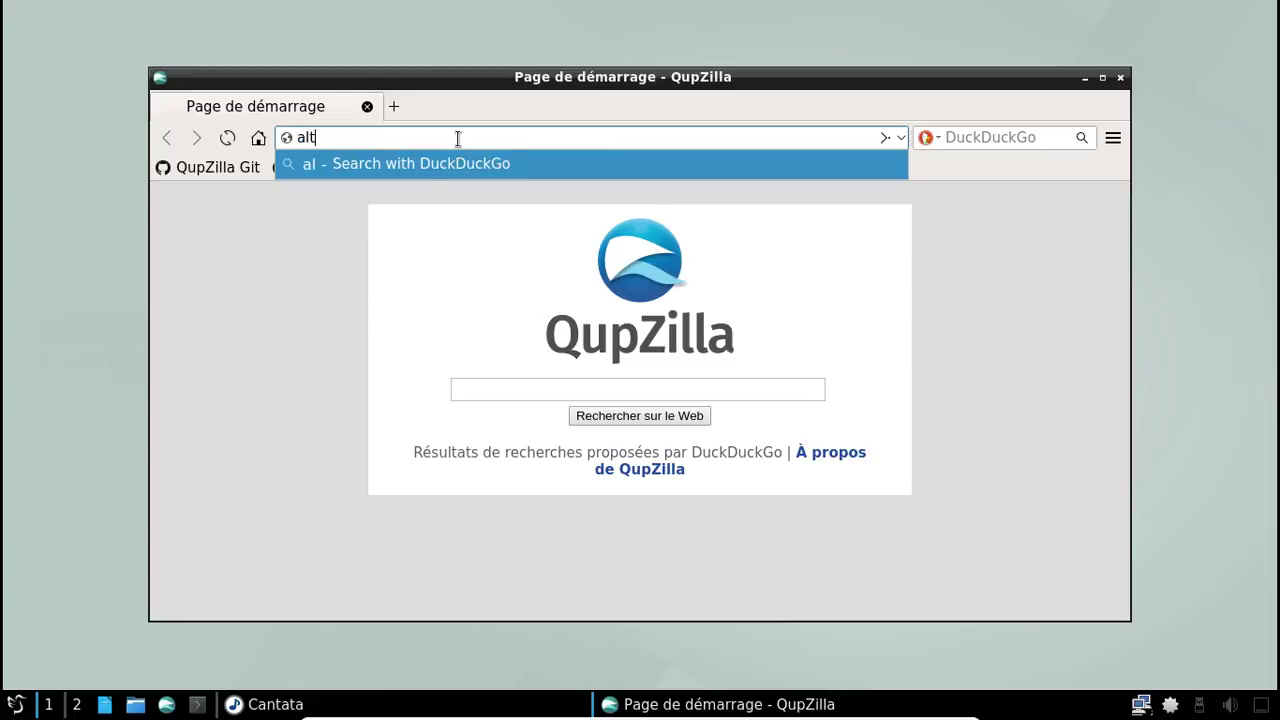
type("ermusique.org")
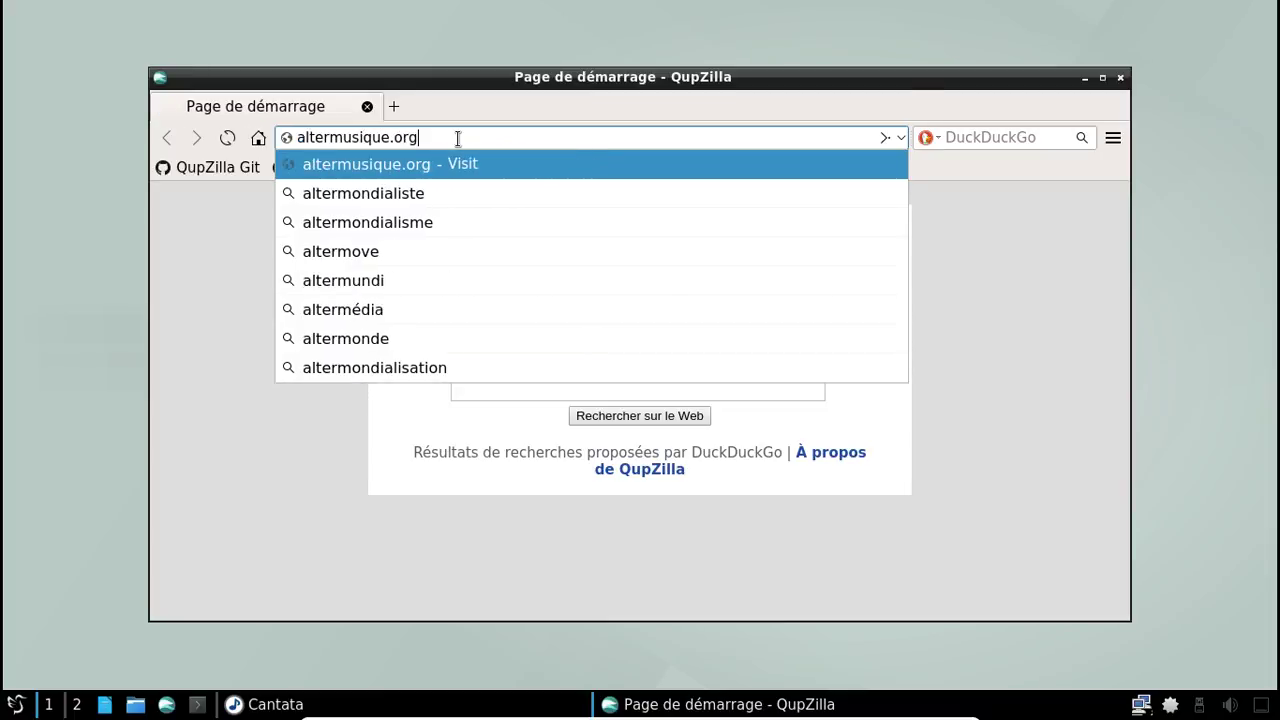
key("Return")
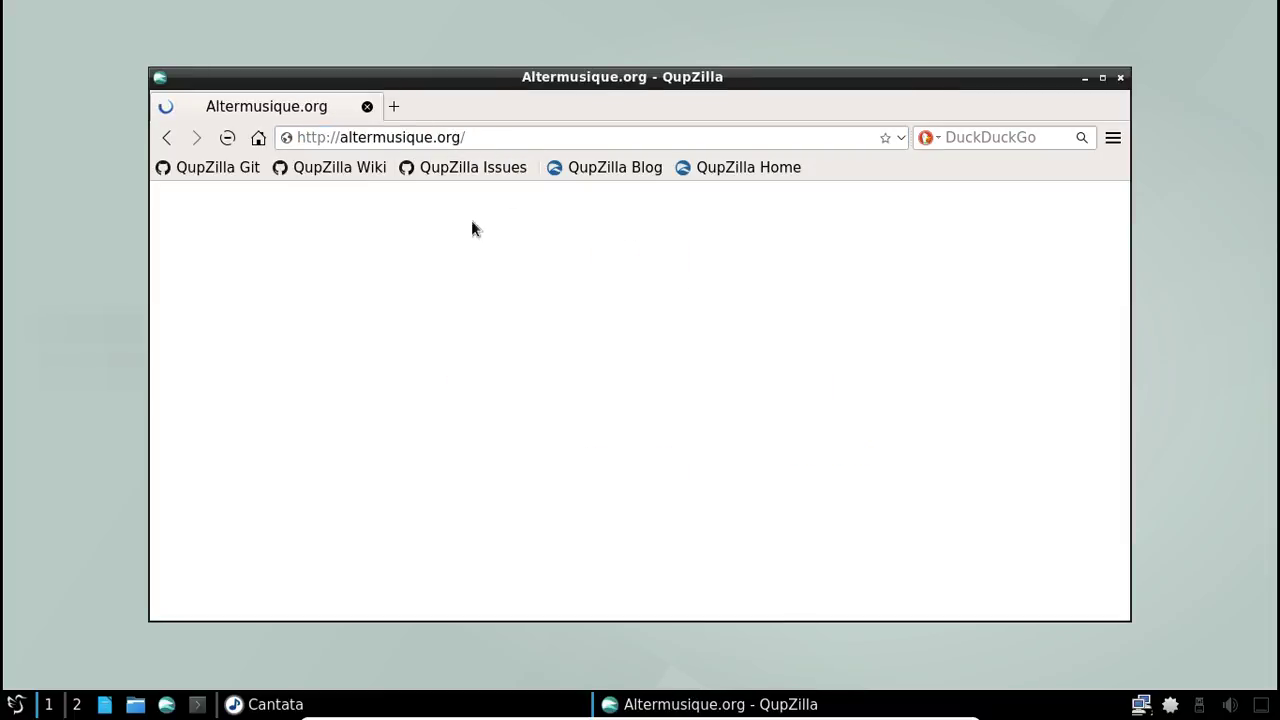
Step: Download the complete album "Le droit à l'innocence" as a 192 kbps MP3 zip, save the file, and minimise the browser window
scroll(689, 303, "down", 5)
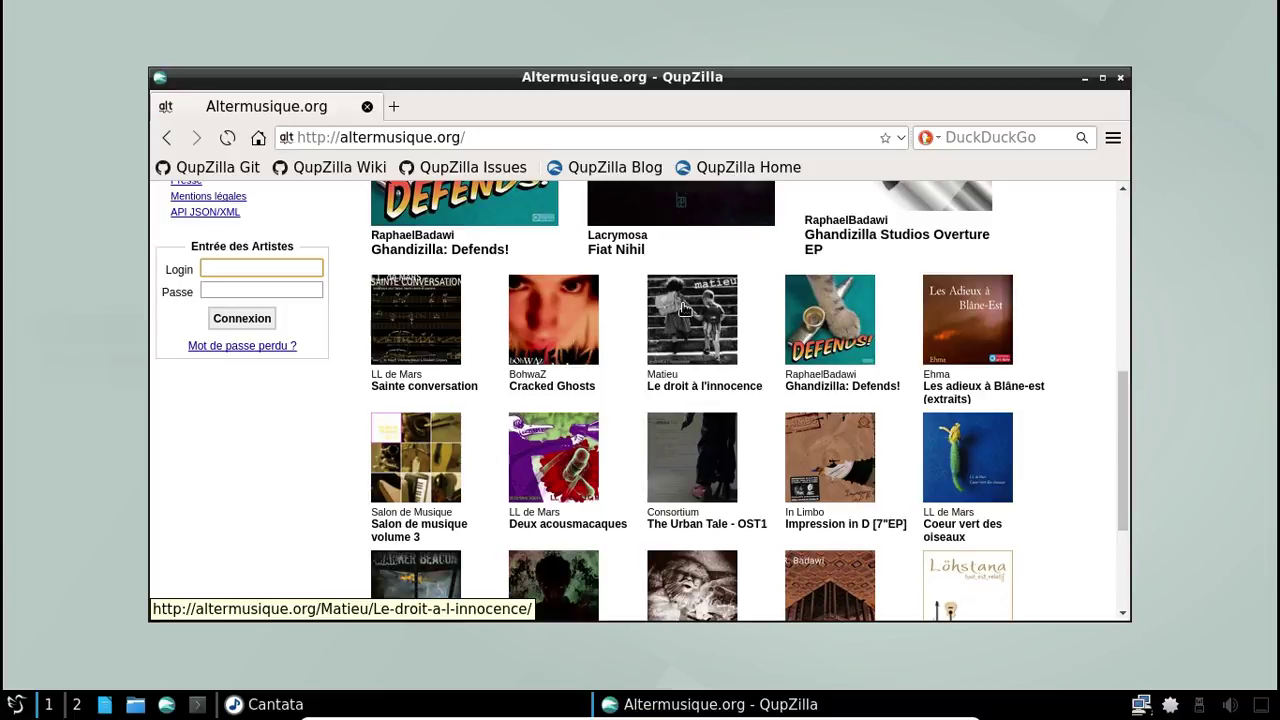
left_click(684, 307)
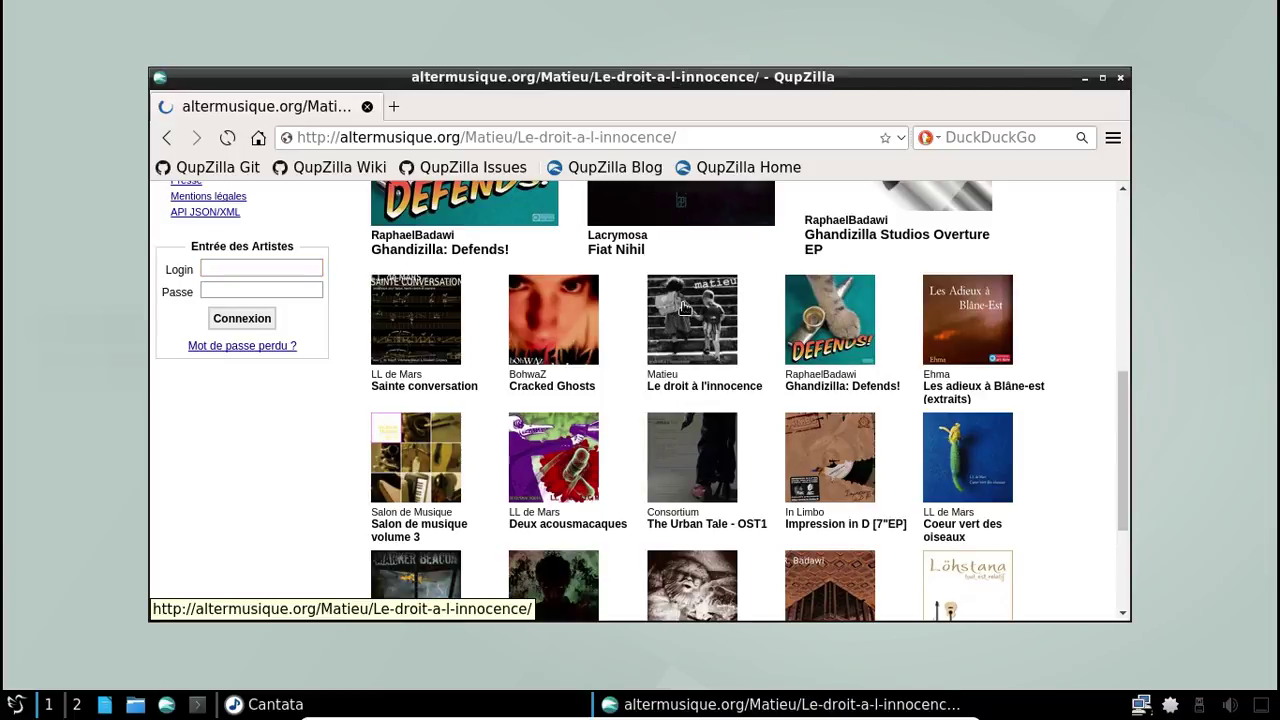
scroll(825, 486, "down", 10)
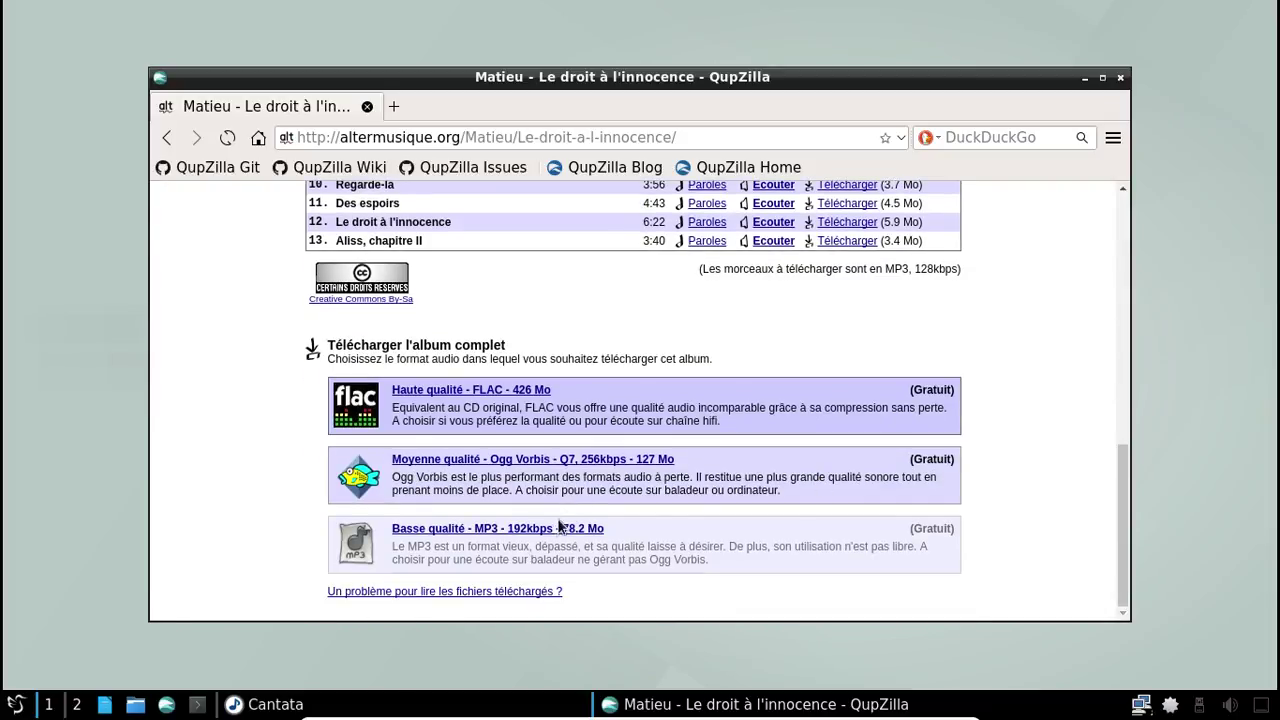
left_click(556, 530)
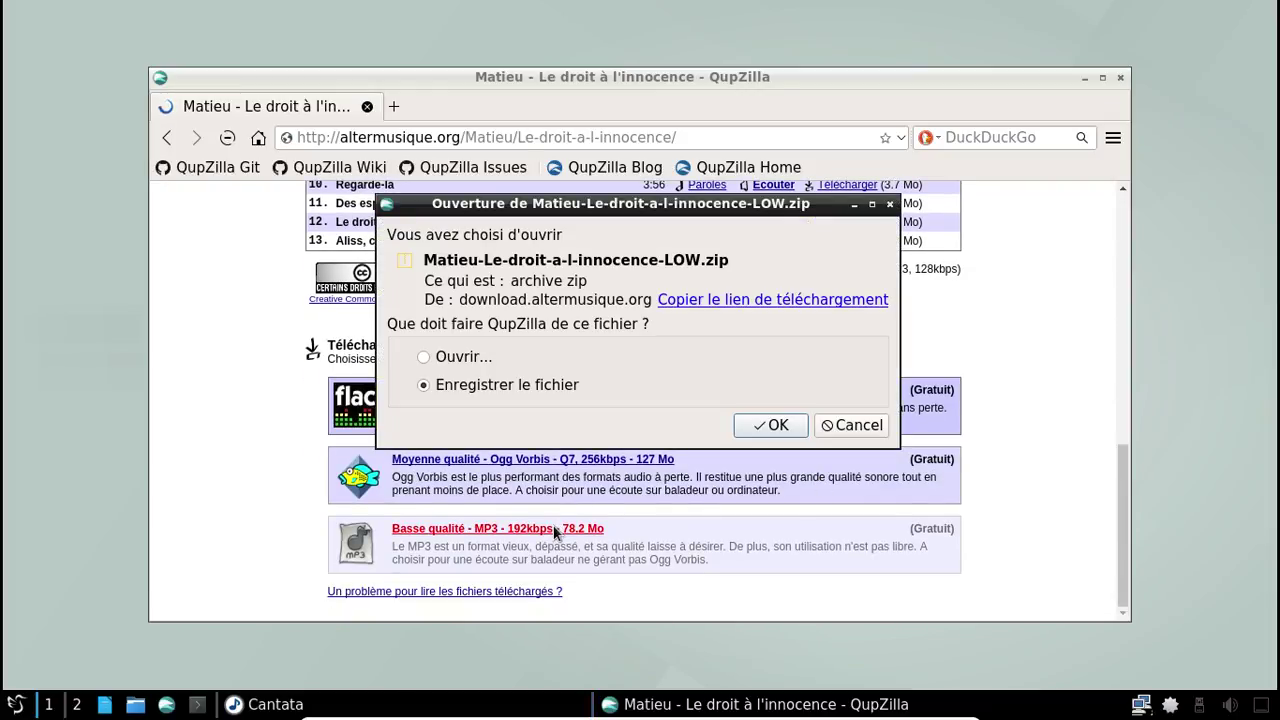
left_click(768, 437)
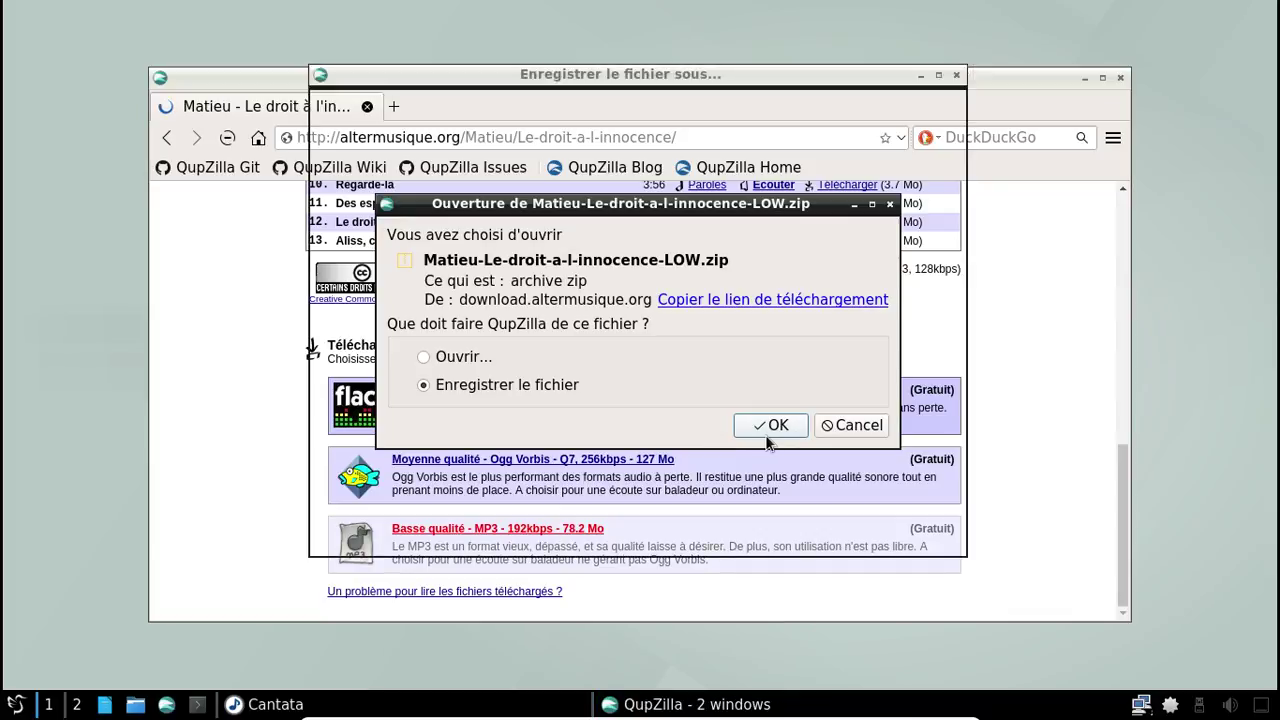
left_click(910, 503)
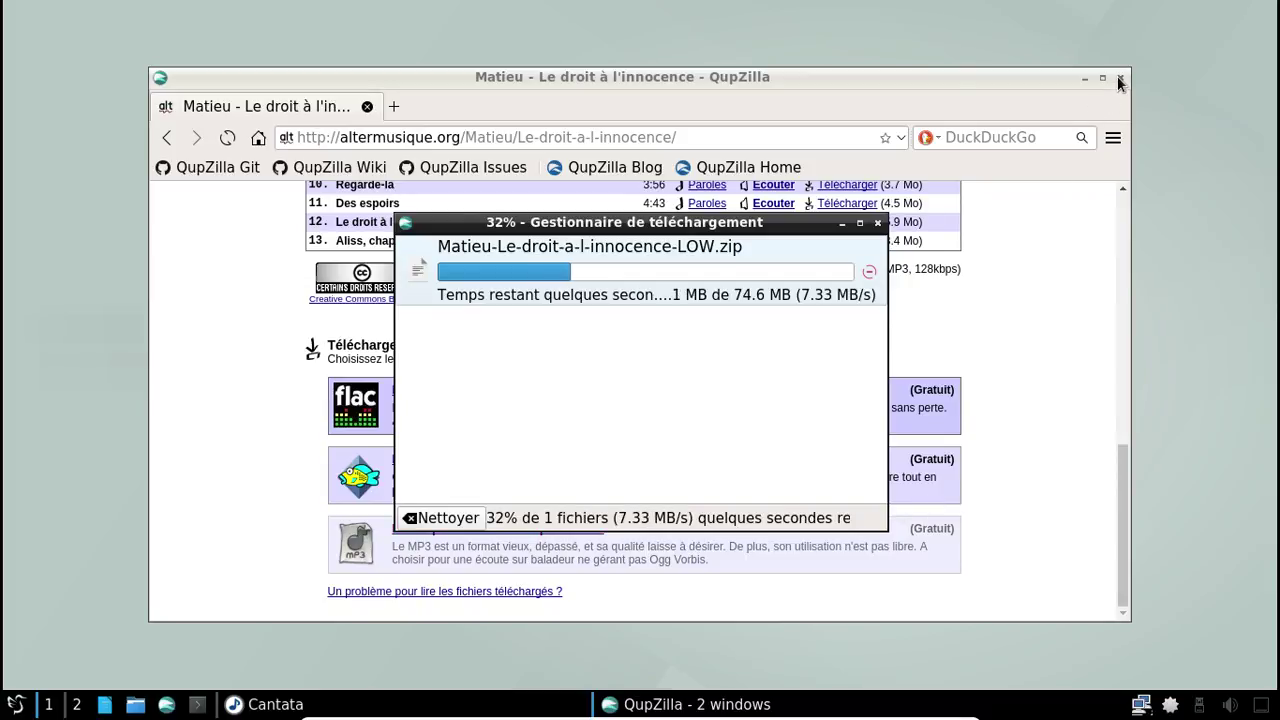
left_click(1084, 80)
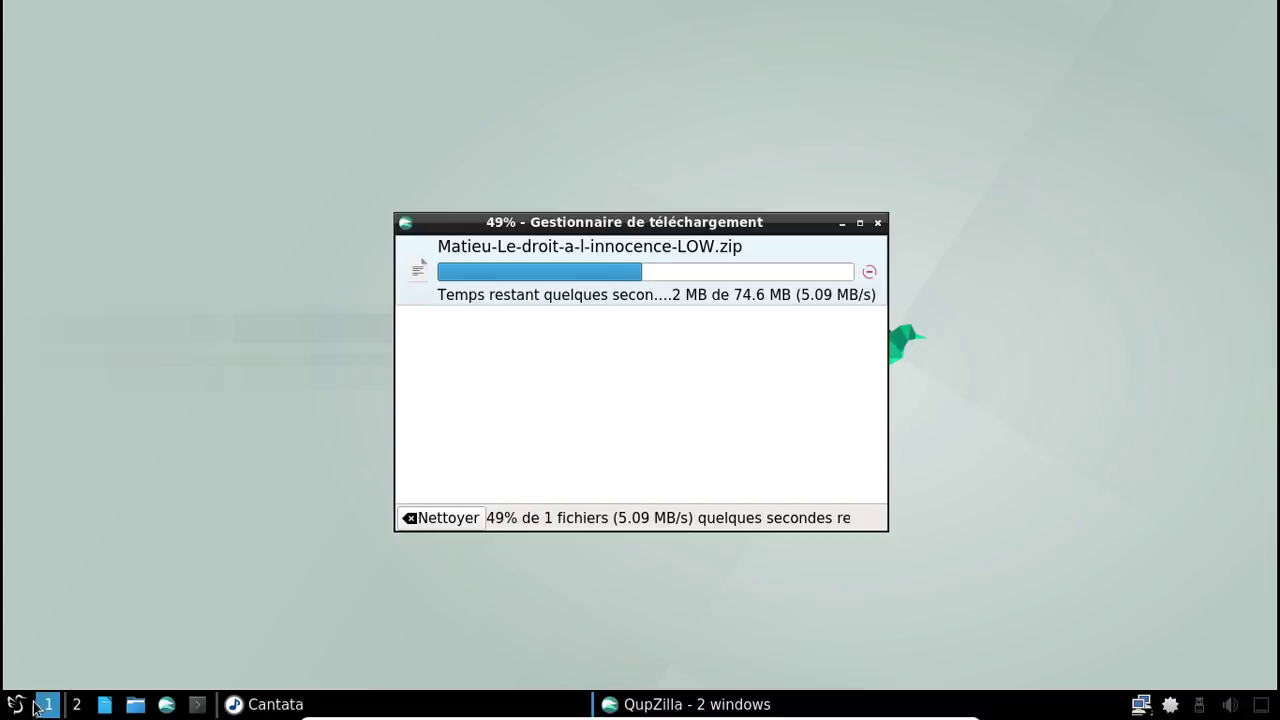
left_click(195, 706)
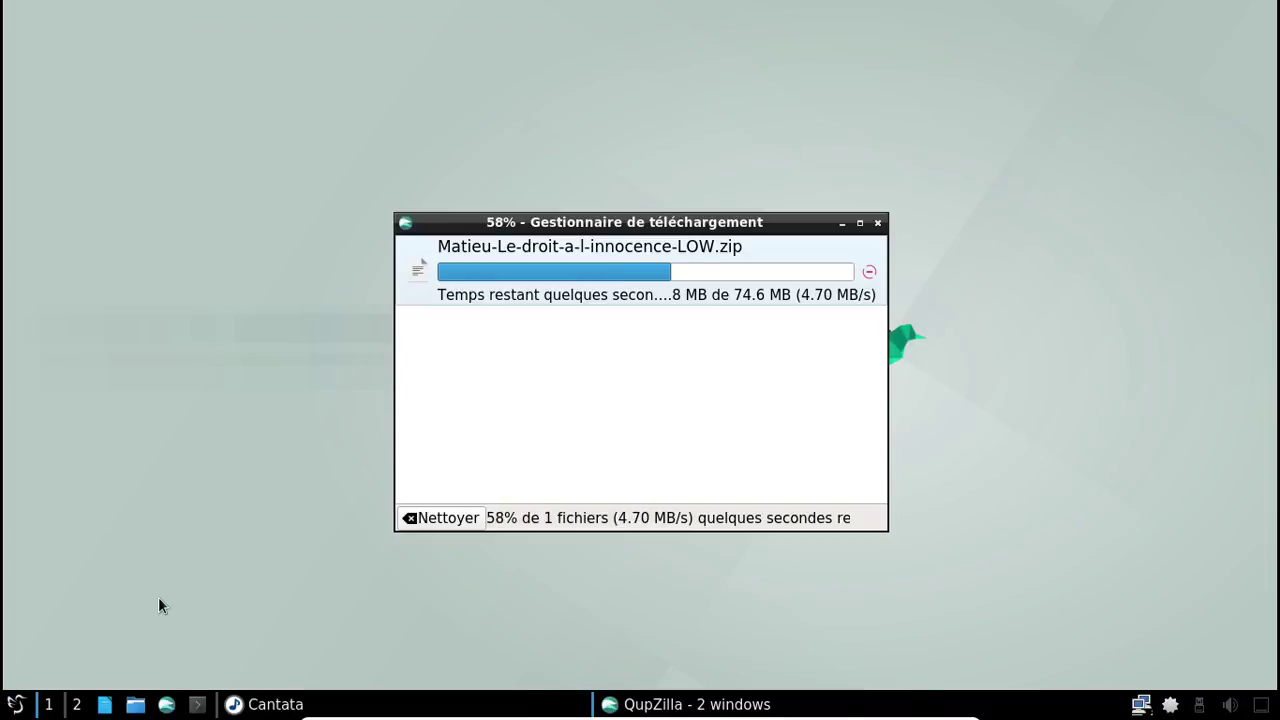
left_click(776, 53)
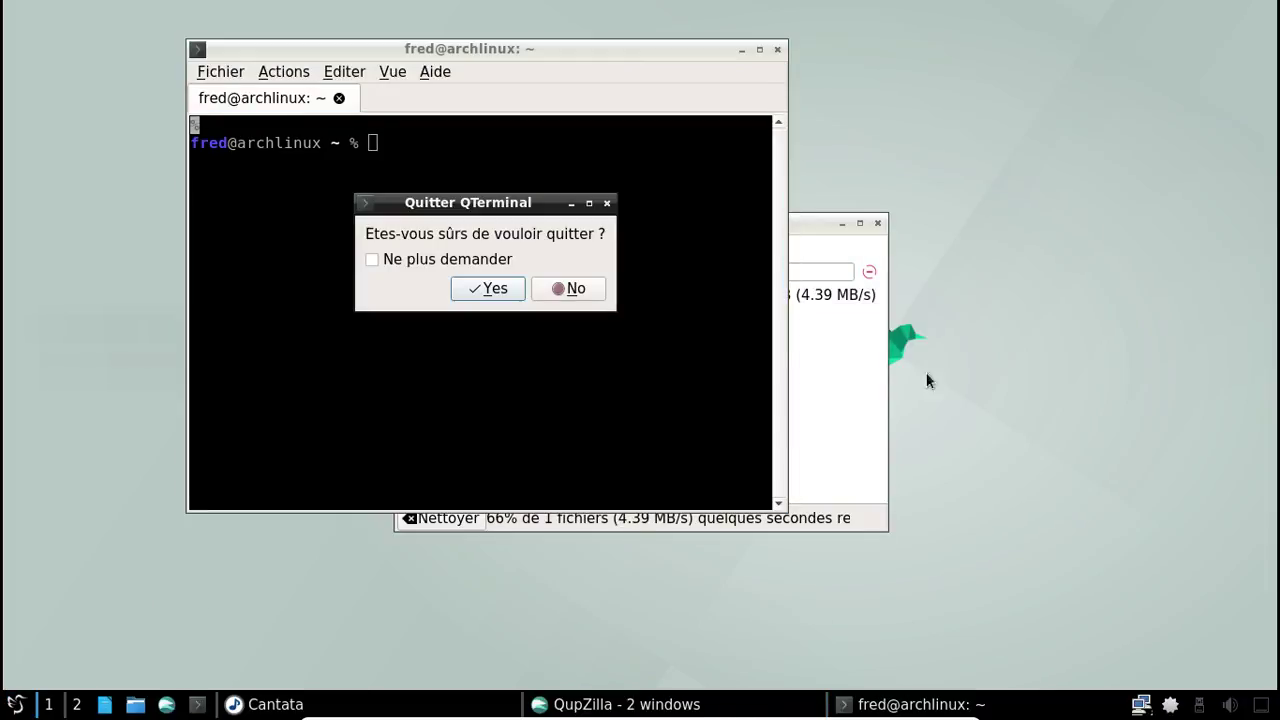
left_click(515, 290)
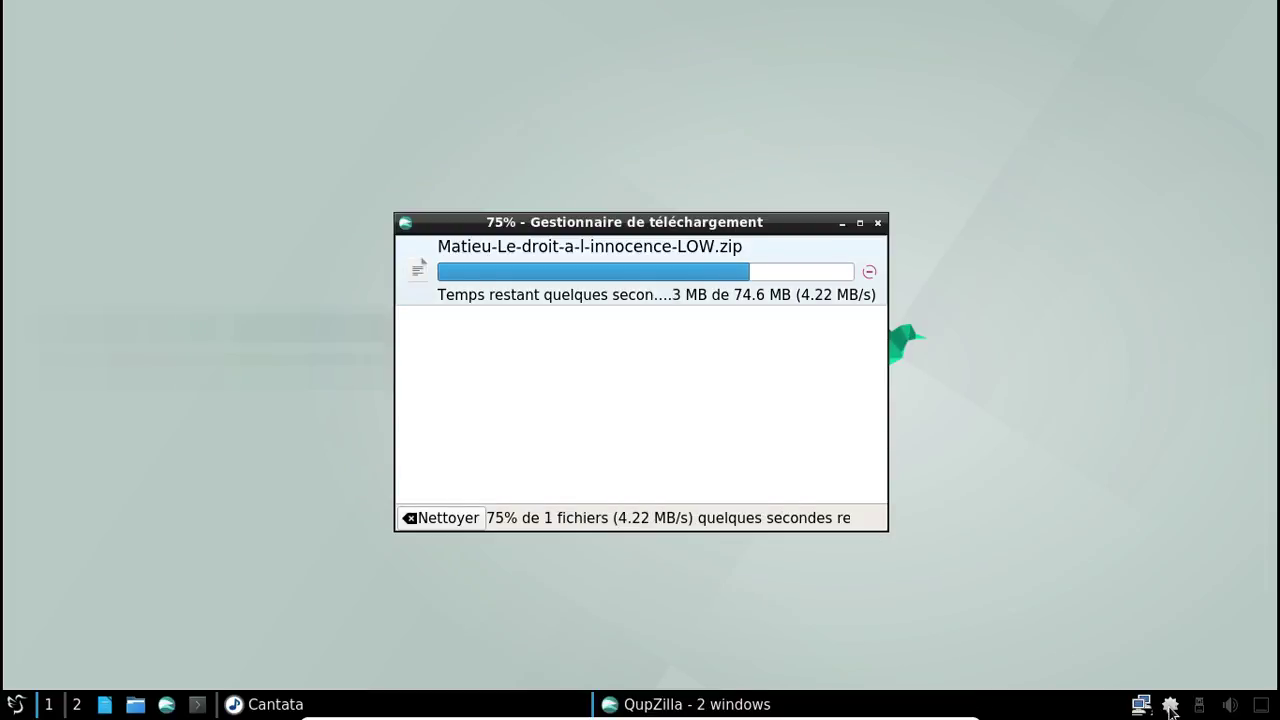
Step: Reopen the package manager, move its window towards the middle of the desktop, and close the download manager
right_click(1170, 704)
left_click(1080, 650)
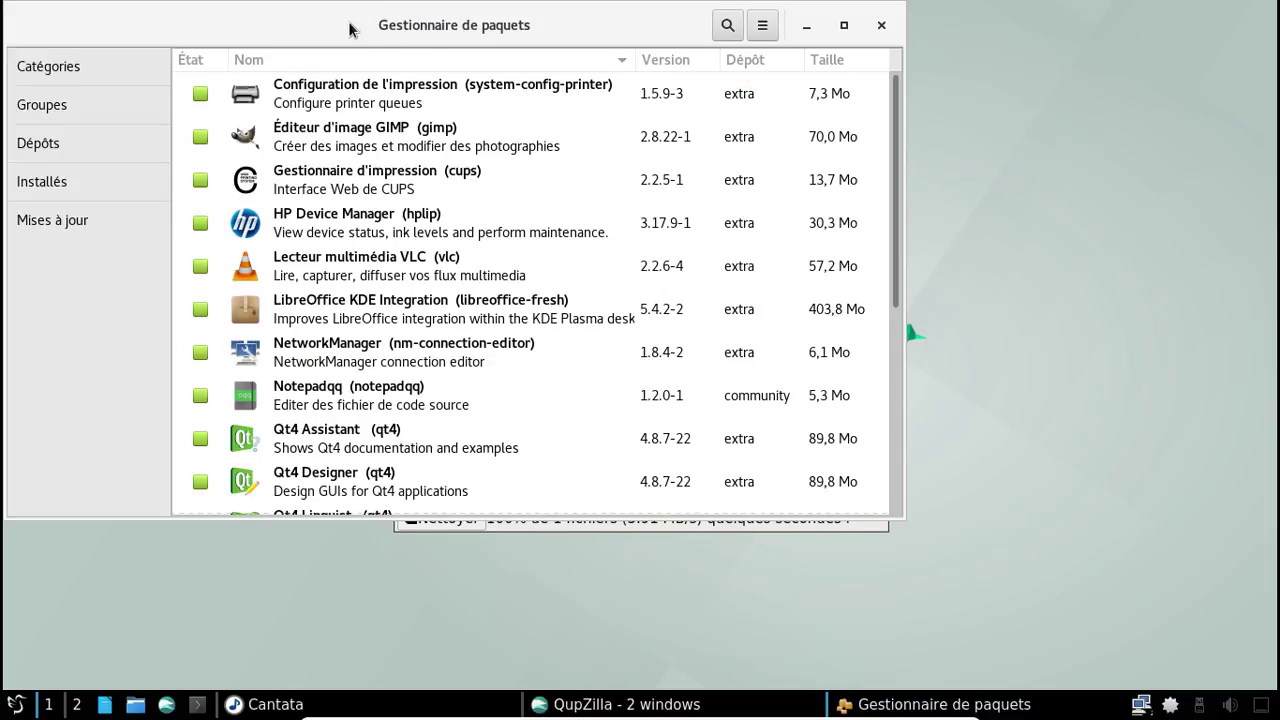
left_click_drag(352, 23, 563, 85)
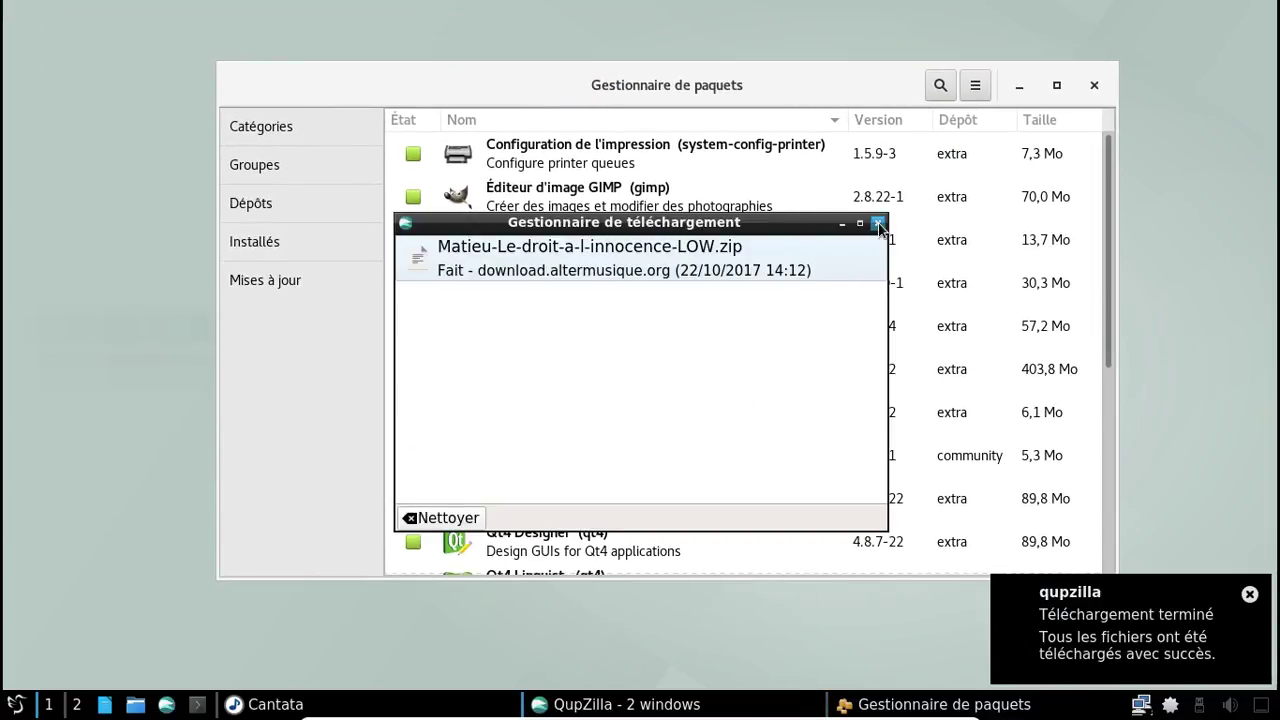
left_click(878, 223)
Step: Search for "htop" and install the package from the repositories, approving the transaction and entering the root password
left_click(941, 87)
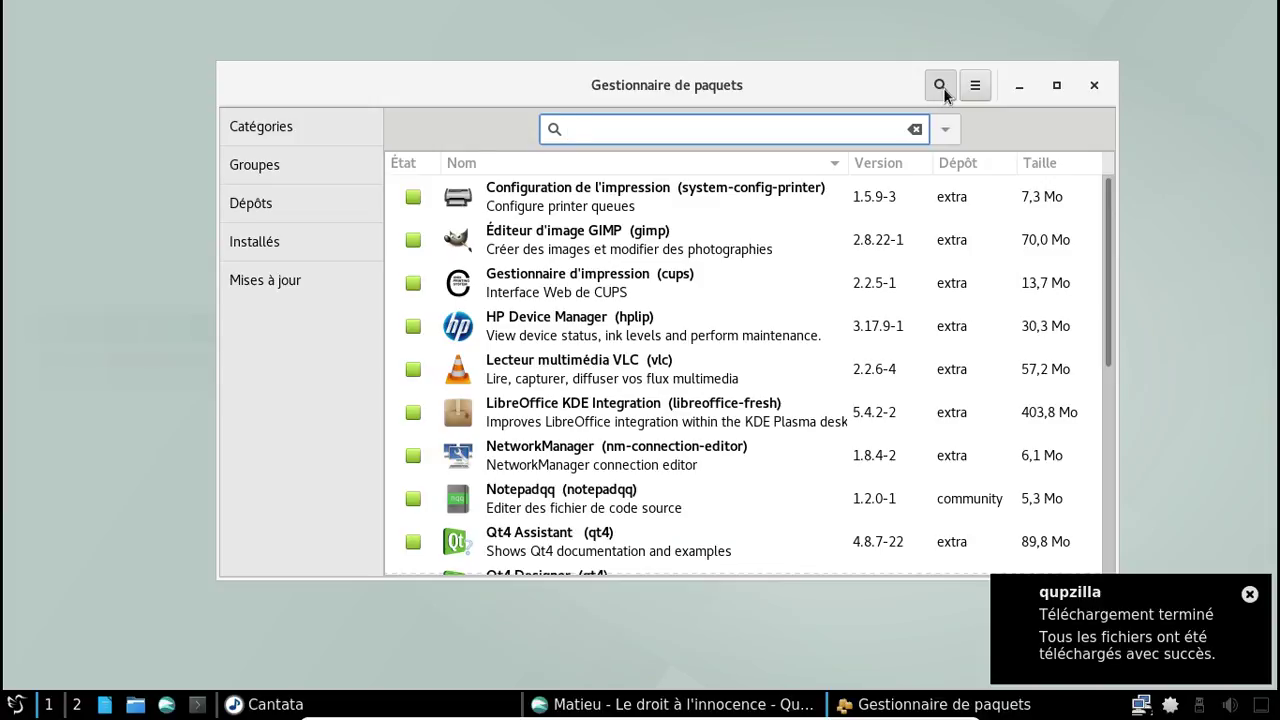
type("htop")
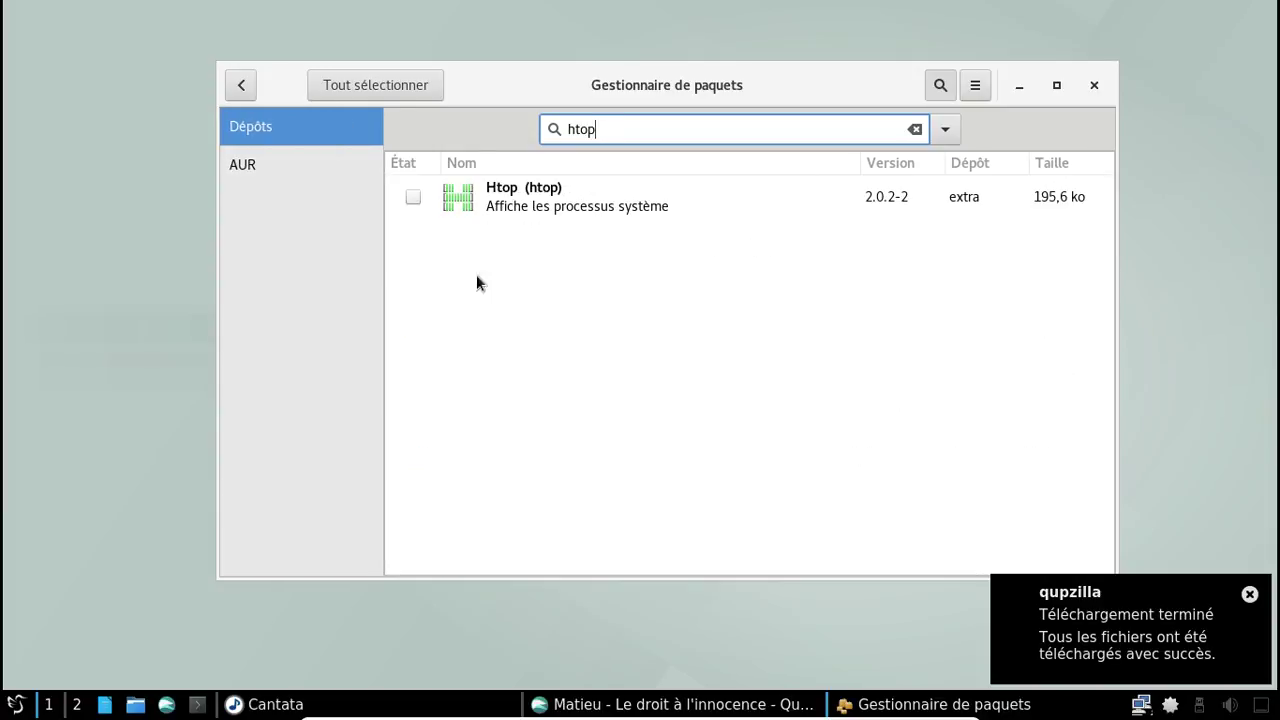
left_click(412, 197)
left_click(936, 553)
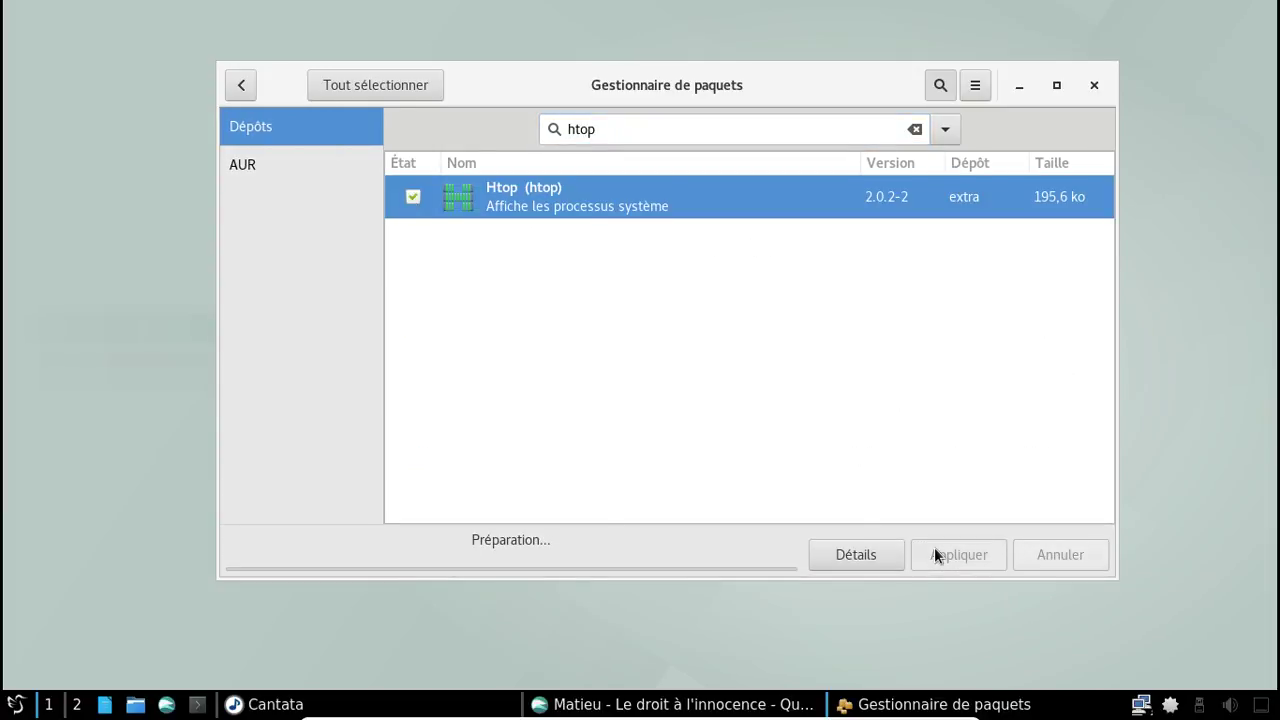
left_click(903, 490)
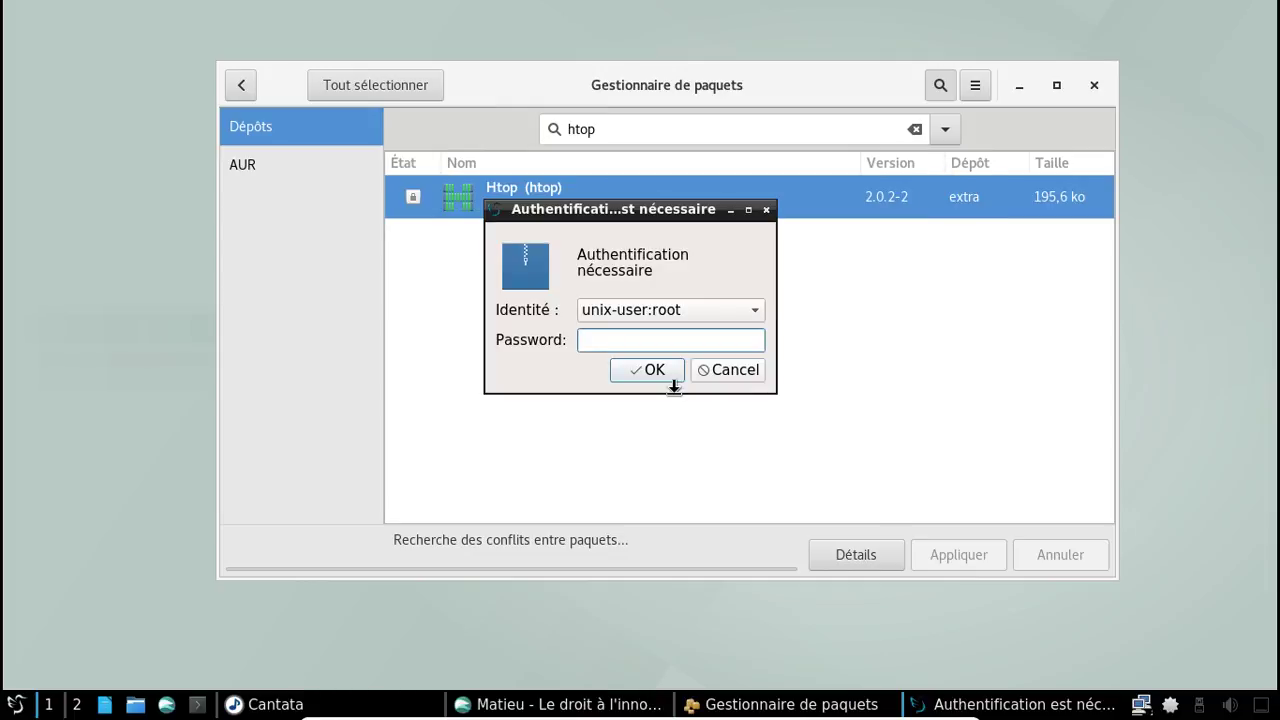
type("●●●●●●●")
key("Return")
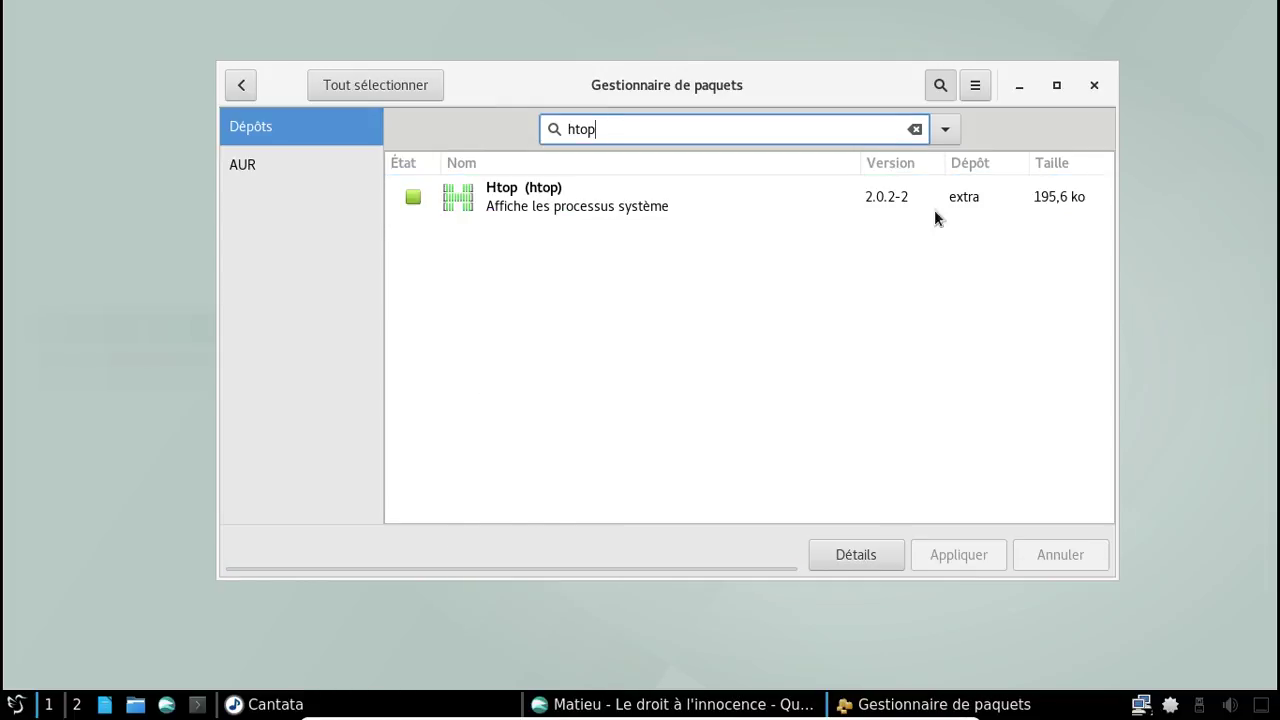
Step: Search for "xterm", install the X Terminal Emulator with its dependencies, and close the package manager
key("ctrl+a")
type("x")
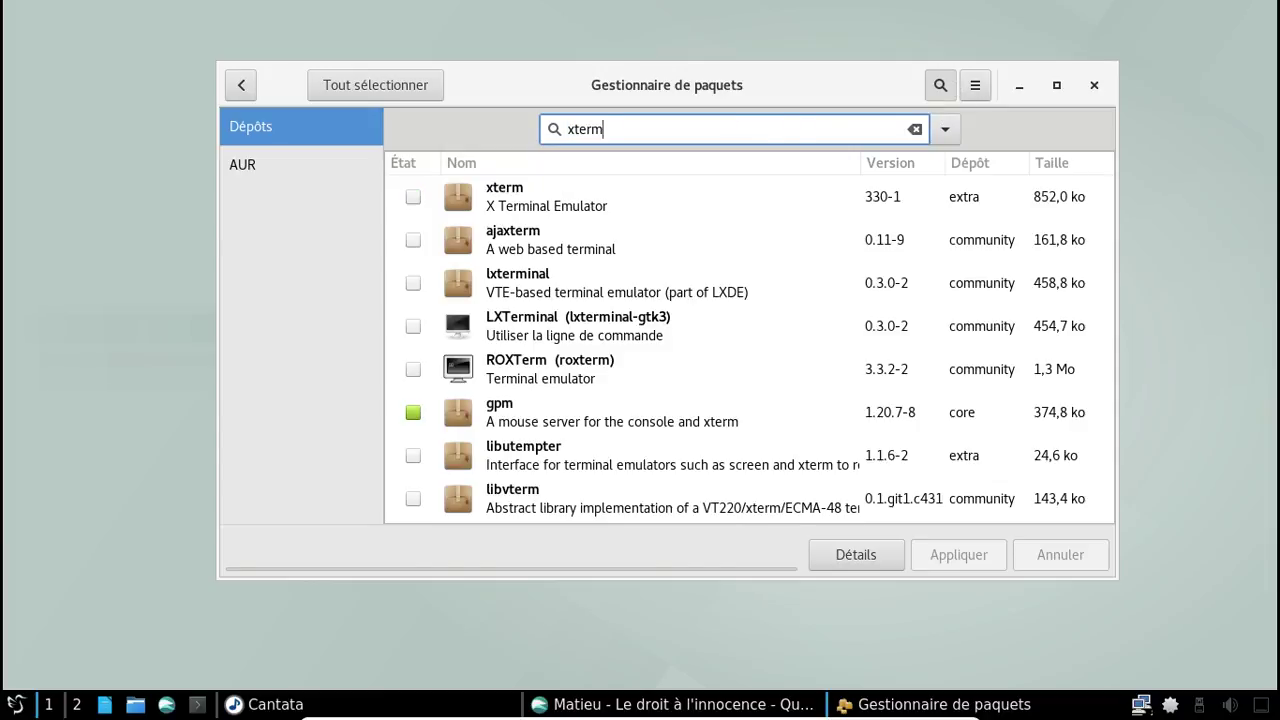
left_click(412, 197)
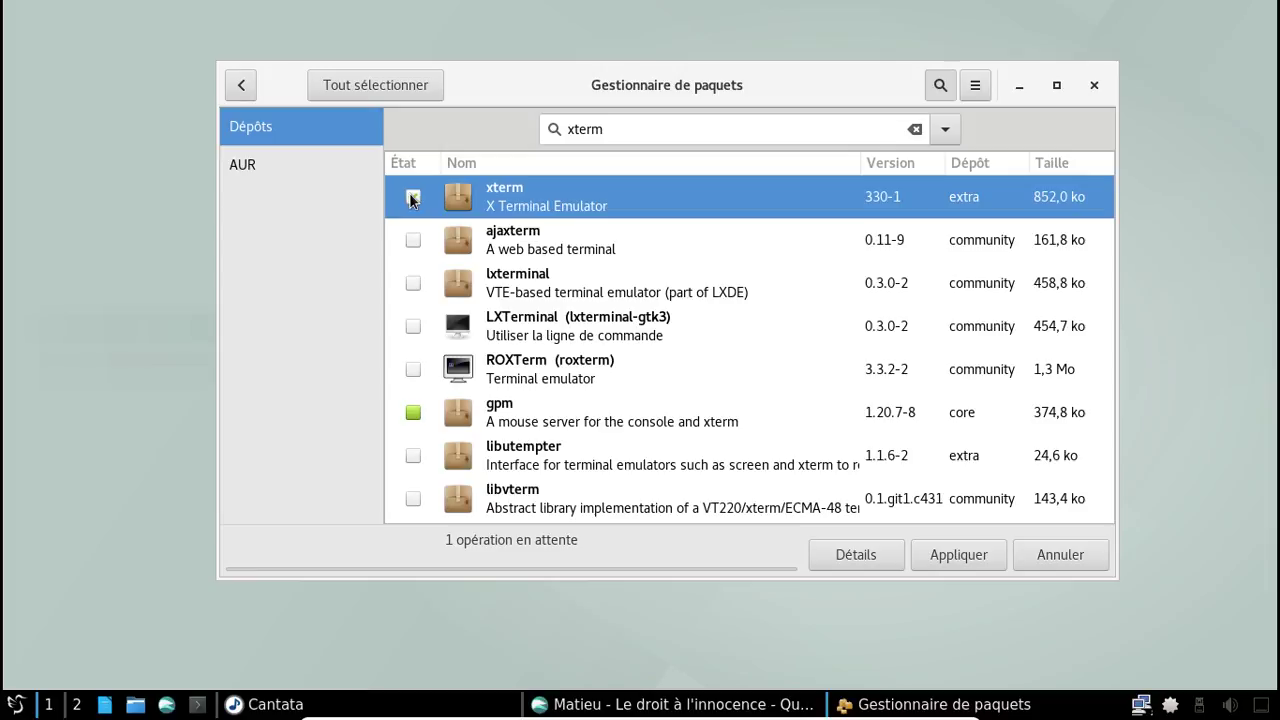
left_click(965, 553)
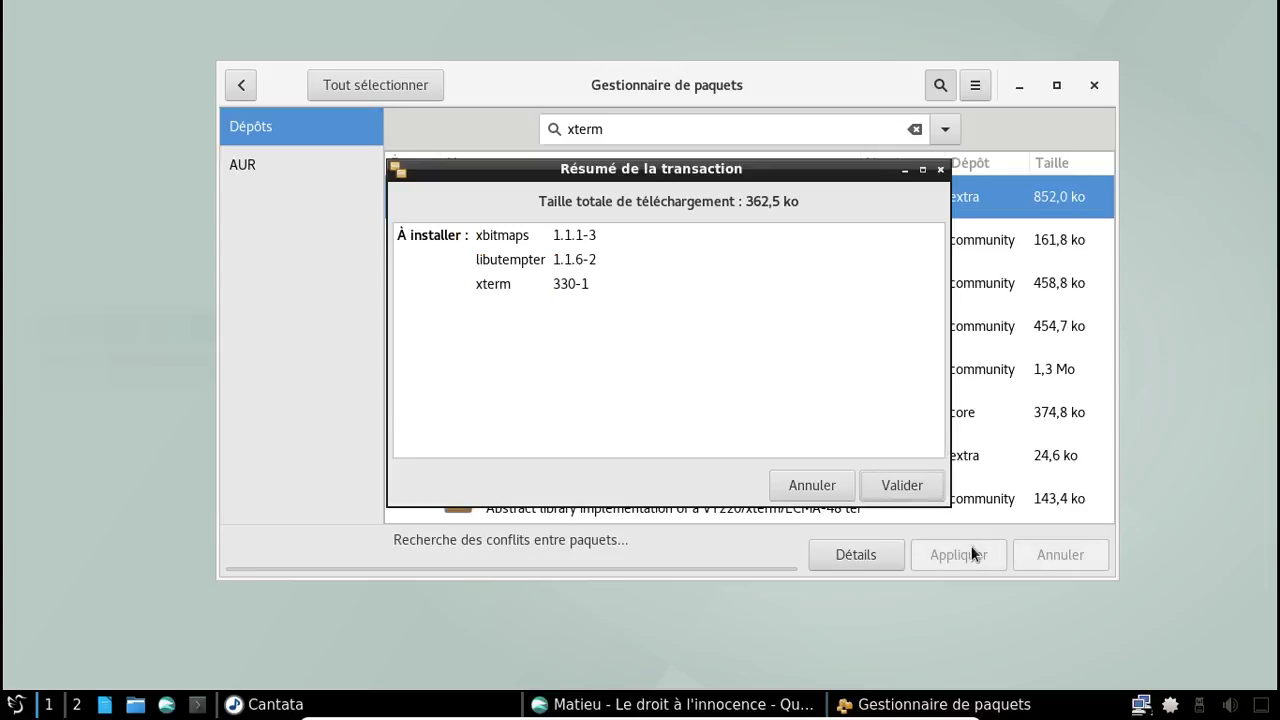
left_click(893, 487)
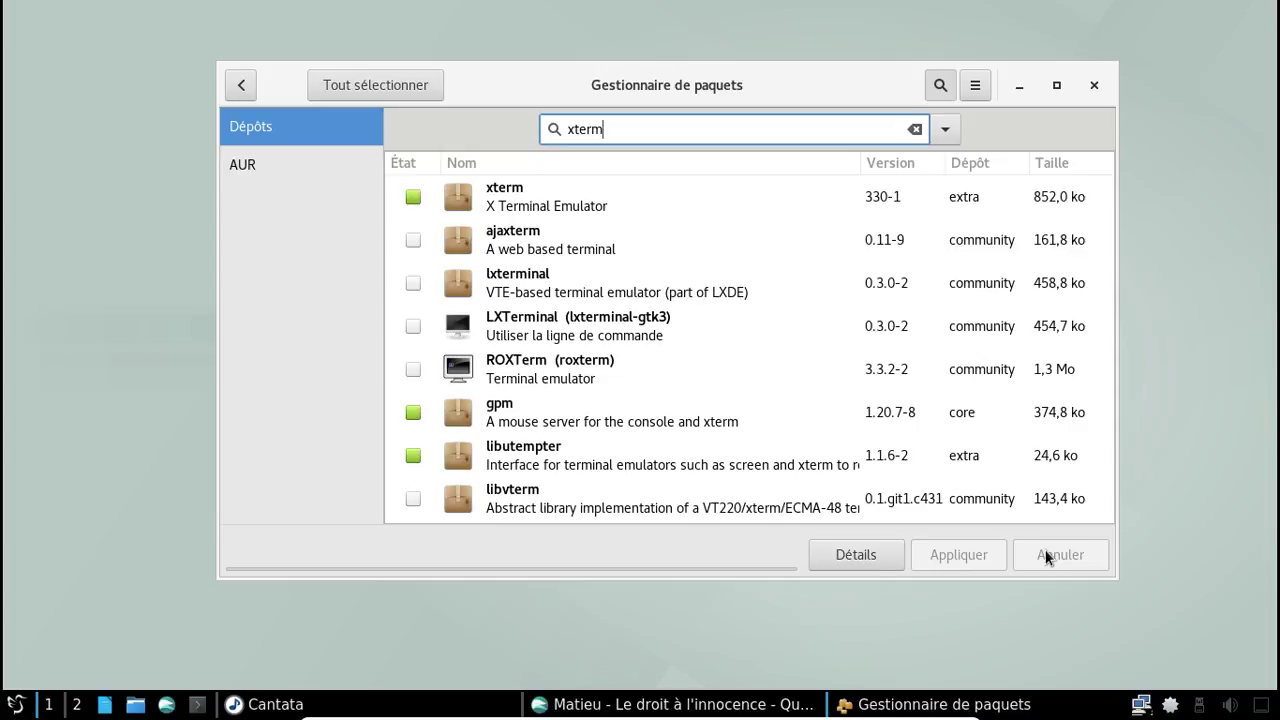
left_click(1093, 86)
Step: Restore Cantata, open the file manager, and move the downloaded album zip from the home folder into Téléchargements
left_click(363, 705)
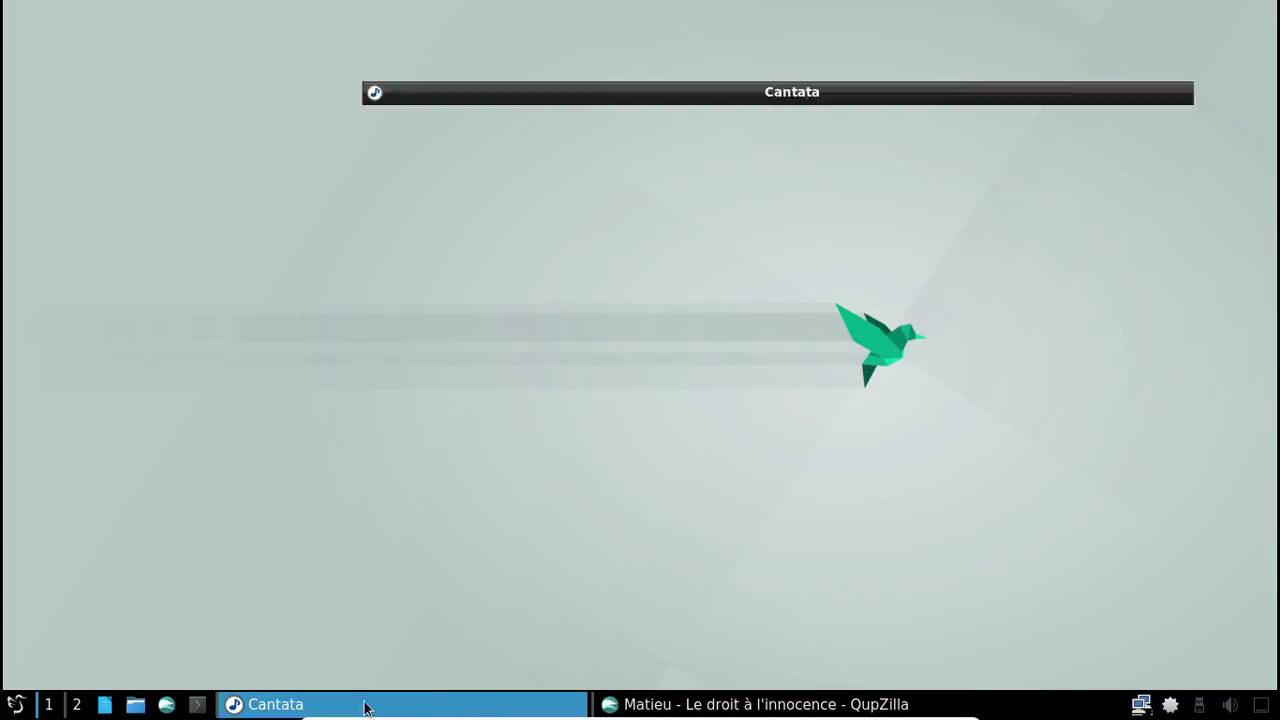
left_click(140, 706)
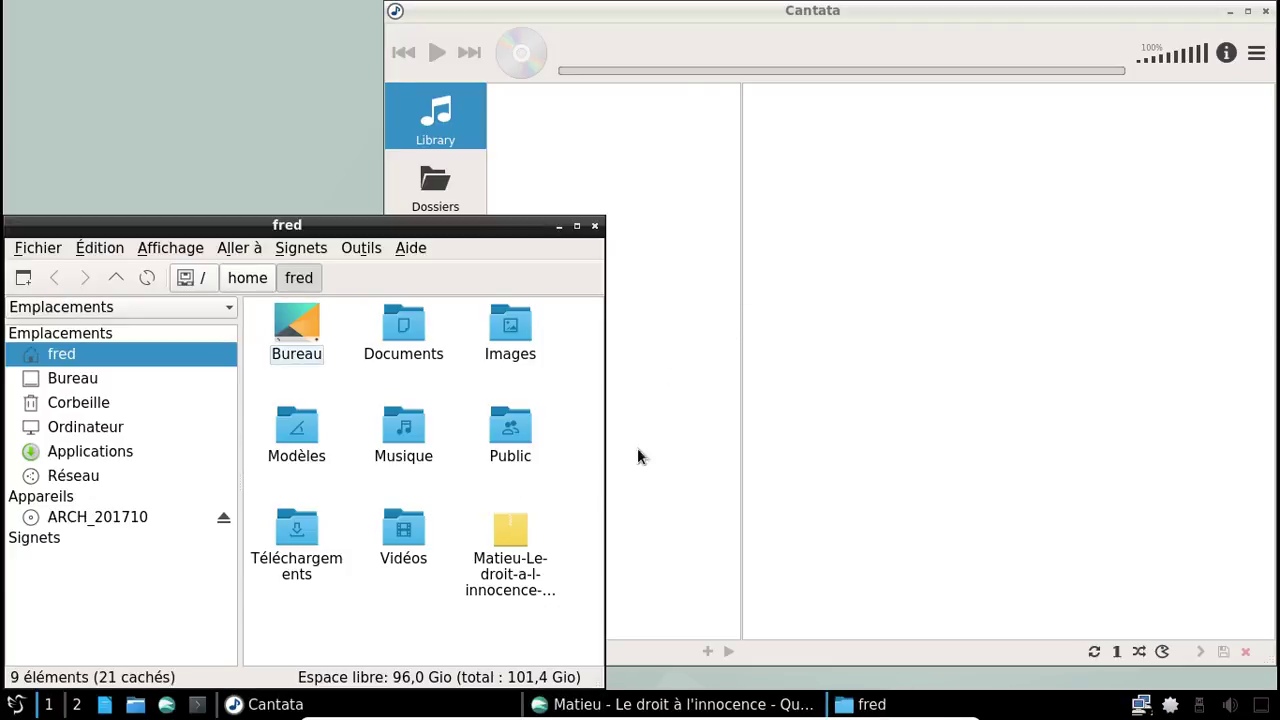
left_click_drag(511, 519, 306, 518)
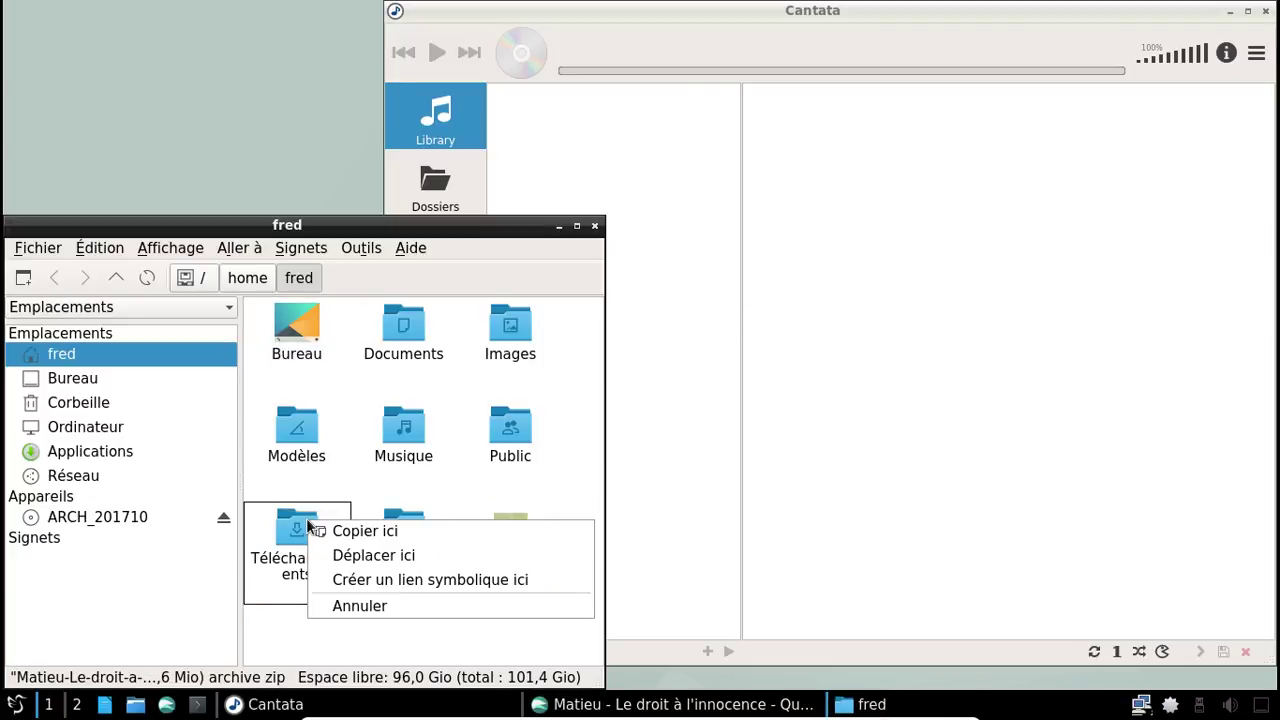
left_click(350, 555)
Step: Extract the album zip in place inside the Téléchargements folder
double_click(299, 542)
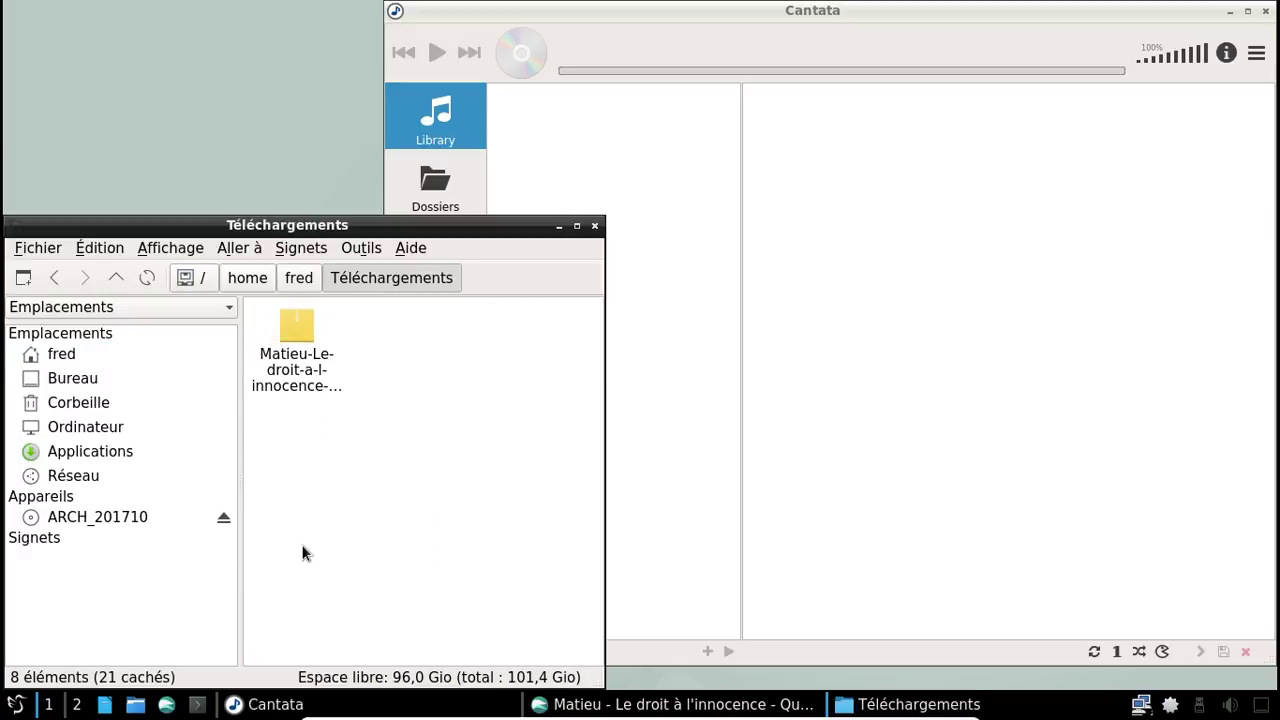
right_click(296, 365)
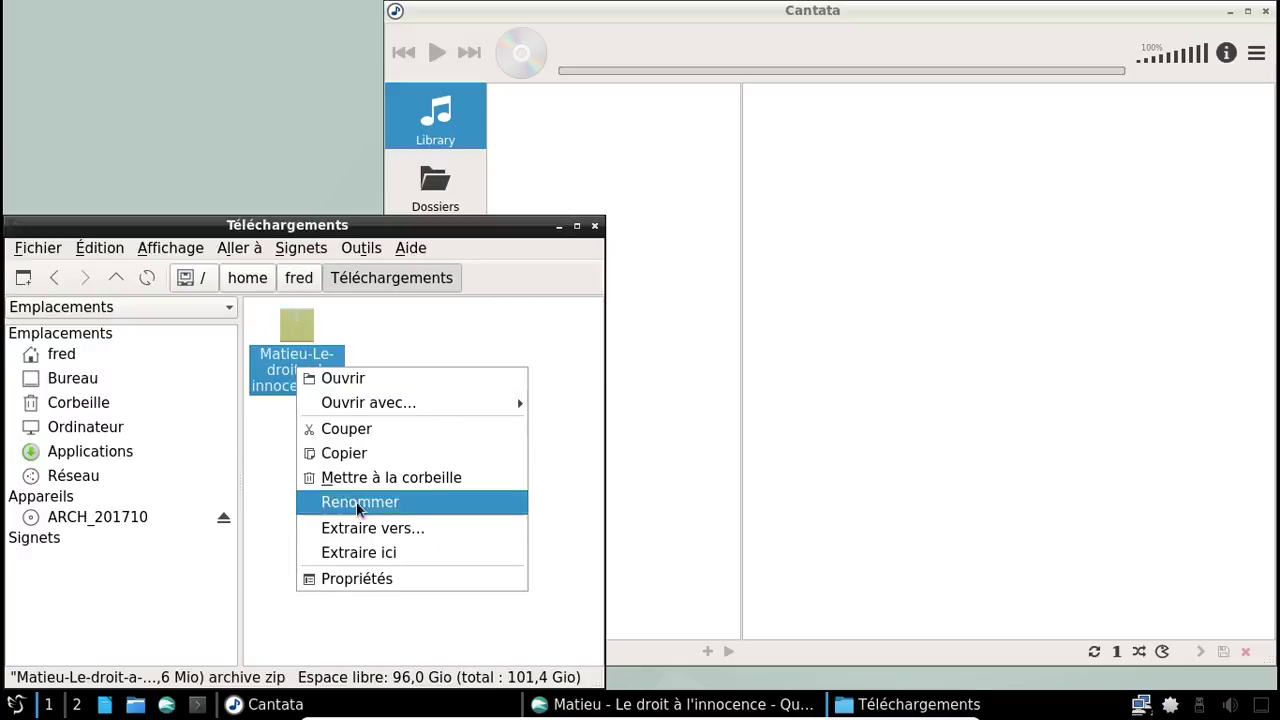
left_click(371, 550)
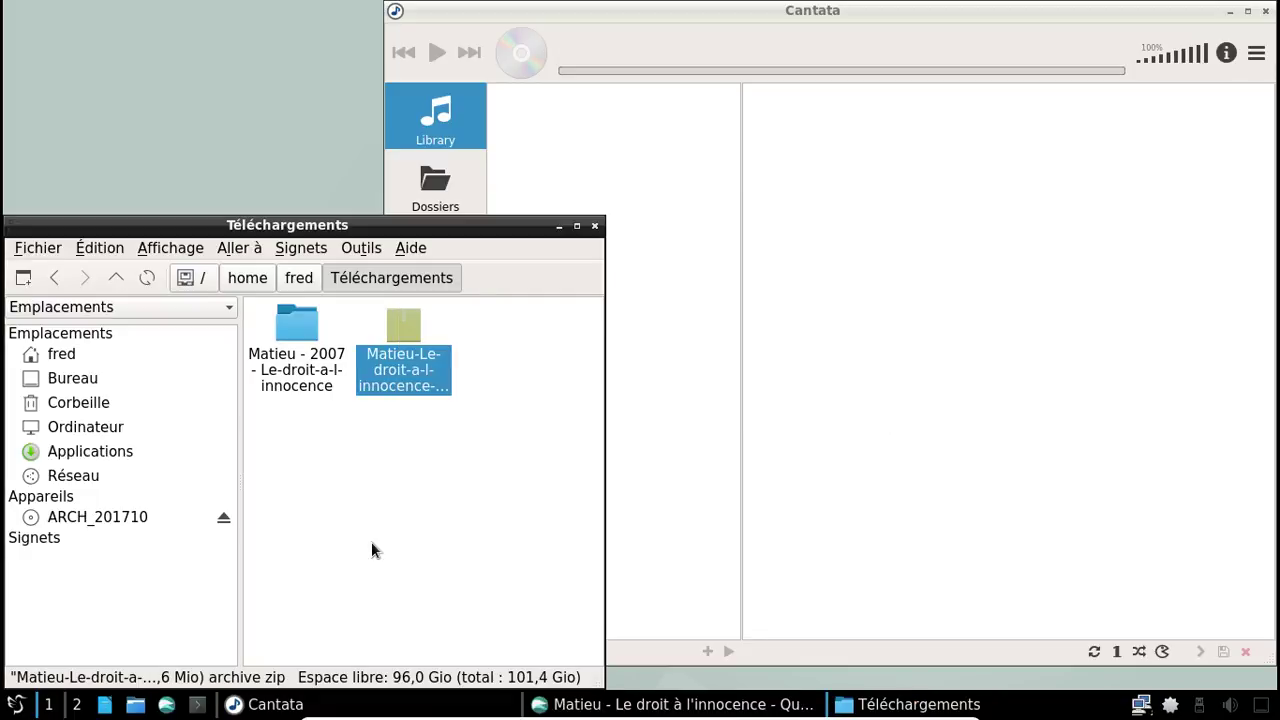
Step: Transfer the extracted album folder "Matieu - 2007 - Le-droit-a-l-innocence" from Téléchargements into the Musique folder
right_click(310, 378)
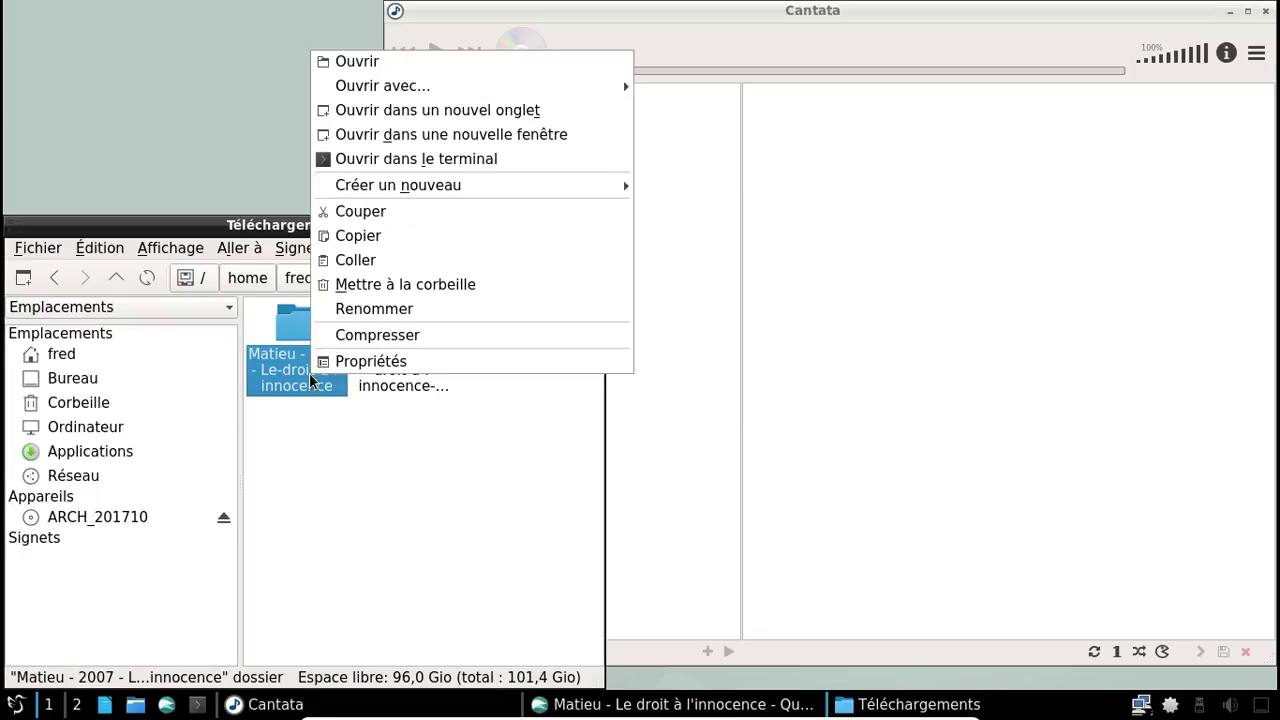
left_click(394, 336)
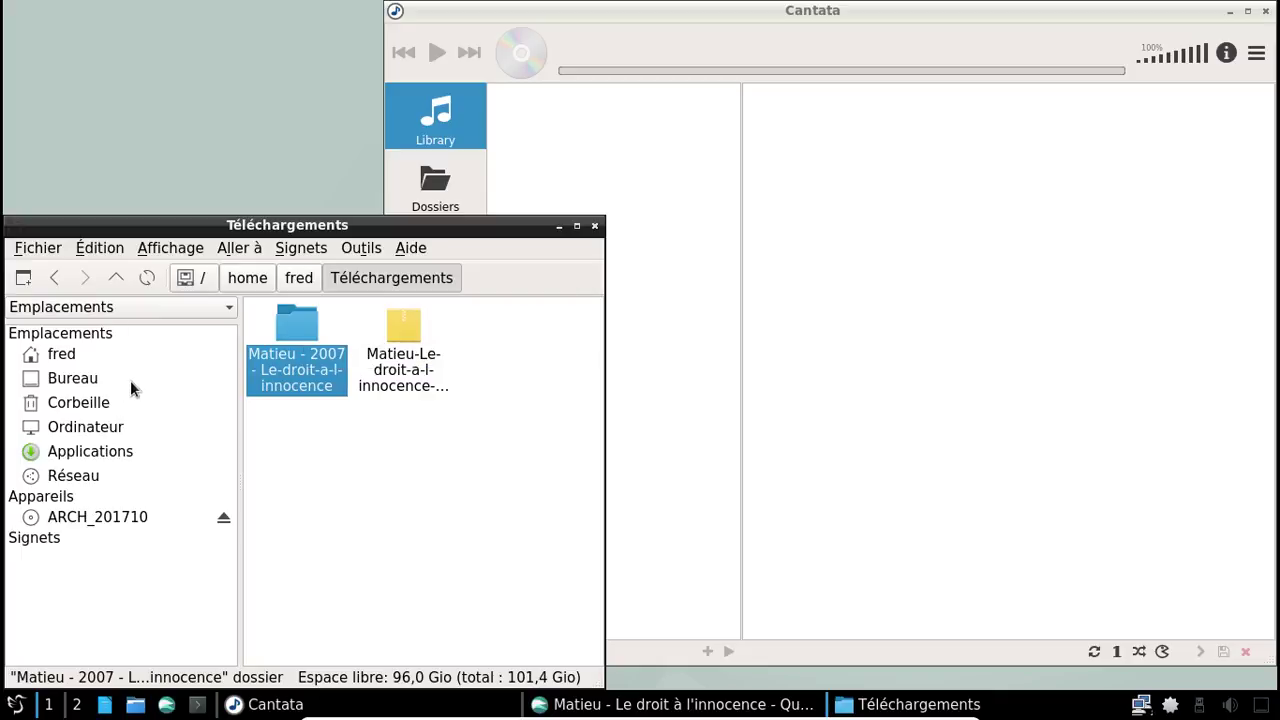
left_click(76, 355)
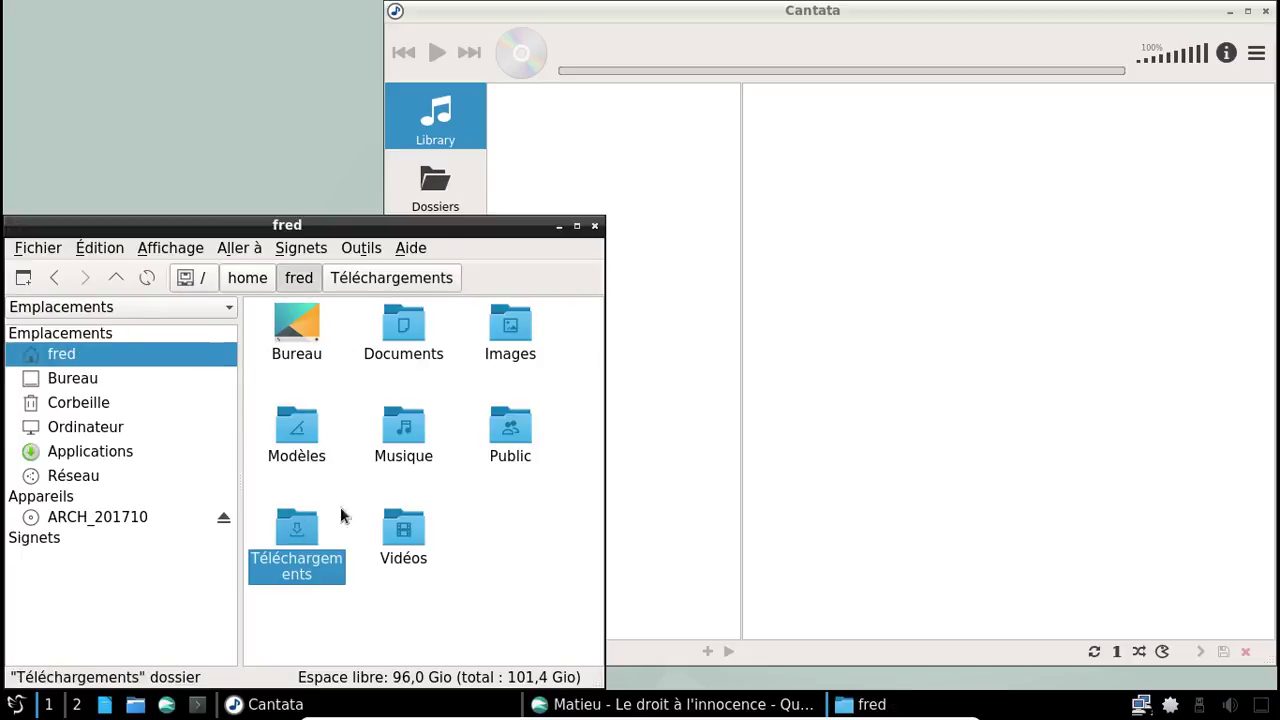
double_click(404, 430)
right_click(345, 364)
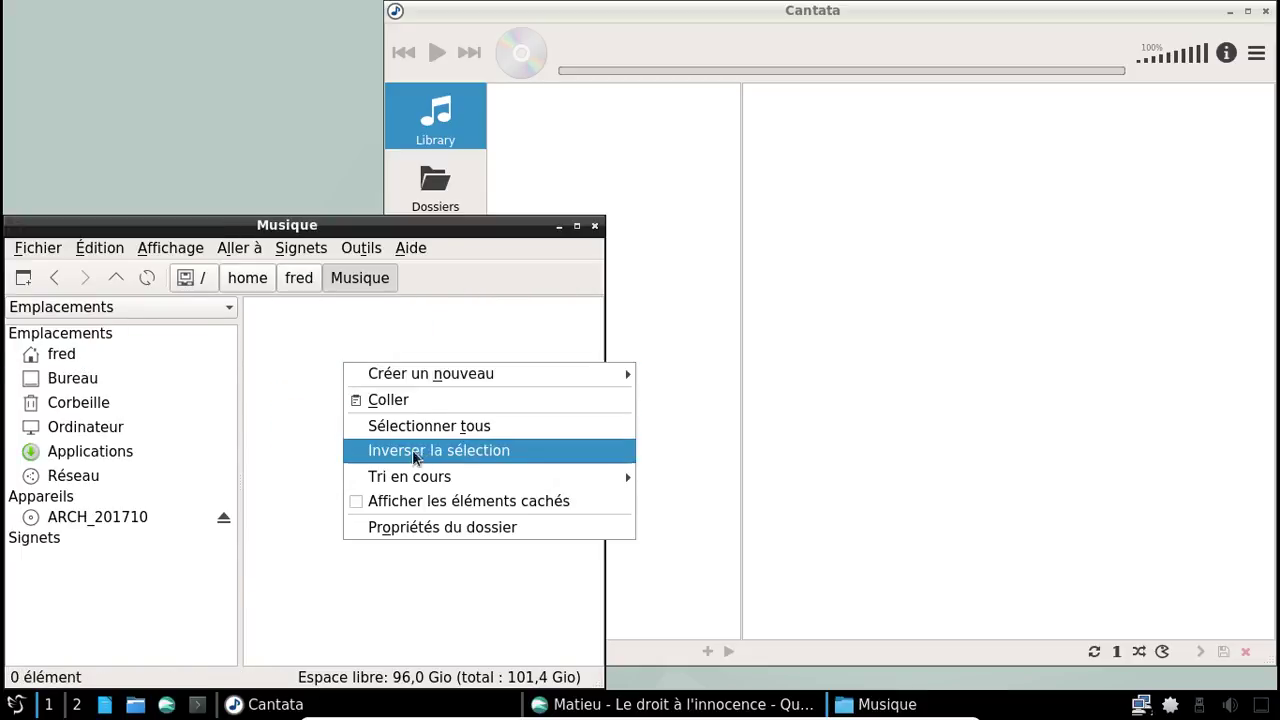
left_click(405, 400)
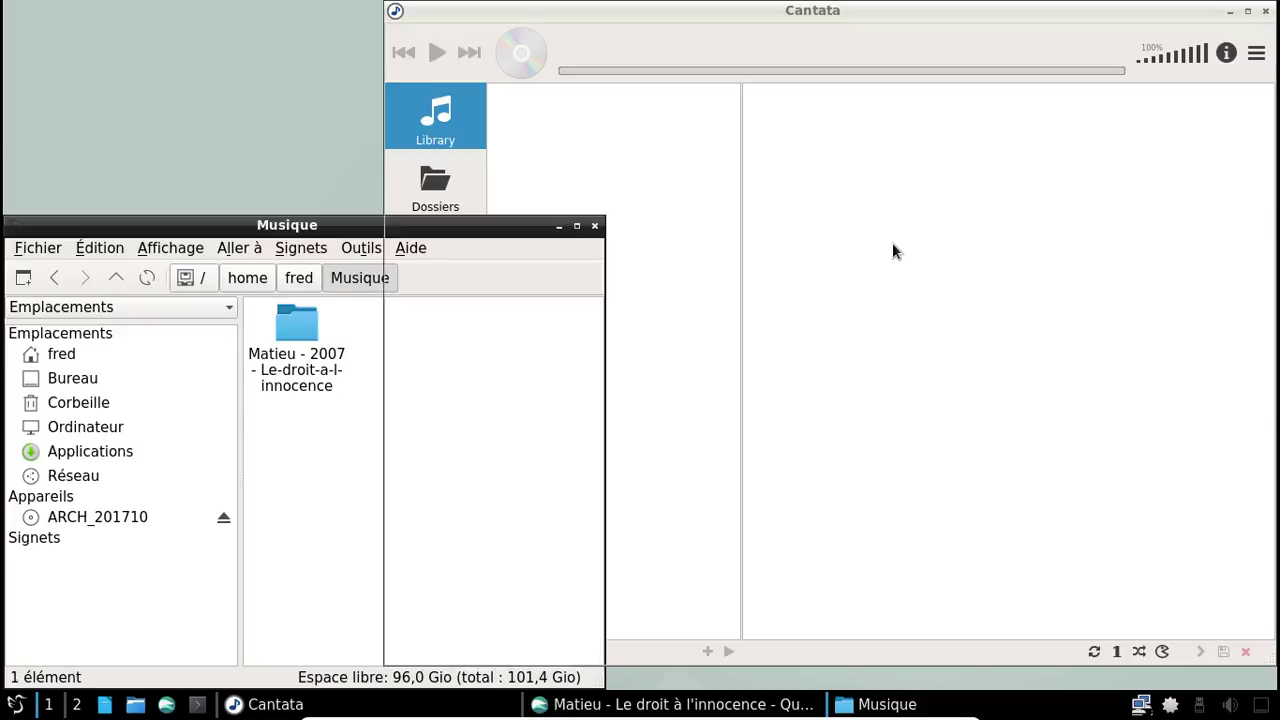
Step: Switch to Cantata and refresh the MPD database, confirming the refresh
left_click(891, 251)
left_click(1256, 53)
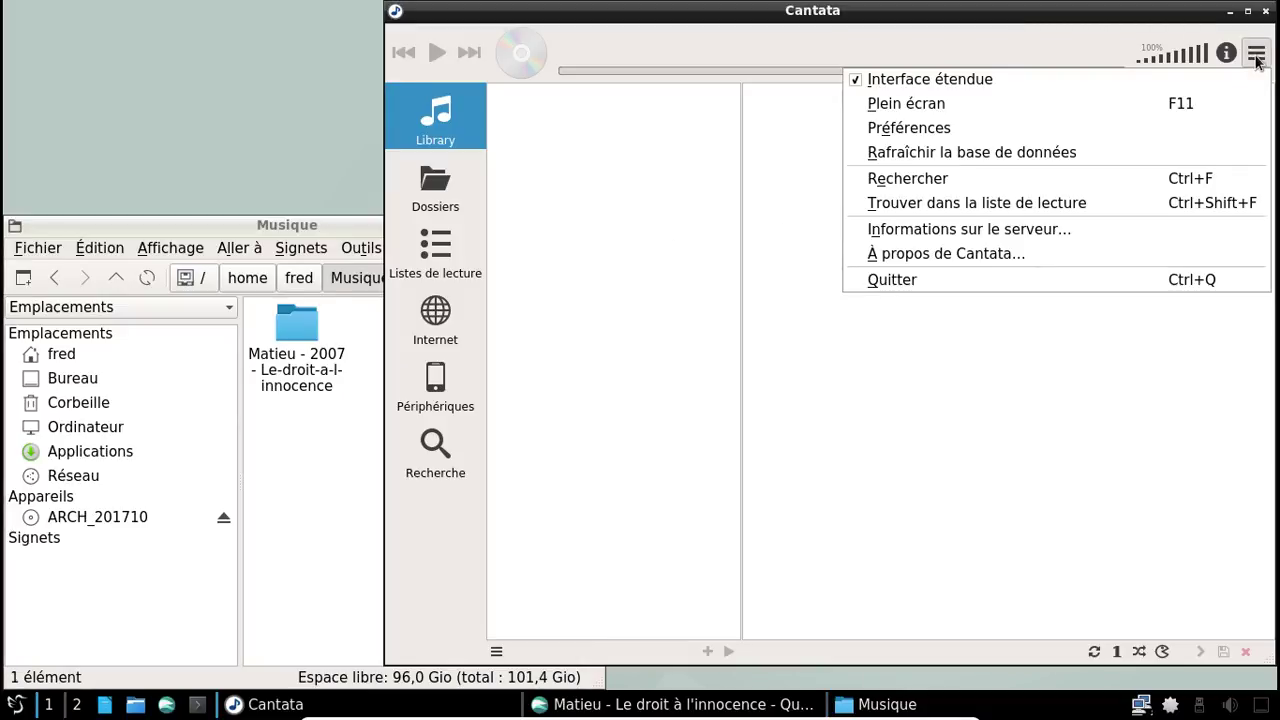
left_click(1025, 154)
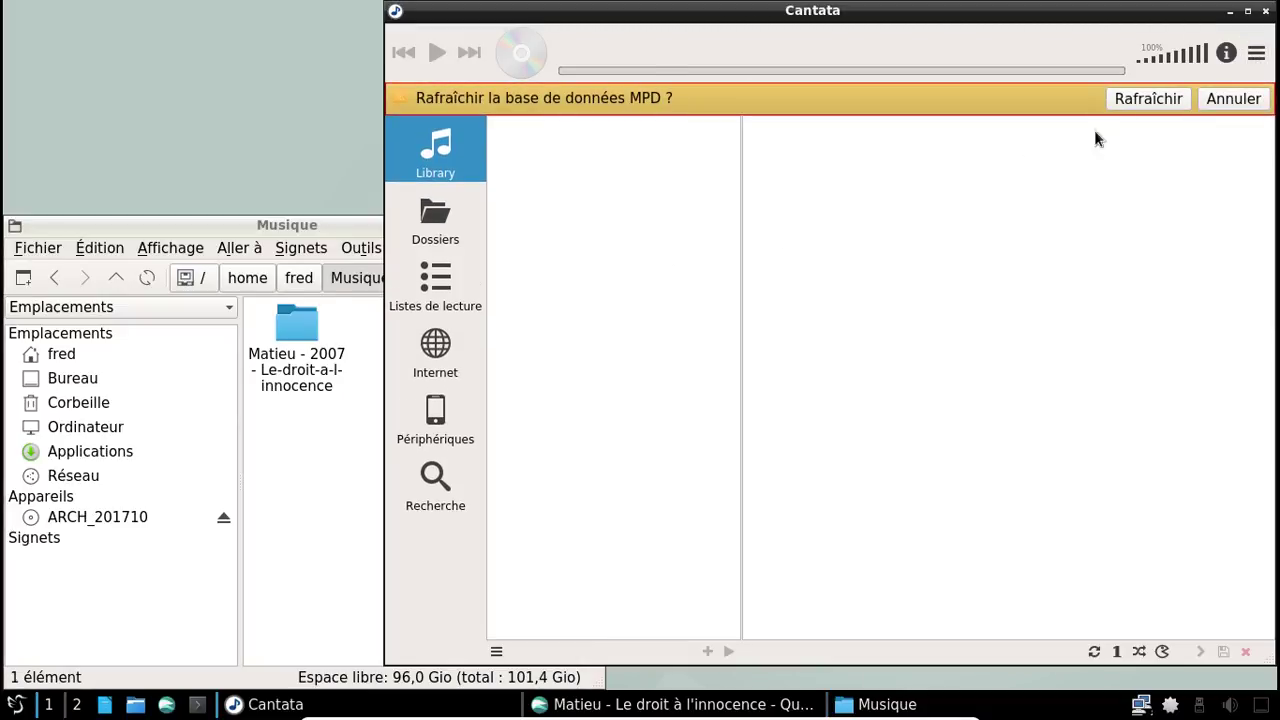
left_click(1147, 98)
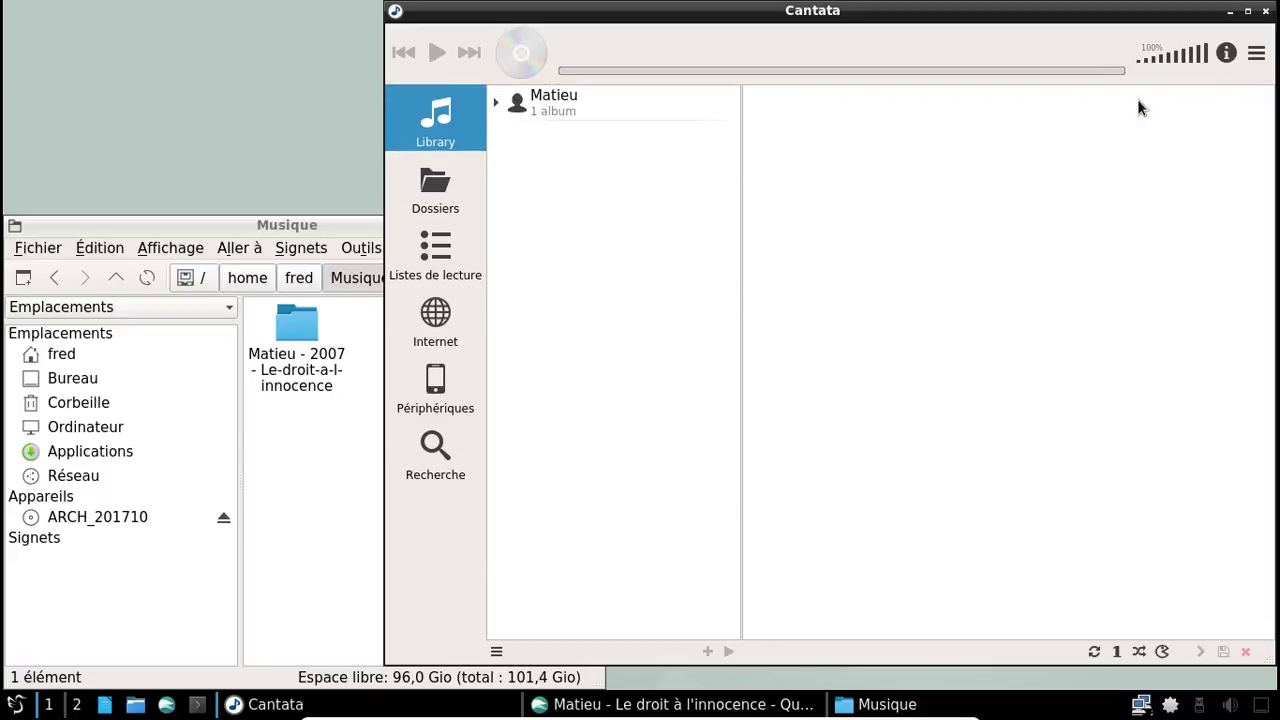
Step: Add the album "Le droit à l'innocence" from the library to the play queue and play the track "Introduction"
left_click(496, 100)
left_click_drag(529, 138, 845, 130)
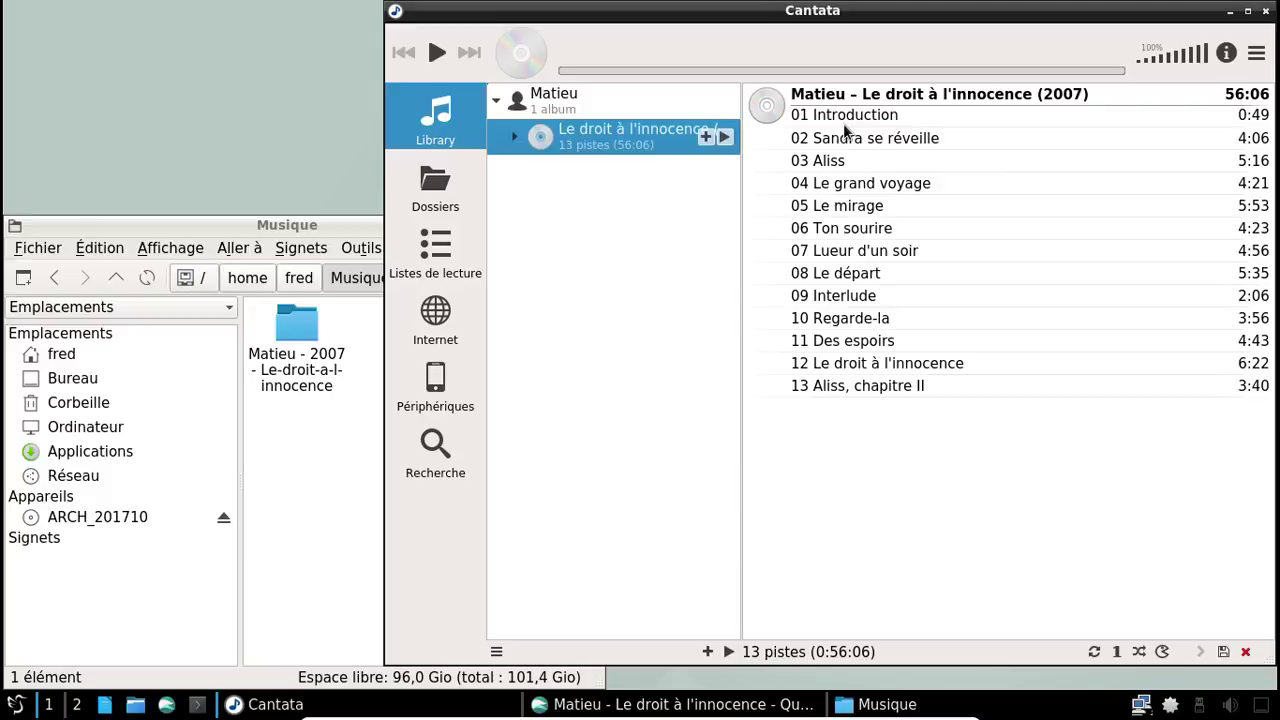
double_click(842, 116)
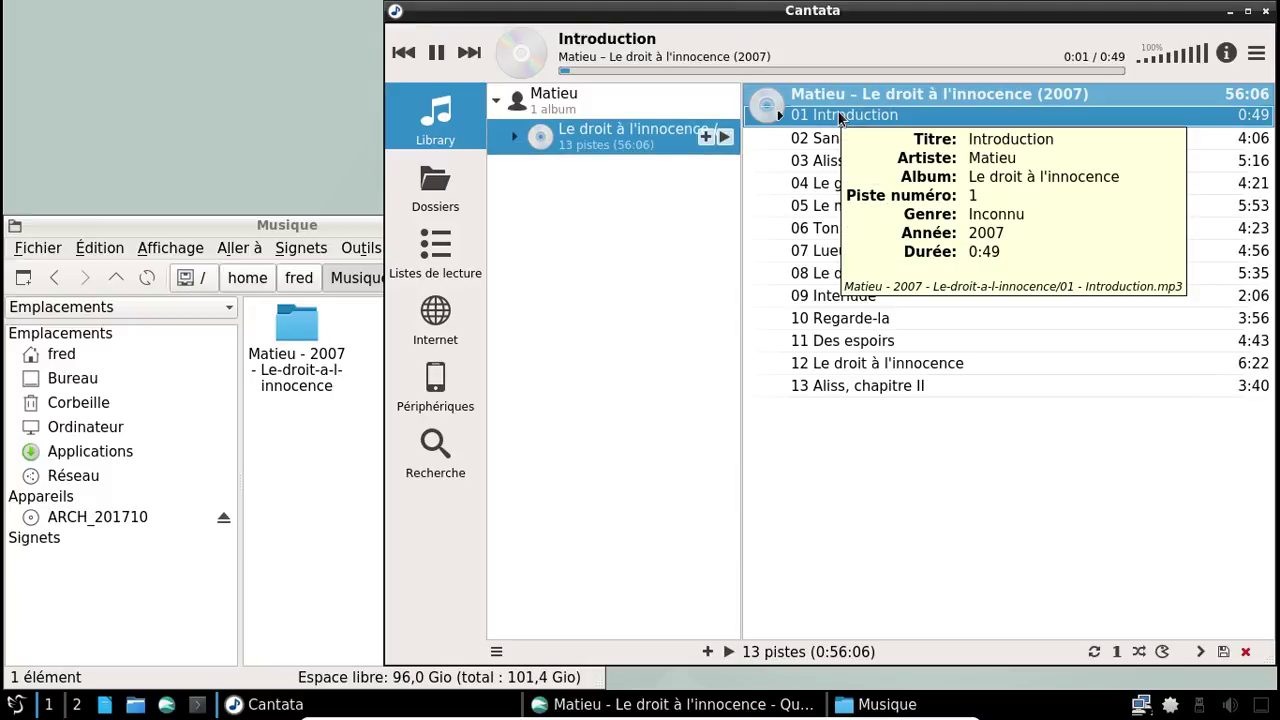
Step: Skip forward through the queued tracks one by one to "Le mirage"
left_click(473, 55)
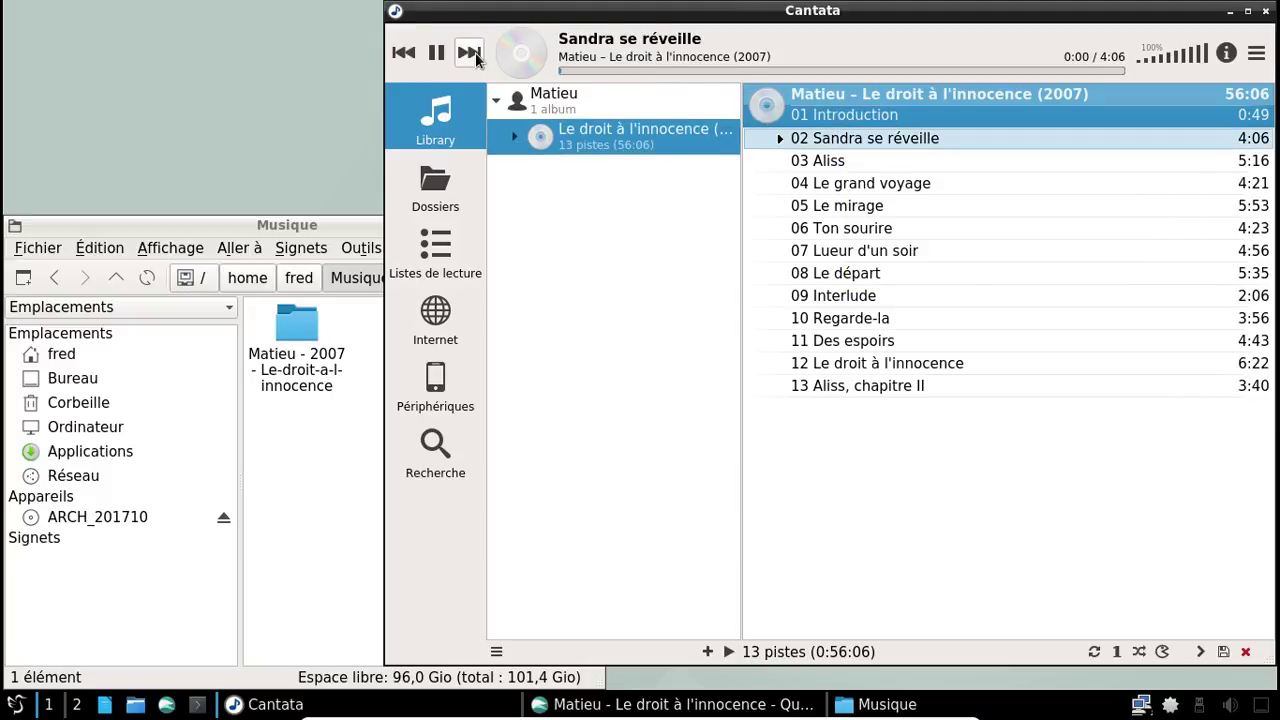
left_click(475, 52)
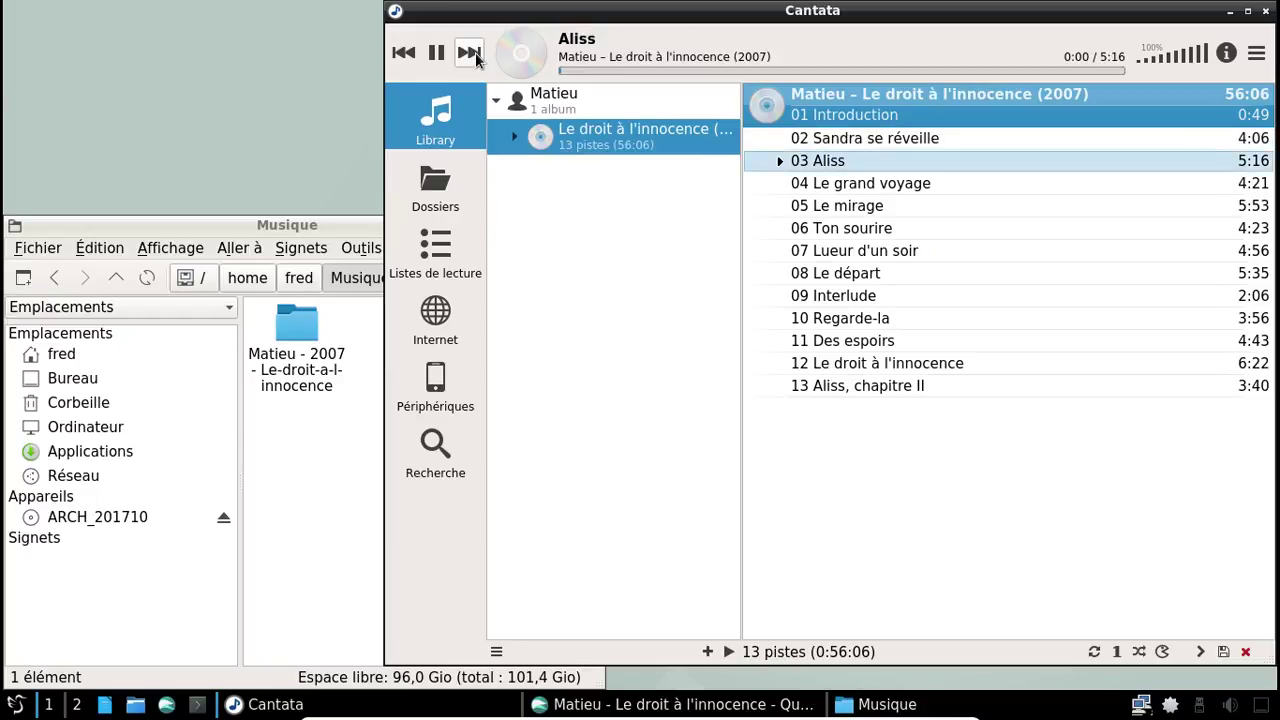
left_click(475, 52)
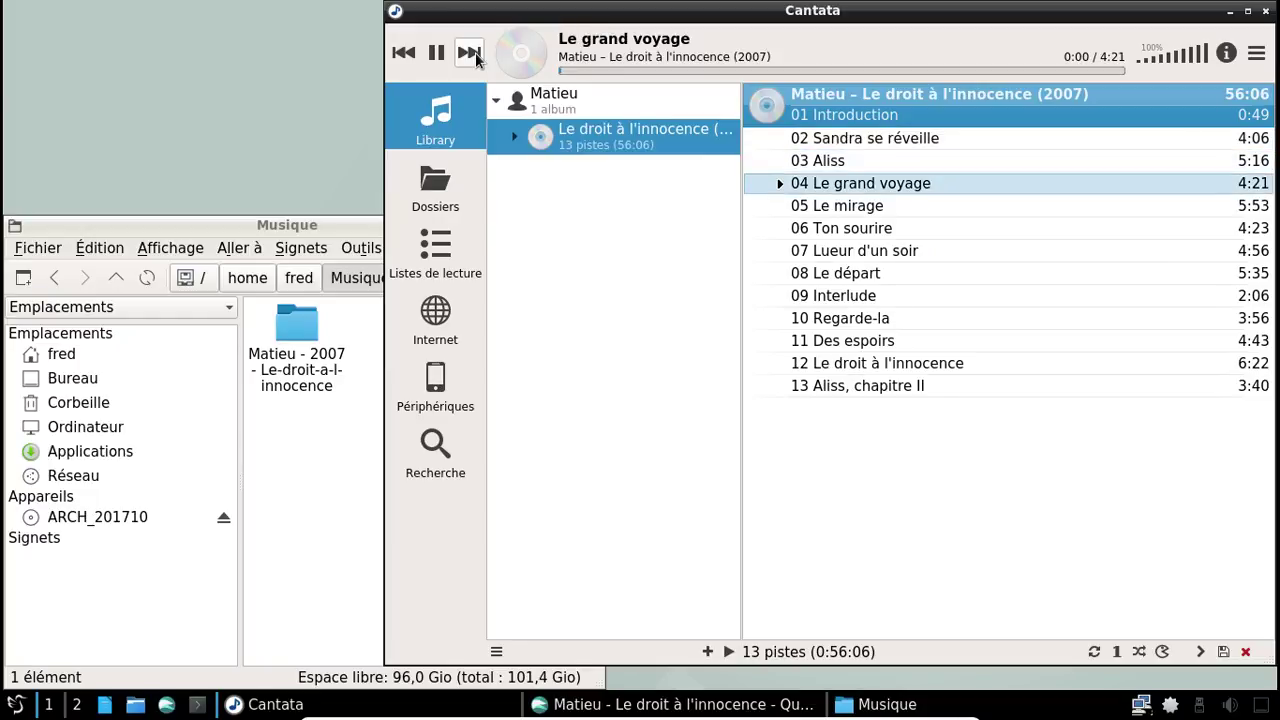
left_click(475, 52)
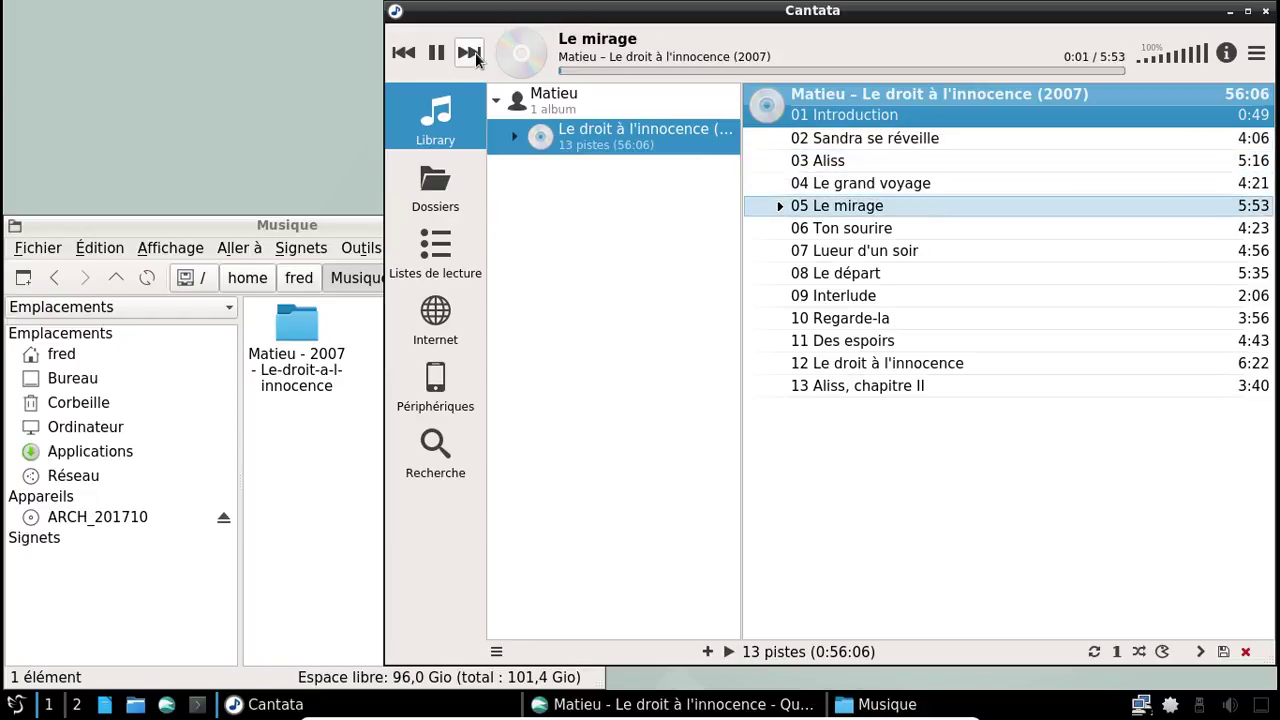
Step: Open Cantata's application options while the album plays
left_click(1256, 53)
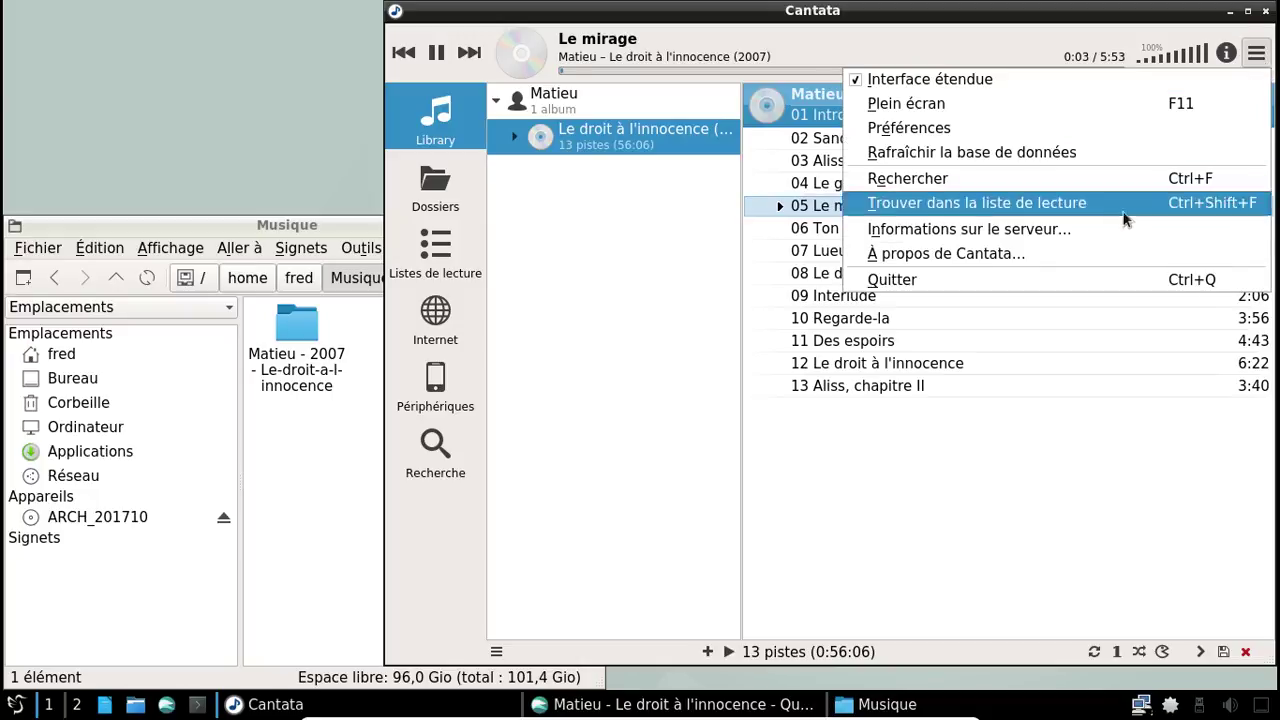
Step: View Cantata's About information, close it and quit the music player
left_click(1078, 254)
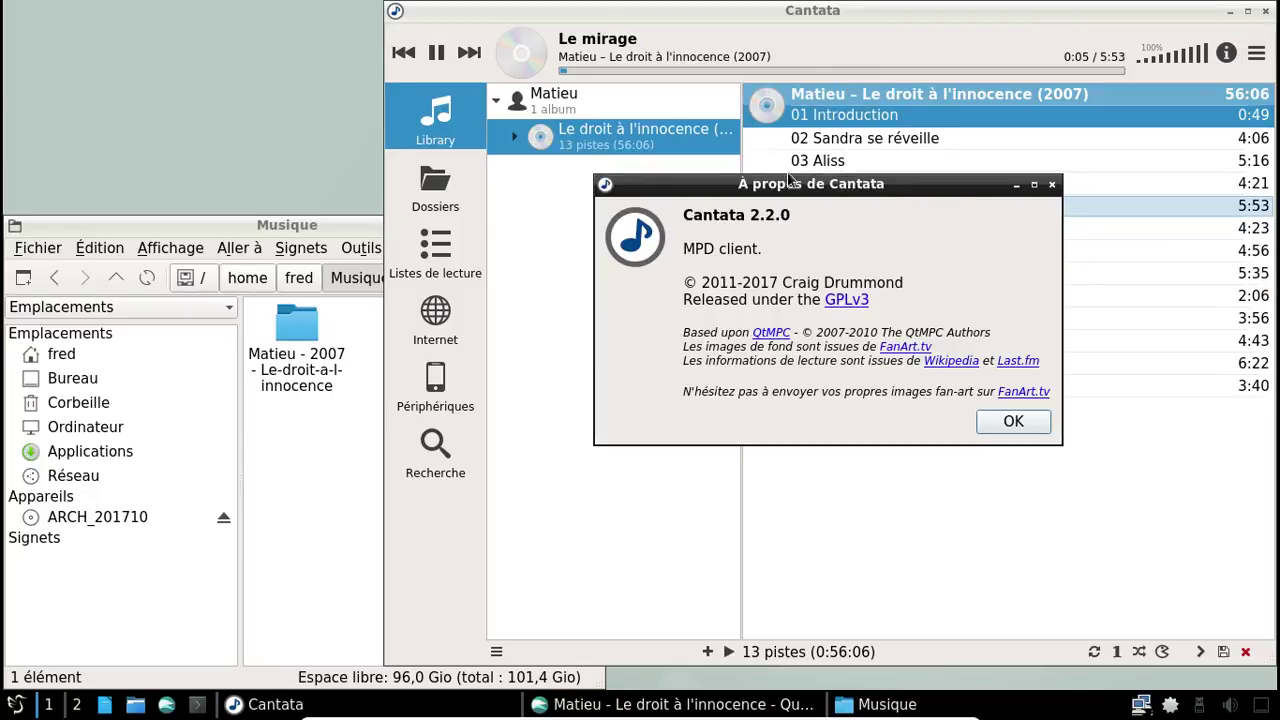
left_click(1030, 422)
left_click(1256, 55)
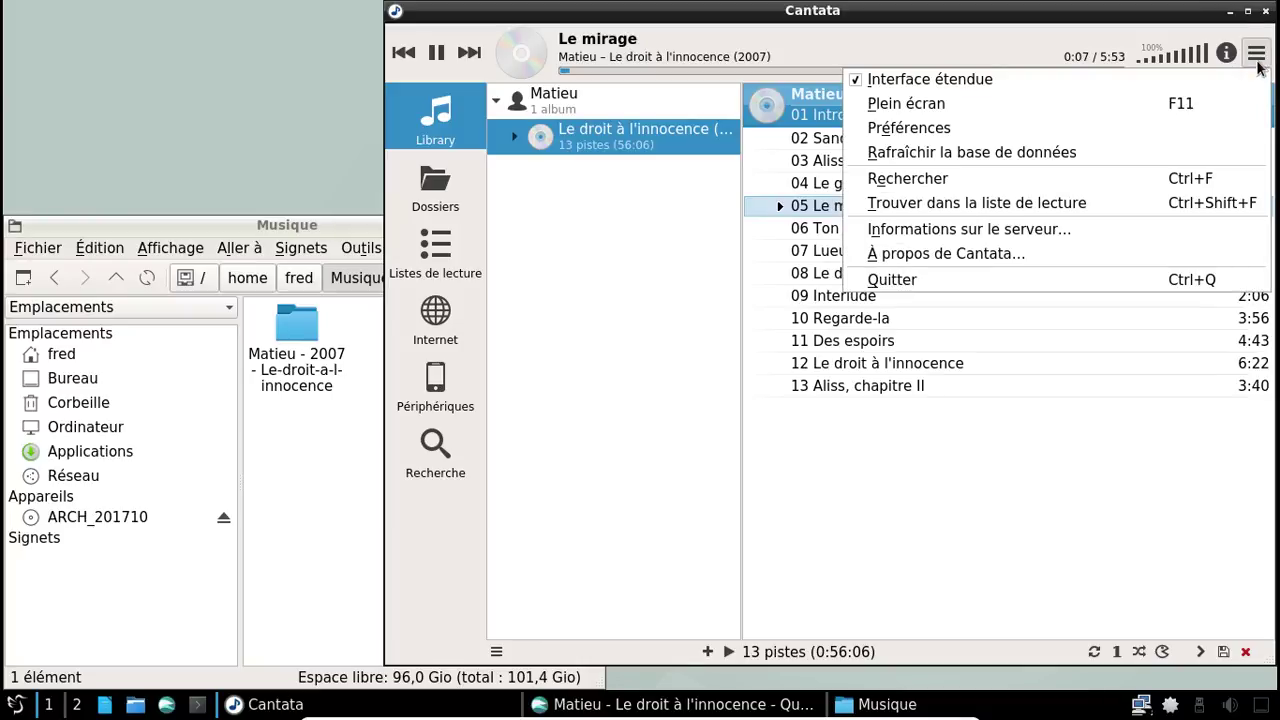
left_click(1147, 276)
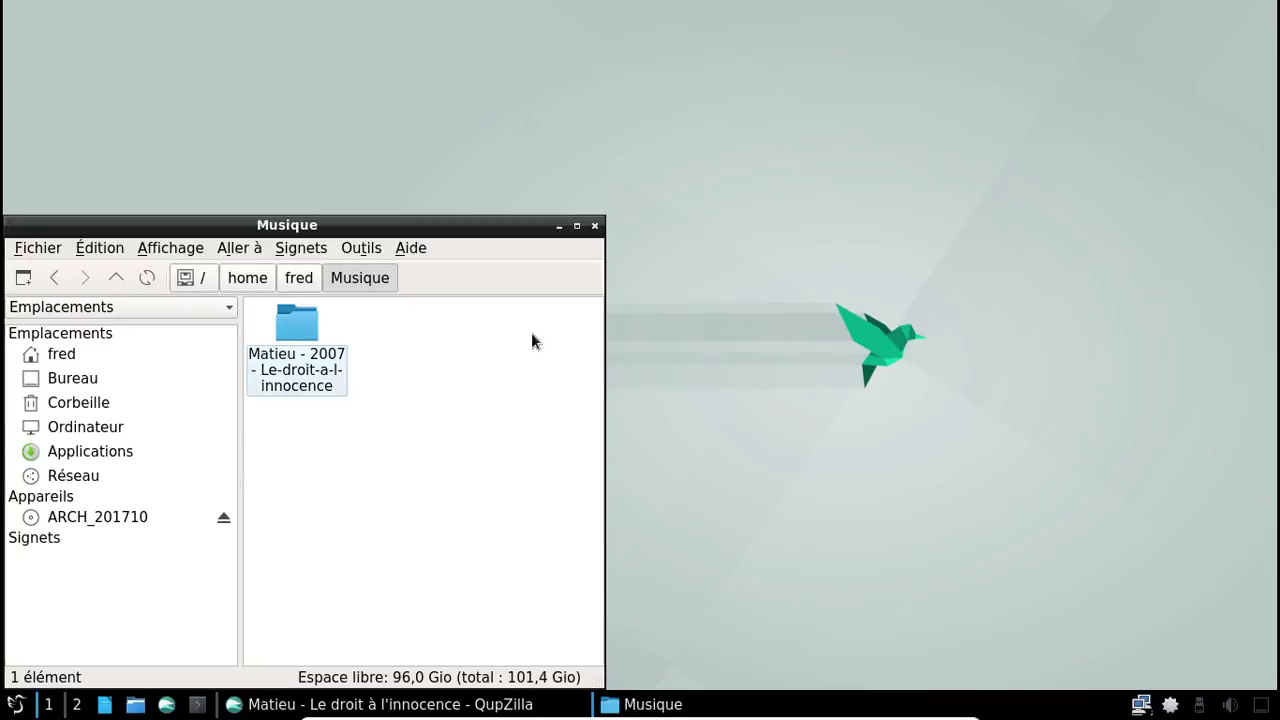
Step: Move the Musique window toward the screen's centre, open the package manager and mark the xarchiver package for removal
left_click_drag(443, 229, 693, 132)
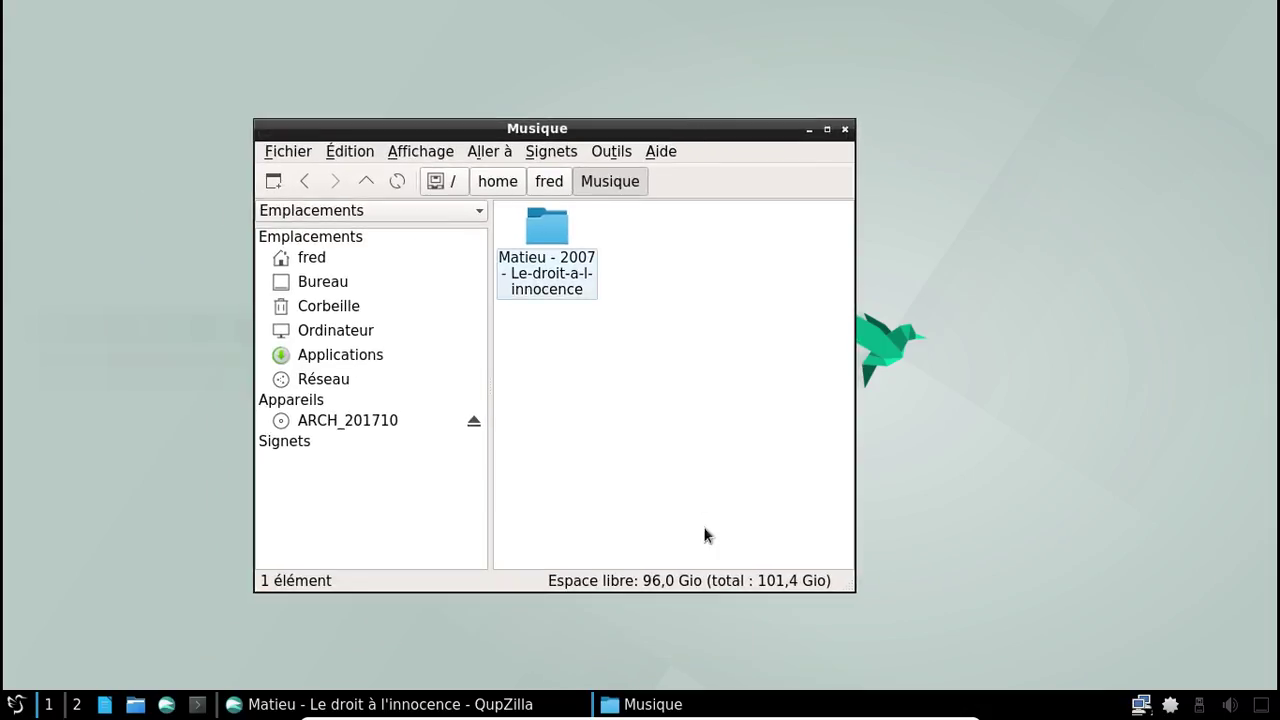
right_click(1170, 704)
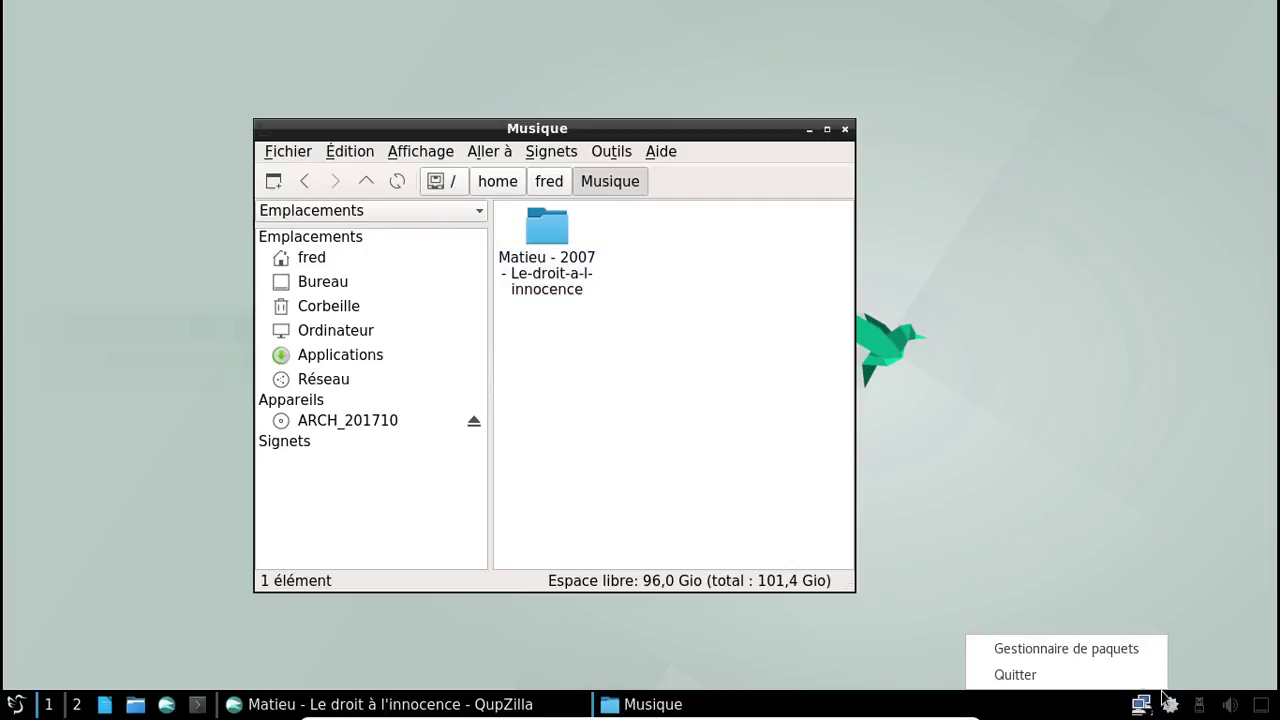
left_click(1103, 647)
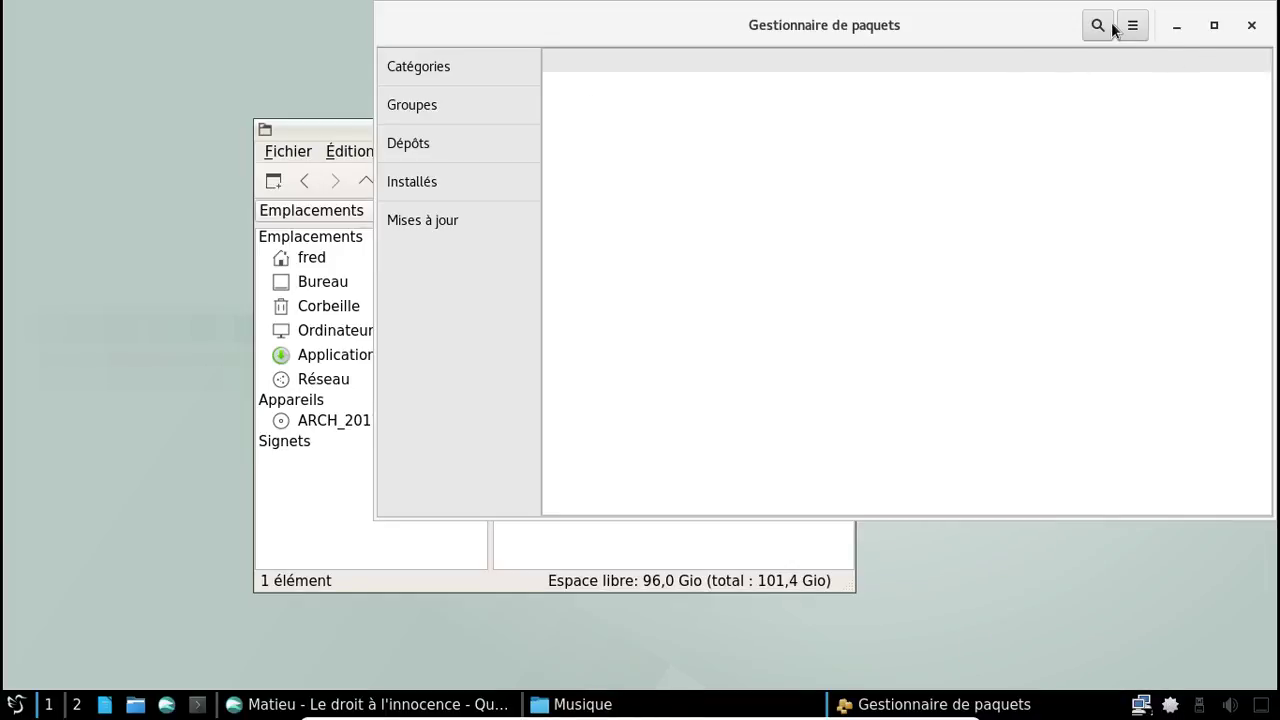
left_click(1110, 26)
type("xa")
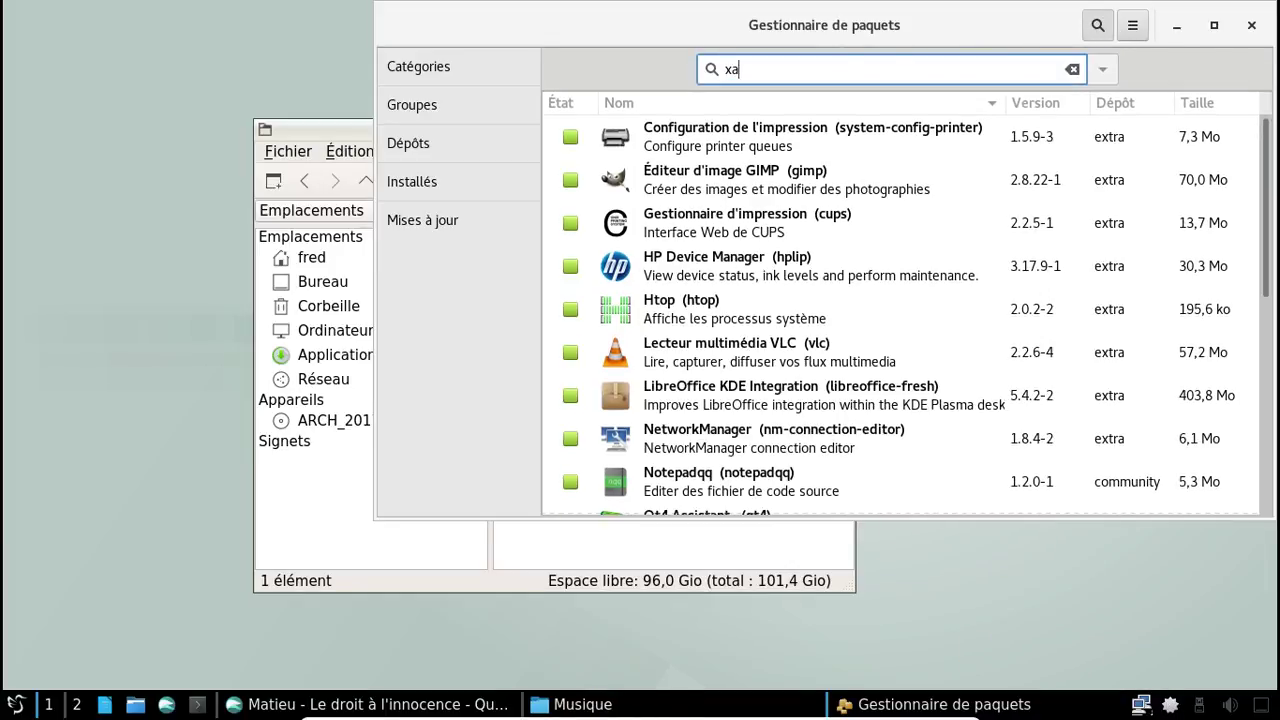
type("rchiver")
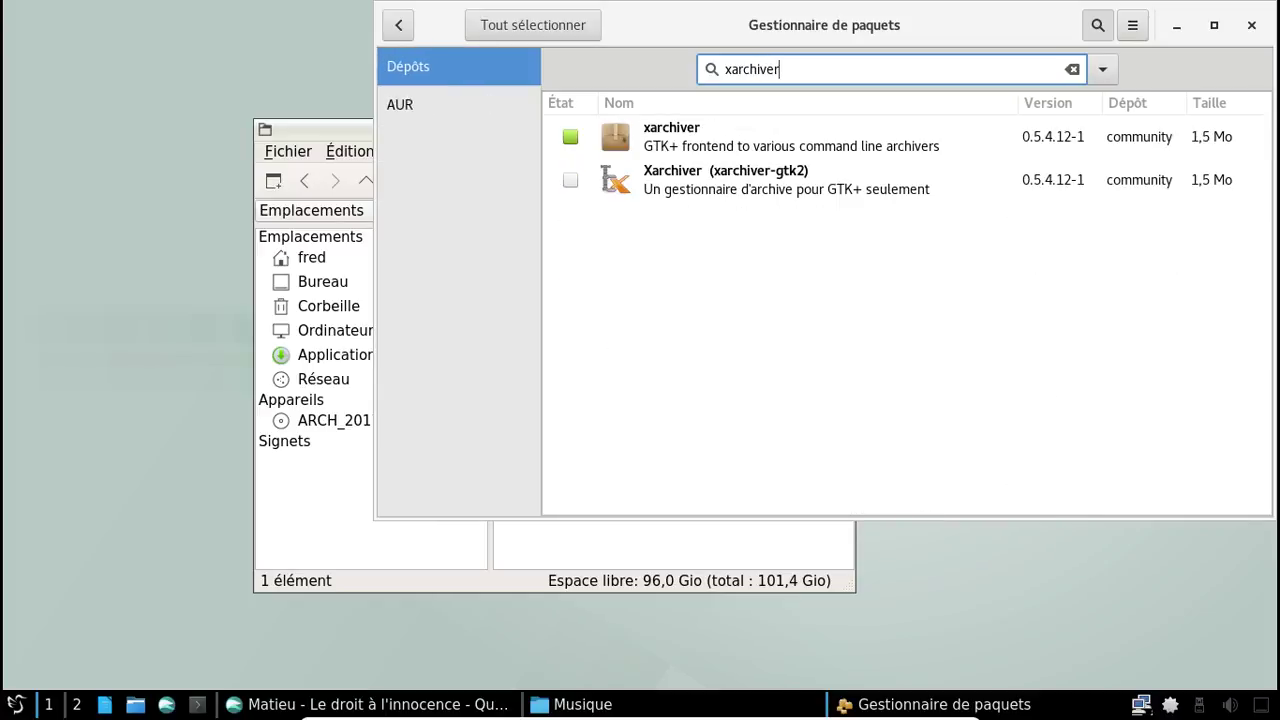
left_click(570, 136)
Step: Search the package manager for file-roller and mark the File Roller package for installation
left_click_drag(797, 67, 711, 66)
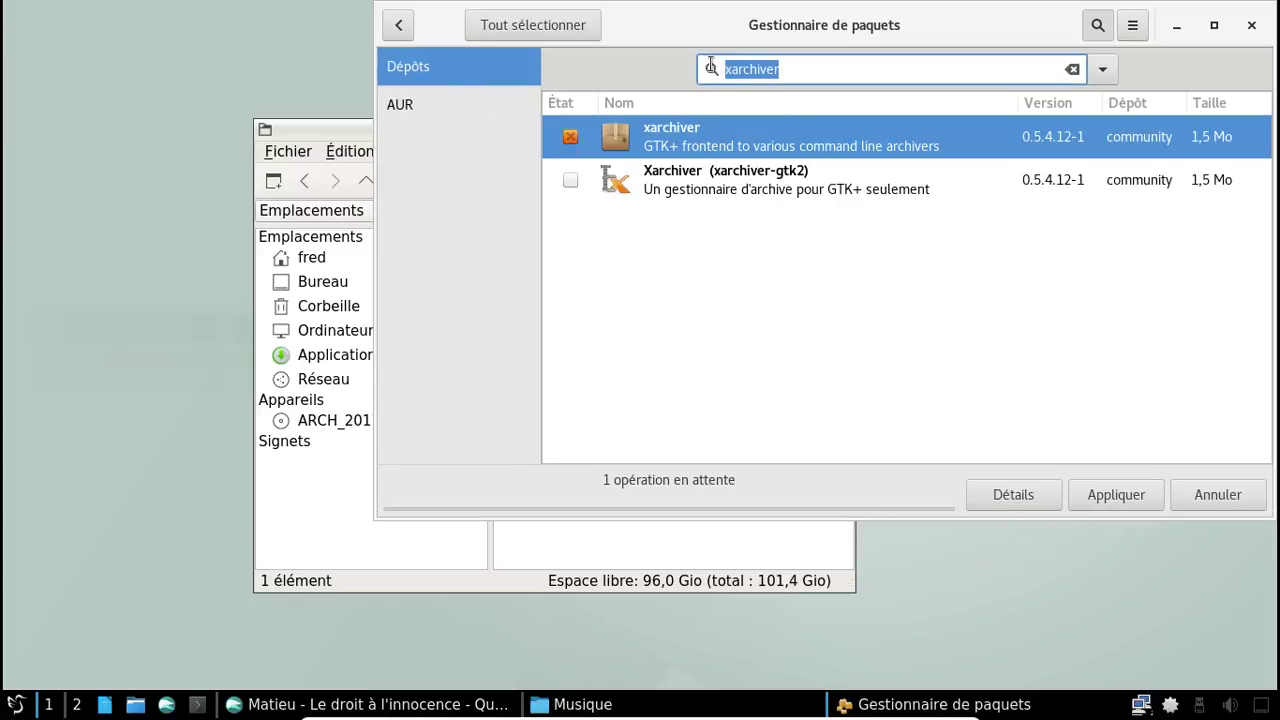
type("file-roller")
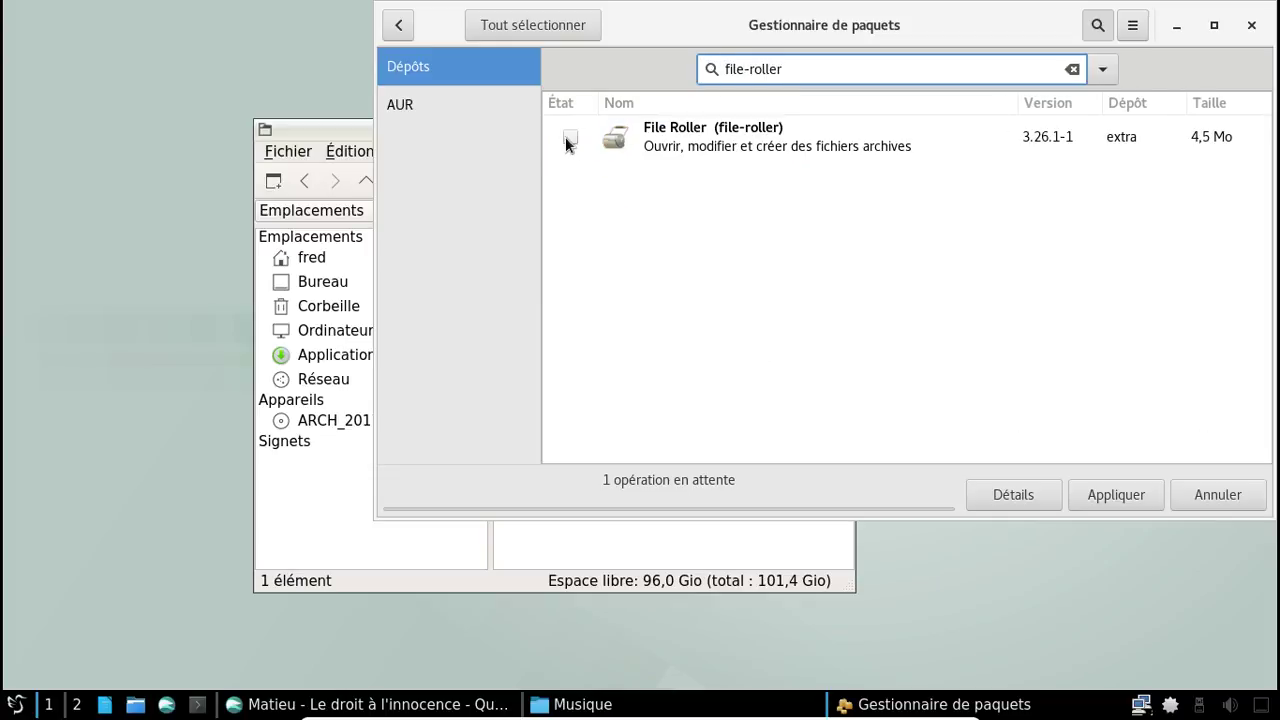
left_click(565, 136)
Step: Apply the pending package changes, confirm the transaction summary and authenticate with the root password
left_click(1124, 493)
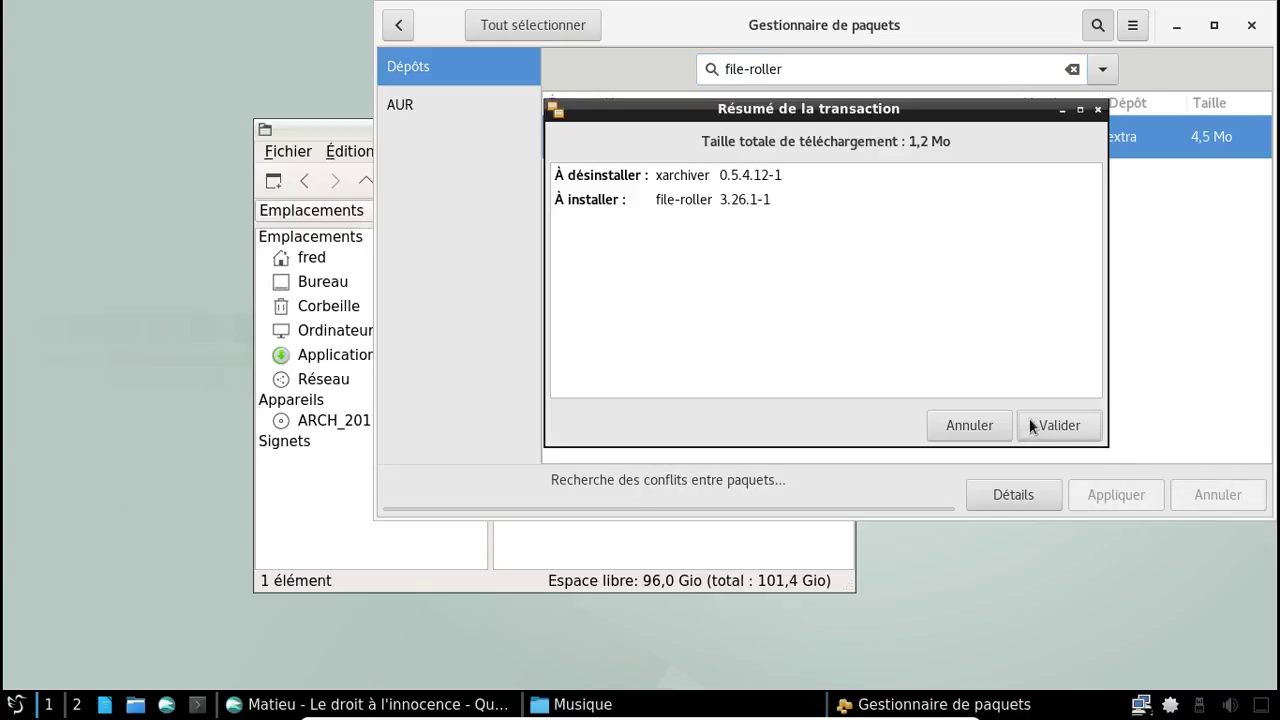
left_click(1048, 425)
type("●")
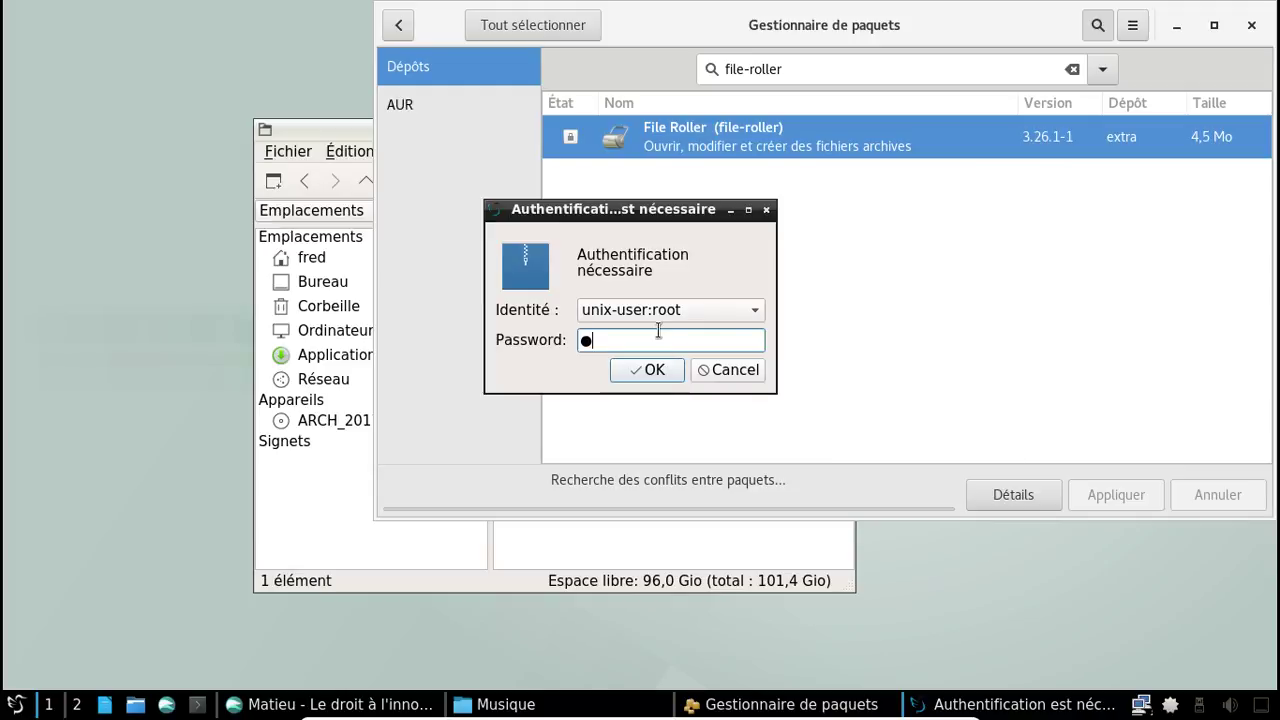
type("●●●●●●●")
key("Return")
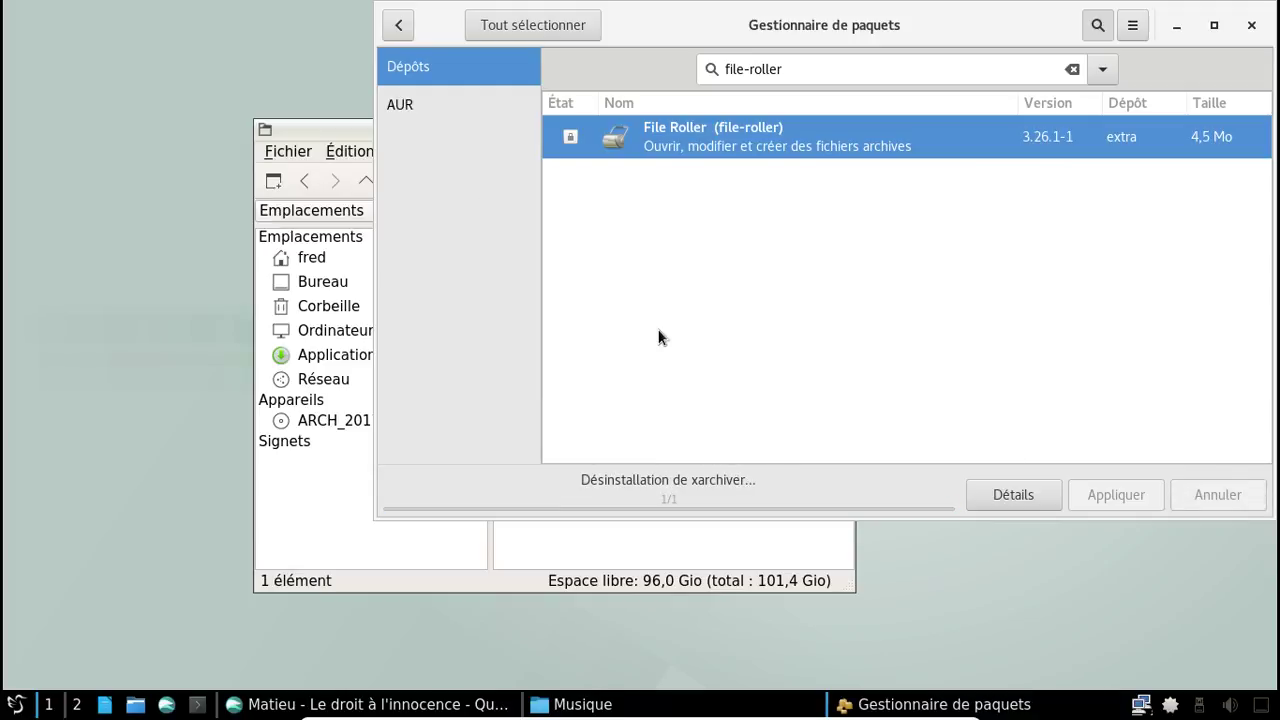
Step: Launch the Htop process viewer from the system tools
left_click(24, 703)
mouse_move(94, 540)
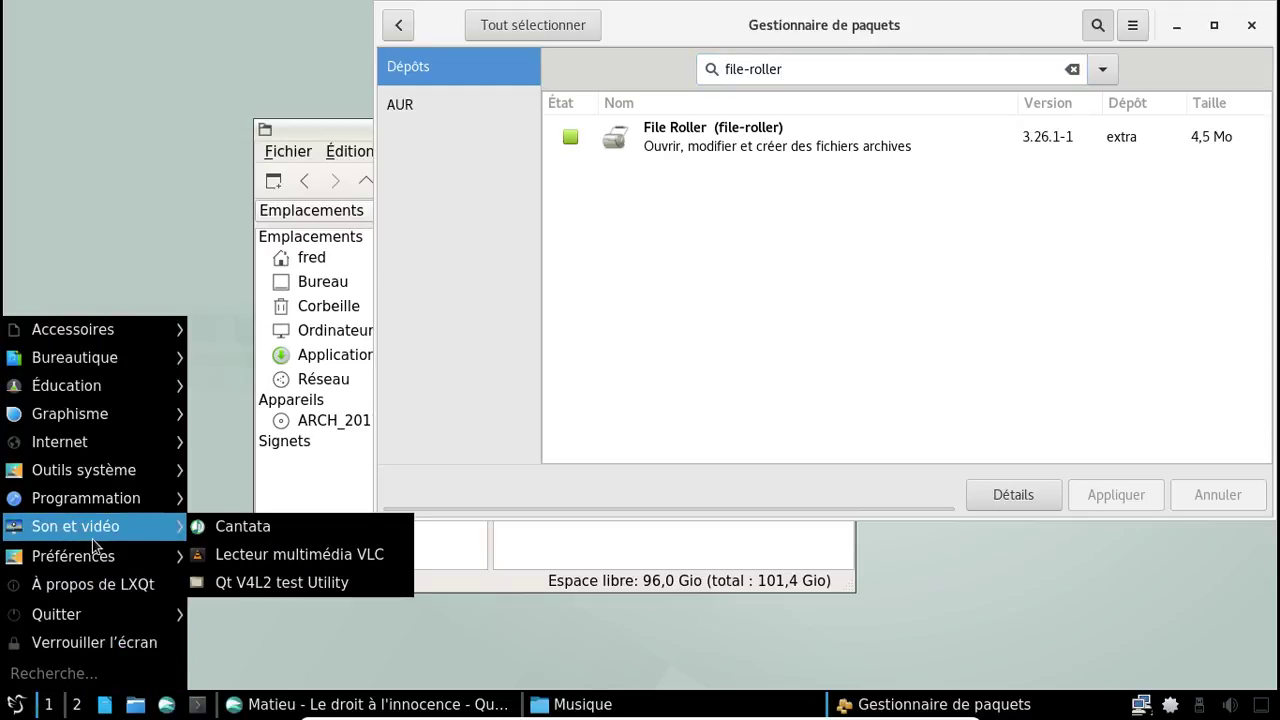
mouse_move(97, 478)
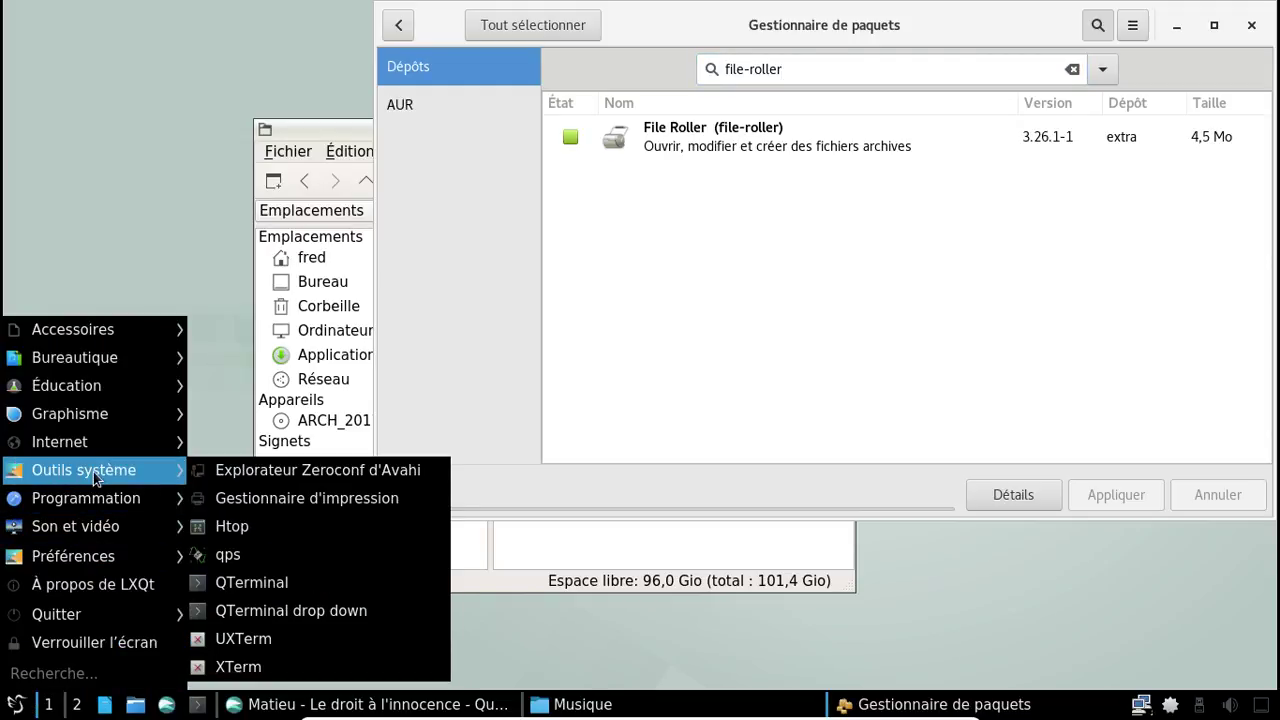
left_click(225, 527)
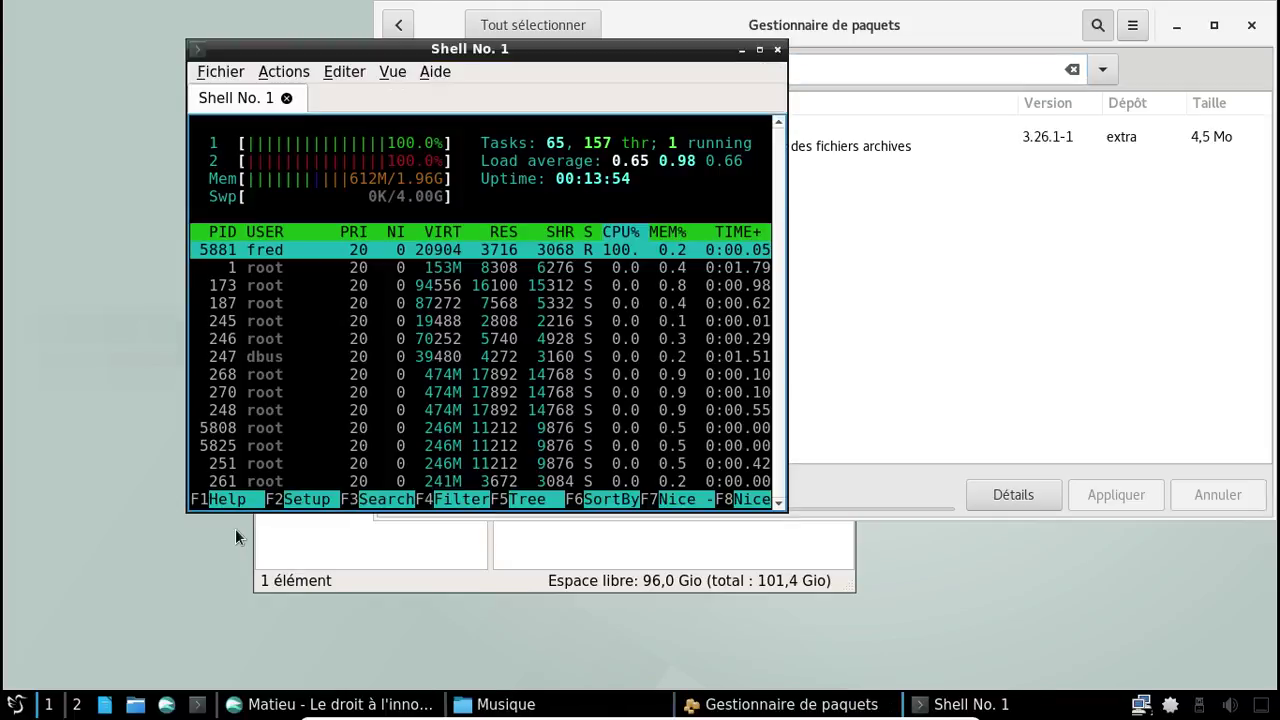
Step: Close the package manager and move the Musique file manager window to the right of the Htop terminal
left_click(972, 322)
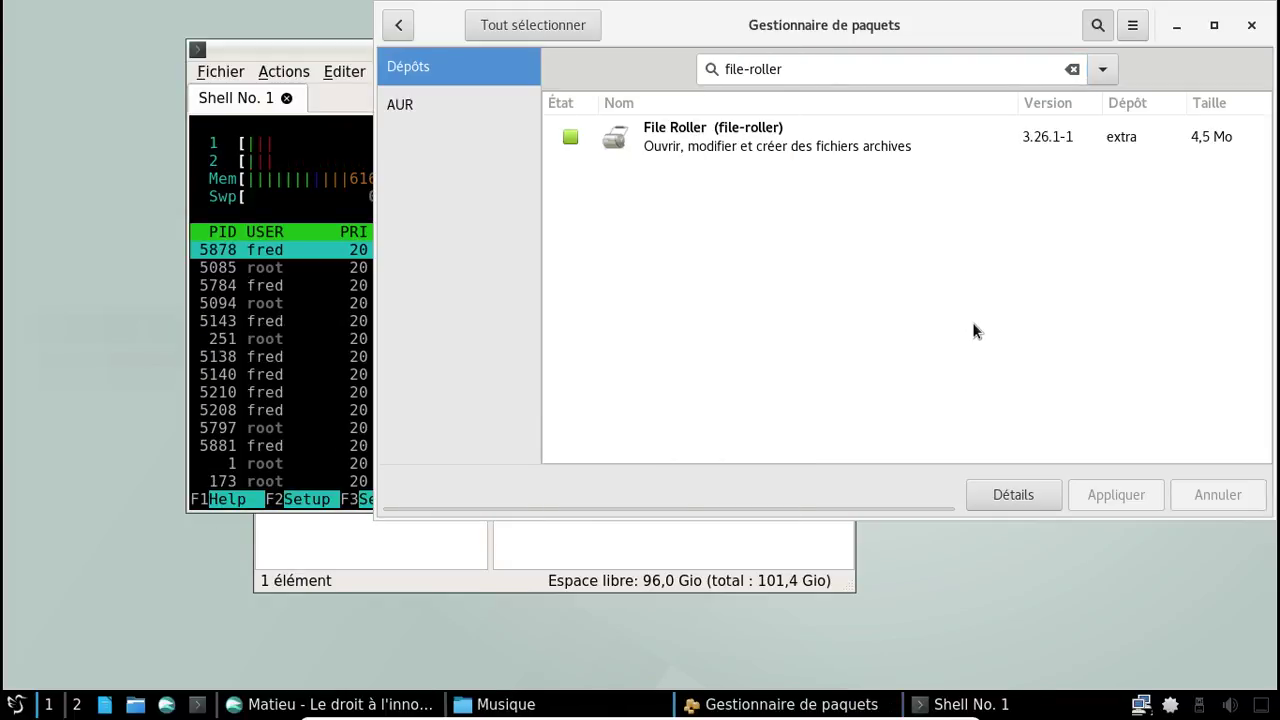
left_click(1251, 25)
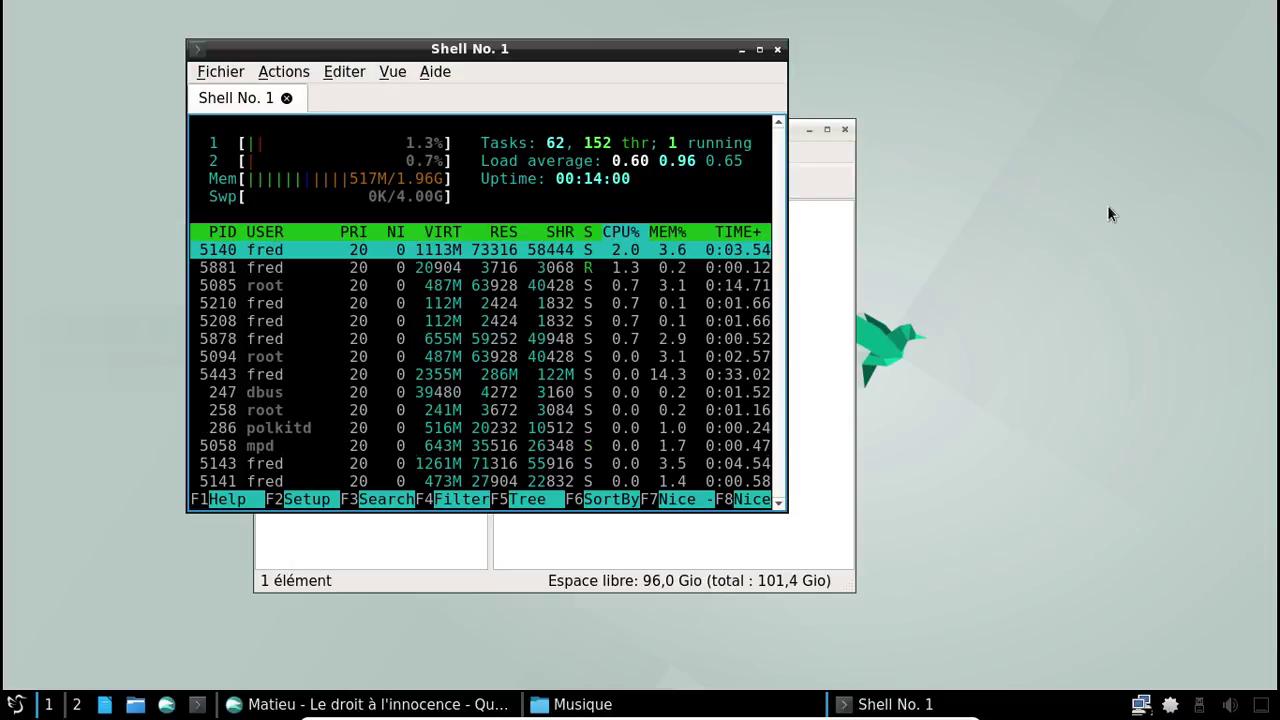
left_click(832, 300)
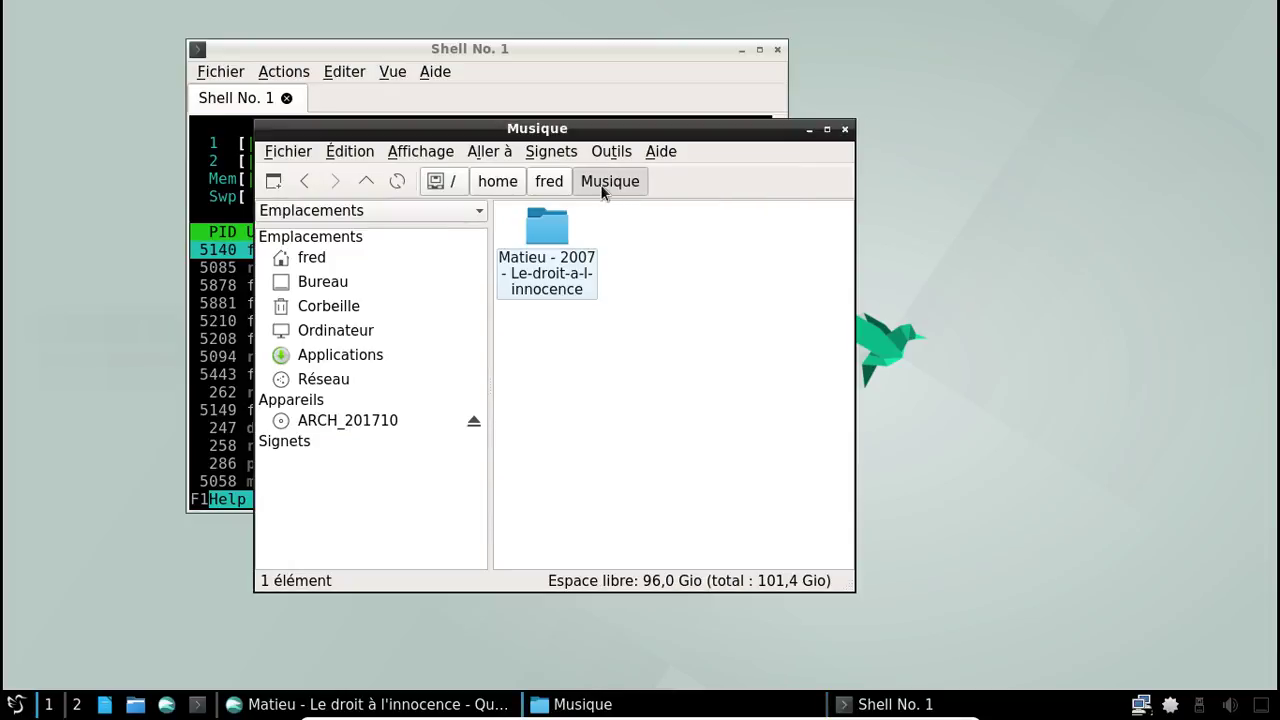
left_click_drag(556, 130, 940, 135)
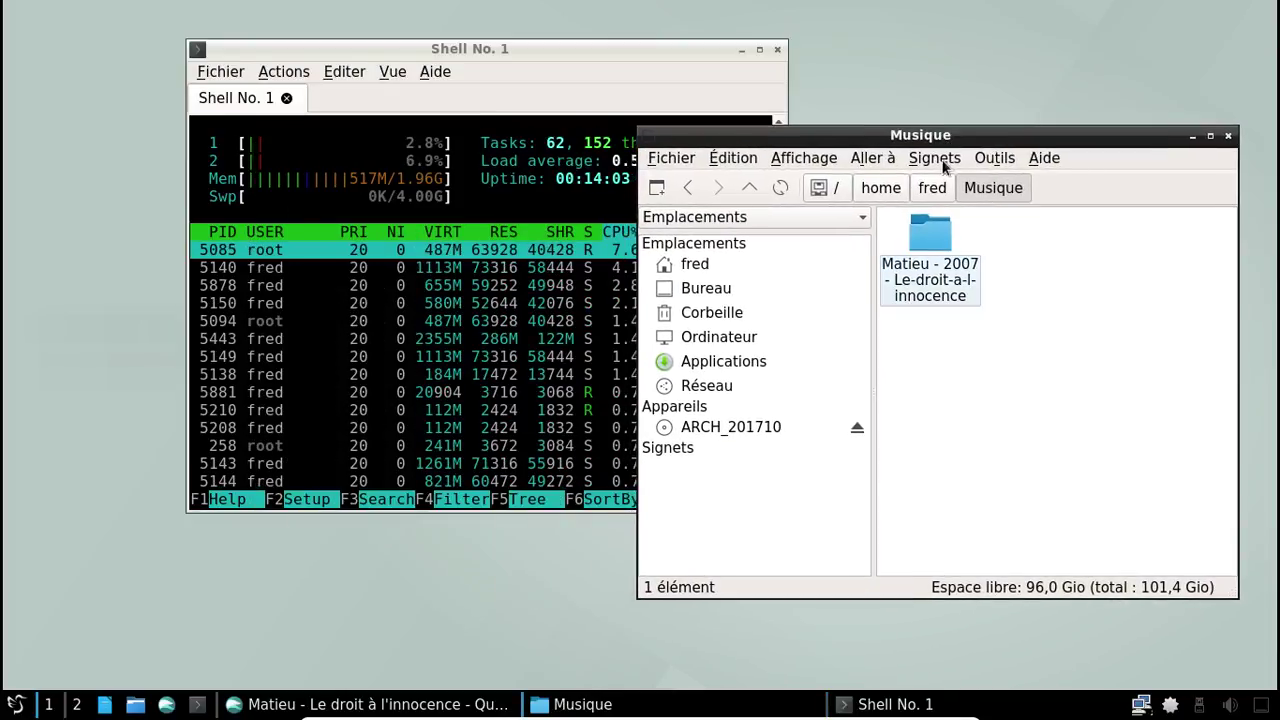
Step: Set the file manager's archiver integration to file-roller in its advanced preferences and save the change
left_click(990, 160)
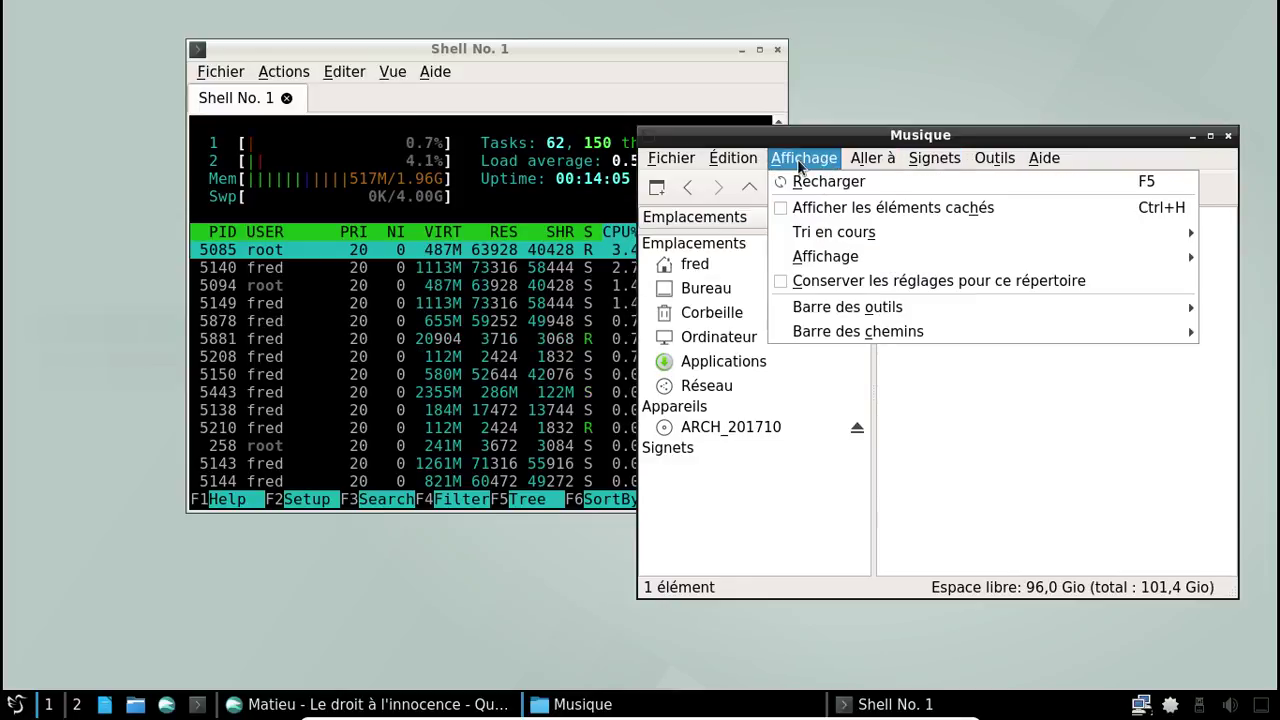
mouse_move(731, 154)
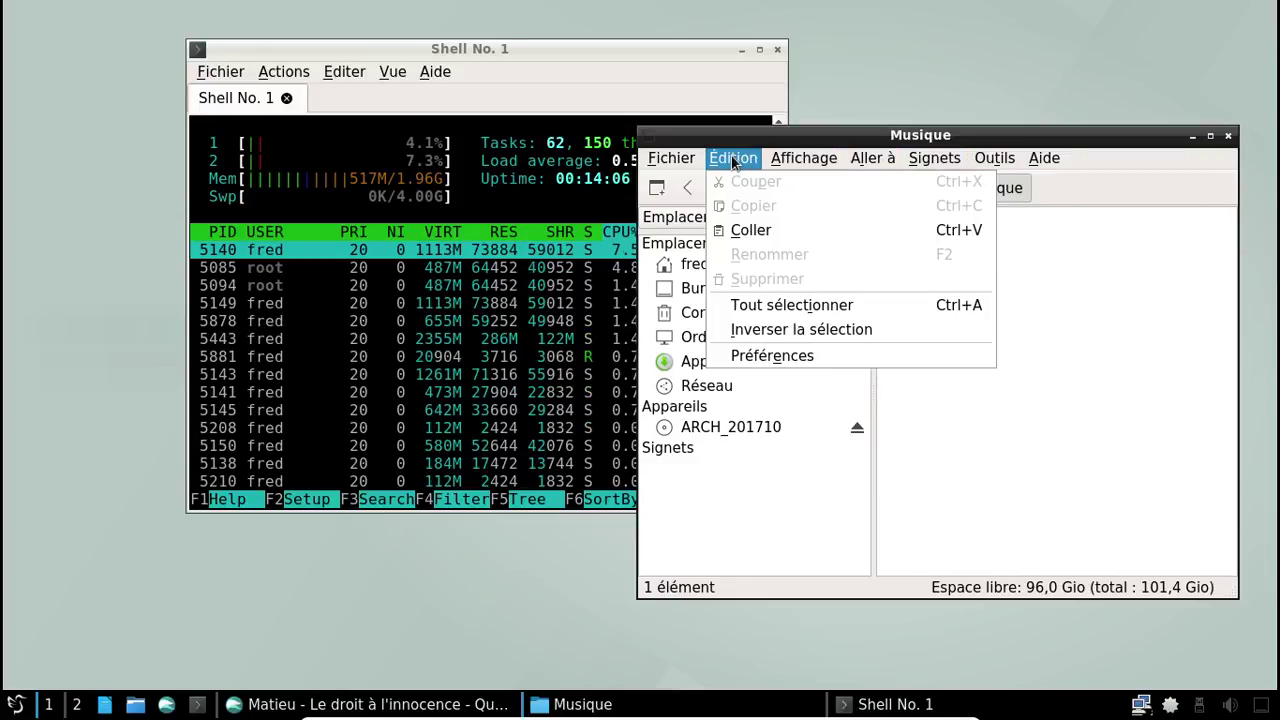
left_click(772, 357)
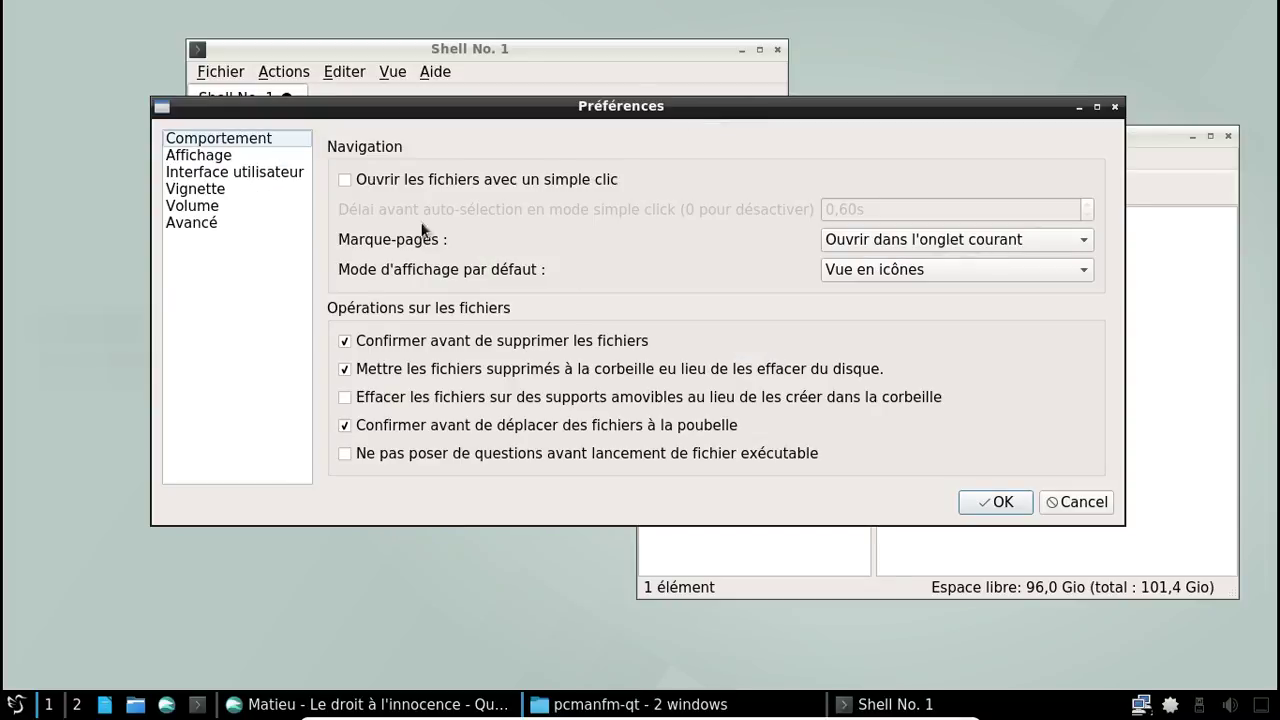
left_click(205, 221)
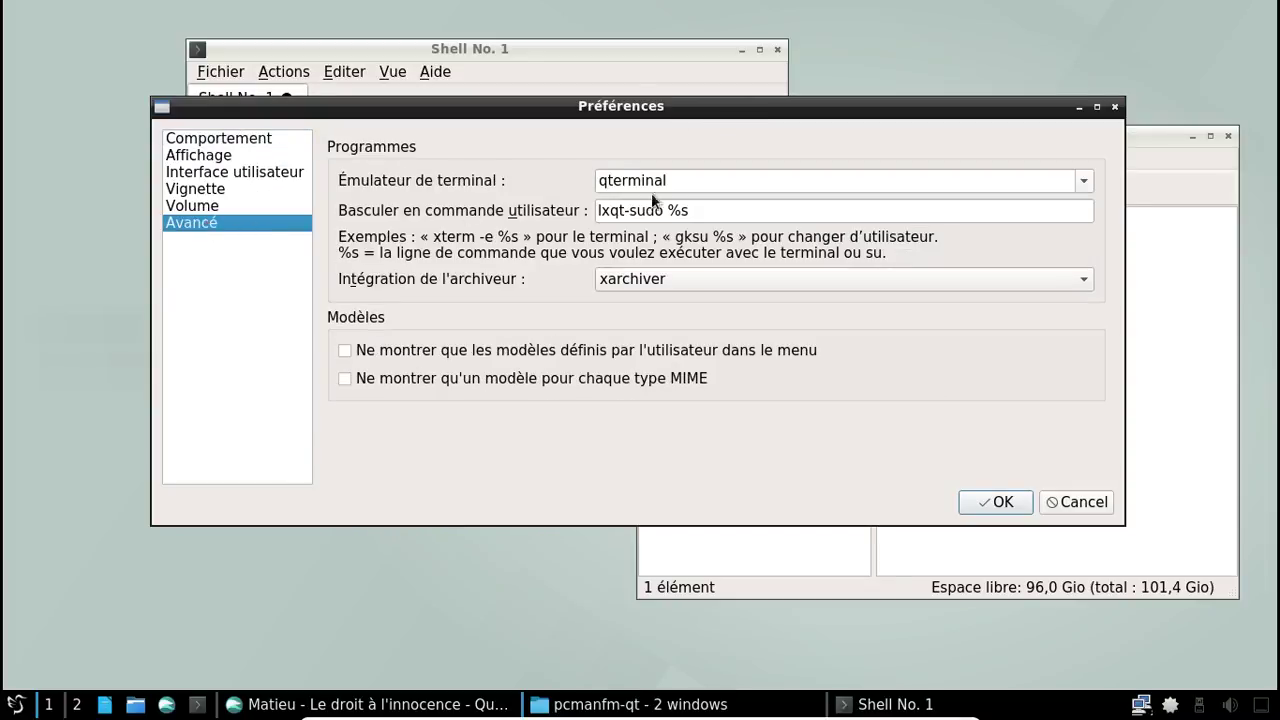
left_click(665, 269)
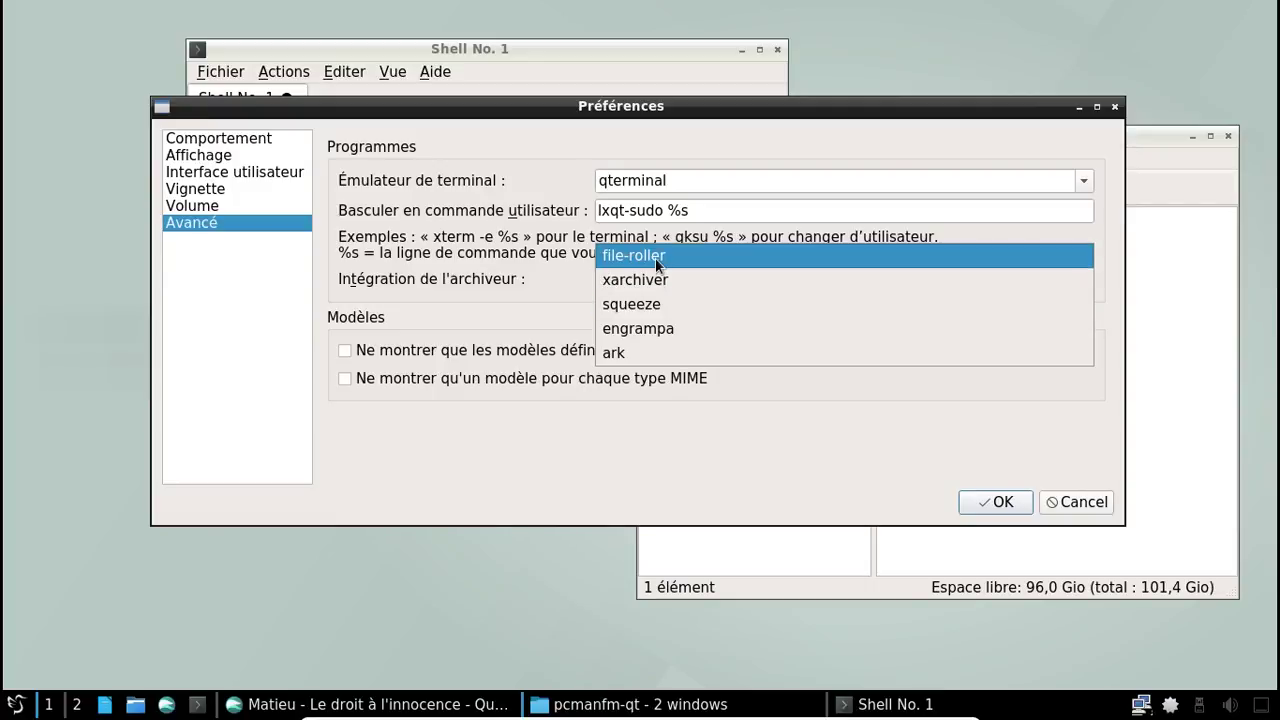
left_click(640, 254)
left_click(1003, 502)
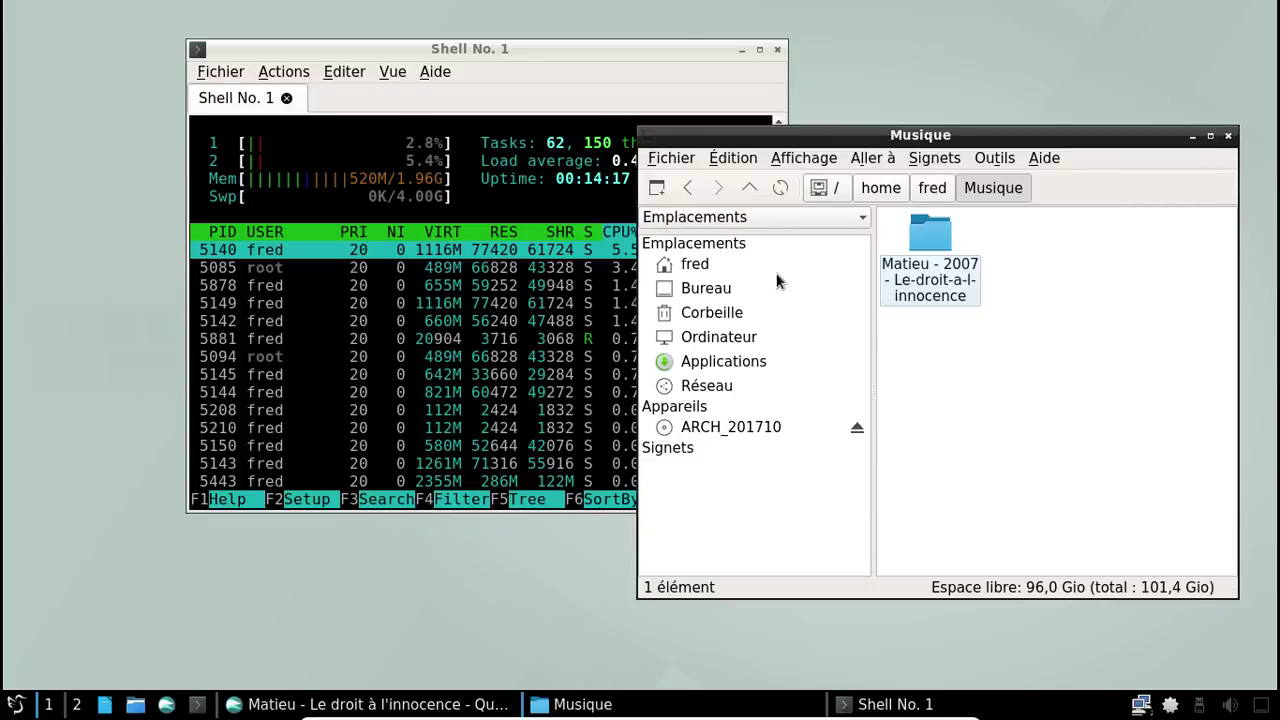
Step: Try to compress the "Matieu - 2007 - Le-droit-a-l-innocence" folder
right_click(927, 257)
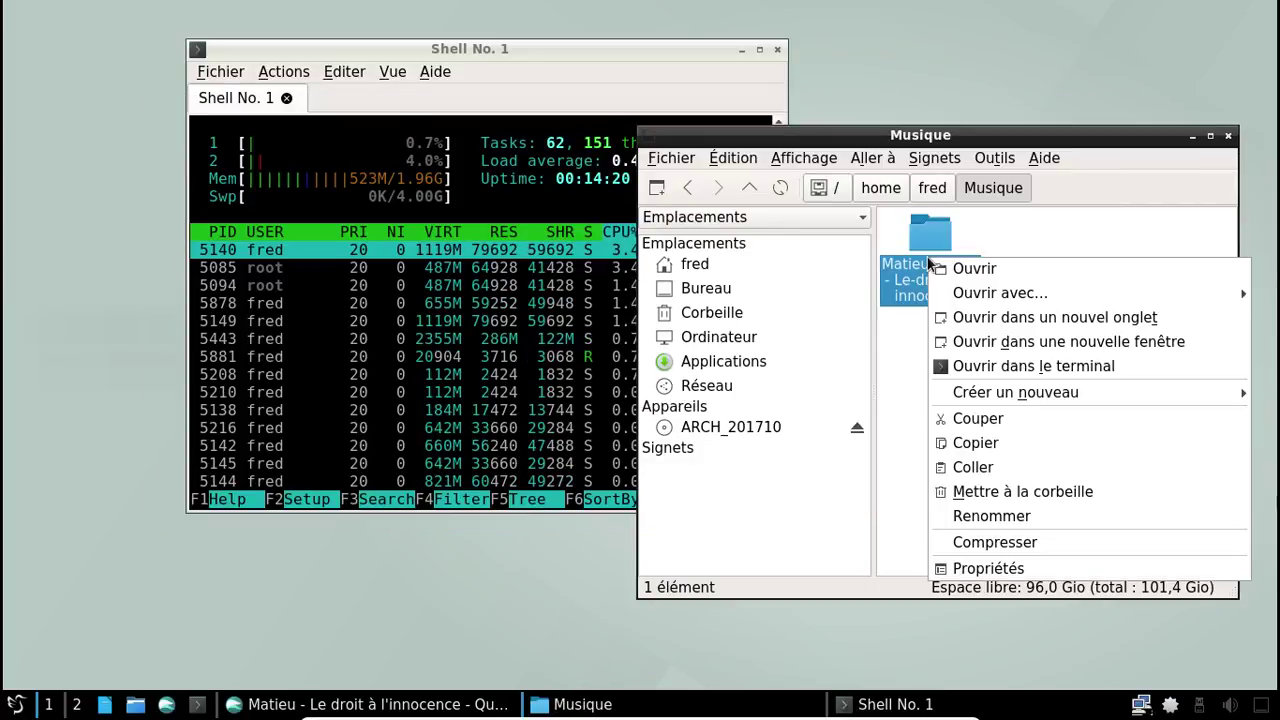
left_click(1023, 542)
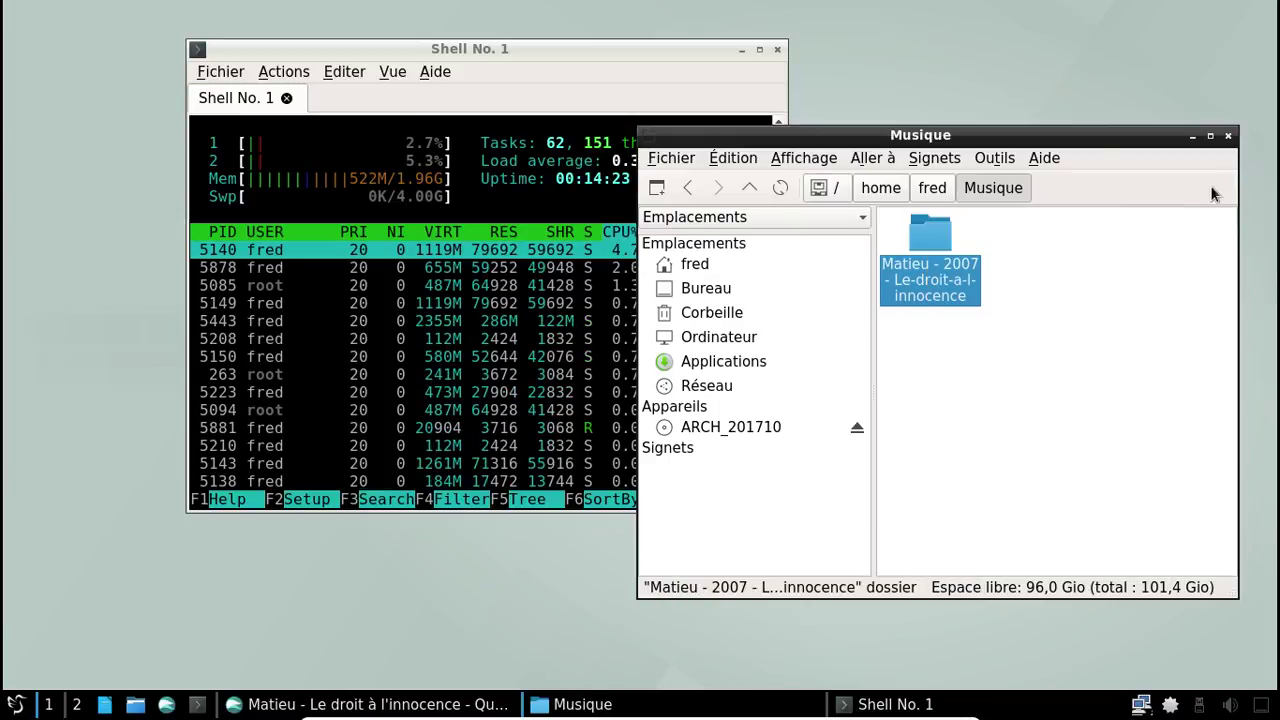
Step: Close the file manager, the terminal running Htop and the QupZilla browser to clear the desktop
left_click(1228, 135)
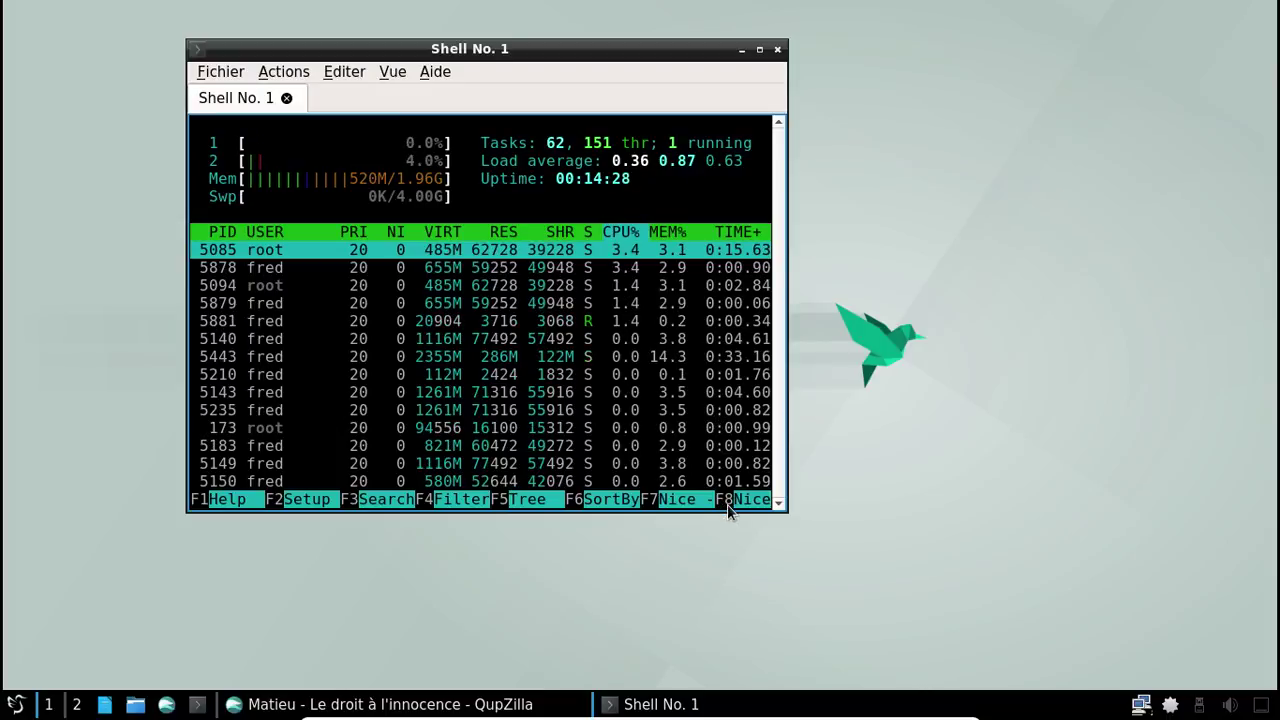
left_click(777, 49)
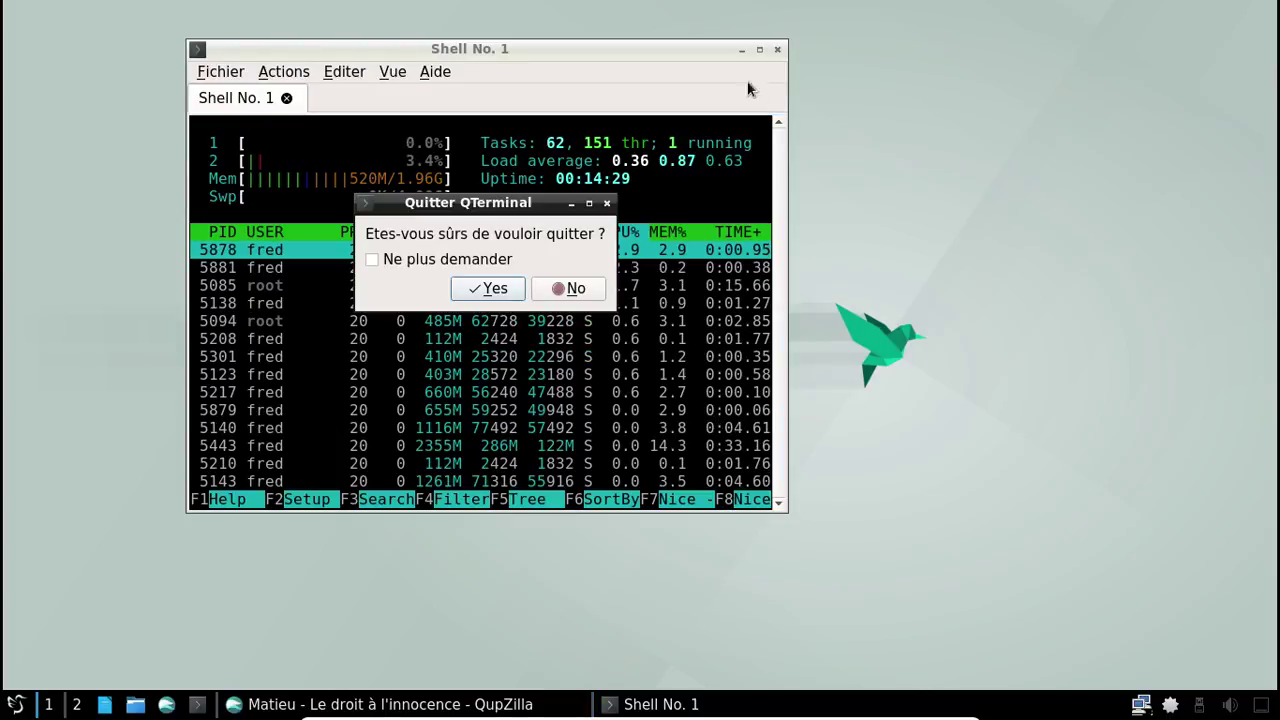
left_click(502, 292)
left_click(432, 700)
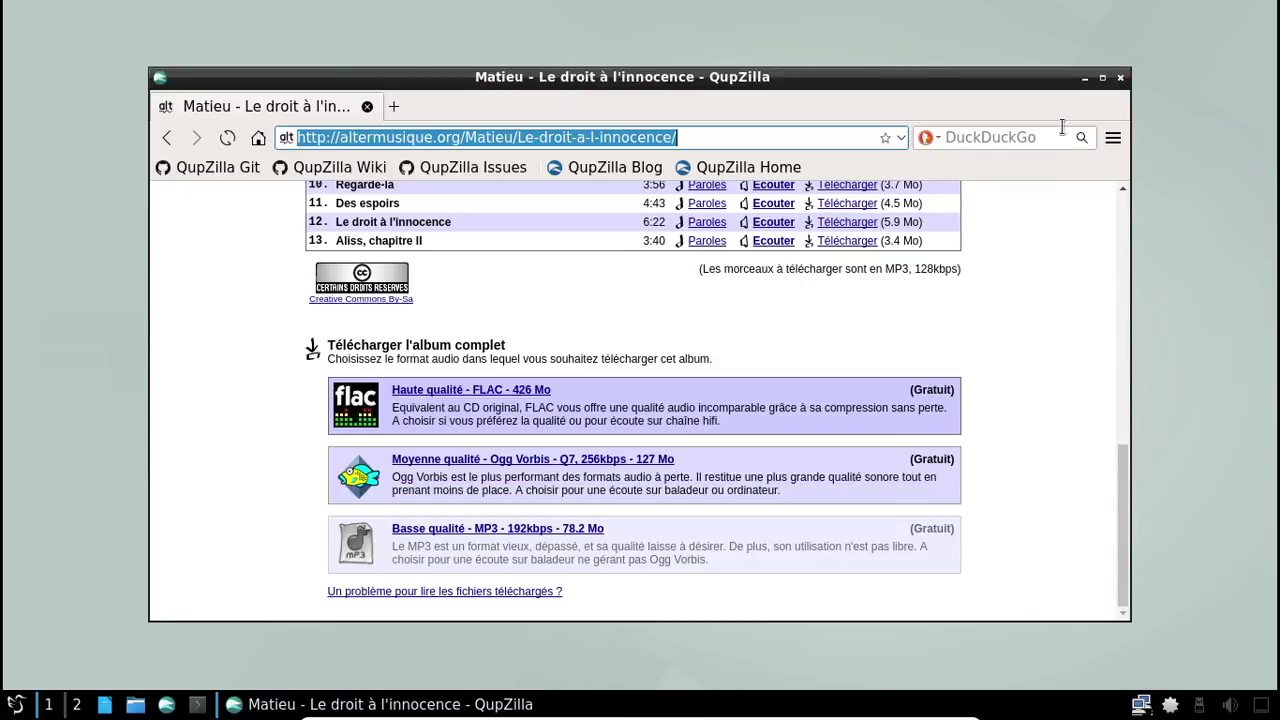
left_click(1118, 80)
Step: Launch Htop from the system tools to monitor the running processes
key("alt+F1")
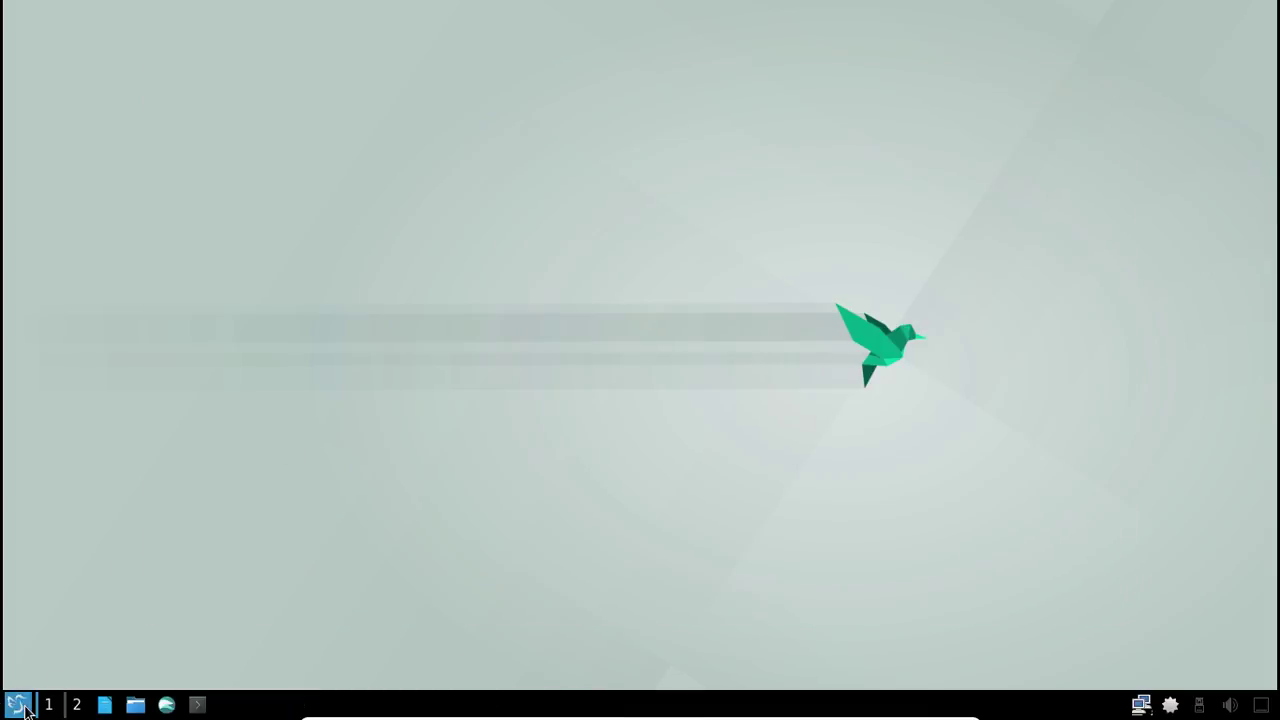
mouse_move(120, 566)
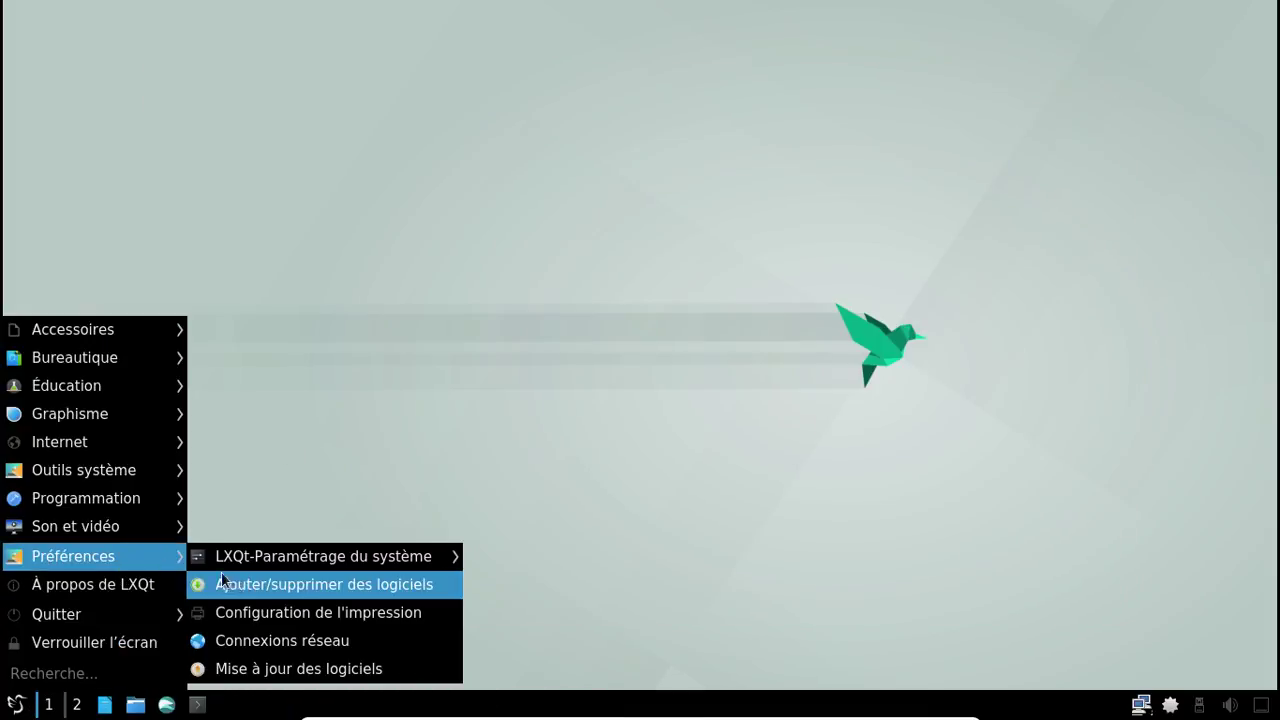
mouse_move(143, 526)
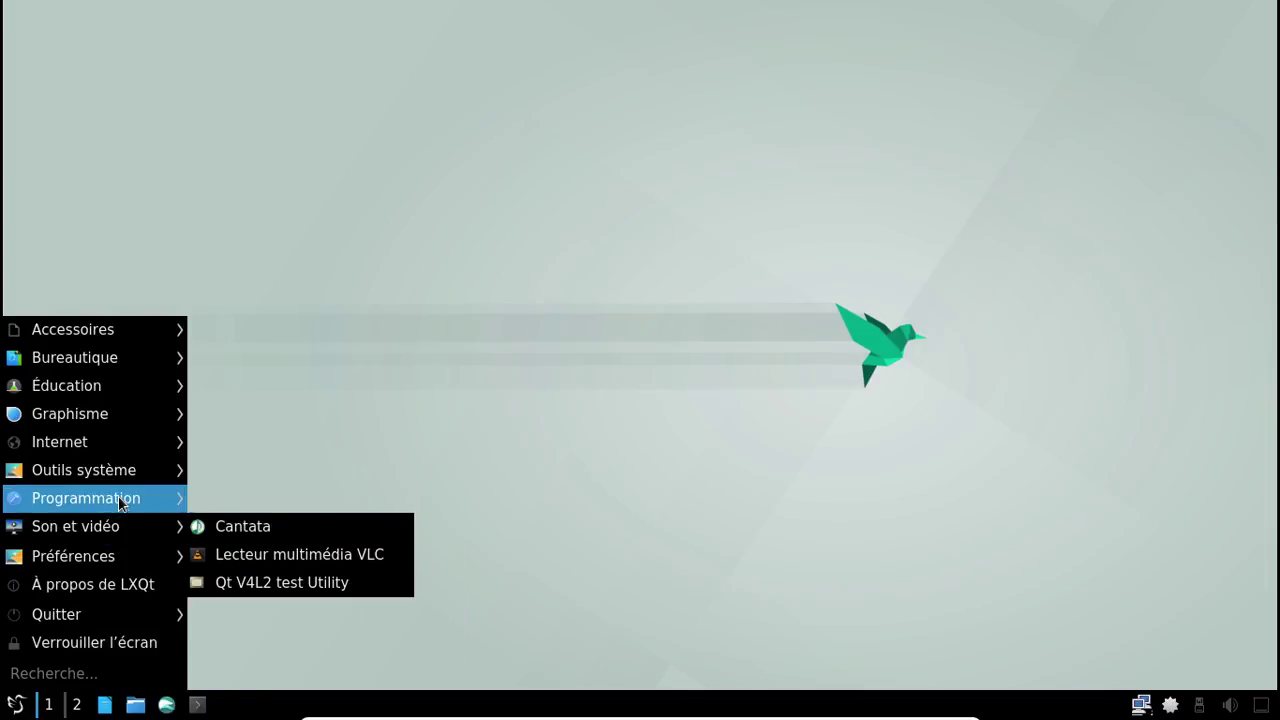
mouse_move(120, 502)
mouse_move(120, 470)
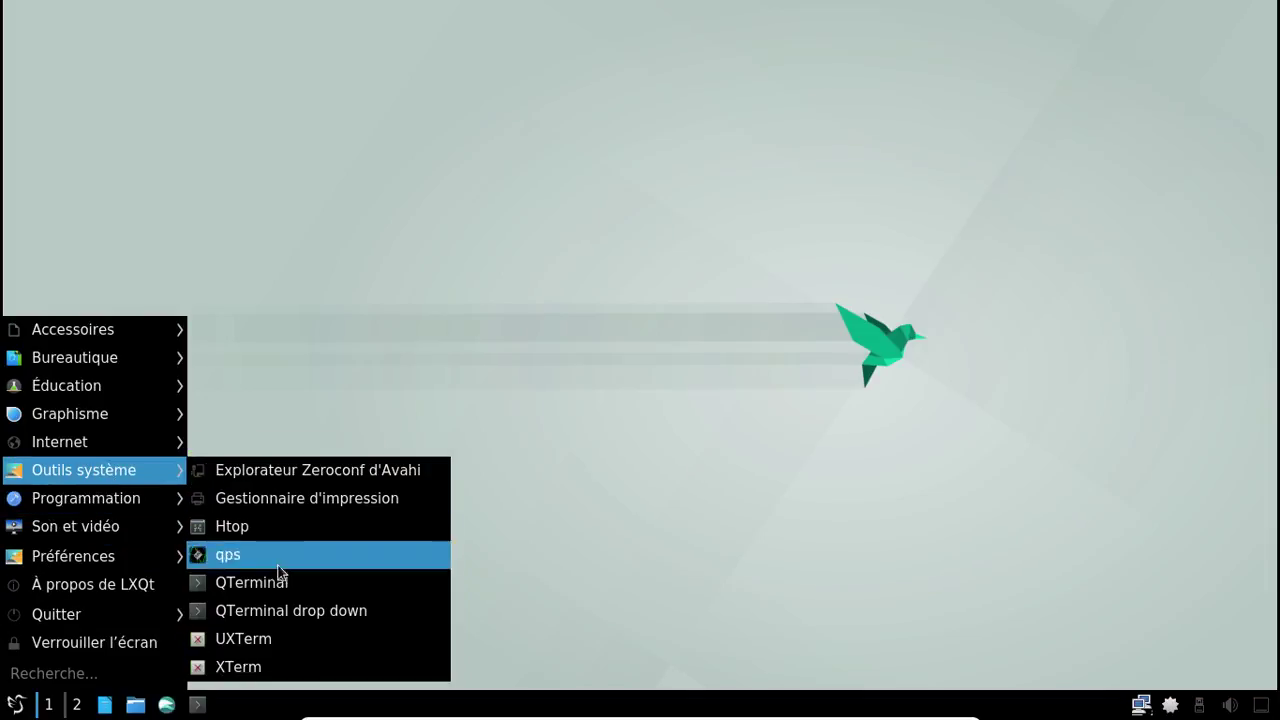
left_click(251, 527)
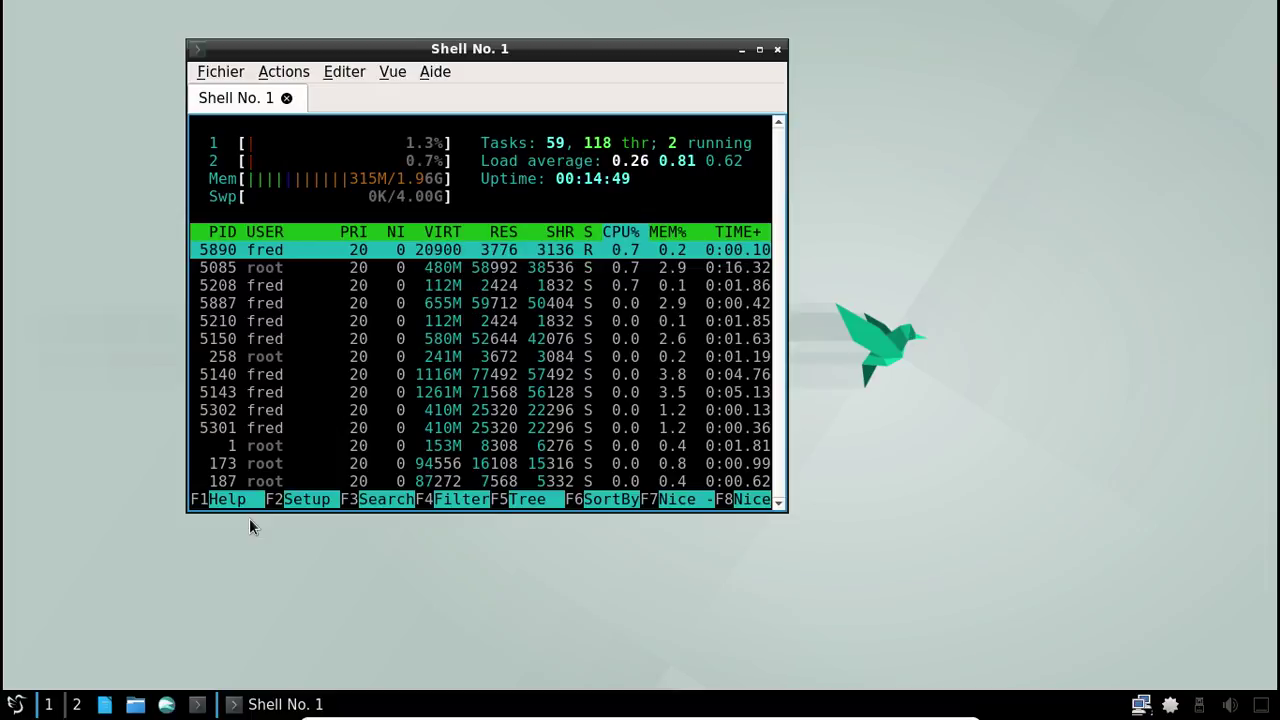
Step: Try to compress the "Matieu - 2007 - Le-droit-a-l-innocence" folder in Téléchargements with Htop running alongside
left_click(135, 704)
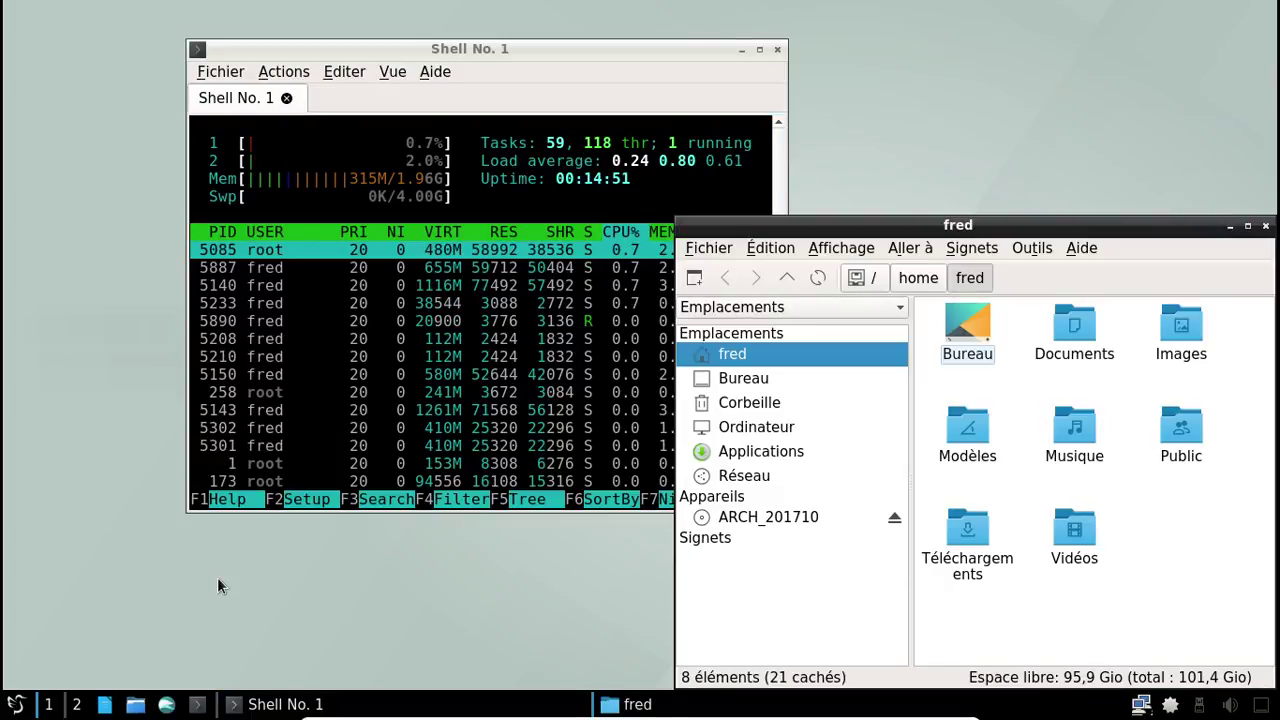
double_click(967, 540)
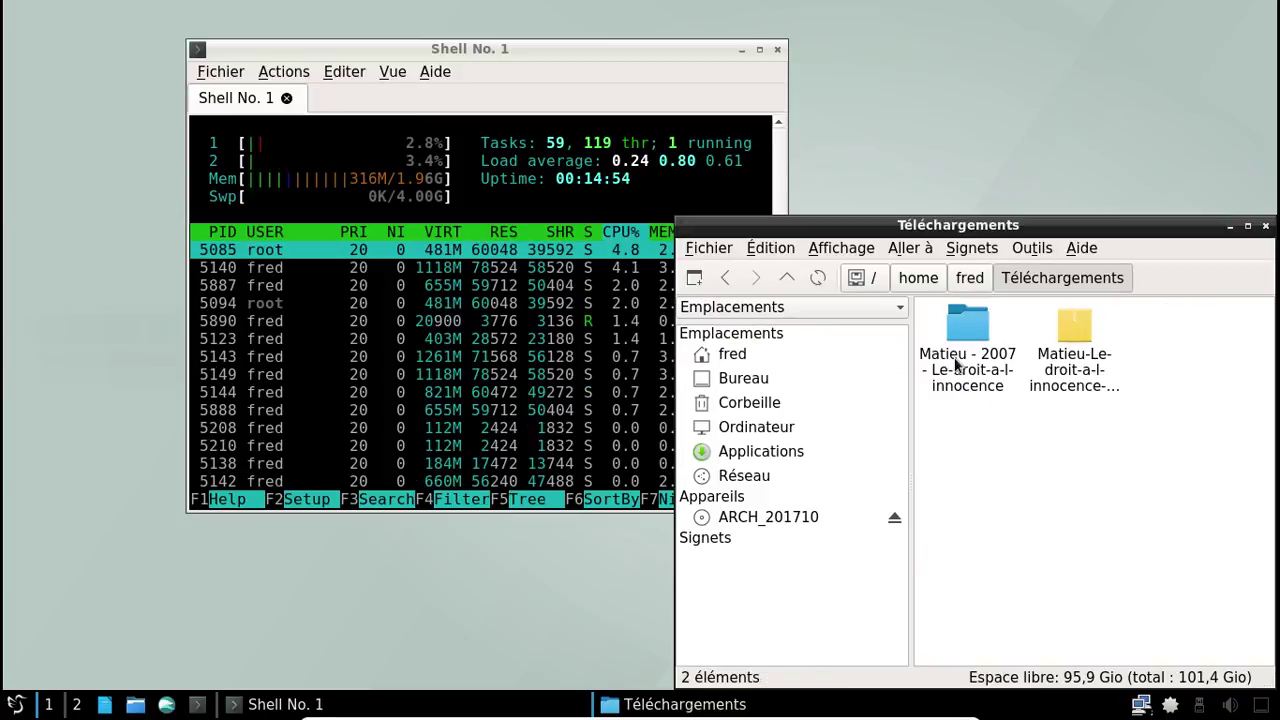
right_click(955, 363)
left_click(1037, 623)
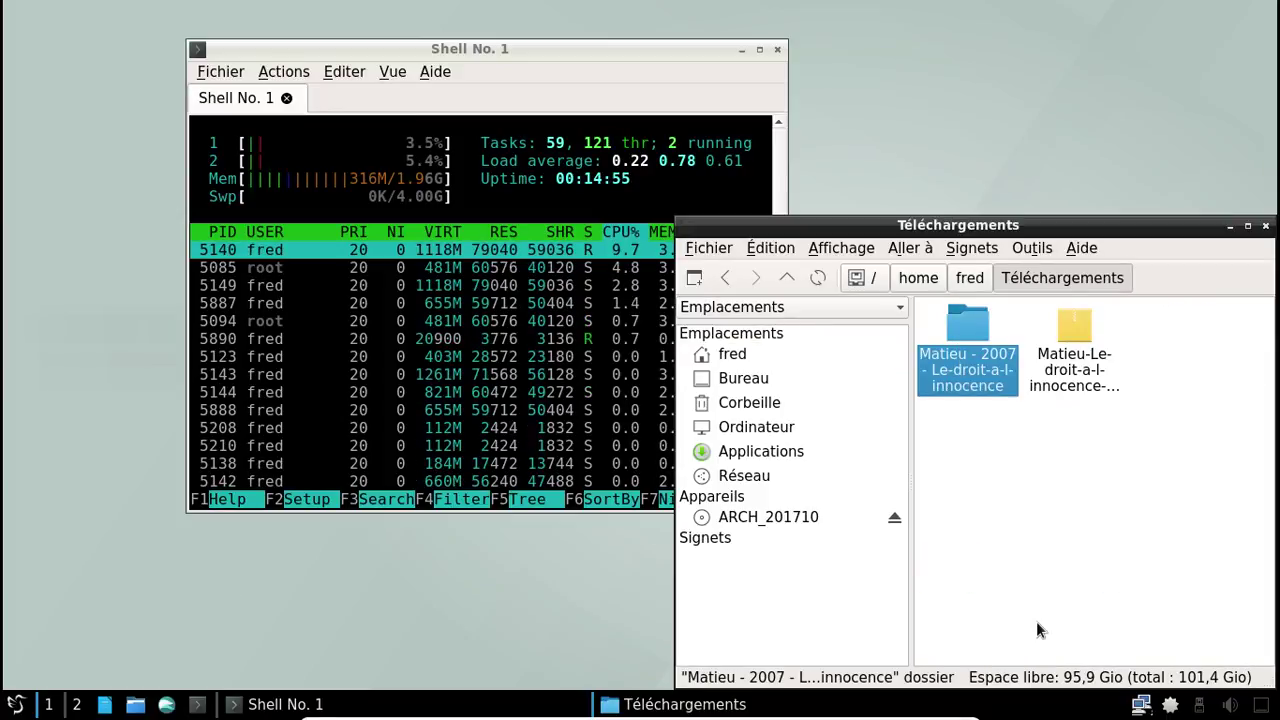
Step: Close the Téléchargements file manager window and quit the terminal running Htop
left_click(1266, 227)
left_click(777, 49)
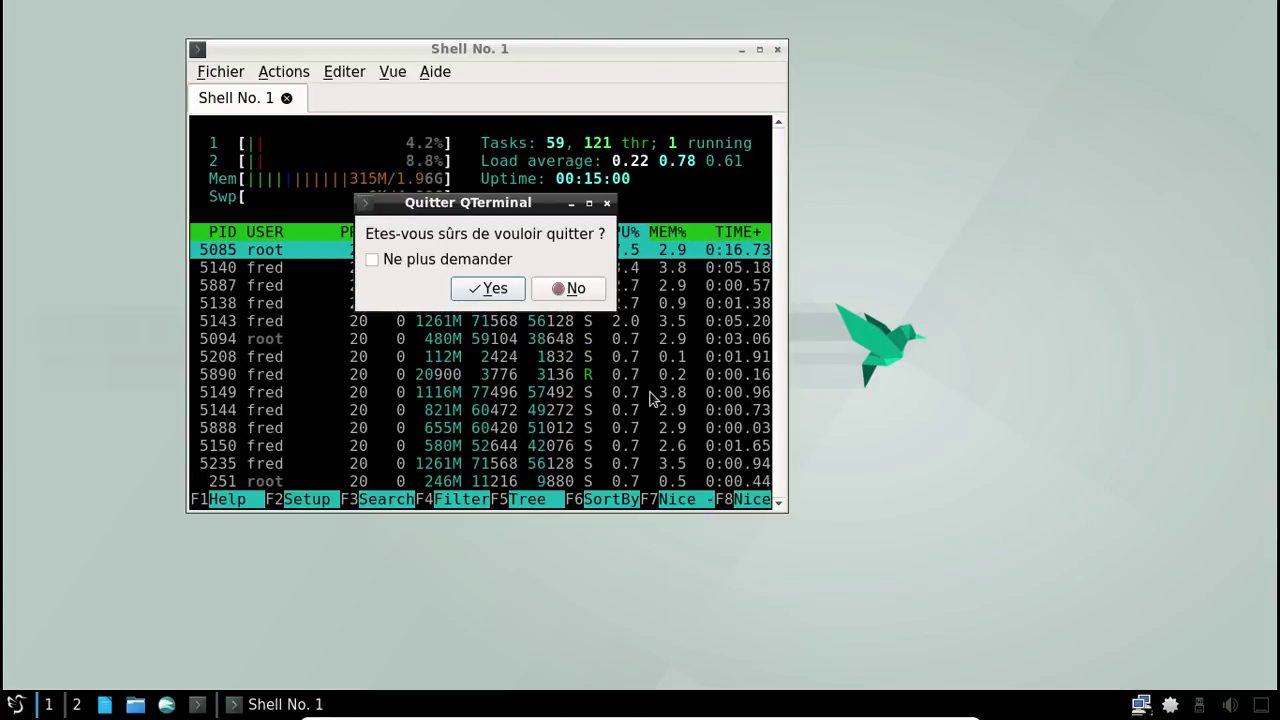
left_click(500, 288)
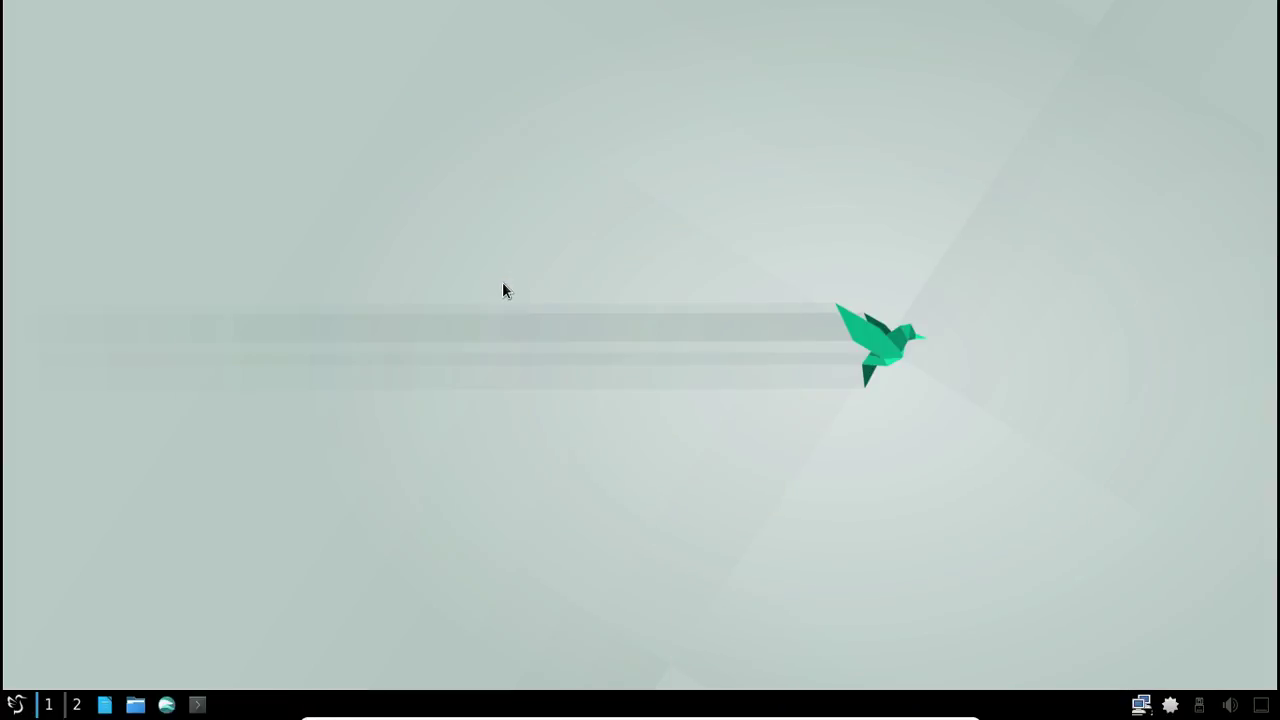
Step: Log out of the LXQt session and log back in with the account password
left_click(15, 704)
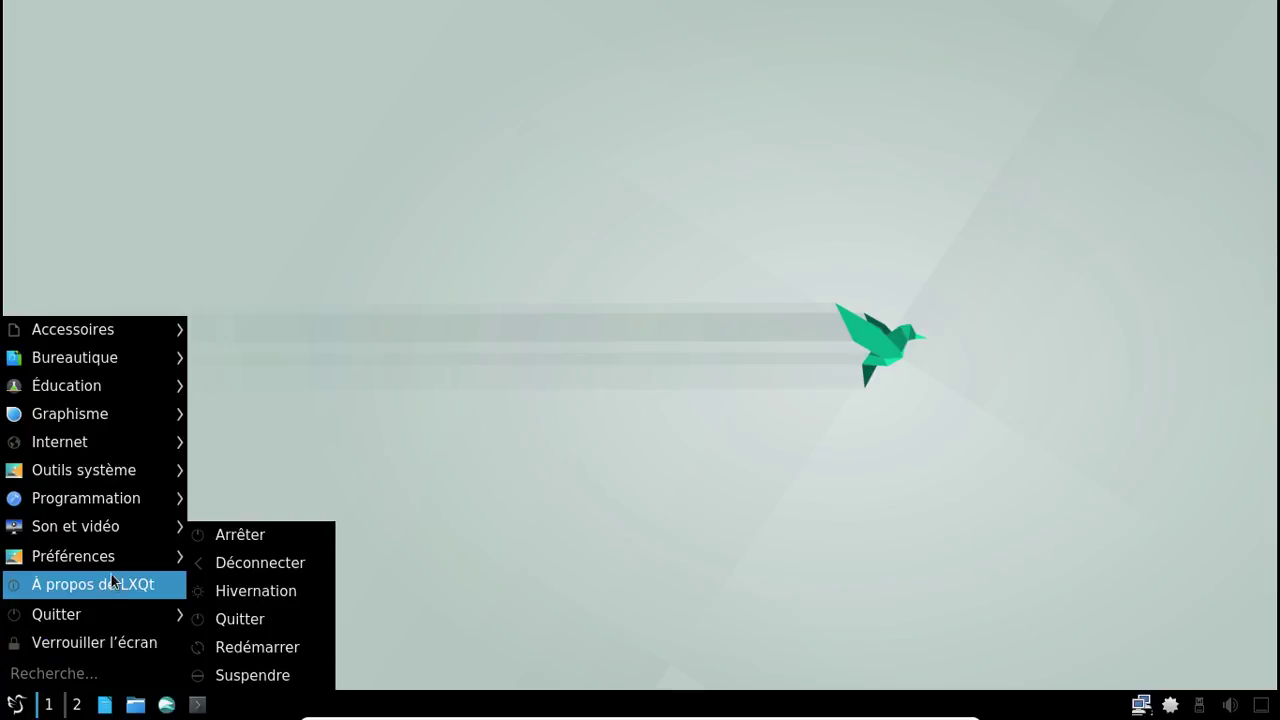
left_click(242, 568)
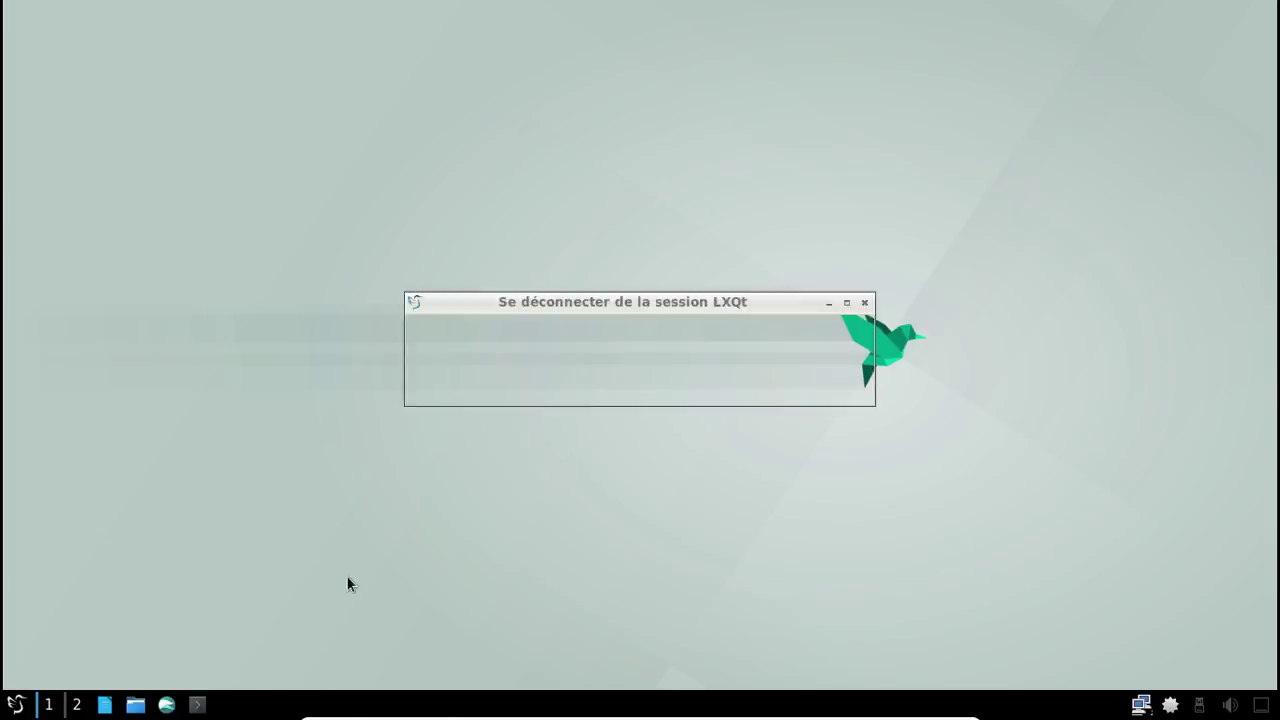
left_click(744, 383)
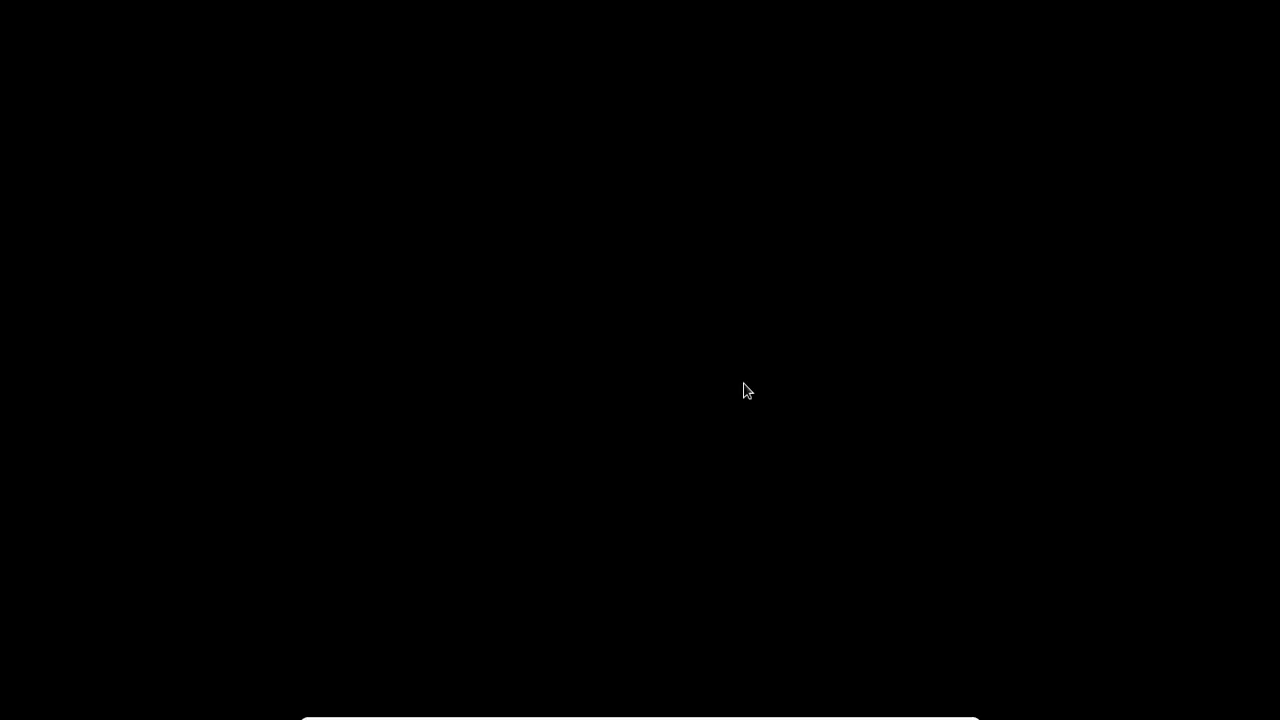
type("•••••••")
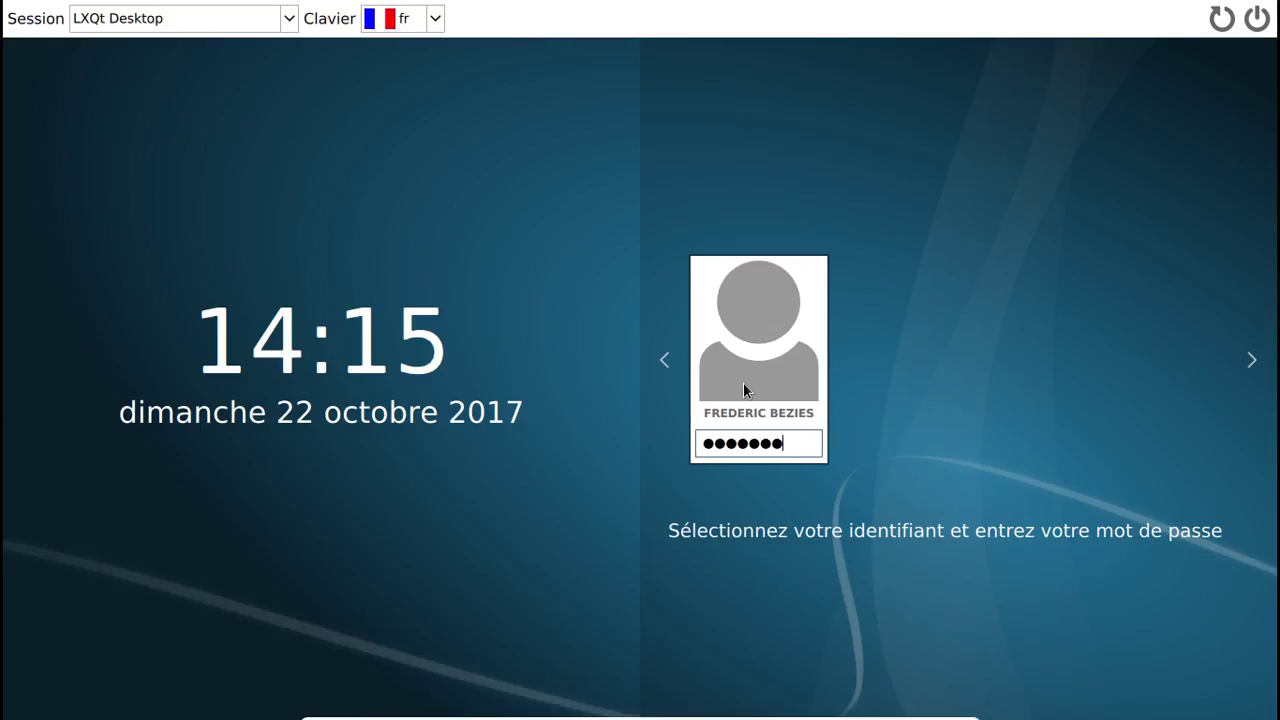
key("Return")
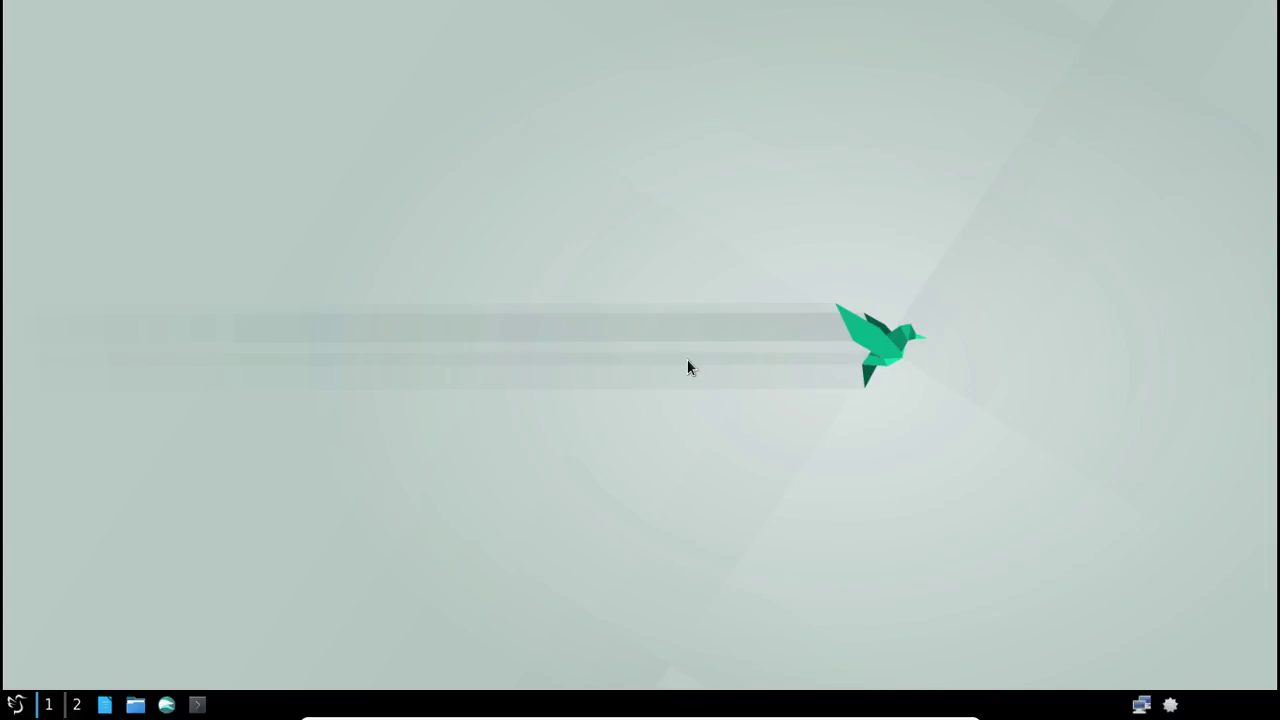
Step: View the icon themes in the LXQt configuration centre's appearance settings and close both windows
left_click(14, 704)
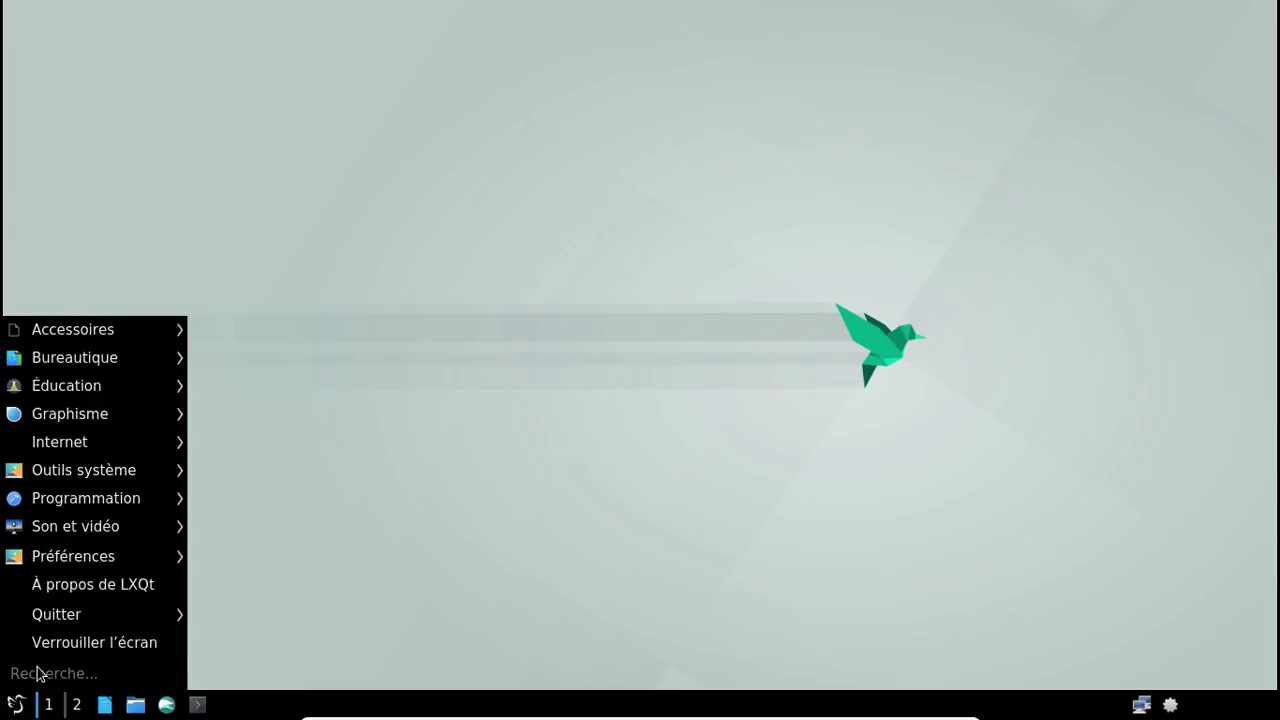
mouse_move(283, 564)
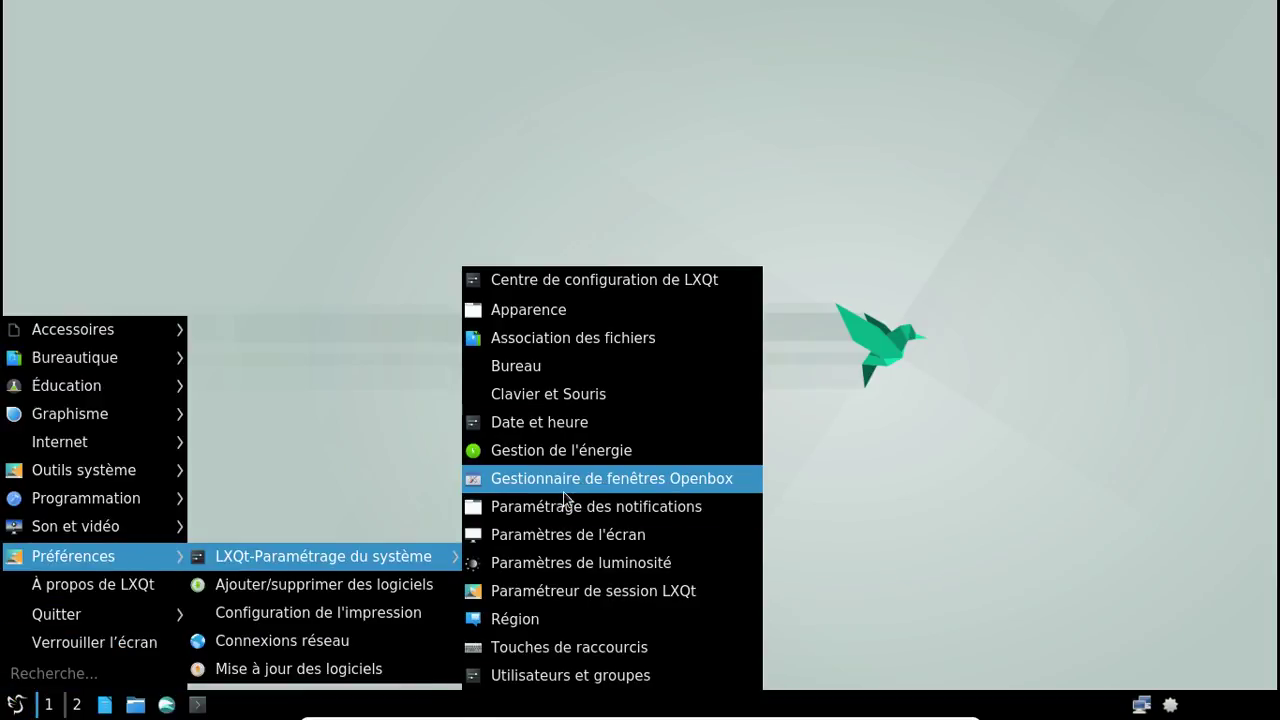
left_click(584, 280)
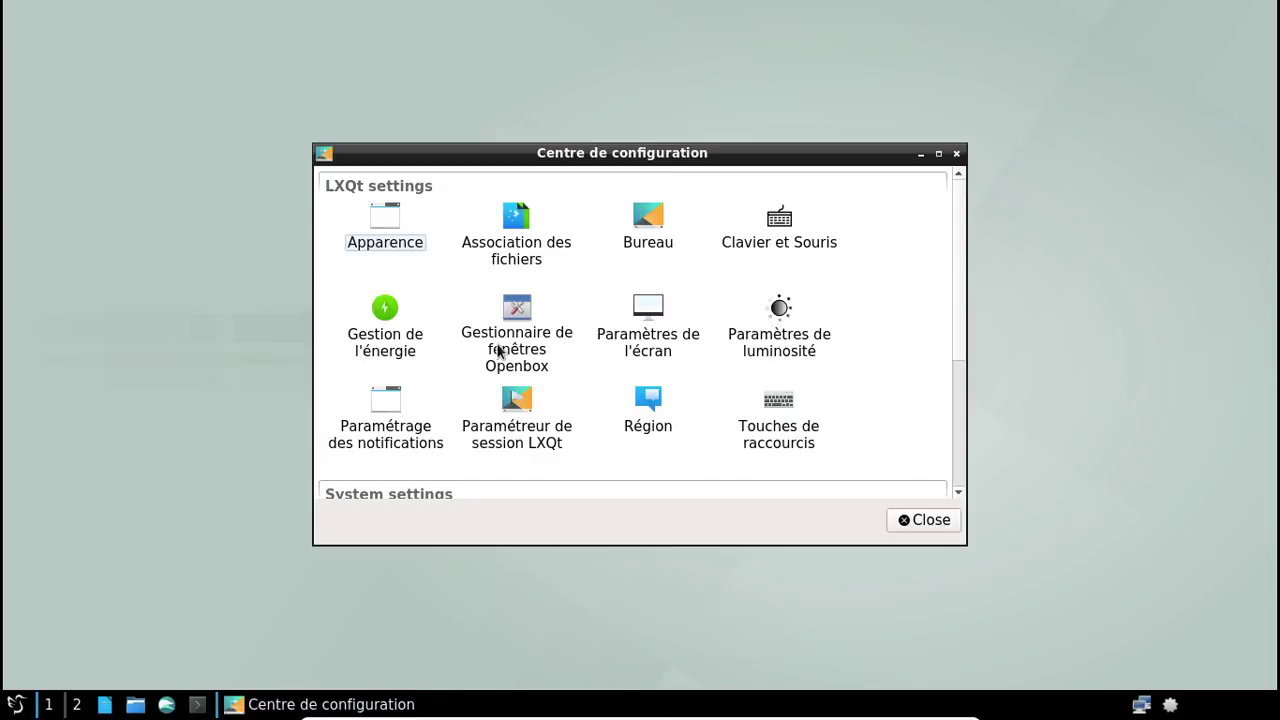
left_click(372, 244)
double_click(372, 244)
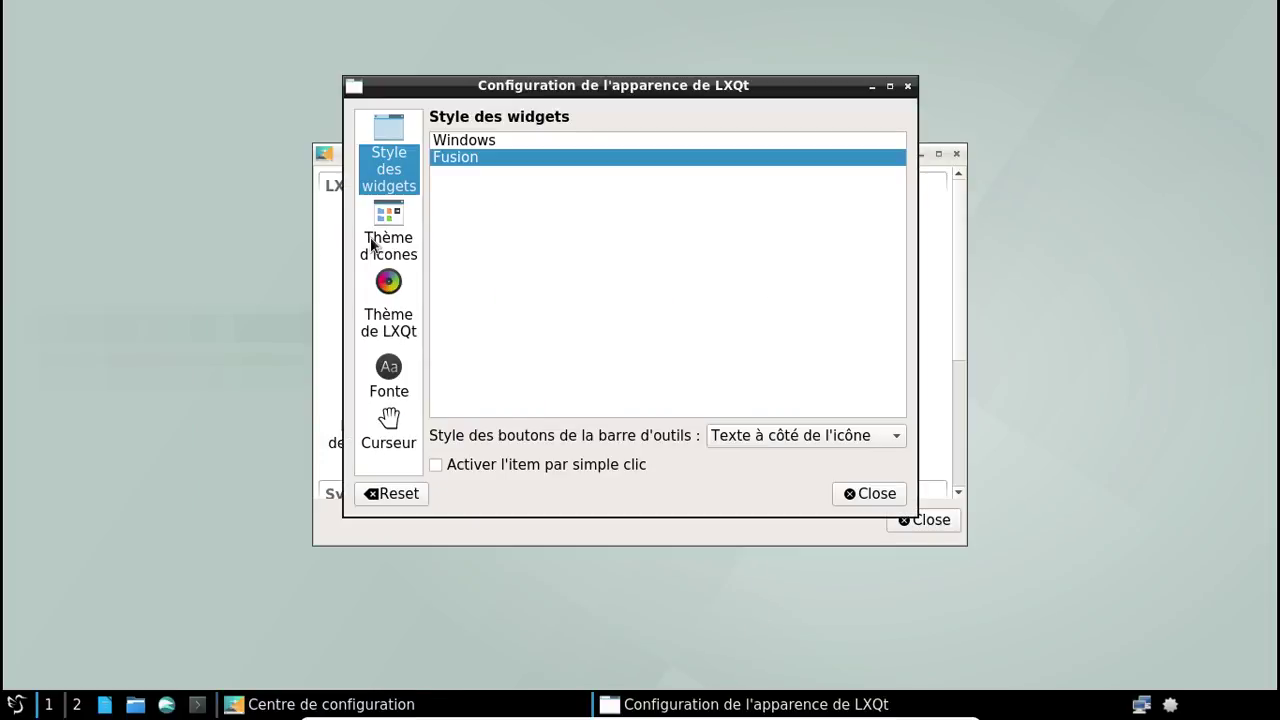
left_click(406, 260)
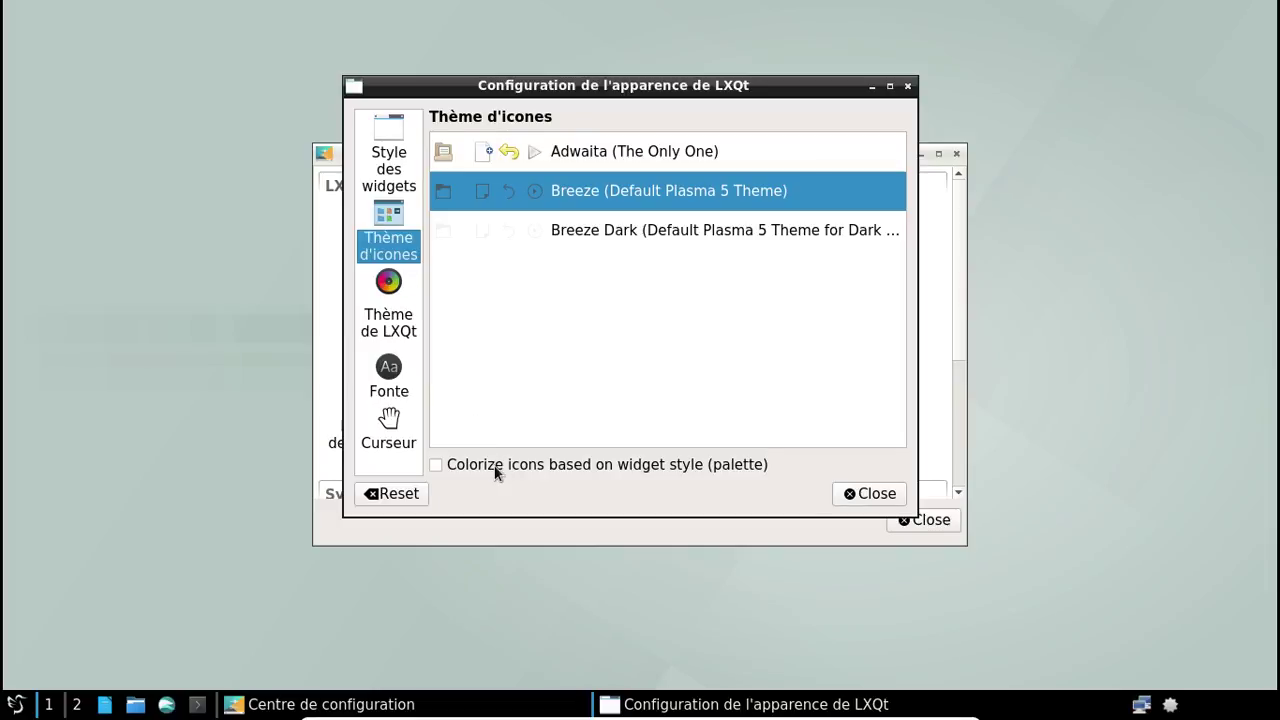
left_click(860, 494)
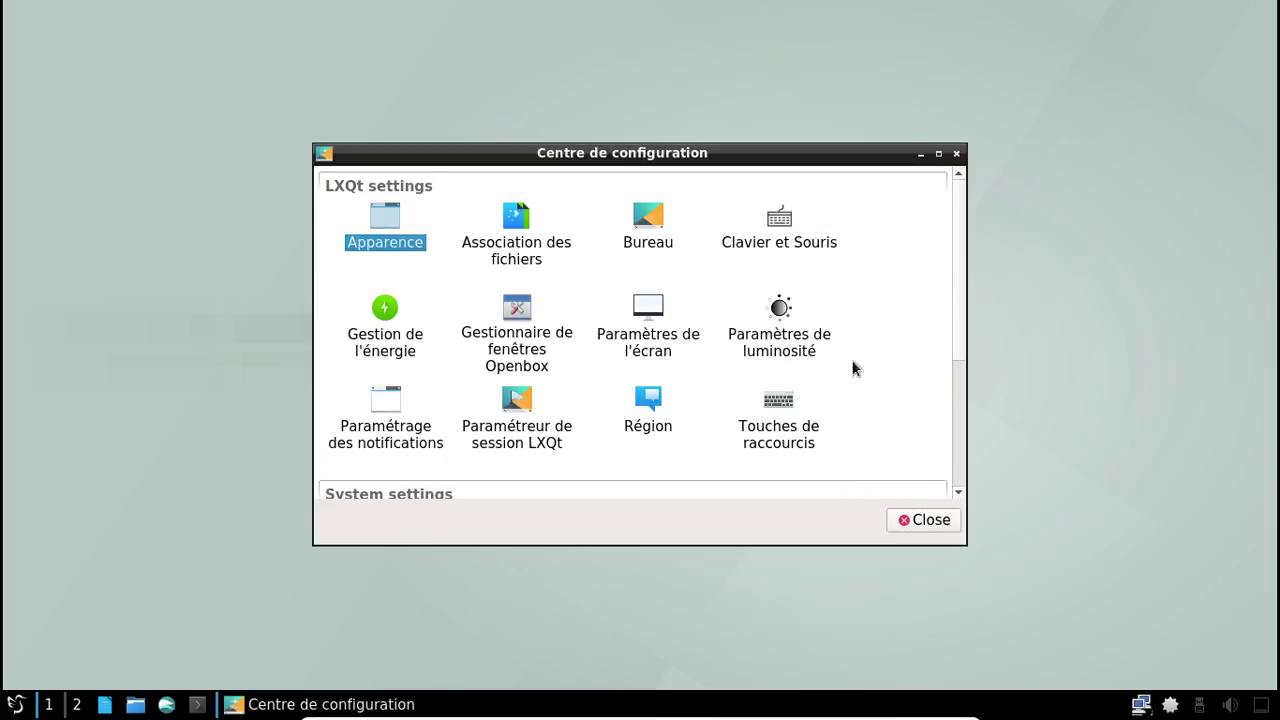
left_click(956, 153)
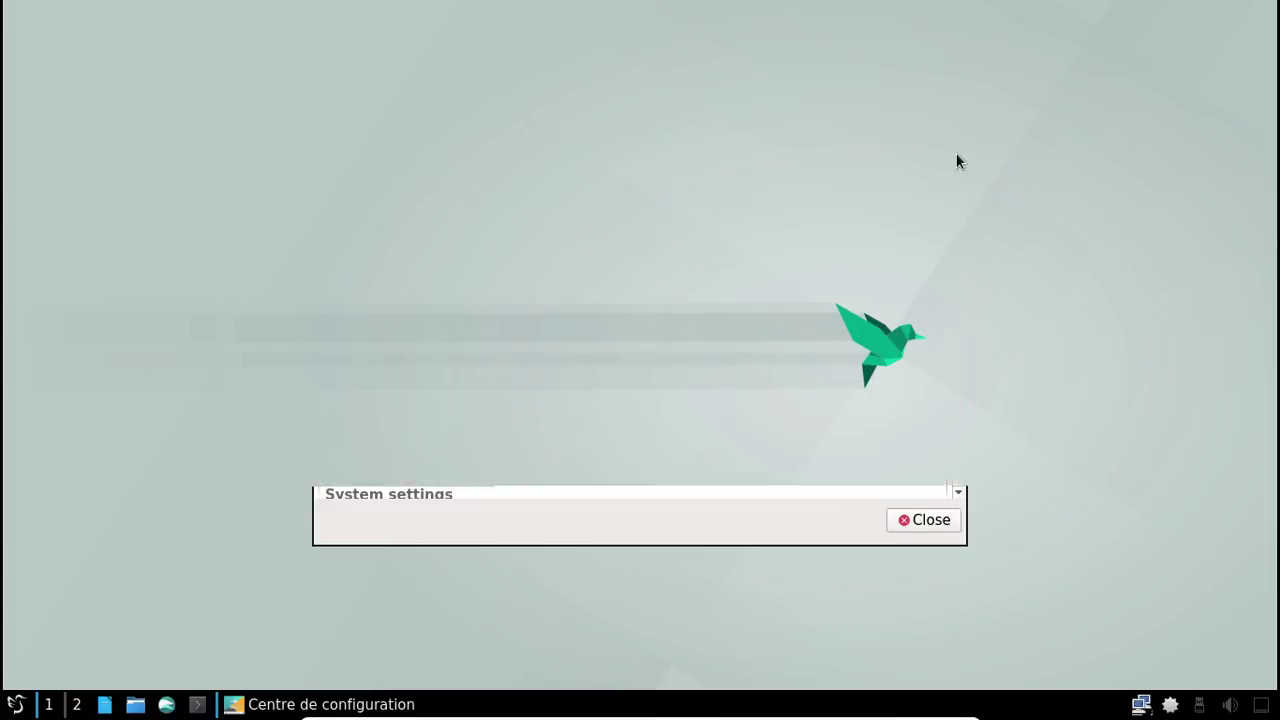
Step: Compress the "Matieu - 2007 - Le-droit-a-l-innocence" folder in Téléchargements into a .tar.xz archive
left_click(135, 704)
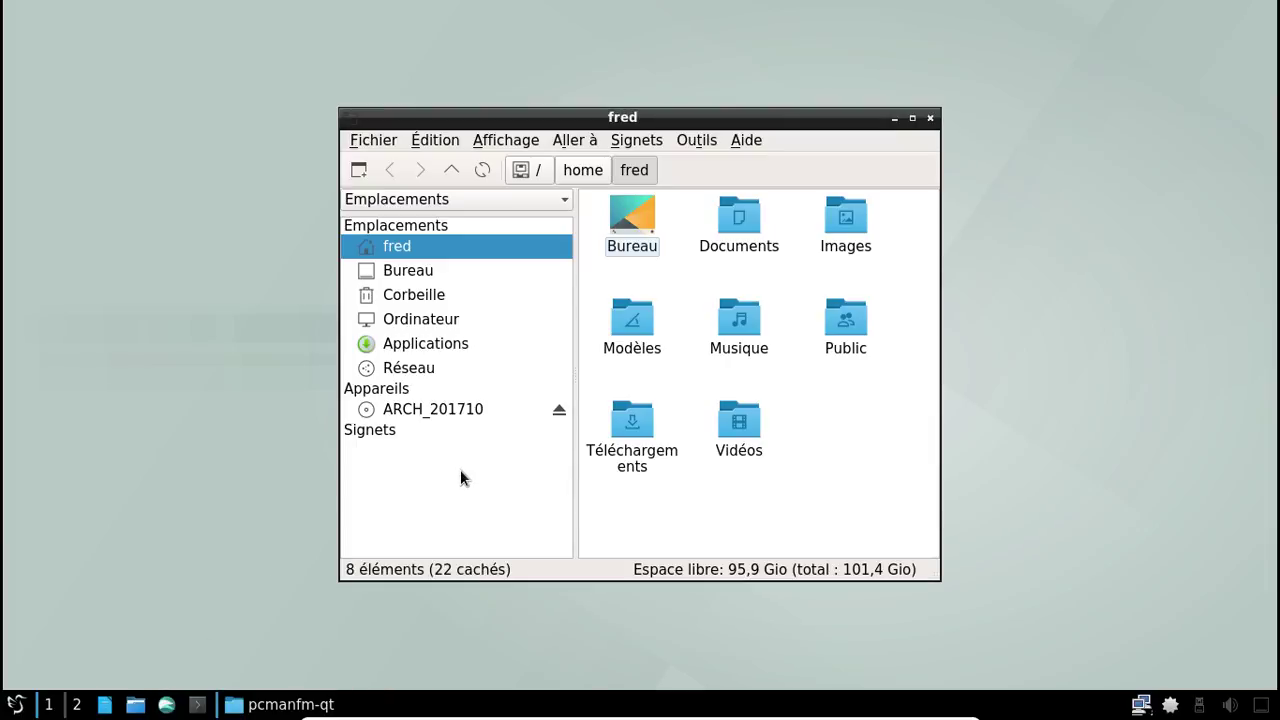
double_click(632, 420)
right_click(632, 222)
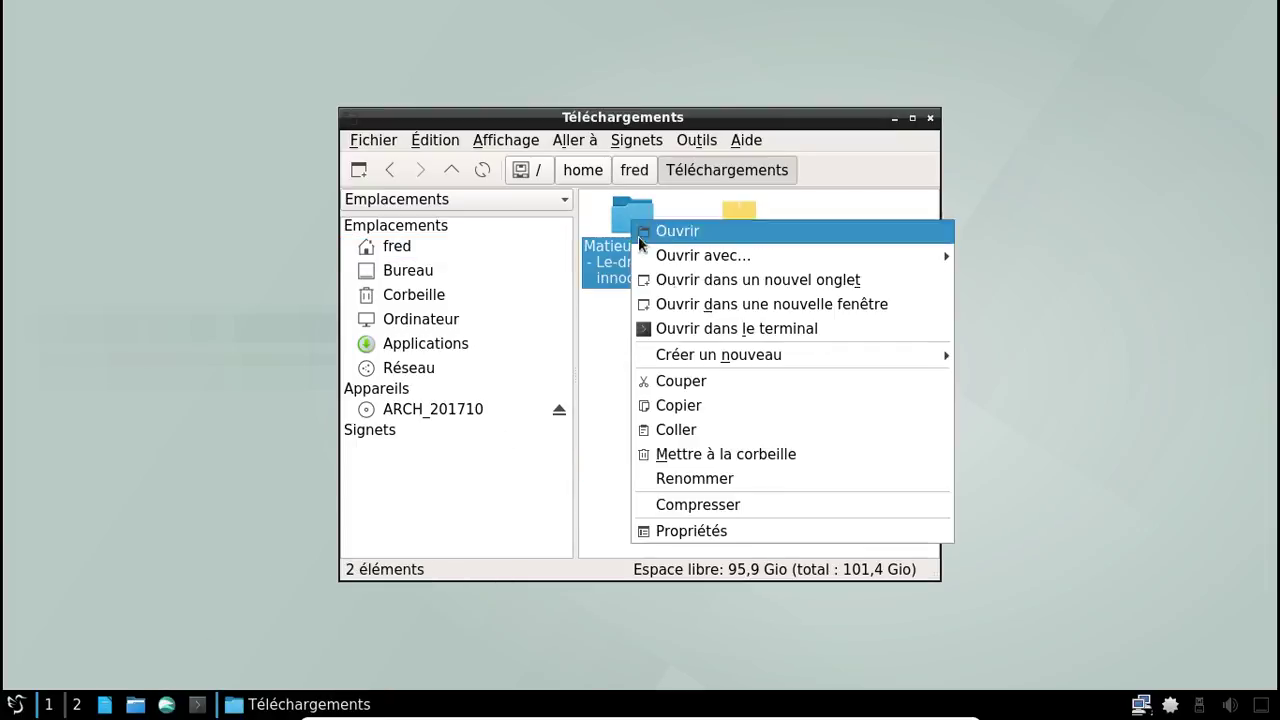
left_click(713, 497)
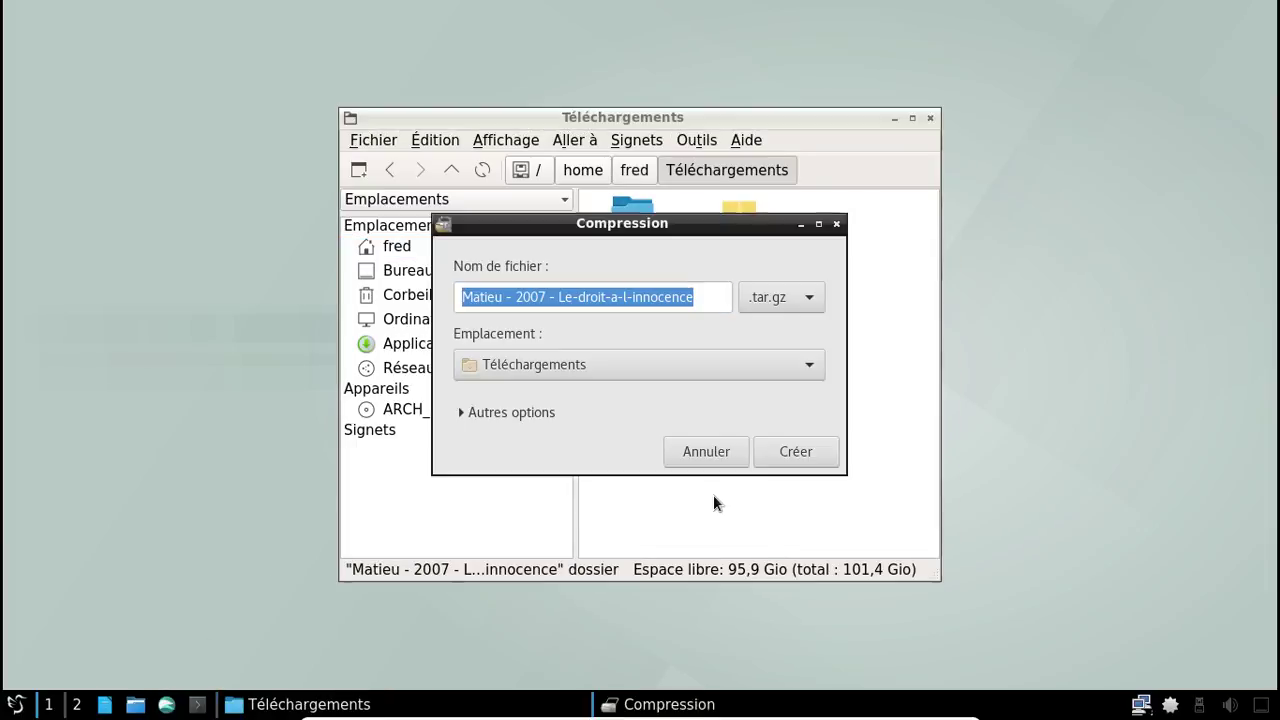
left_click(781, 297)
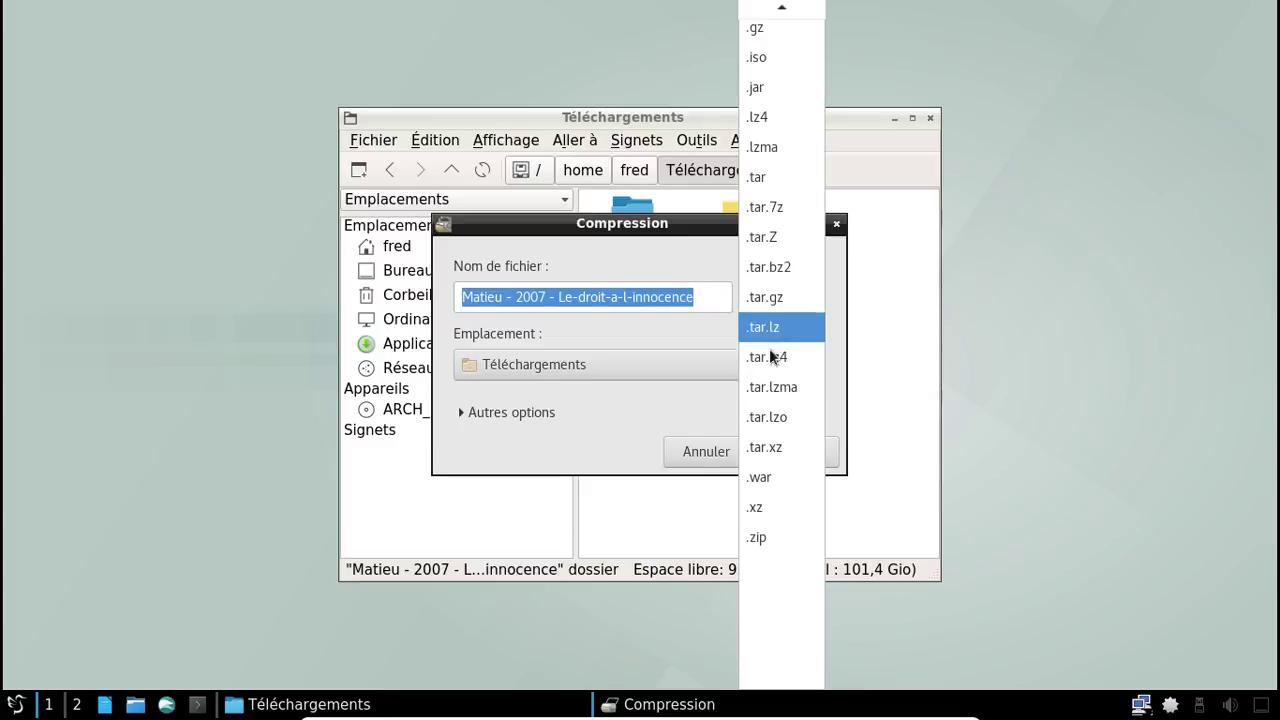
left_click(765, 448)
left_click(774, 448)
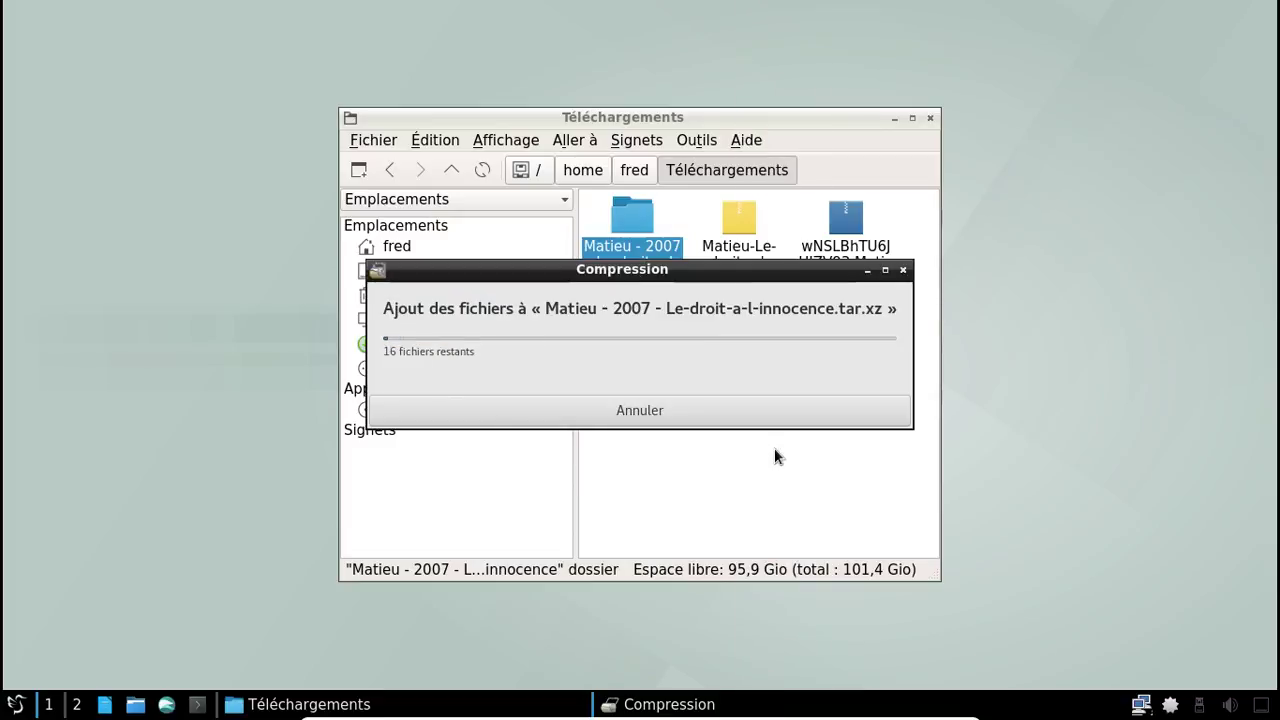
Step: Open an XTerm terminal and move its window toward the middle of the desktop, over the compression progress dialog
left_click(15, 704)
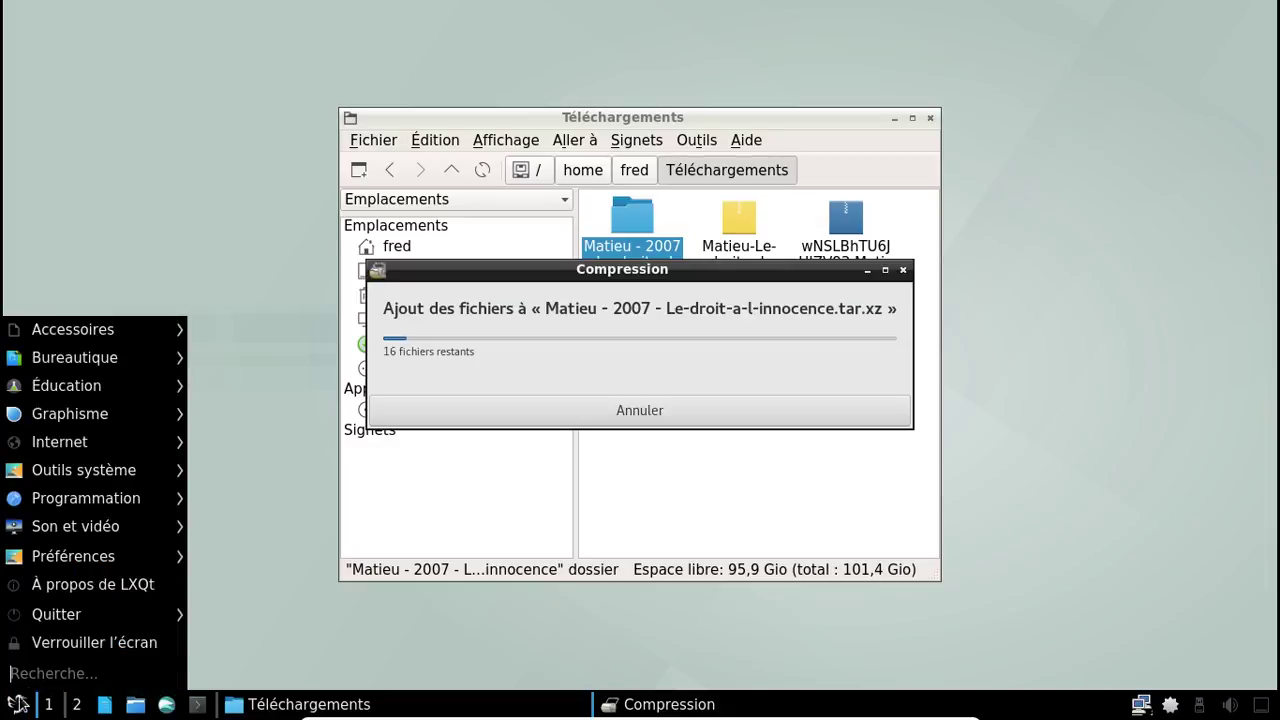
mouse_move(77, 552)
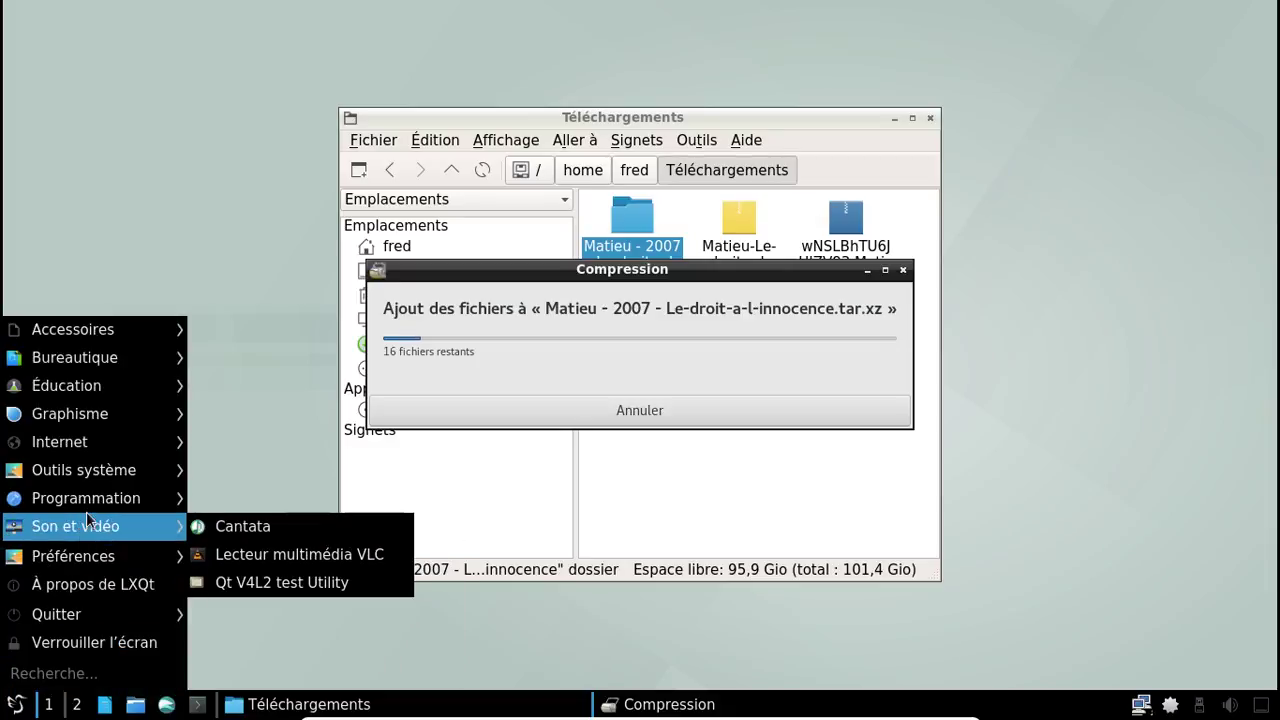
mouse_move(86, 501)
mouse_move(80, 467)
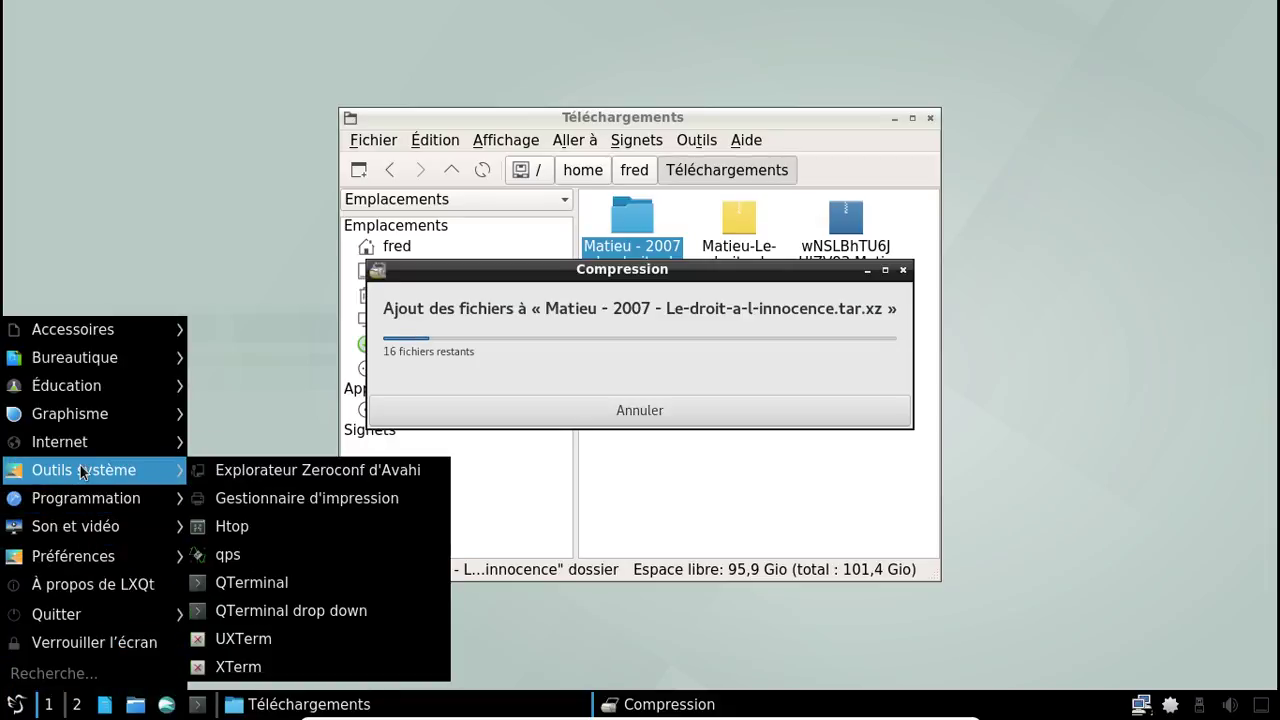
left_click(246, 658)
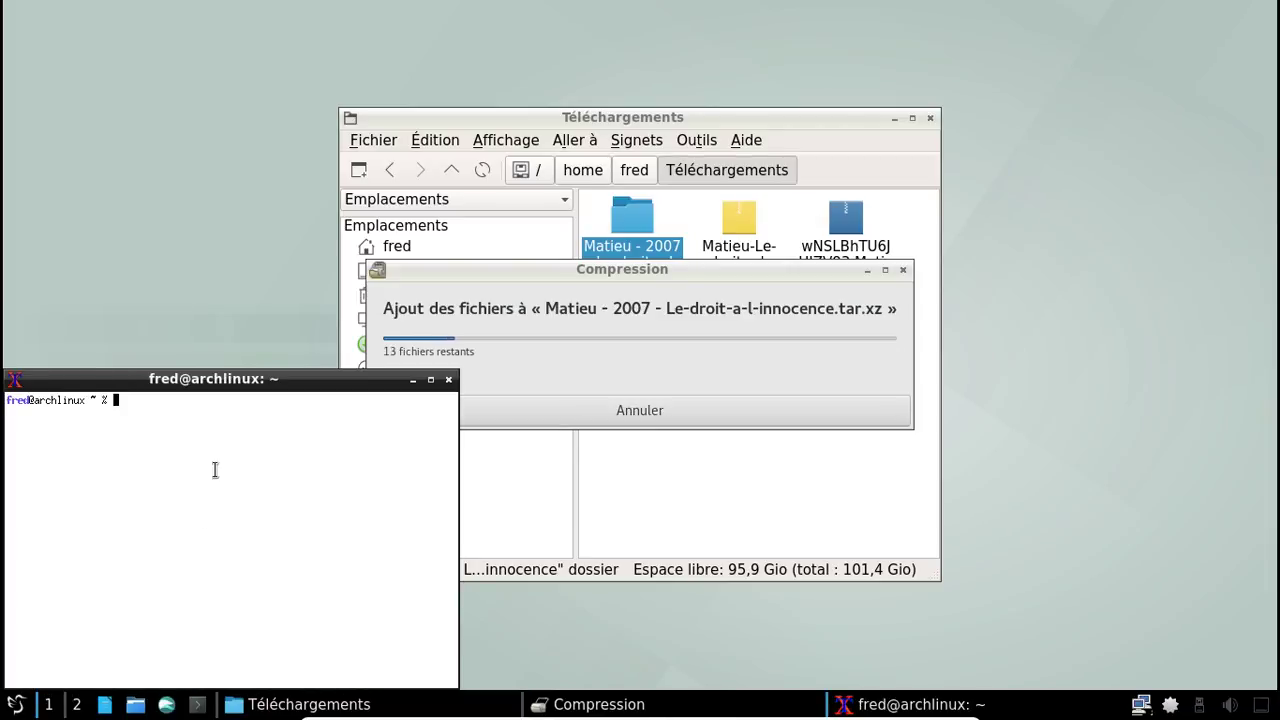
left_click_drag(198, 380, 382, 284)
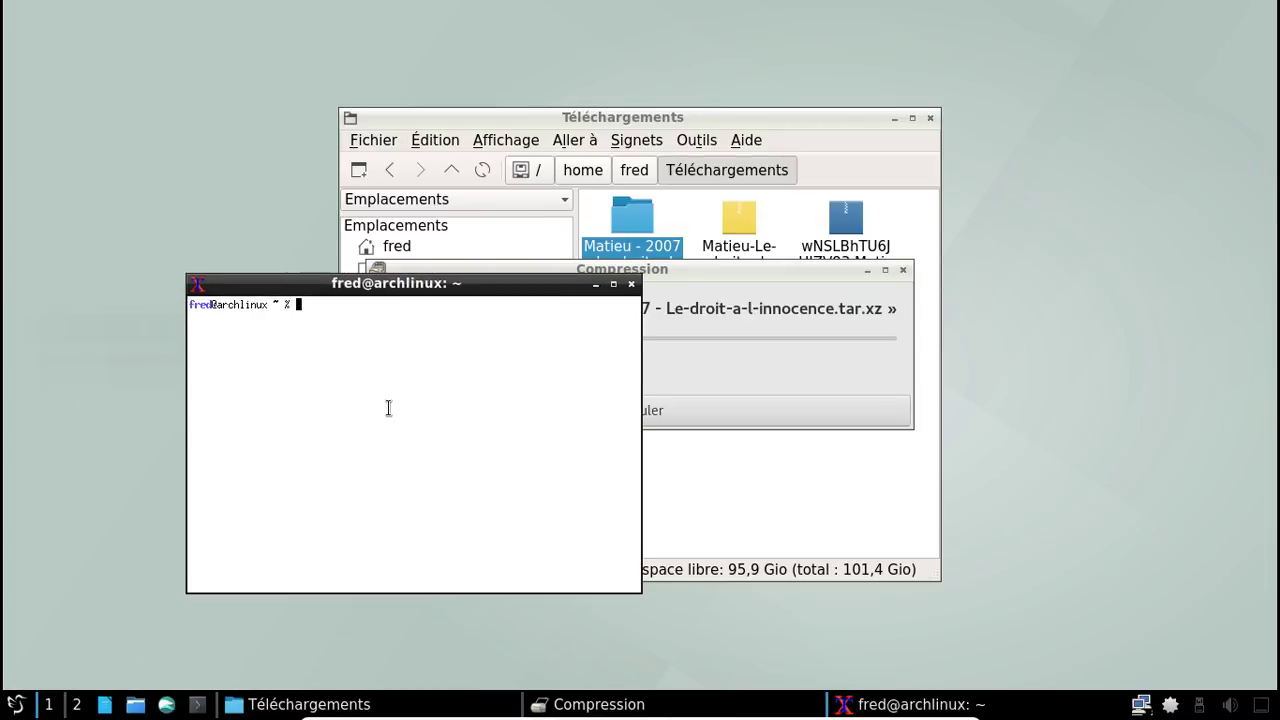
type("asp export")
key("BackSpace")
key("BackSpace")
key("BackSpace")
key("BackSpace")
key("BackSpace")
key("BackSpace")
key("BackSpace")
key("BackSpace")
key("BackSpace")
Step: Install the asp package with "pacaur -S asp", entering the sudo password and accepting the installation
type("pacaur -S as")
key("Return")
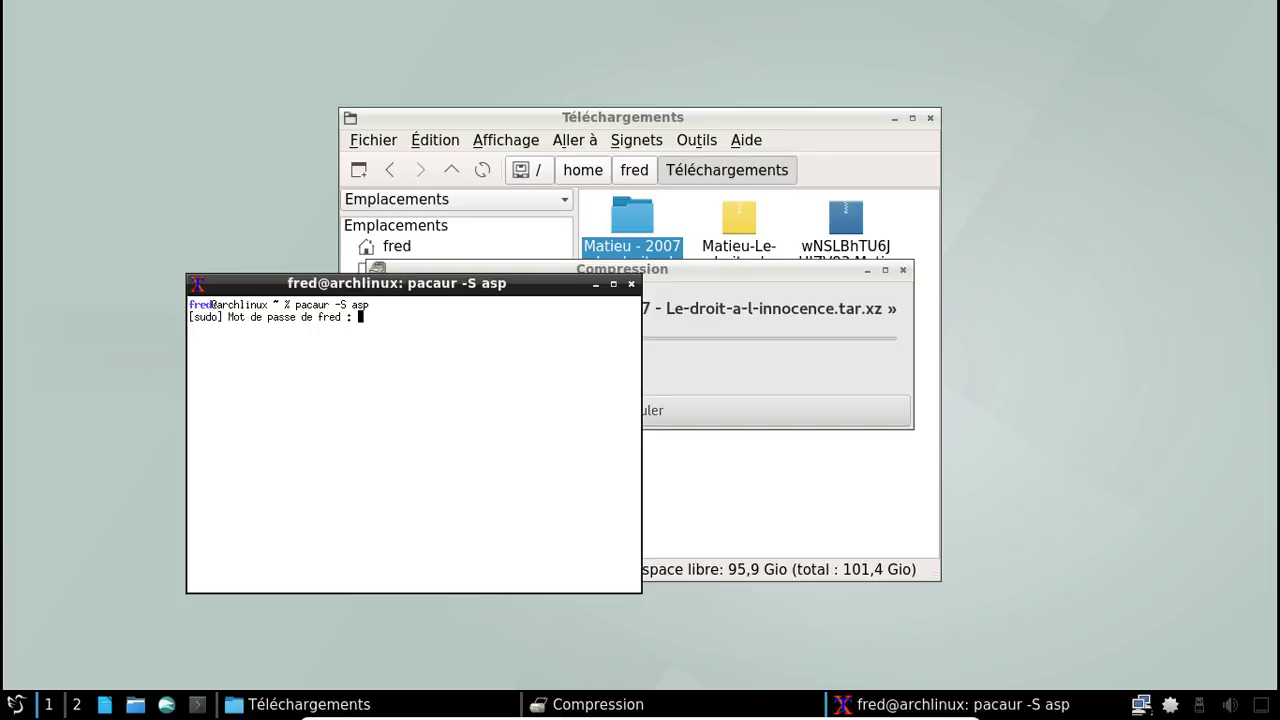
key("Return")
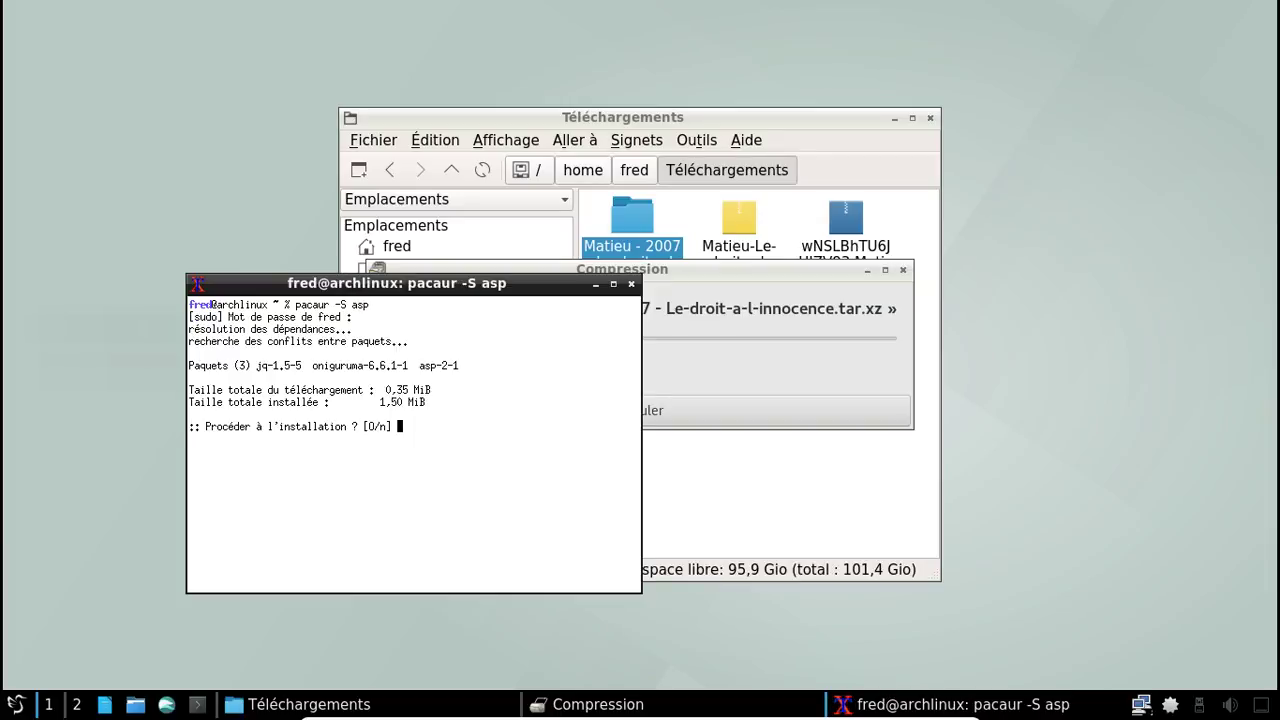
key("Return")
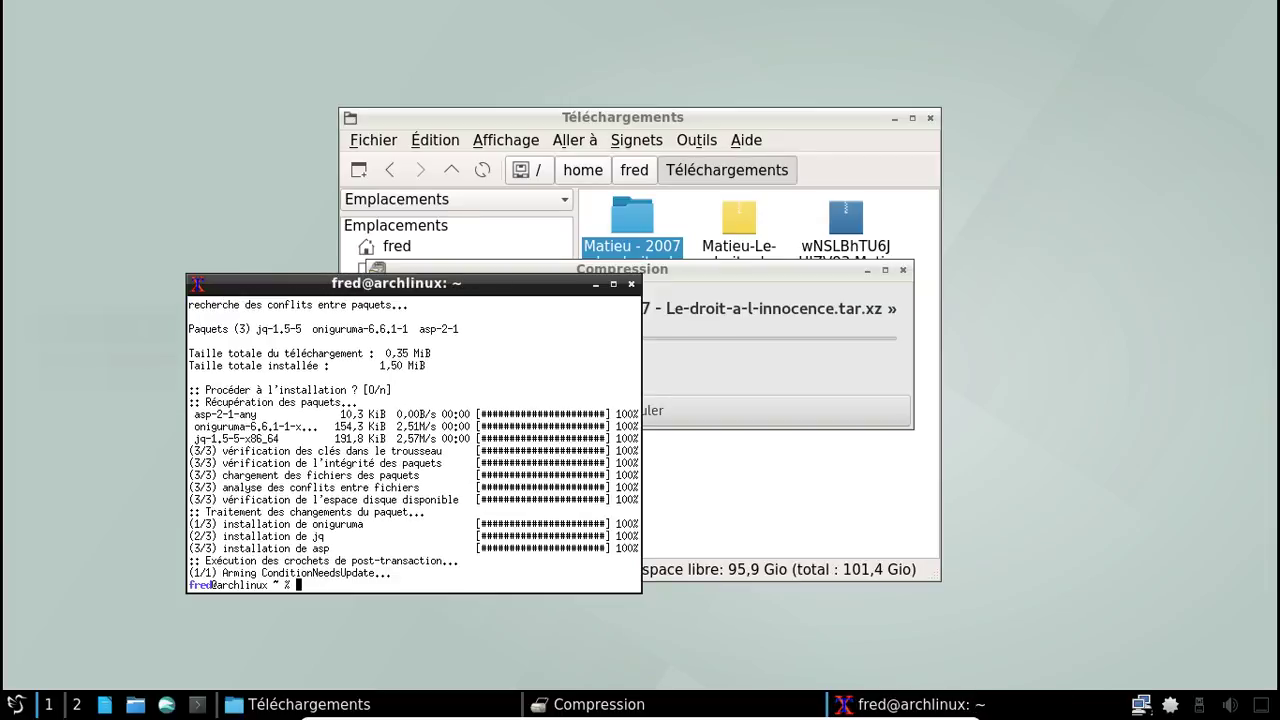
Step: Fetch the qtermwidget package sources with "asp export qtermwidget" and enter the qtermwidget directory
type("asp export qtermwidget")
key("Return")
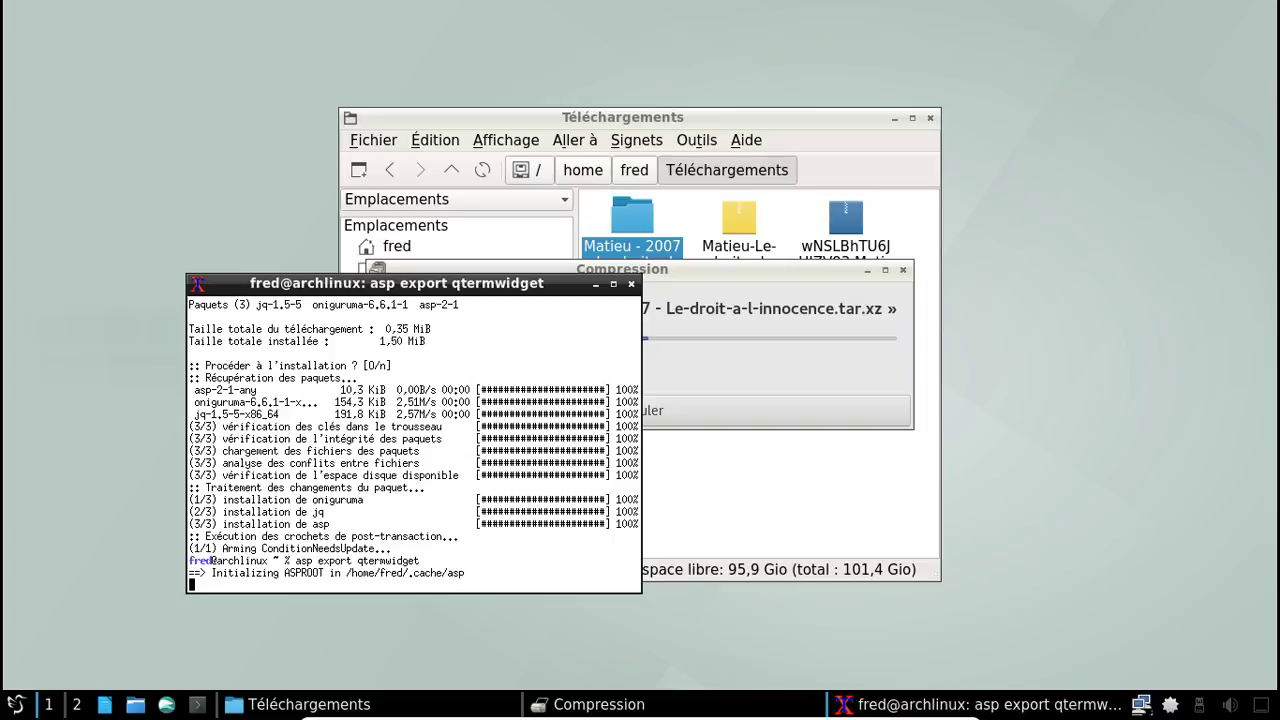
type("cd")
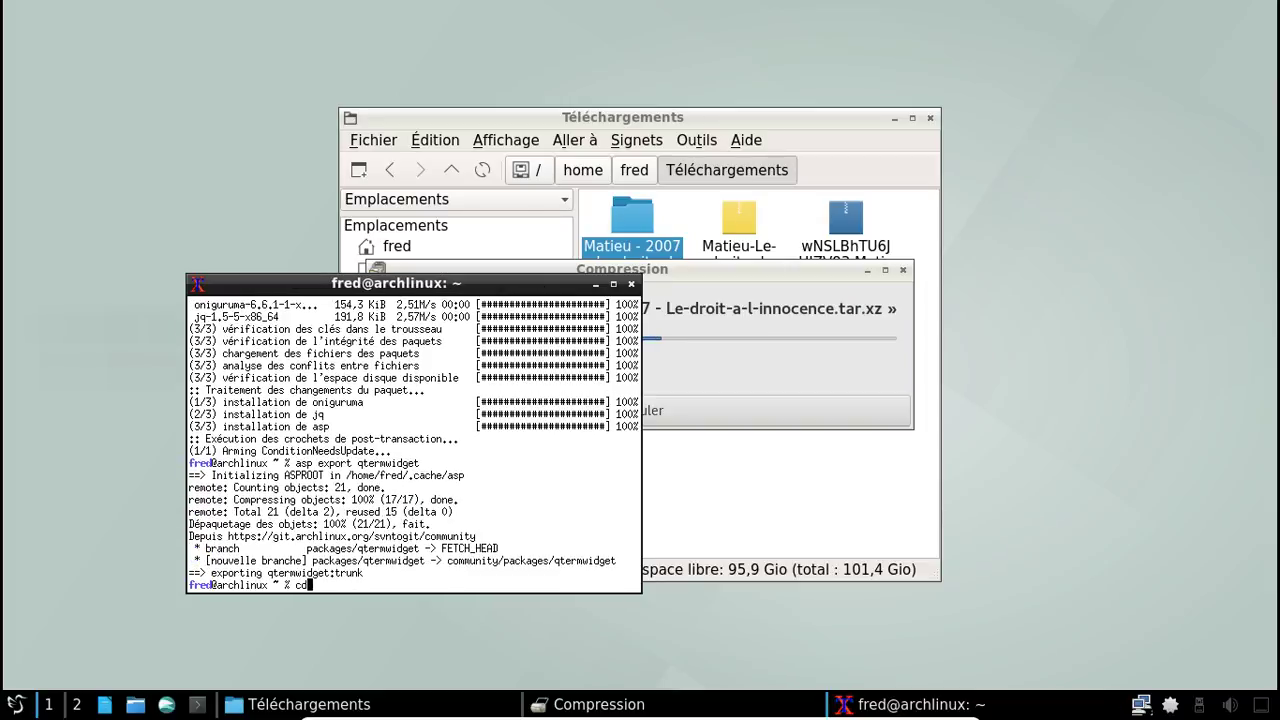
type(" qt")
key("Tab")
key("Return")
Step: Edit the PKGBUILD in nano and set pkgver to 0.8.0
type("nano PK")
key("Tab")
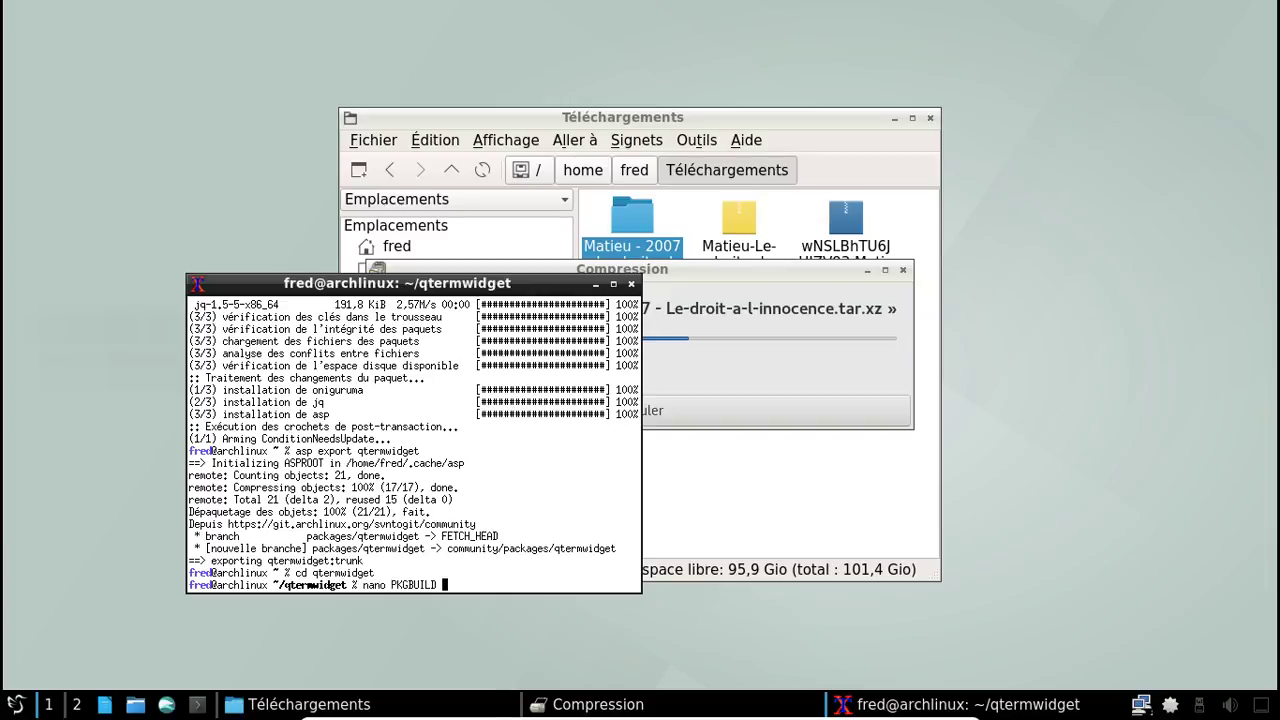
key("Return")
key("Down")
key("Down")
key("Down")
key("Down")
key("Down")
key("End")
key("BackSpace")
key("BackSpace")
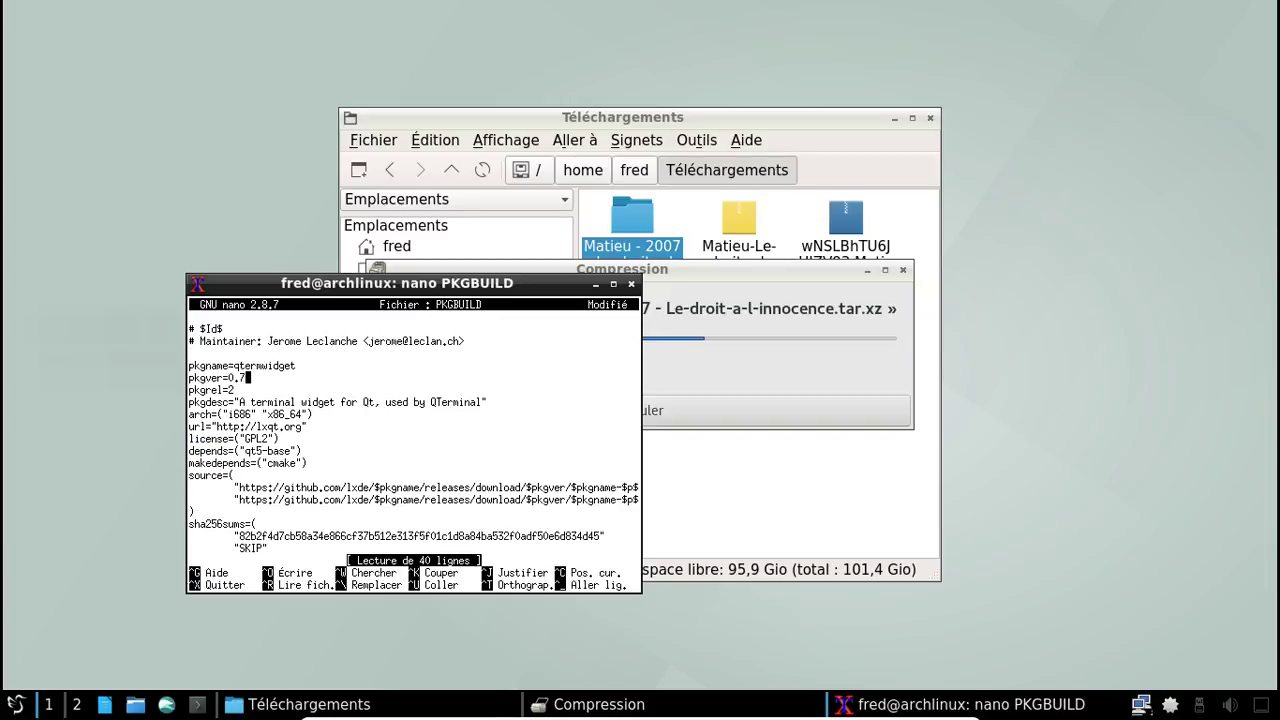
type("8.0")
Step: Set pkgrel to 1, look through the rest of the PKGBUILD down to its end, and save it while exiting nano
key("Down")
key("Down")
key("Down")
key("Down")
key("Down")
key("Down")
key("Down")
key("Down")
key("Down")
key("Down")
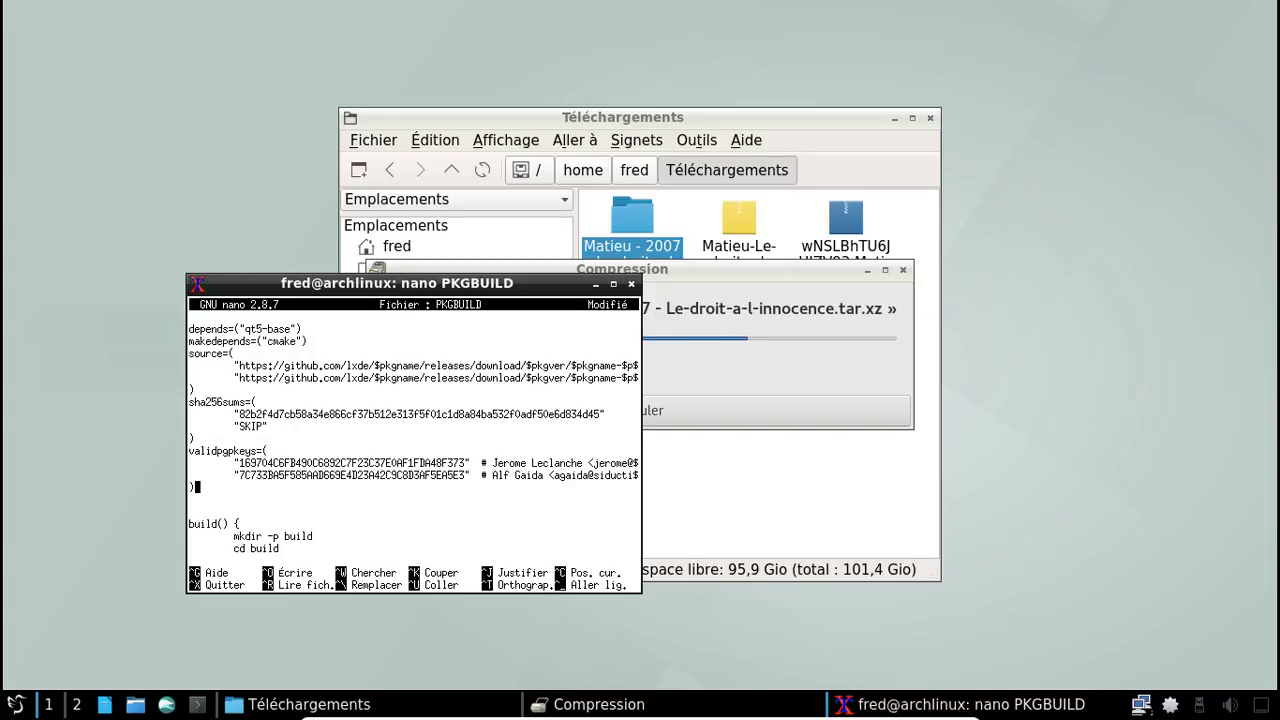
key("Down")
key("Down")
key("Down")
key("Down")
key("Down")
key("Down")
key("Down")
key("Down")
key("Down")
key("Down")
key("Down")
key("Down")
key("Down")
key("Down")
key("Down")
key("Down")
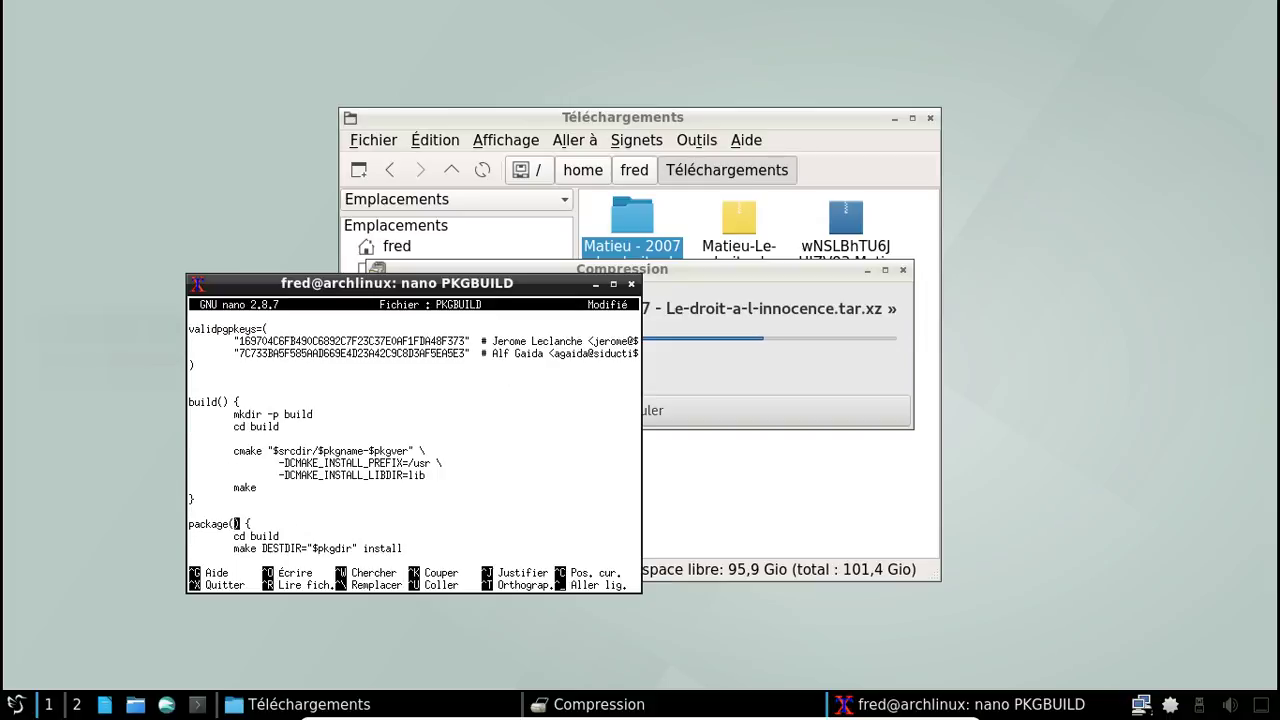
key("ctrl+x")
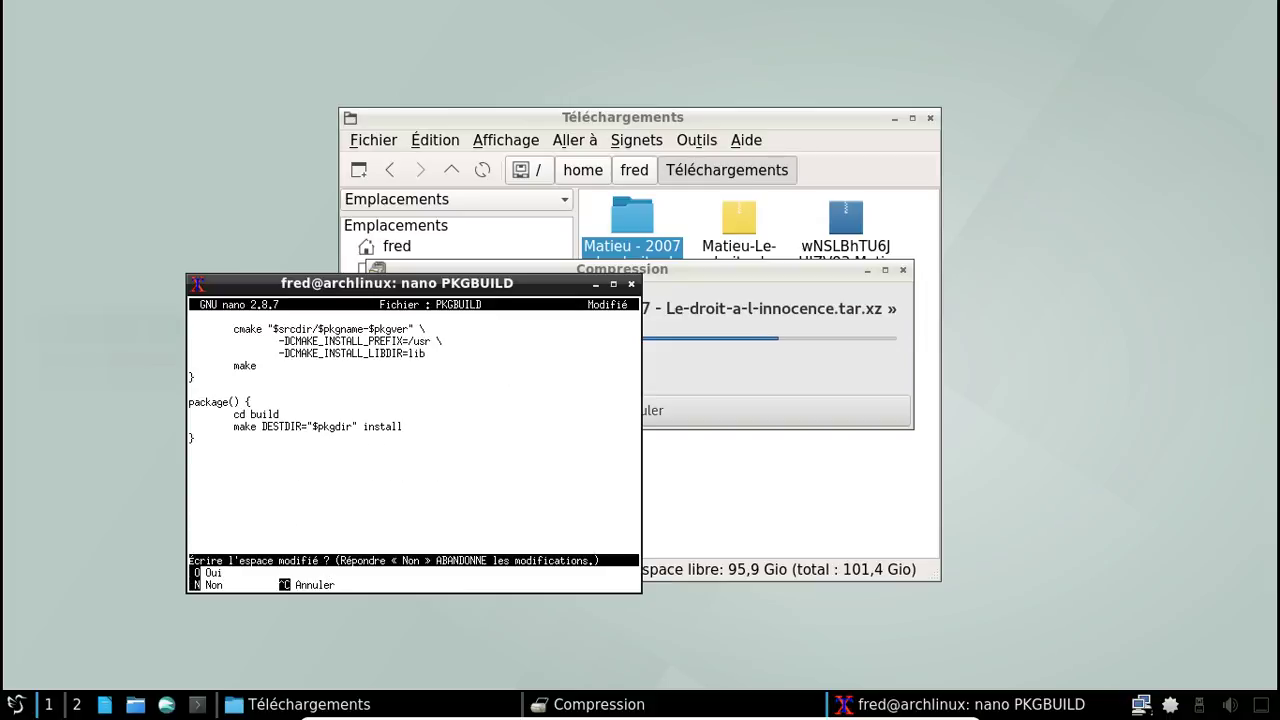
key("o")
key("Return")
Step: Append the new source checksums to the build file with "makepkg -g >> PKGBUILD"
type("makepk")
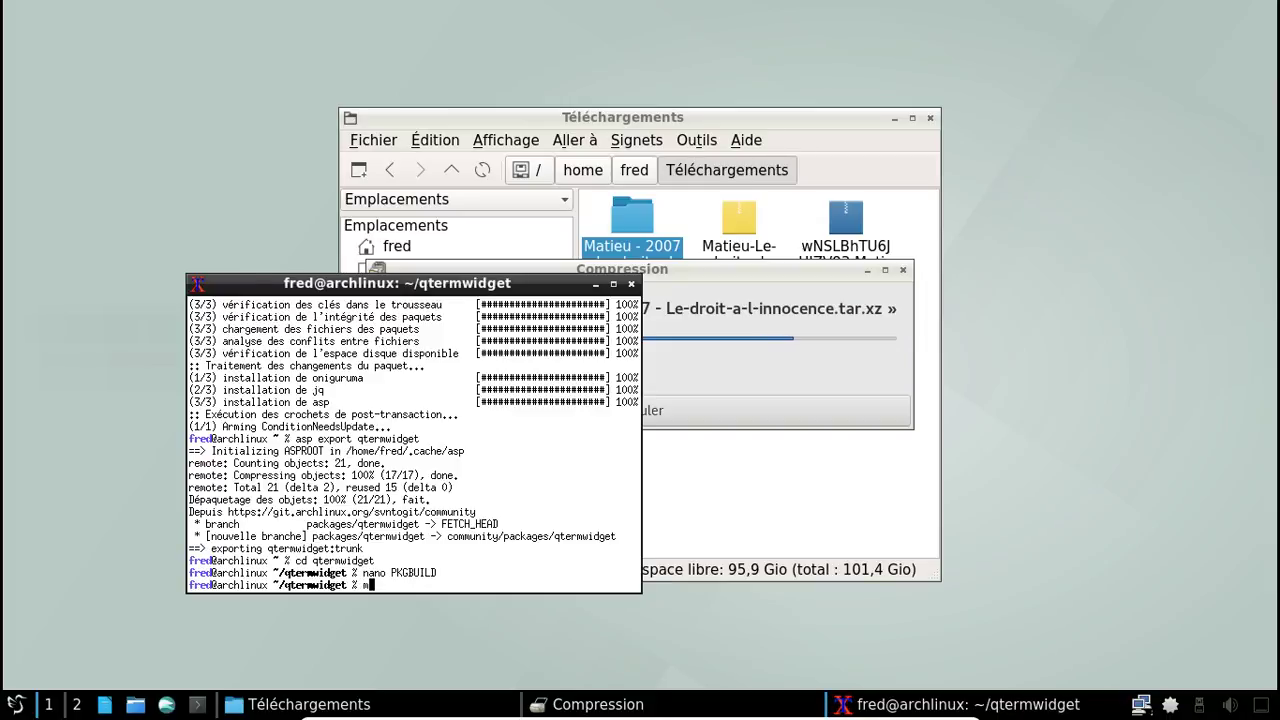
type("g -g >> POKGBUILD")
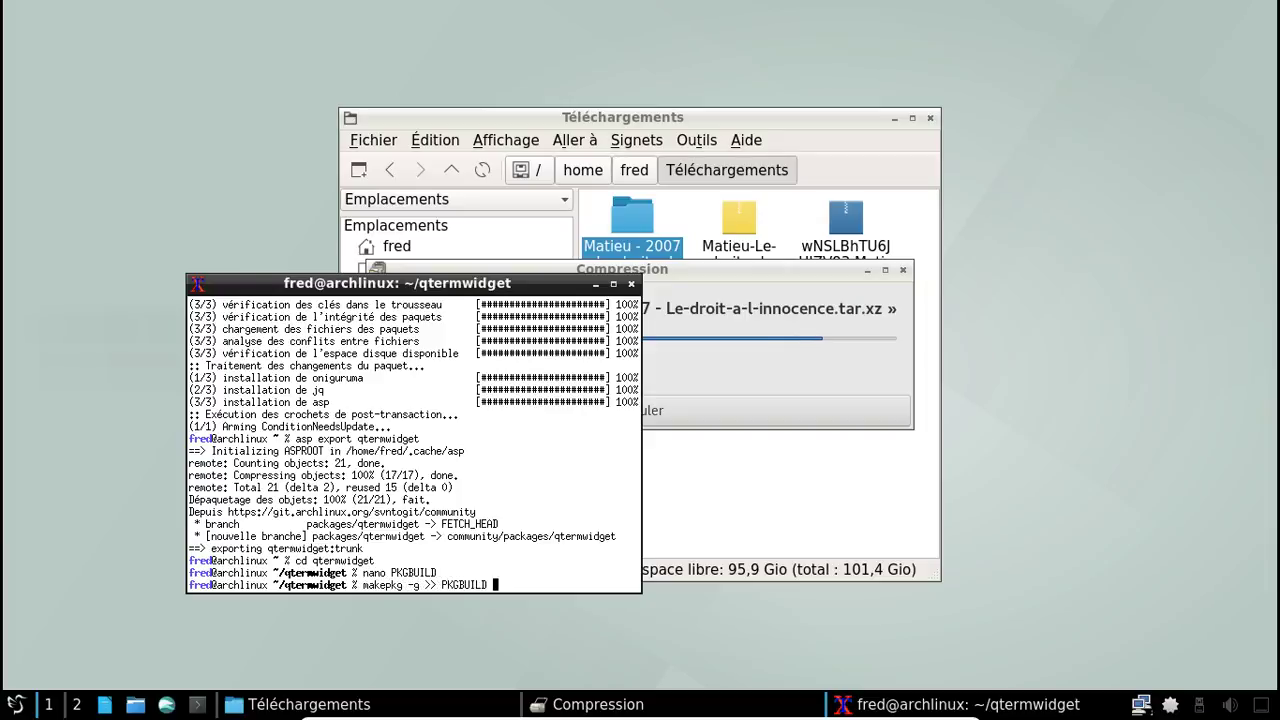
key("Return")
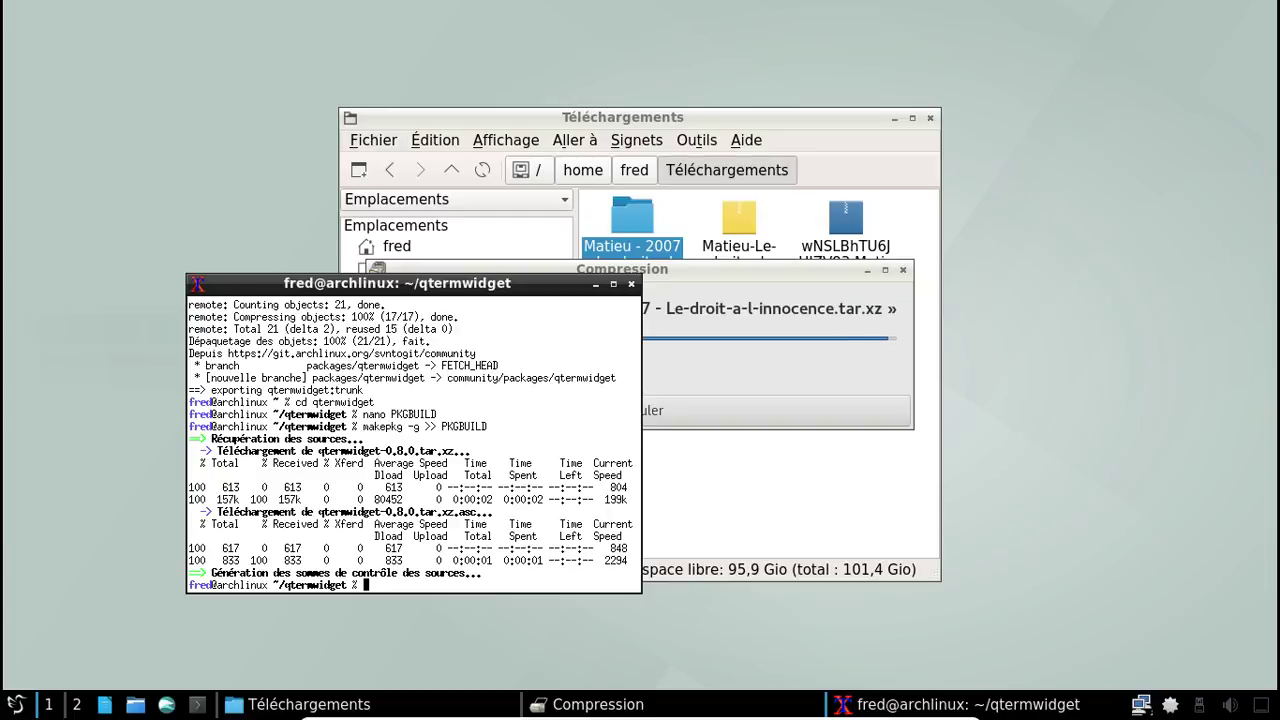
Step: Try to build and install qtermwidget with "makepkg -si", accepting the installation of its build dependencies
type("makepkg -")
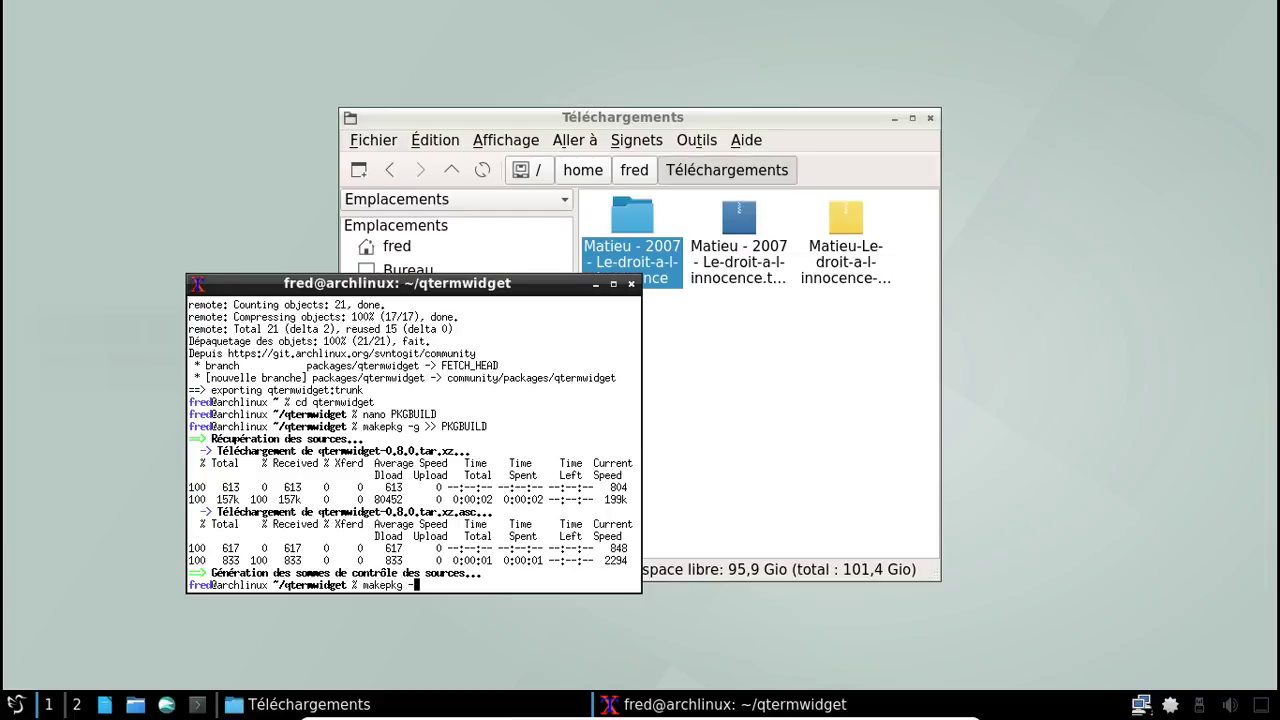
type("si")
key("Return")
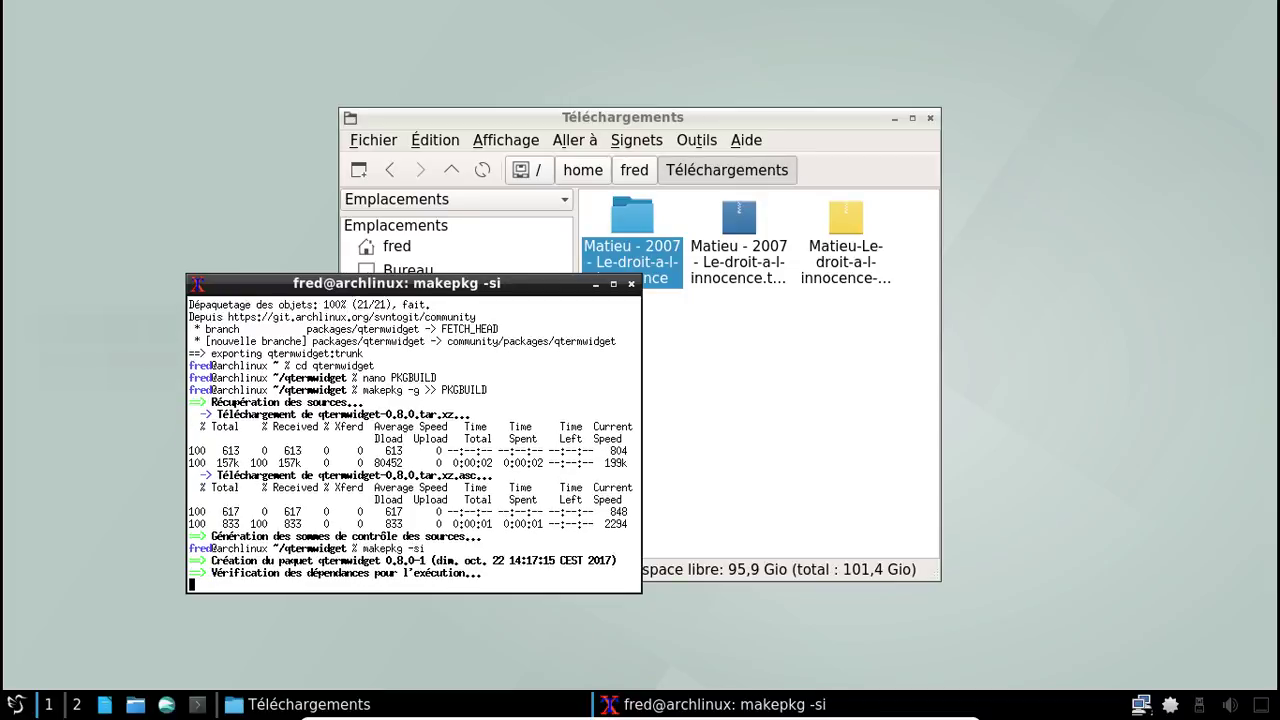
key("Return")
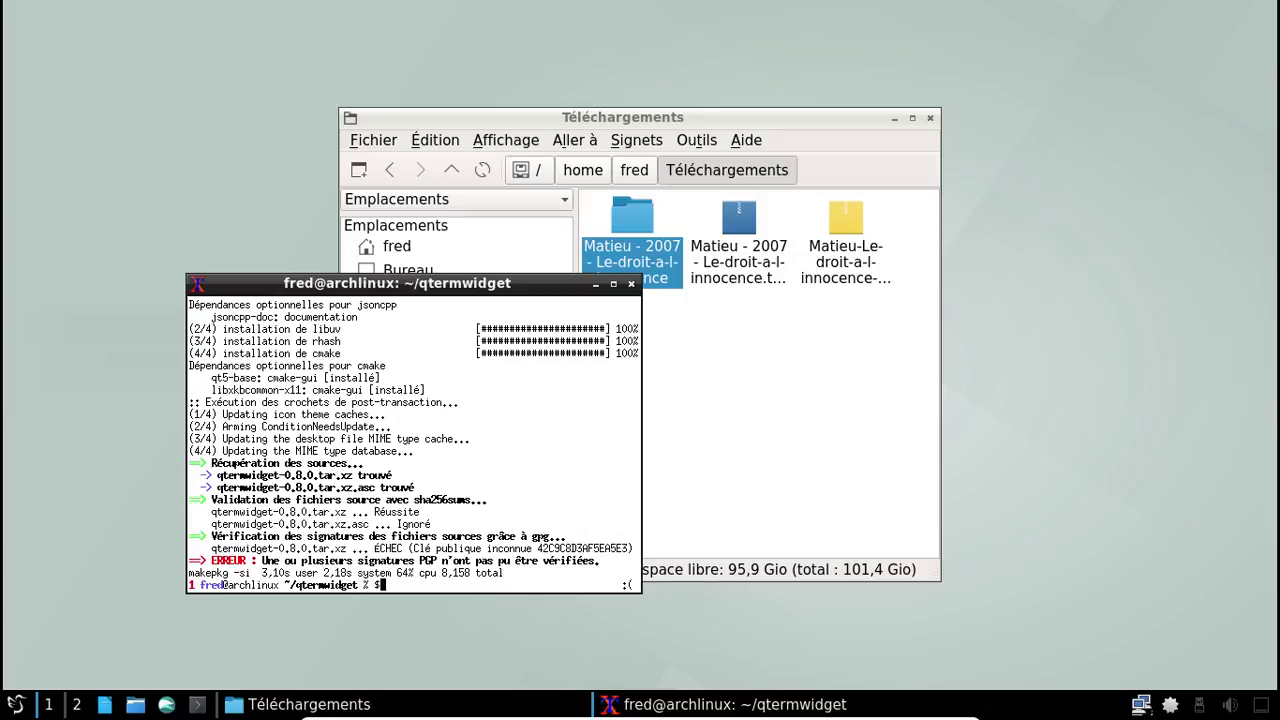
Step: Import the public key required for the source signature with "gpg --recv-keys 42C9C8D3AF5EA5E3"
key("BackSpace")
type("gpg --recv-keys")
left_click_drag(538, 548, 575, 548)
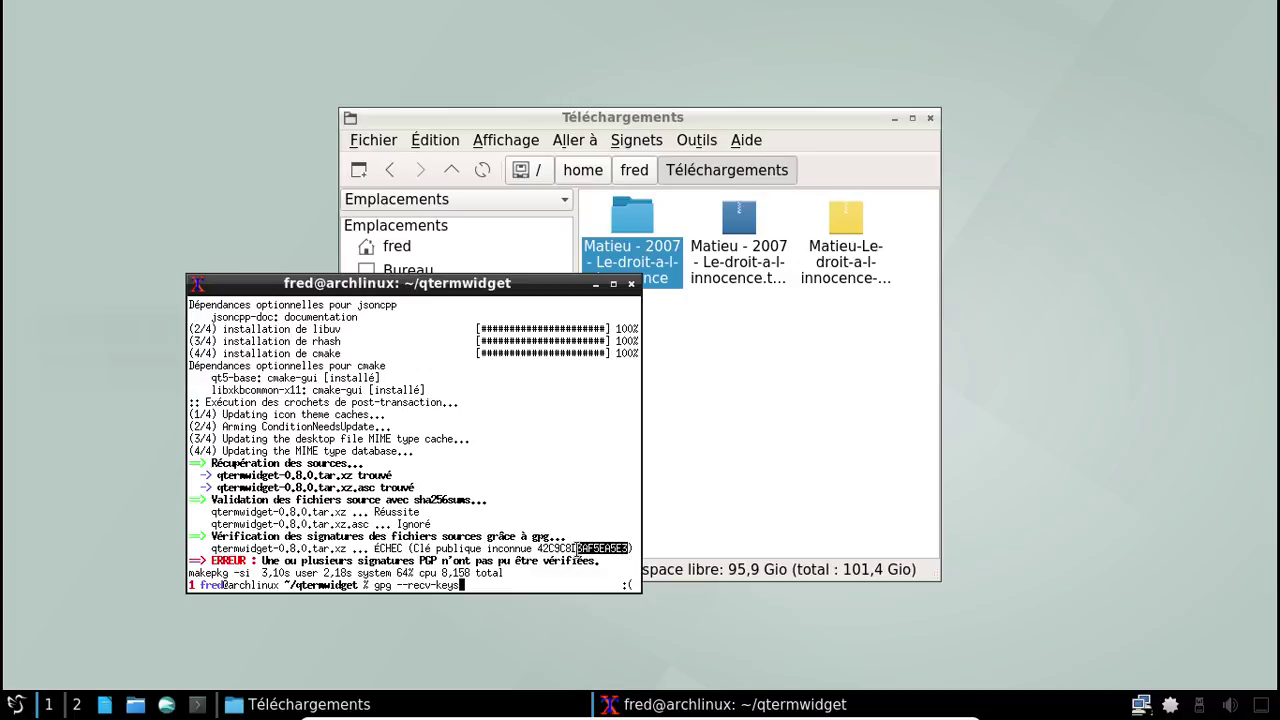
left_click(515, 584)
type("42C")
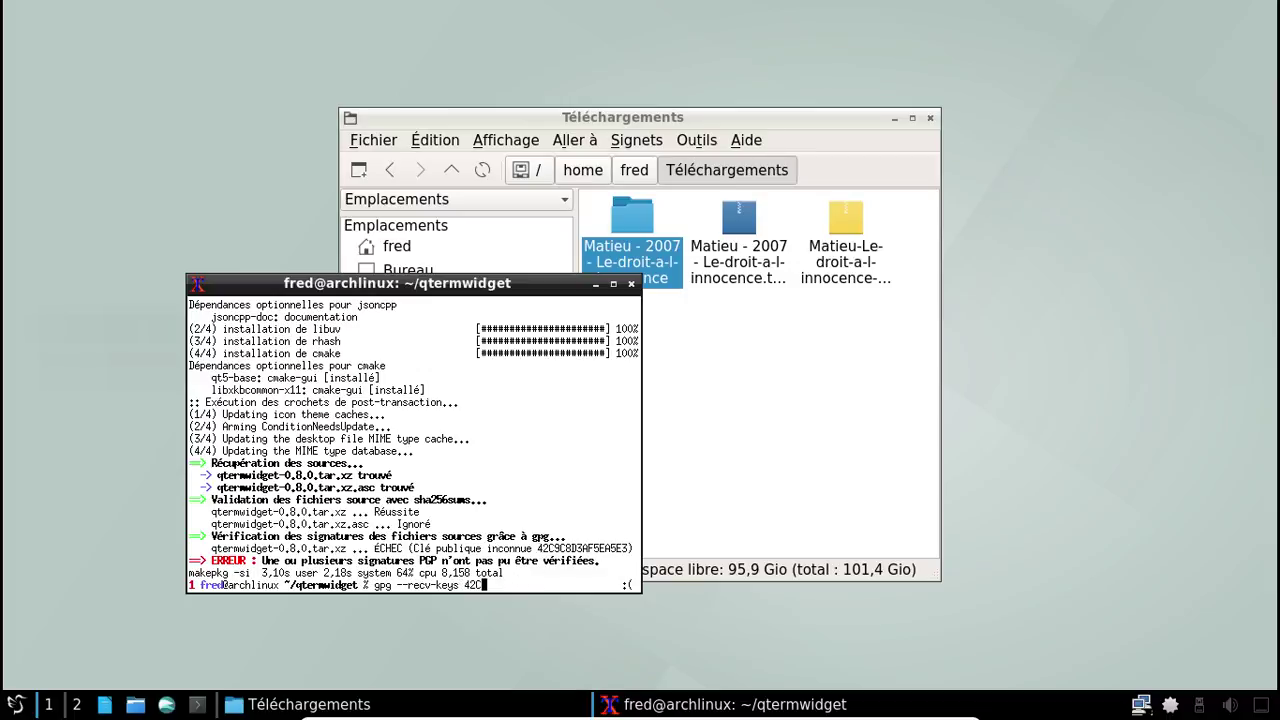
type("9C8D3")
type("3A")
key("Left")
key("Left")
key("Left")
key("Left")
key("Left")
key("Left")
key("Delete")
type("9")
key("Right")
key("Right")
key("Right")
key("Right")
key("Right")
type("F5EA5E3")
key("Return")
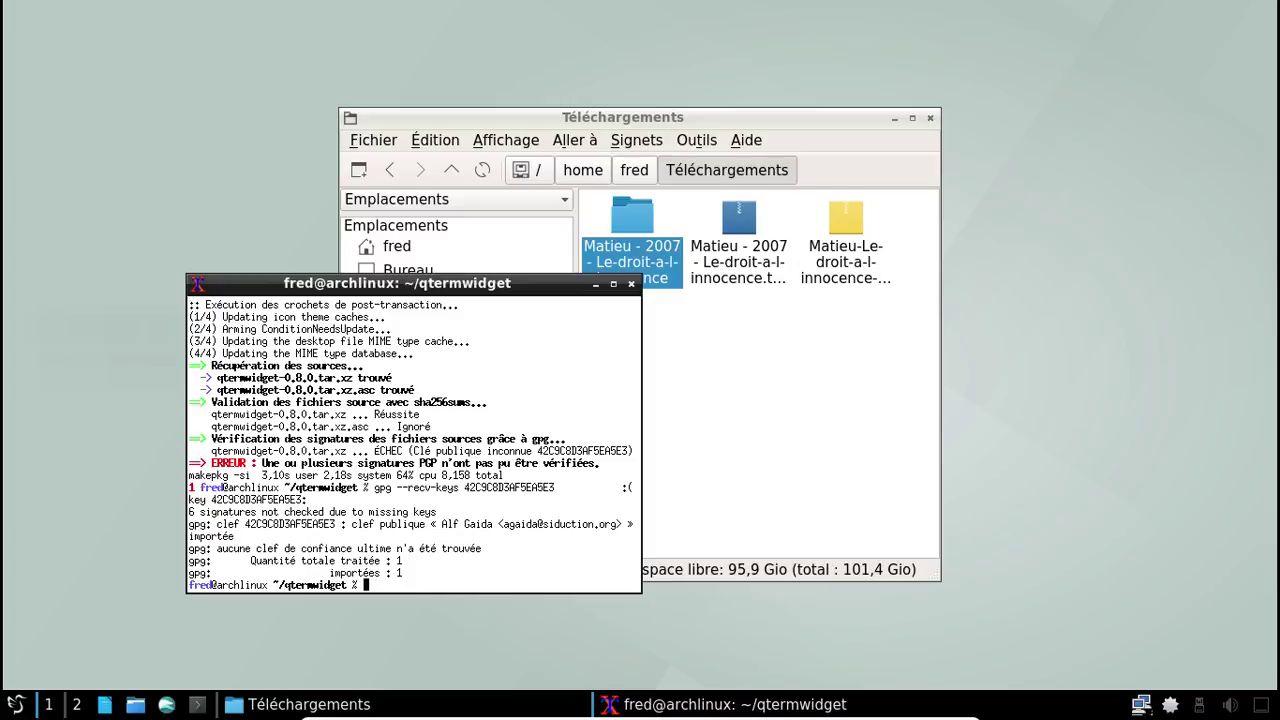
Step: Rerun "makepkg -si" for qtermwidget and read through the CMake output in the terminal
key("Up")
key("Up")
key("Return")
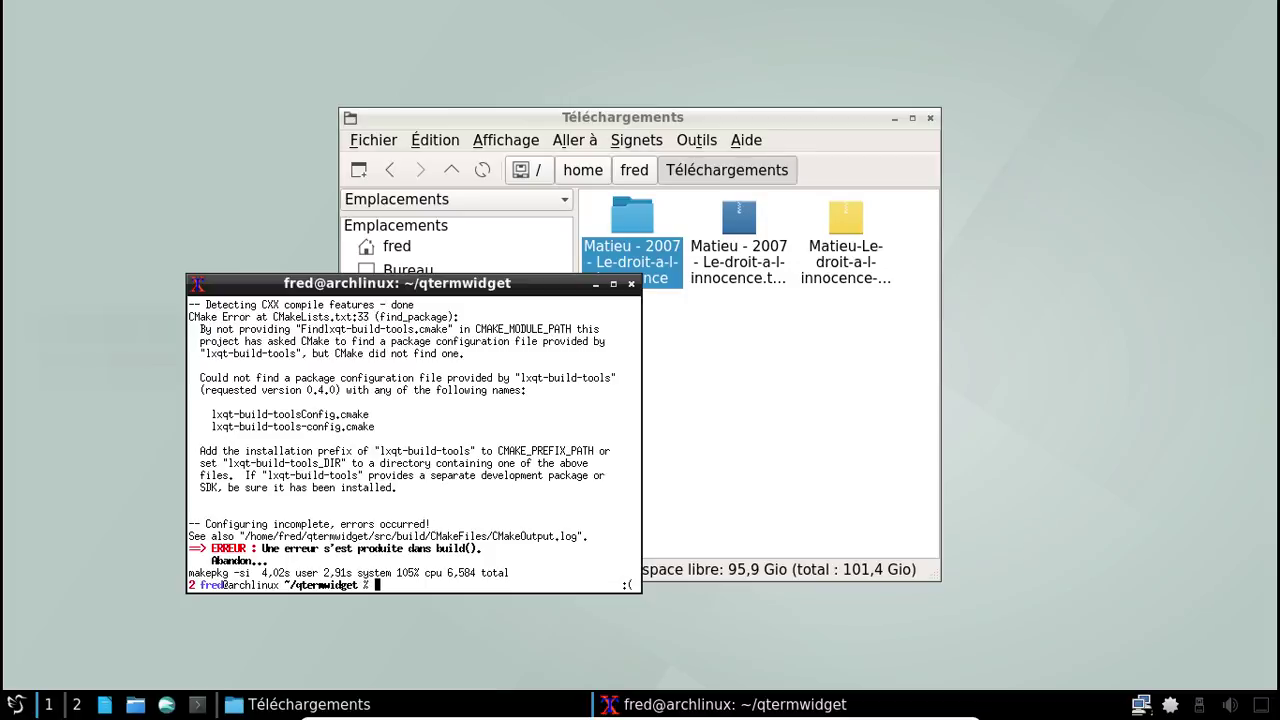
scroll(408, 437, "up", 7)
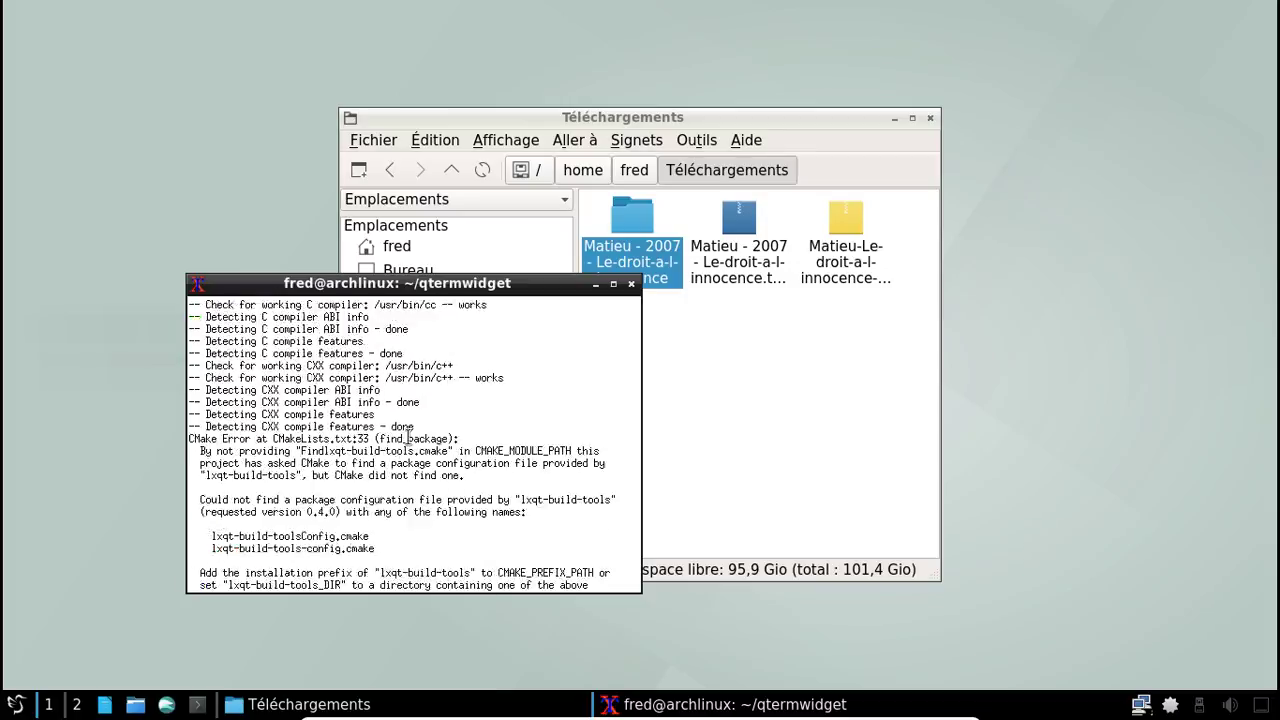
scroll(408, 437, "down", 5)
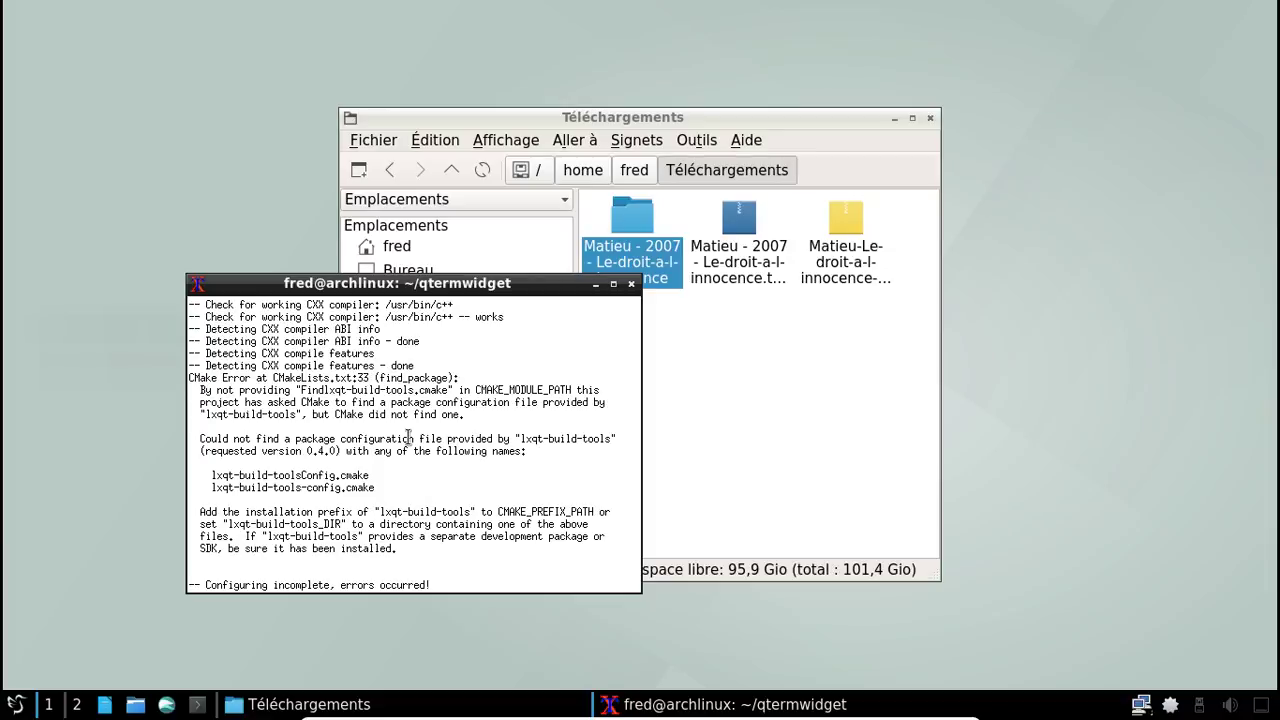
scroll(408, 437, "down", 2)
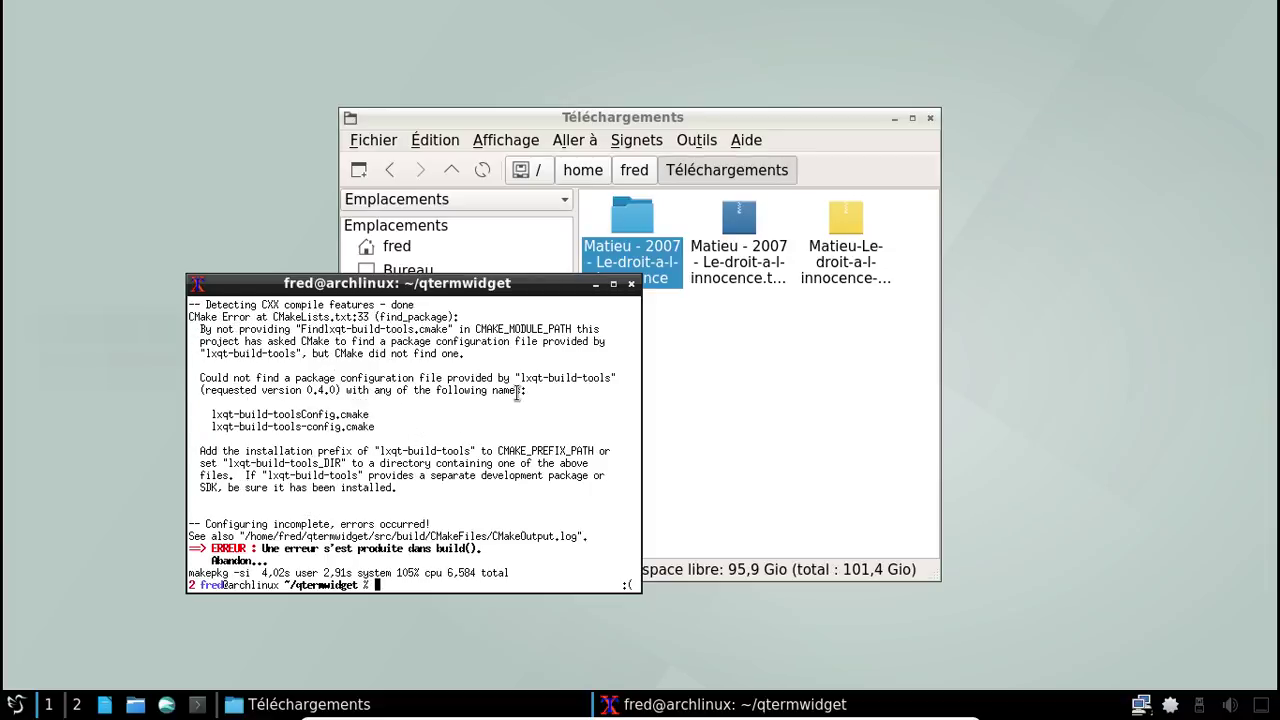
Step: Bring up the V4L2 webcam capture on the host desktop and save the SimpleScreenRecorder recording
key("Control_R+f")
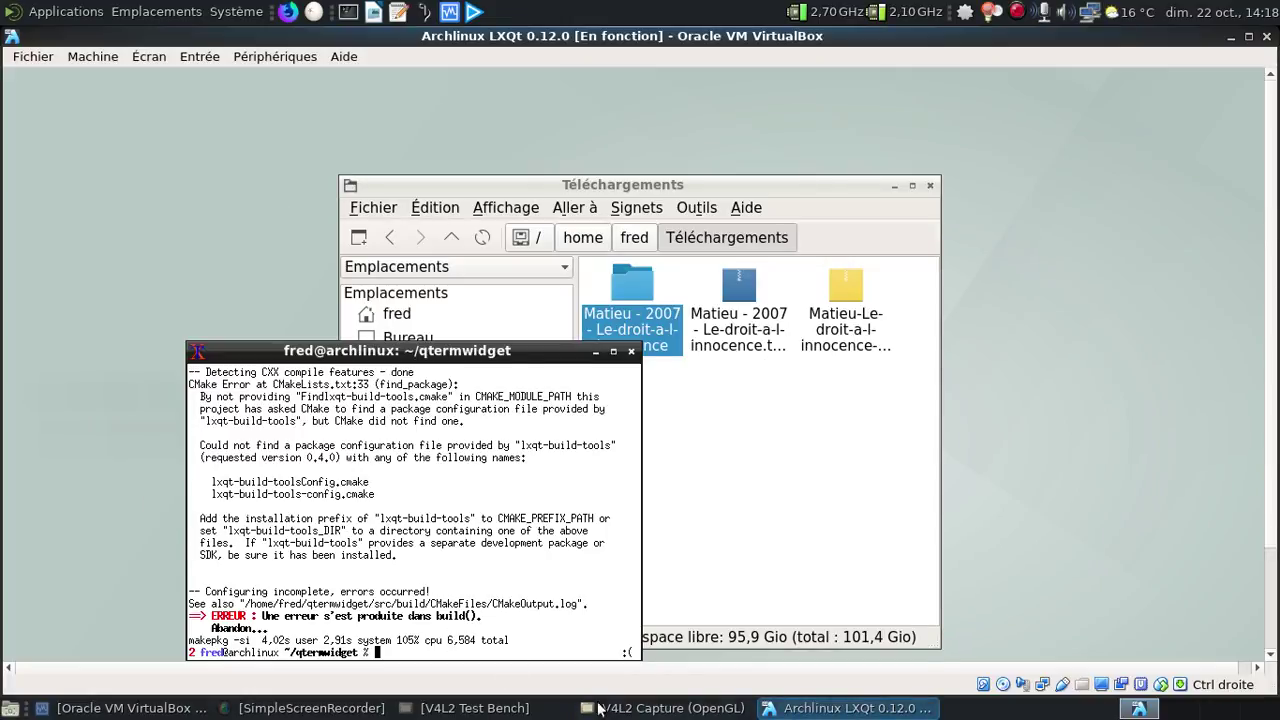
left_click(503, 713)
left_click(668, 708)
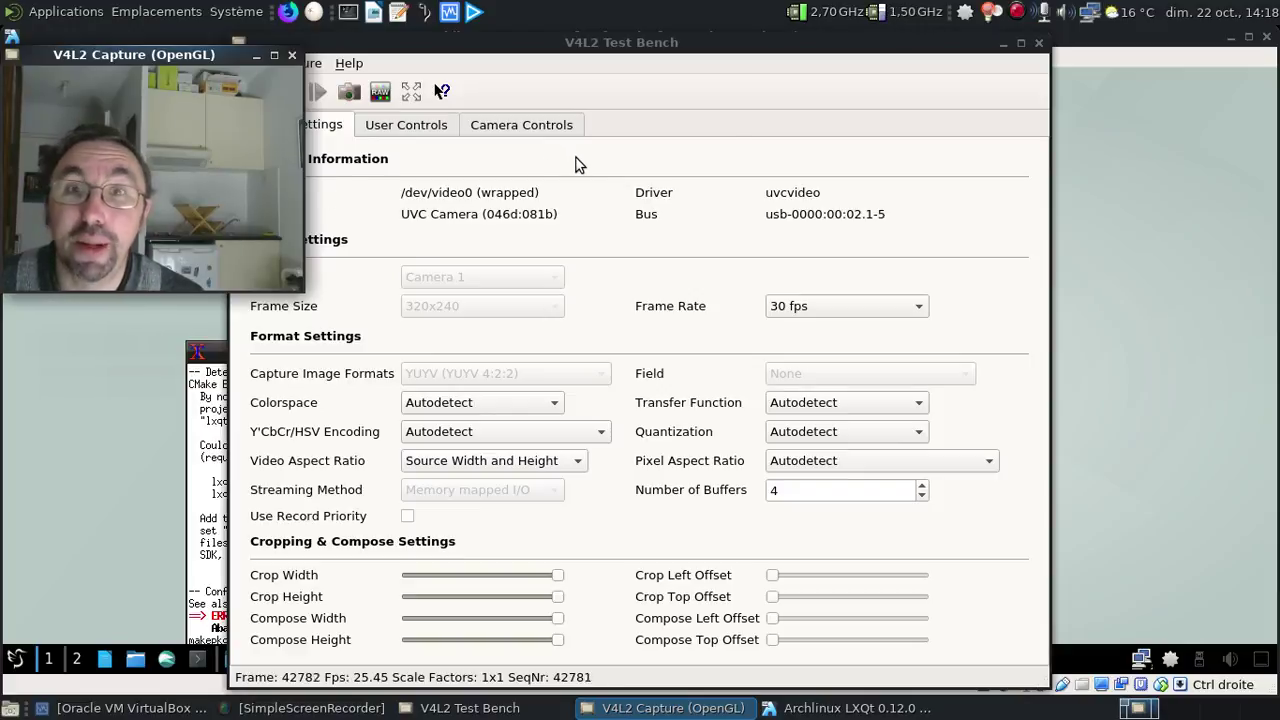
right_click(1017, 11)
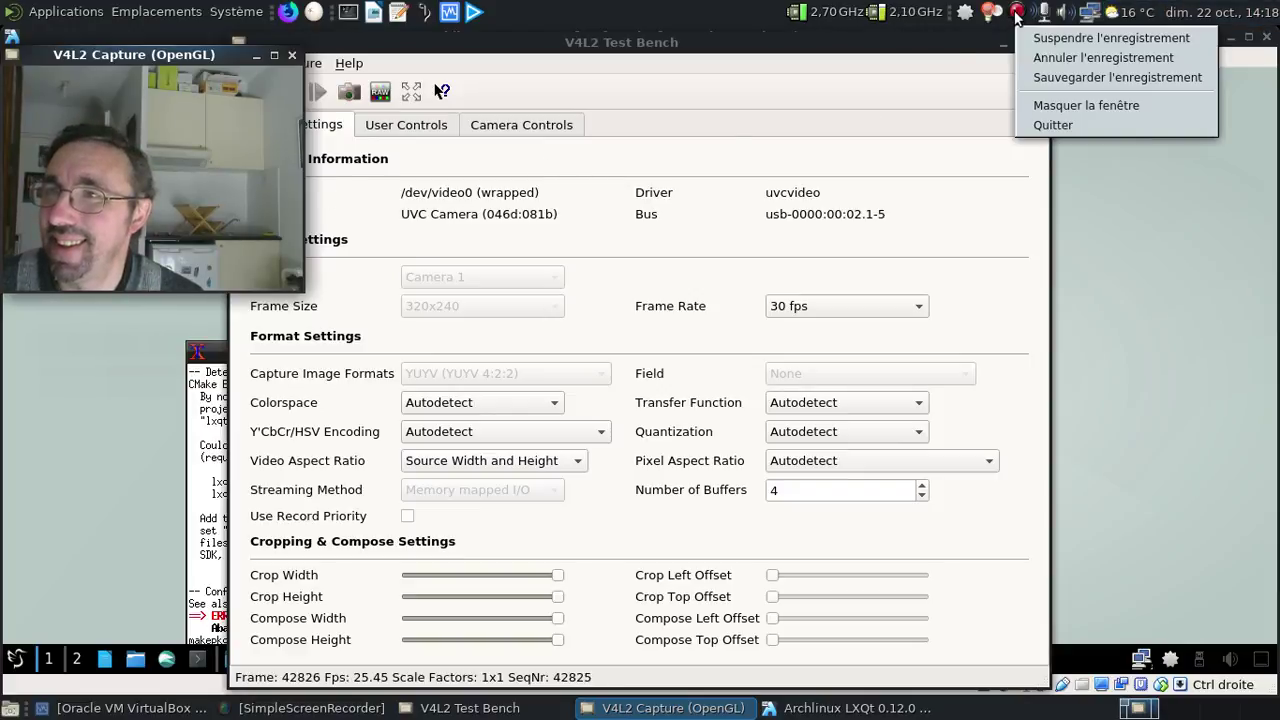
left_click(1058, 83)
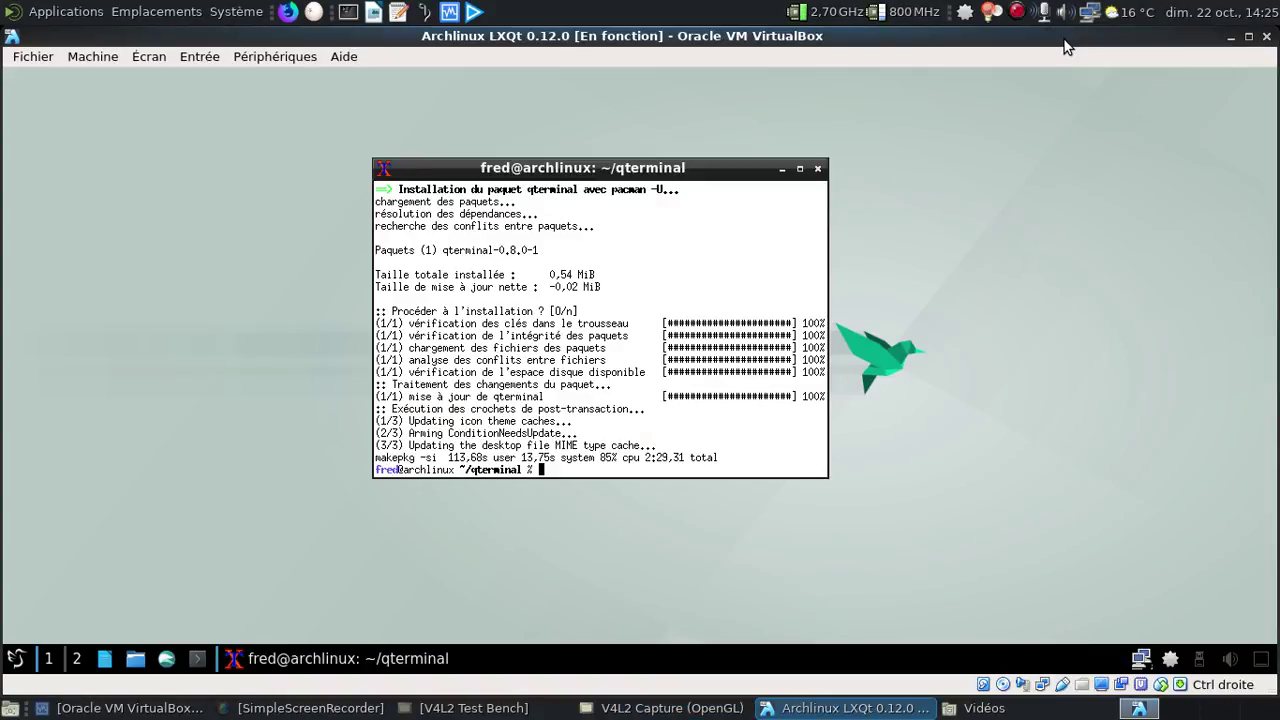
Step: Return the LXQt virtual machine to full screen and close the terminal showing the qterminal build
key("ctrl+f")
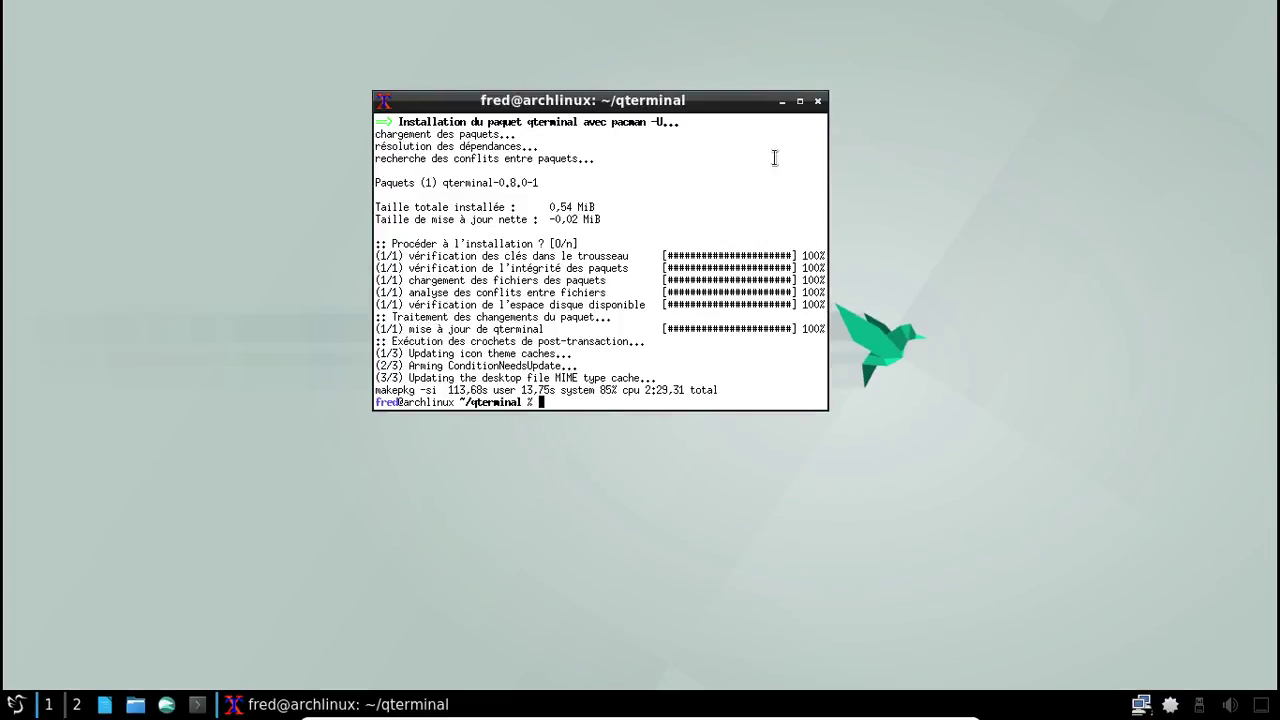
left_click(817, 102)
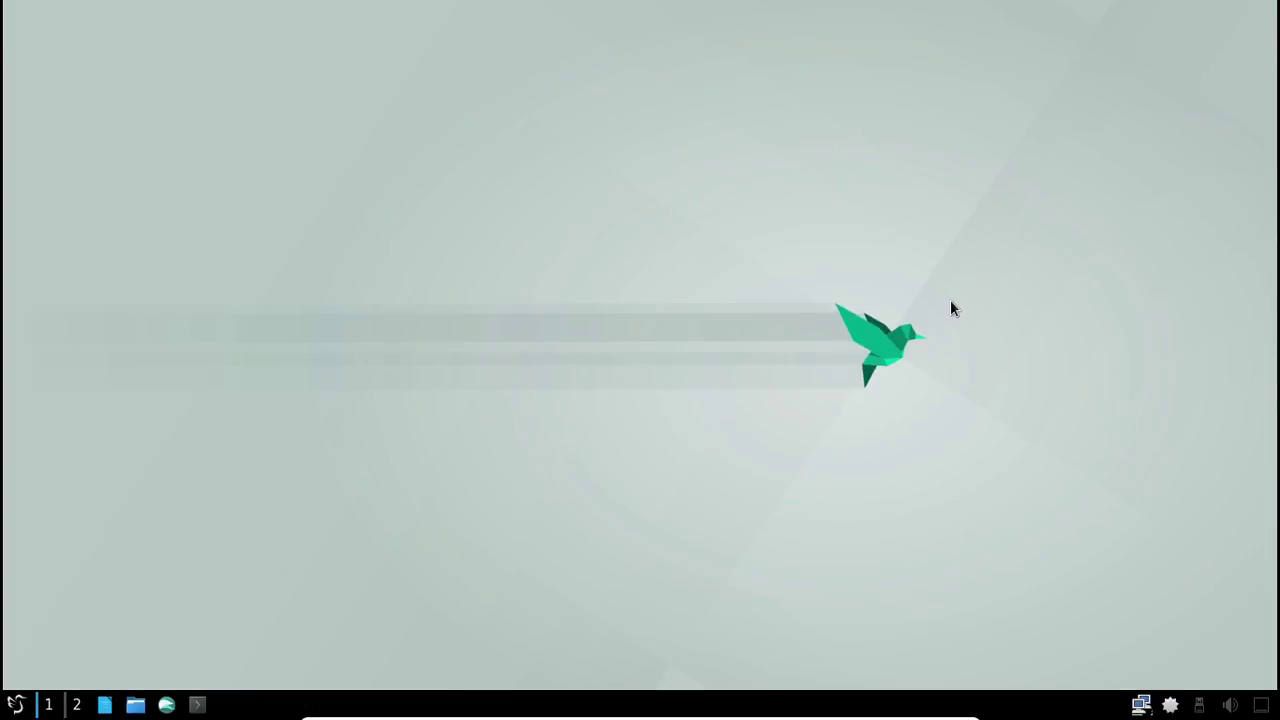
Step: Open the package manager and try to search among the installed packages
right_click(1170, 705)
left_click(1137, 656)
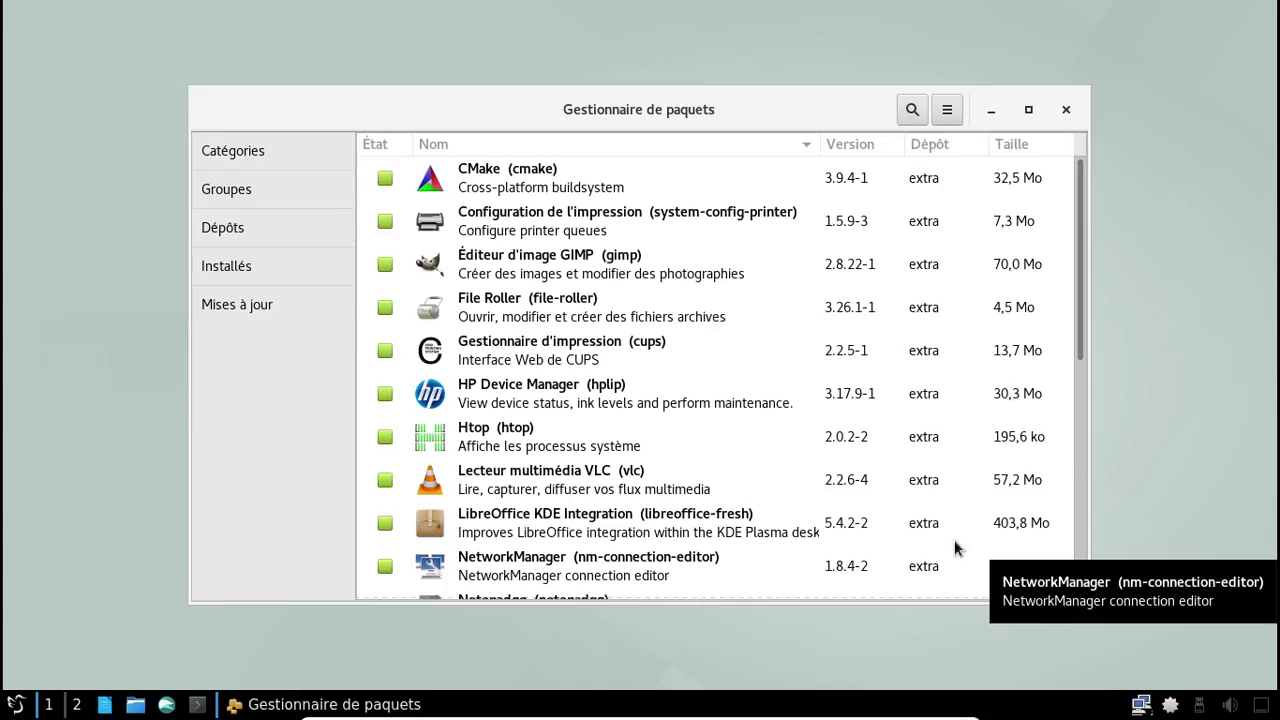
left_click(278, 265)
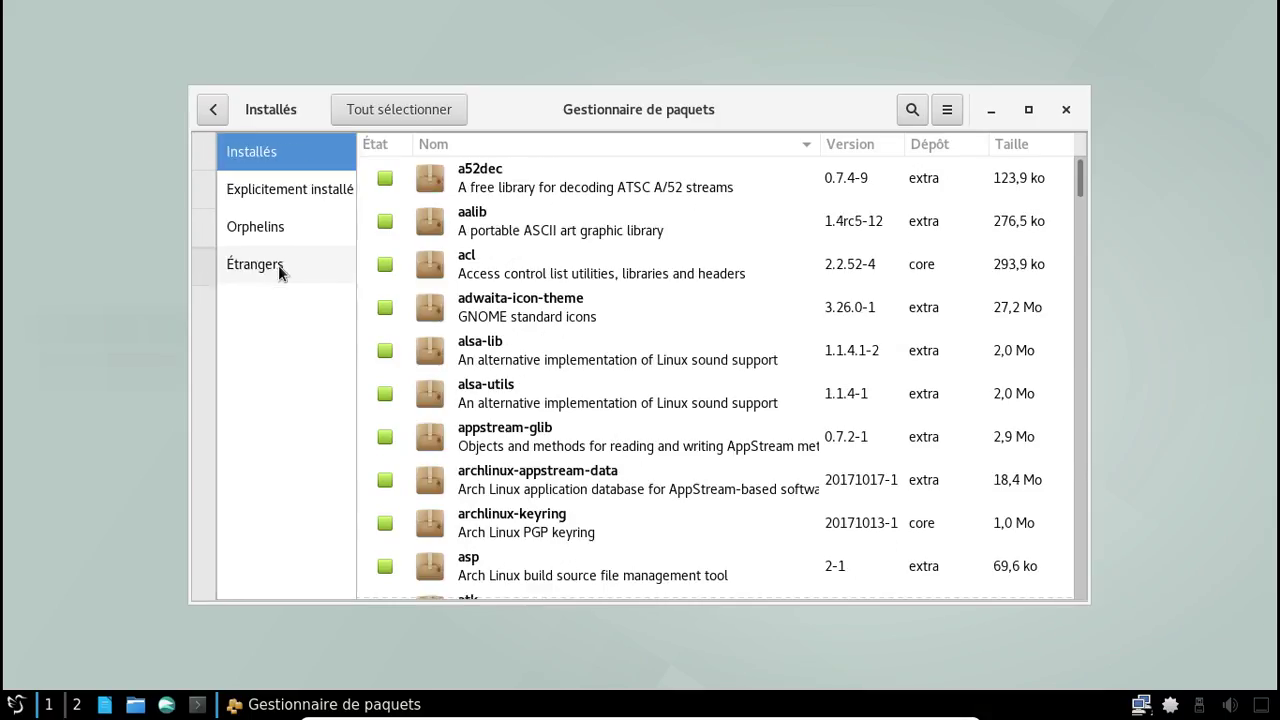
left_click(903, 116)
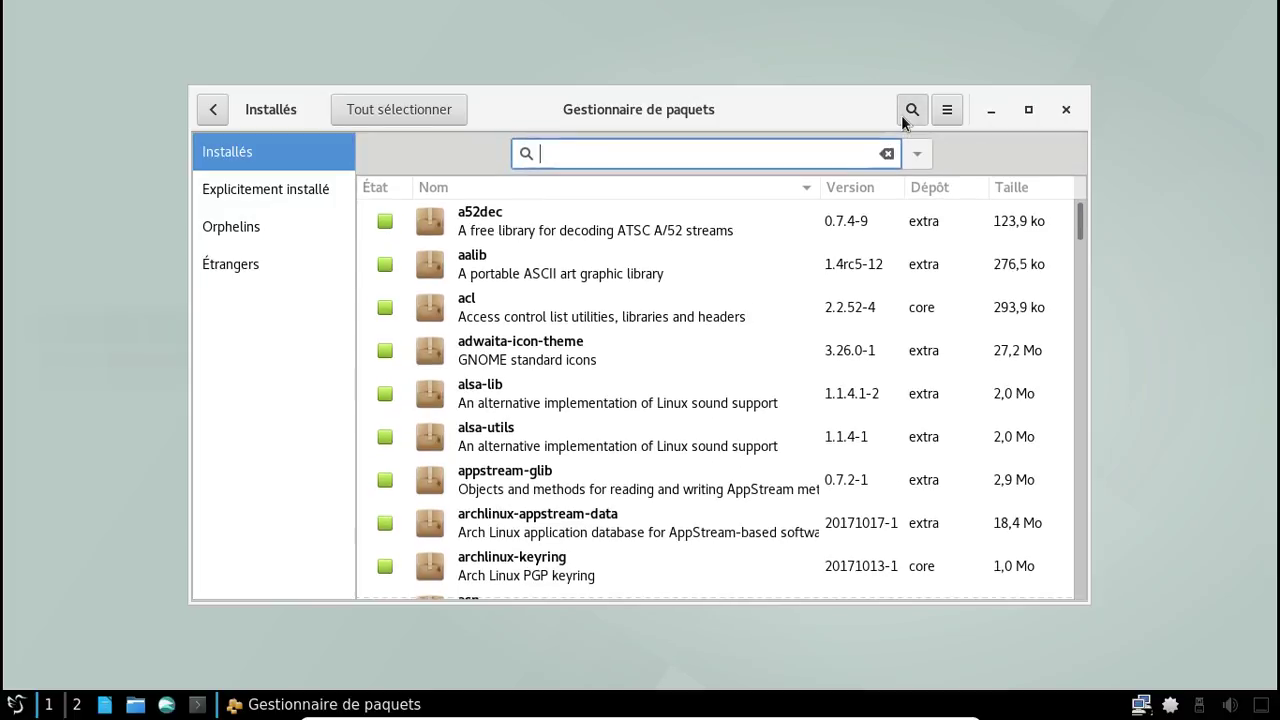
type("l")
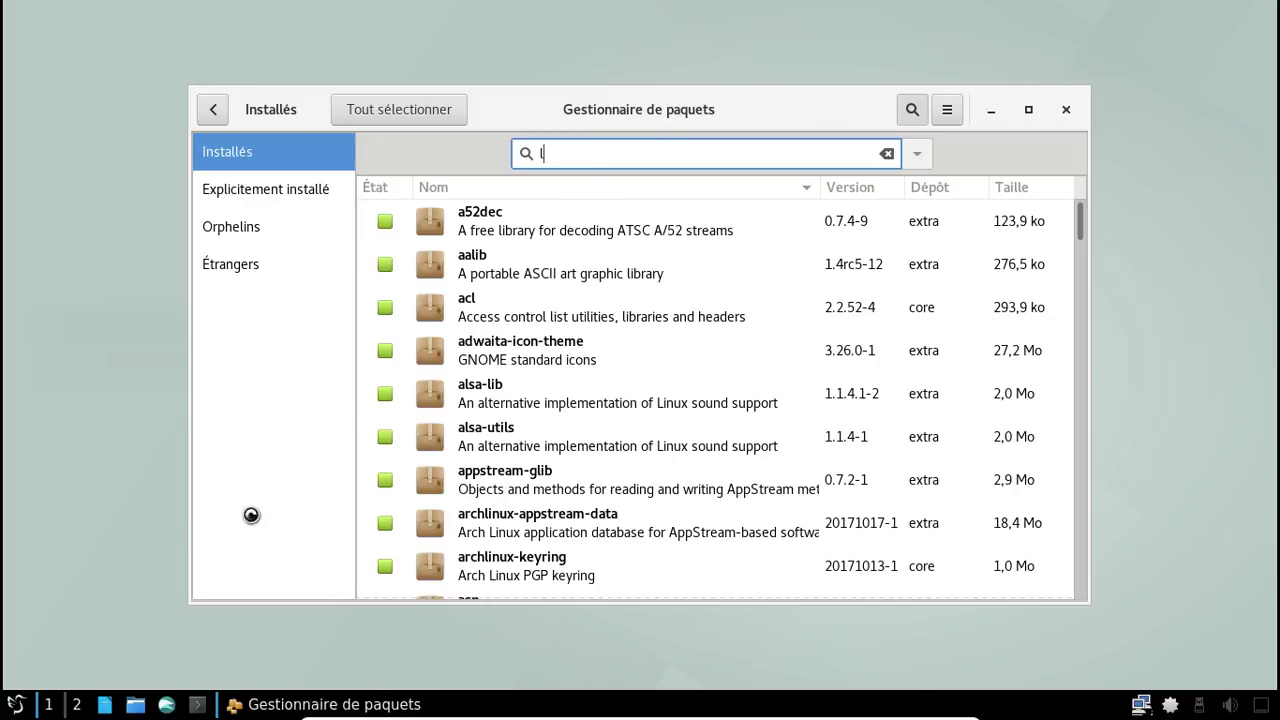
Step: Close the unresponsive package manager and open it again
left_click(255, 708)
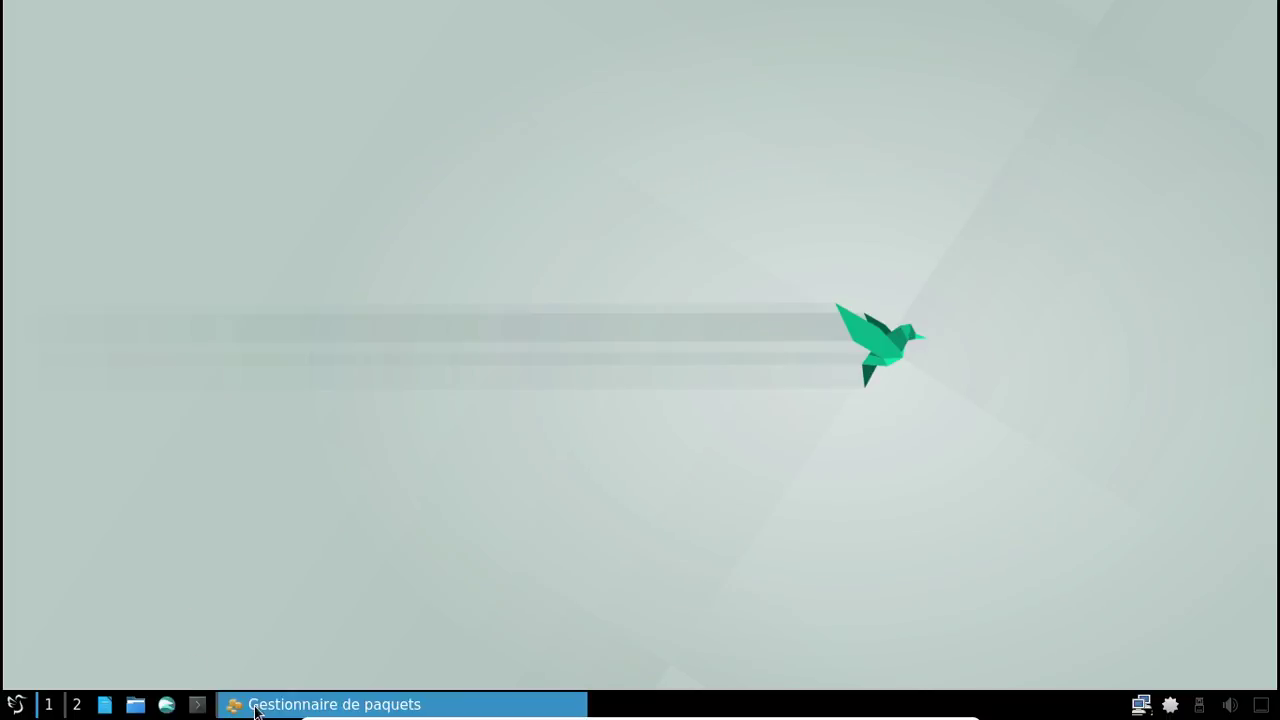
right_click(255, 708)
left_click(300, 677)
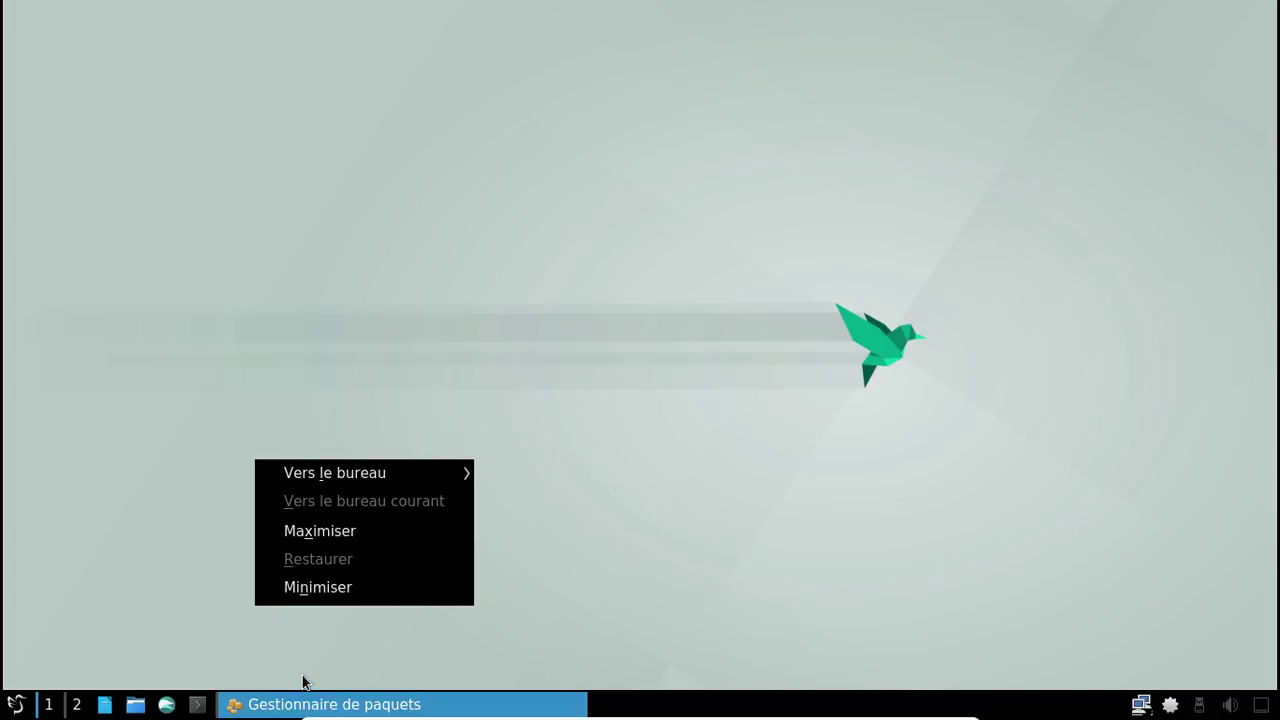
left_click(18, 705)
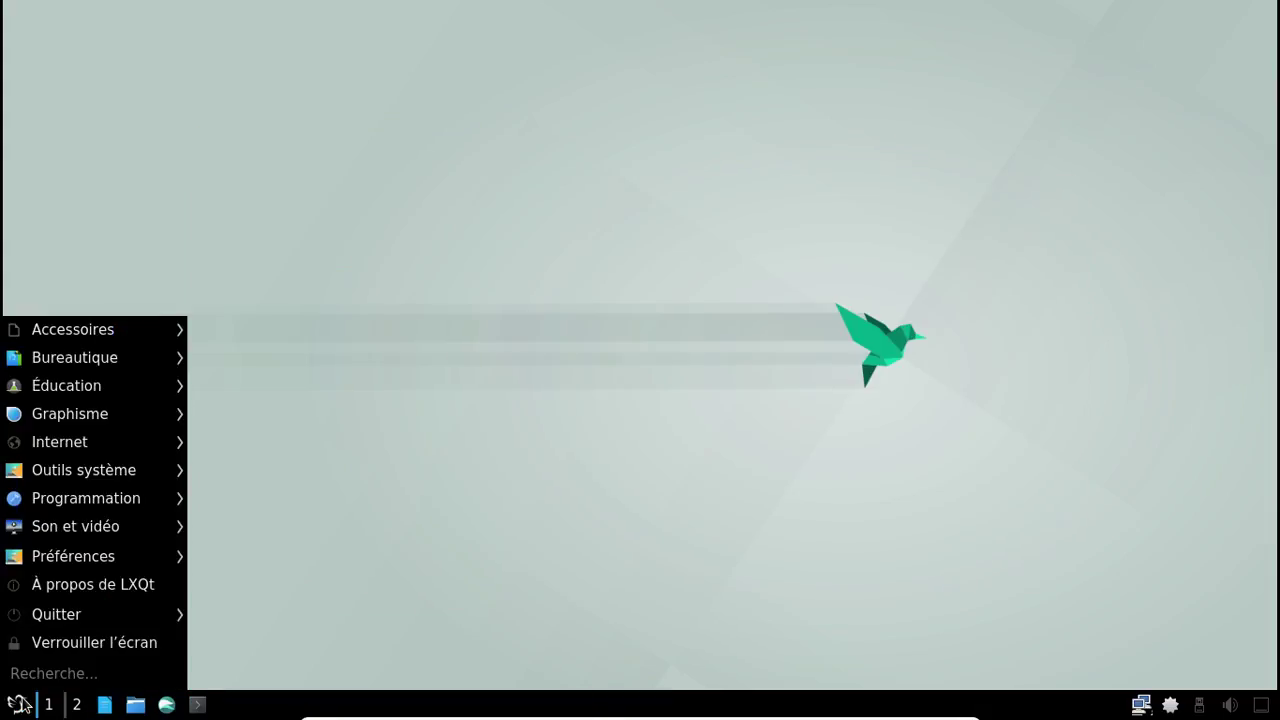
left_click(20, 705)
right_click(1172, 706)
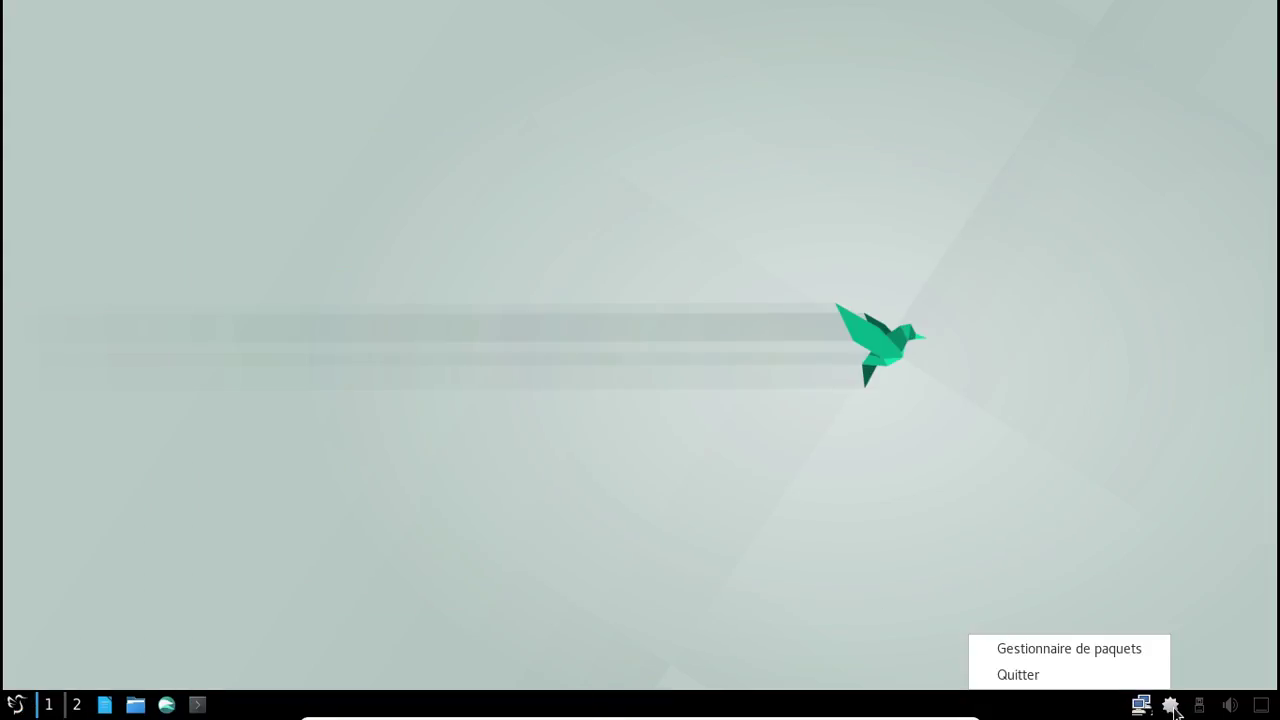
left_click(1137, 655)
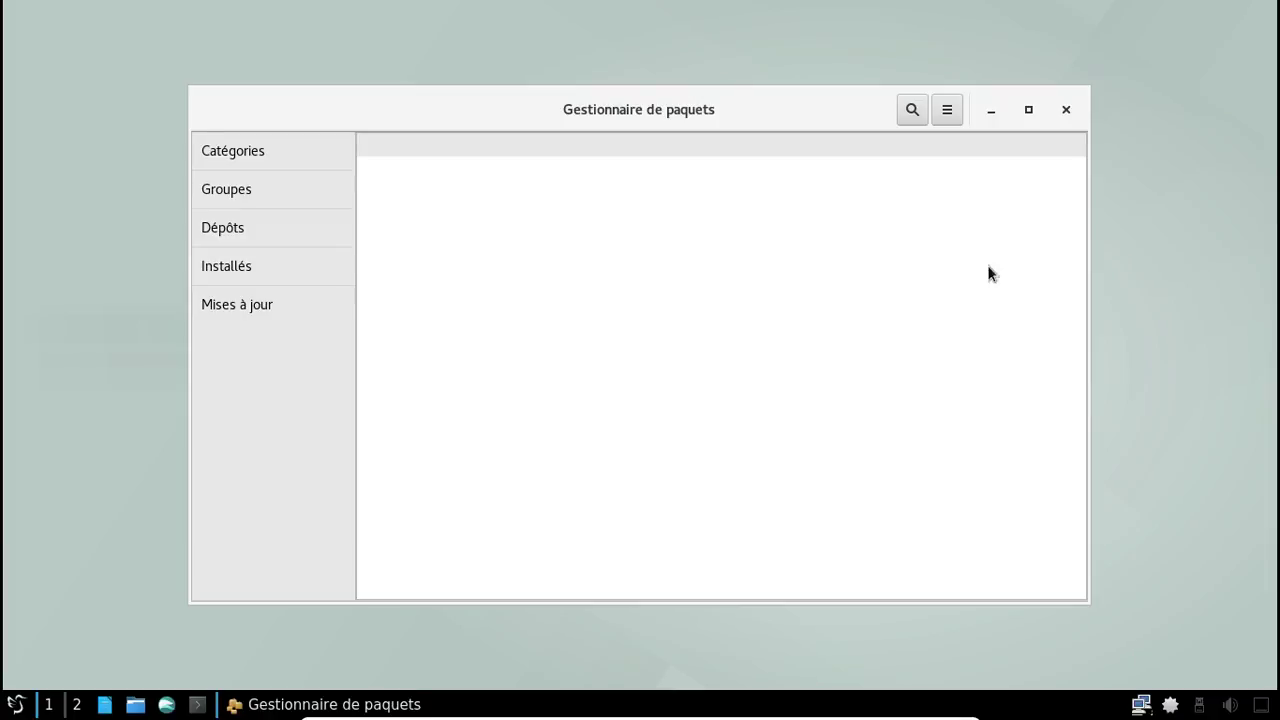
Step: Search the packages for "lxqt-", select the lxqt-build-tools entry and close the package manager
left_click(899, 112)
type("lxq")
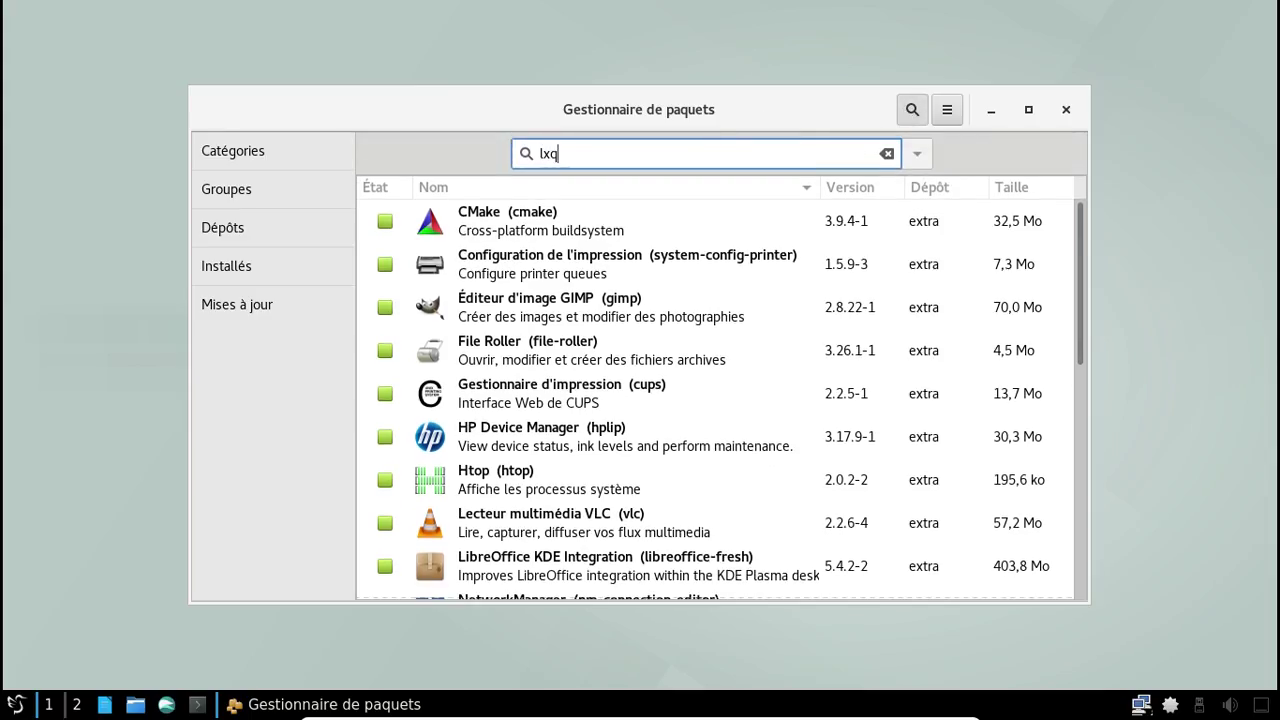
type("t-")
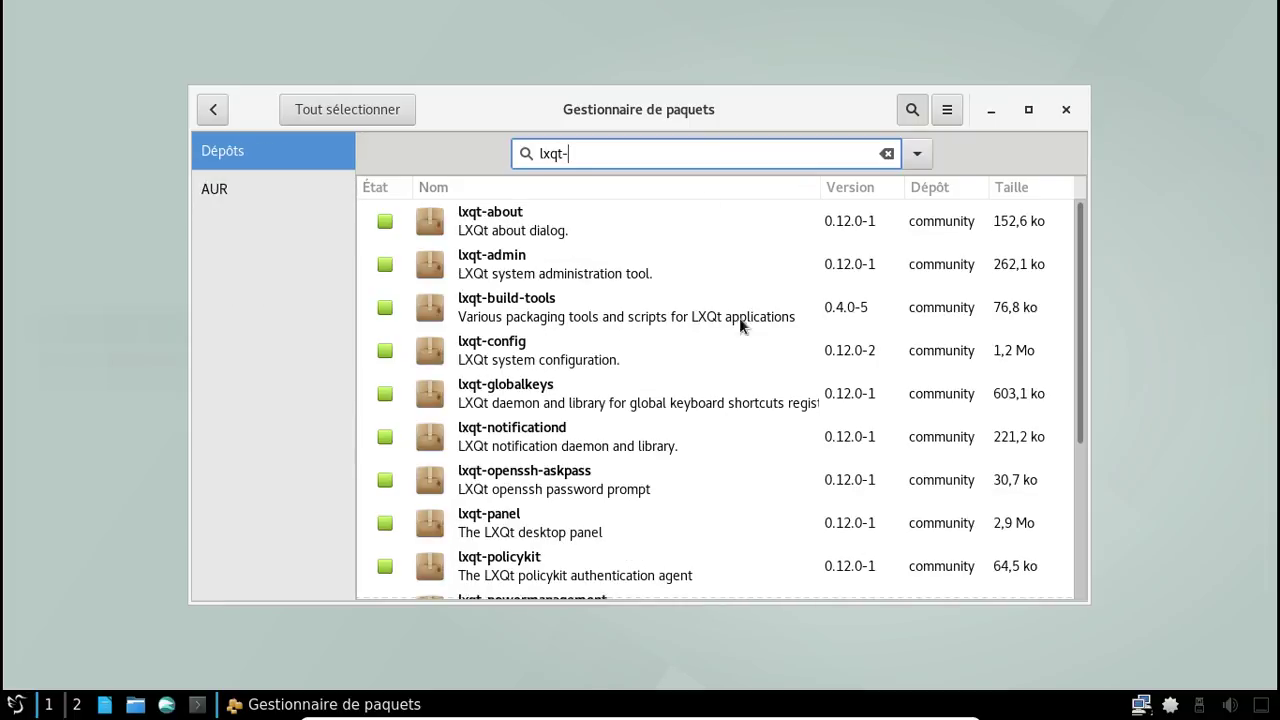
left_click(555, 301)
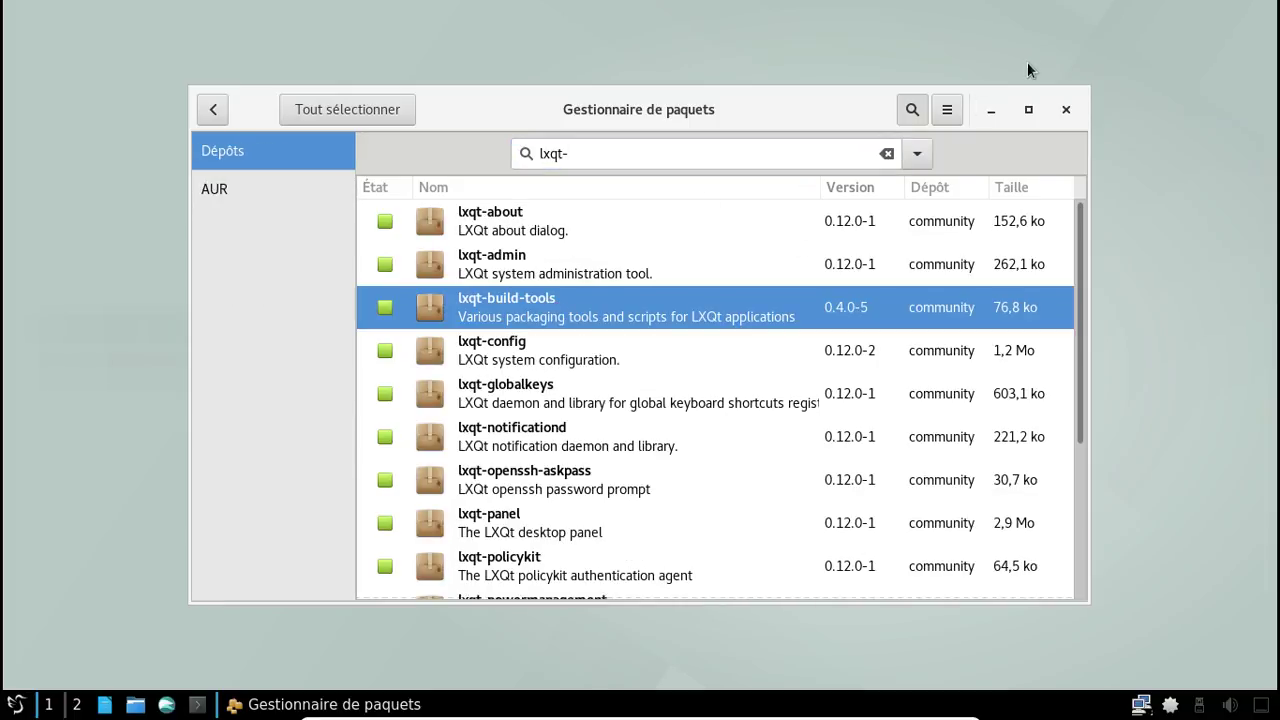
left_click(1065, 110)
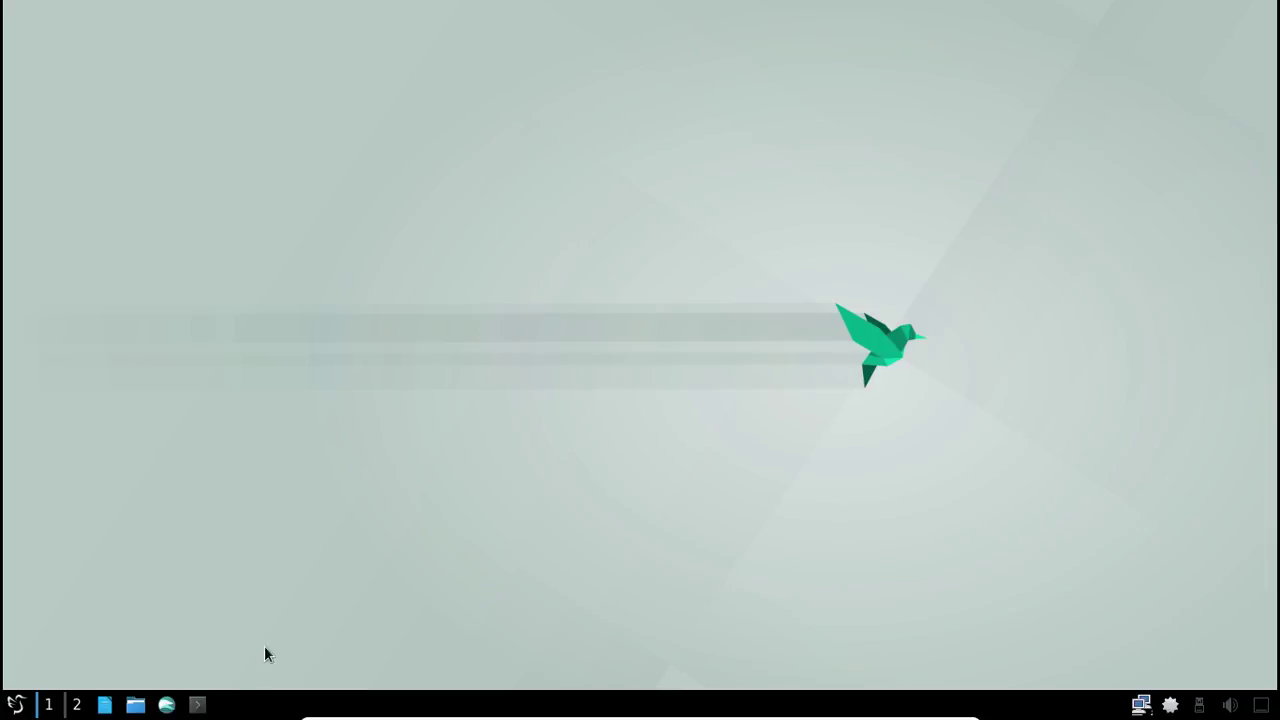
Step: Open a terminal and look through its About information and its file, action and edit commands
left_click(197, 704)
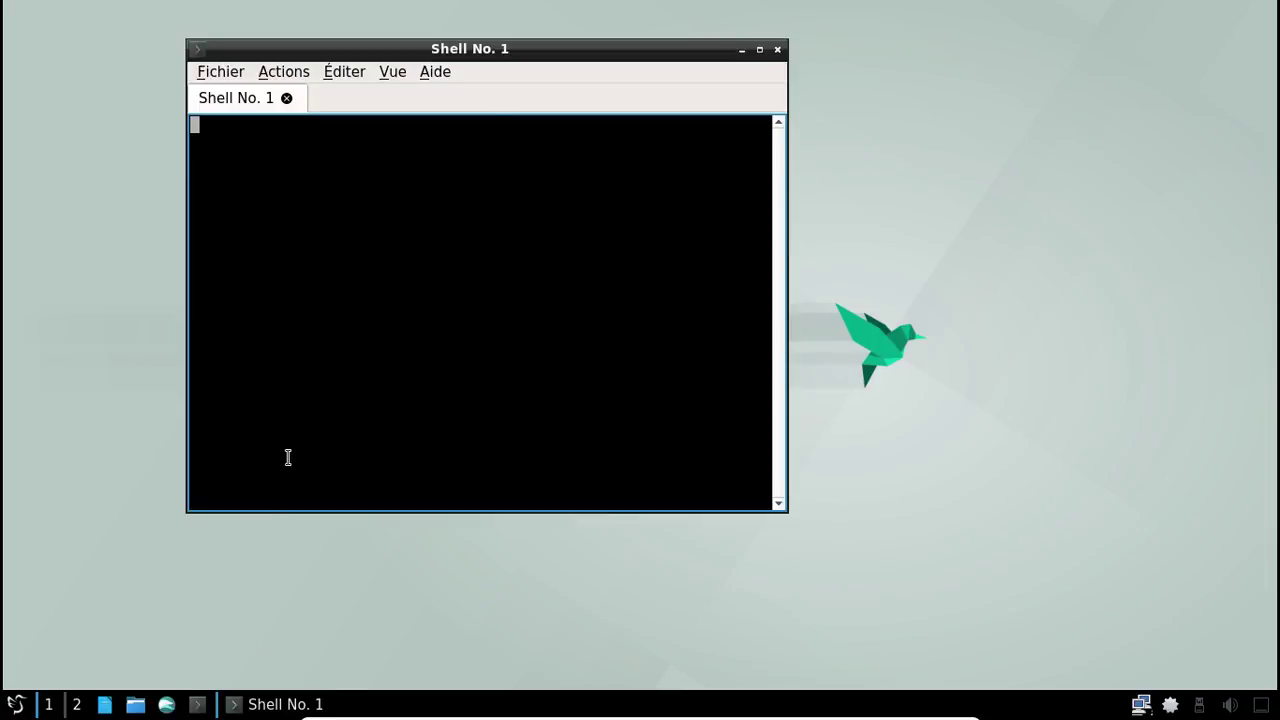
left_click(442, 73)
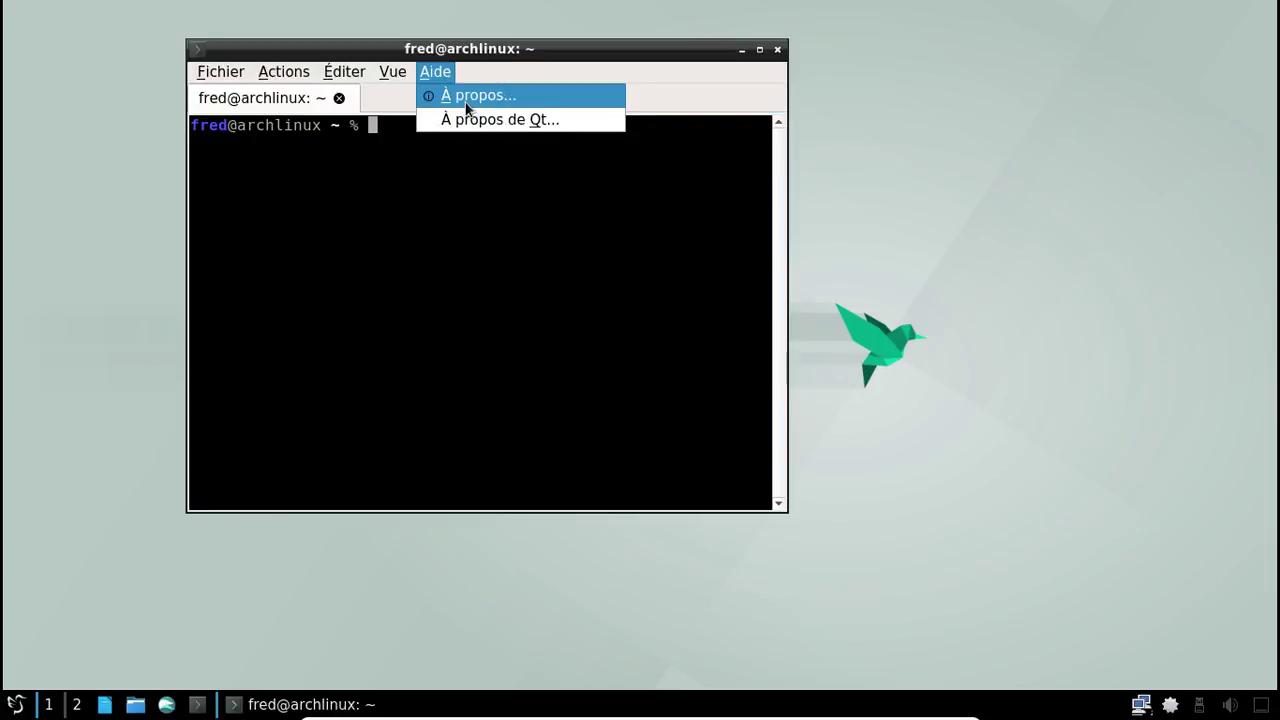
left_click(468, 98)
left_click(637, 302)
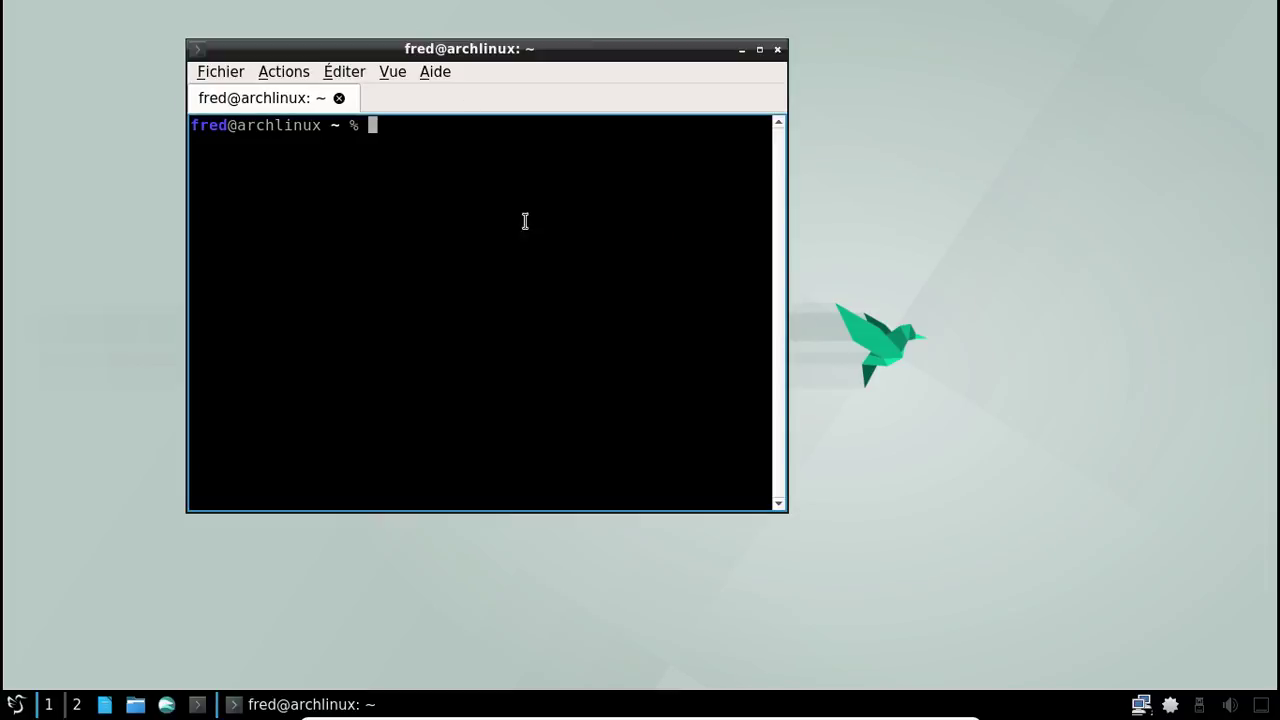
left_click(281, 75)
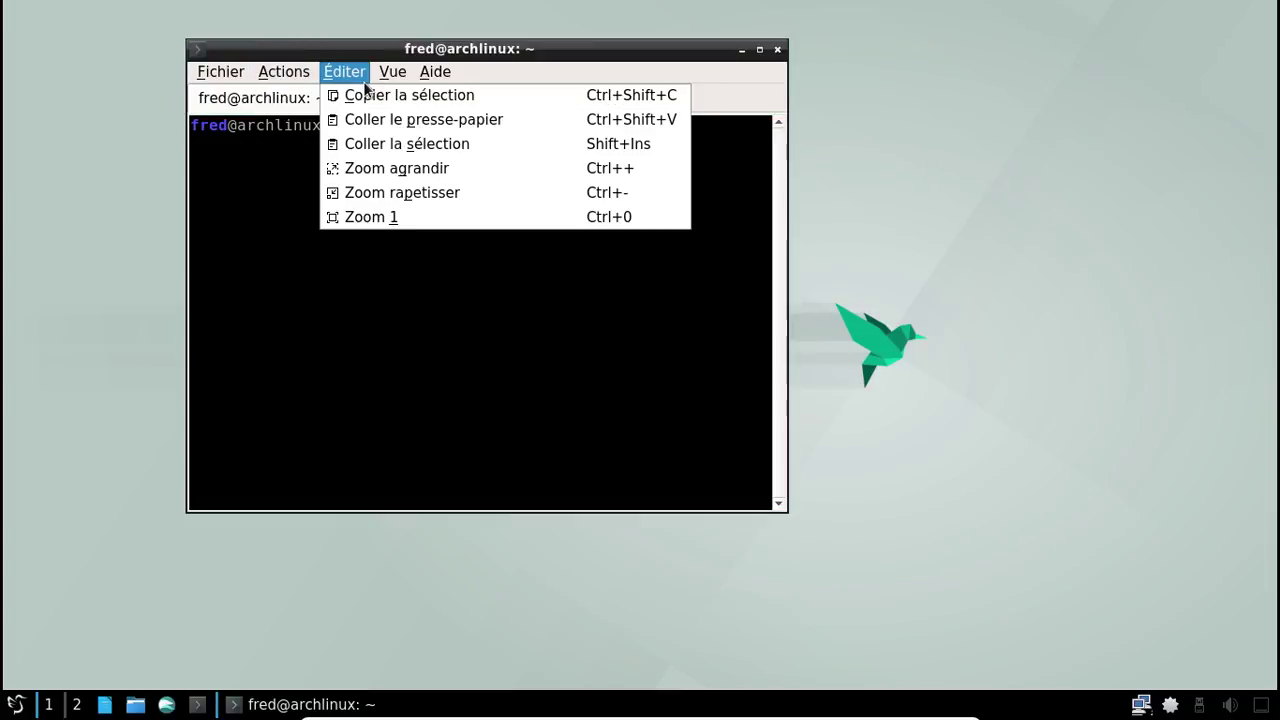
left_click(229, 75)
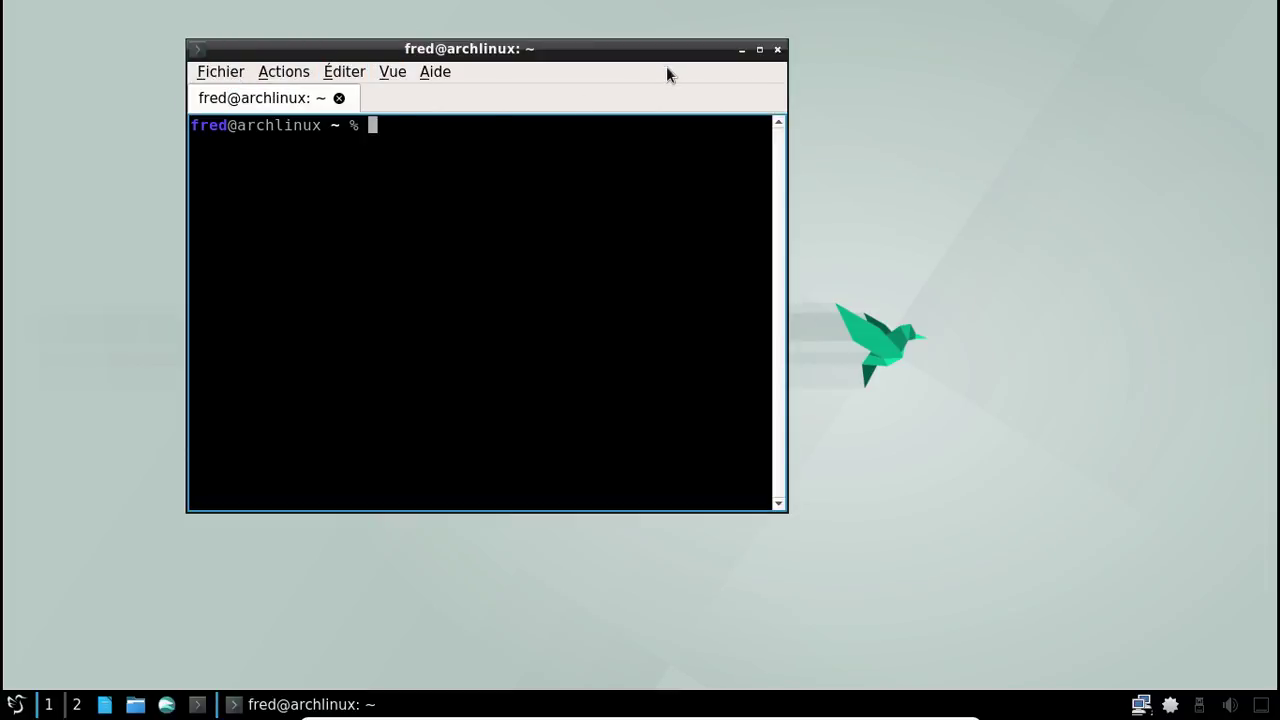
left_click_drag(604, 48, 664, 50)
Step: Browse to the qterminal folder in the file manager and reveal the full name of the built qterminal-0.8.0-1-x86_64 package
left_click(130, 706)
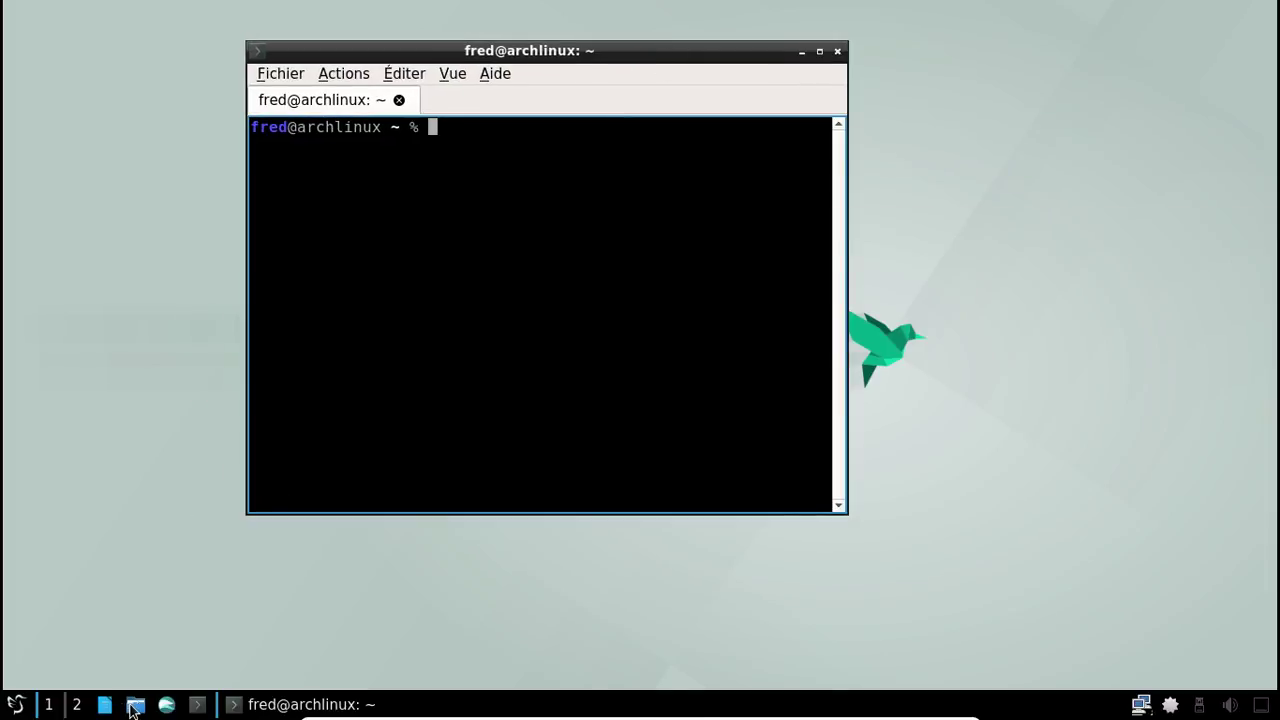
left_click_drag(1043, 229, 658, 130)
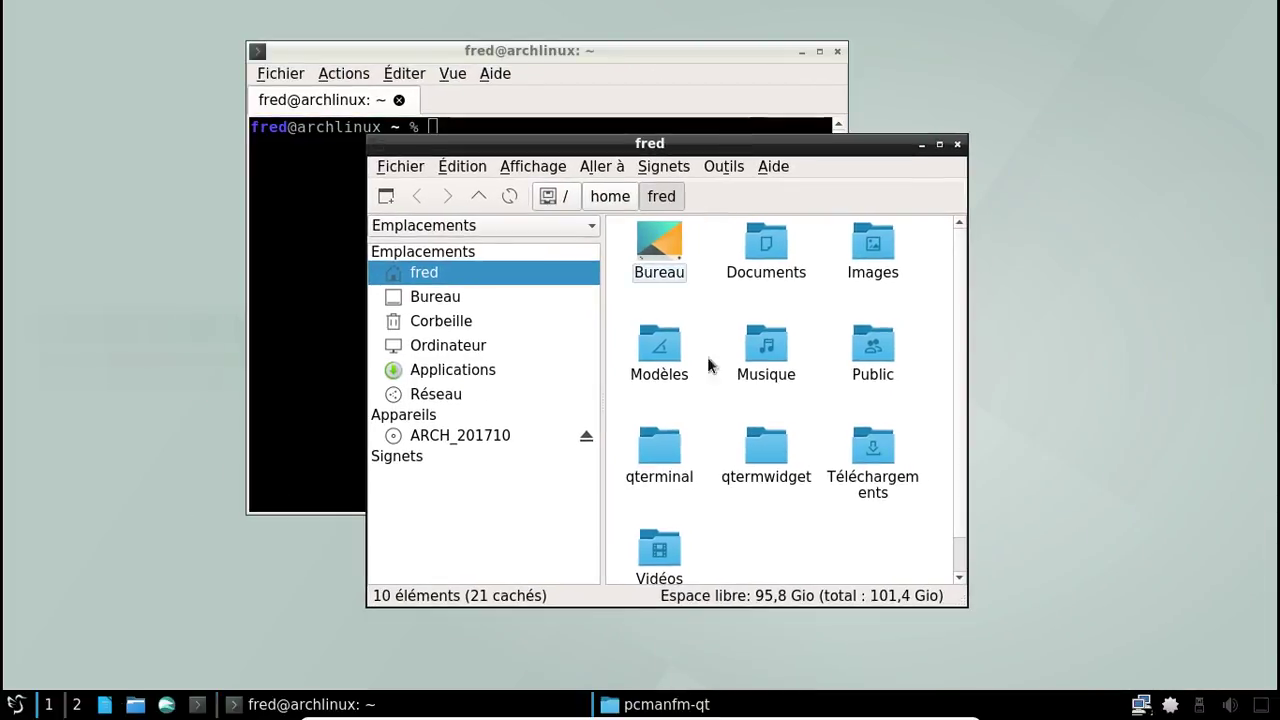
double_click(651, 464)
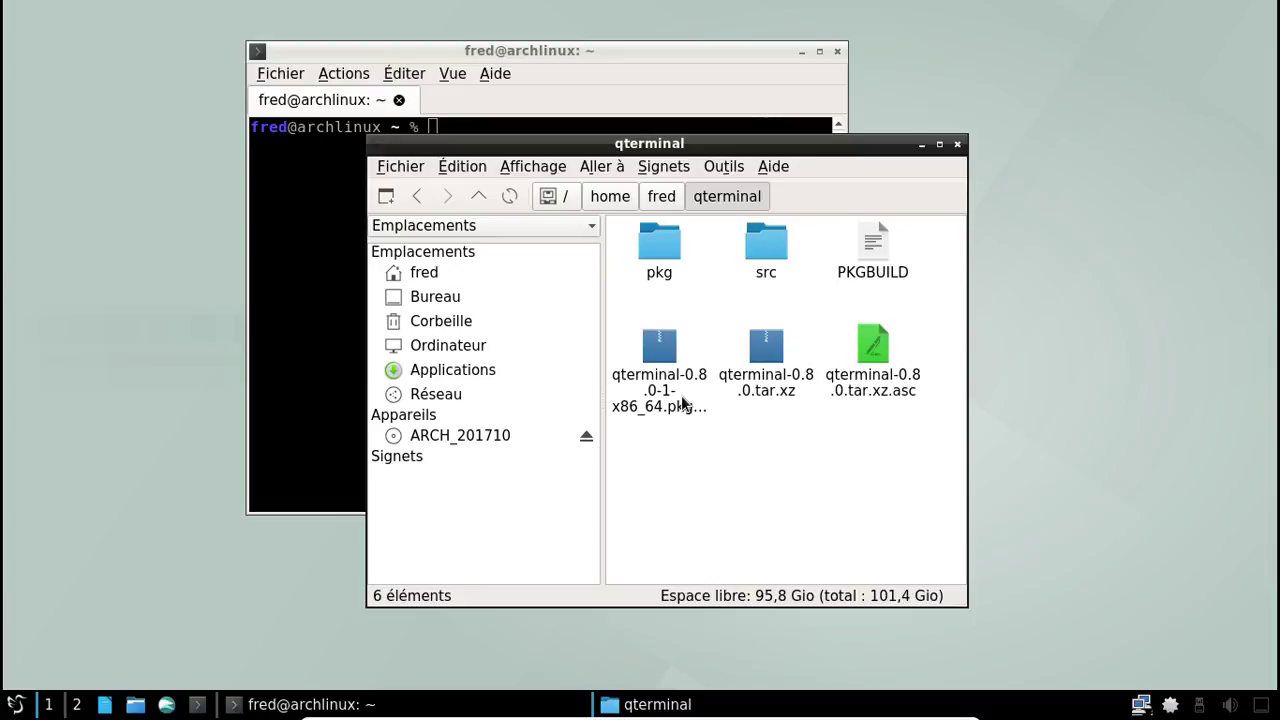
left_click(690, 398)
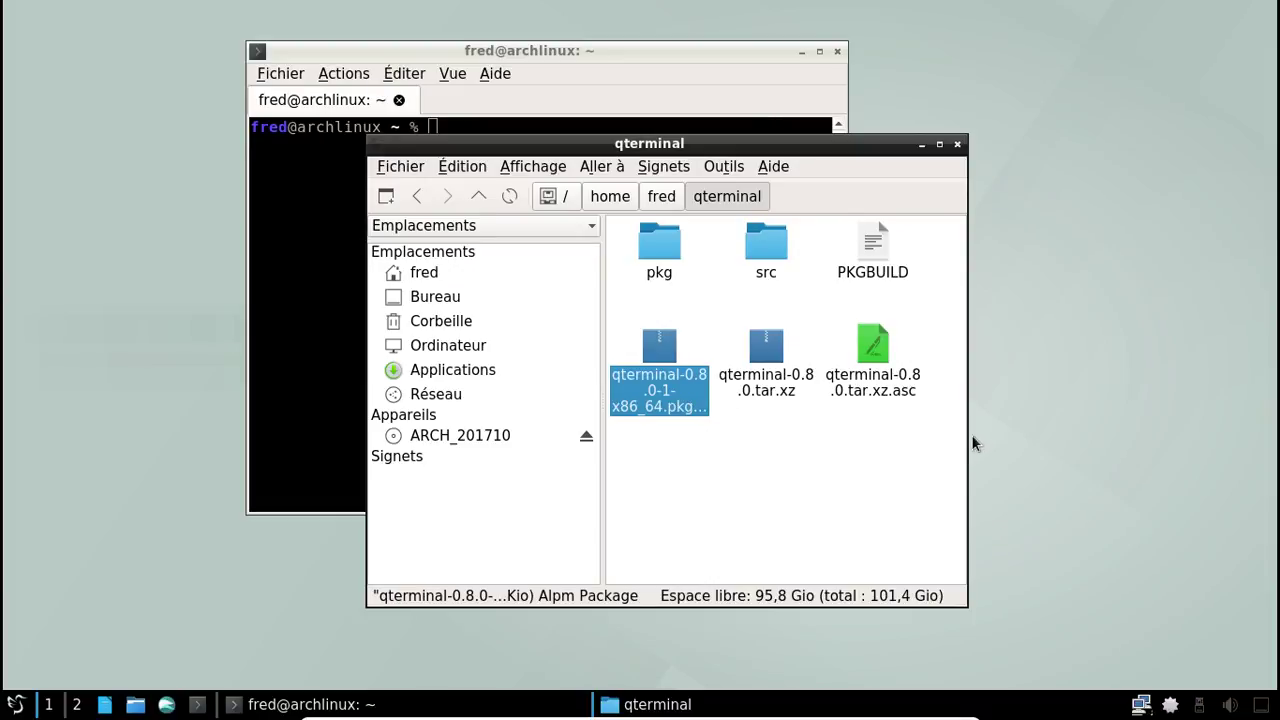
left_click_drag(962, 437, 1192, 417)
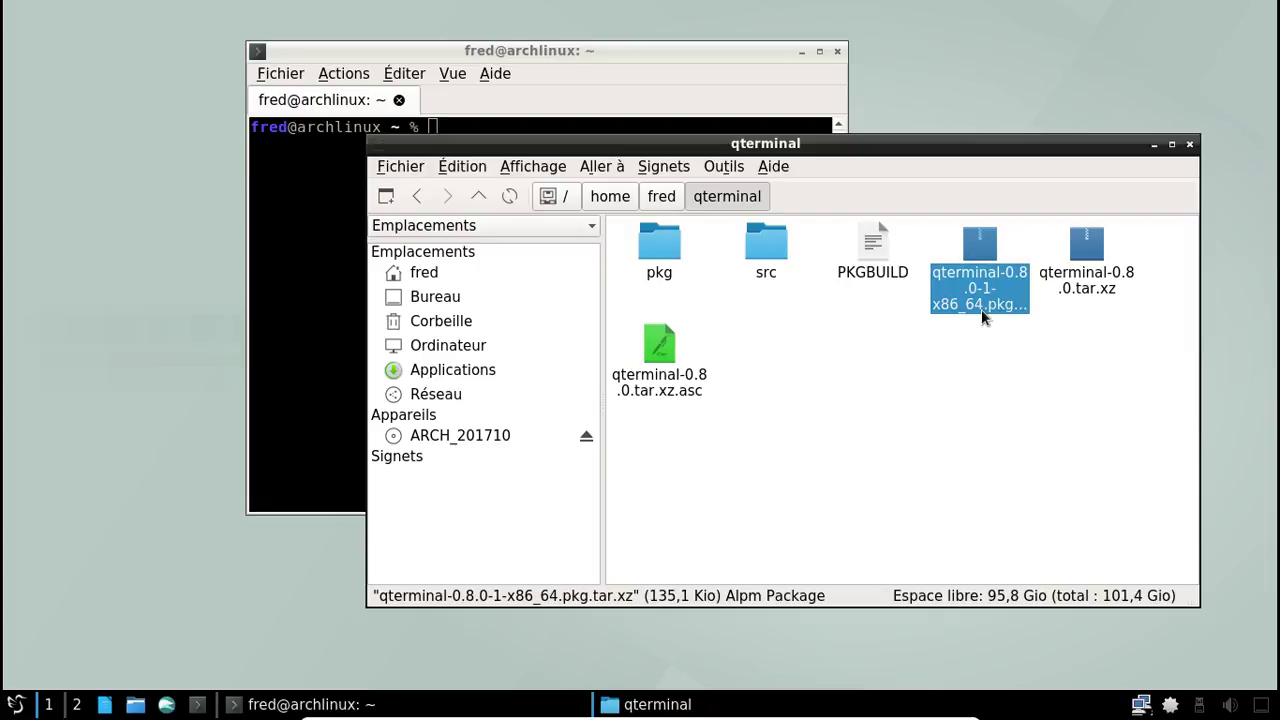
Step: Inspect the built qtermwidget-0.8.0-1-x86_64.pkg.tar.xz package in the qtermwidget folder, and close the file manager
left_click(676, 203)
double_click(884, 354)
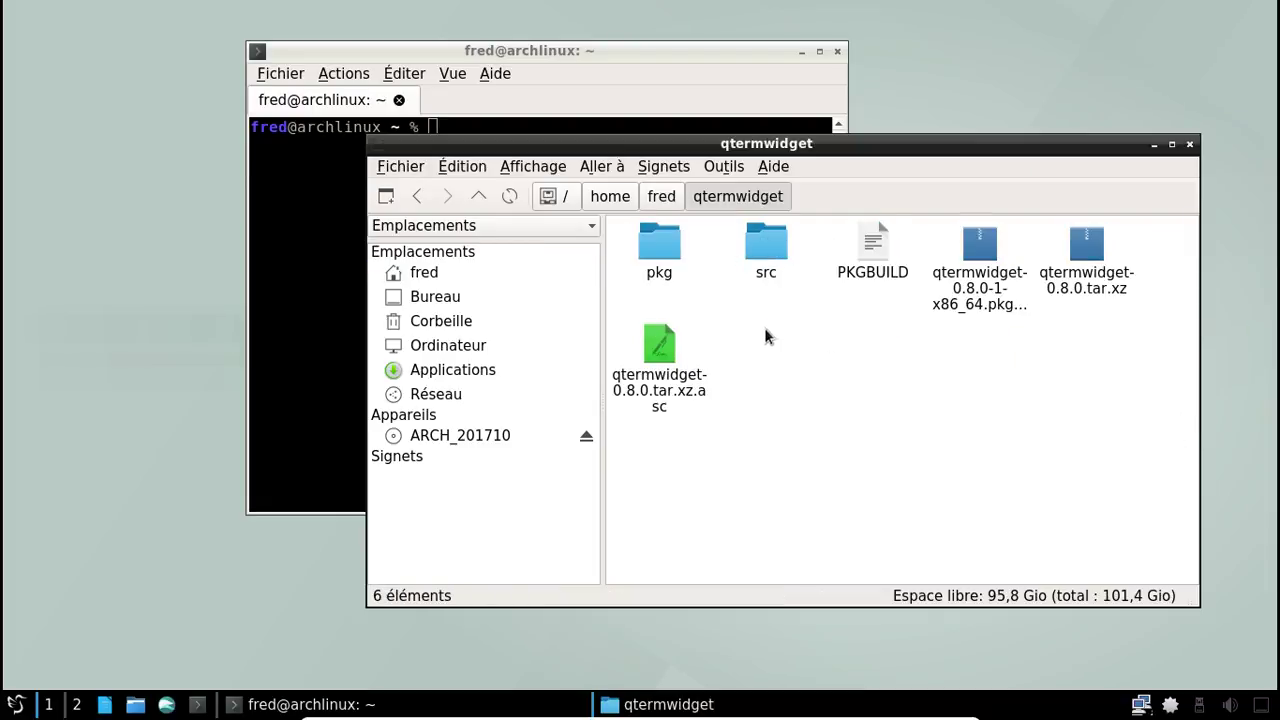
left_click(990, 298)
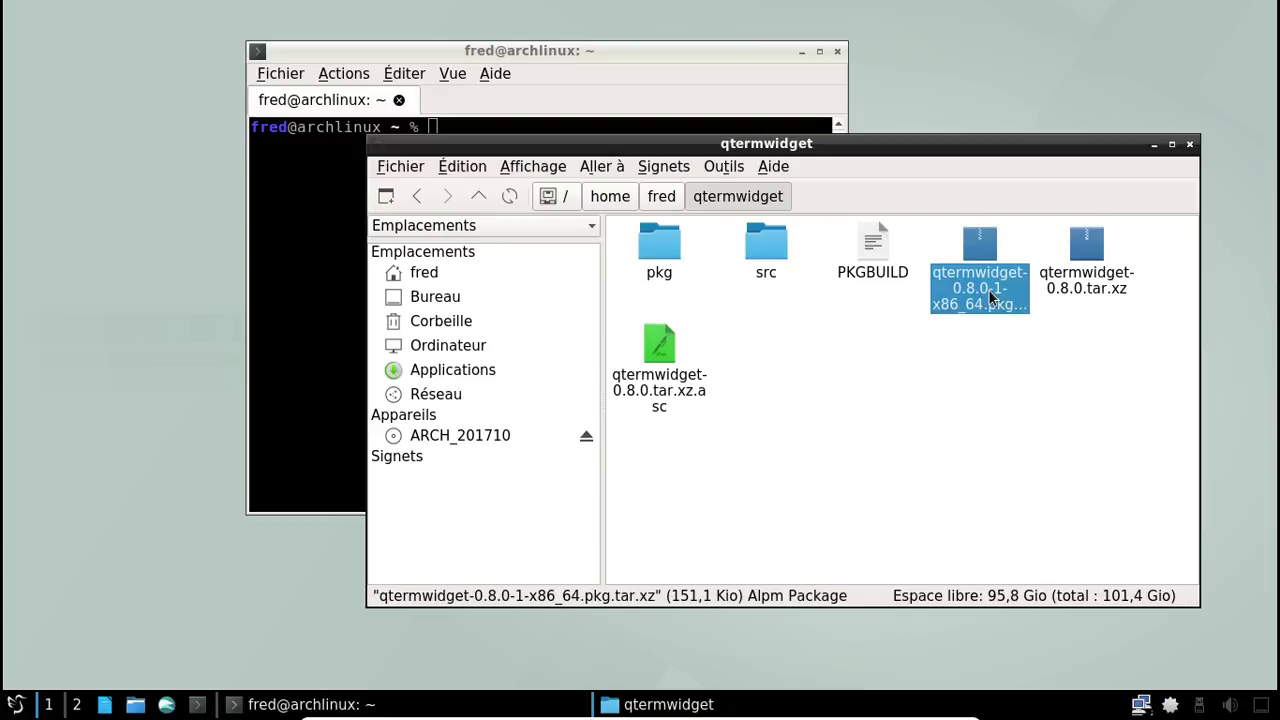
left_click(1027, 408)
left_click(1189, 144)
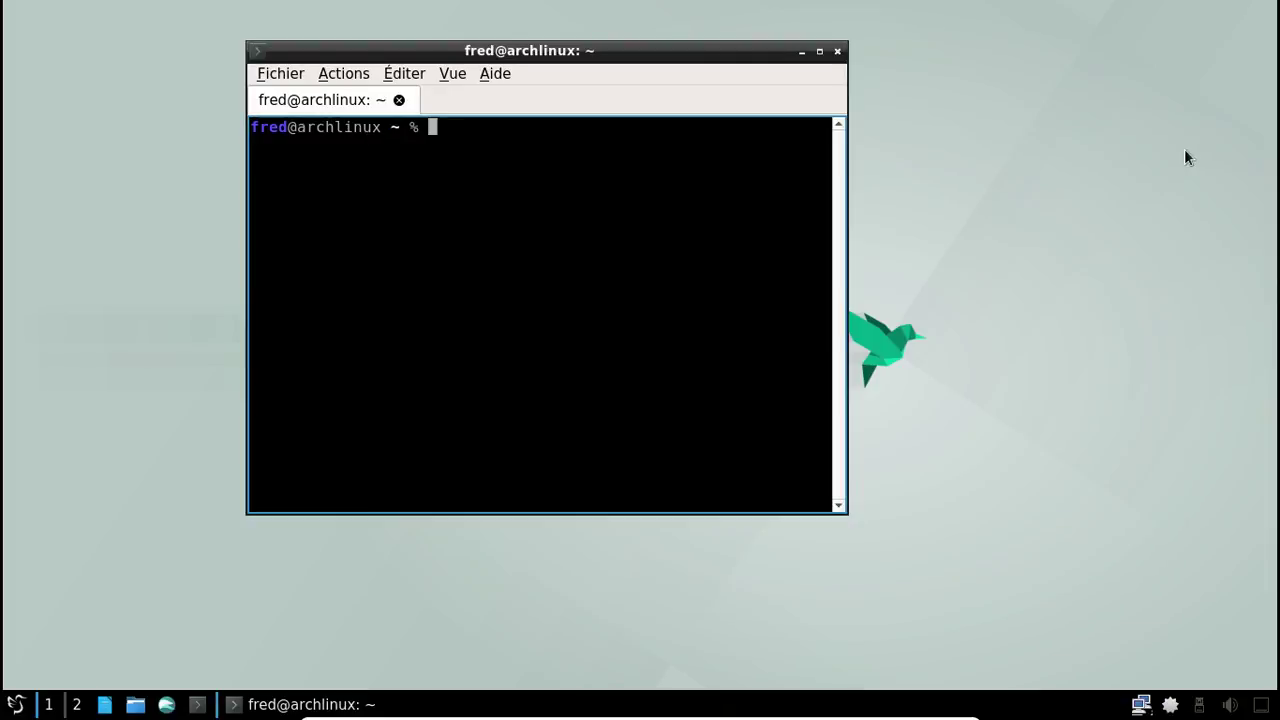
Step: Run screenfetch to show the system information, and close the terminal
type("scree")
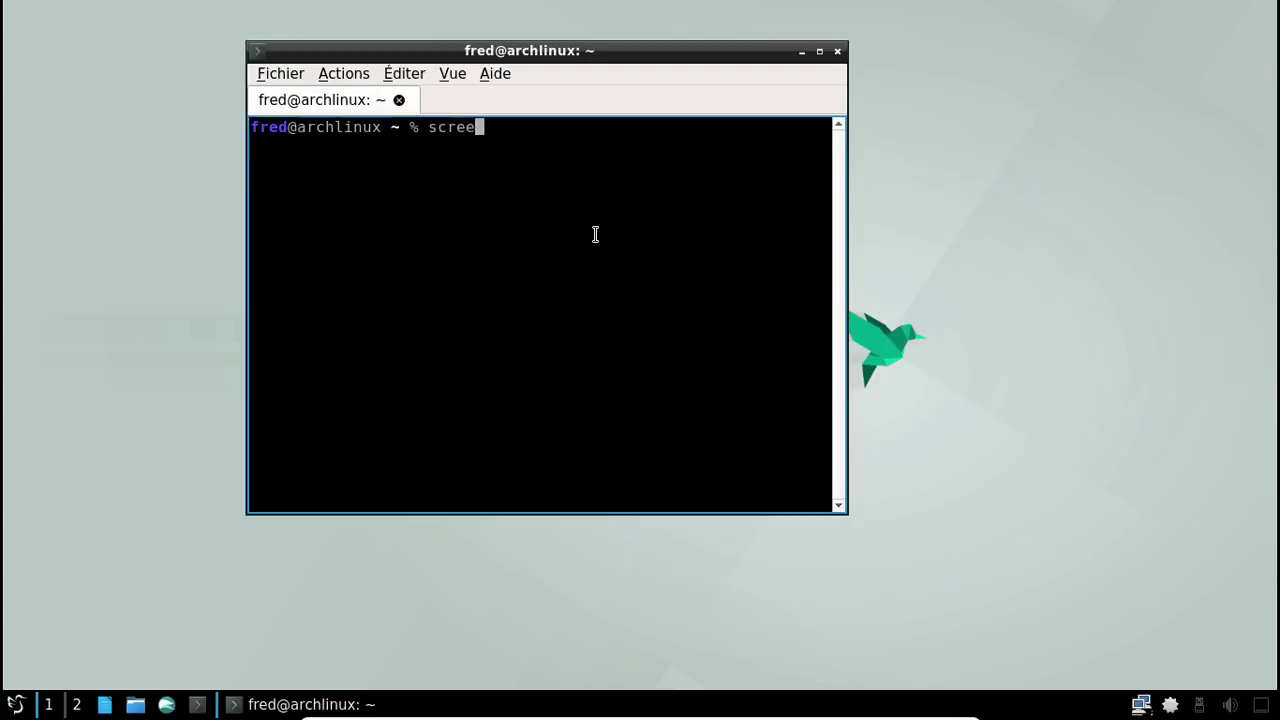
type("nf")
key("BackSpace")
type("nftech")
key("BackSpace")
key("BackSpace")
key("BackSpace")
key("BackSpace")
type("etch")
key("Return")
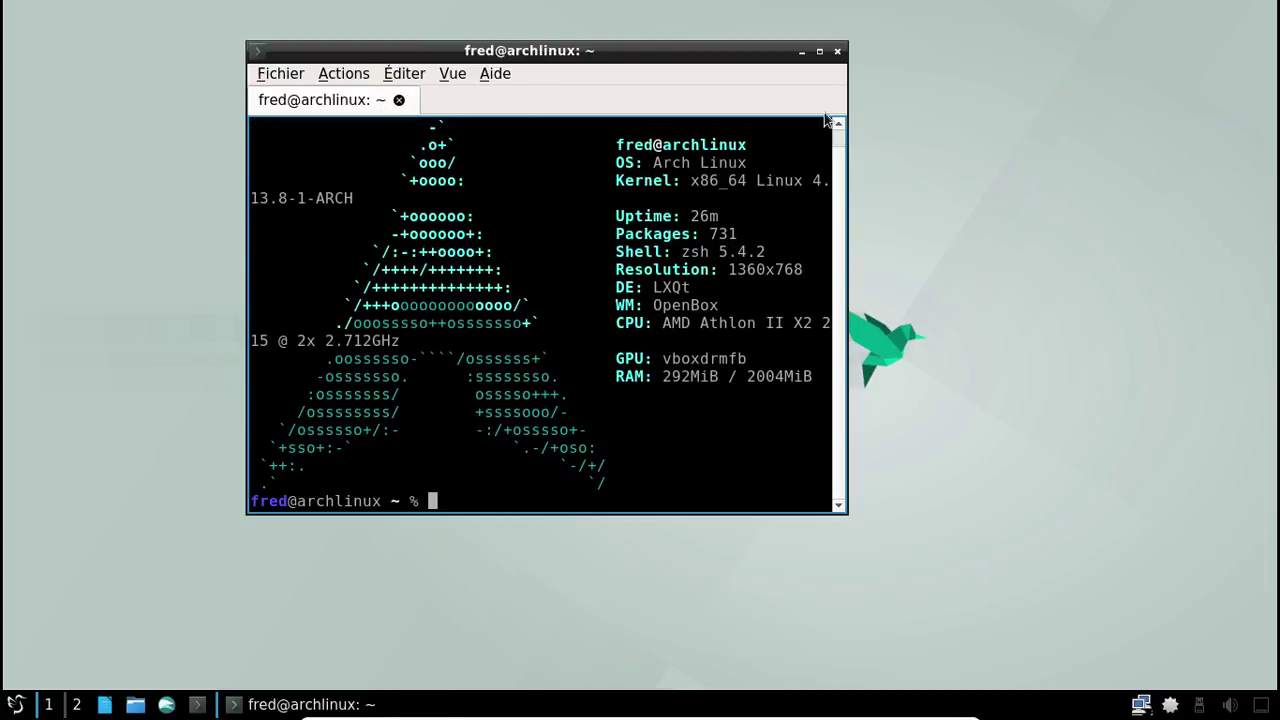
left_click(838, 51)
left_click(577, 293)
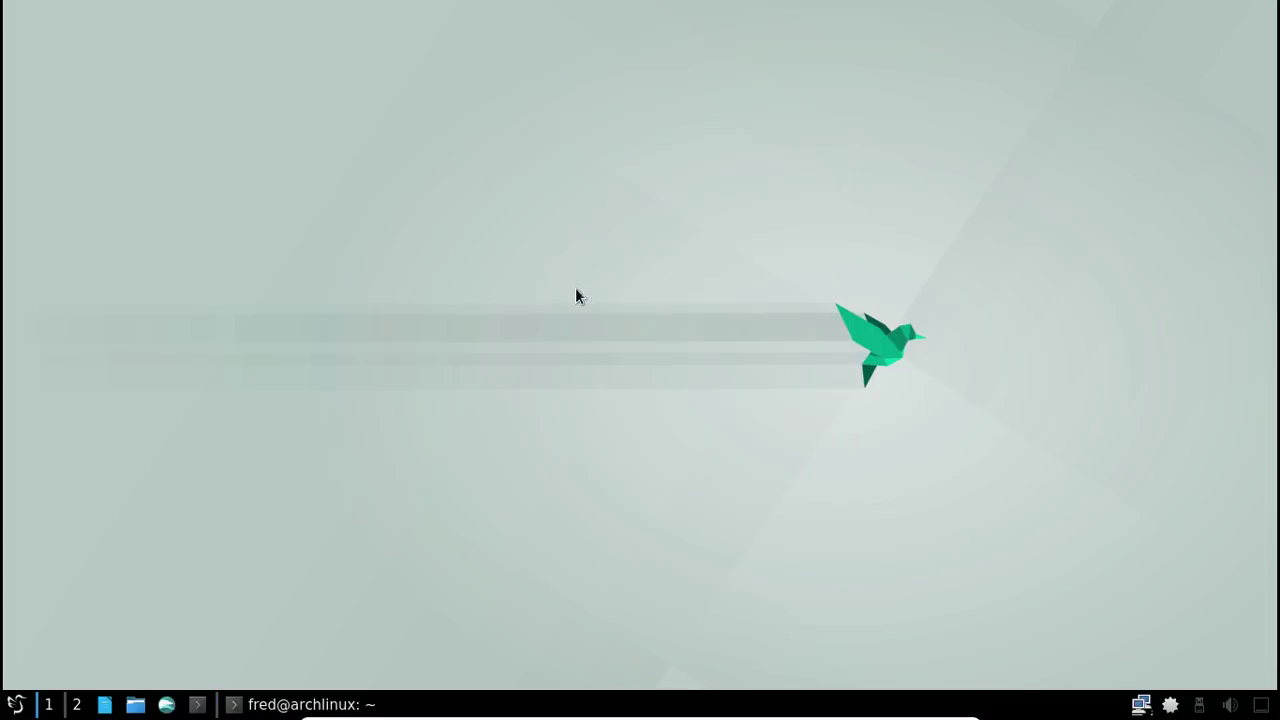
Step: Reopen the package manager, review the installed, orphan, foreign and explicitly installed packages, and close it
right_click(1168, 706)
left_click(1112, 650)
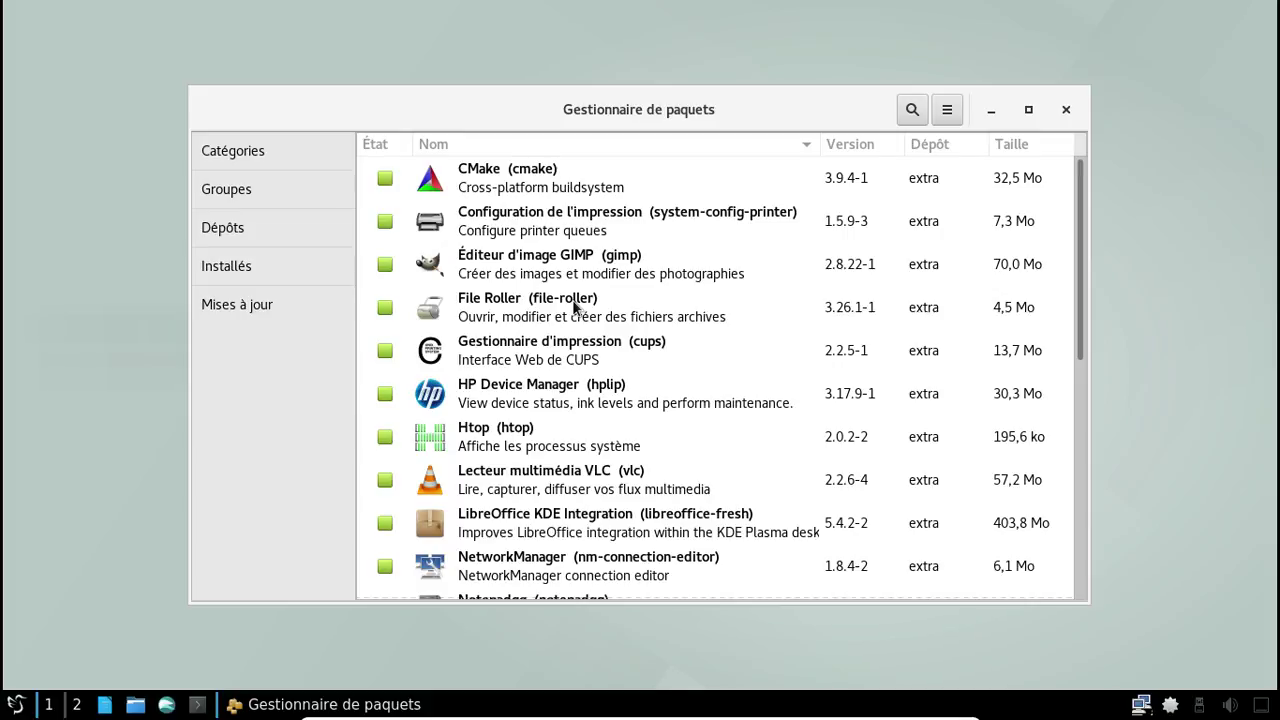
left_click(251, 269)
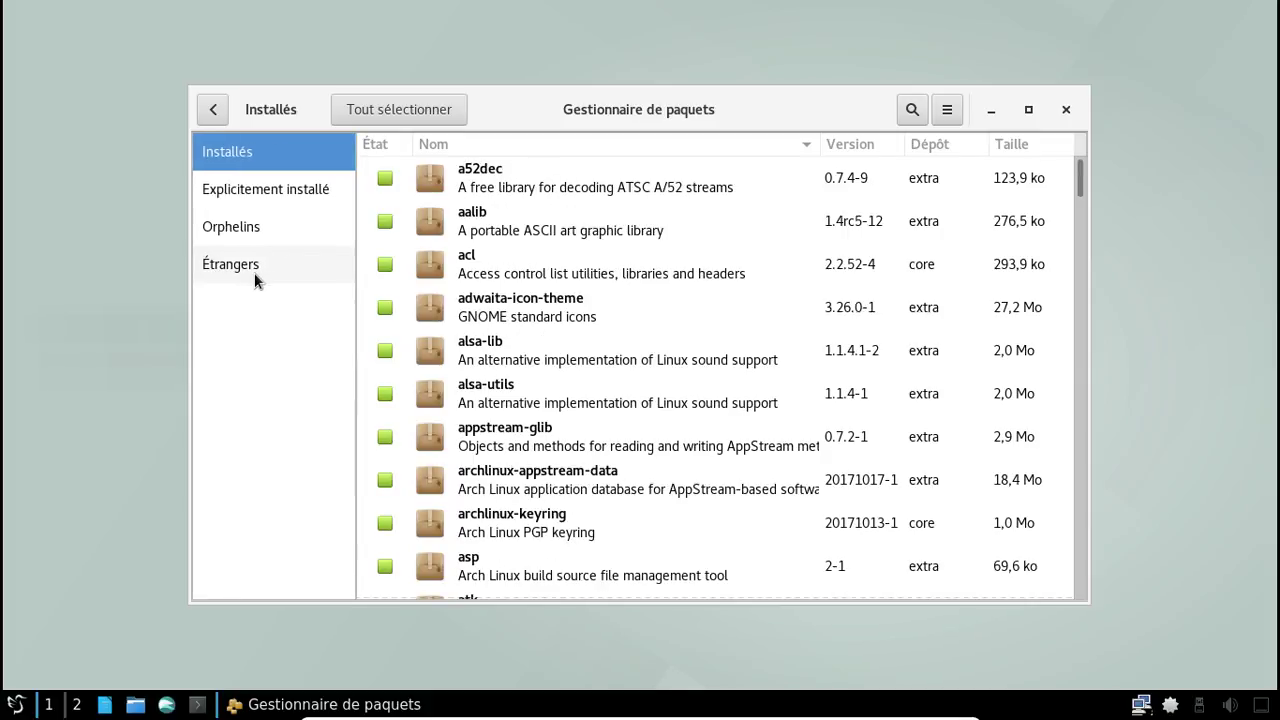
left_click(245, 229)
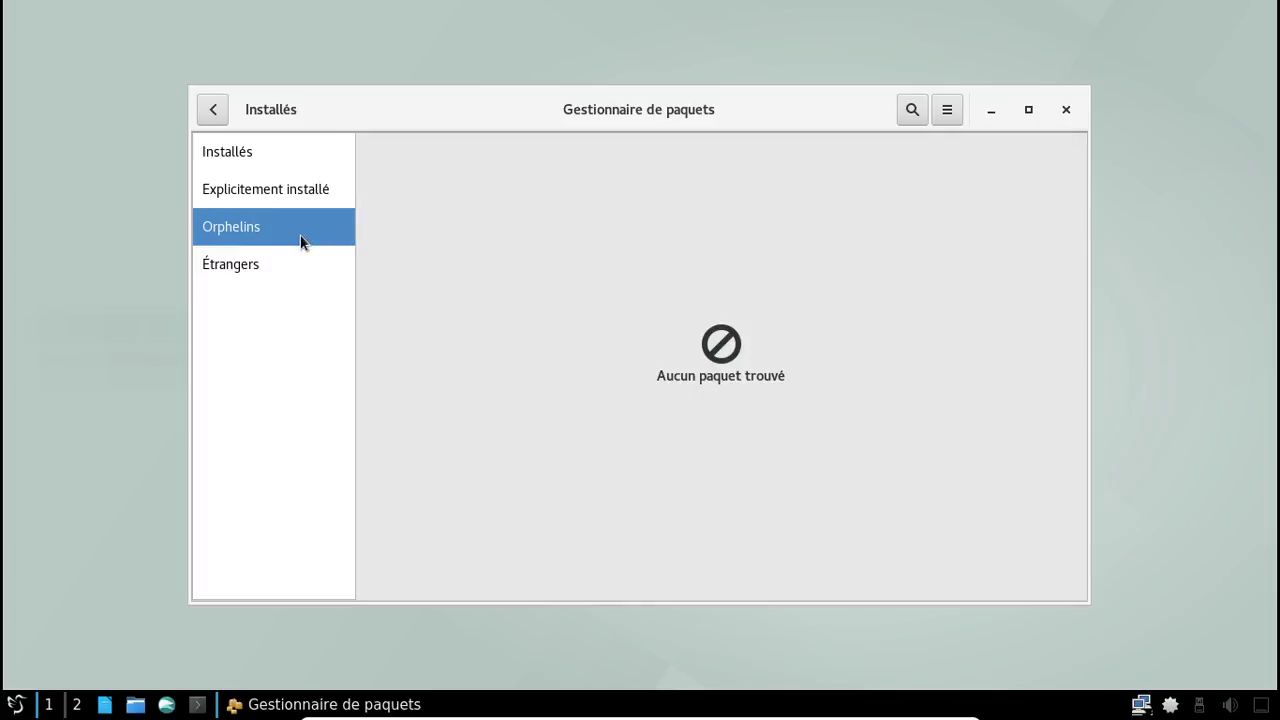
left_click(256, 263)
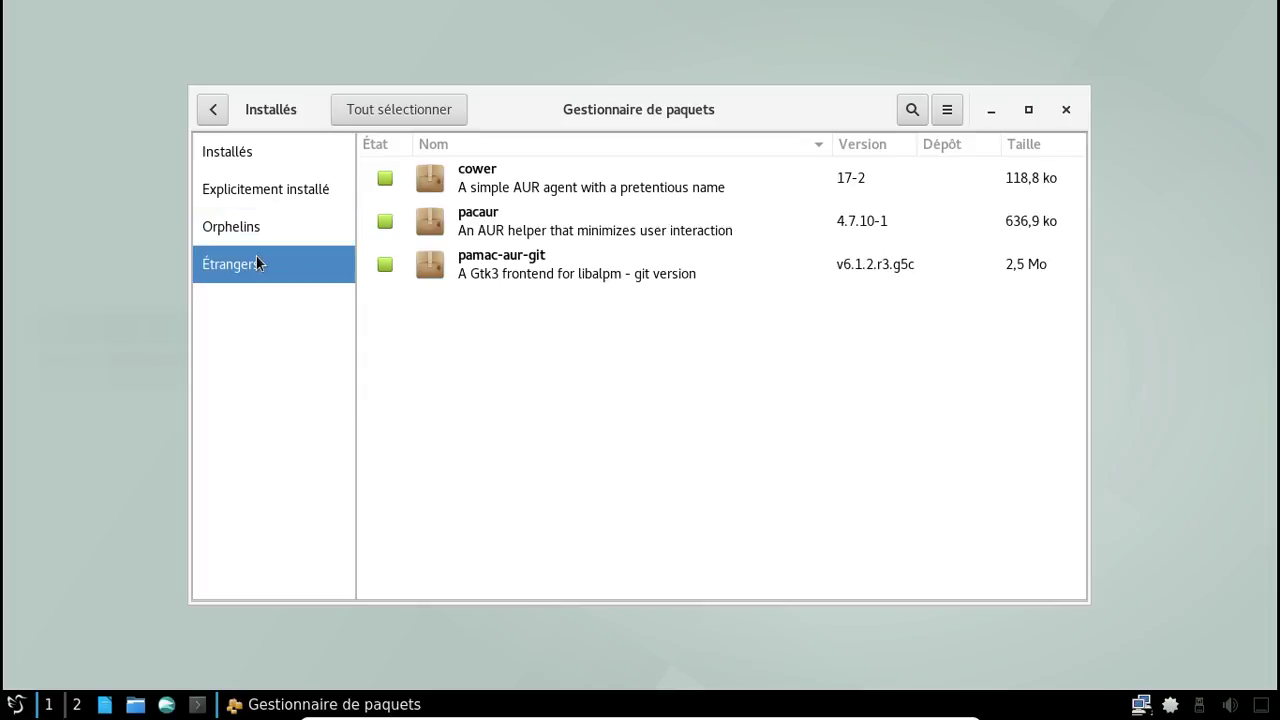
left_click(257, 190)
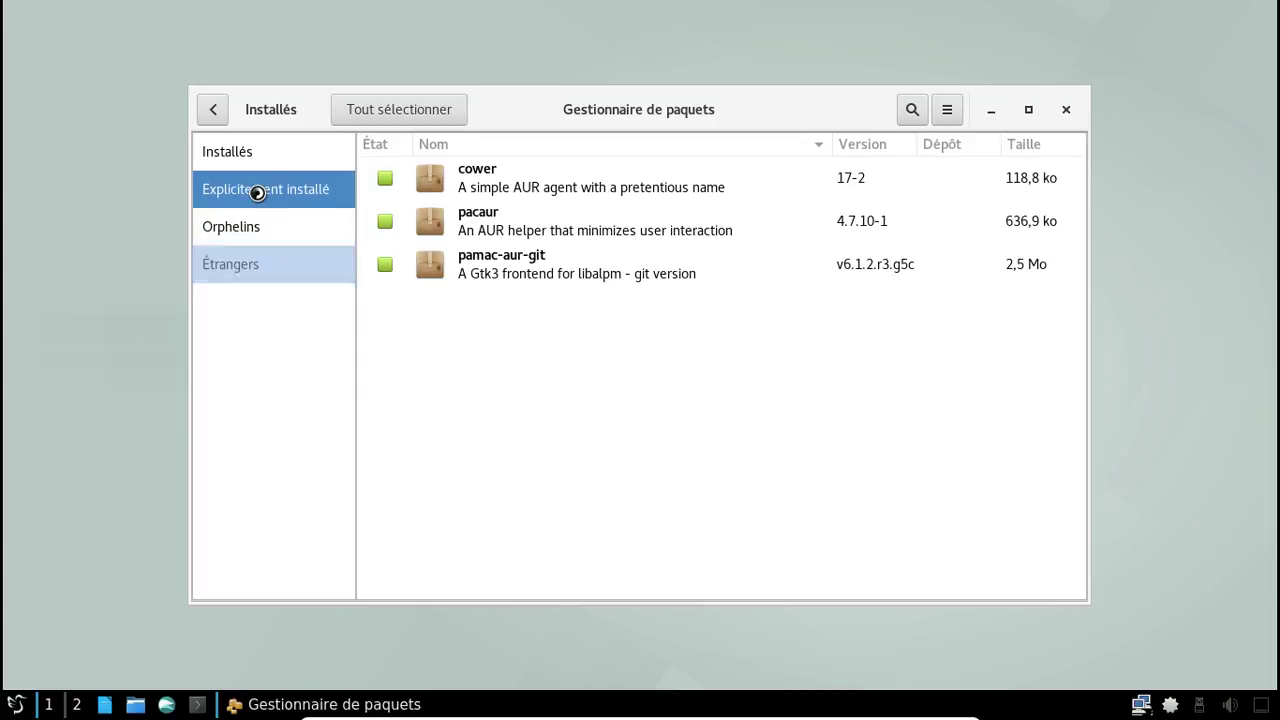
left_click(1065, 112)
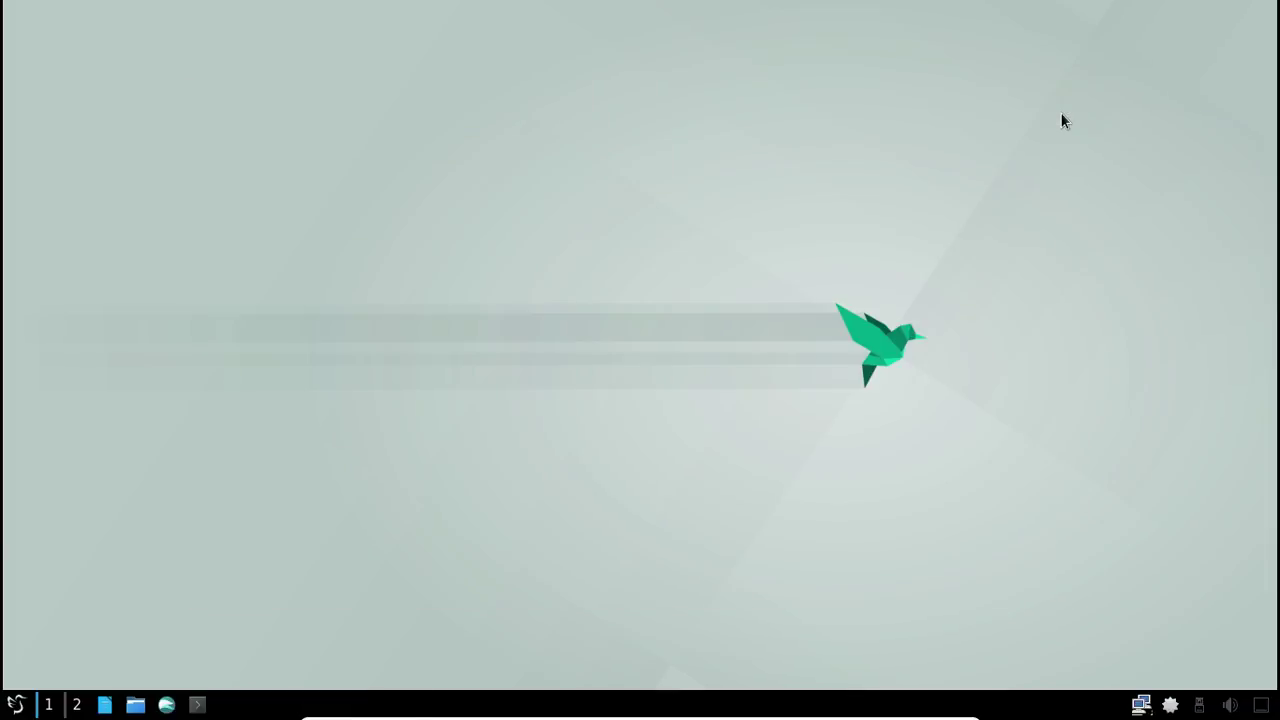
Step: Browse the application categories and launch QTerminal from the system tools
left_click(15, 704)
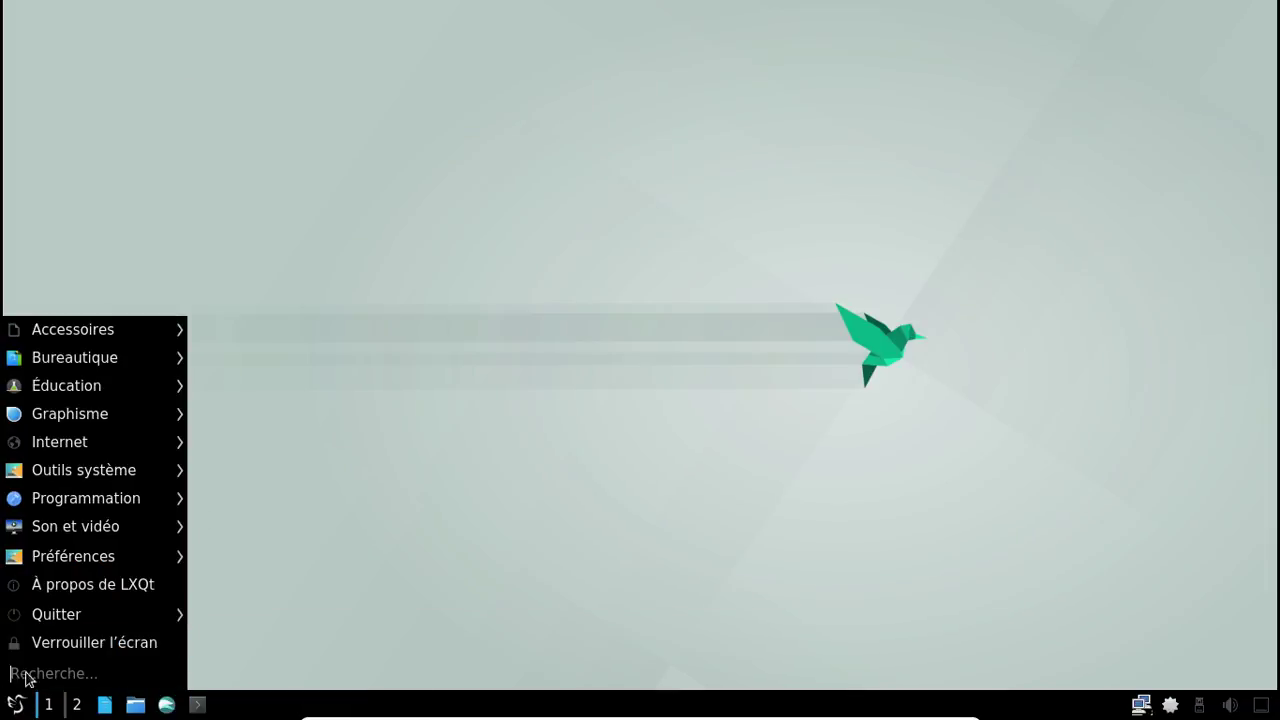
mouse_move(86, 342)
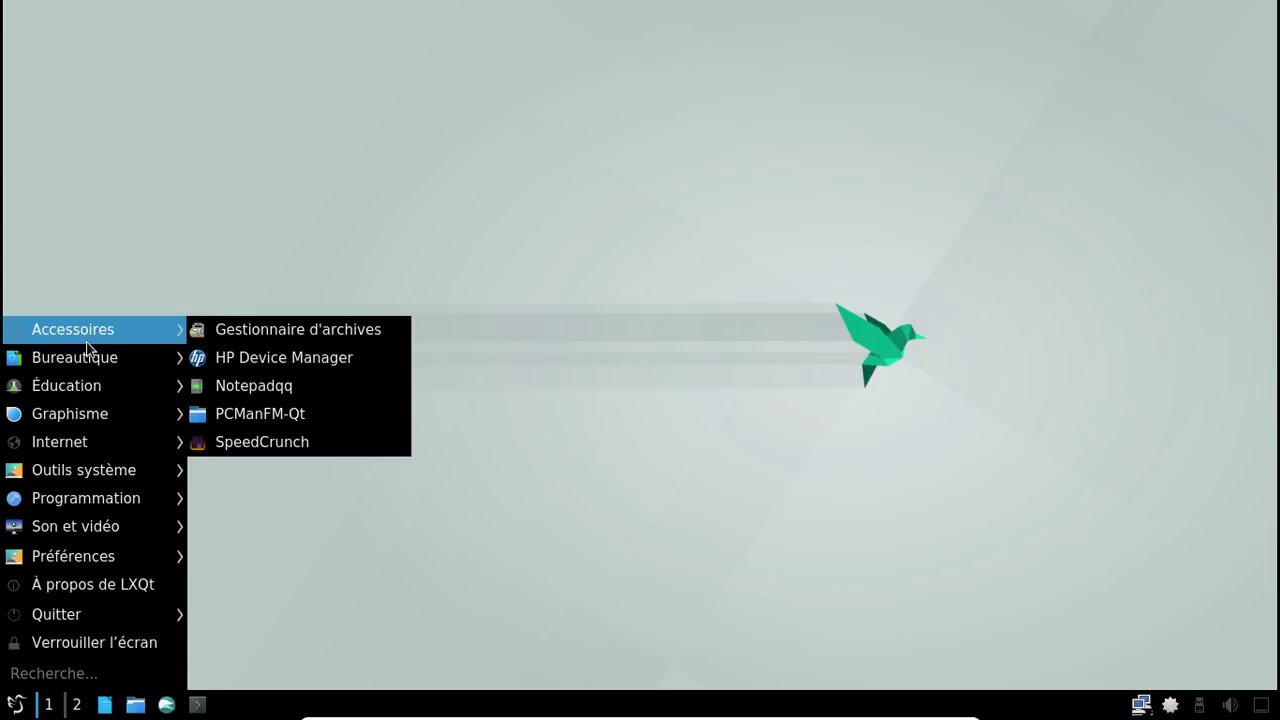
mouse_move(91, 400)
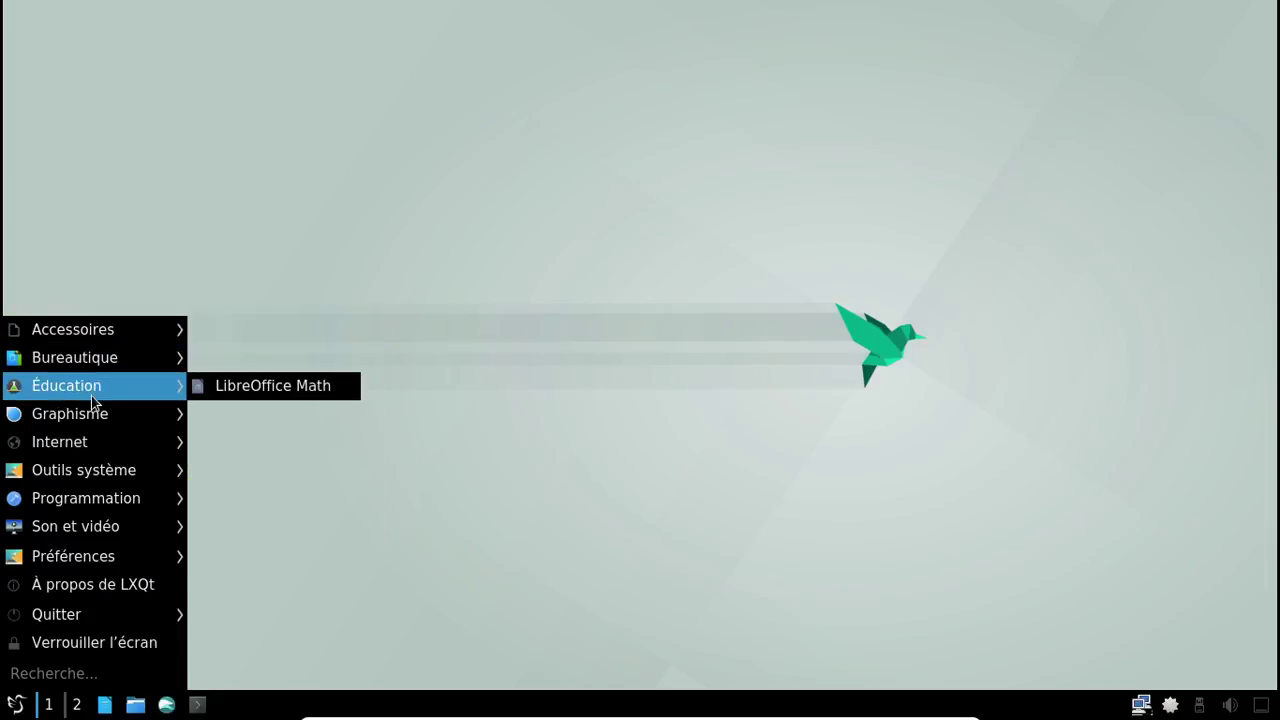
mouse_move(83, 367)
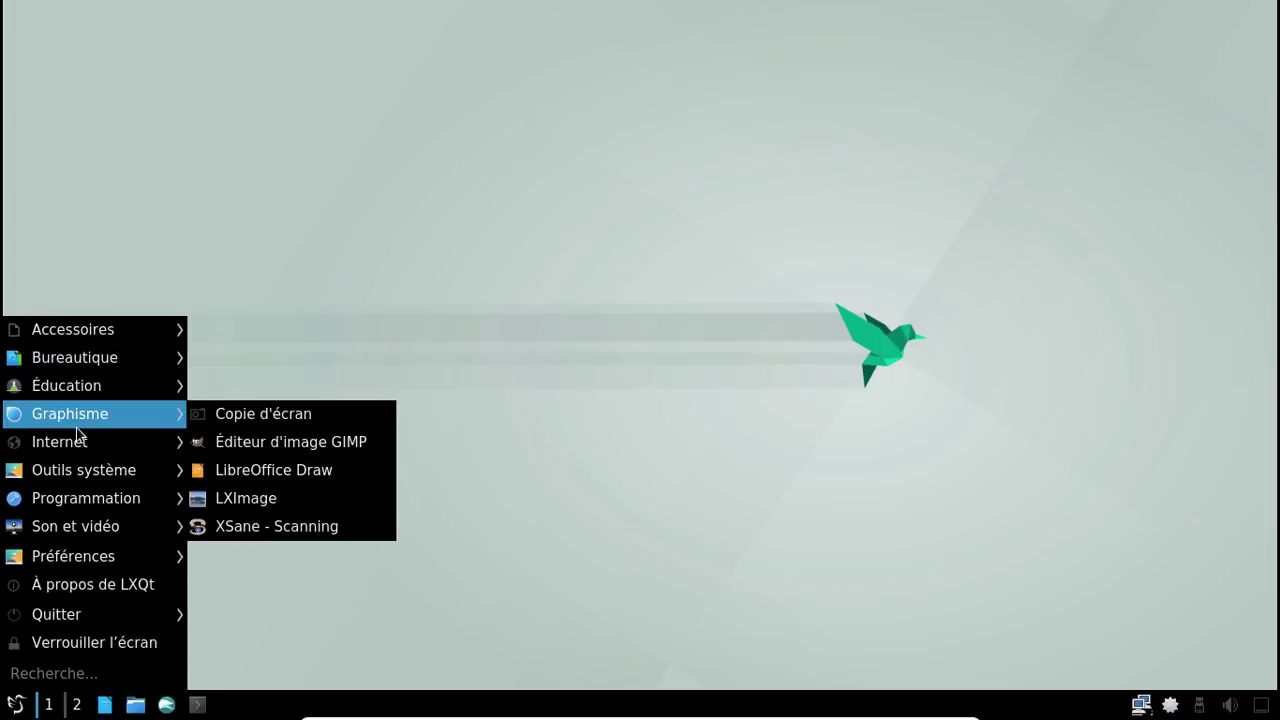
mouse_move(78, 450)
mouse_move(84, 472)
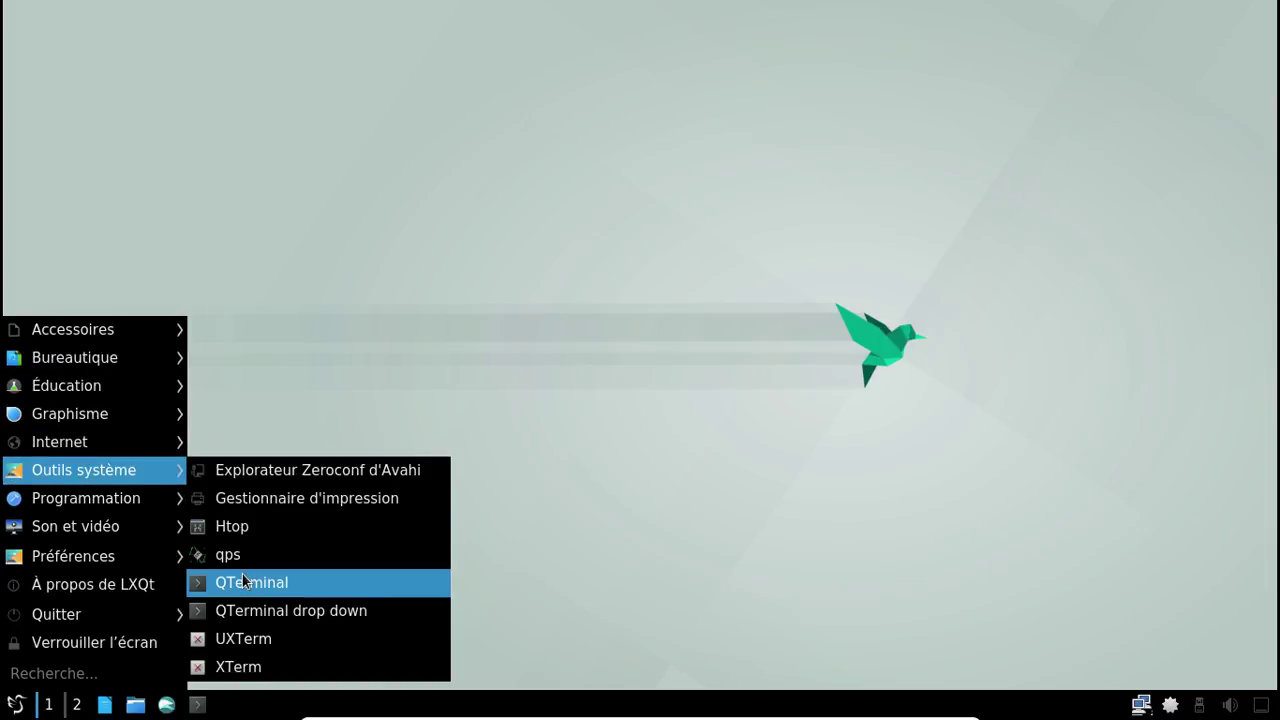
left_click(243, 582)
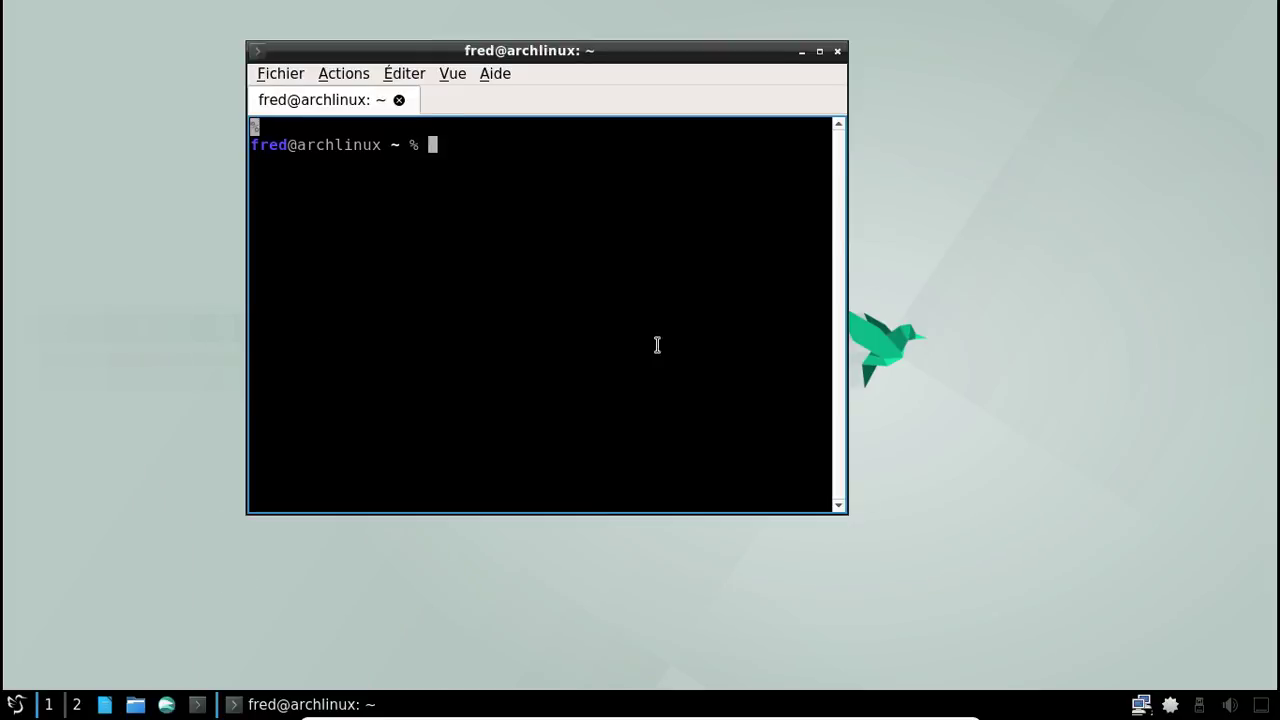
Step: Look through the terminal's commands and open the QTerminal preferences
left_click(352, 80)
mouse_move(397, 77)
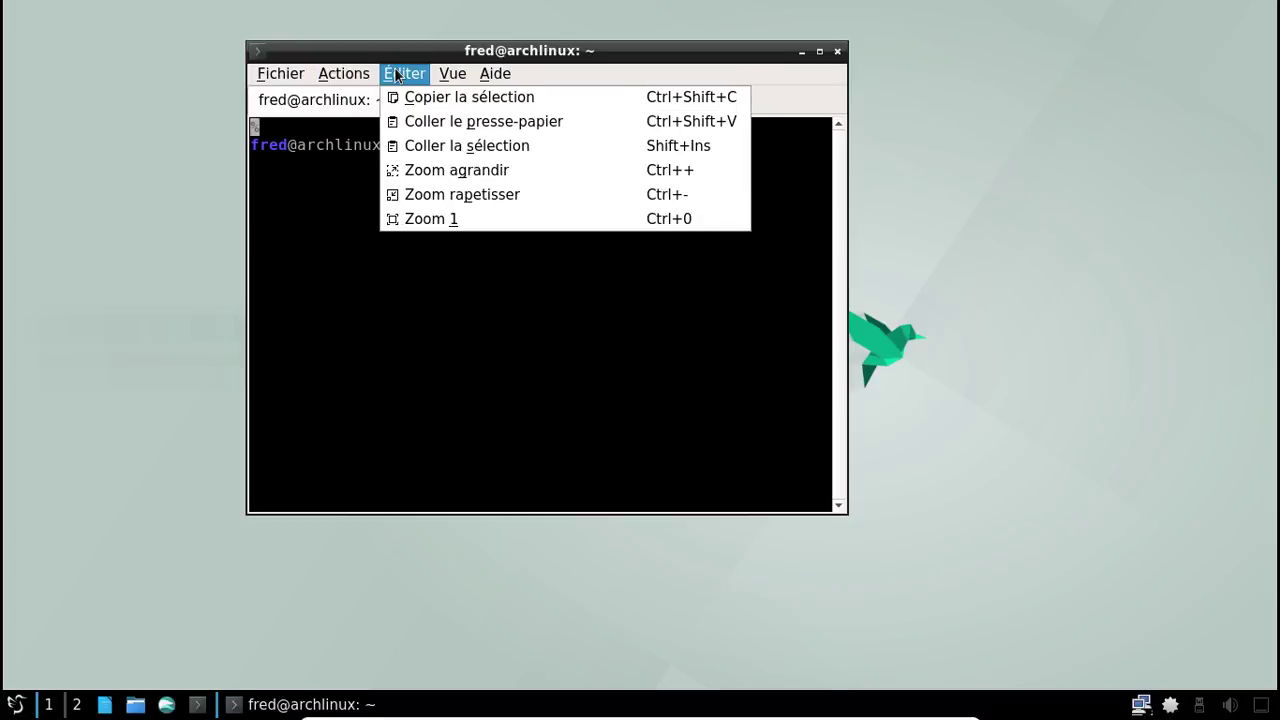
mouse_move(280, 74)
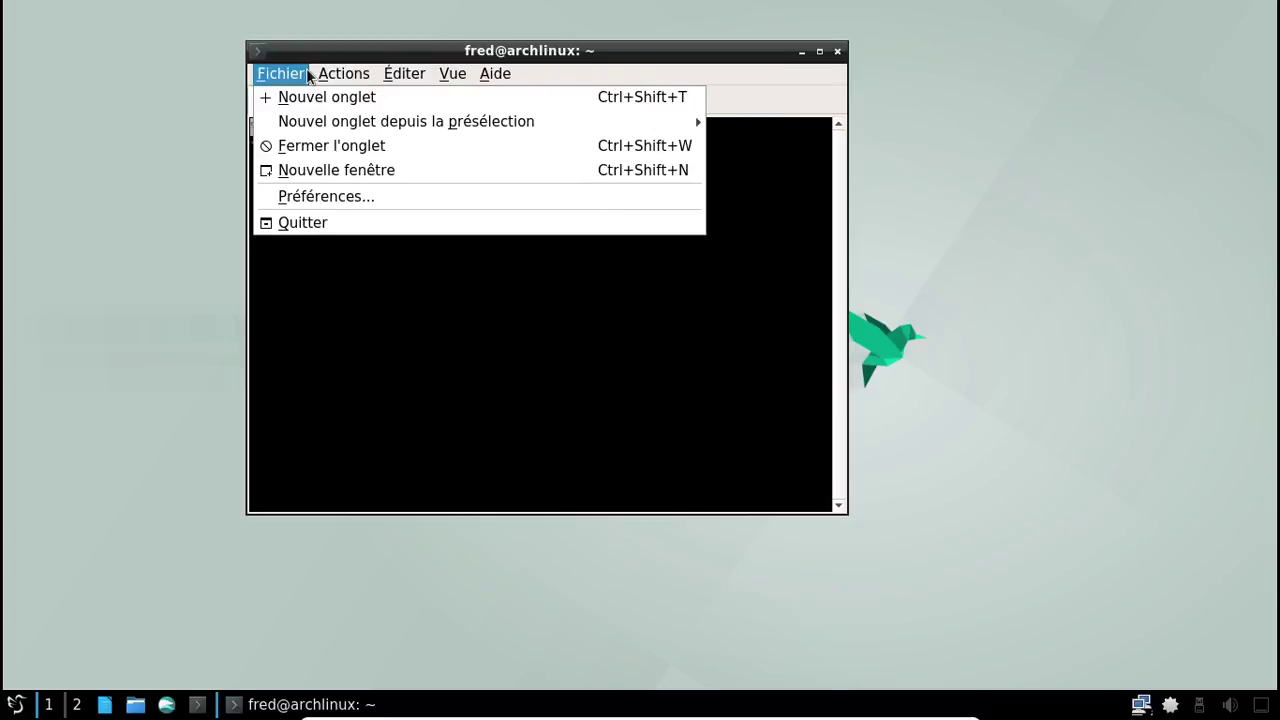
left_click(326, 198)
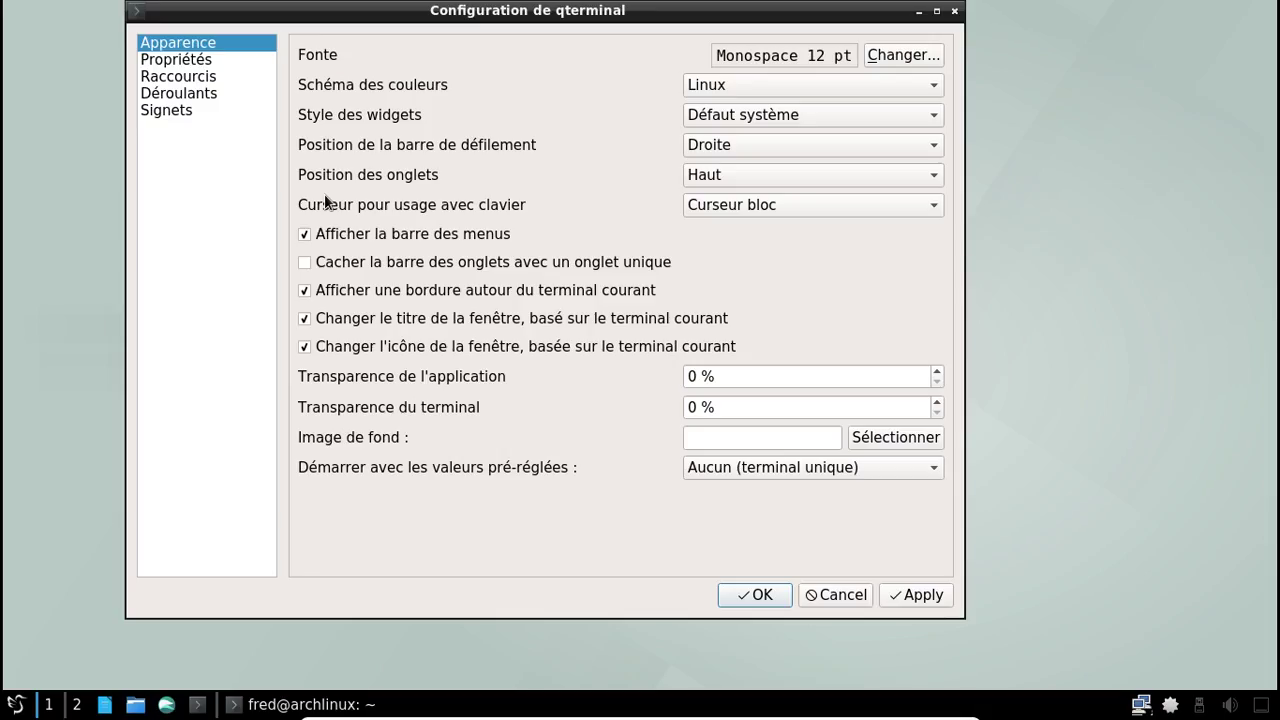
Step: Set the terminal's history to unlimited, and look through the shortcut, drop-down and bookmark settings
left_click(200, 64)
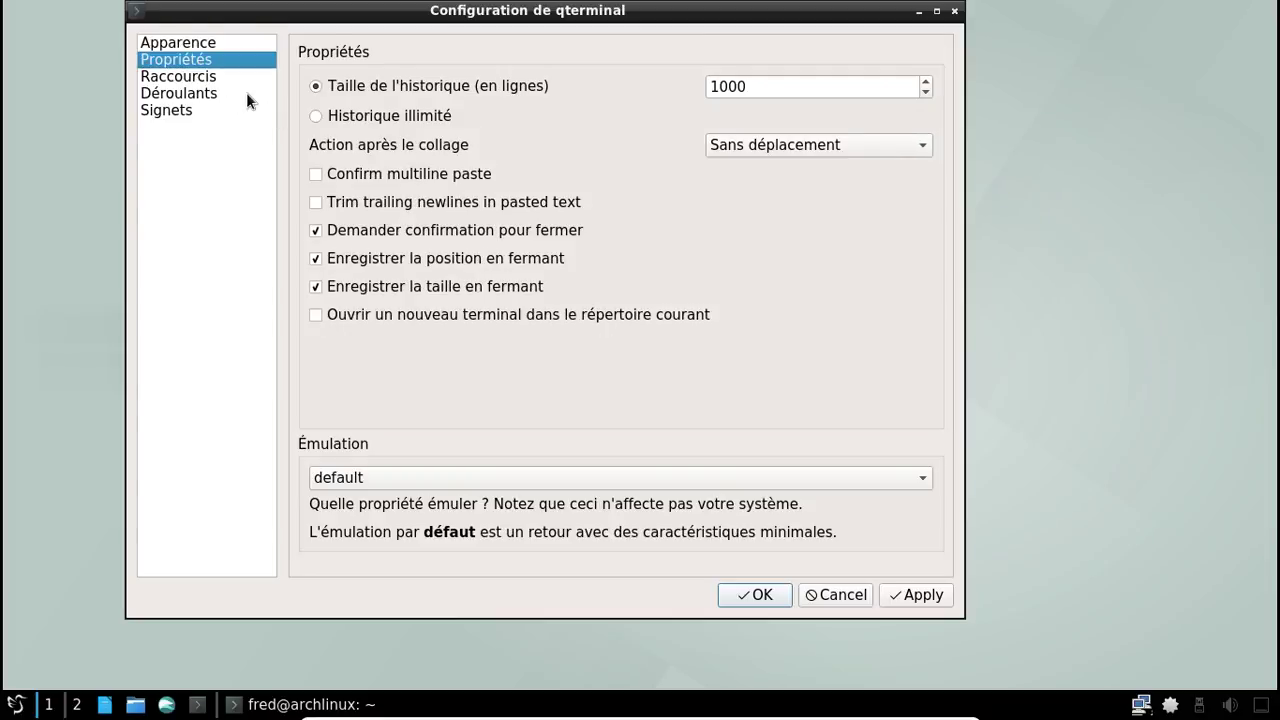
left_click(379, 120)
left_click(176, 76)
left_click(177, 96)
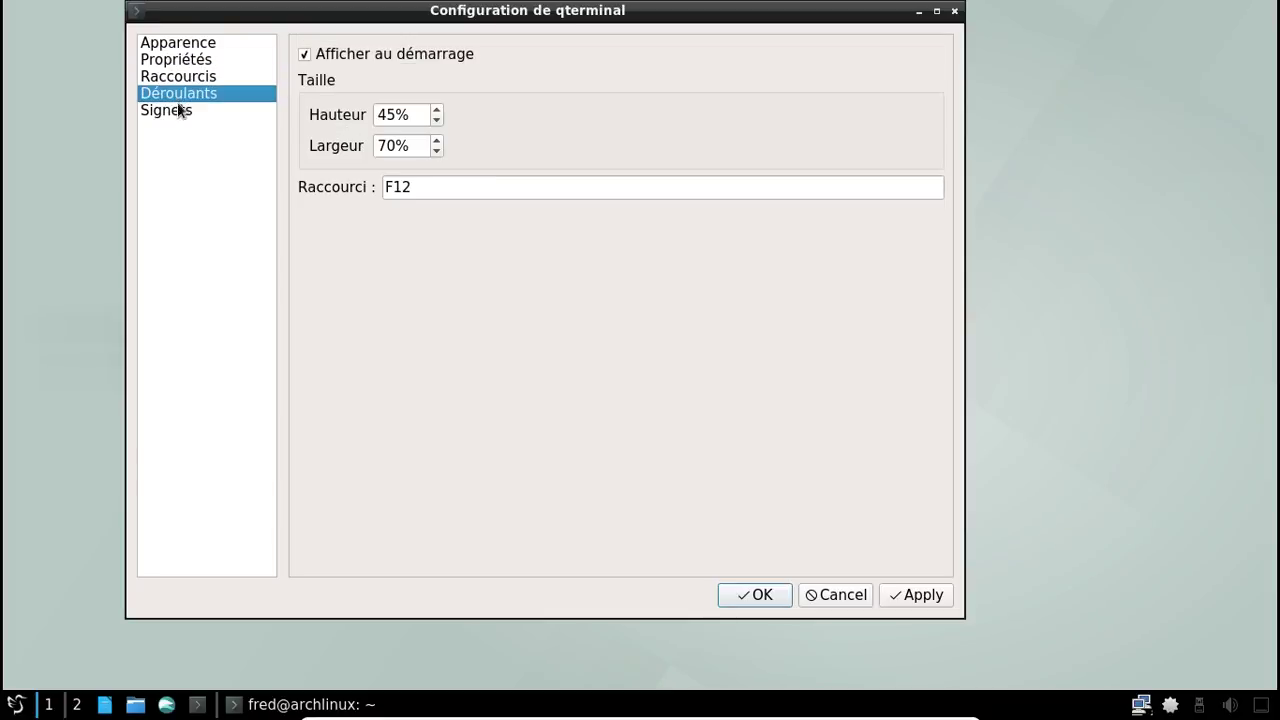
left_click(177, 110)
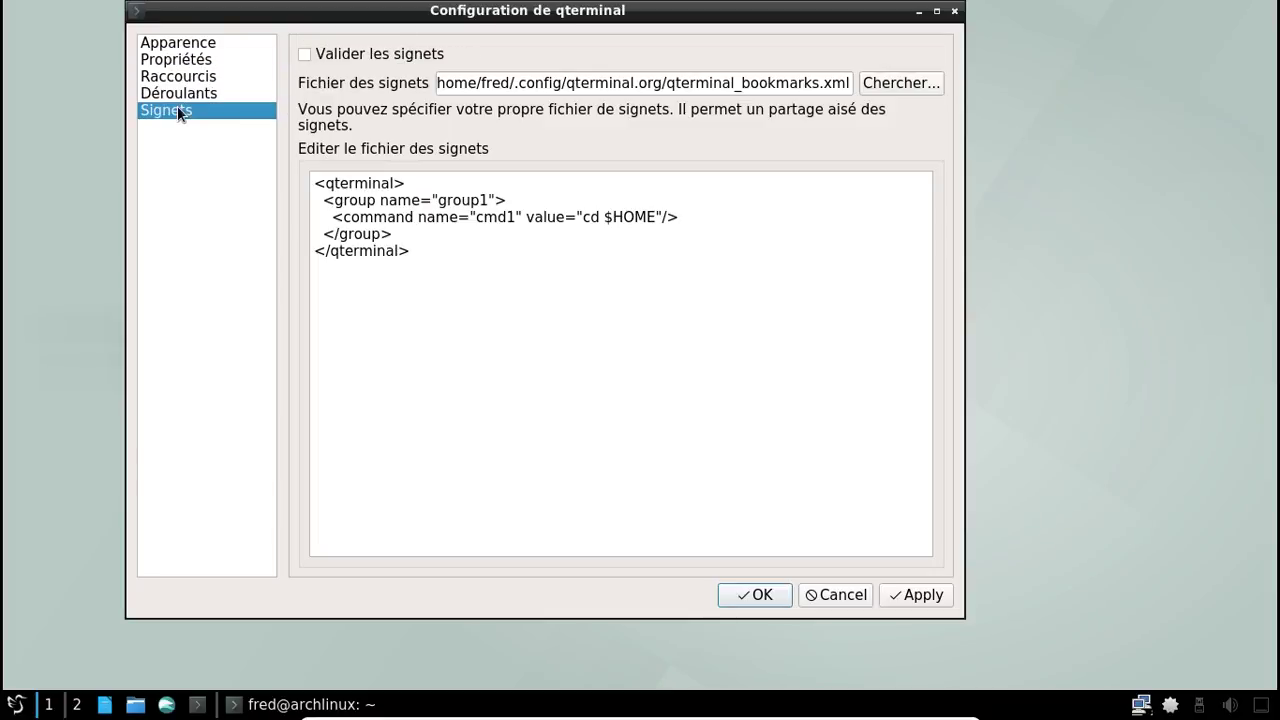
Step: Set both the application transparency and the terminal transparency to 30 %, and save the preferences
left_click(171, 48)
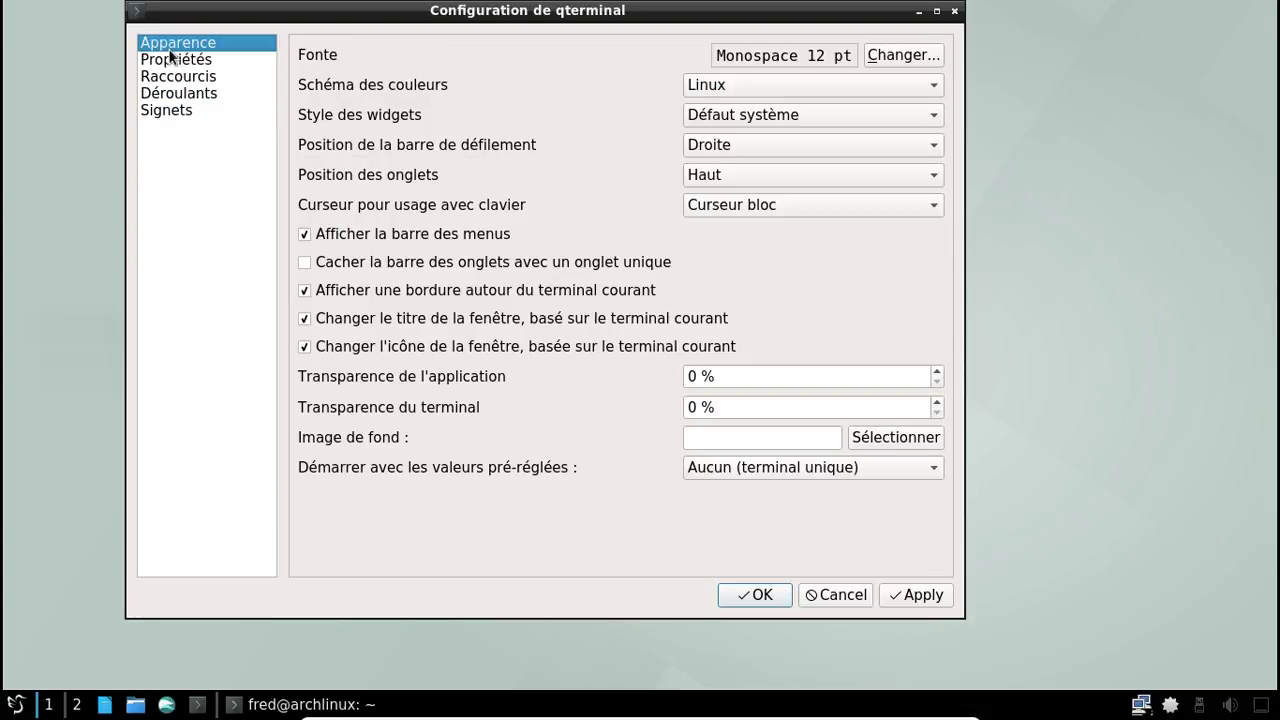
left_click(763, 467)
left_click(763, 467)
left_click(690, 377)
type("3")
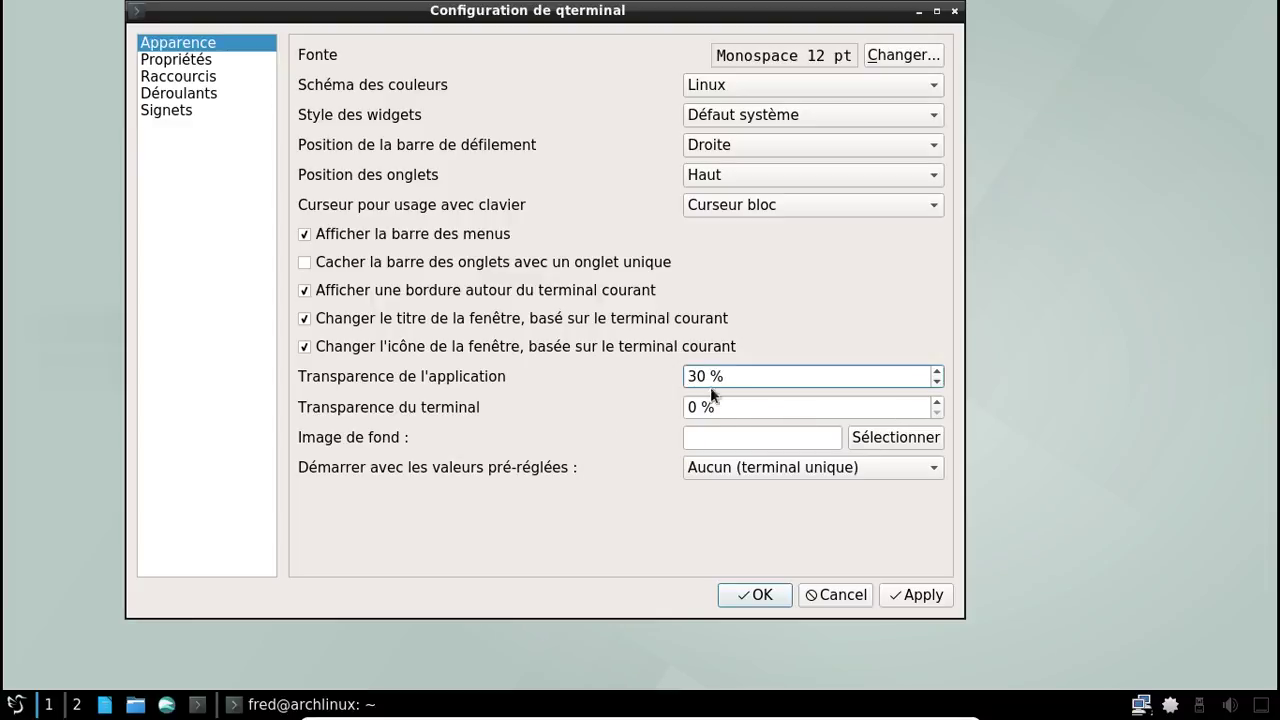
left_click(685, 405)
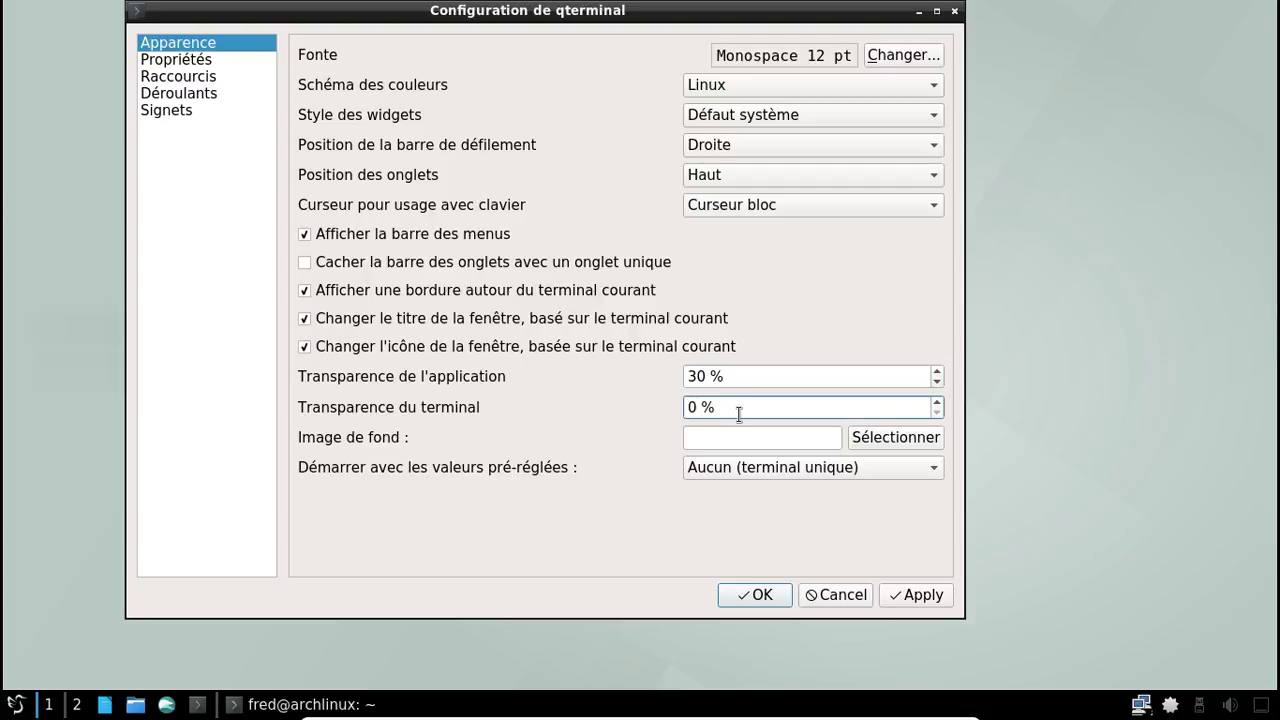
type("3")
left_click(919, 595)
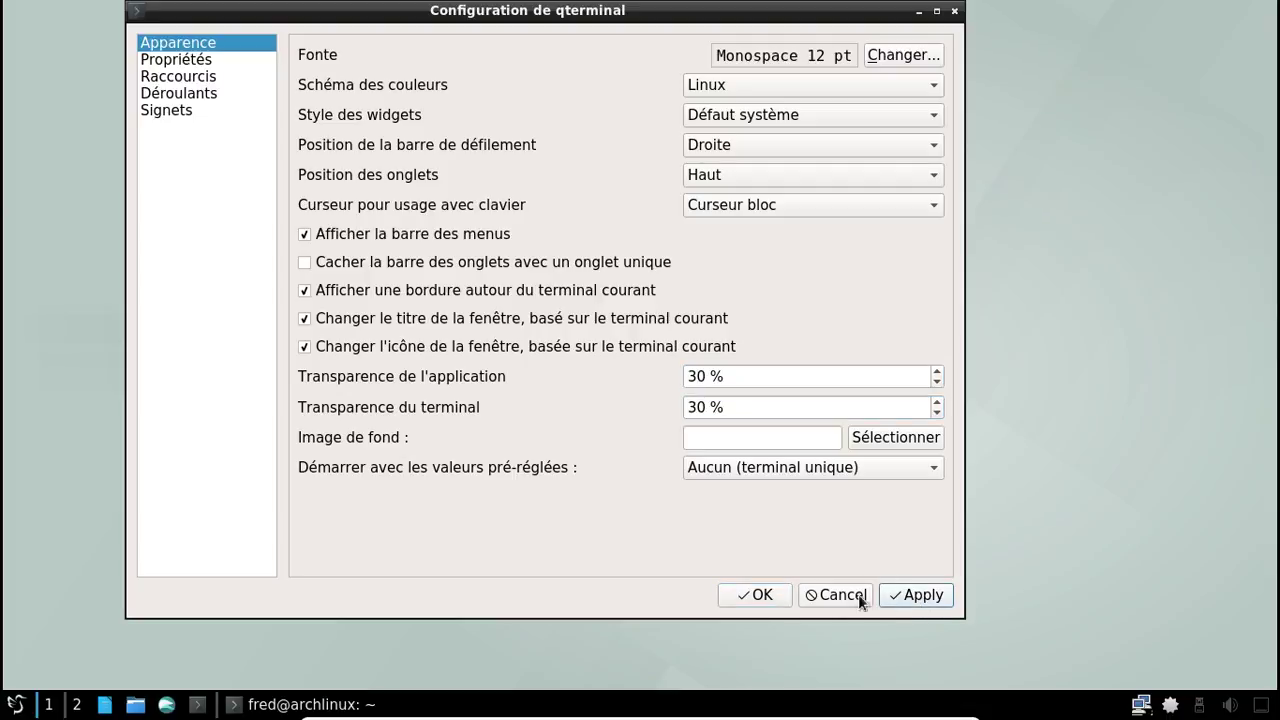
left_click(752, 601)
Step: Move the terminal window to check its transparency, and restart the terminal
left_click_drag(579, 93, 497, 108)
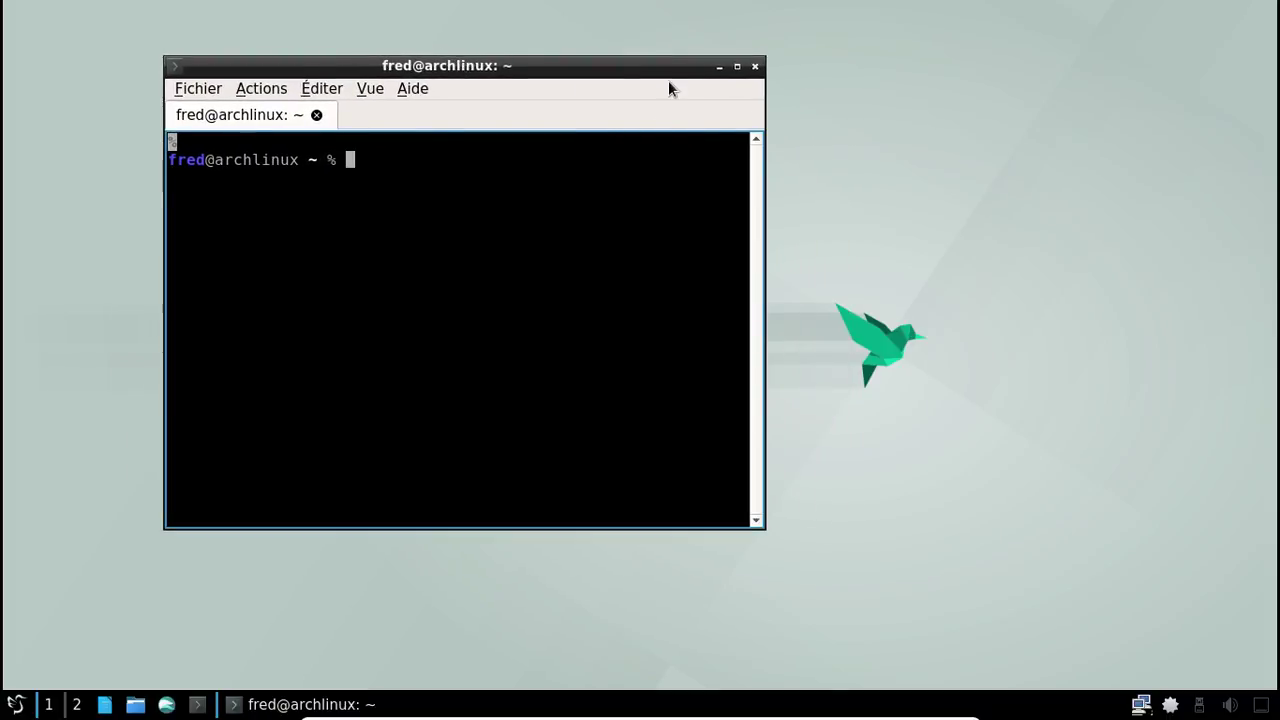
left_click(755, 66)
left_click(459, 306)
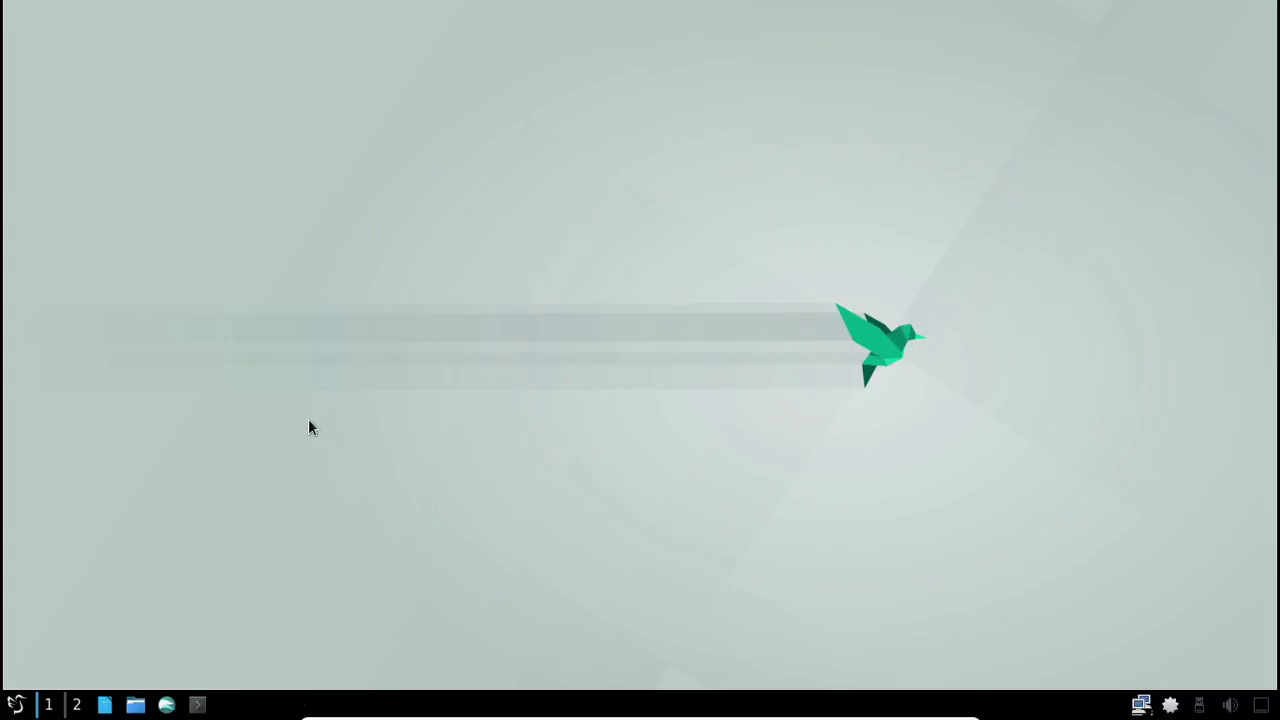
left_click(197, 705)
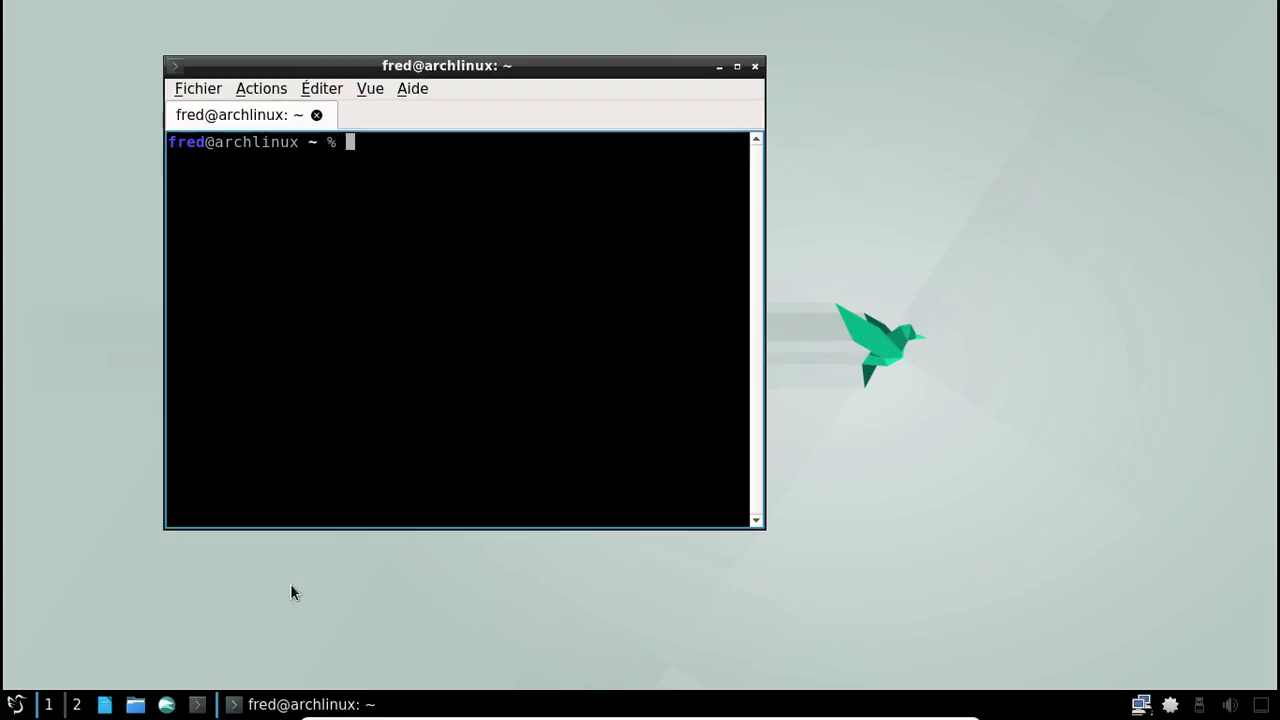
Step: Reopen the terminal preferences, set the emulation to linux, and save the change
left_click(198, 88)
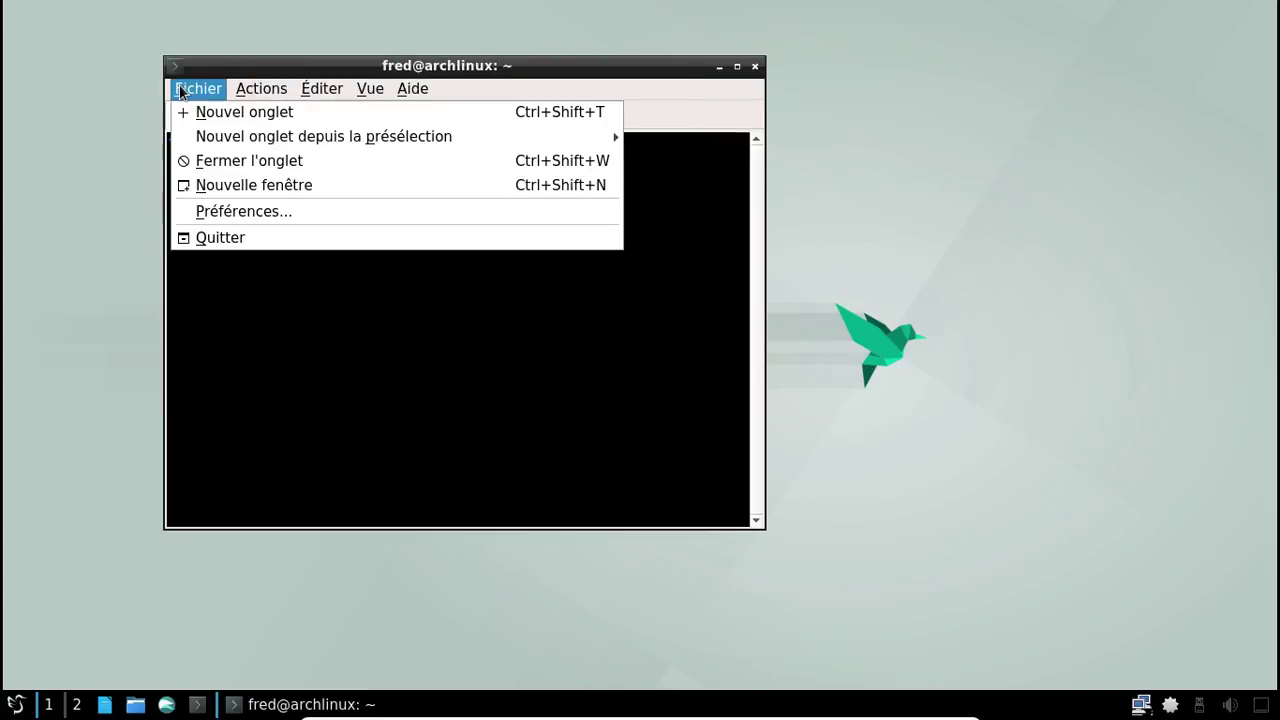
left_click(230, 212)
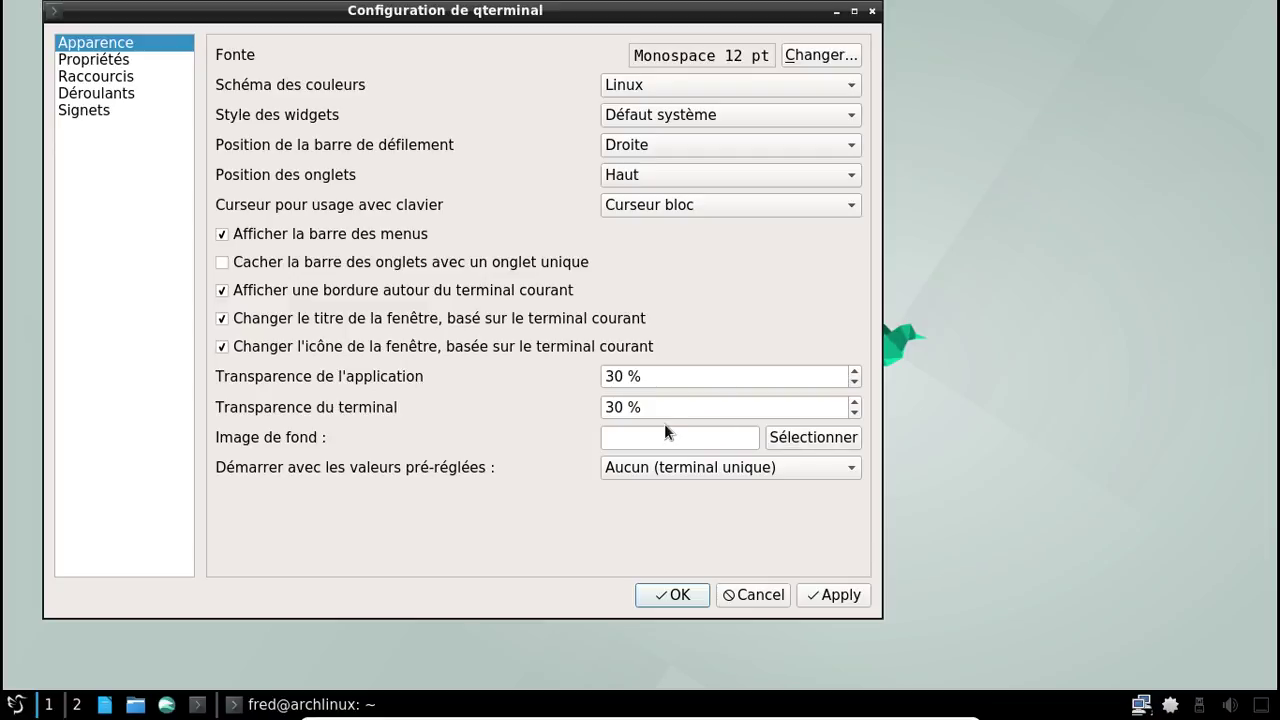
left_click(112, 64)
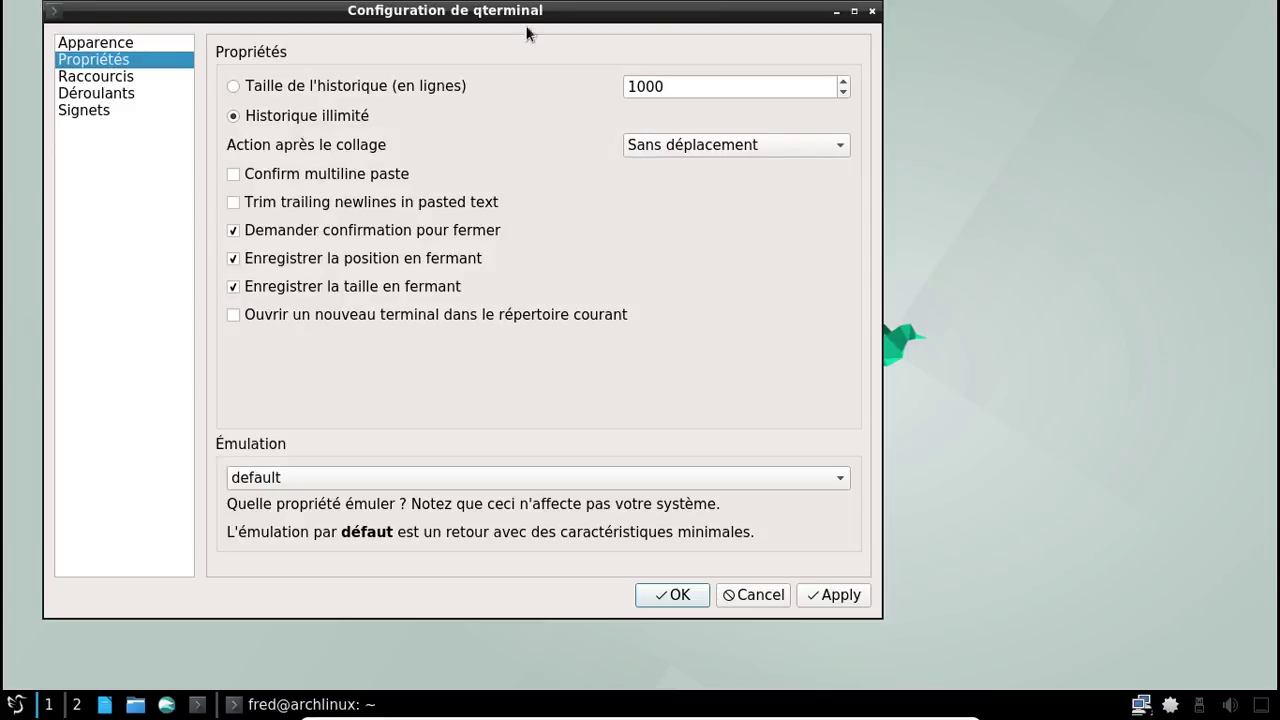
left_click(803, 476)
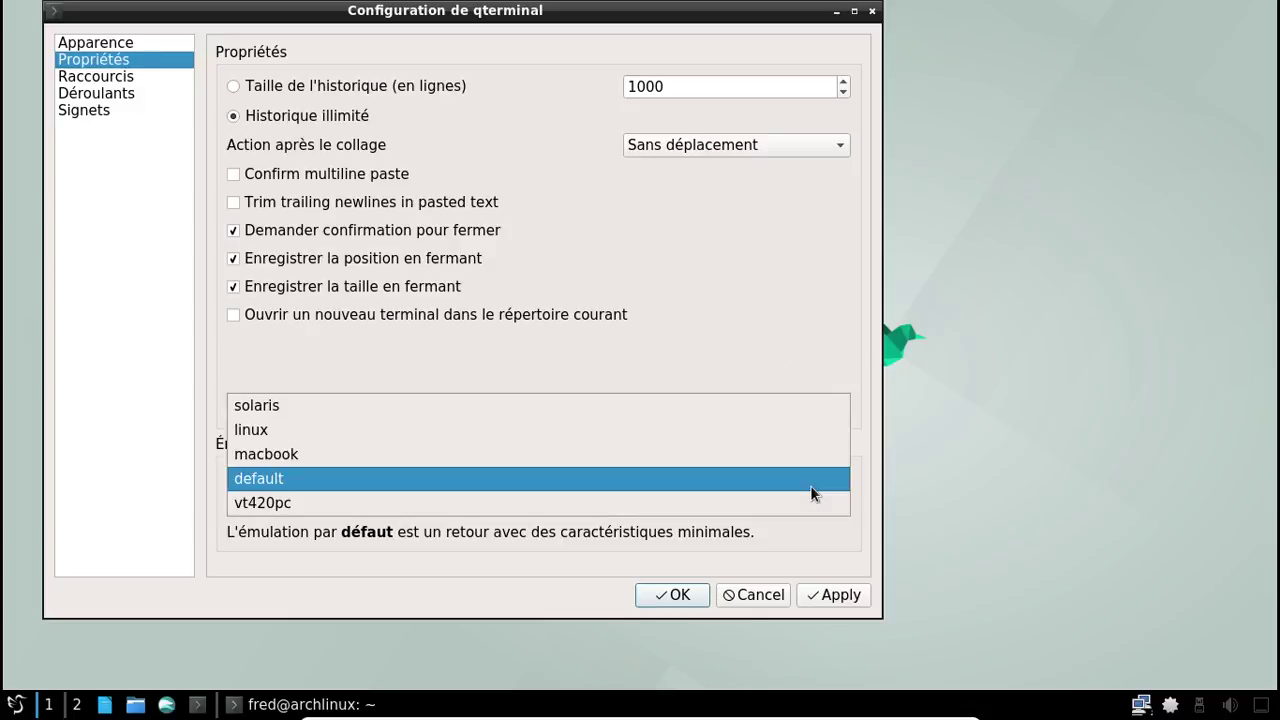
left_click(528, 429)
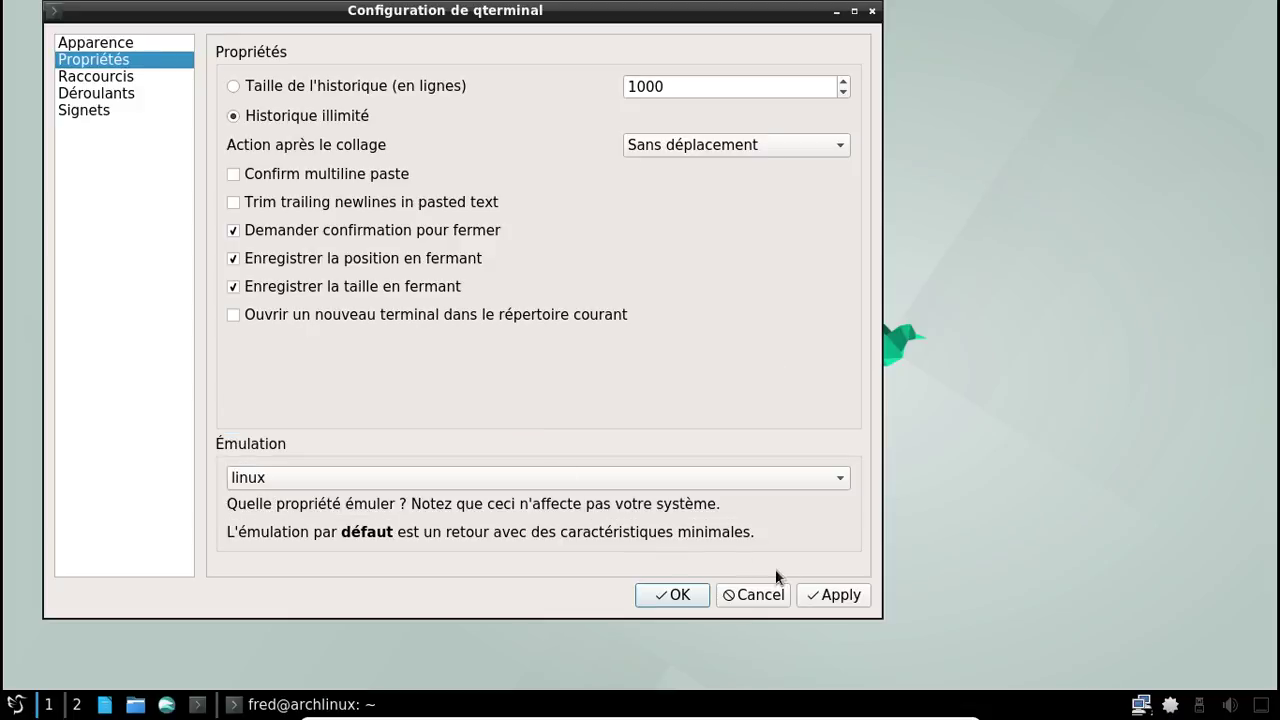
left_click(809, 598)
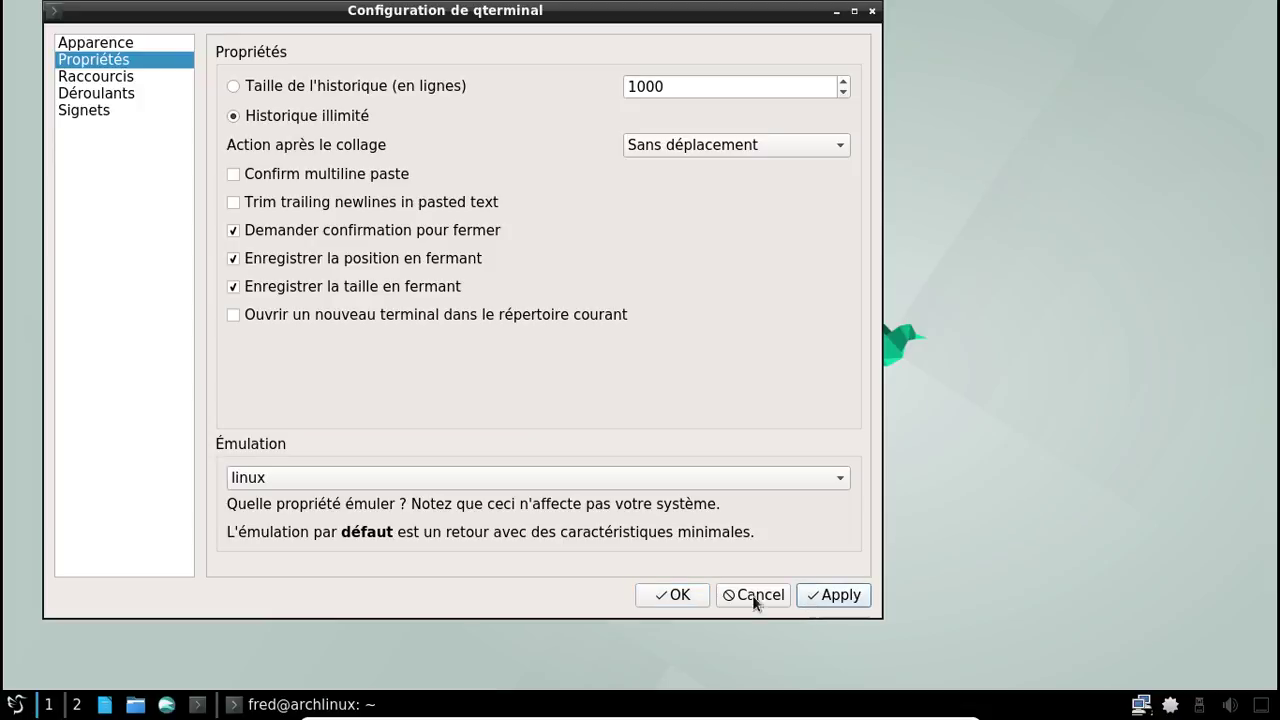
left_click(648, 595)
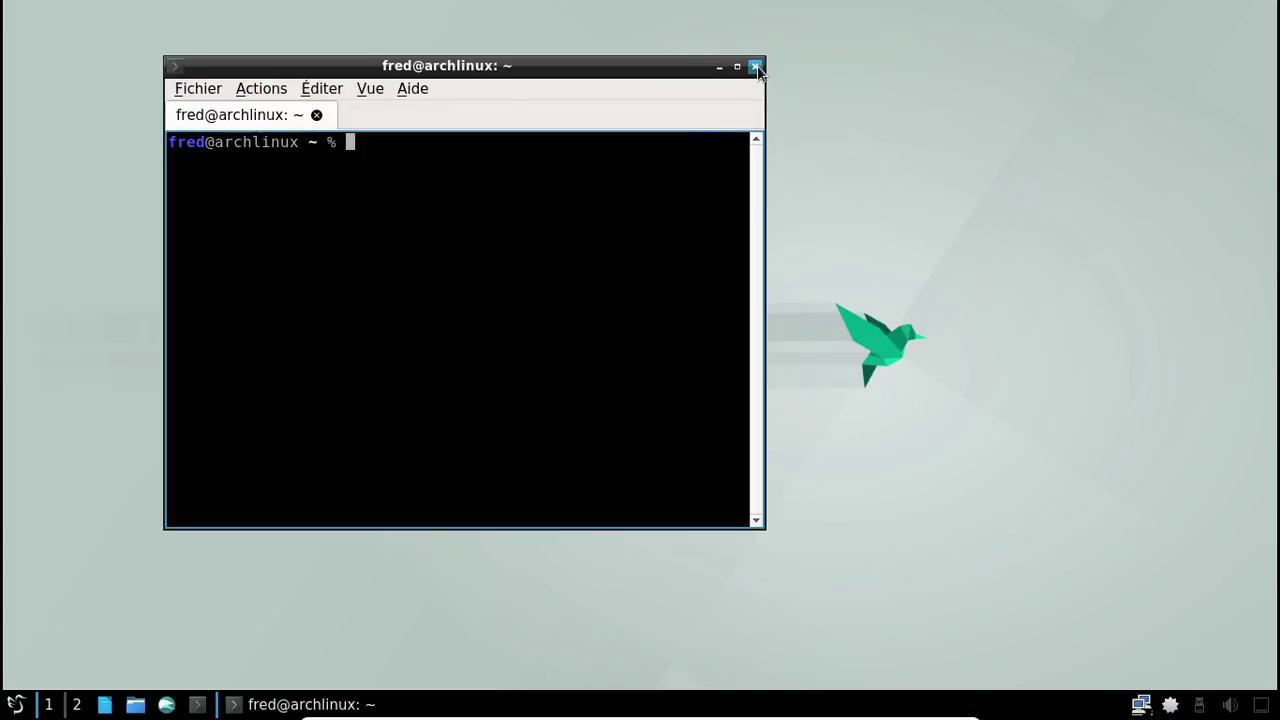
Step: Open a second terminal tab and close the first one
left_click(190, 90)
left_click(183, 113)
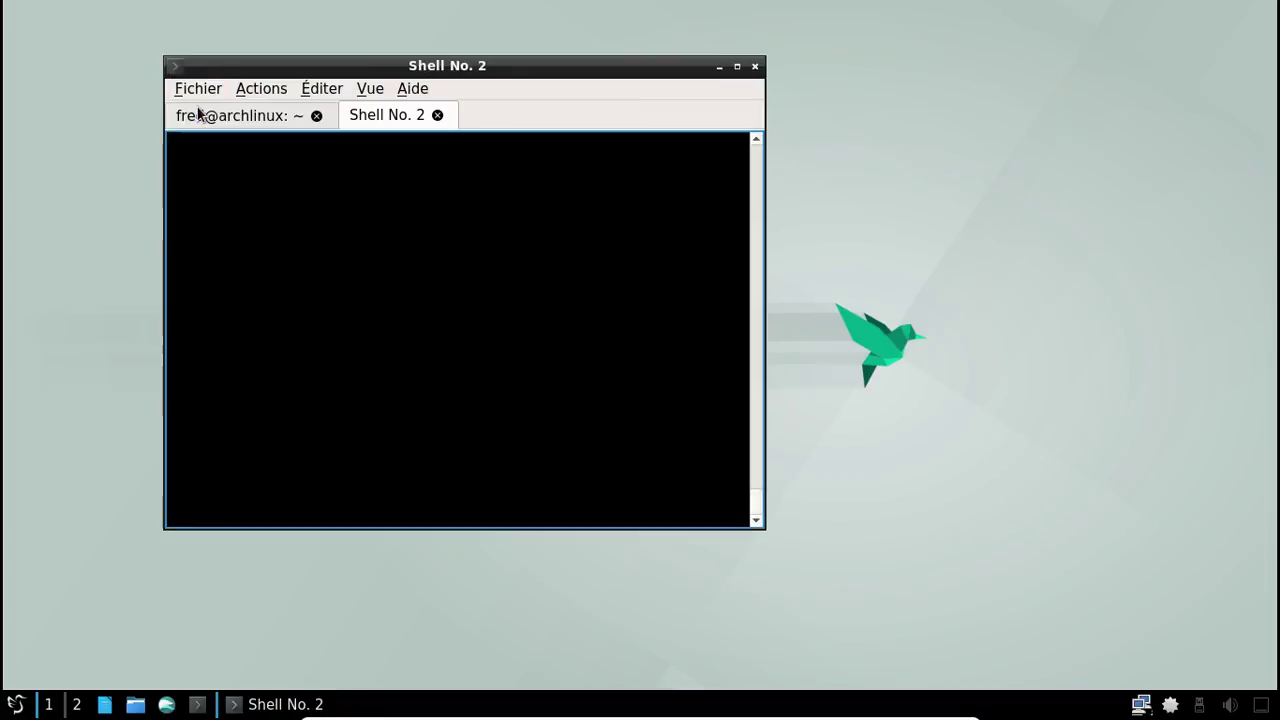
left_click(315, 115)
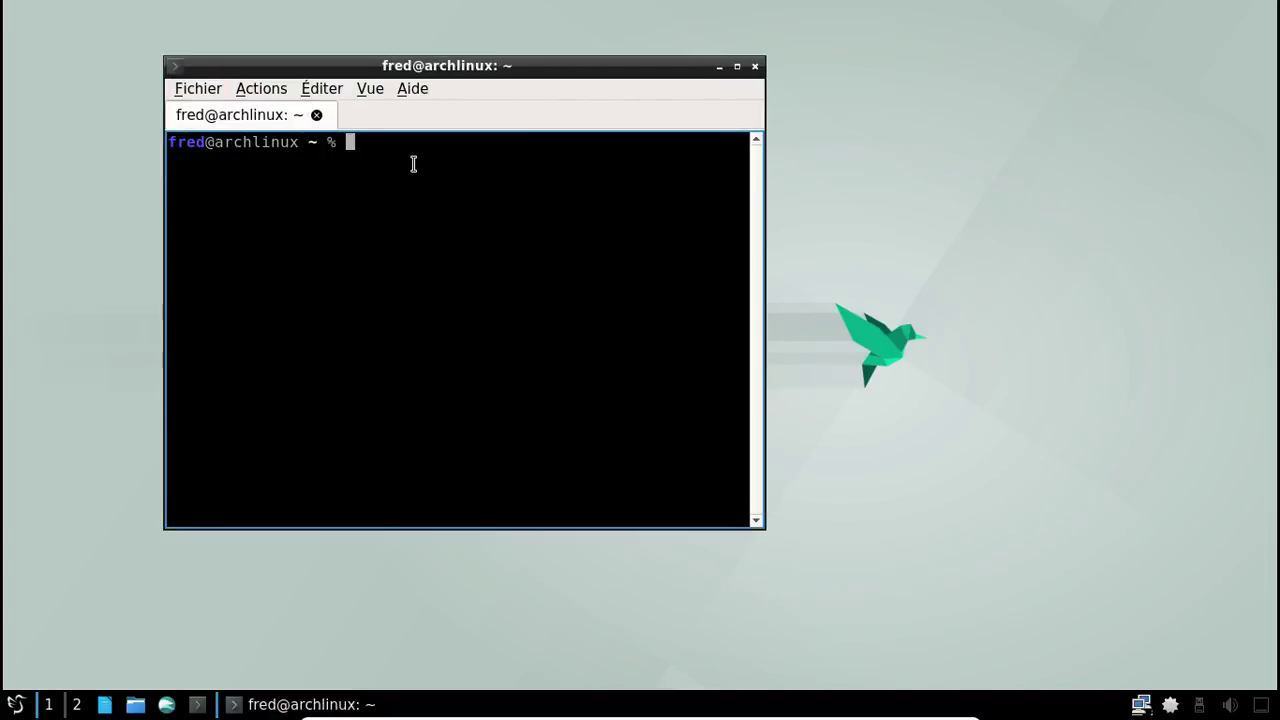
Step: Reopen the preferences, raise the application and terminal transparency to 80 %, and save them
right_click(660, 240)
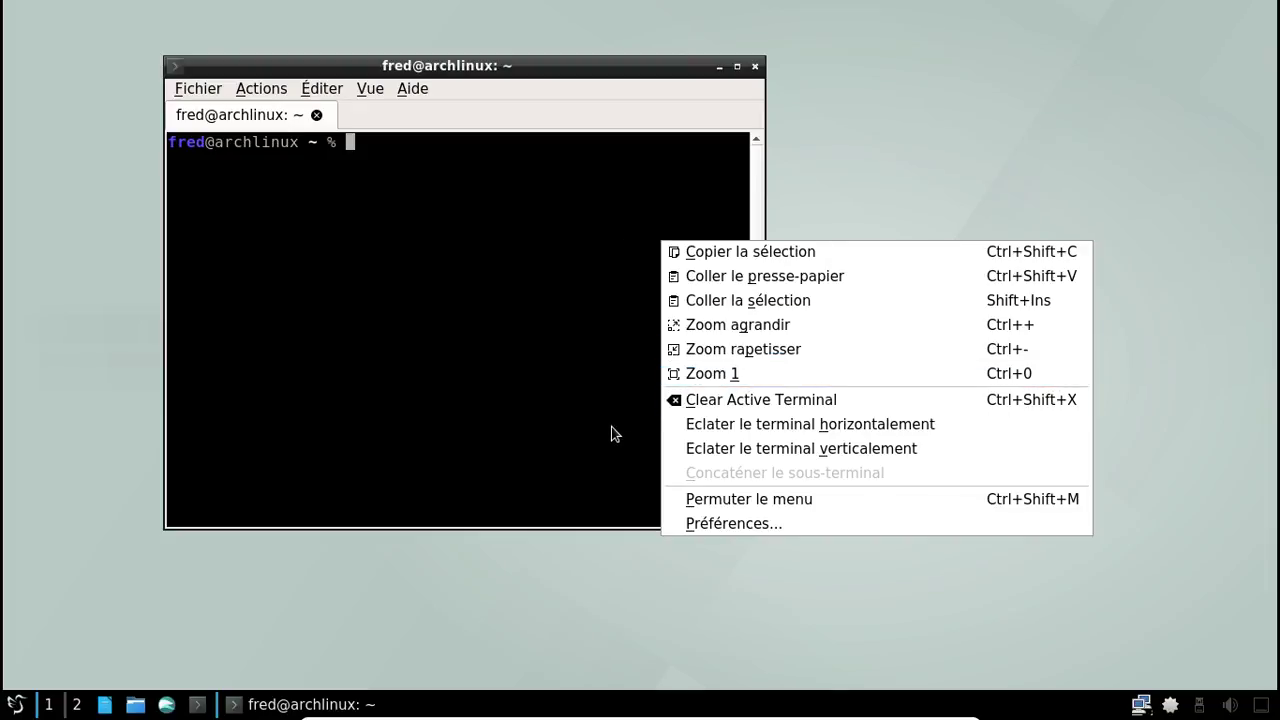
left_click(731, 524)
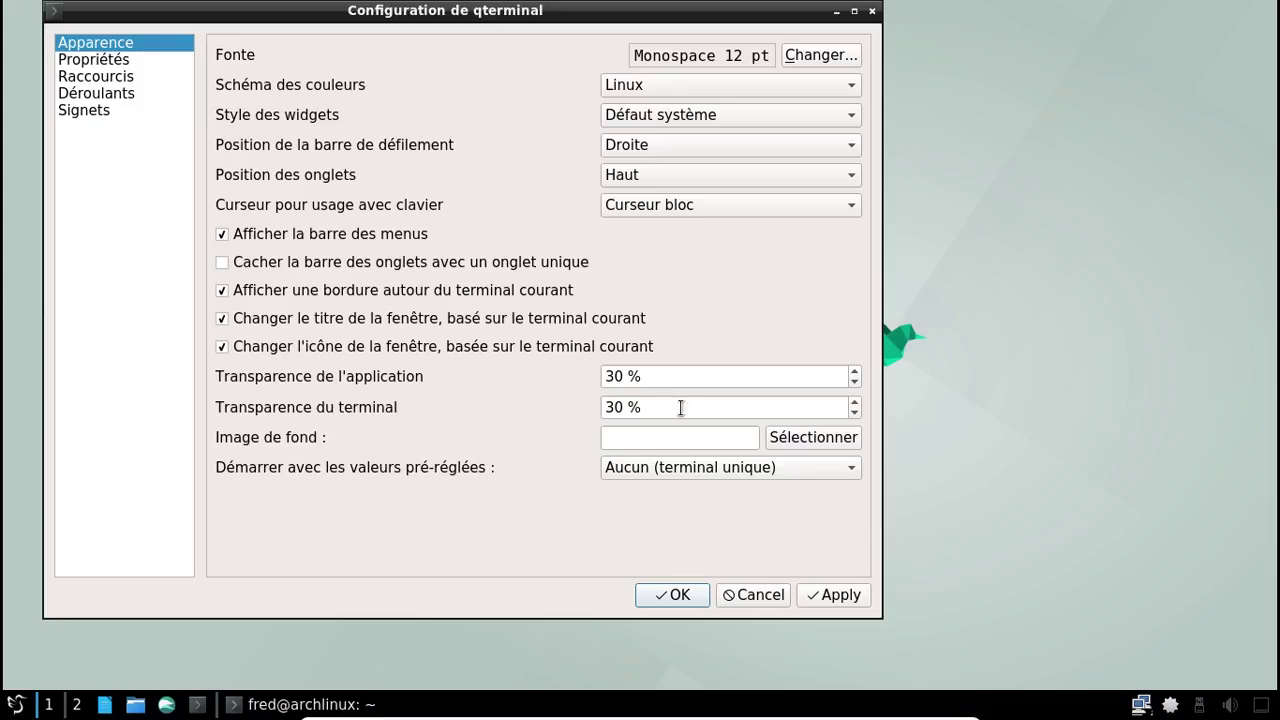
left_click_drag(613, 378, 579, 406)
type("8")
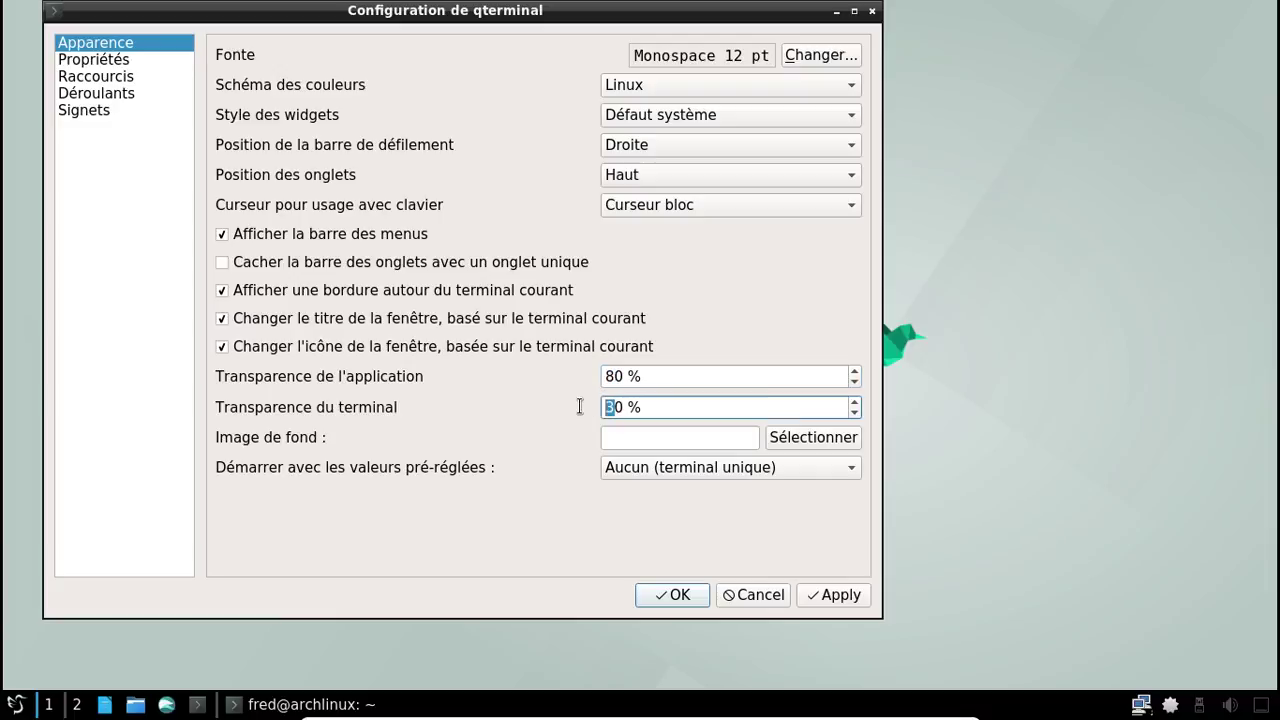
left_click(827, 592)
left_click(643, 595)
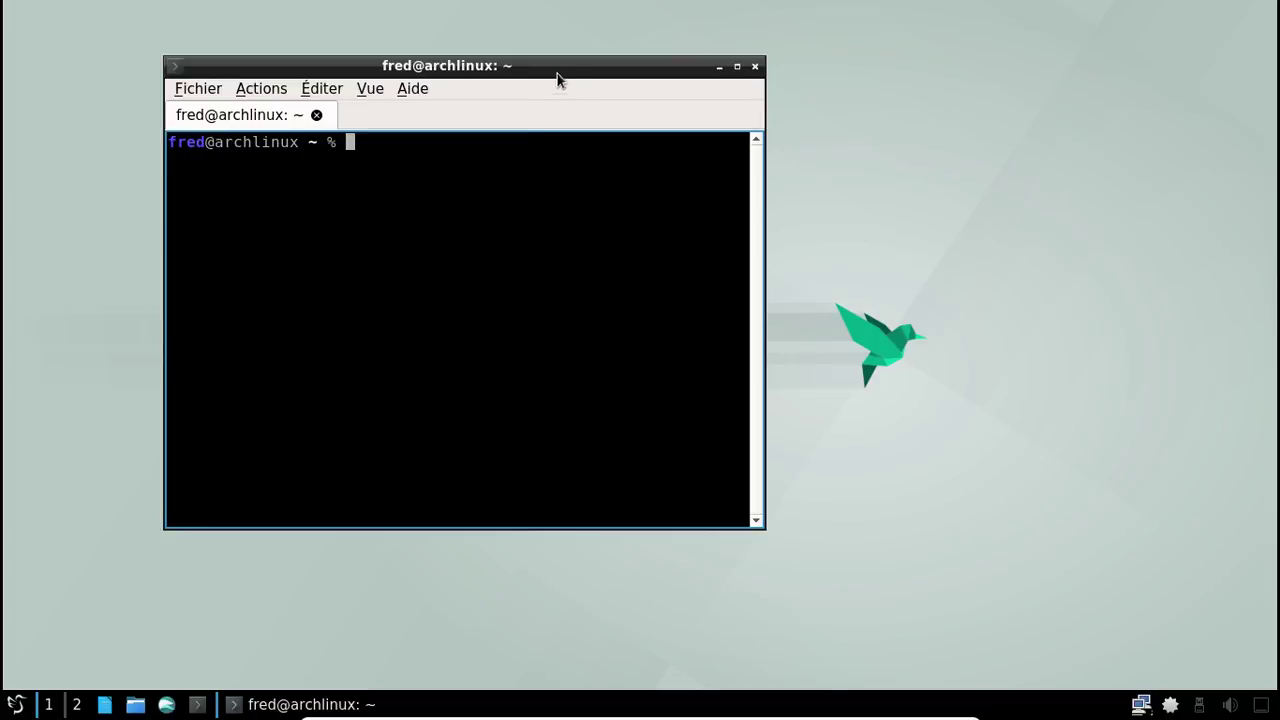
Step: Move the terminal window over the desktop to check its transparency, and close it
left_click_drag(547, 66, 624, 80)
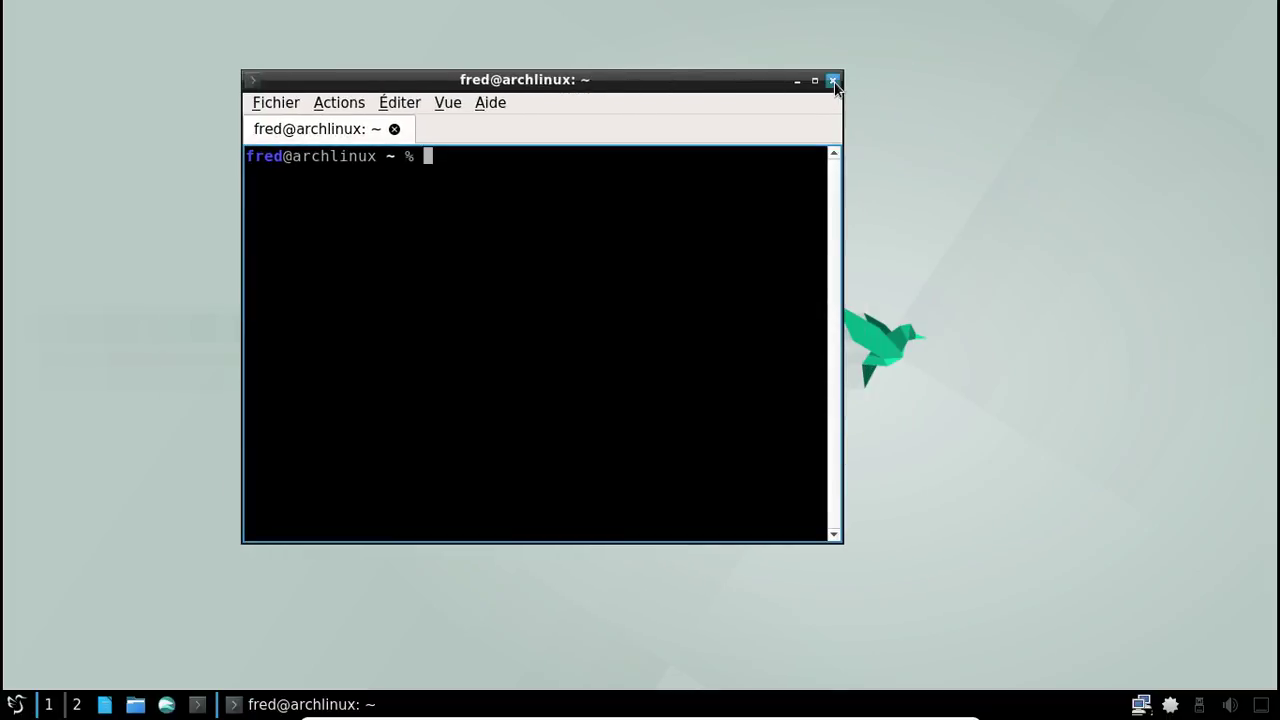
left_click(832, 80)
left_click(541, 324)
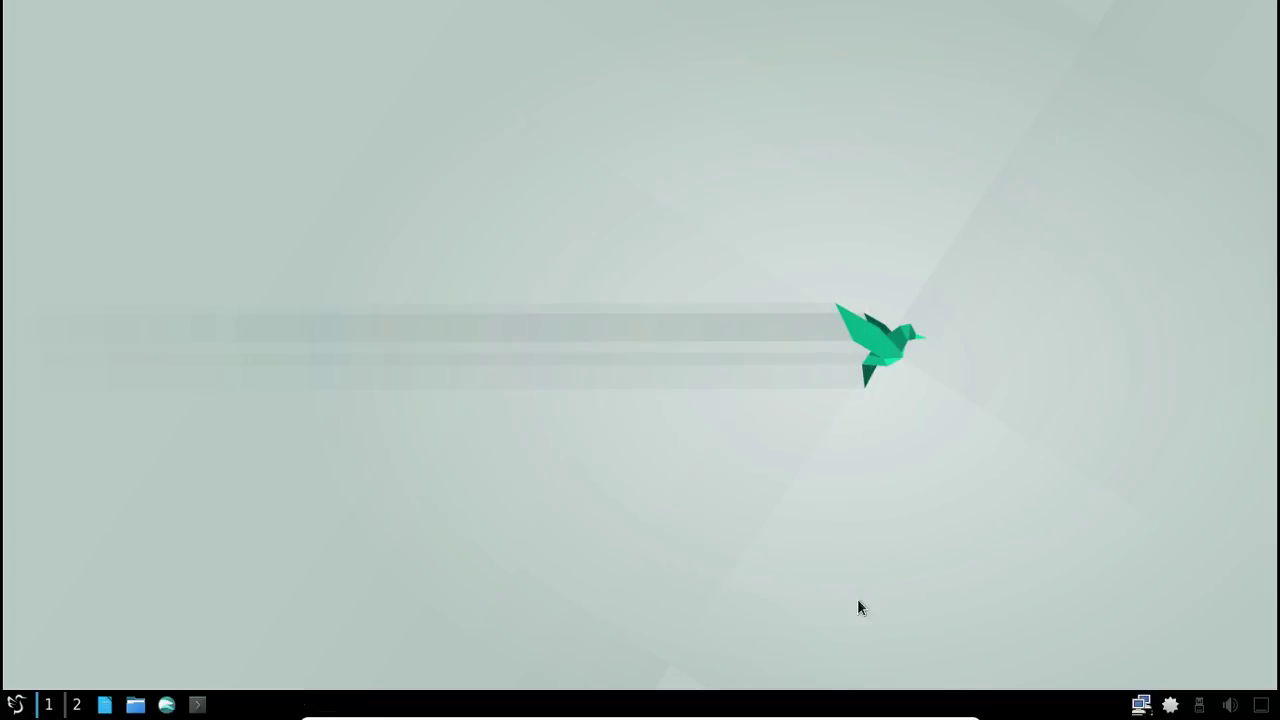
Step: Try a custom background colour and opacity for the desktop panel, turn it back off, and close the panel configuration
right_click(978, 699)
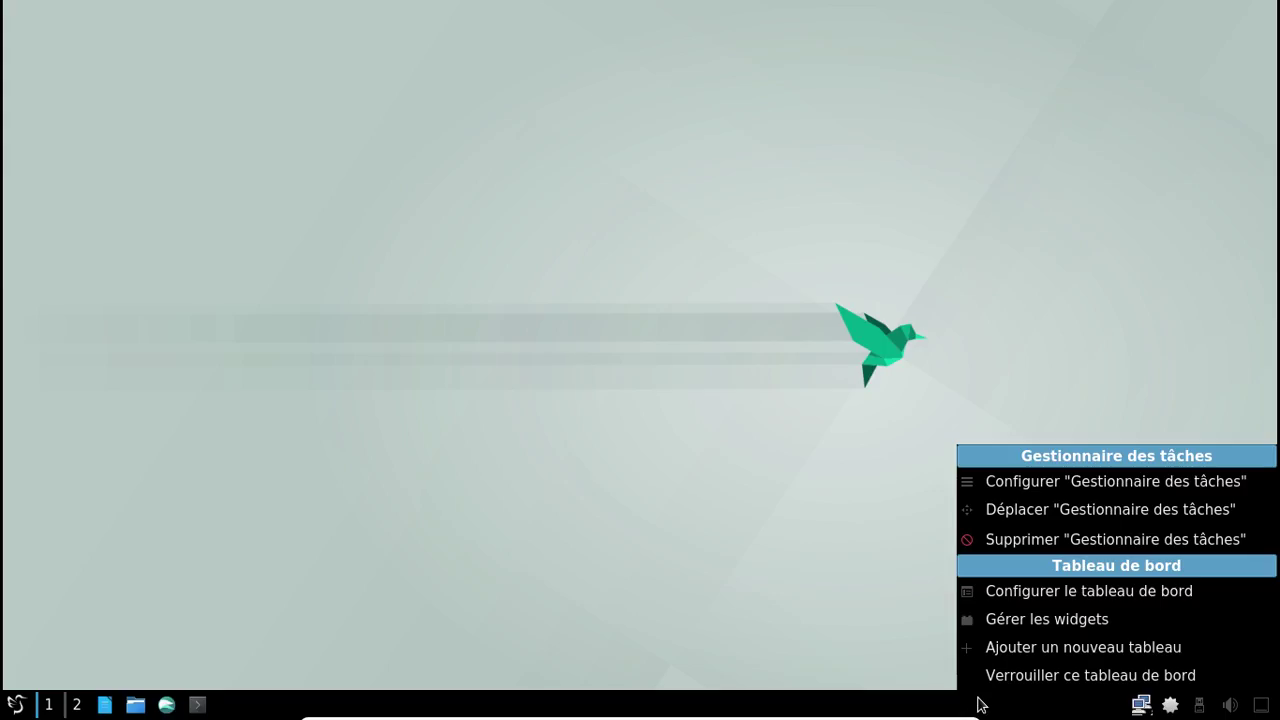
left_click(1033, 591)
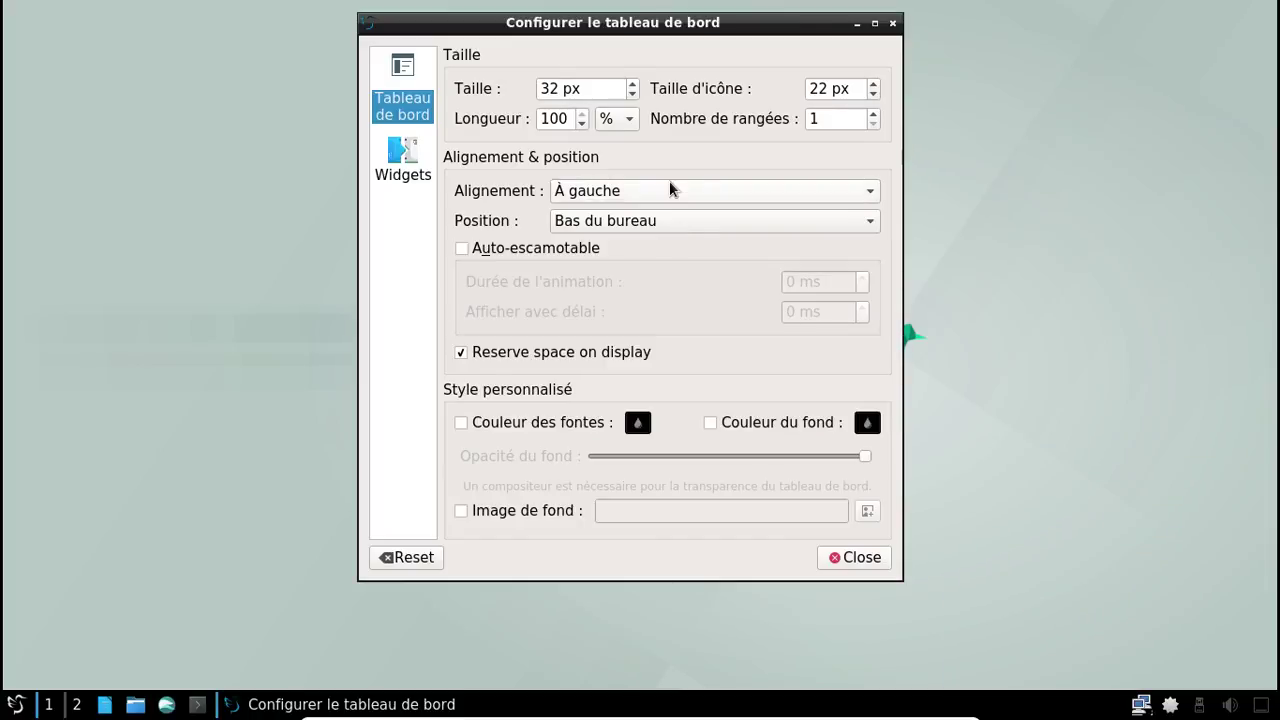
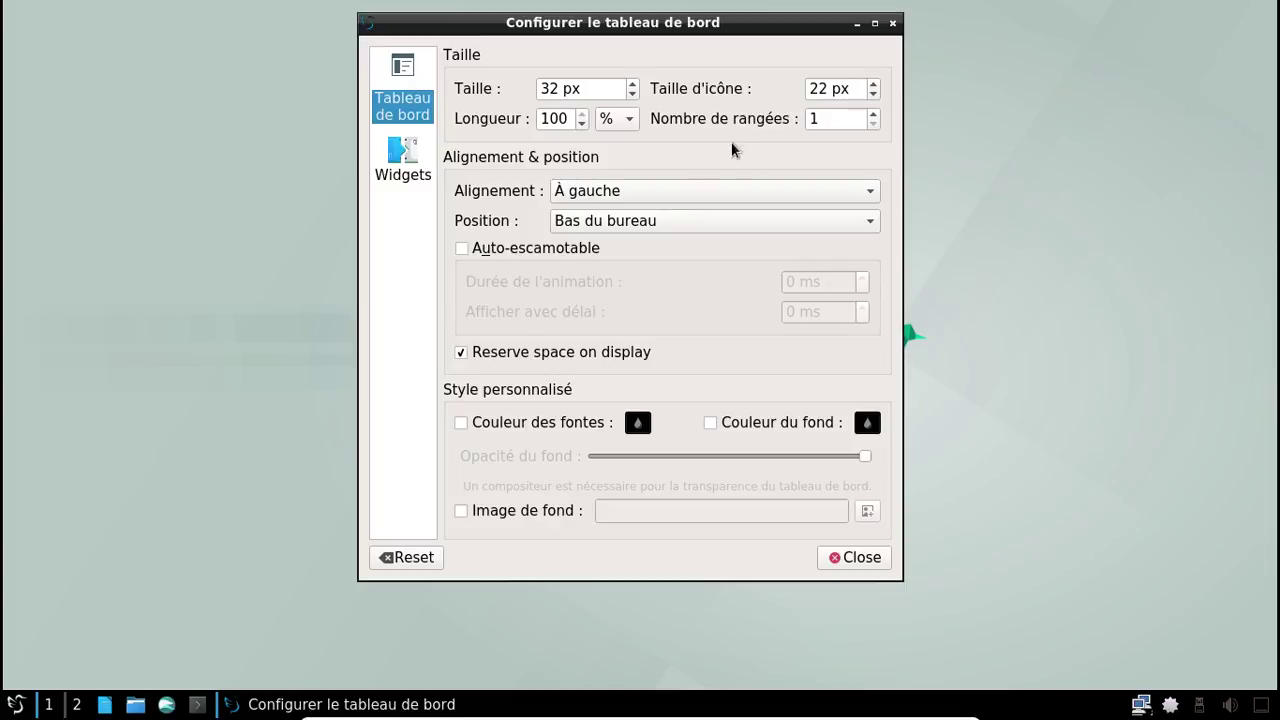
left_click(710, 423)
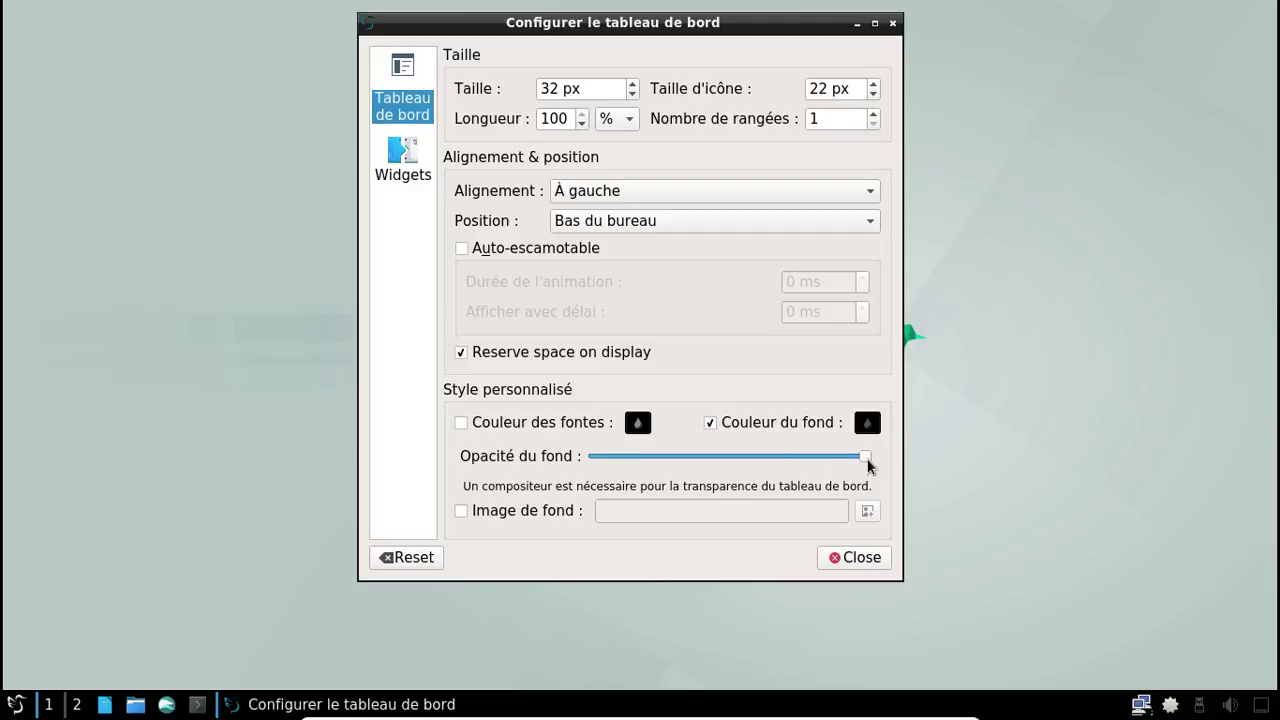
left_click_drag(866, 459, 896, 466)
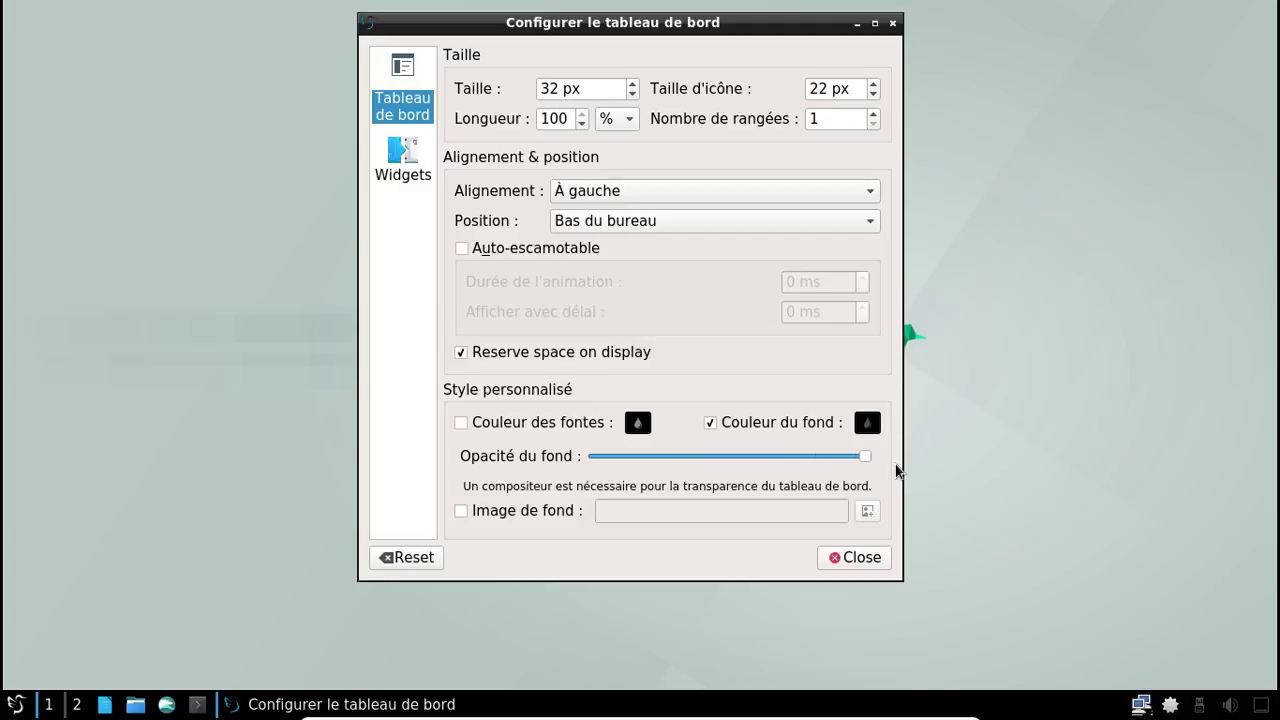
left_click(710, 422)
left_click(892, 22)
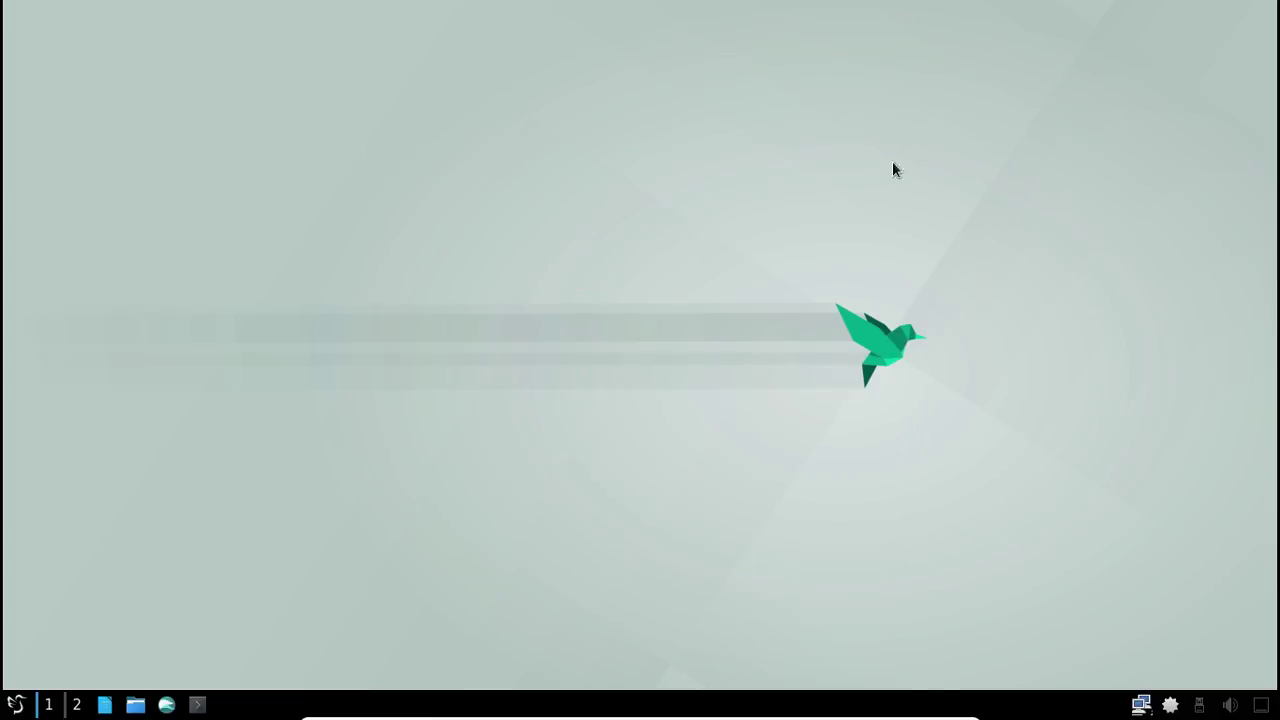
Step: Open the package manager and search the repositories for compton
right_click(1170, 706)
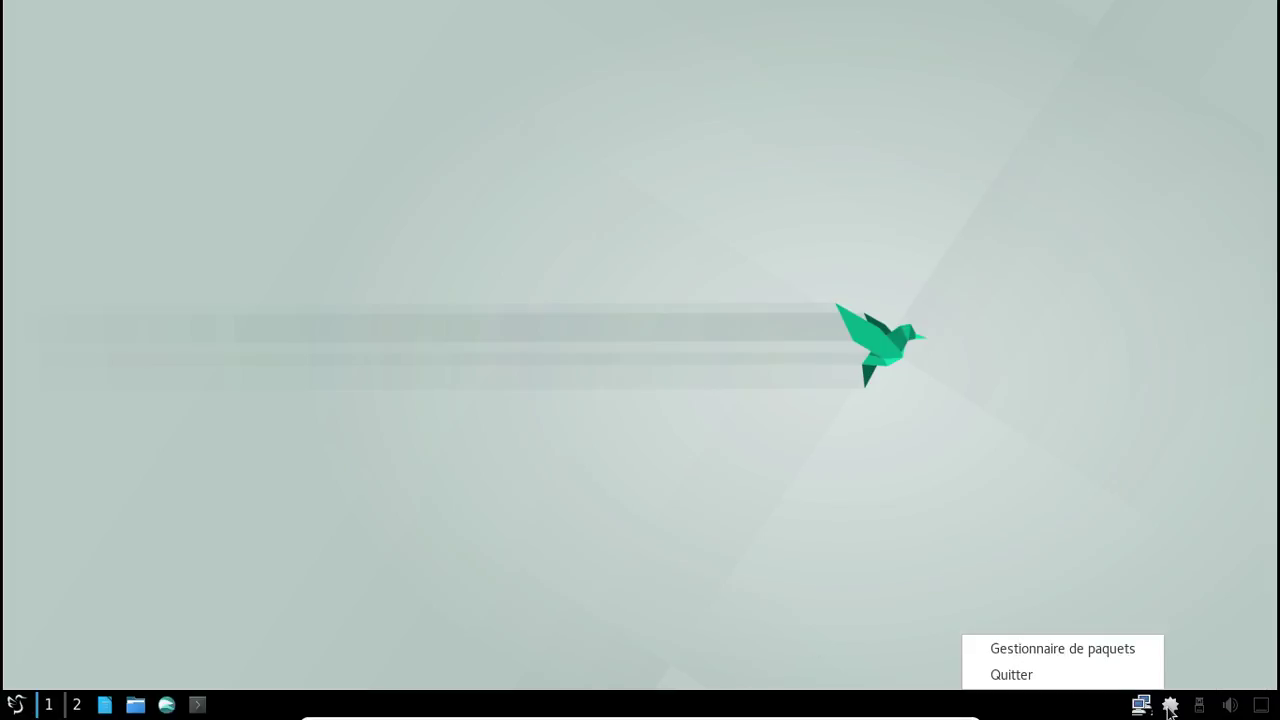
left_click(1112, 652)
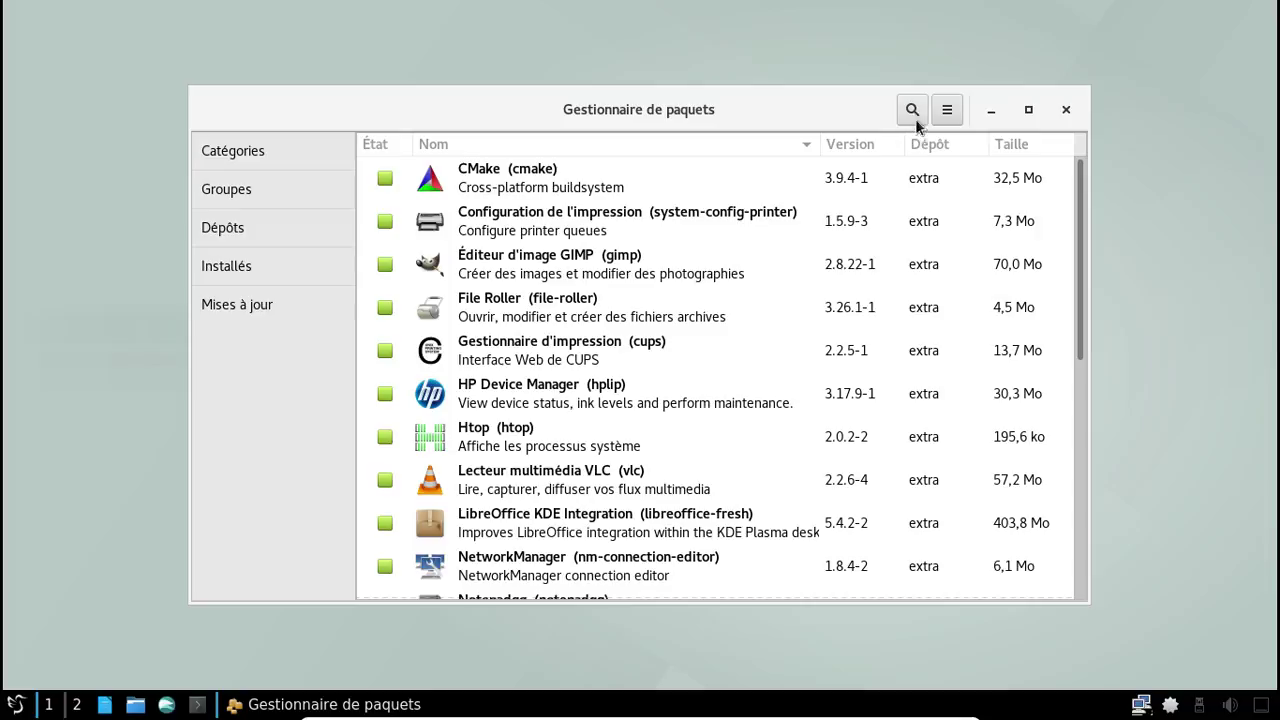
left_click(912, 109)
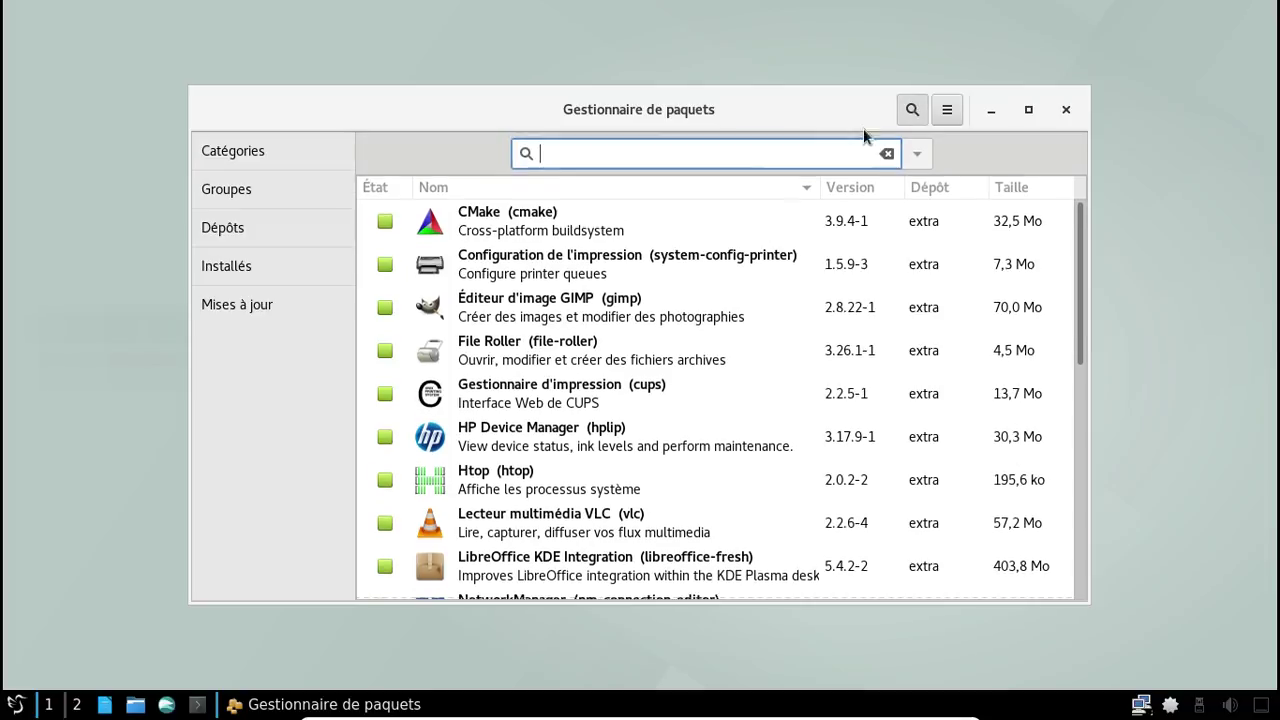
type("compo")
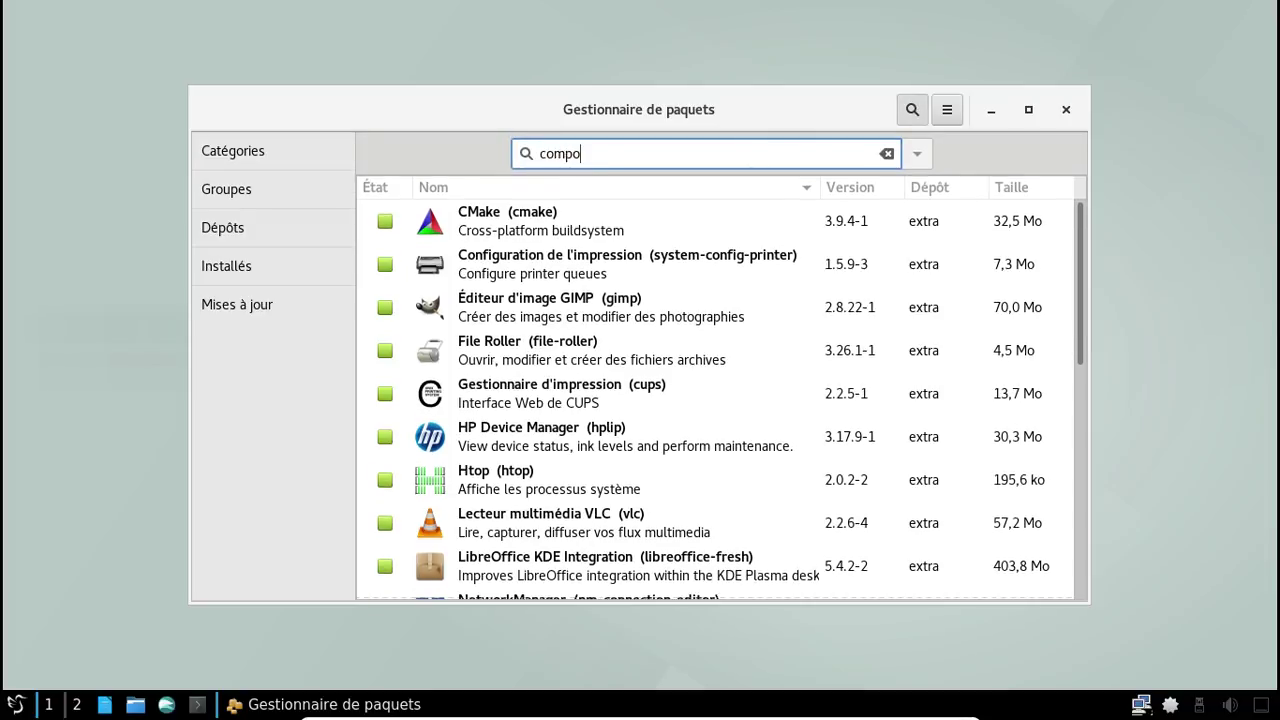
type("nton")
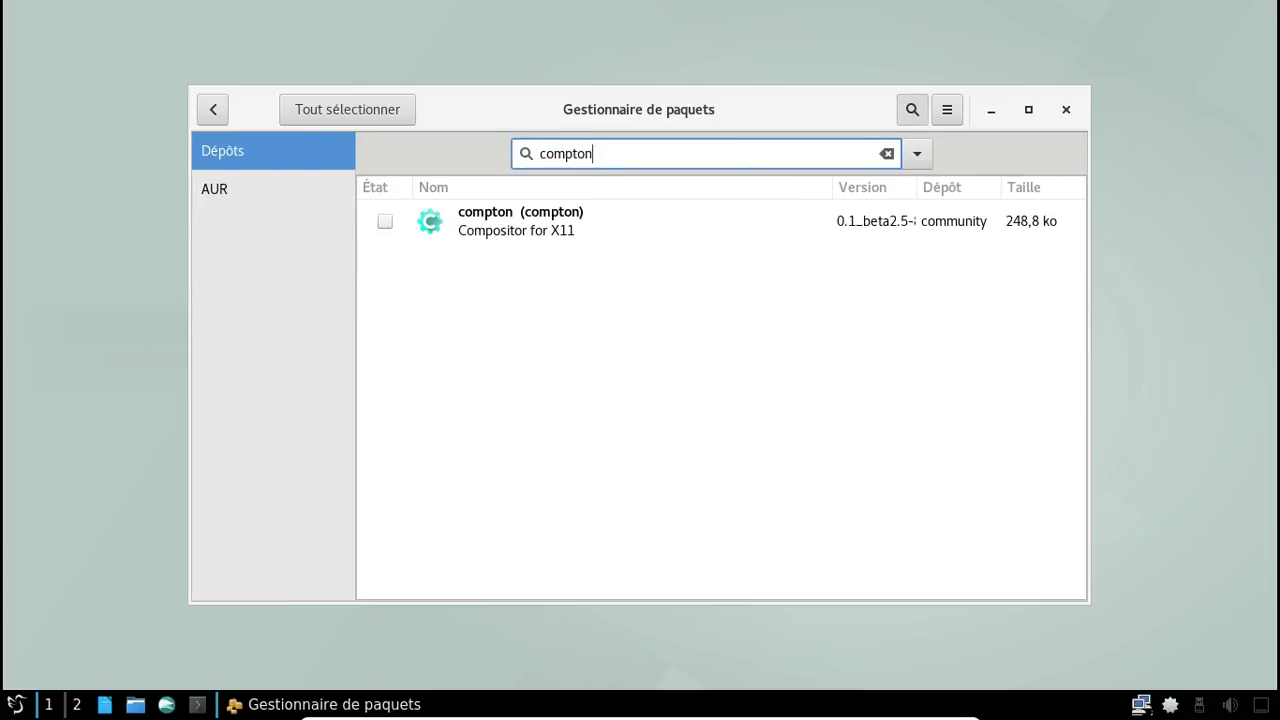
Step: Install the compton package with its dependency, authorise it with the root password, and close the package manager
left_click(385, 221)
left_click(948, 586)
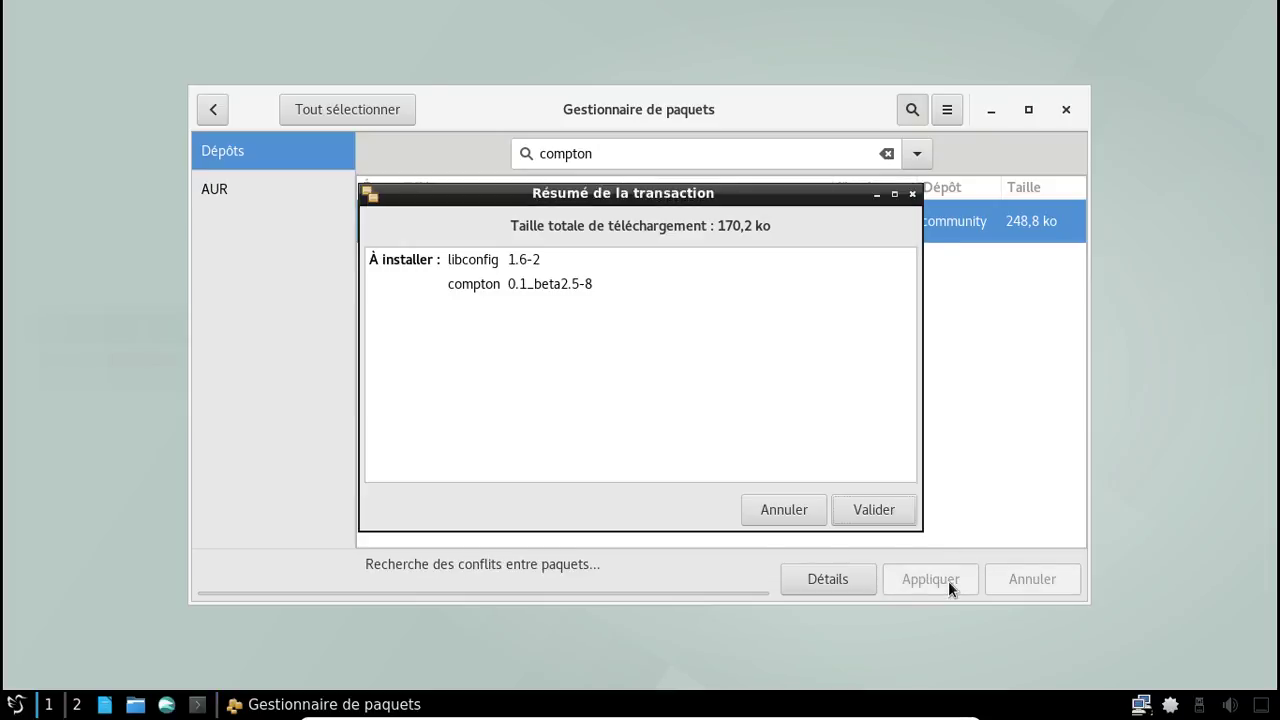
left_click(853, 513)
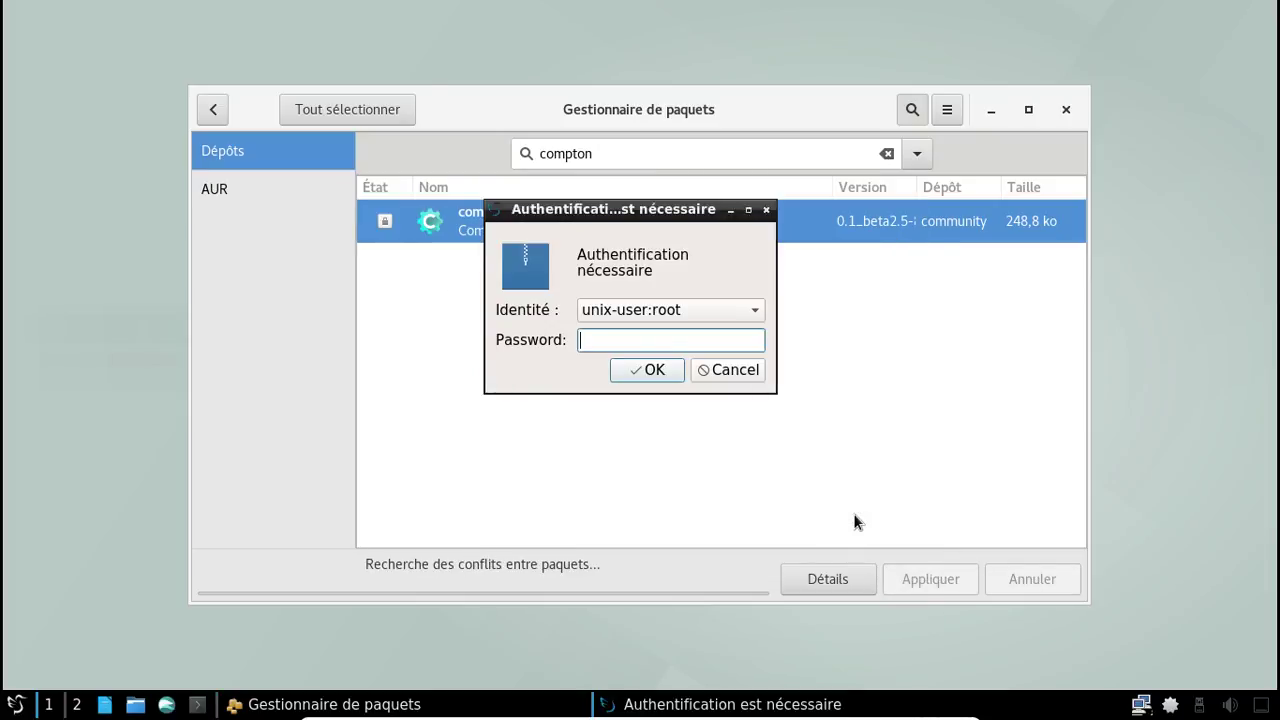
type("********")
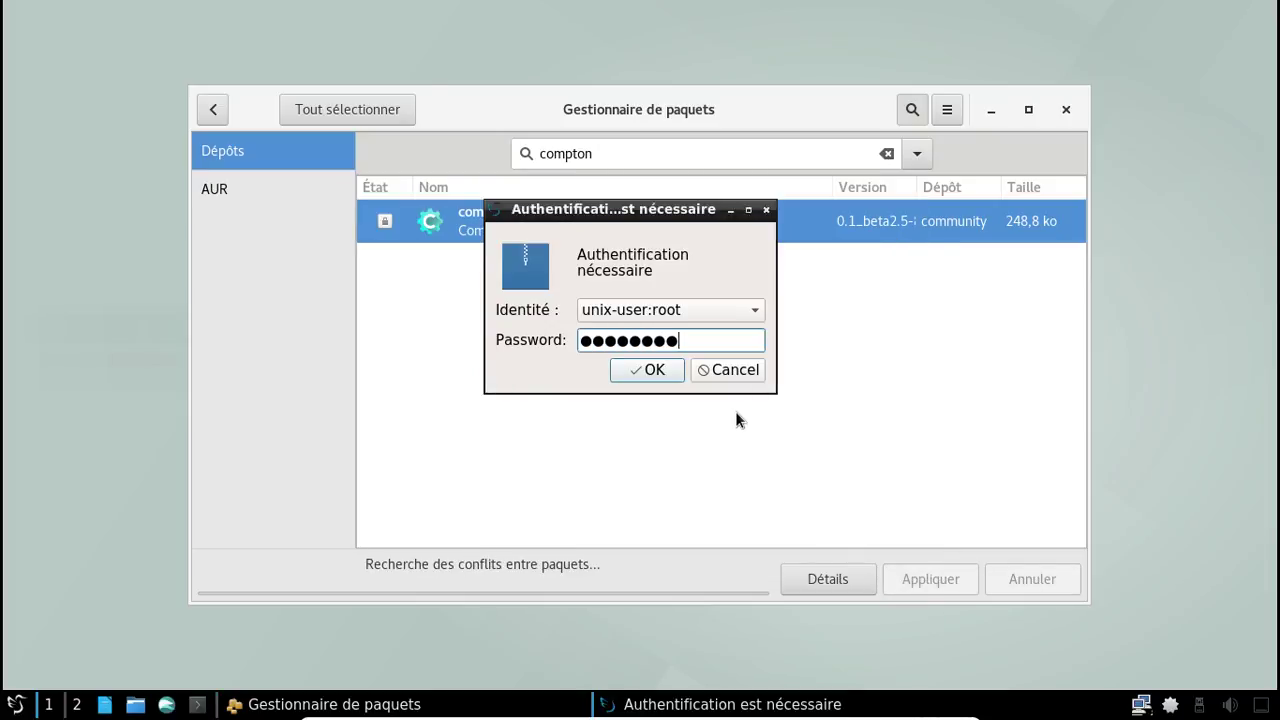
key("BackSpace")
key("BackSpace")
key("BackSpace")
key("BackSpace")
key("BackSpace")
key("BackSpace")
key("BackSpace")
key("BackSpace")
type("*********")
key("Return")
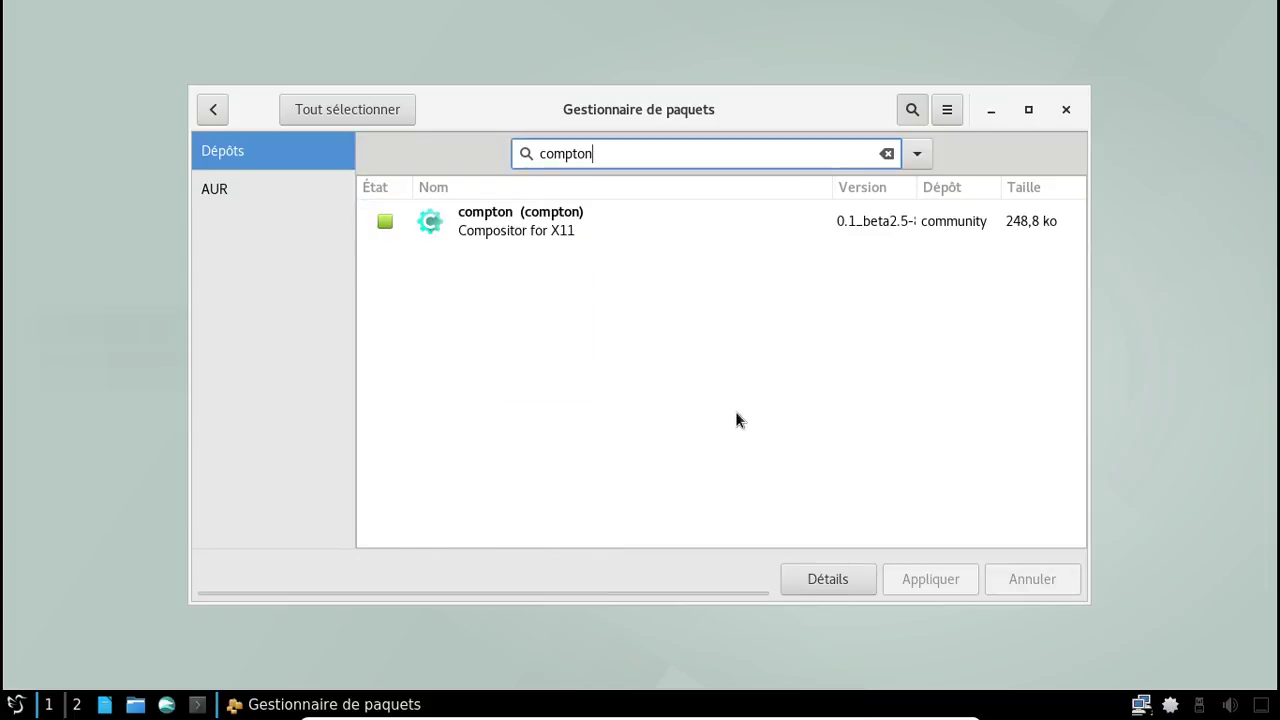
left_click(1069, 108)
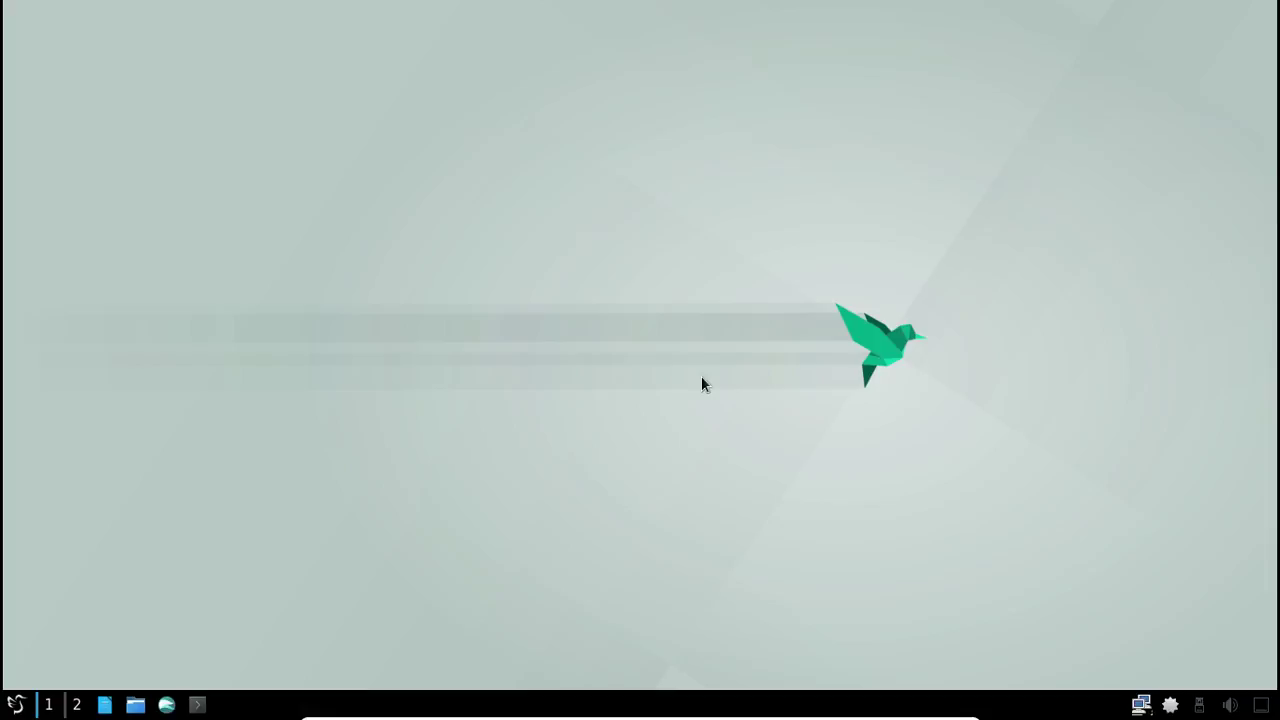
Step: Log out of the LXQt session and log back in by entering the account password
left_click(14, 706)
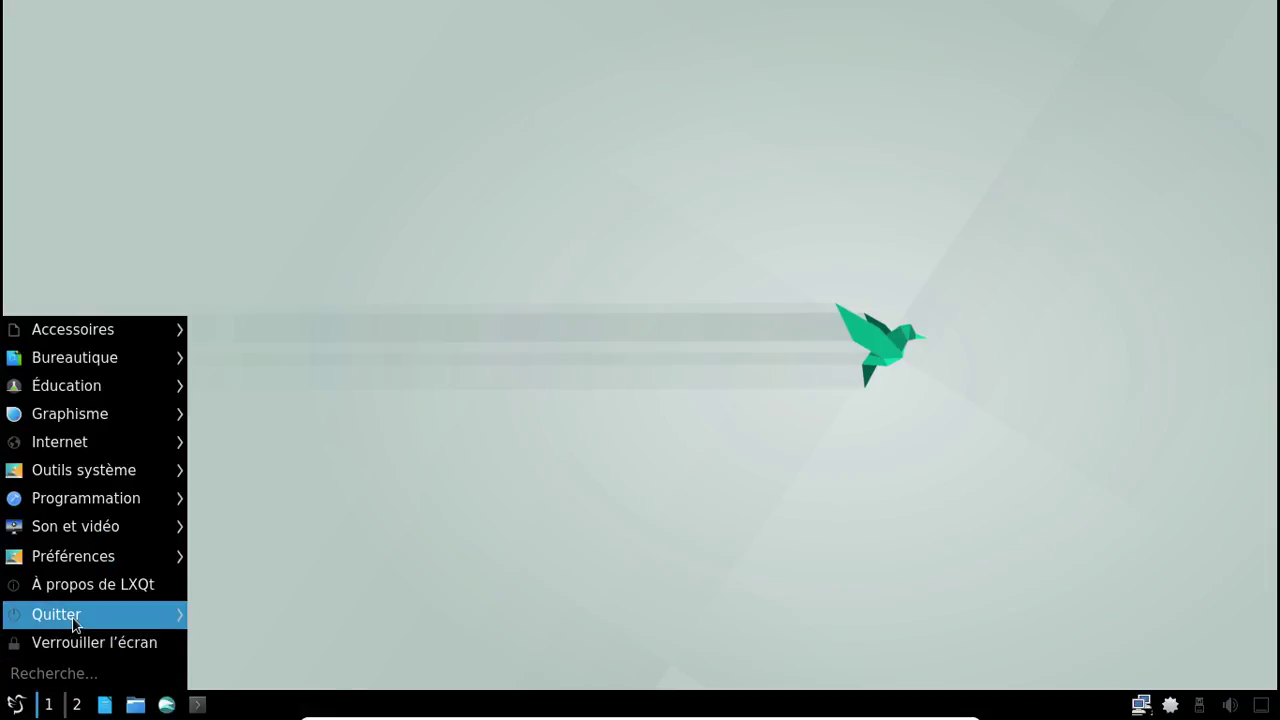
mouse_move(182, 616)
left_click(256, 563)
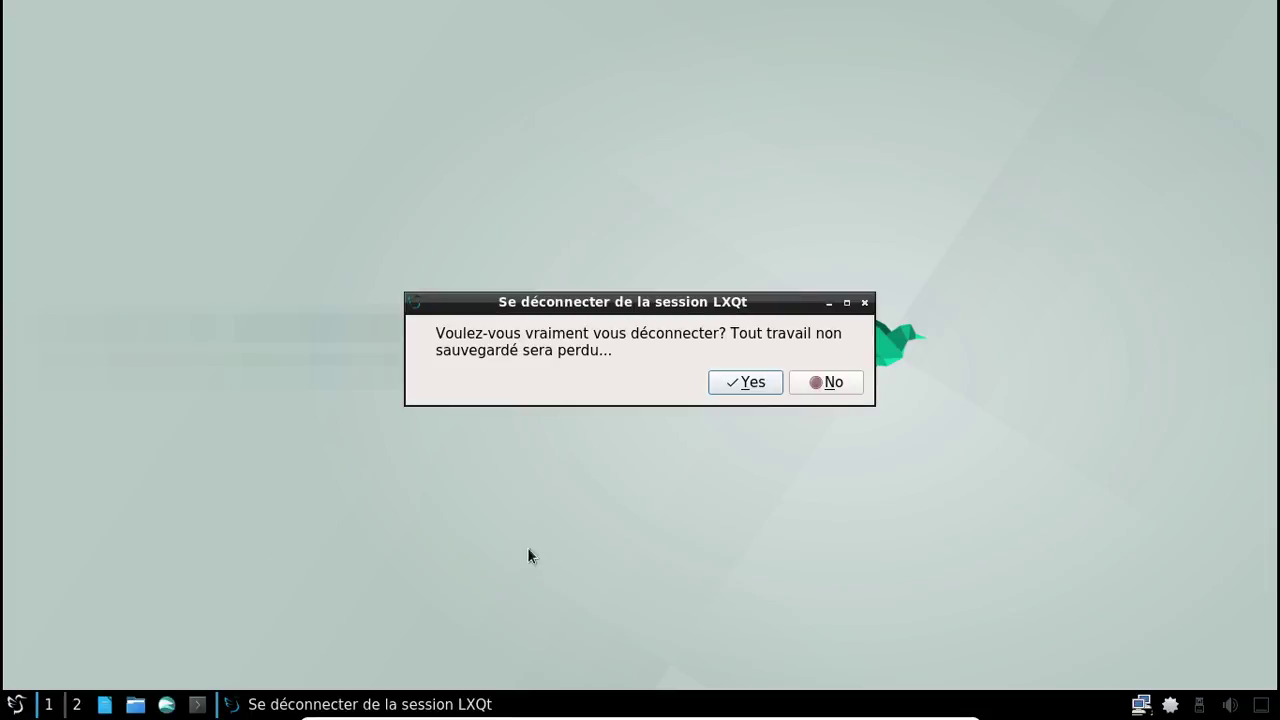
left_click(749, 382)
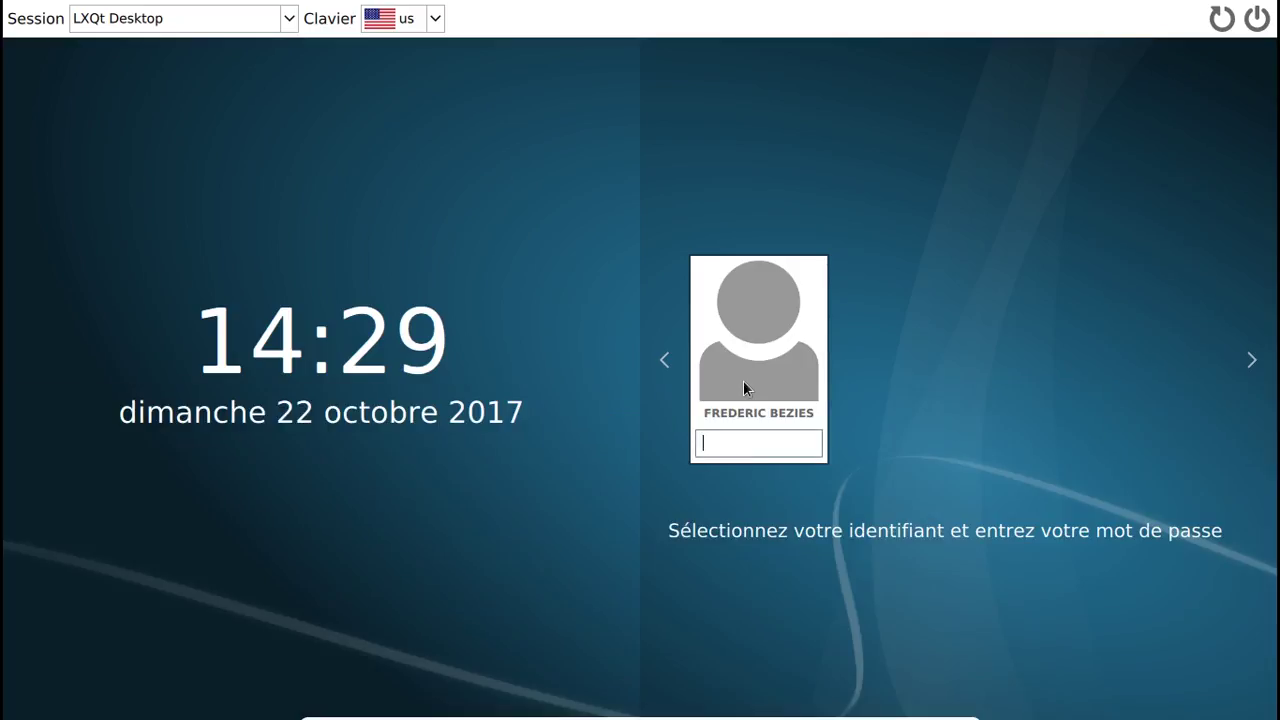
type("*****")
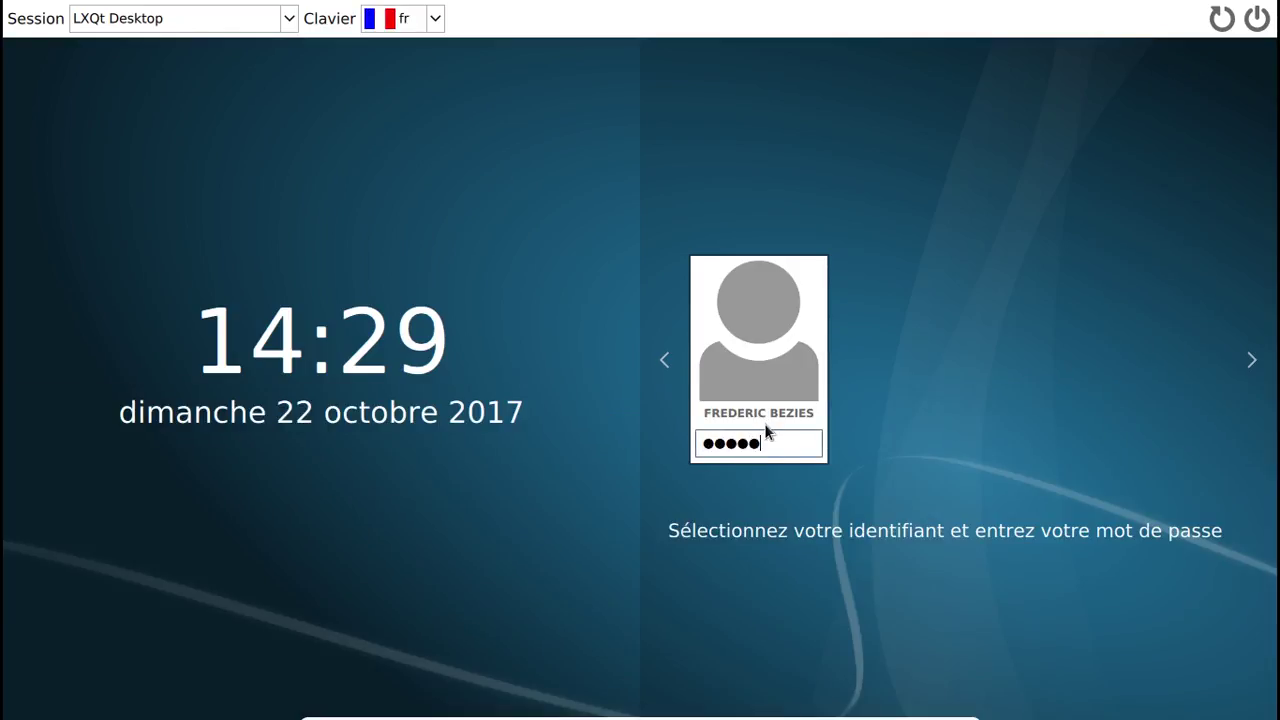
key("Return")
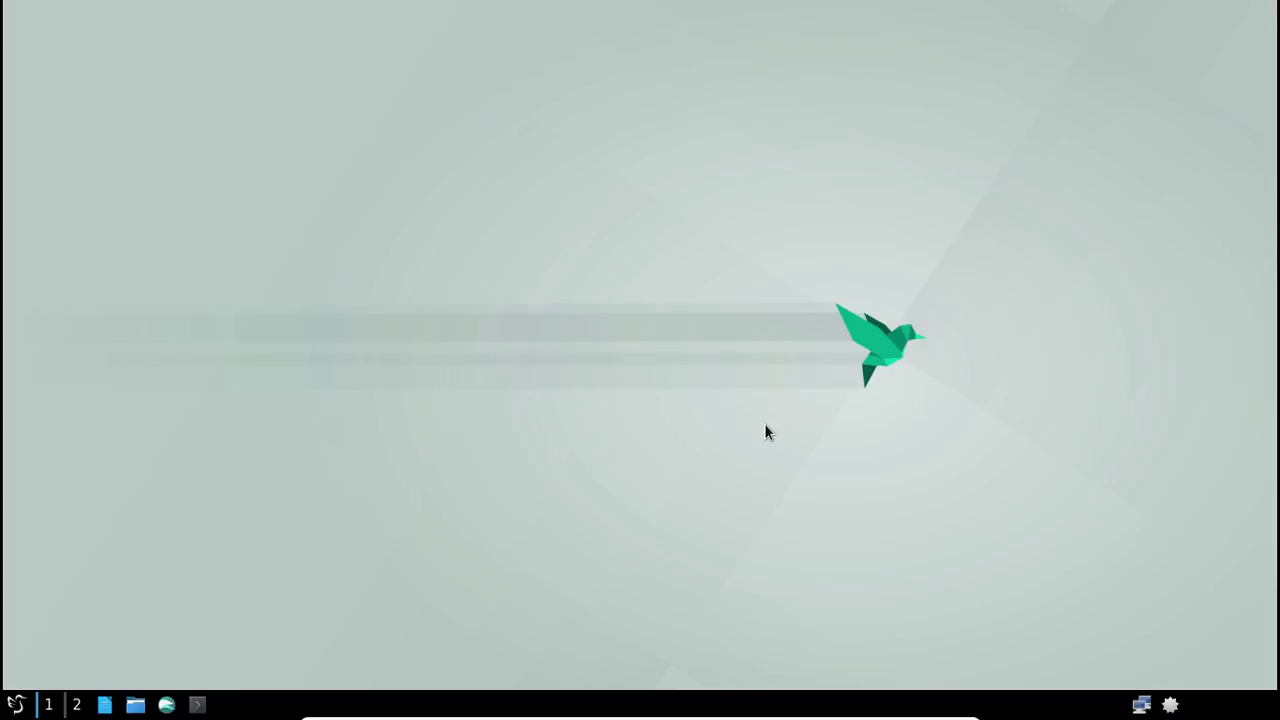
Step: Open a terminal window and the LXQt configuration centre, and reposition both windows on the desktop
left_click(203, 707)
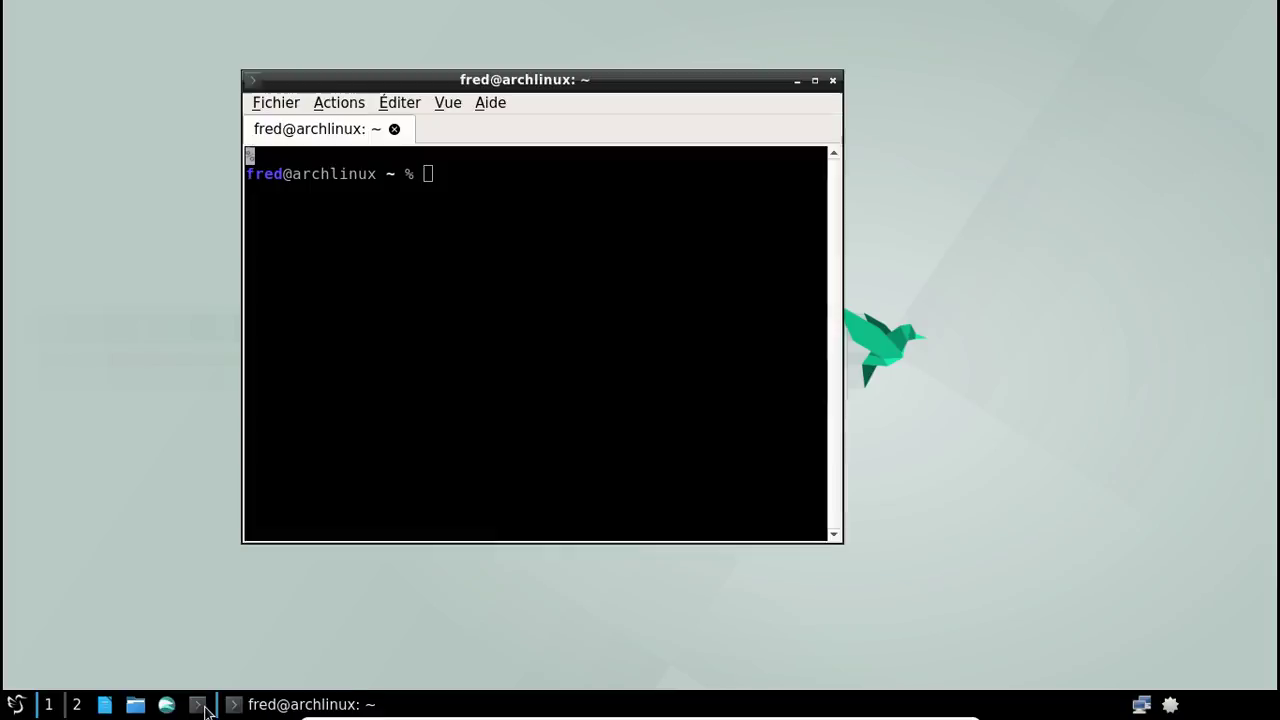
left_click_drag(541, 85, 442, 92)
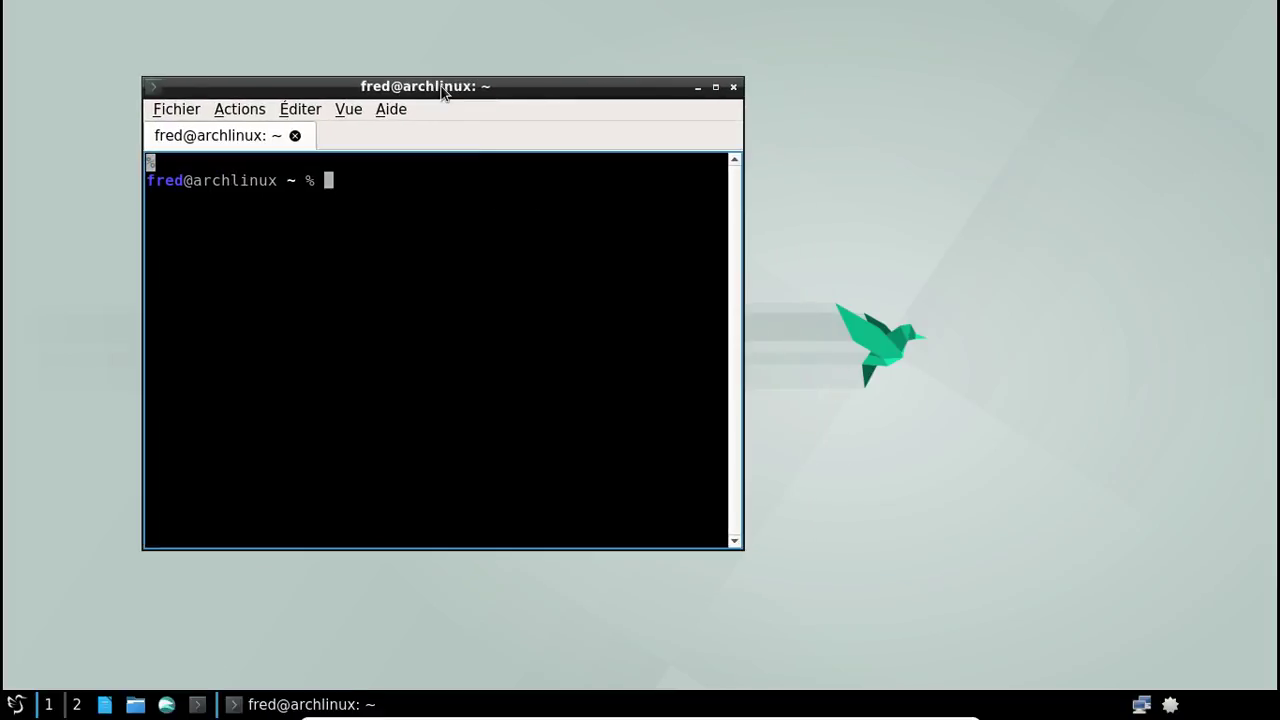
left_click(15, 704)
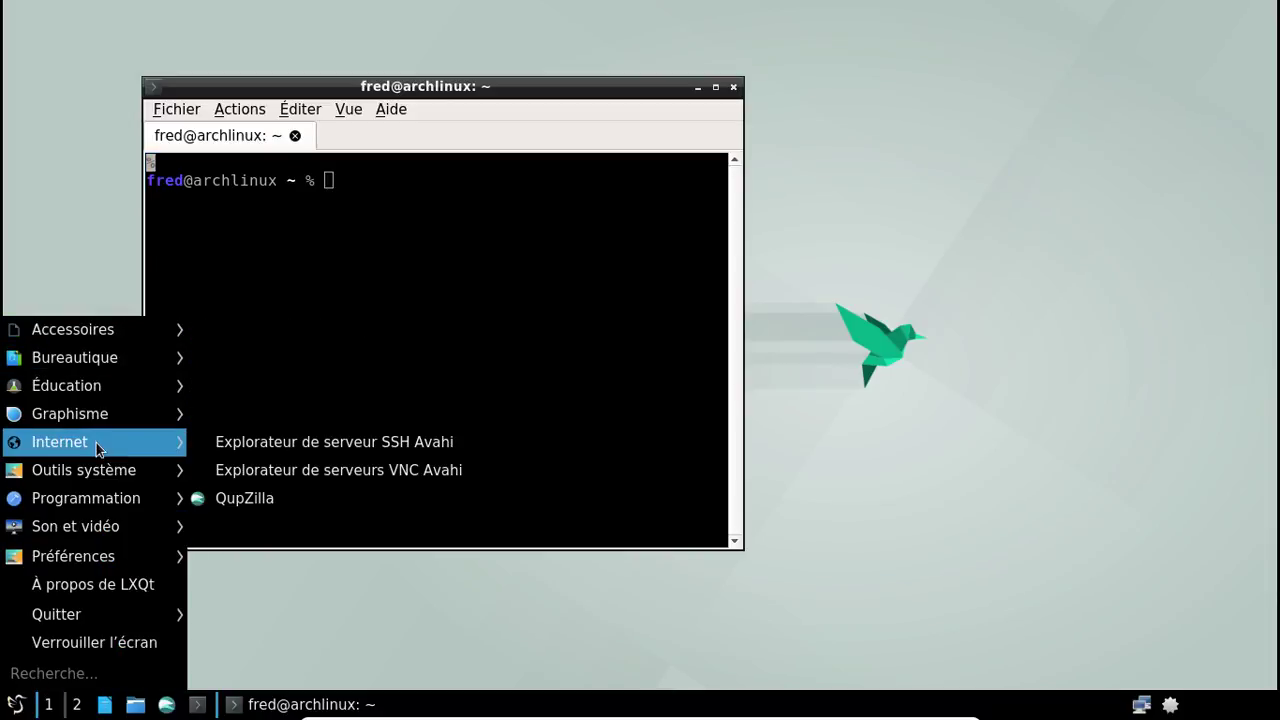
mouse_move(95, 560)
mouse_move(273, 556)
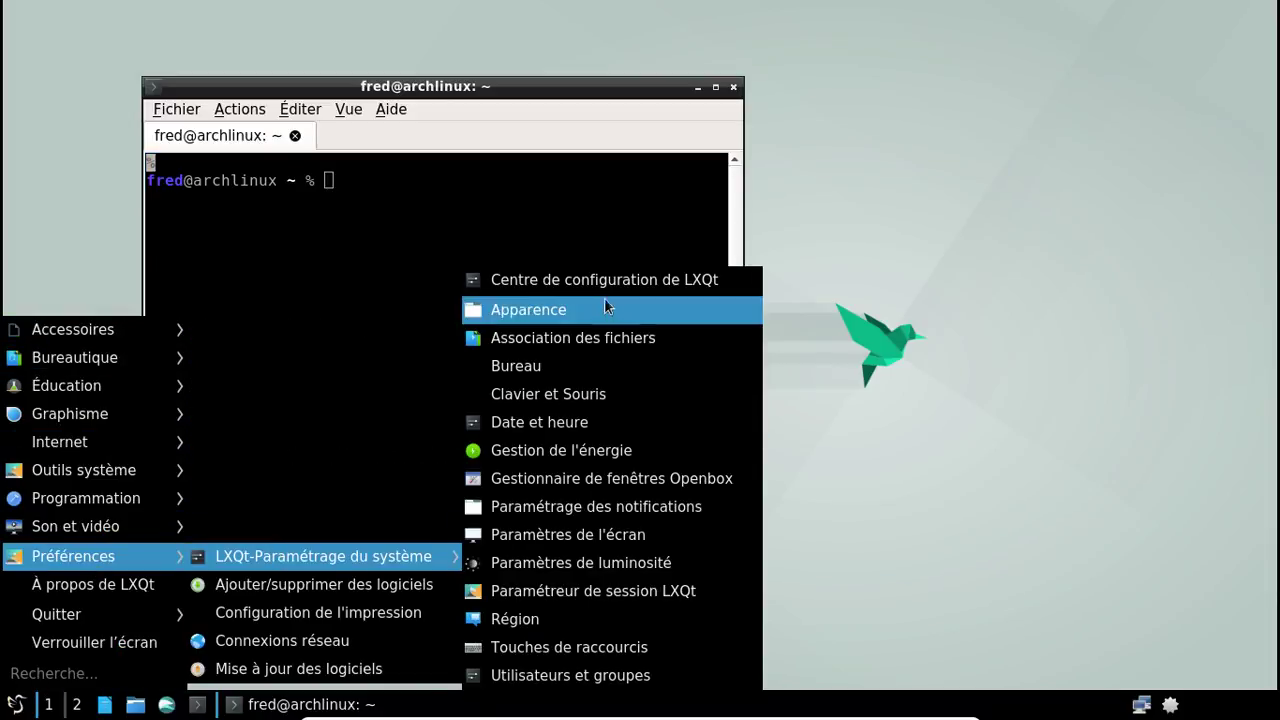
left_click(590, 277)
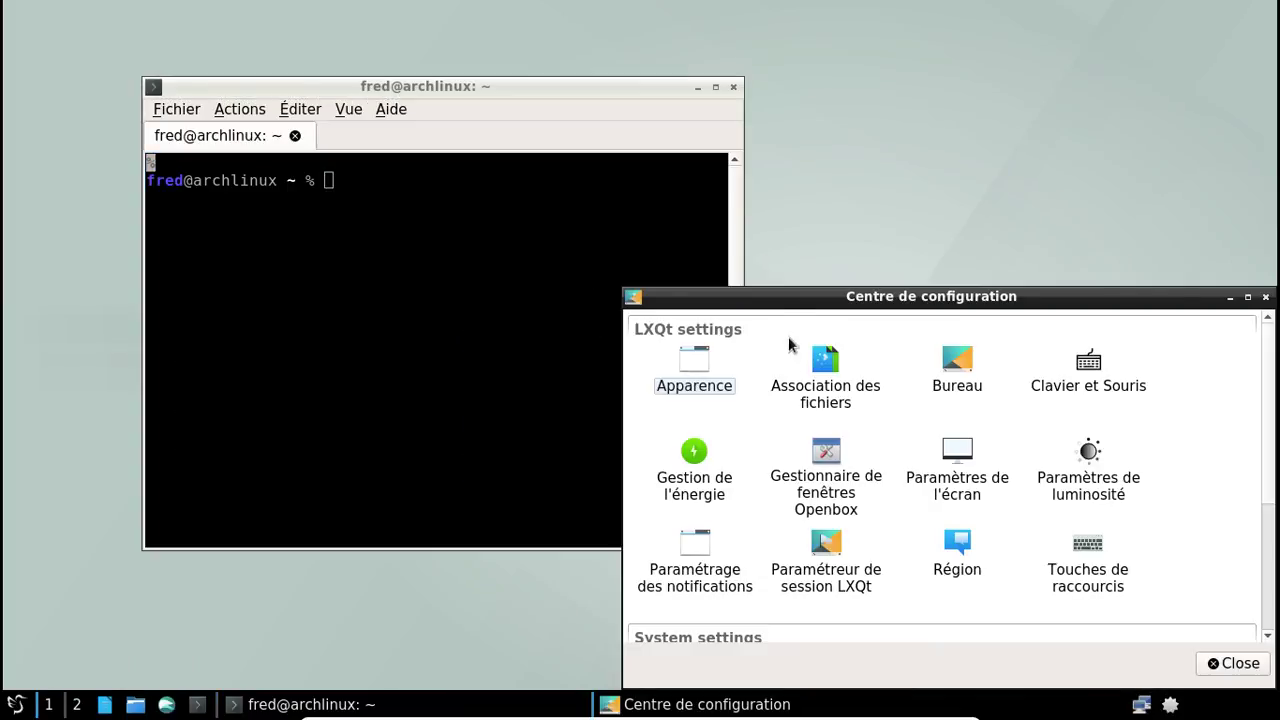
left_click_drag(730, 294, 511, 247)
Step: Turn on "Colorize icons based on widget style (palette)" in the icon theme appearance settings, and close them
double_click(480, 329)
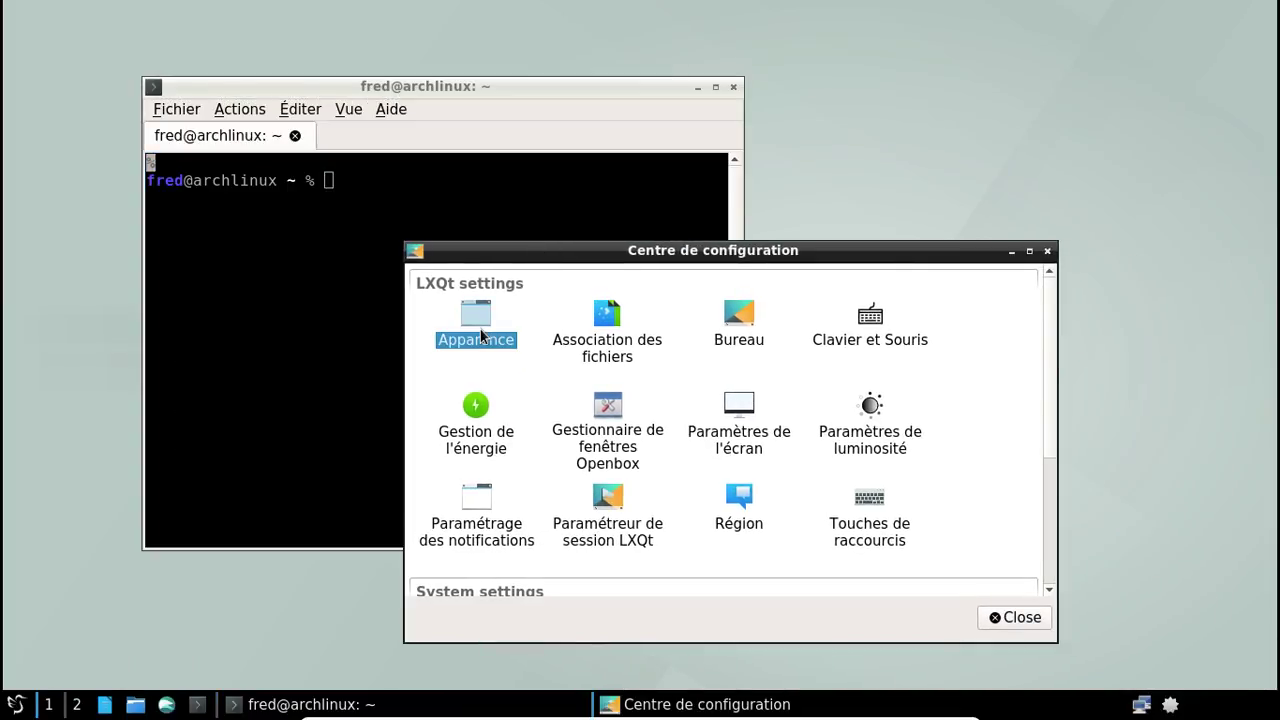
left_click(391, 248)
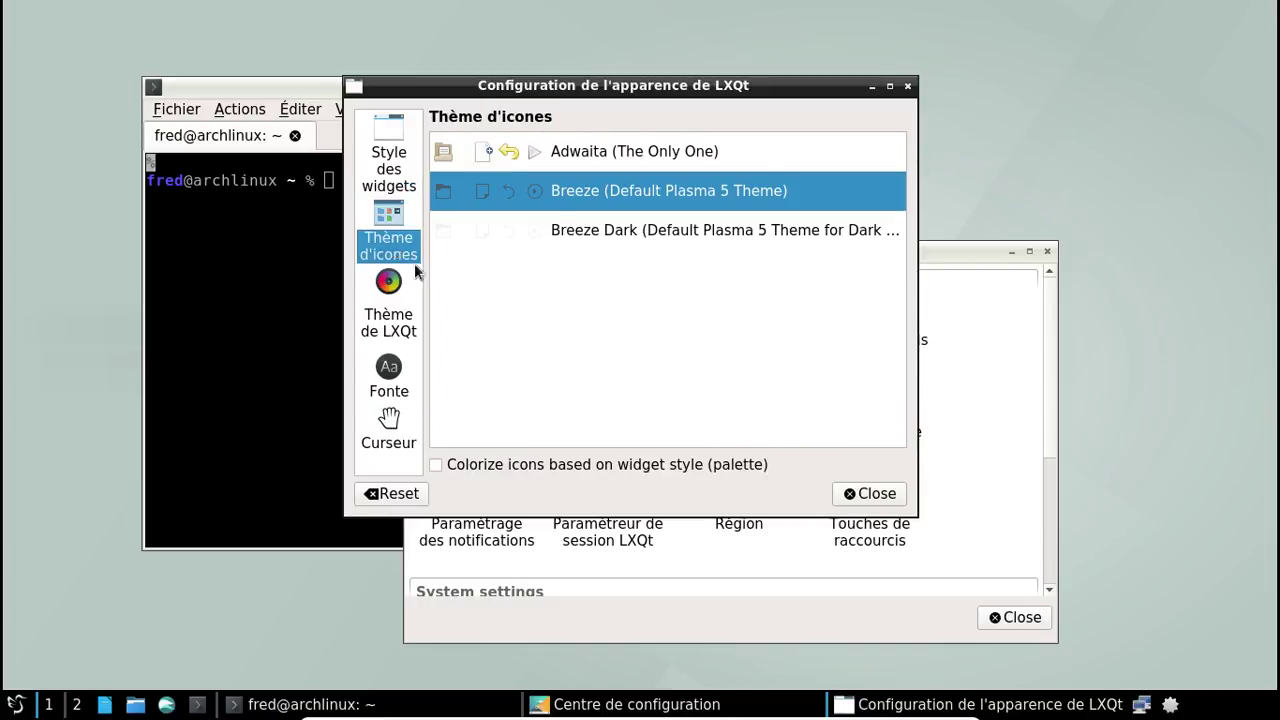
left_click(469, 465)
left_click(873, 497)
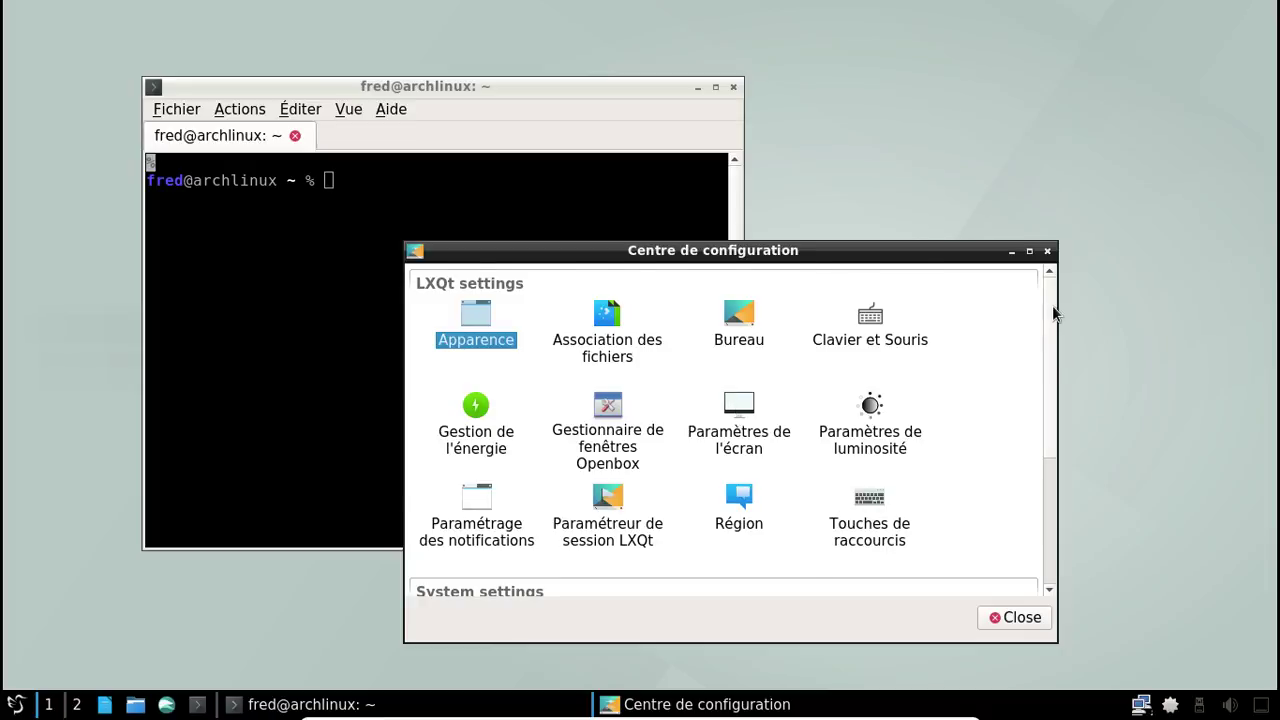
Step: Review the LXQt session's basic modules, autostart applications and environment variables, and close the session settings and configuration centre
left_click_drag(1053, 313, 1050, 505)
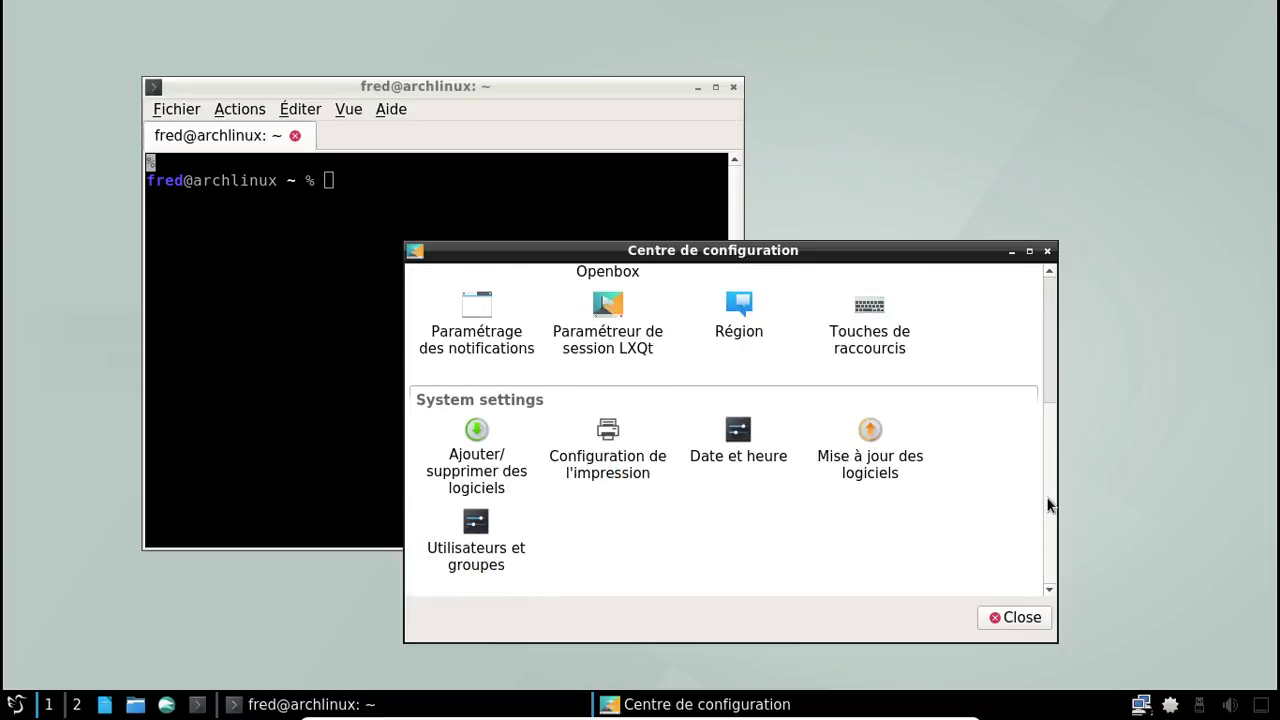
left_click(555, 340)
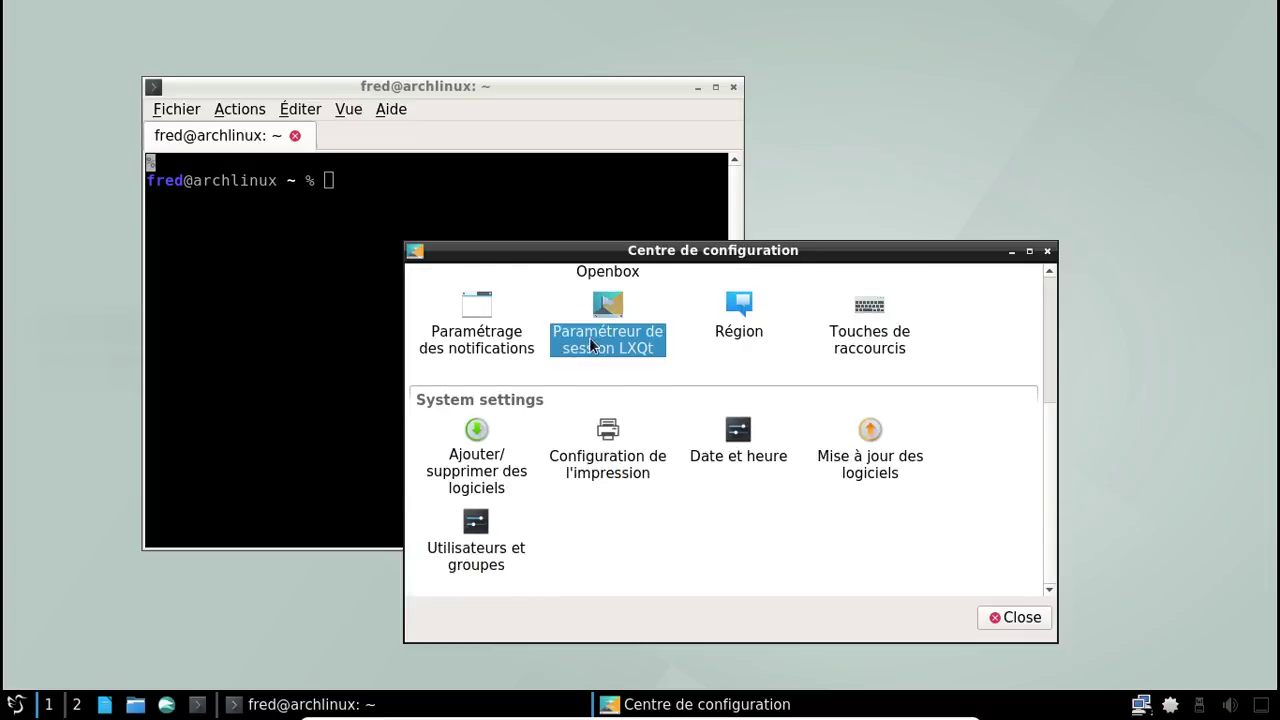
double_click(596, 345)
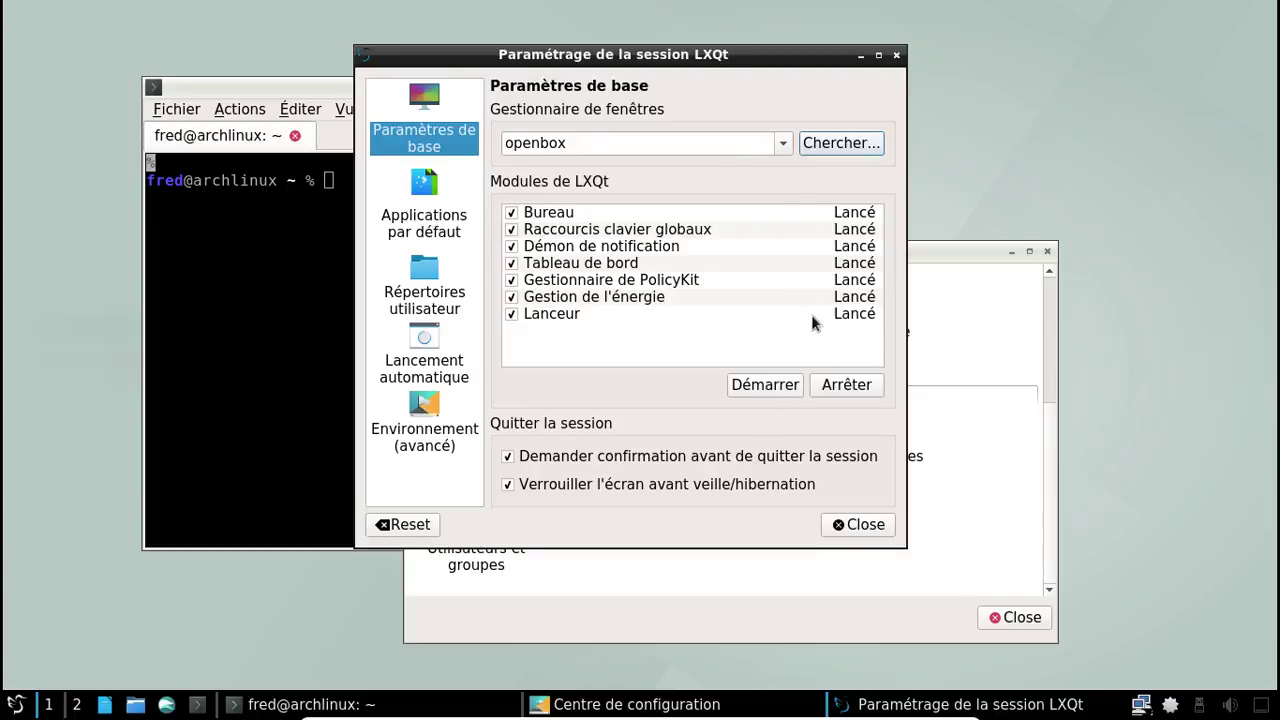
left_click(433, 374)
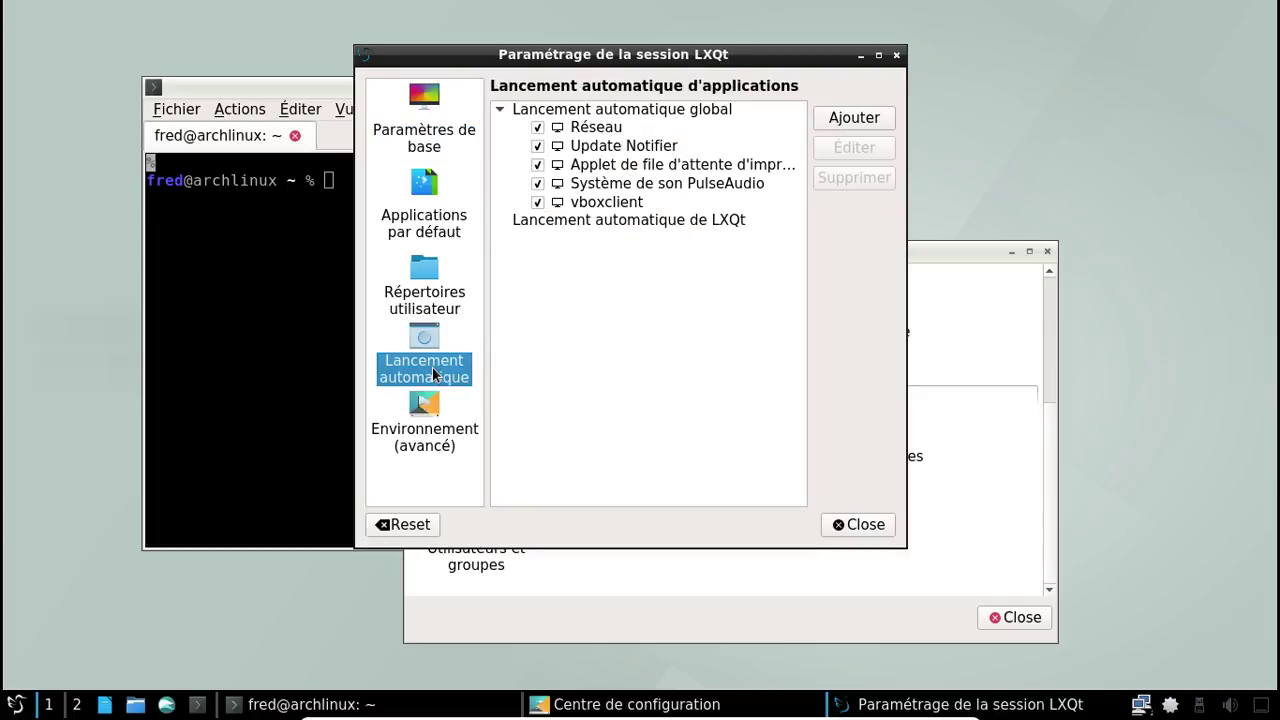
left_click(433, 418)
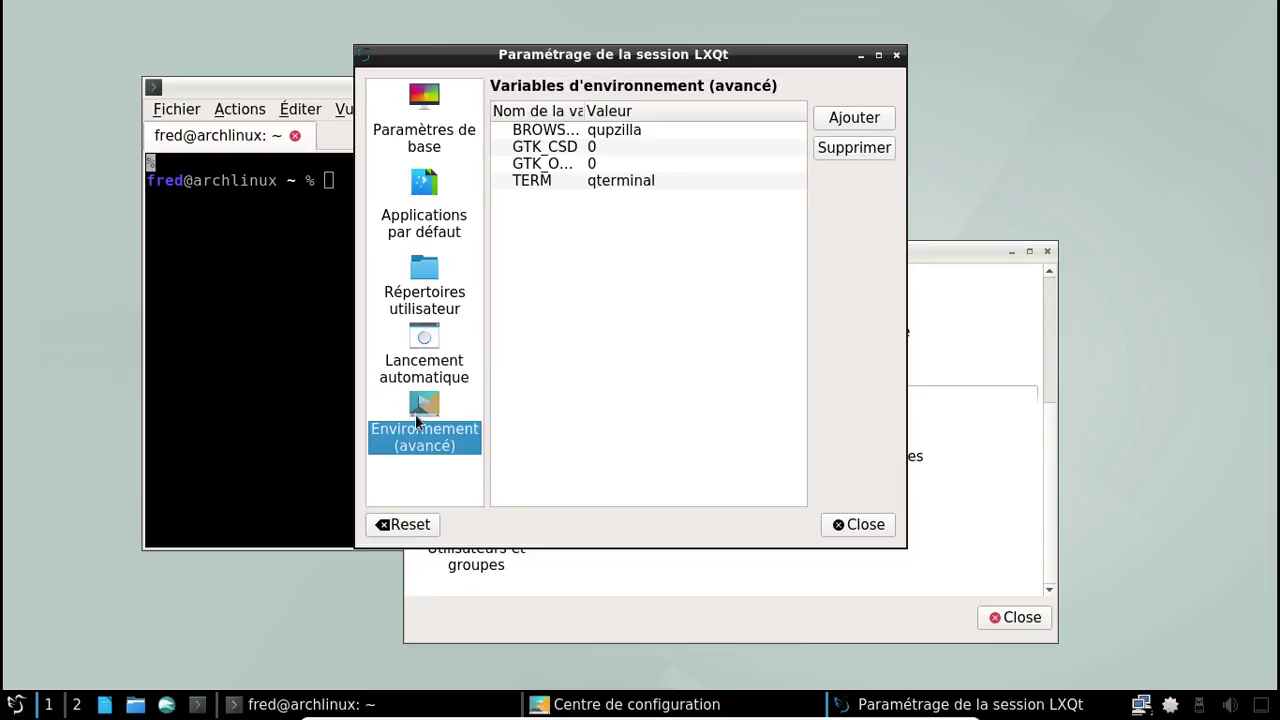
left_click(420, 116)
left_click(896, 55)
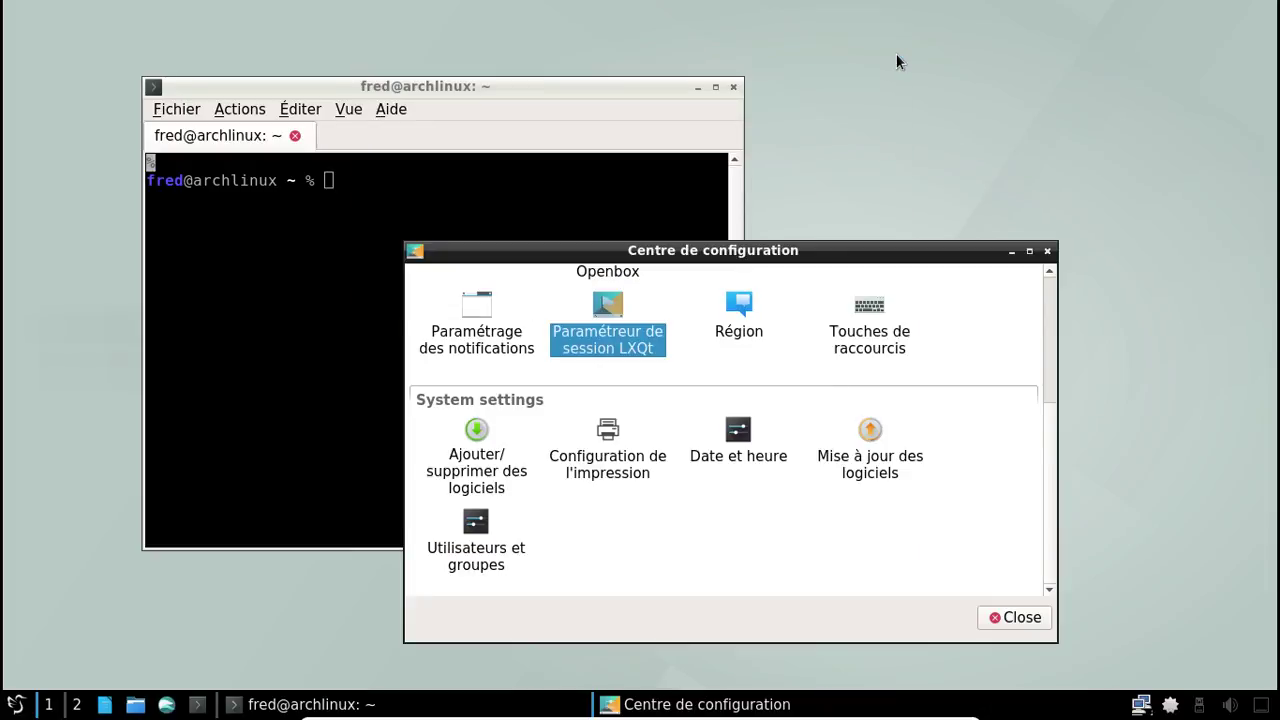
left_click(1047, 251)
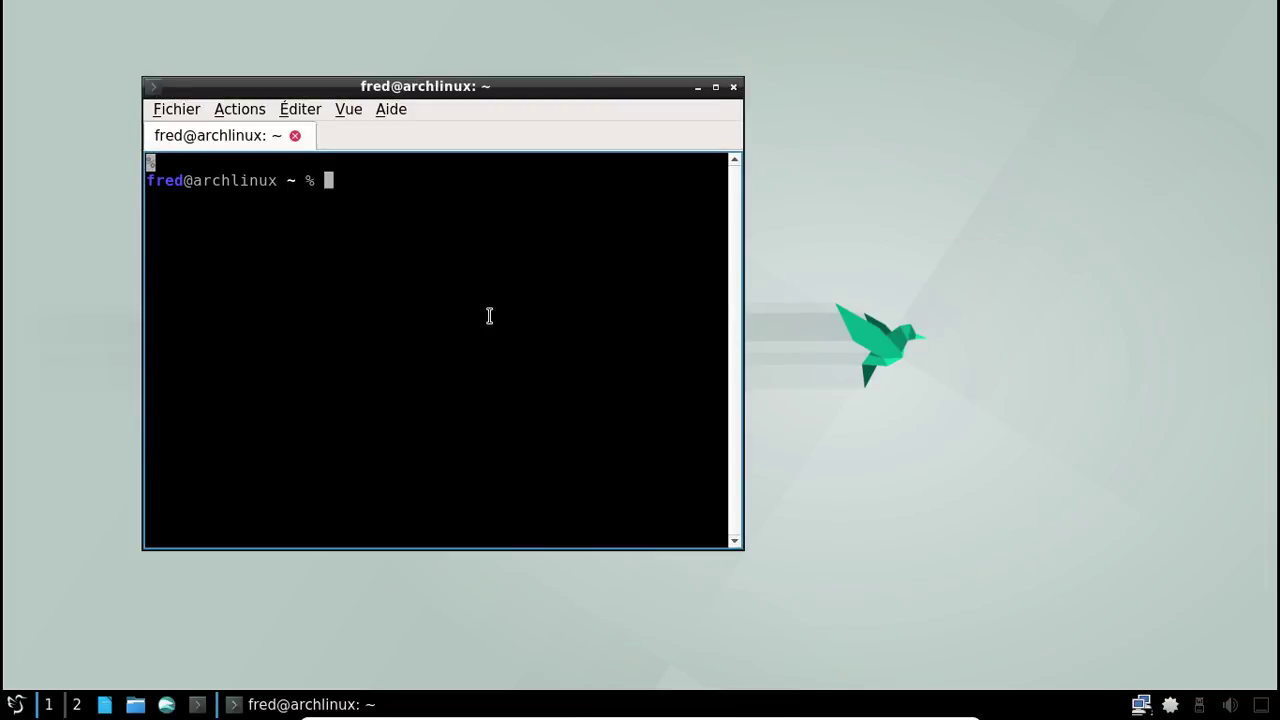
Step: Start the compton compositor from the terminal
type("comp")
key("Tab")
type("to")
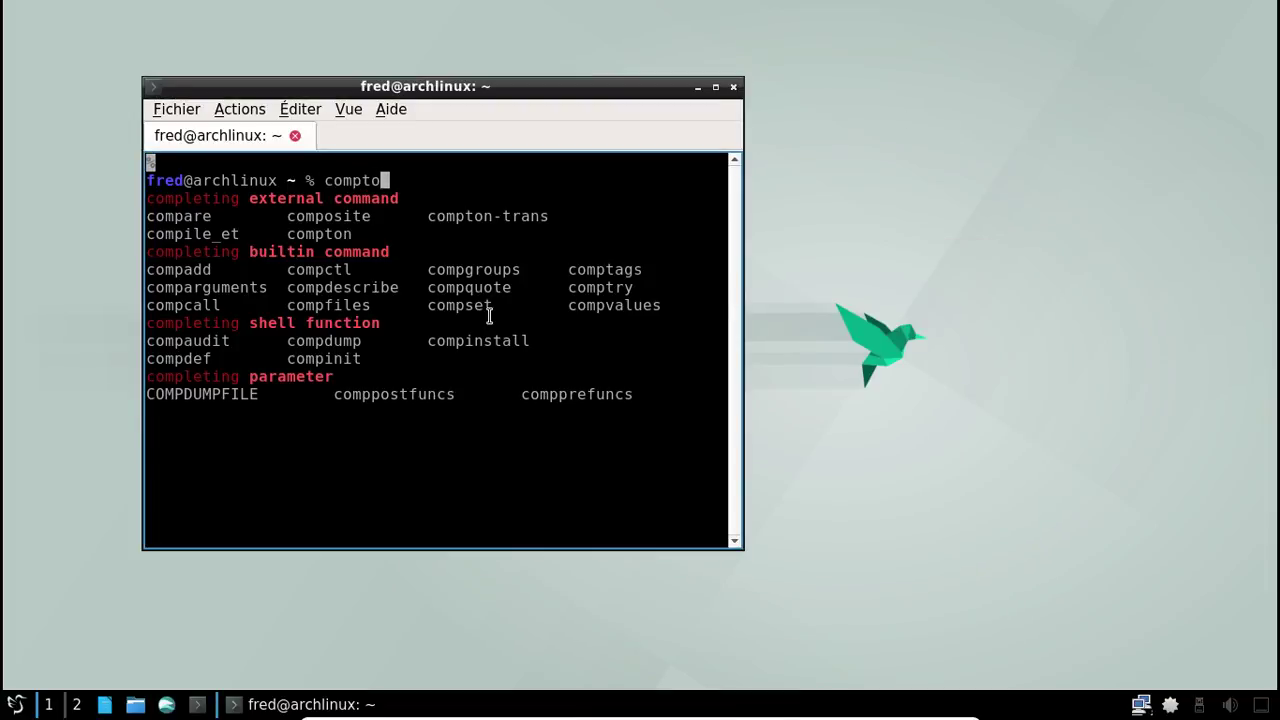
type("n")
key("Tab")
key("Return")
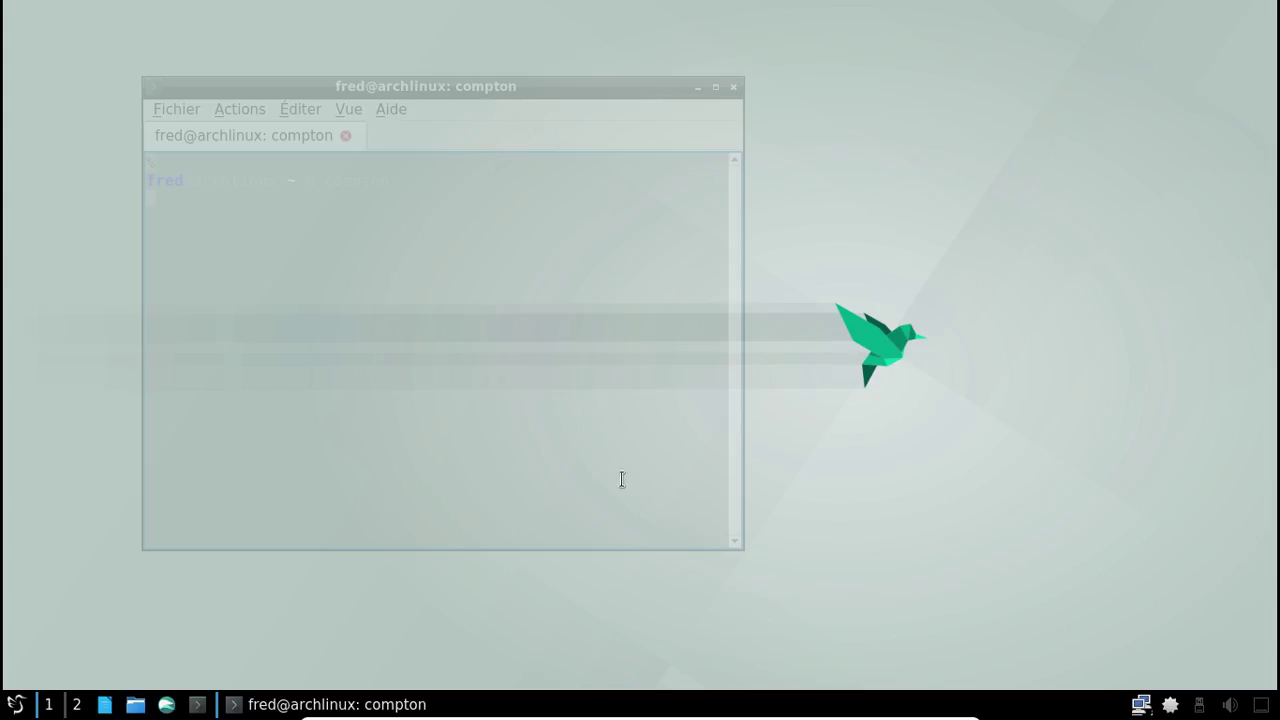
Step: Set QTerminal's application transparency and terminal transparency to 20 % each, apply the preferences, and reposition the terminal window
left_click(238, 110)
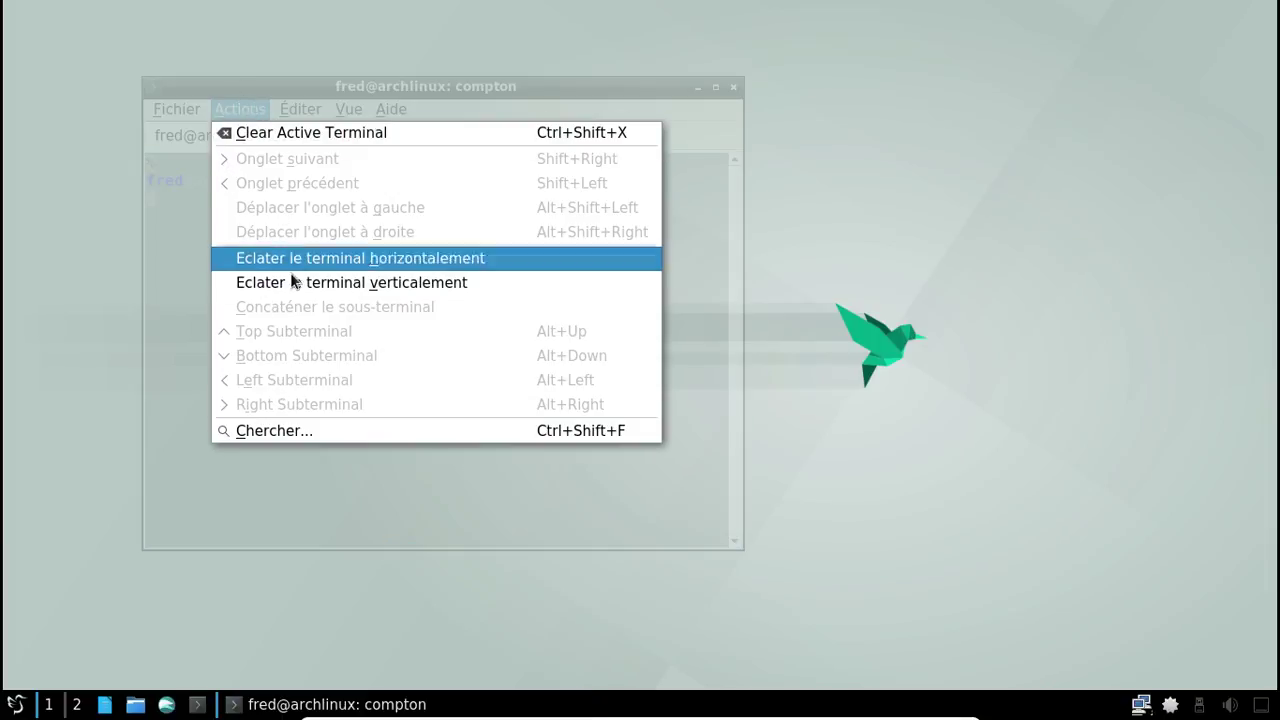
mouse_move(184, 107)
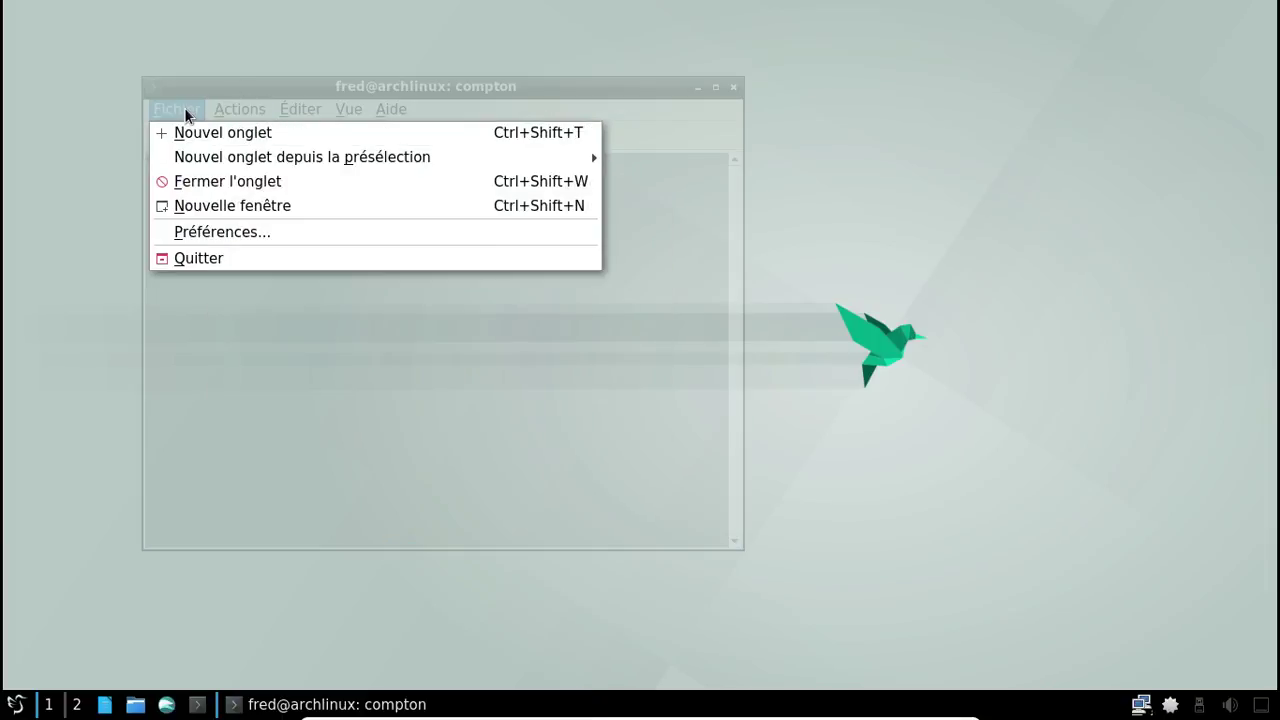
left_click(240, 234)
left_click_drag(592, 377, 558, 408)
type("2")
key("BackSpace")
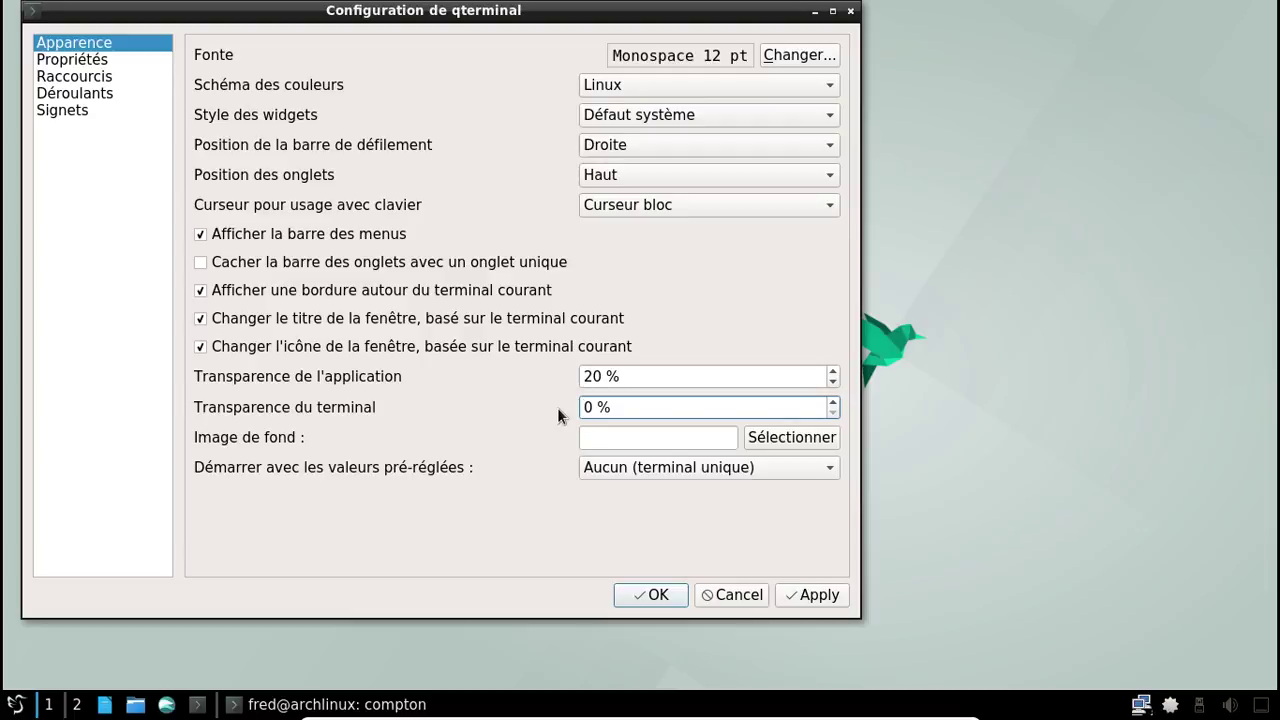
type("2")
left_click(807, 596)
left_click(655, 595)
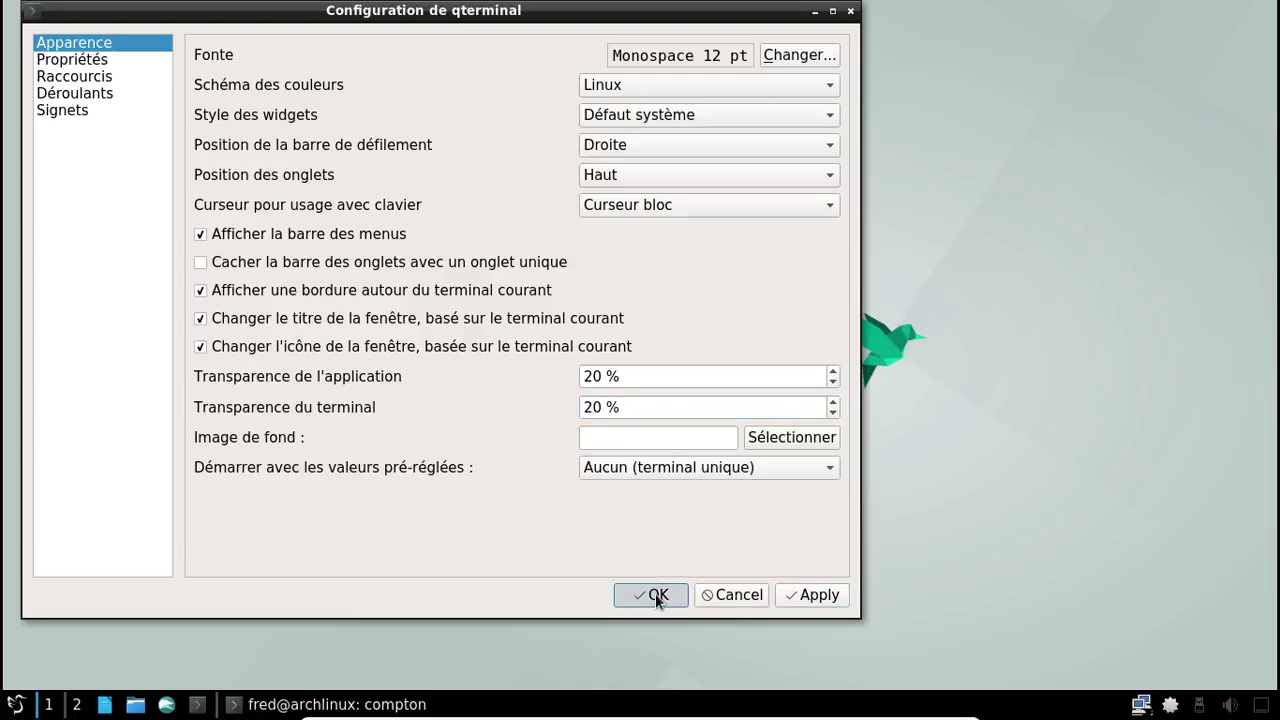
left_click_drag(463, 92, 564, 93)
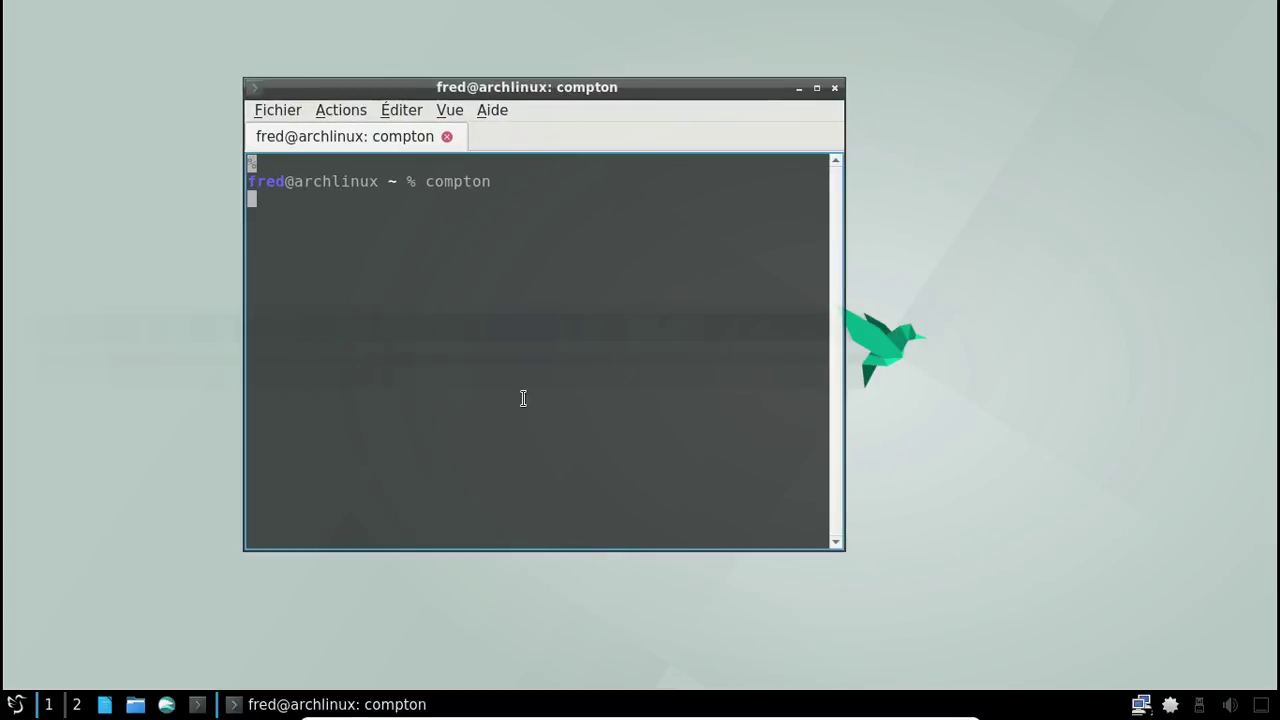
Step: Open the LXQt configuration centre, reposition it, and show the automatic application launch list in the LXQt session settings
left_click(16, 704)
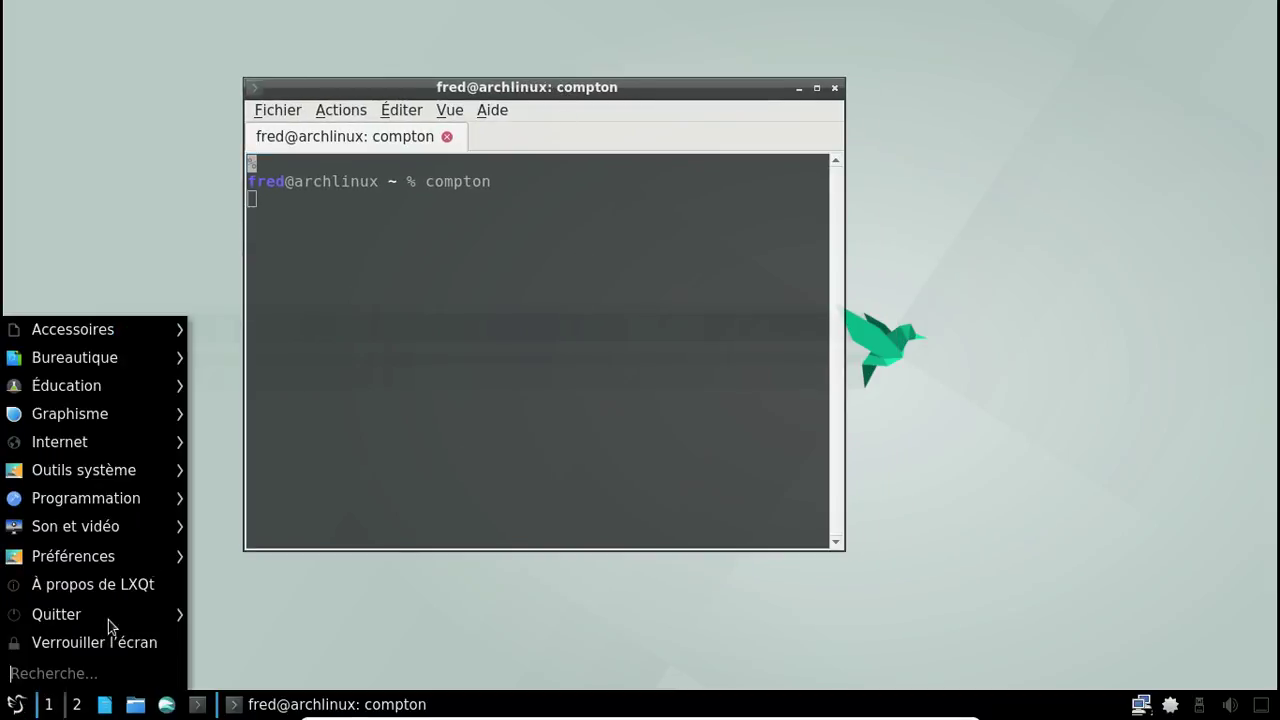
mouse_move(160, 556)
mouse_move(330, 558)
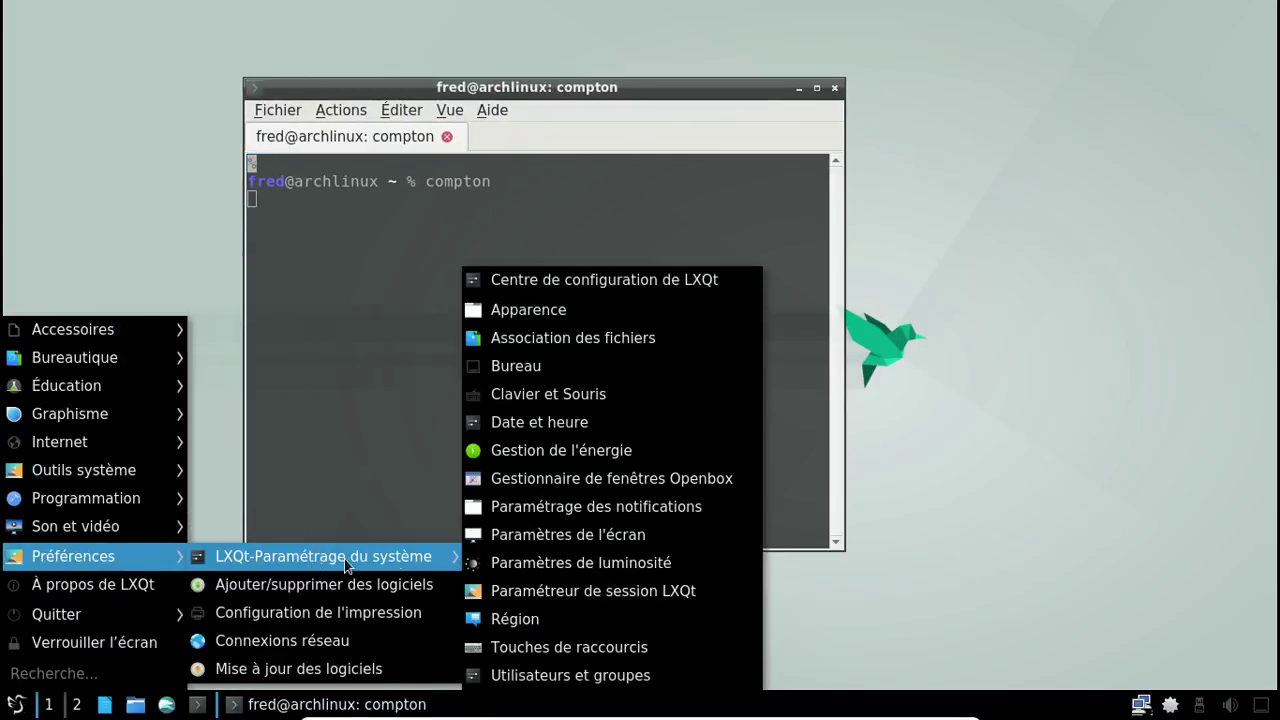
left_click(573, 288)
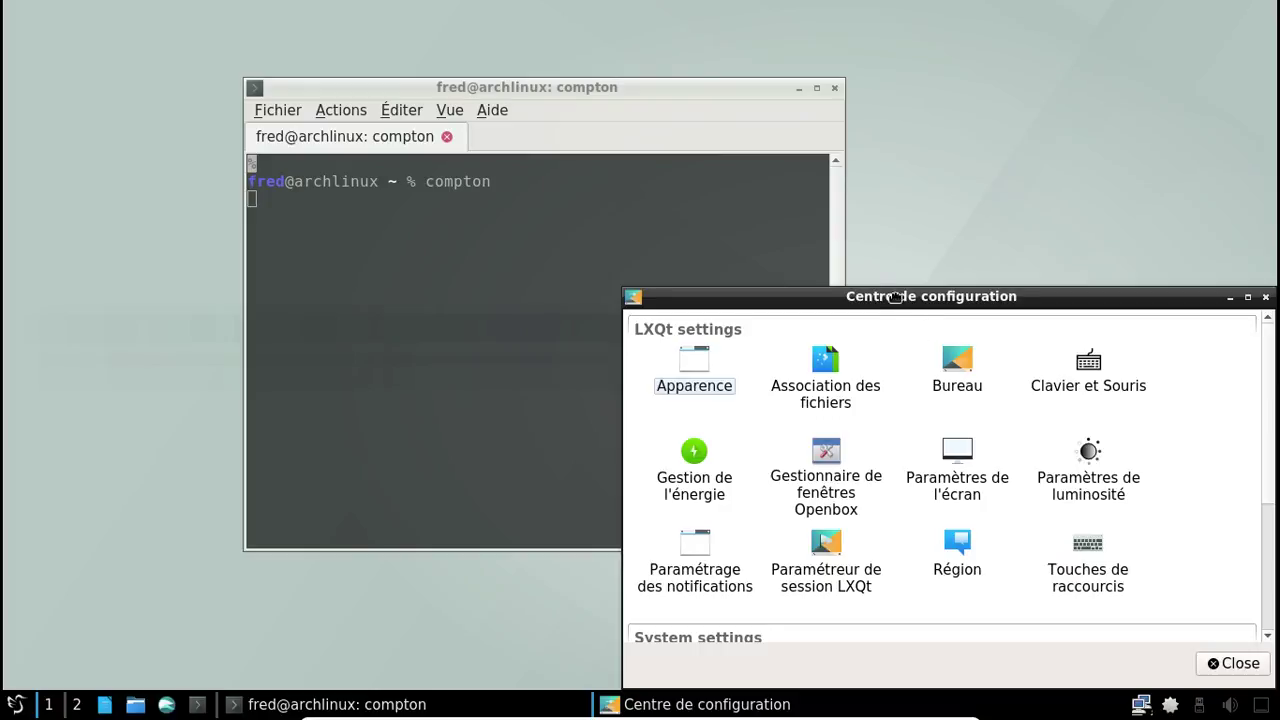
left_click_drag(901, 296, 718, 211)
left_click(633, 495)
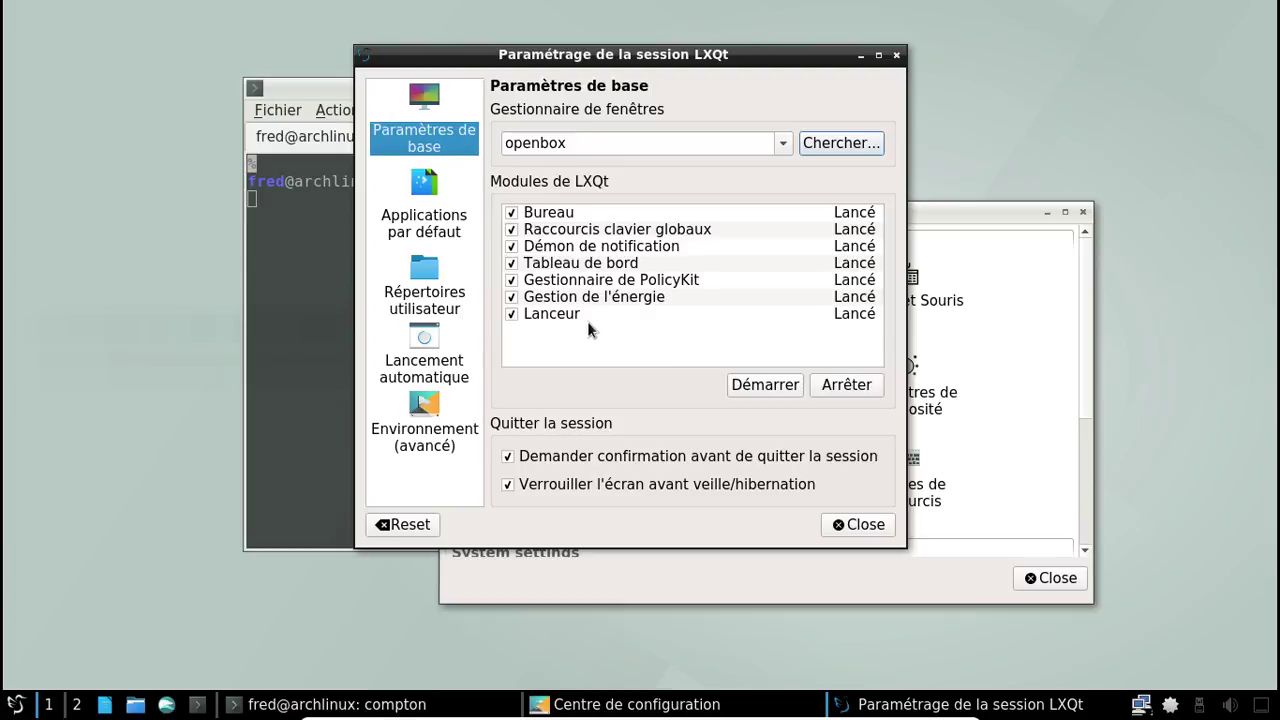
left_click(437, 347)
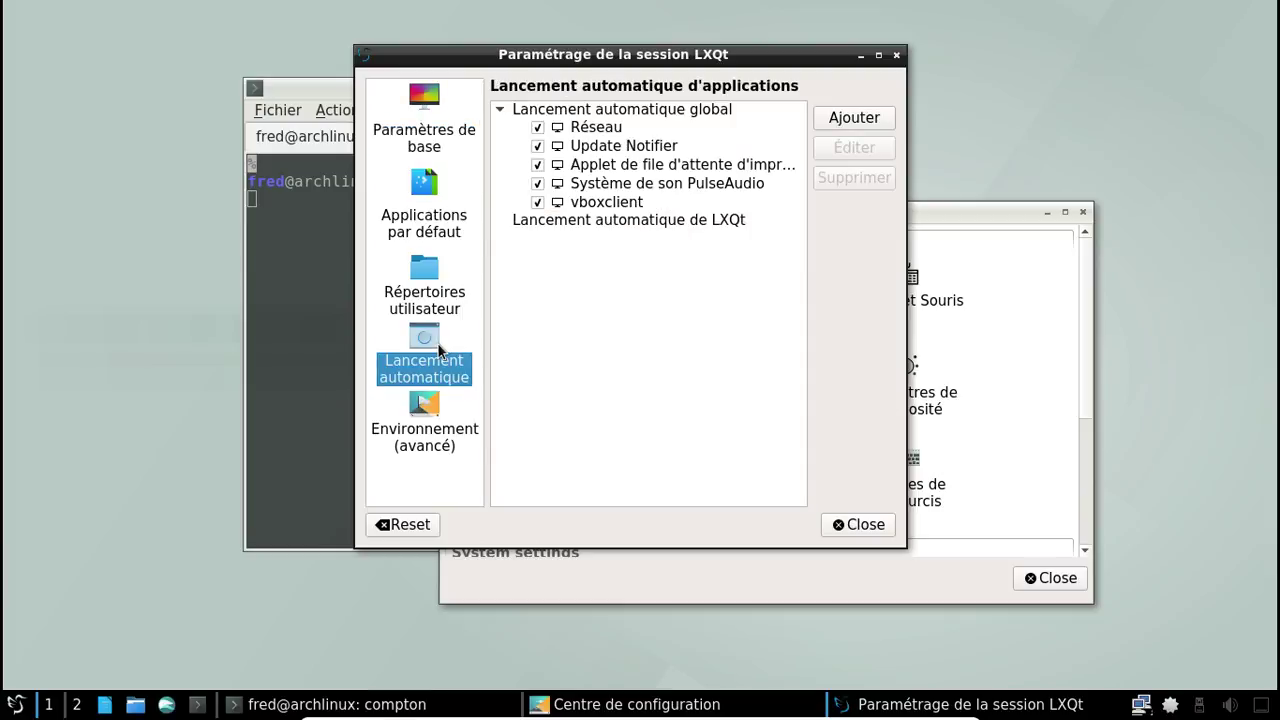
Step: Add an autostart entry named "Compton" that runs the command compton
left_click(852, 117)
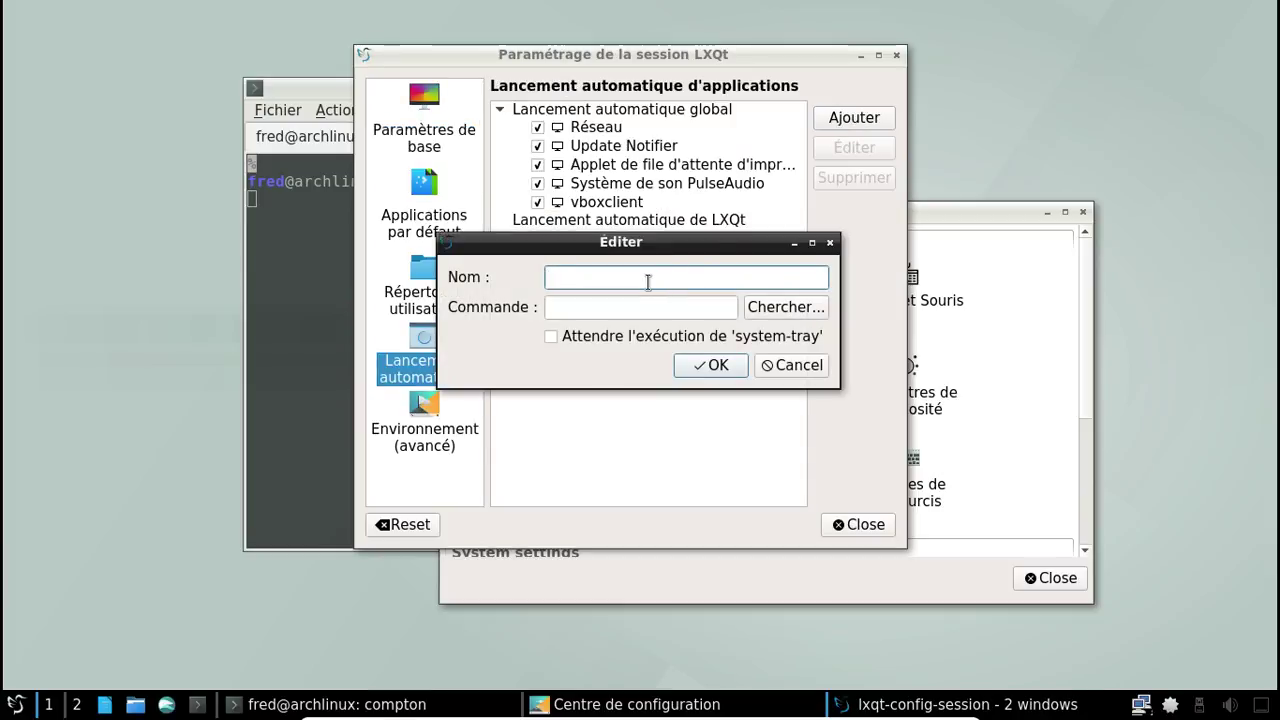
type("Com")
key("BackSpace")
key("BackSpace")
type("ommpto")
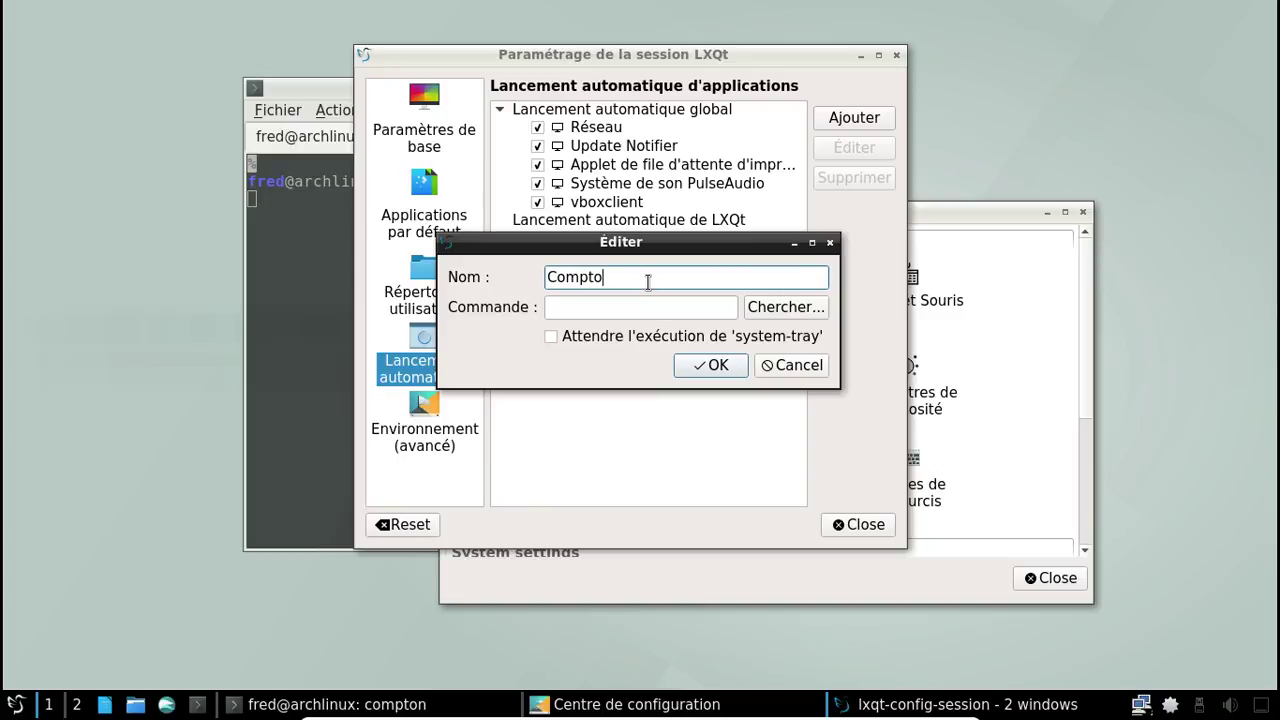
type("n")
key("Tab")
type("comp")
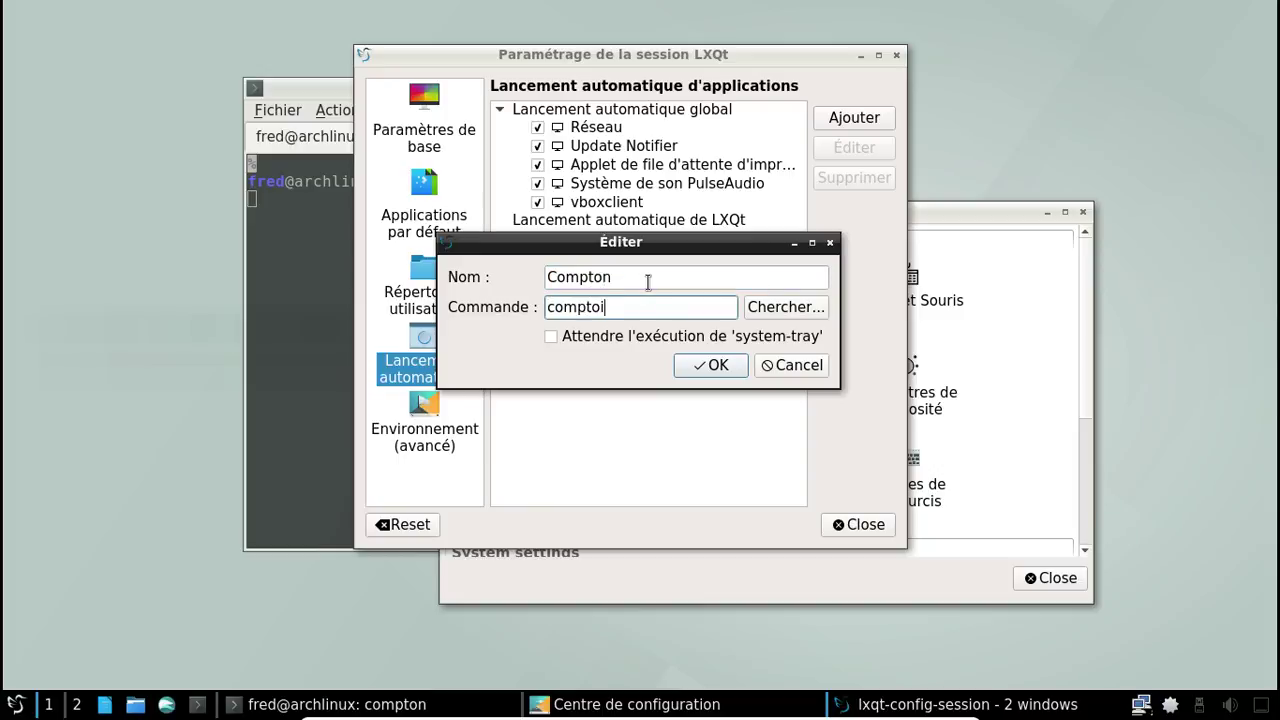
left_click(710, 365)
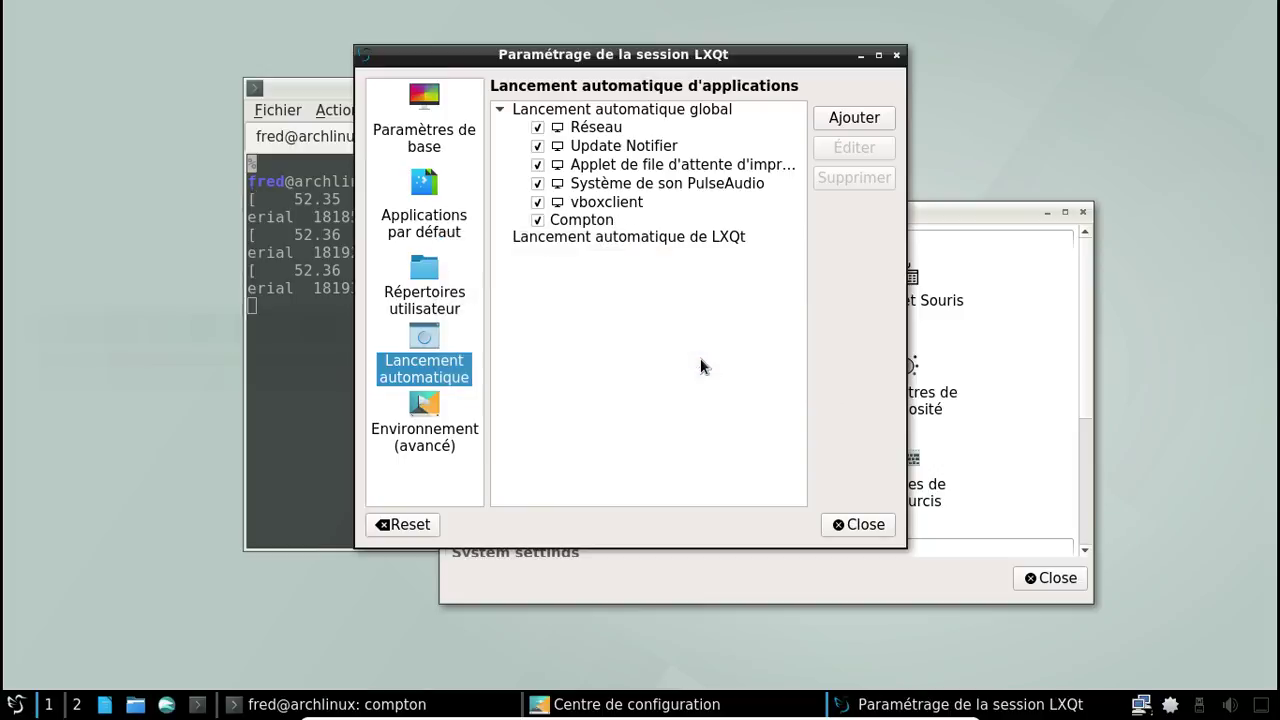
Step: Close the session settings, the terminal running compton and the configuration centre
left_click(855, 525)
left_click(826, 316)
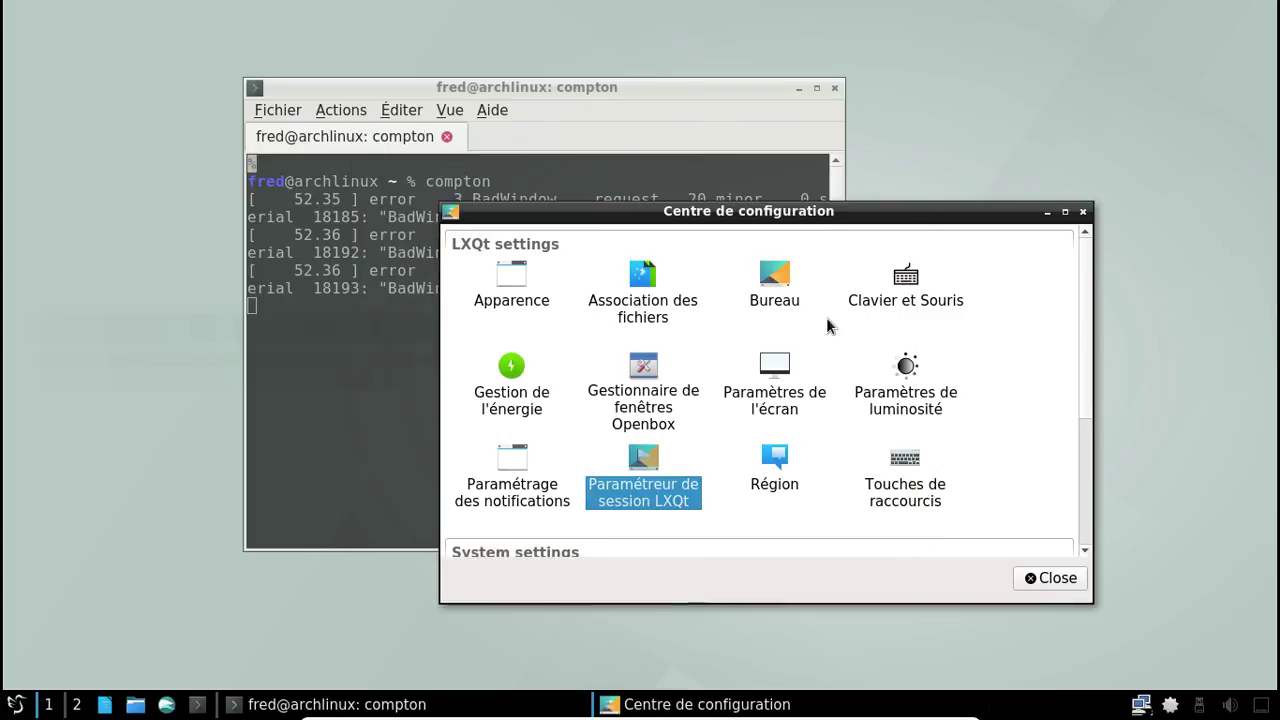
left_click(377, 415)
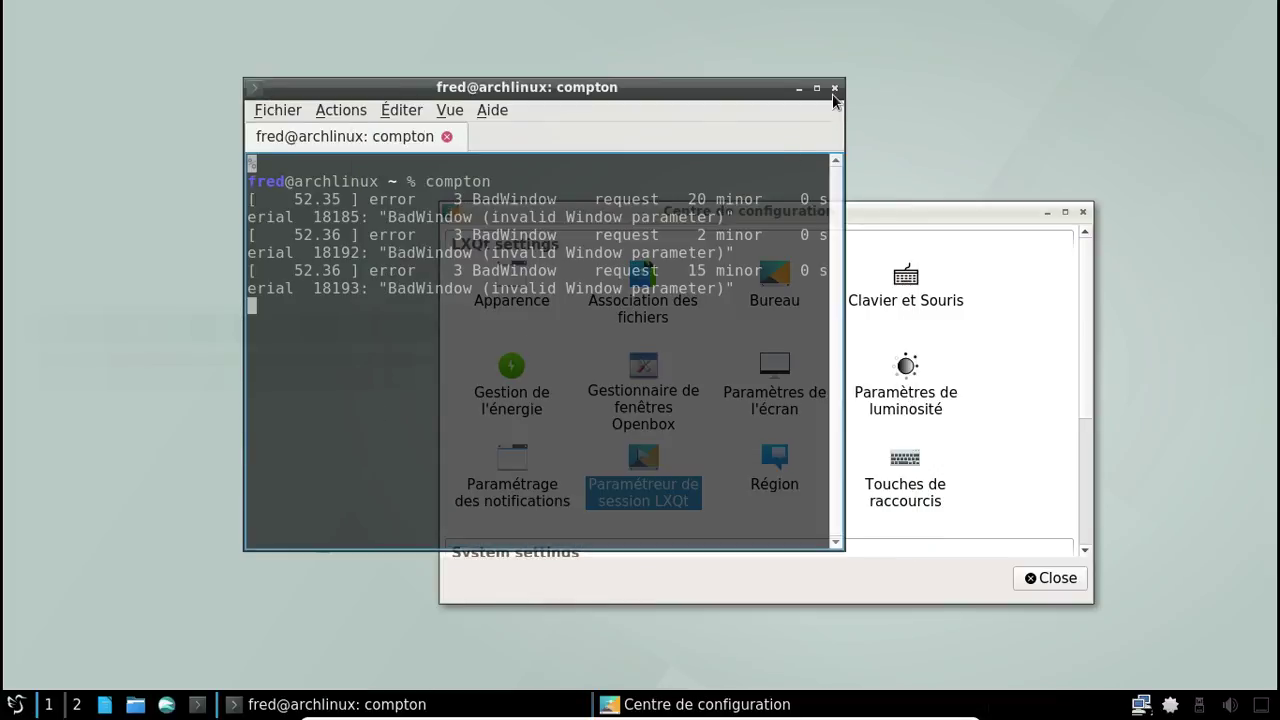
left_click(834, 87)
left_click(553, 334)
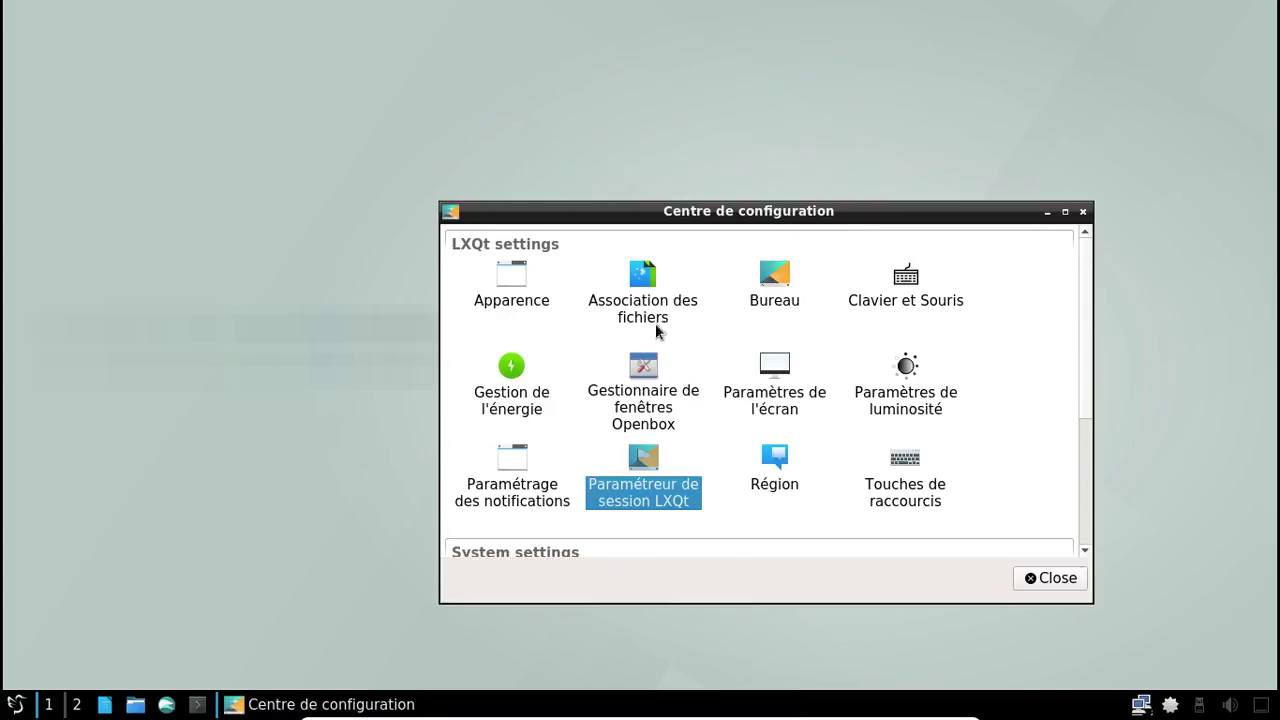
left_click(1082, 212)
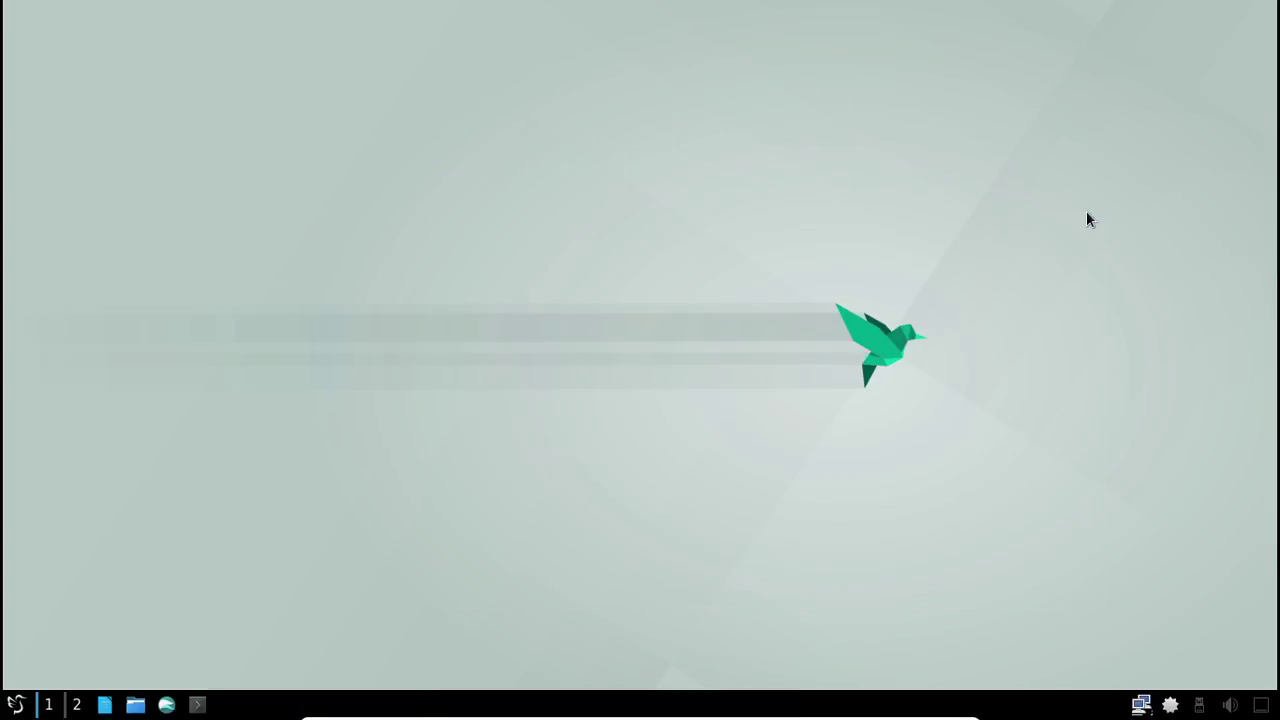
Step: Log out of the LXQt session, confirm it, and log back in by entering the account password
left_click(15, 704)
mouse_move(140, 617)
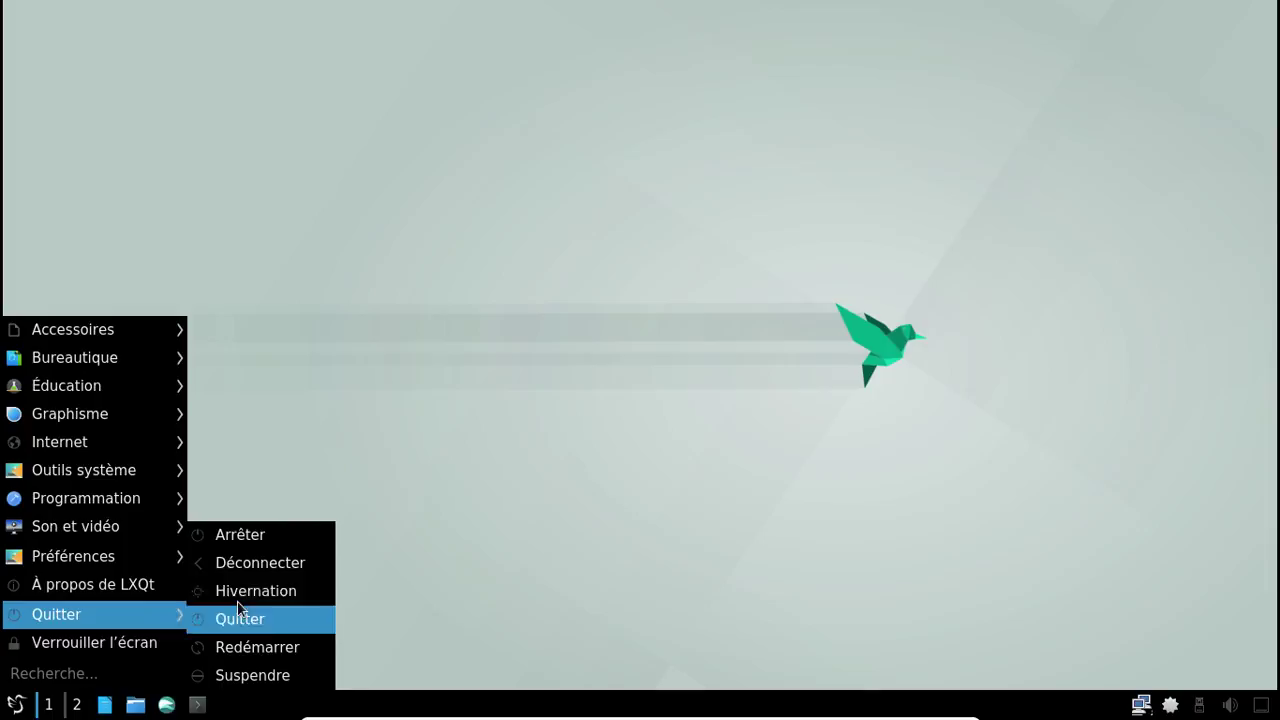
left_click(276, 568)
left_click(758, 386)
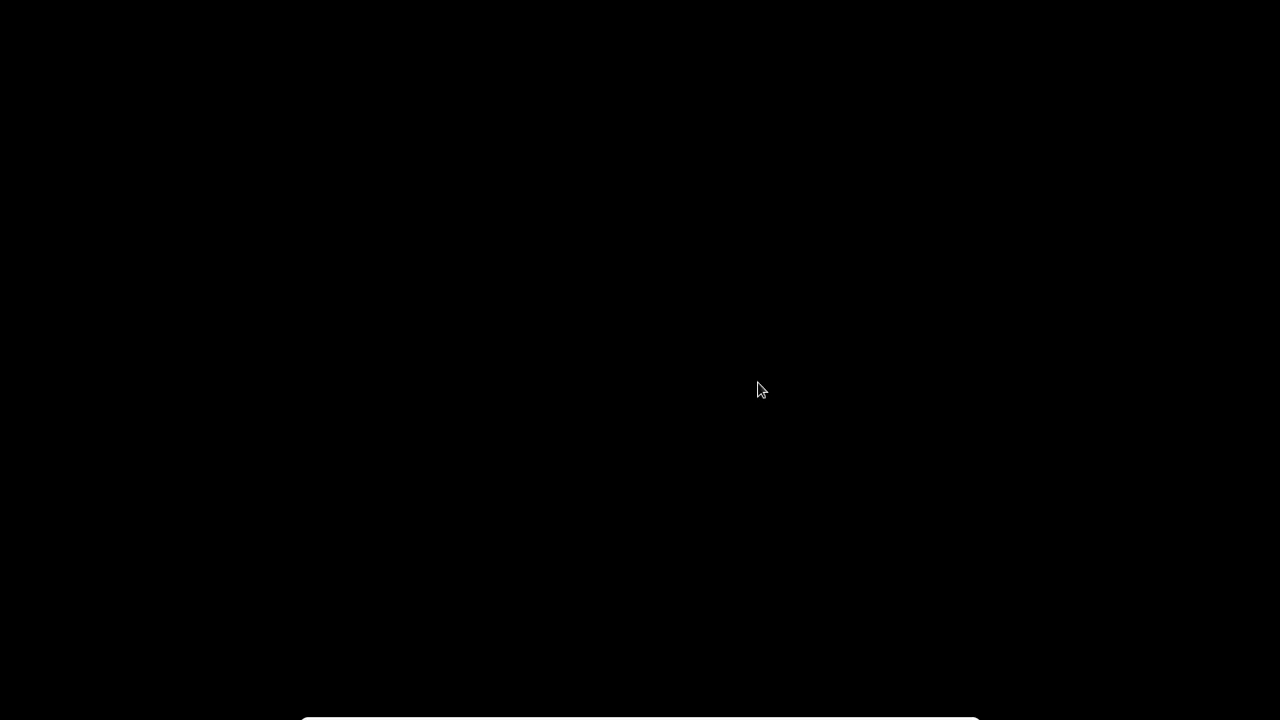
type("********")
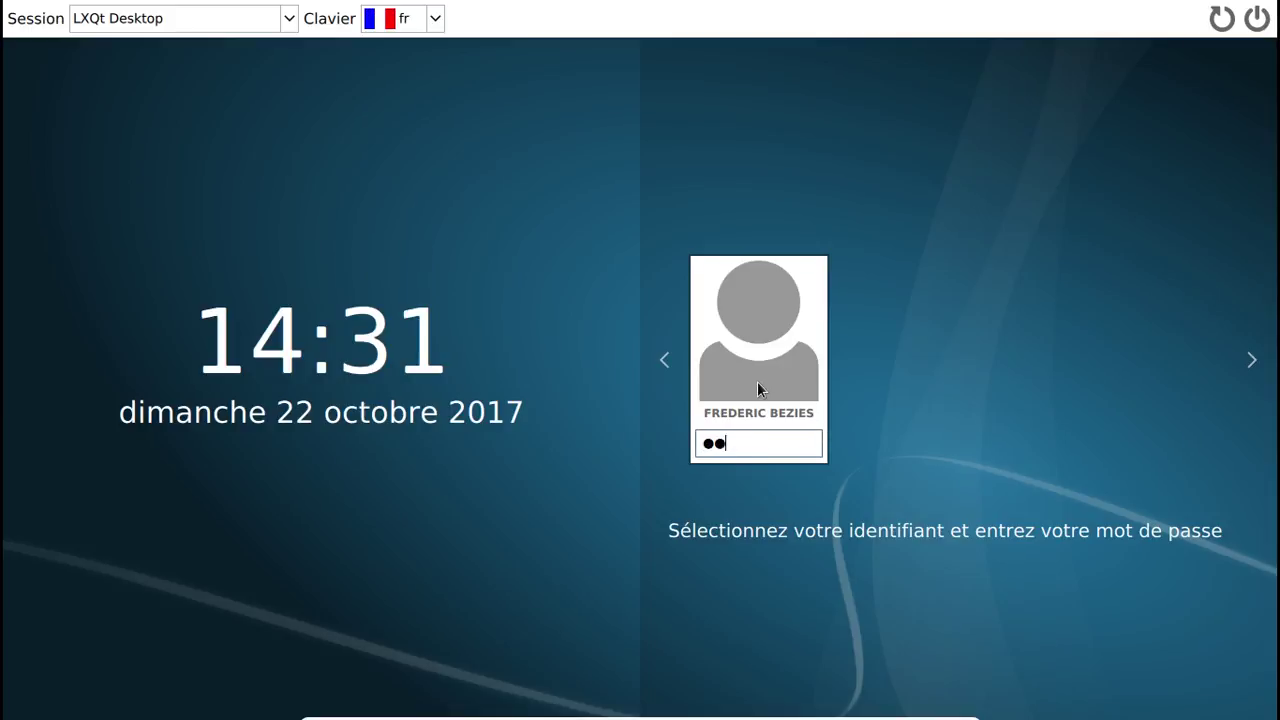
key("Return")
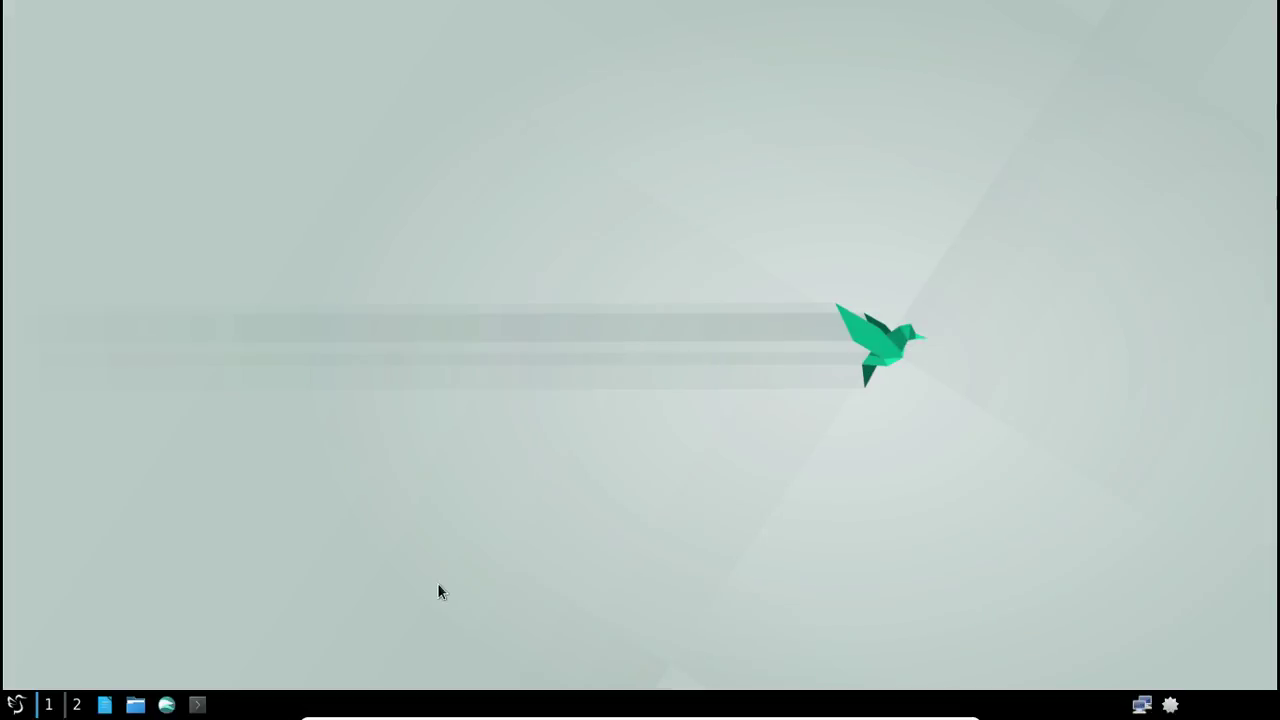
Step: Open the LXQt configuration centre and its appearance settings
left_click(15, 704)
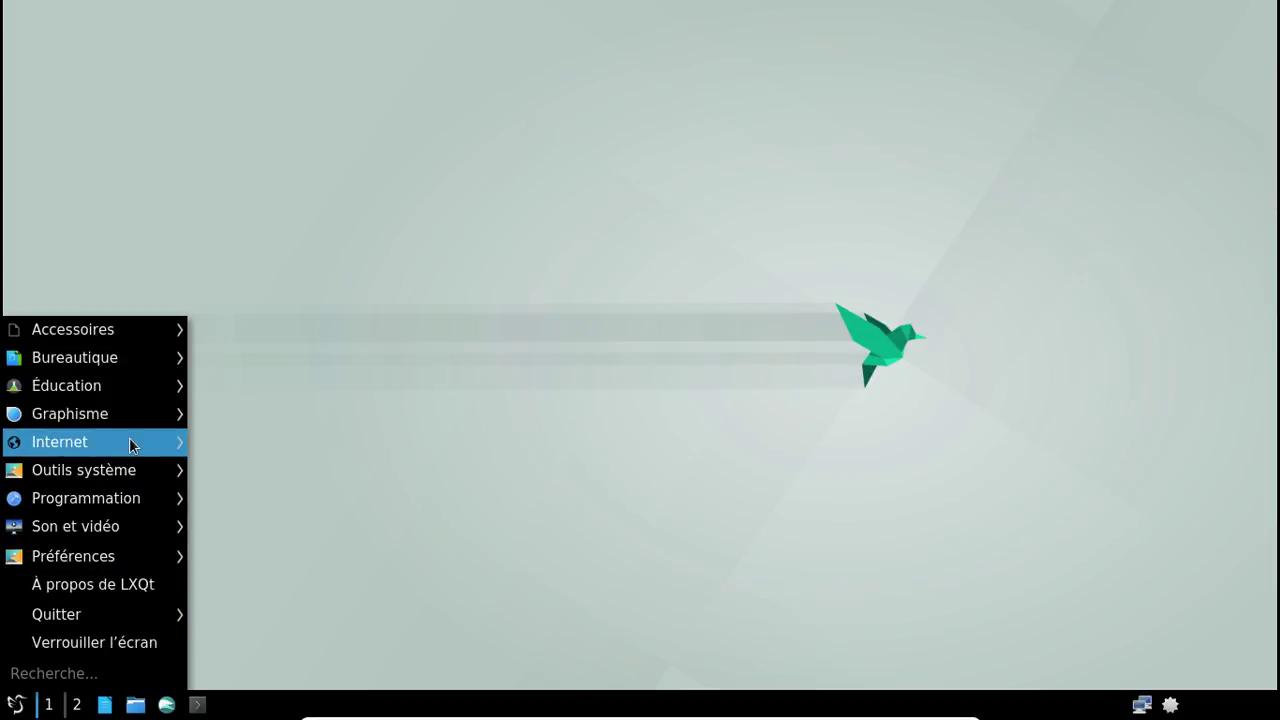
mouse_move(130, 445)
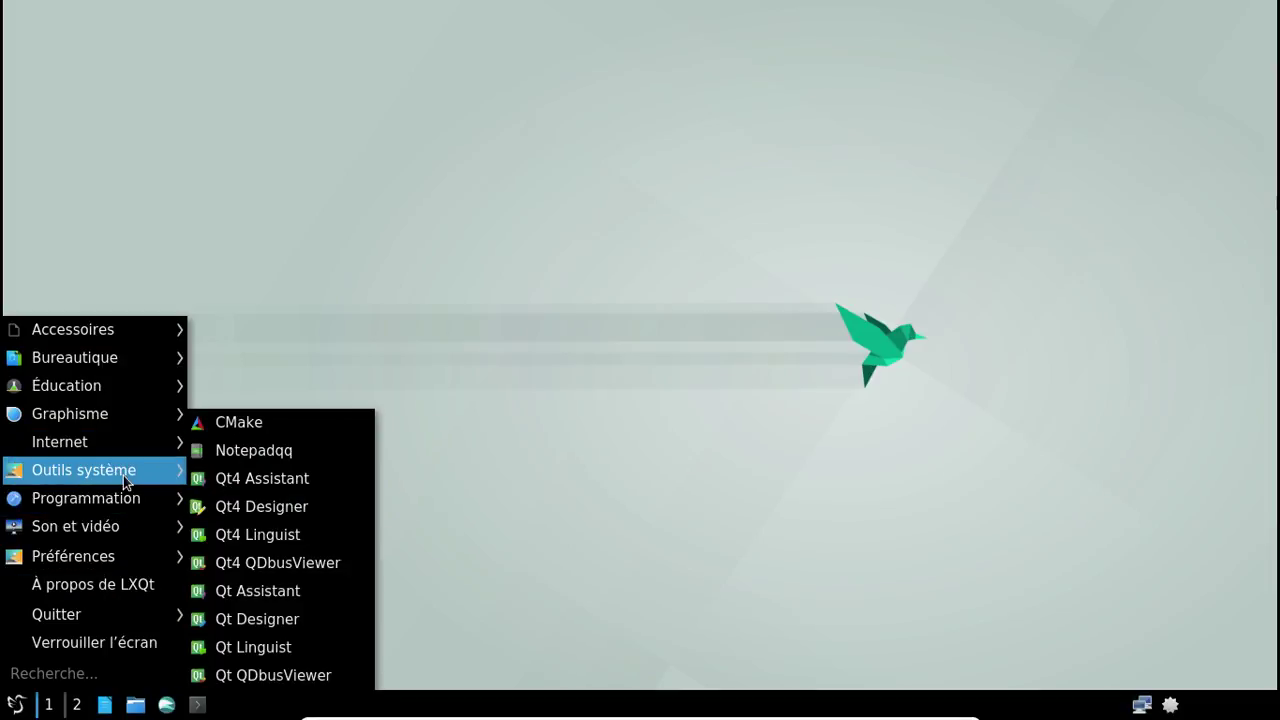
mouse_move(123, 475)
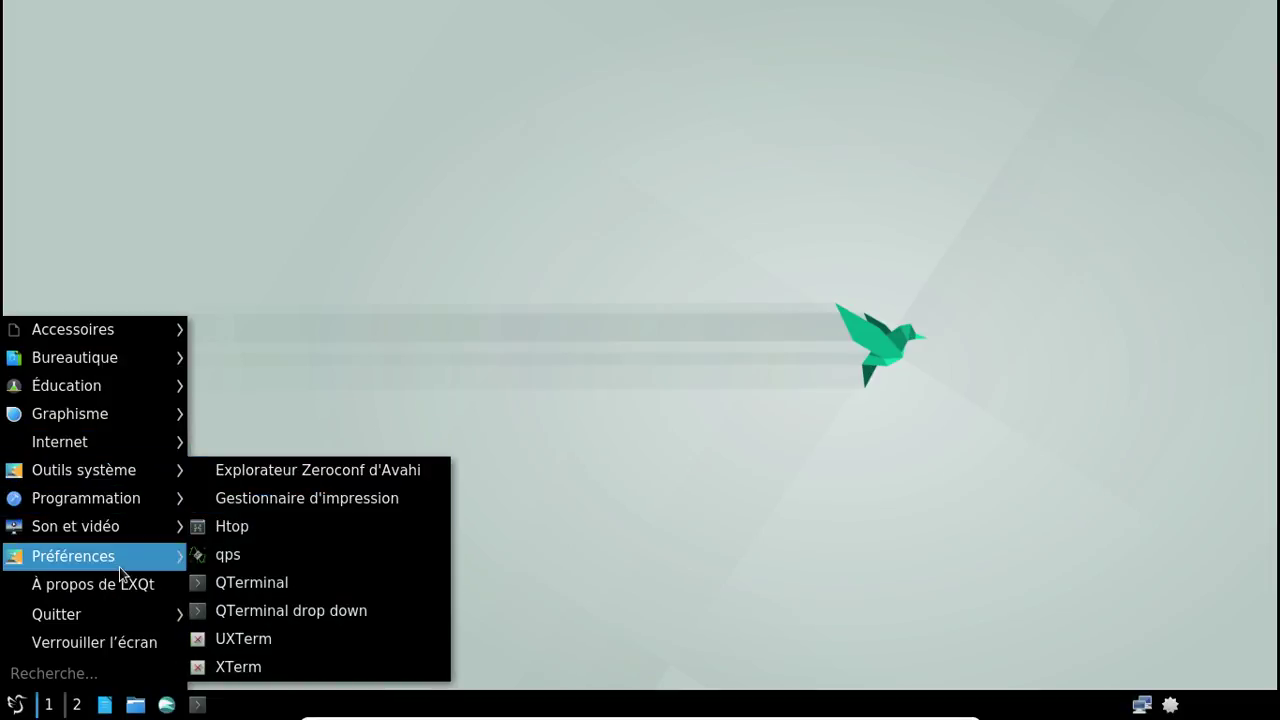
mouse_move(163, 560)
mouse_move(300, 562)
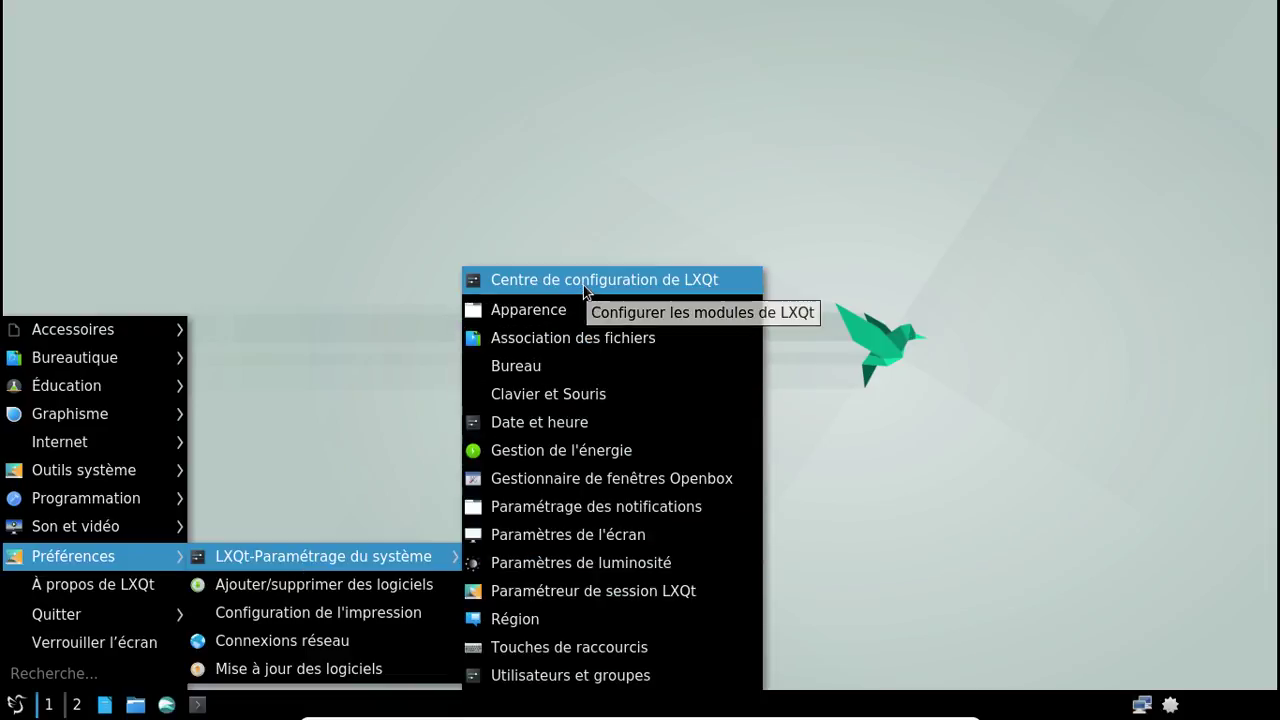
left_click(583, 285)
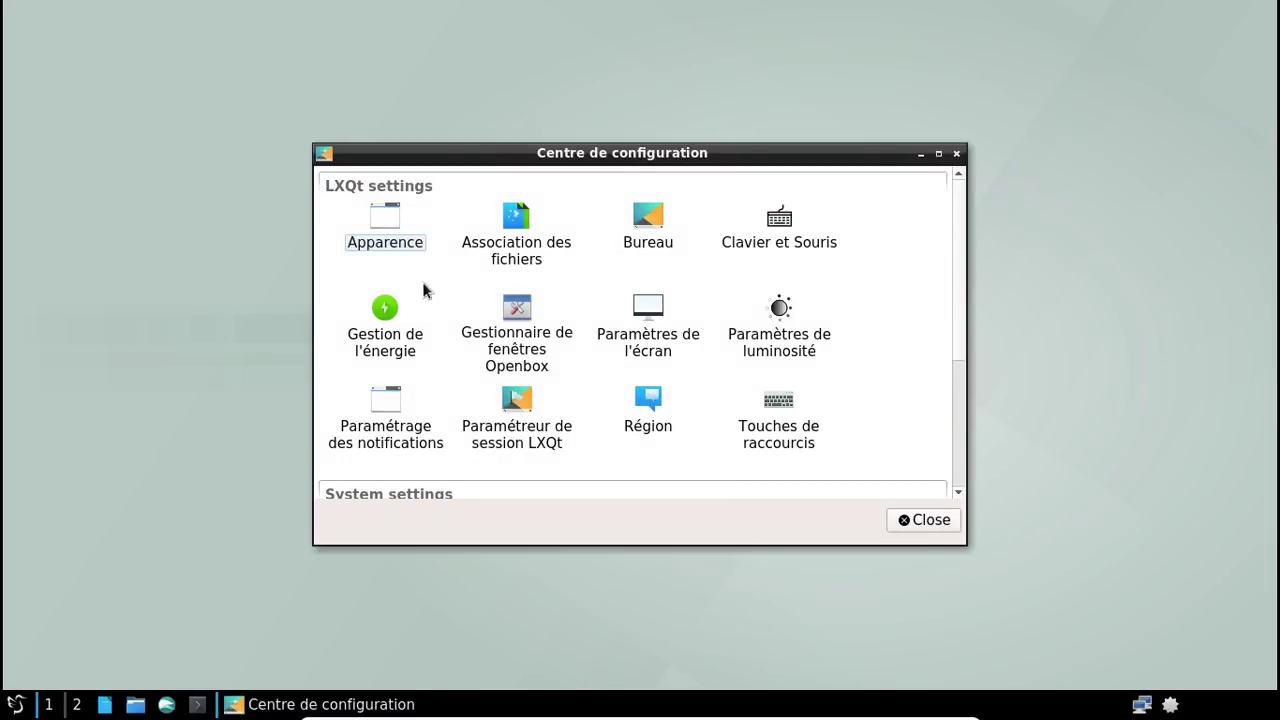
left_click(398, 243)
double_click(398, 243)
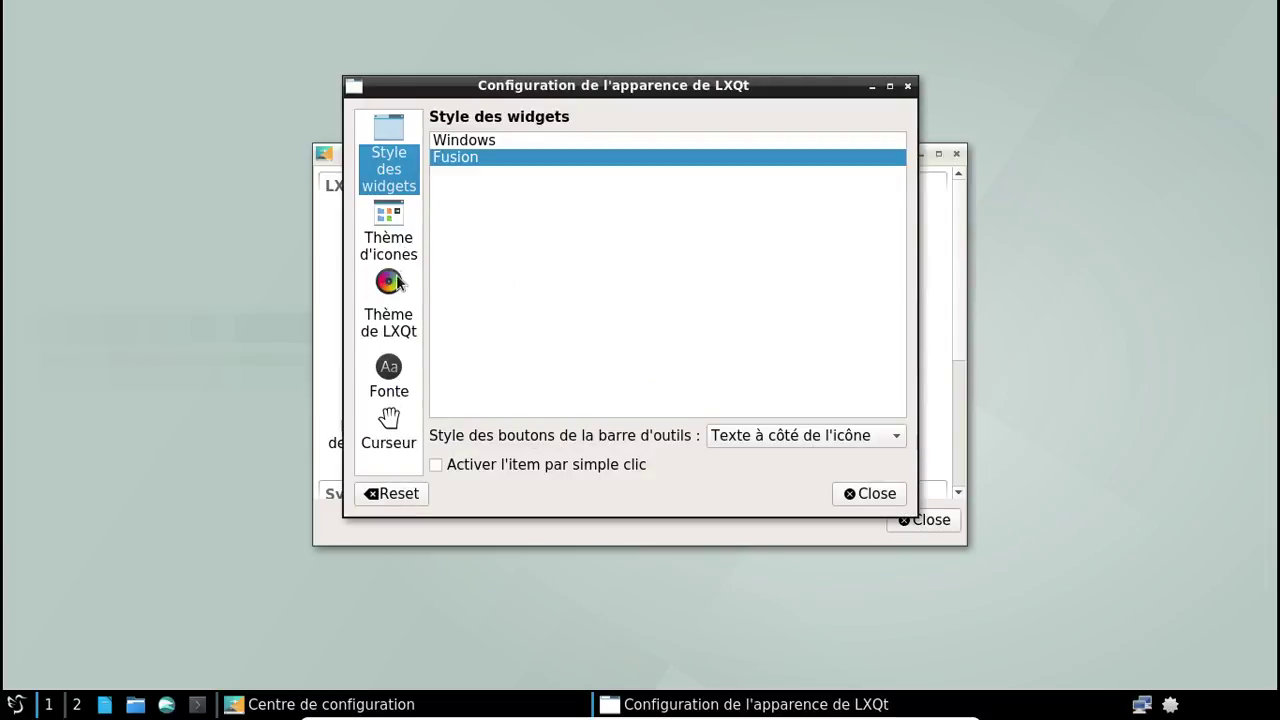
Step: Turn off "Colorize icons based on widget style (palette)" for the icon theme, and close the appearance settings and configuration centre
left_click(396, 316)
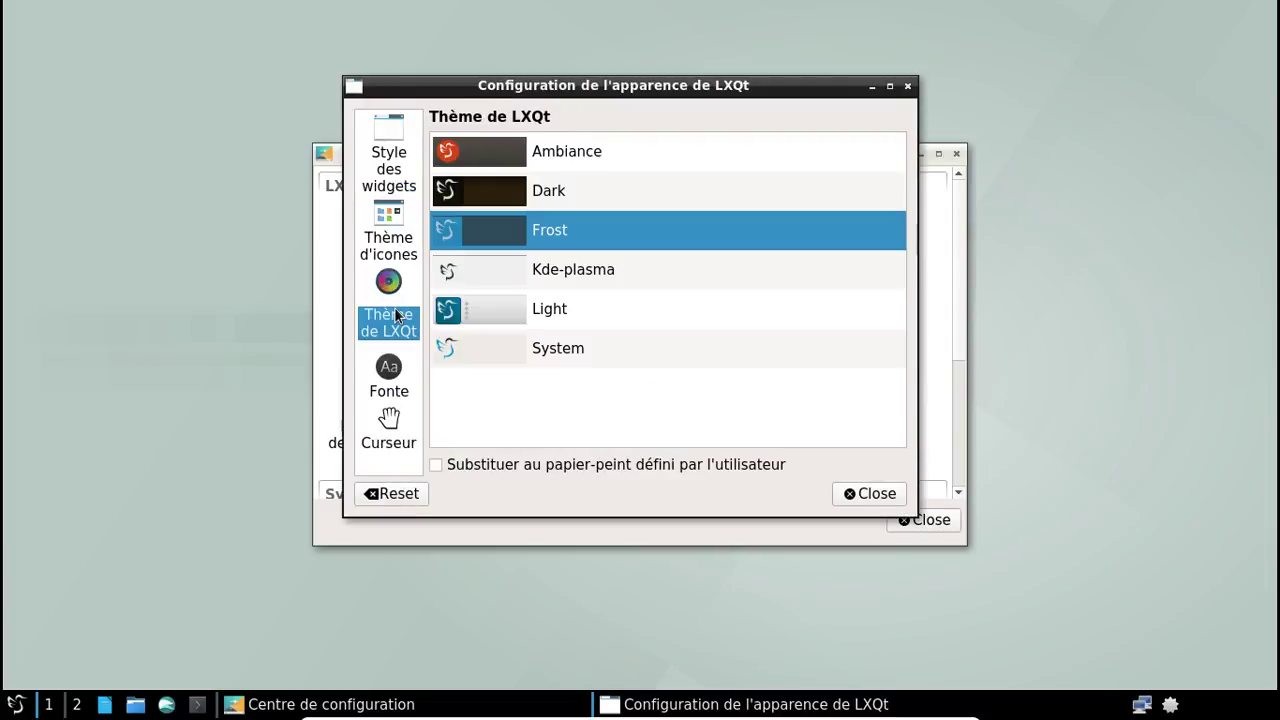
left_click(396, 254)
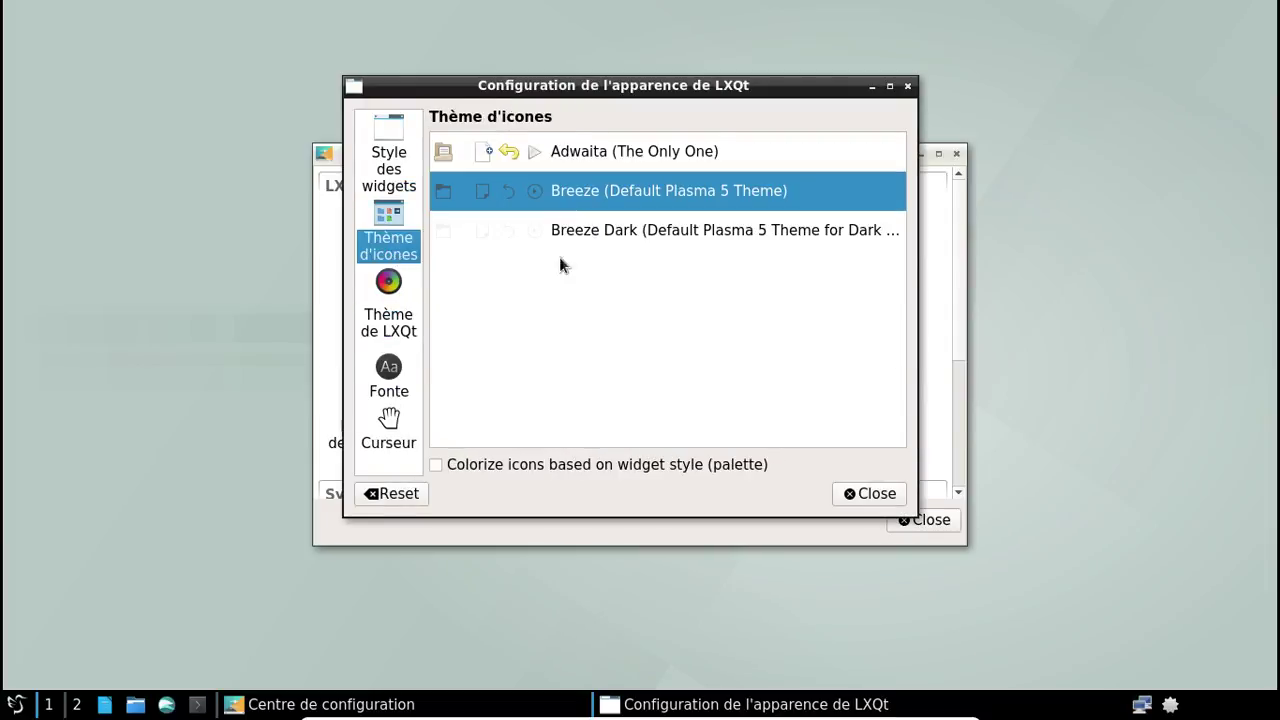
left_click(515, 464)
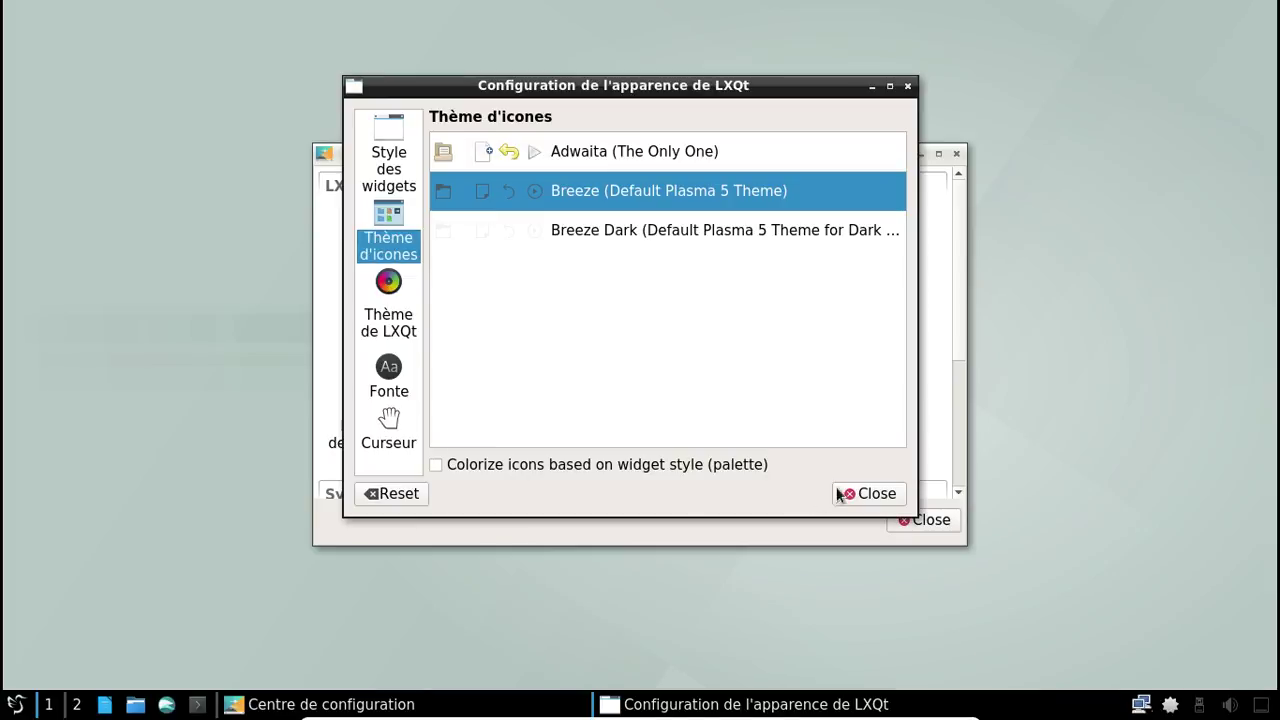
left_click(900, 497)
left_click(940, 521)
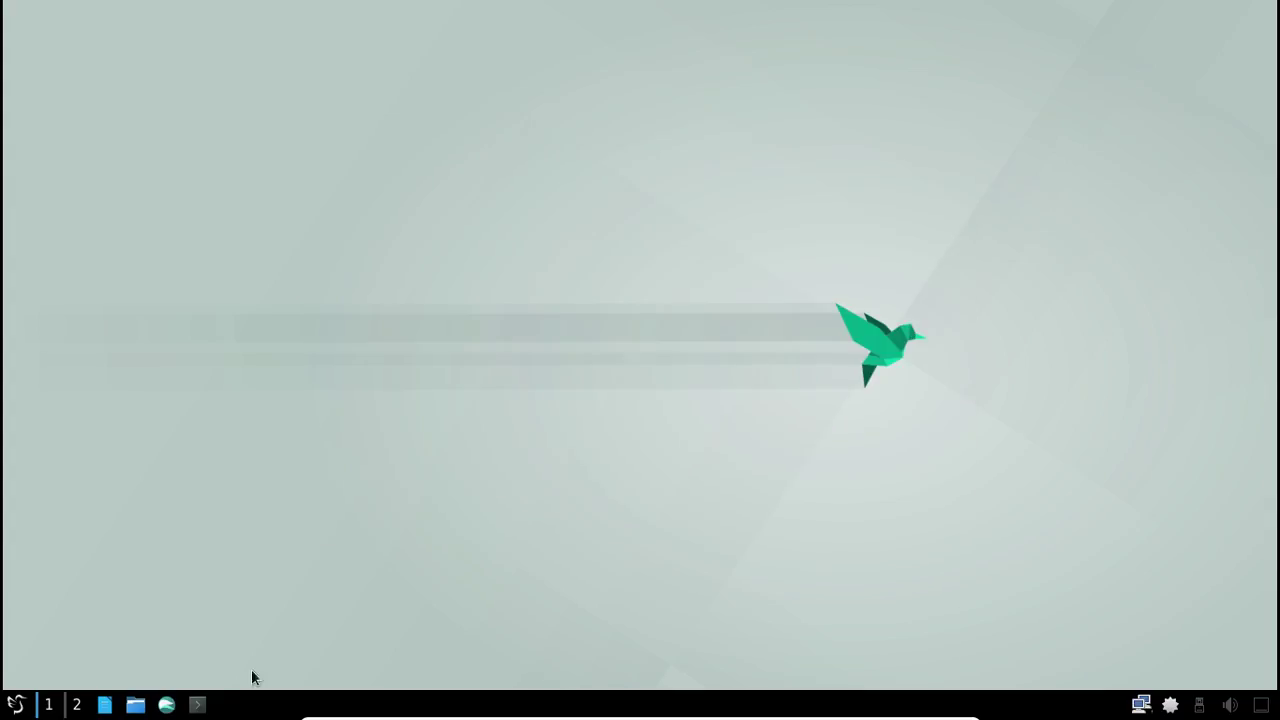
Step: Enable the custom background colour for the panel, lower its opacity to about half, and close the panel configuration
right_click(1021, 707)
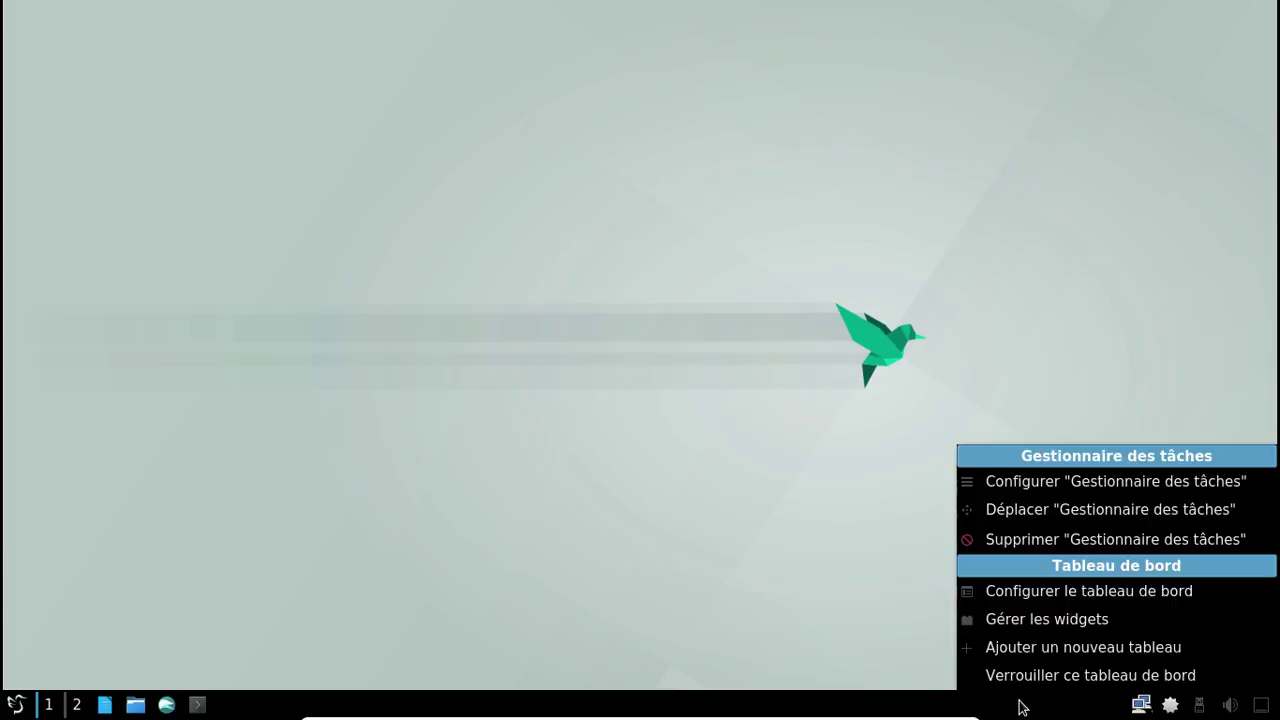
left_click(1059, 592)
left_click(511, 429)
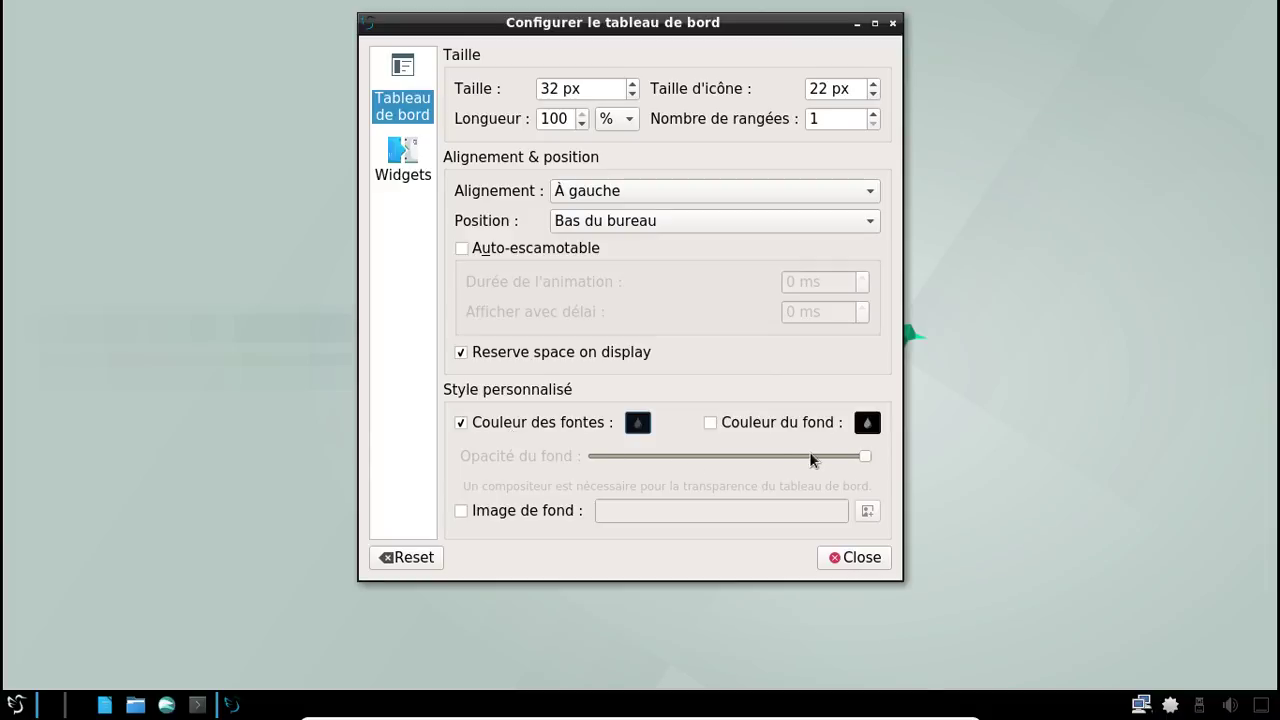
left_click(500, 428)
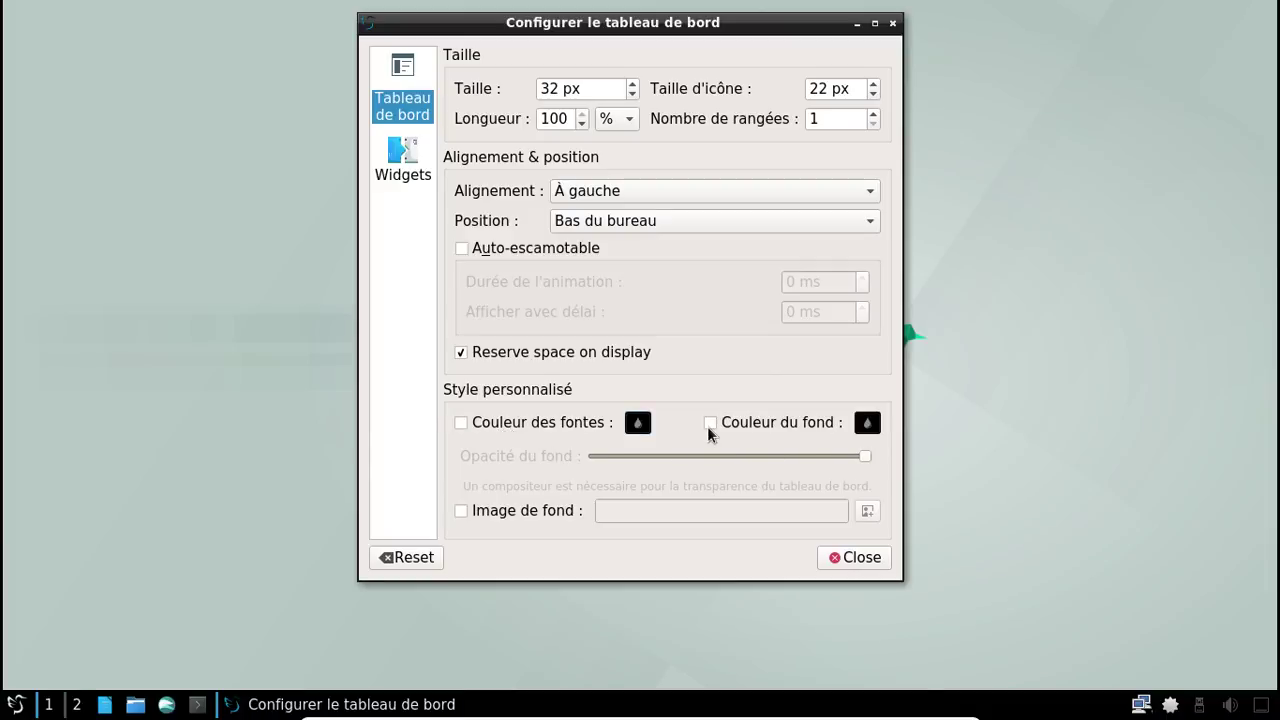
left_click(710, 423)
left_click_drag(866, 457, 851, 458)
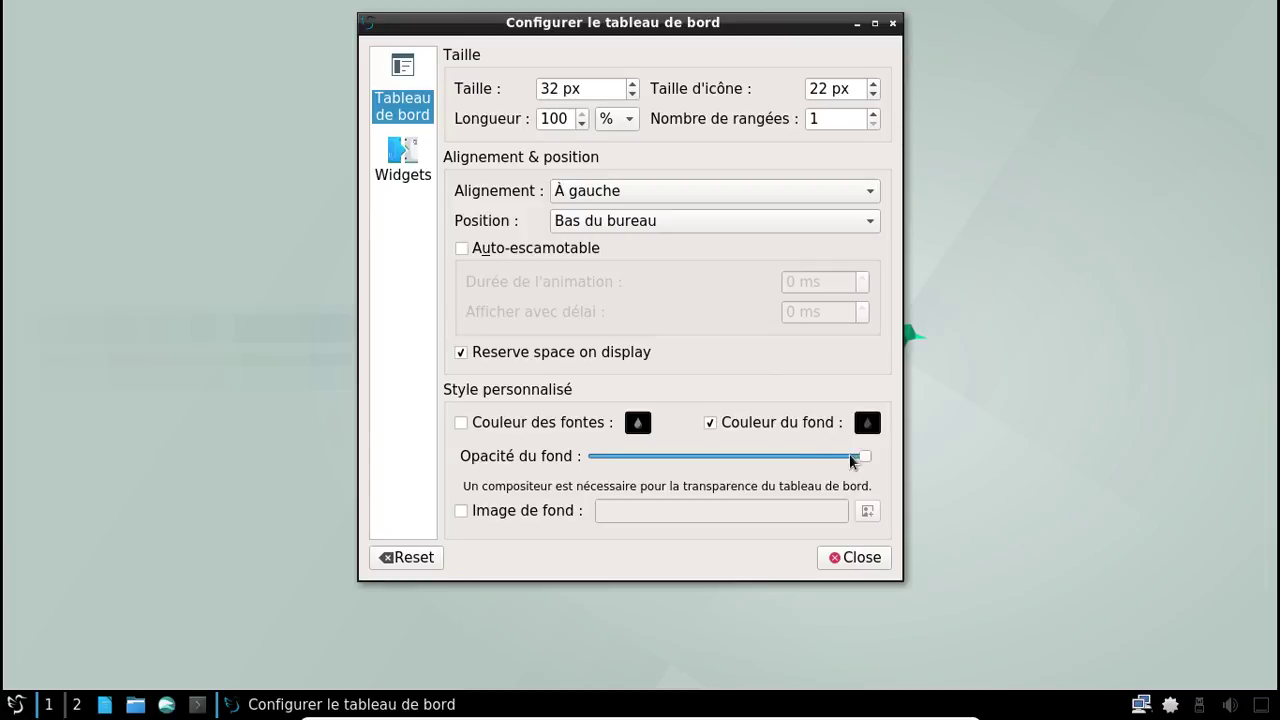
left_click(763, 466)
left_click_drag(763, 466, 747, 466)
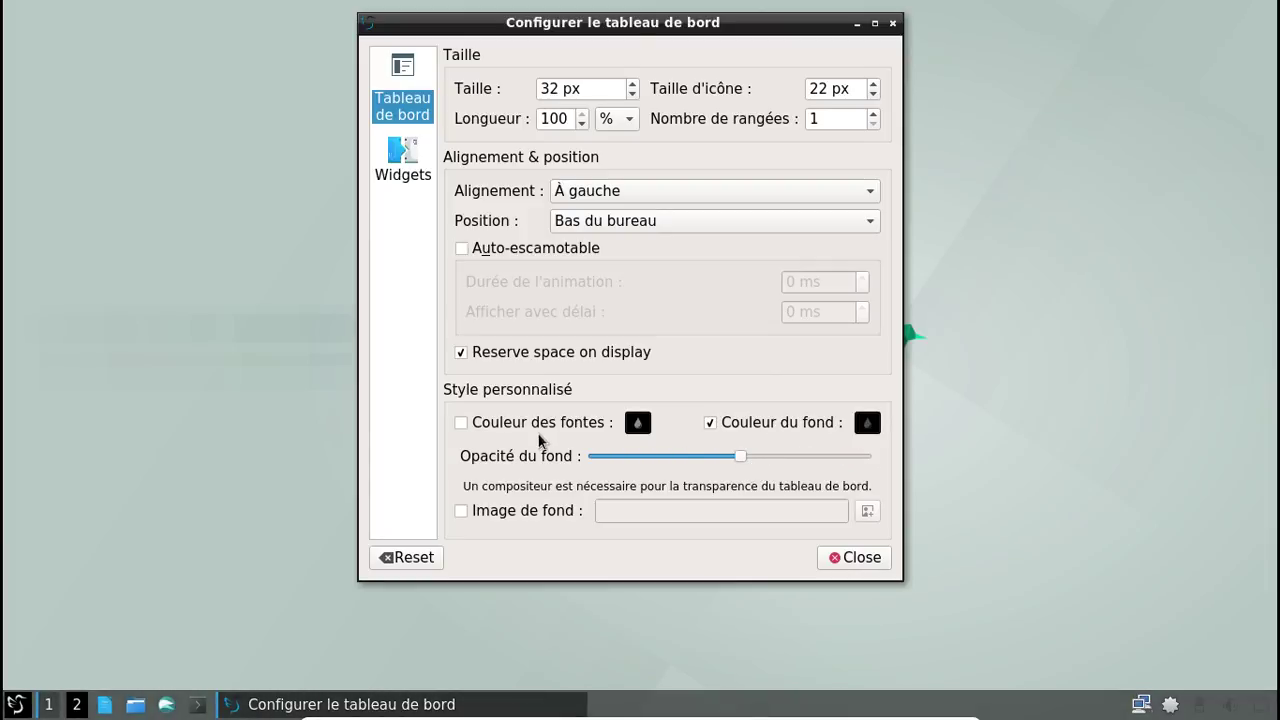
left_click(850, 558)
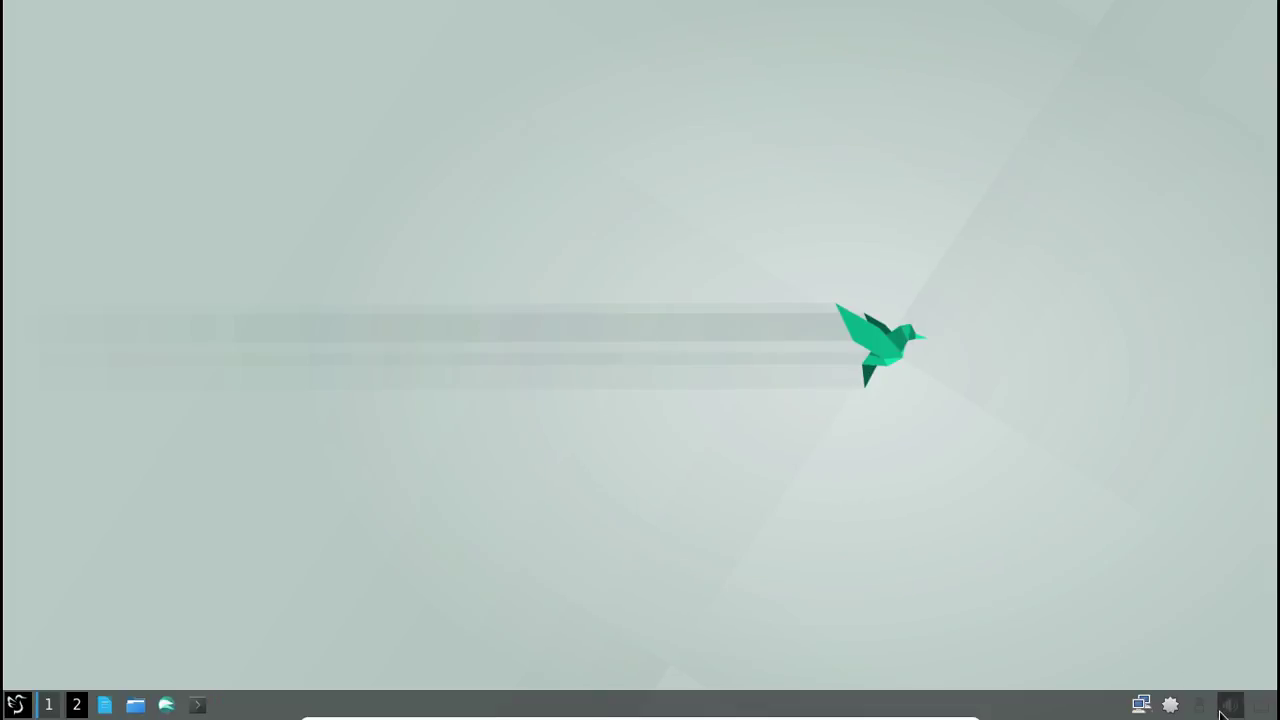
Step: Open the LXQt configuration centre from the system preferences and bring up its appearance settings
left_click(20, 704)
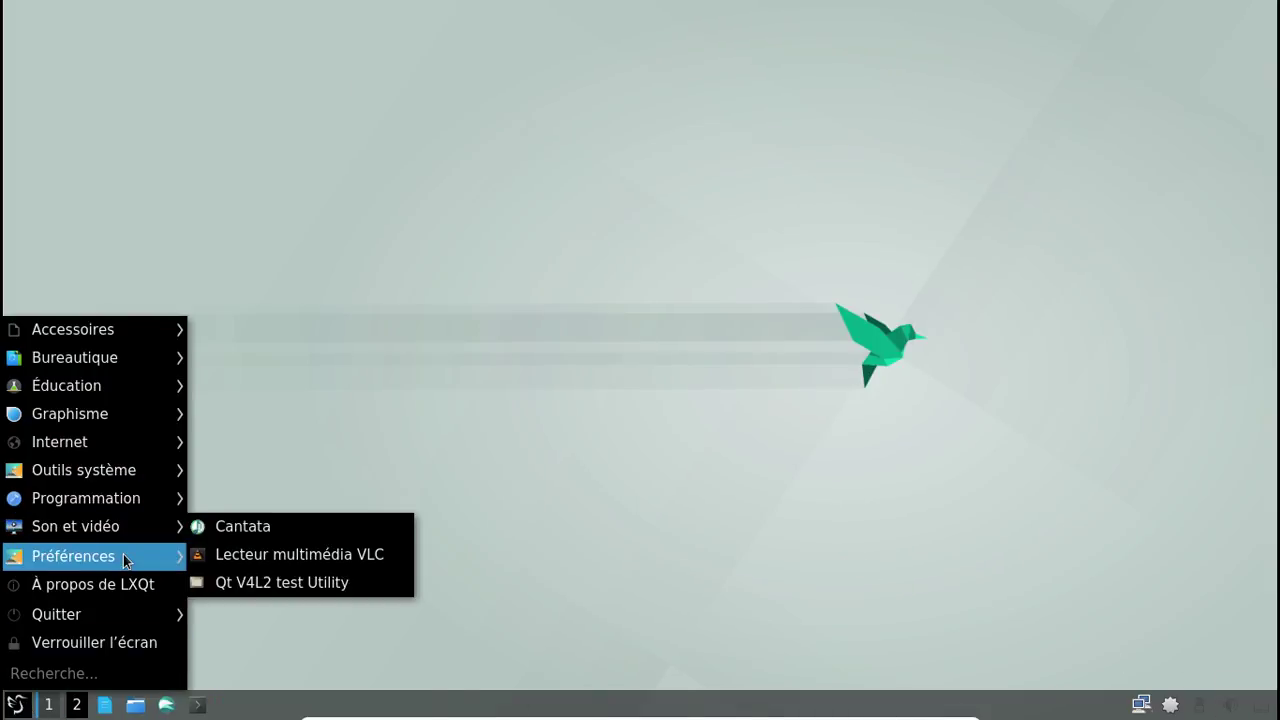
mouse_move(125, 560)
mouse_move(300, 556)
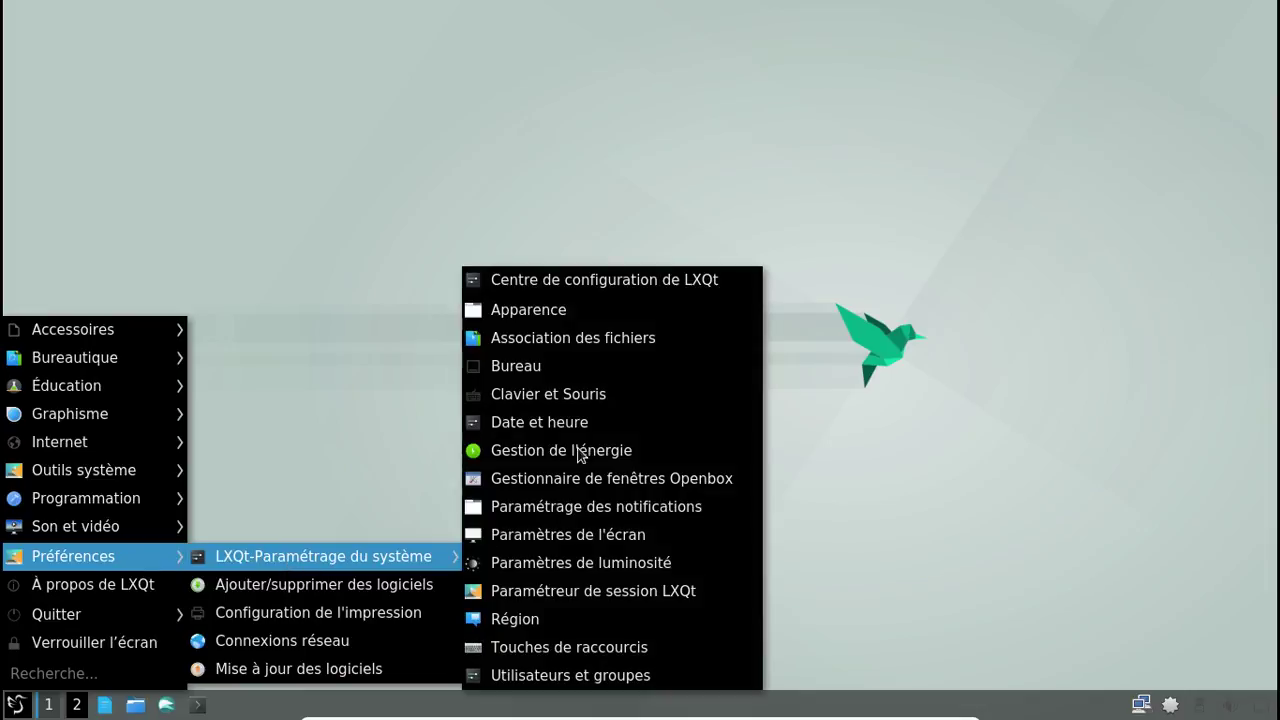
left_click(553, 284)
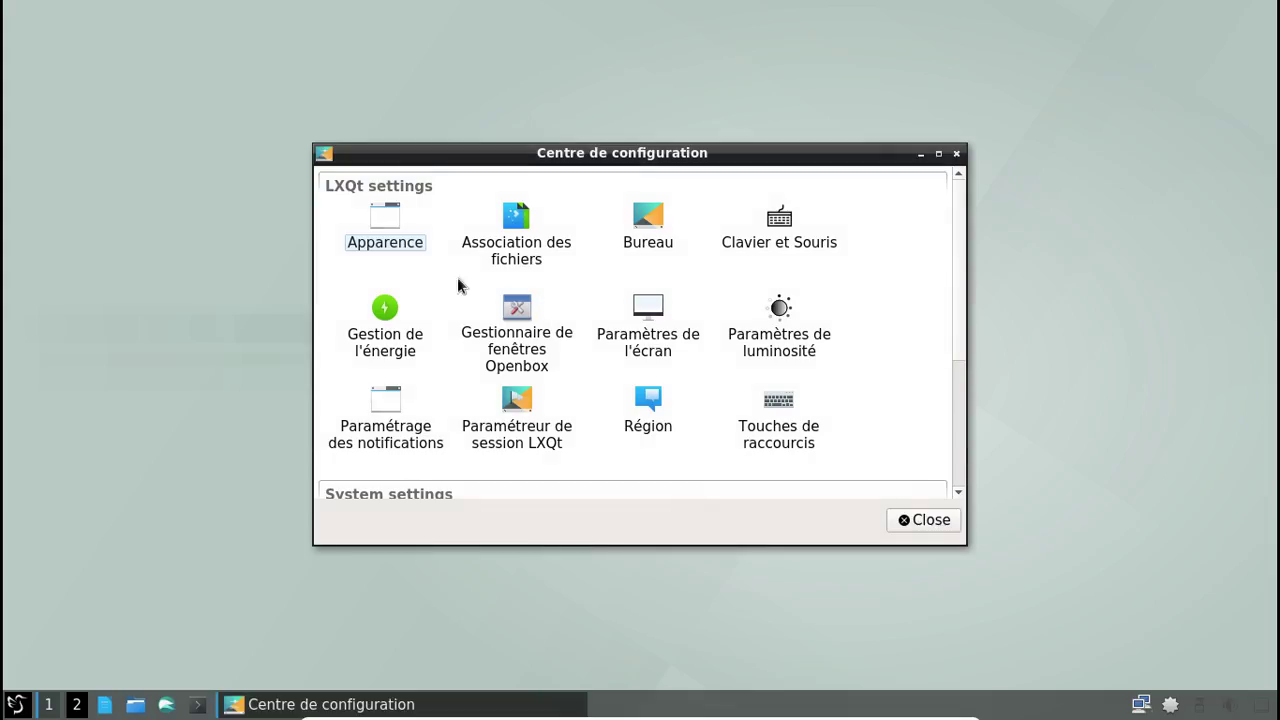
double_click(391, 238)
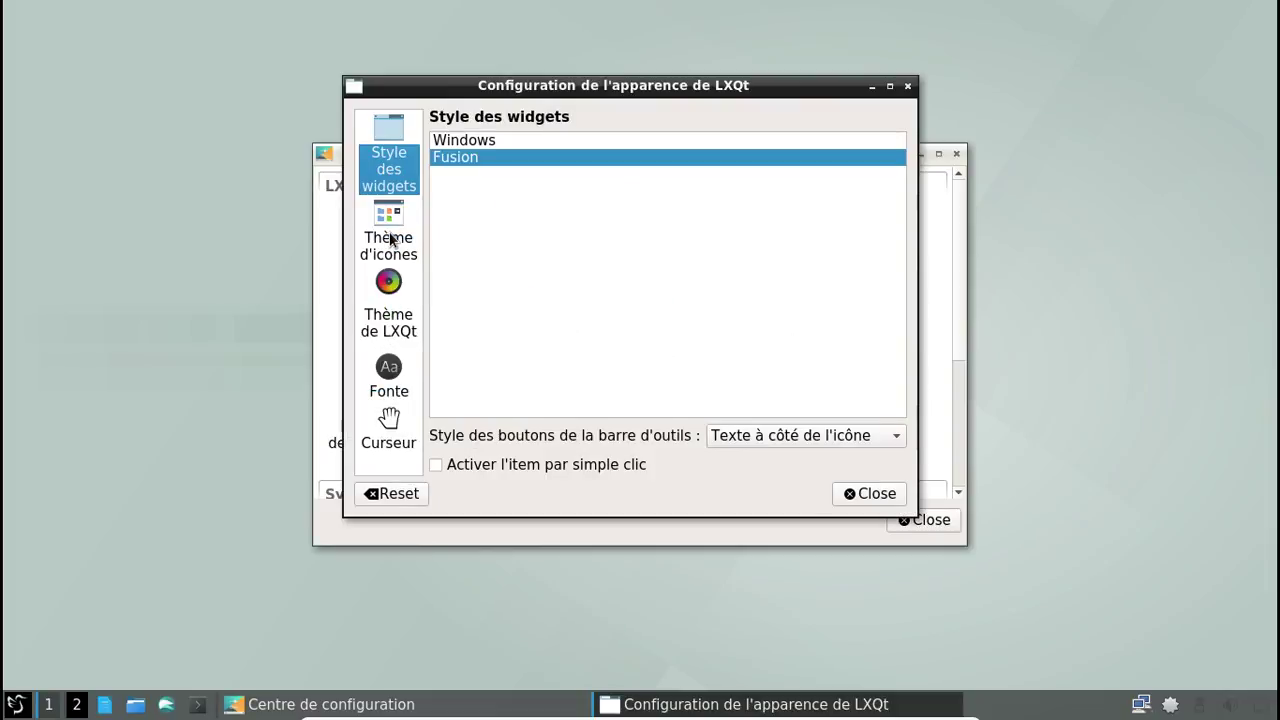
Step: Switch the LXQt theme to Light, close the appearance settings and check the application menu's look
left_click(391, 221)
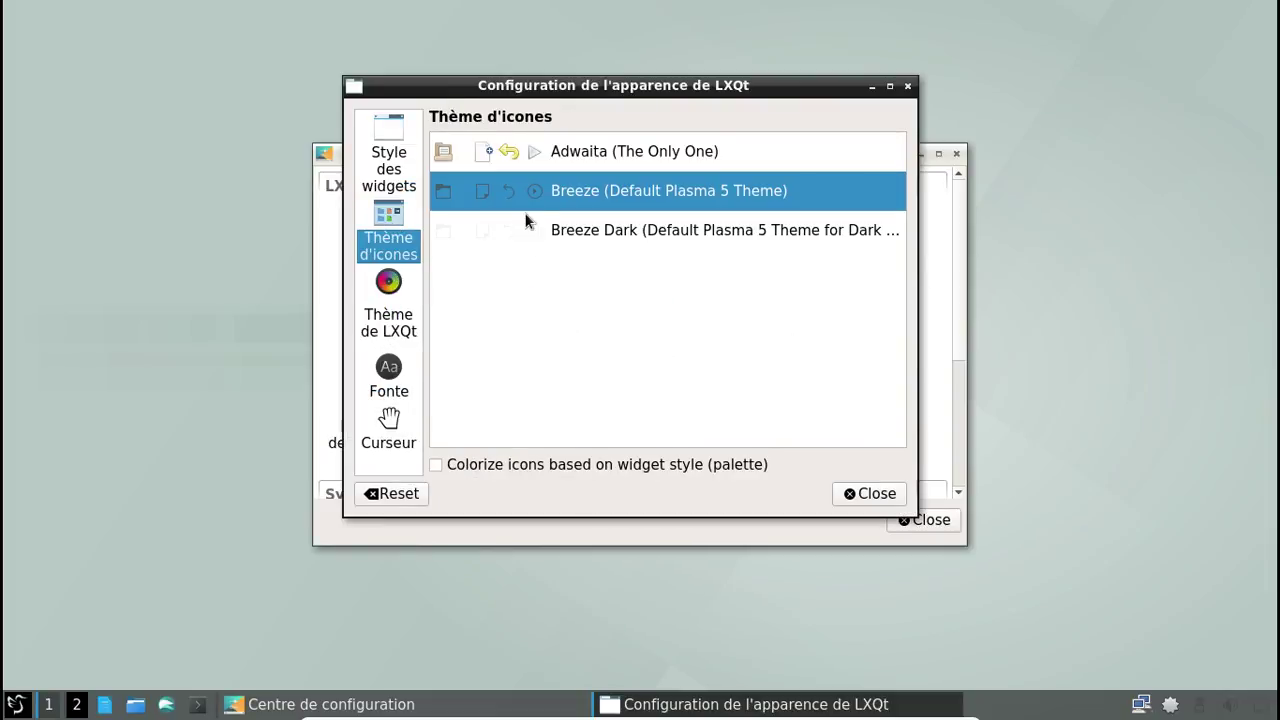
left_click(392, 294)
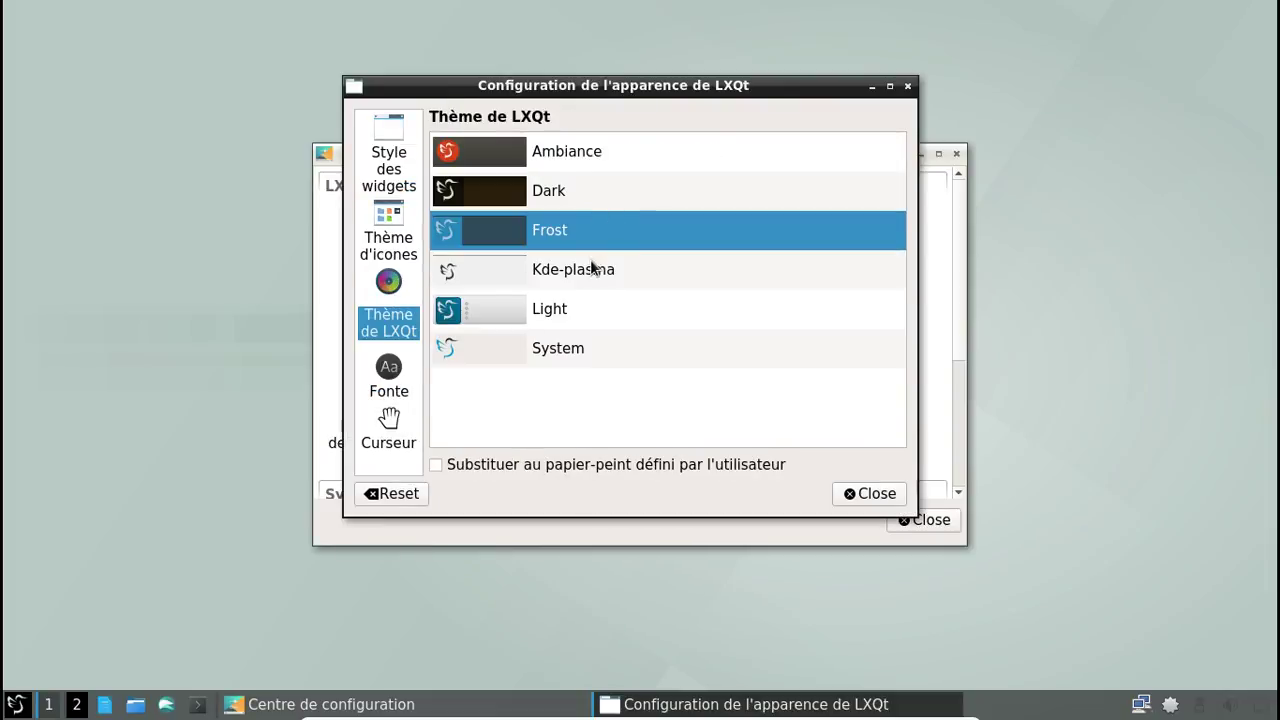
left_click(572, 311)
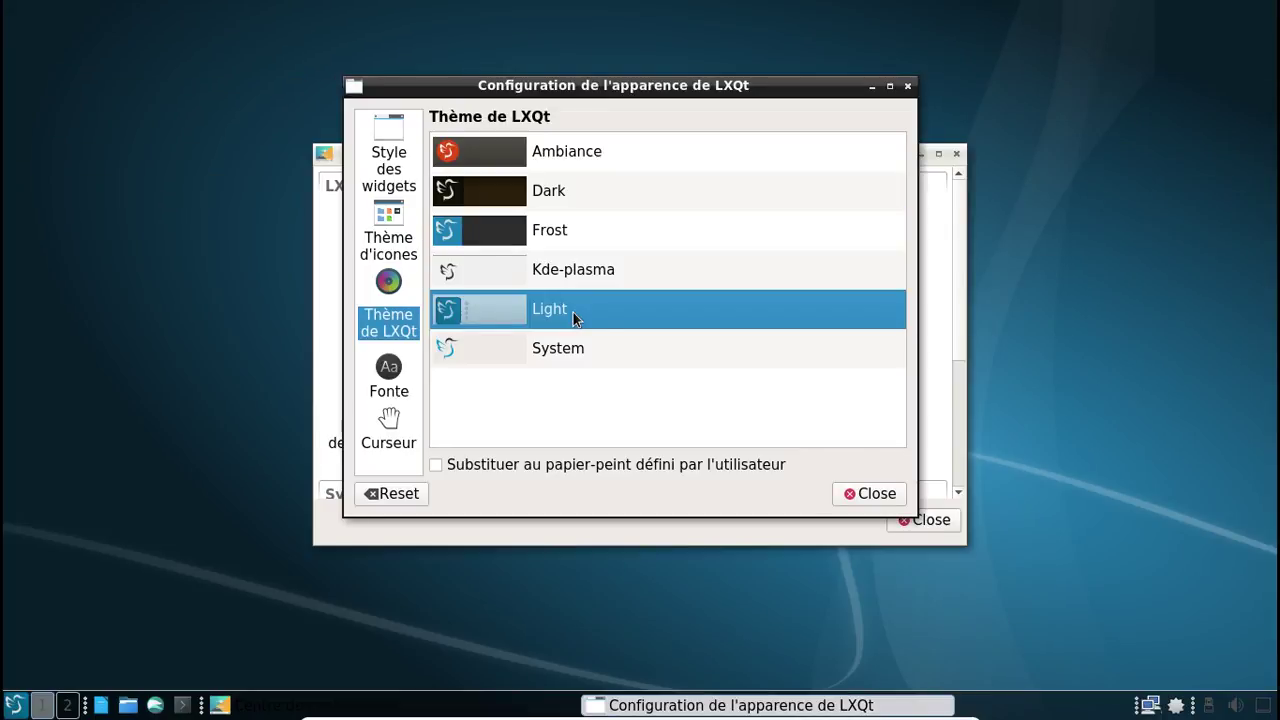
left_click(886, 500)
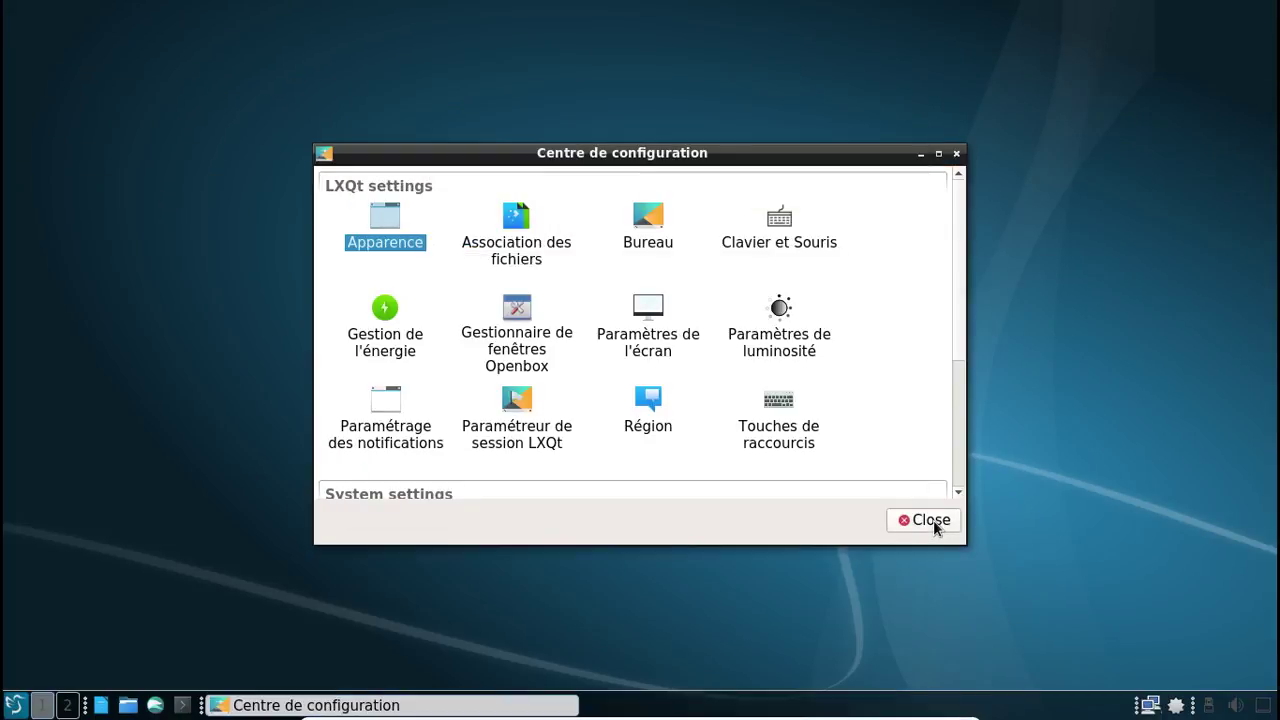
left_click(15, 705)
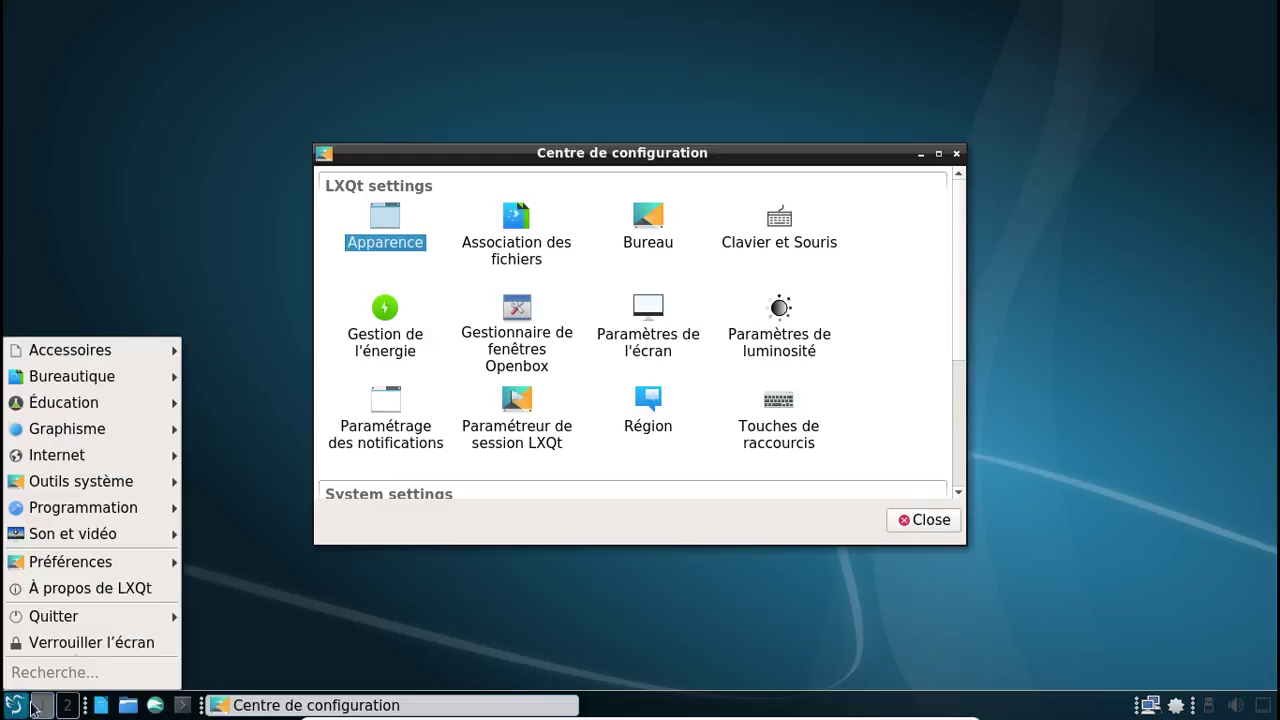
Step: Set the icon theme to Breeze Dark in the appearance settings, and close them and the configuration centre
left_click(383, 245)
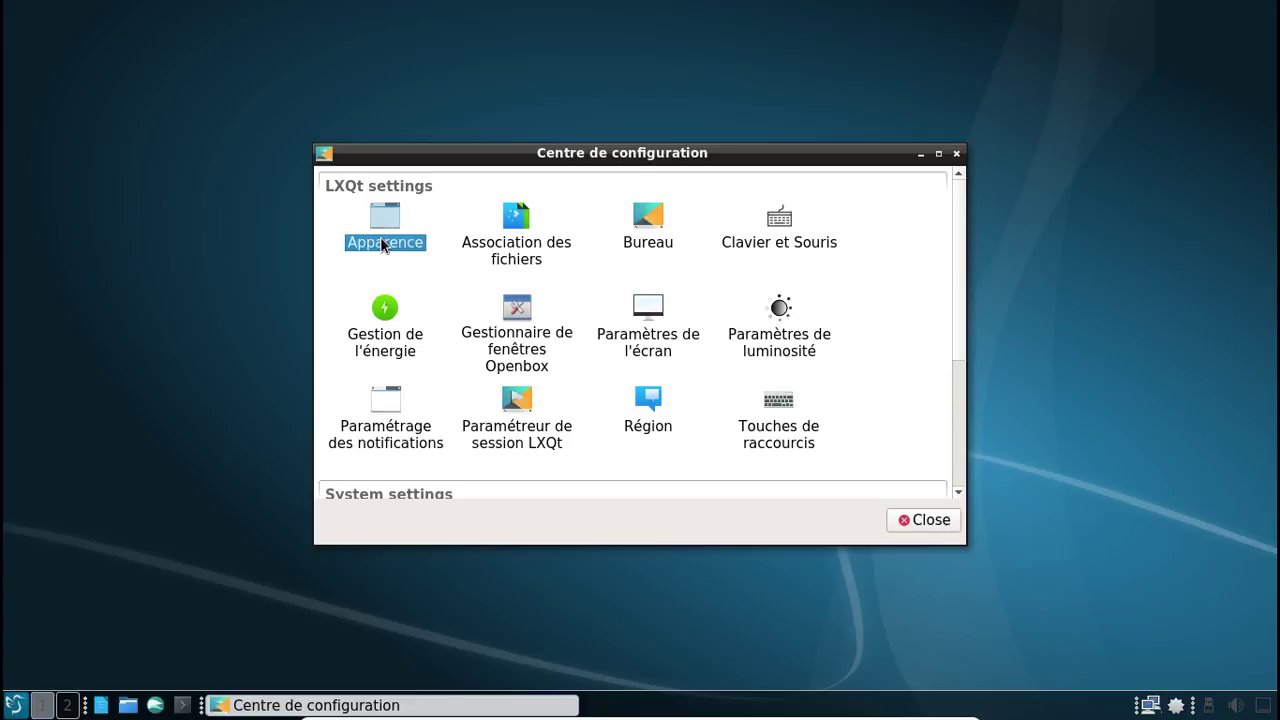
double_click(383, 245)
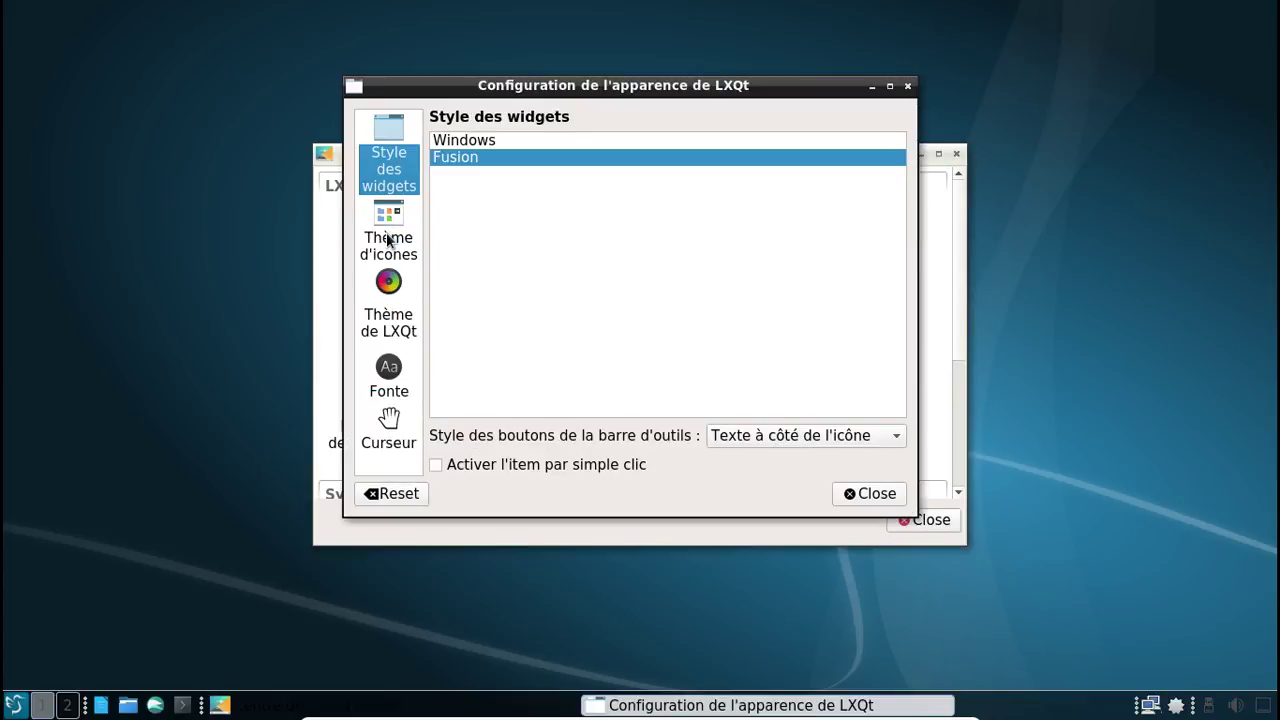
left_click(388, 240)
left_click(573, 231)
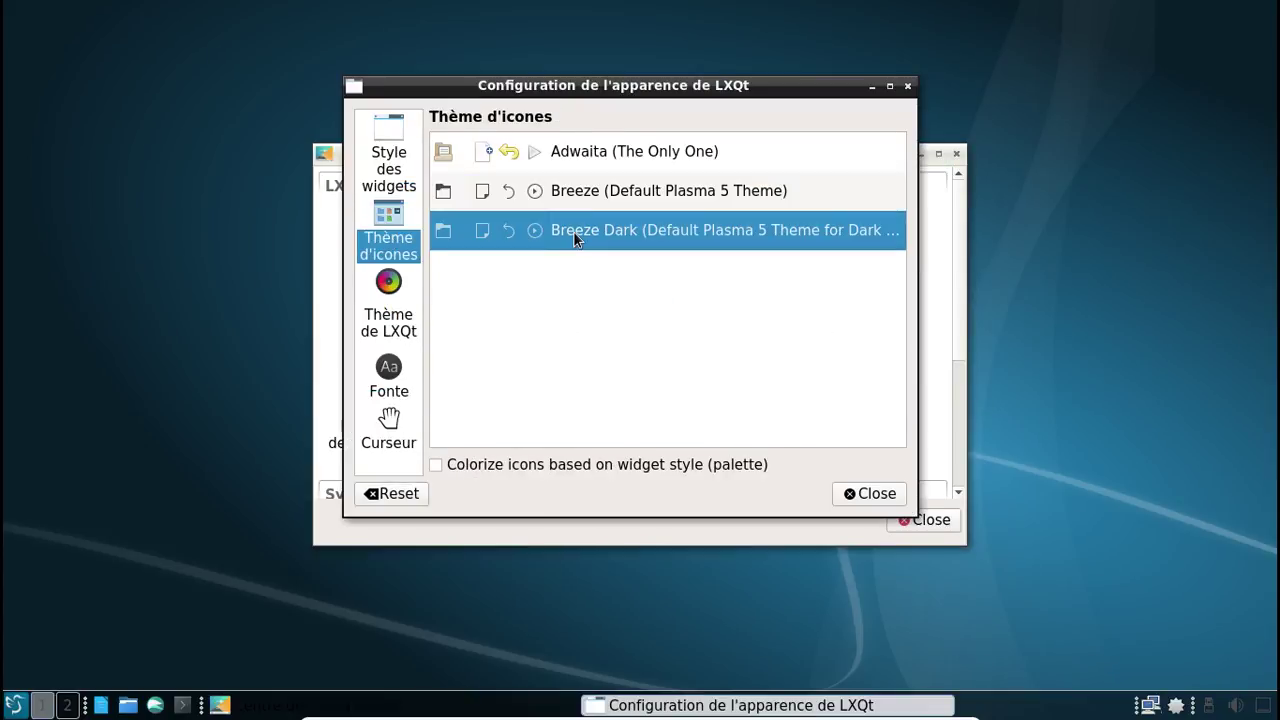
key("Escape")
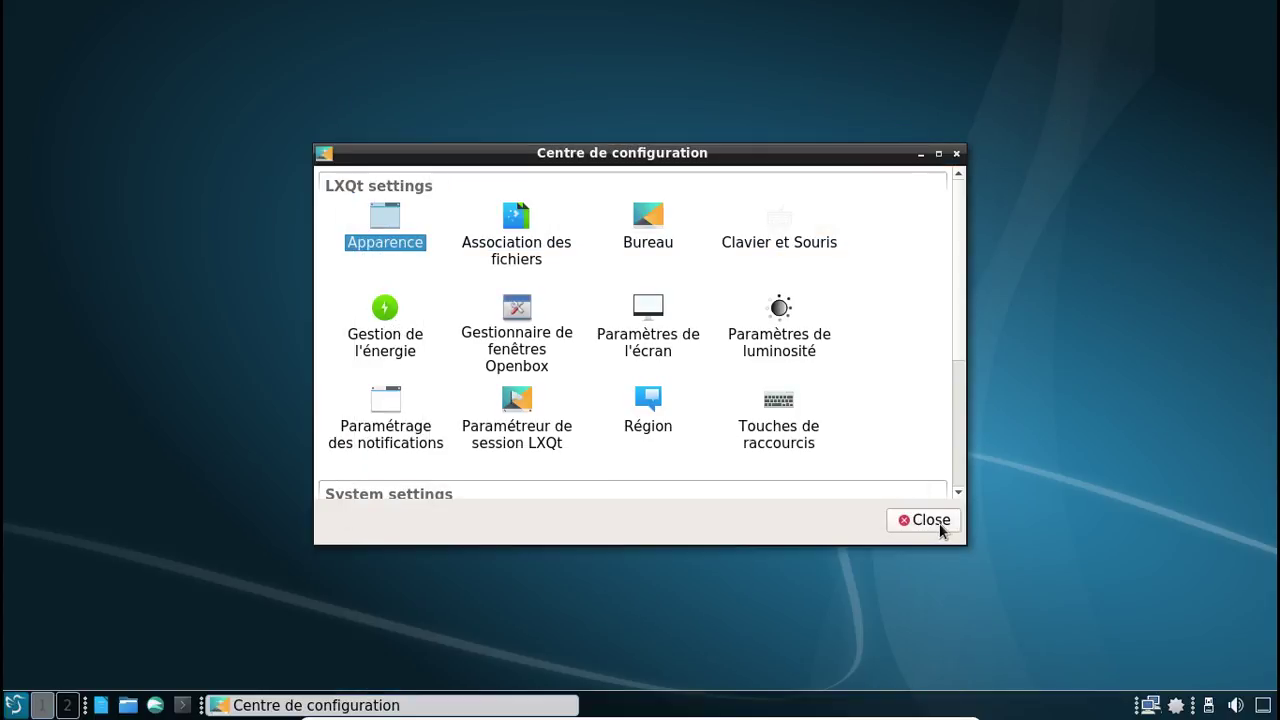
left_click(936, 521)
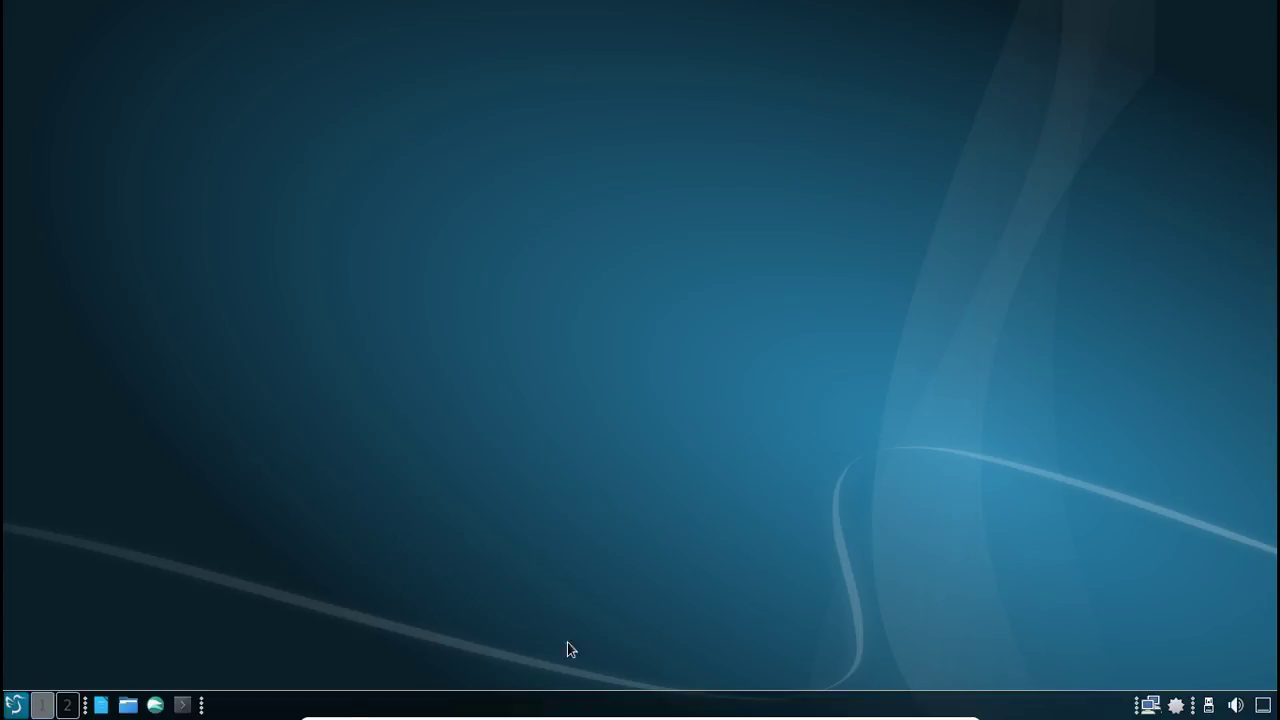
Step: Launch Htop from the system tools to check resource usage, and close its terminal, confirming the exit
left_click(14, 705)
mouse_move(96, 447)
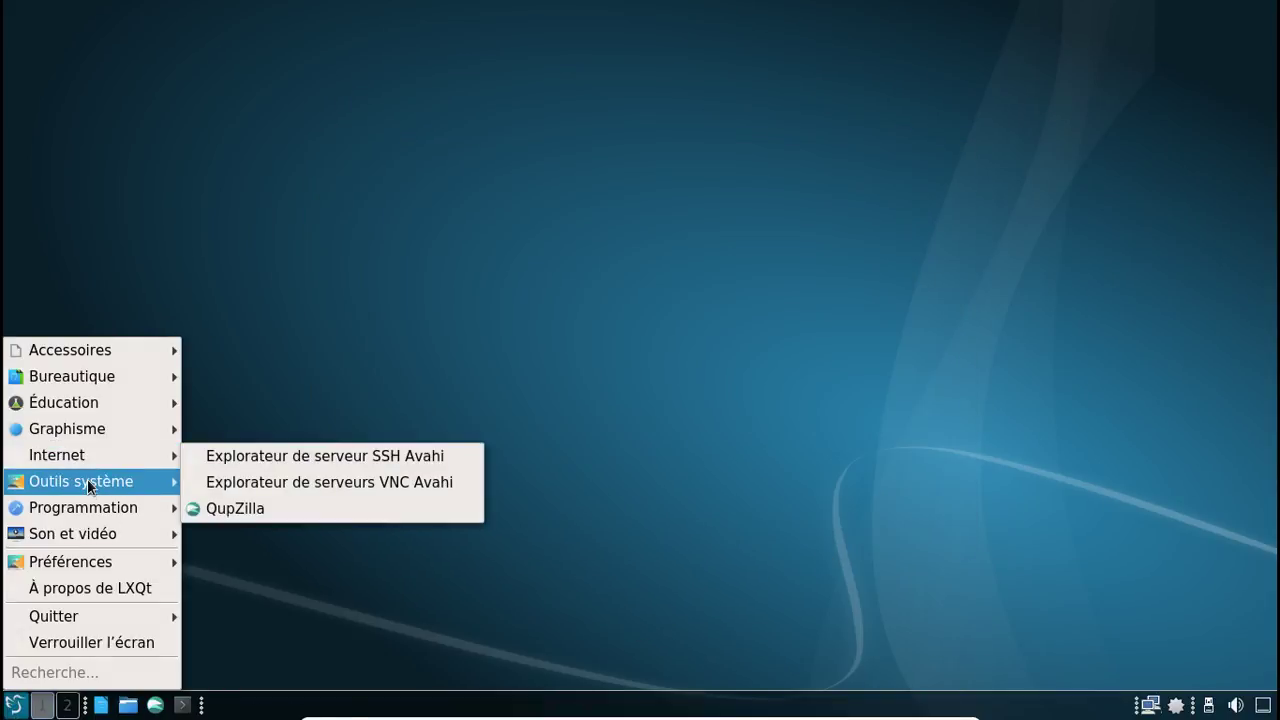
mouse_move(88, 484)
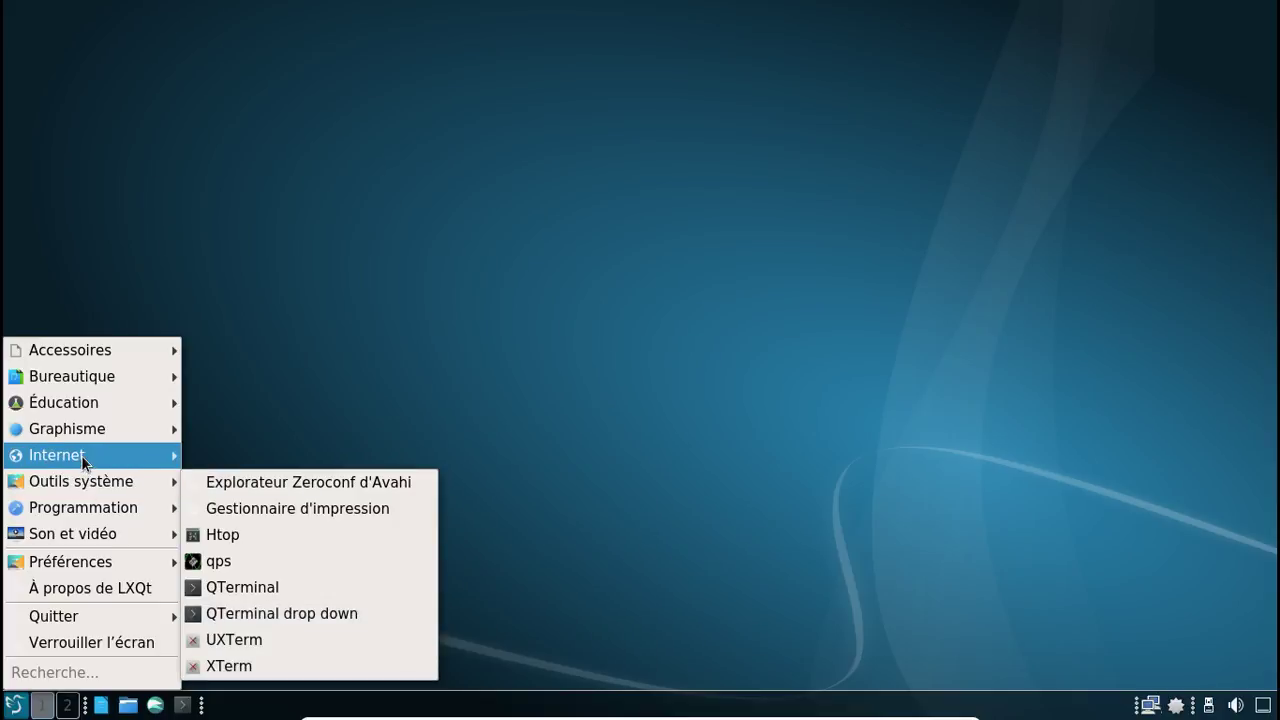
mouse_move(92, 508)
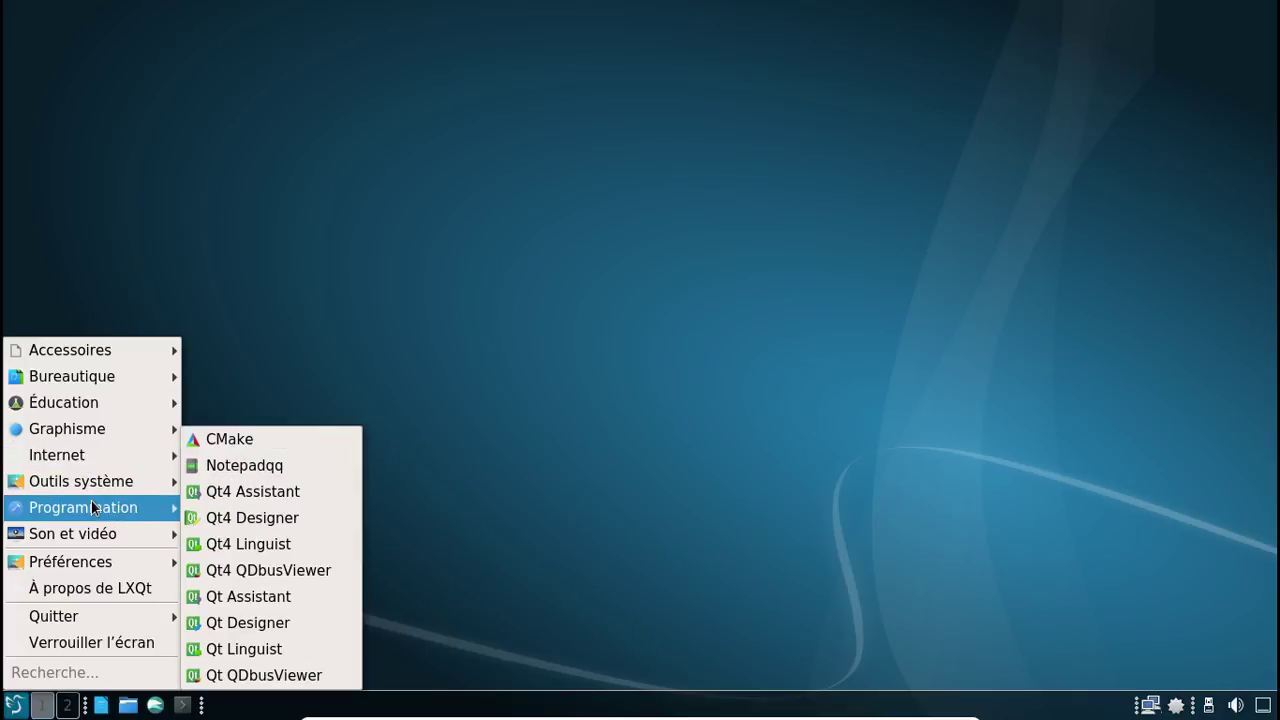
mouse_move(83, 539)
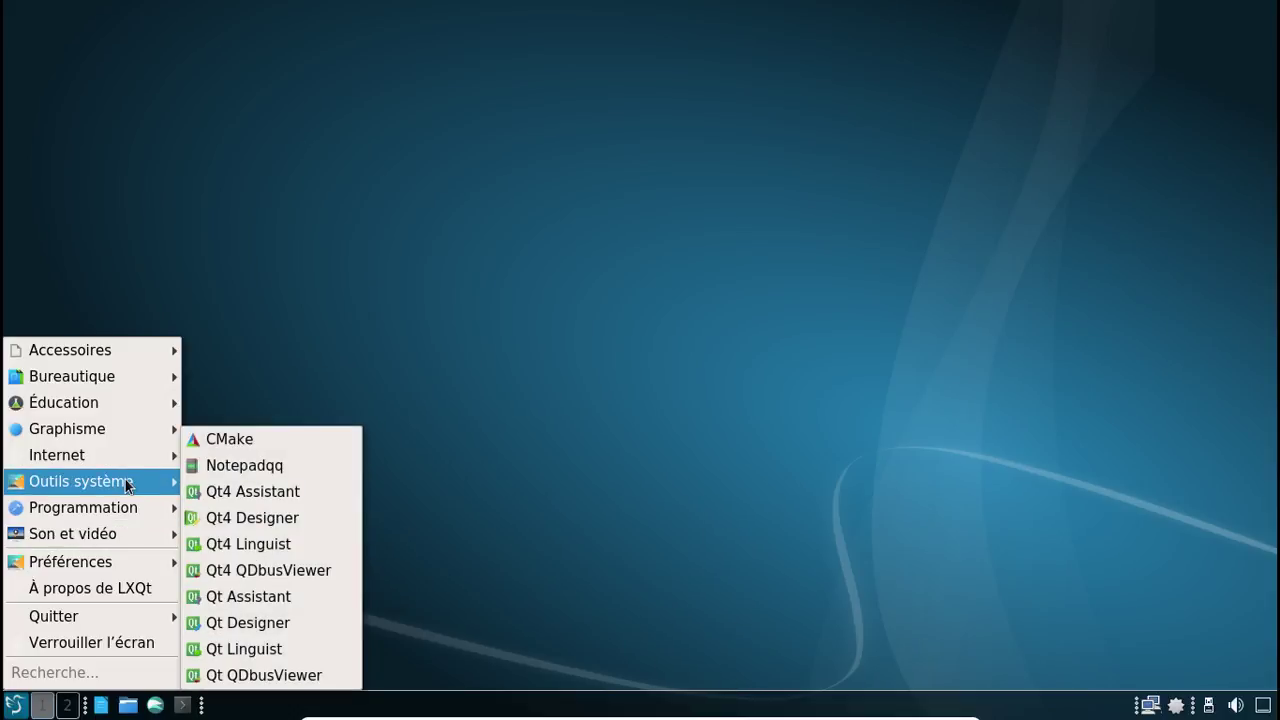
left_click(291, 546)
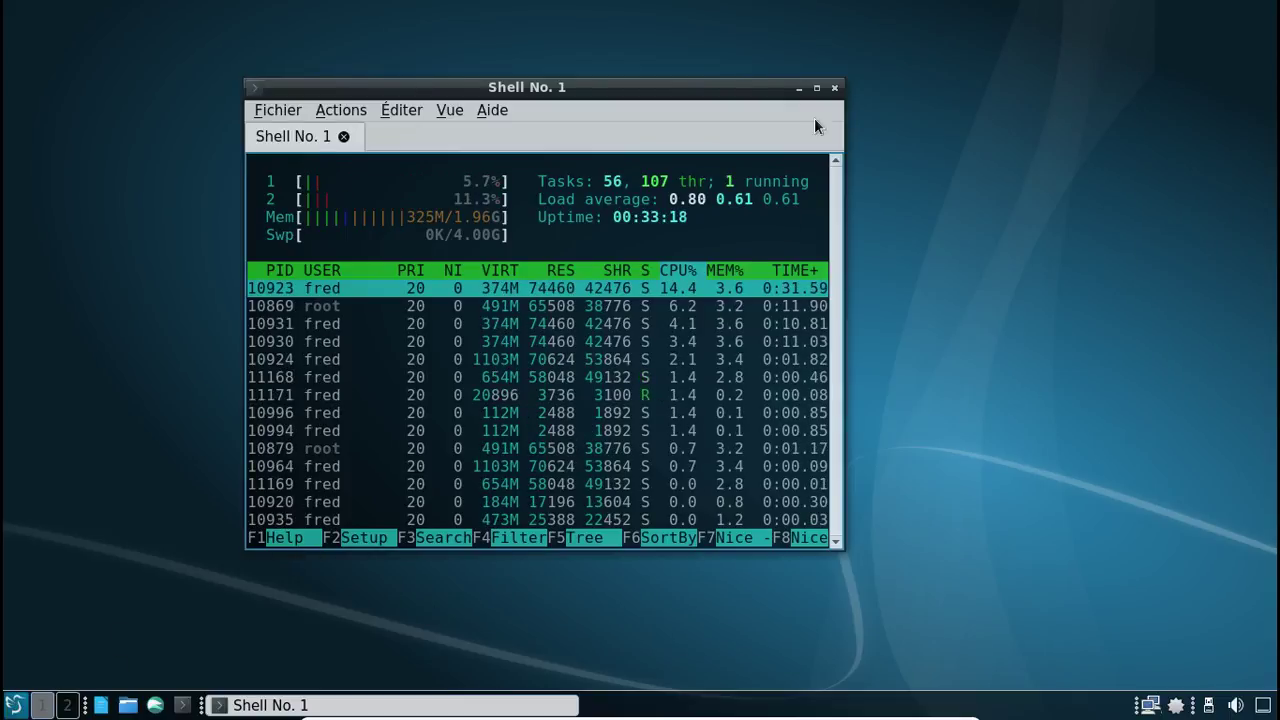
left_click(834, 87)
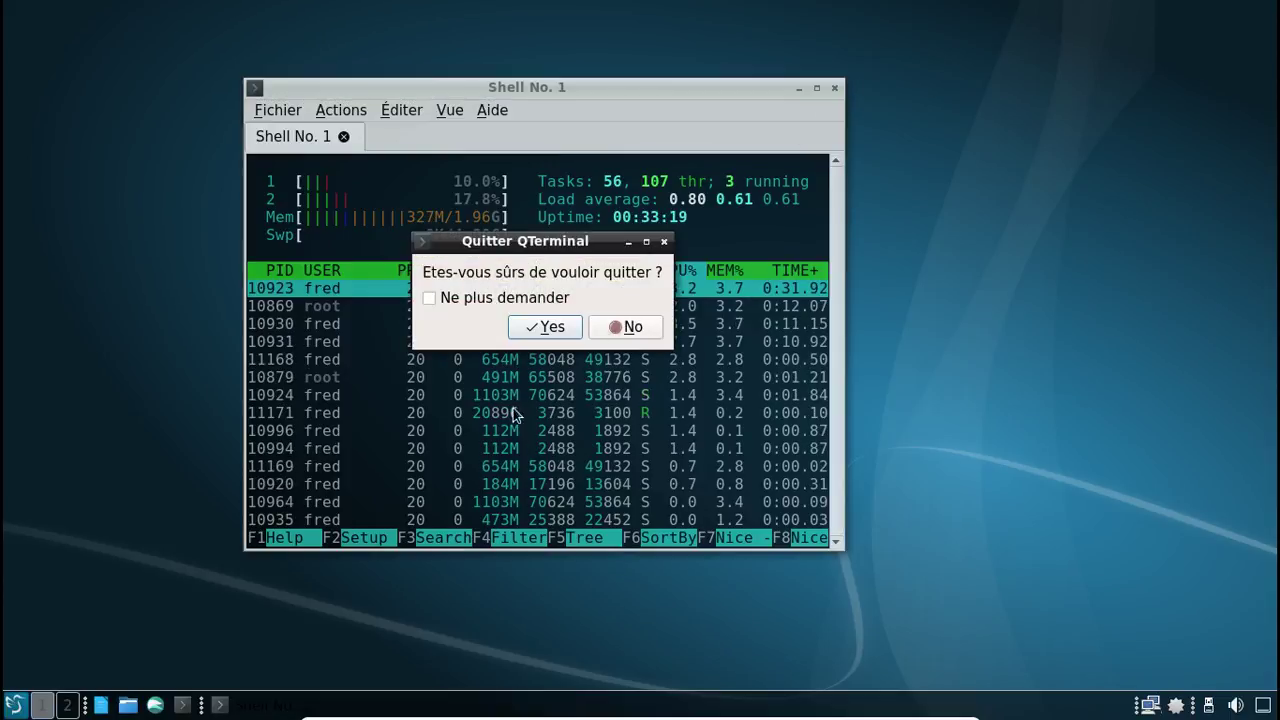
left_click(545, 327)
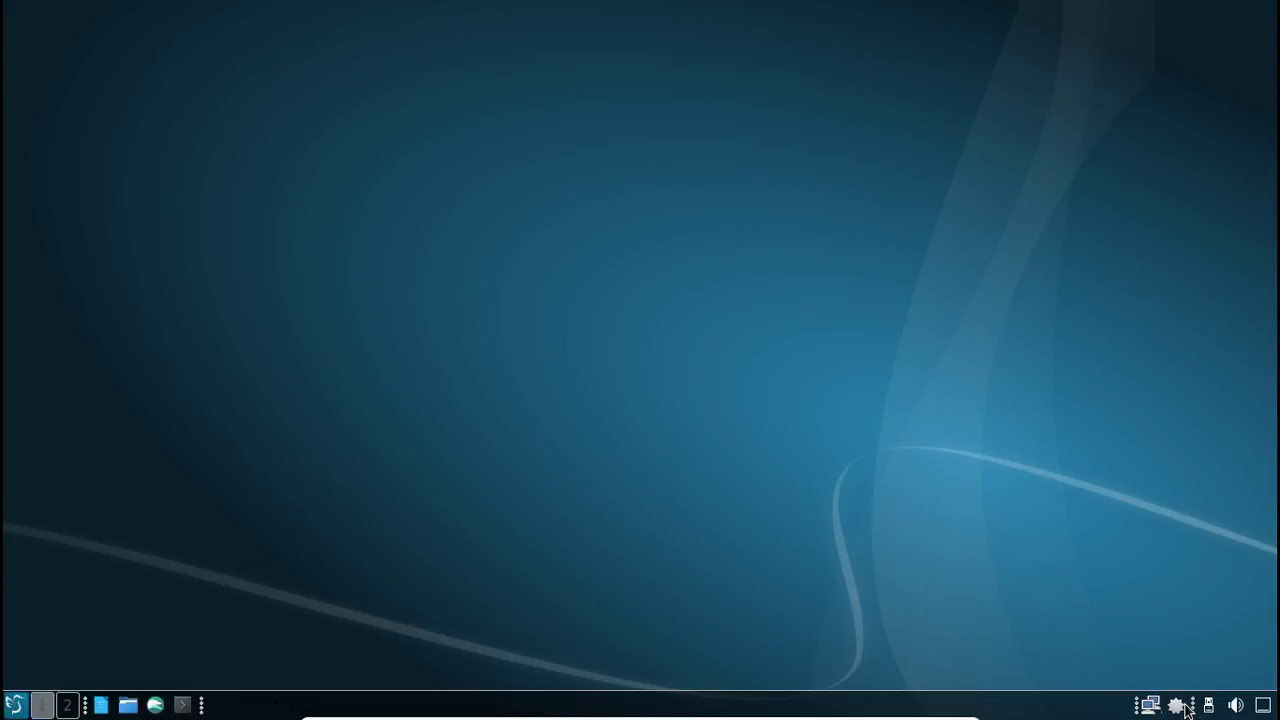
Step: Review the general, slide show and advanced options in the desktop preferences, and cancel without applying changes
right_click(404, 76)
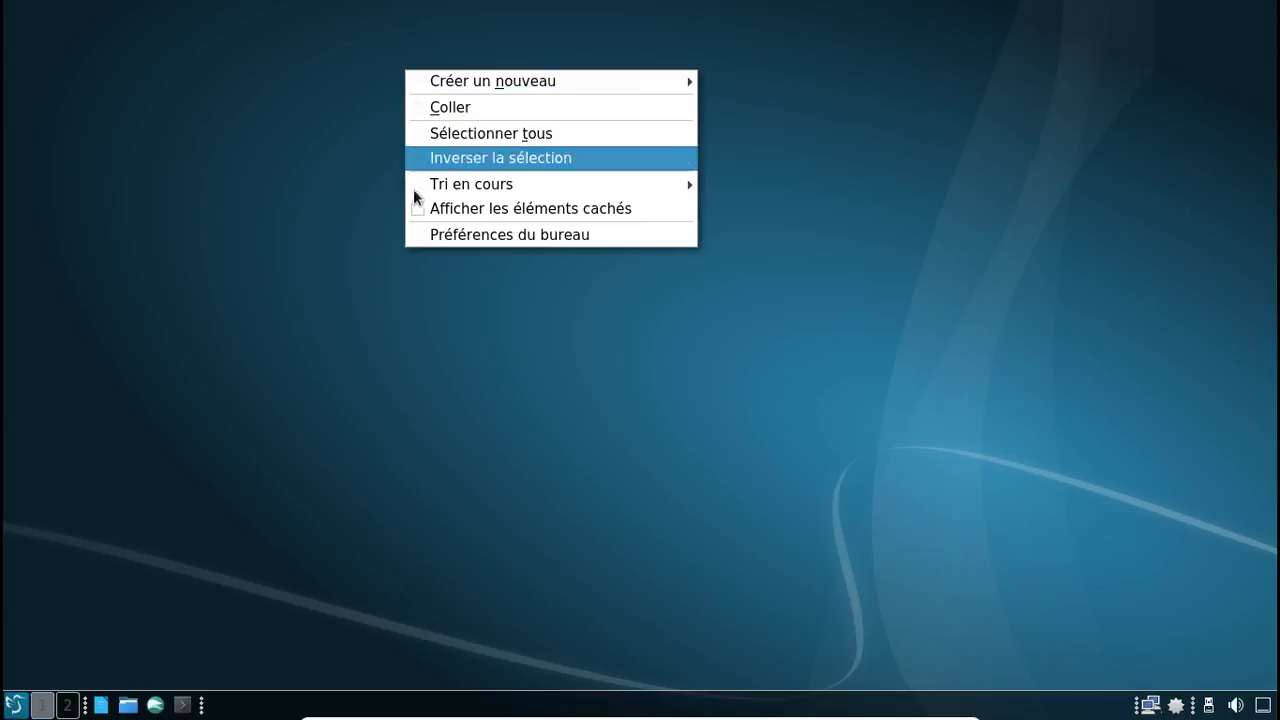
left_click(454, 235)
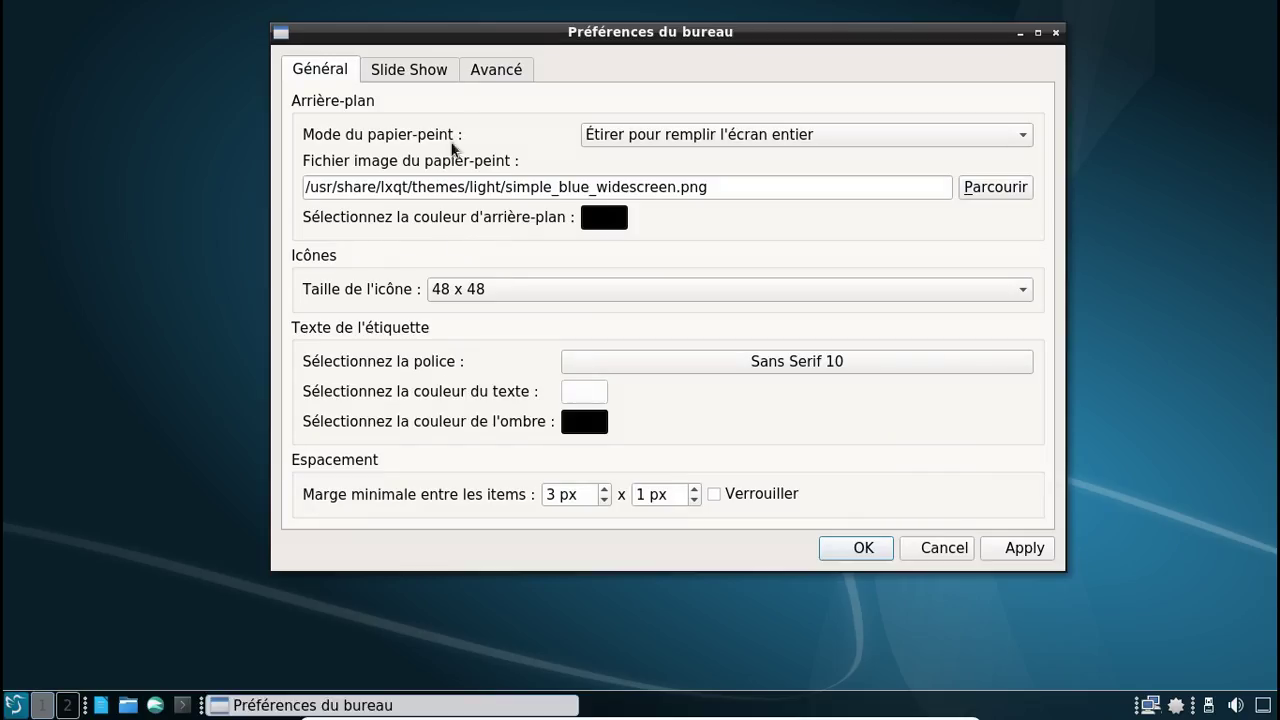
left_click(413, 68)
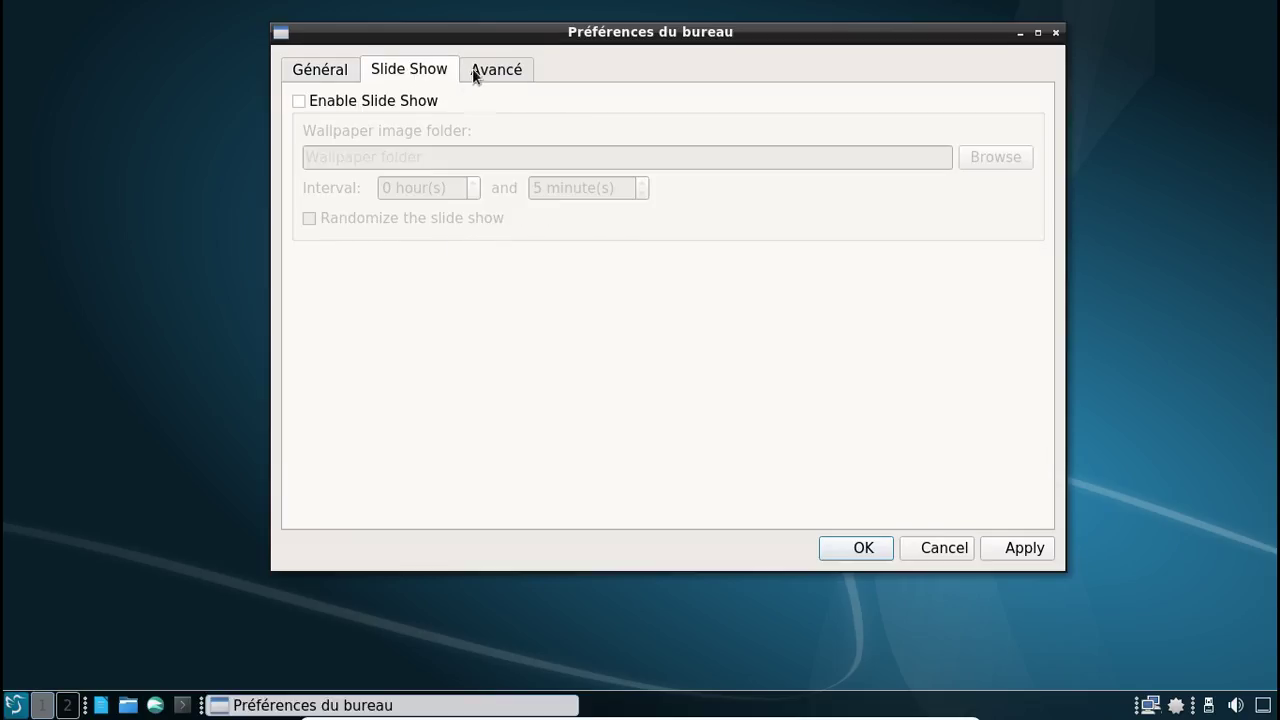
left_click(360, 100)
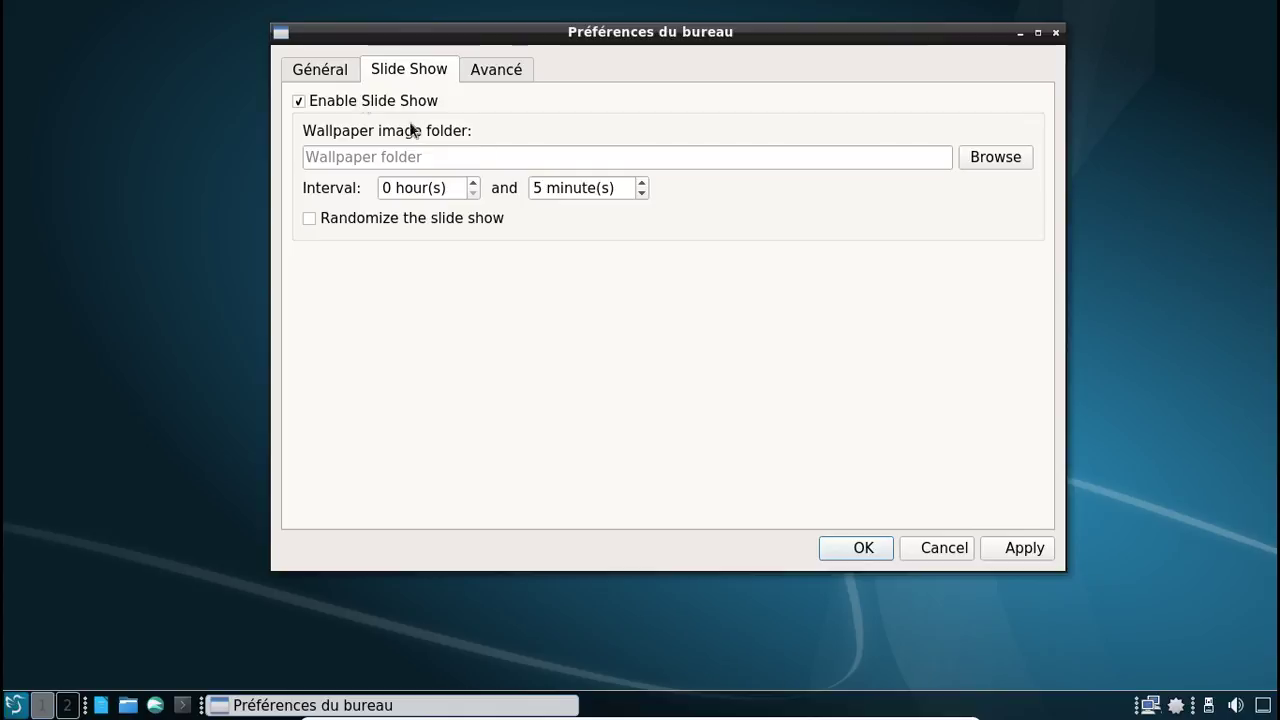
left_click(302, 100)
left_click(463, 67)
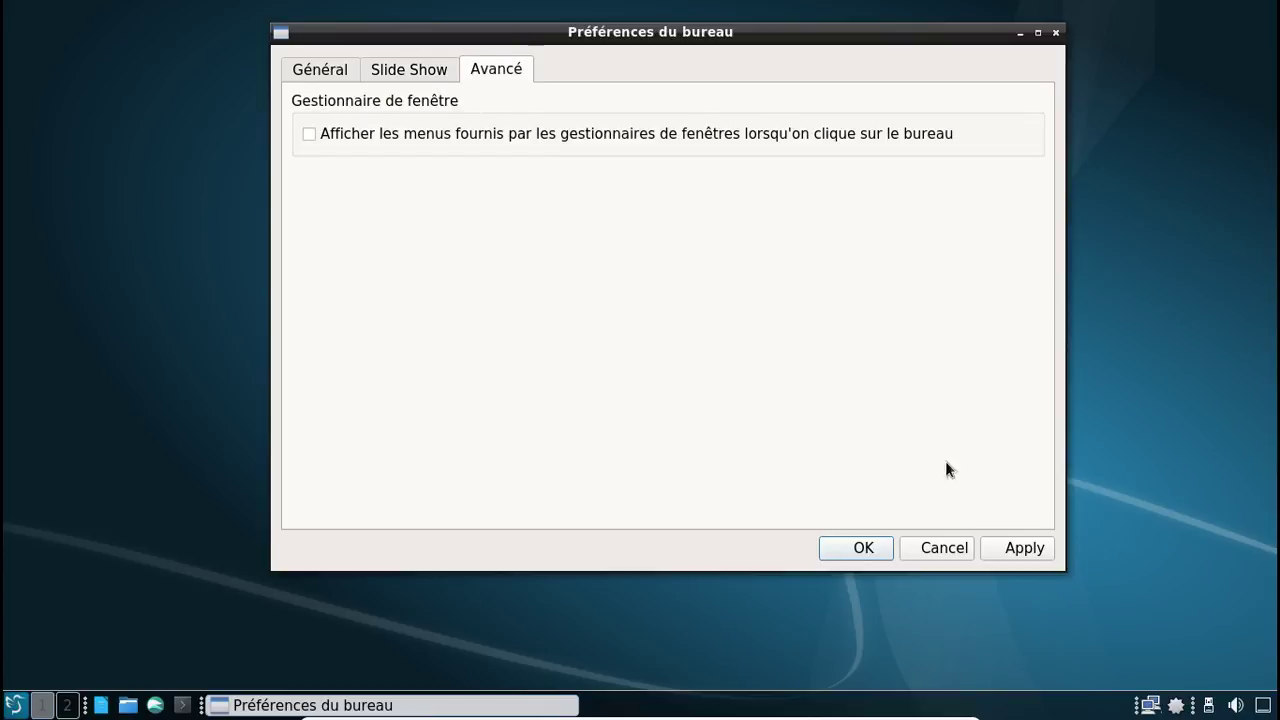
left_click(957, 548)
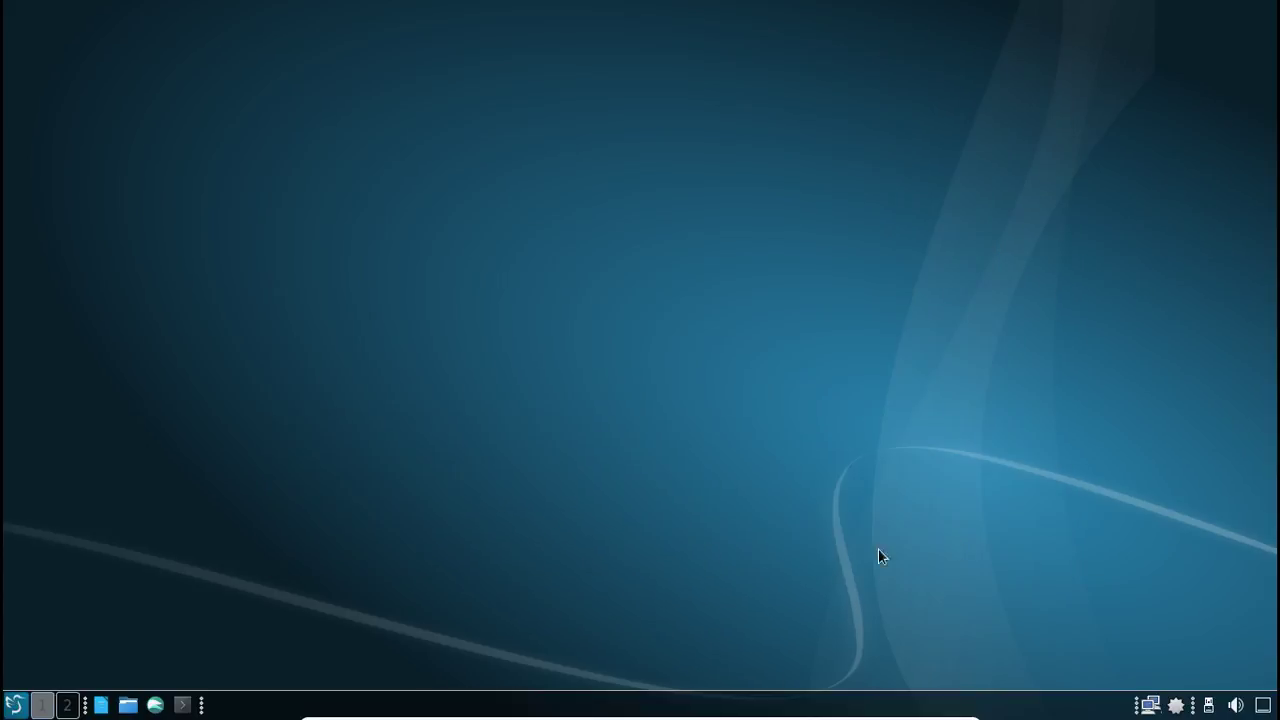
Step: Open the file manager at the home folder and move the qtermwidget folder into Téléchargements
left_click(128, 705)
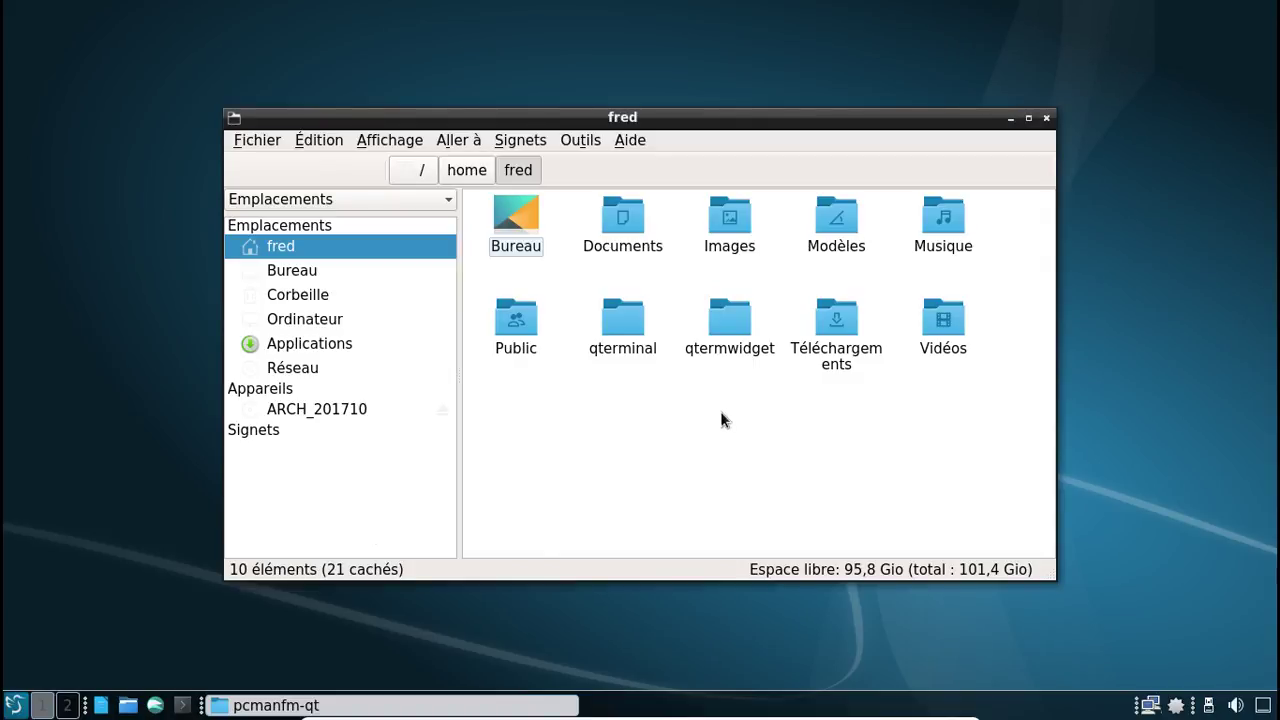
left_click_drag(728, 322, 840, 343)
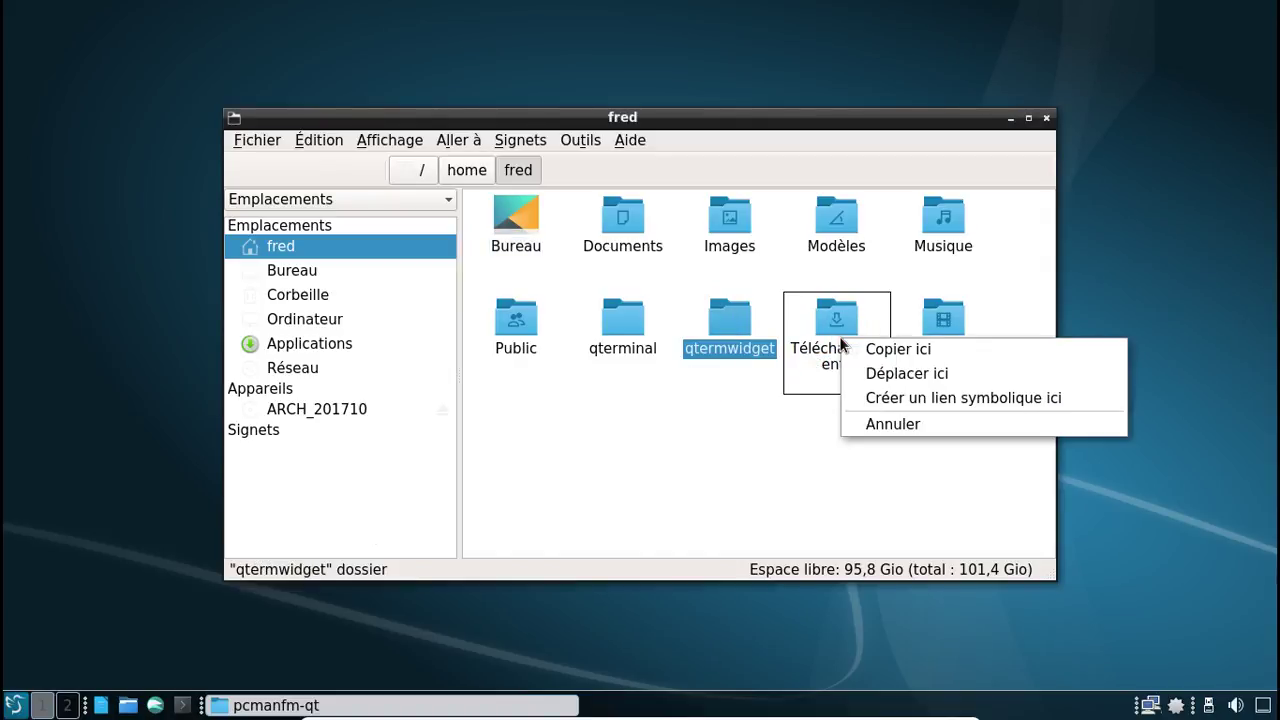
left_click(887, 373)
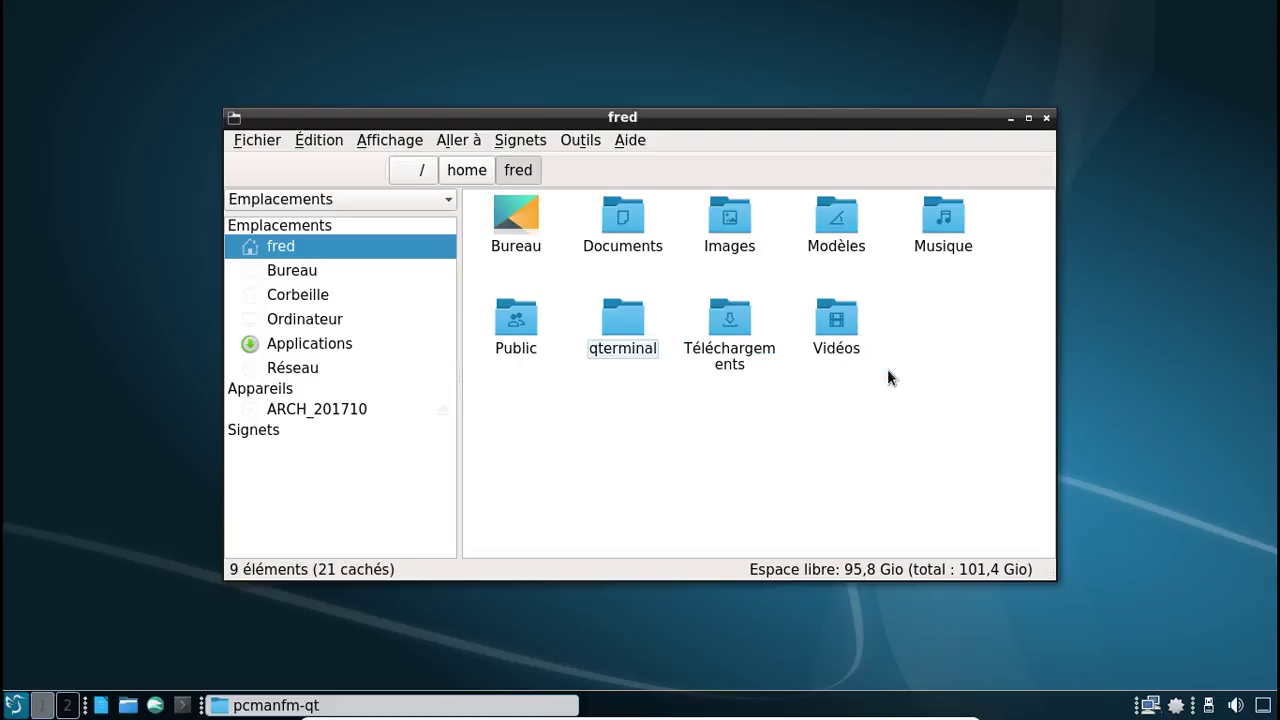
Step: Send the qterminal folder in the home folder to the trash, confirming the move
left_click_drag(642, 325, 309, 307)
right_click(628, 333)
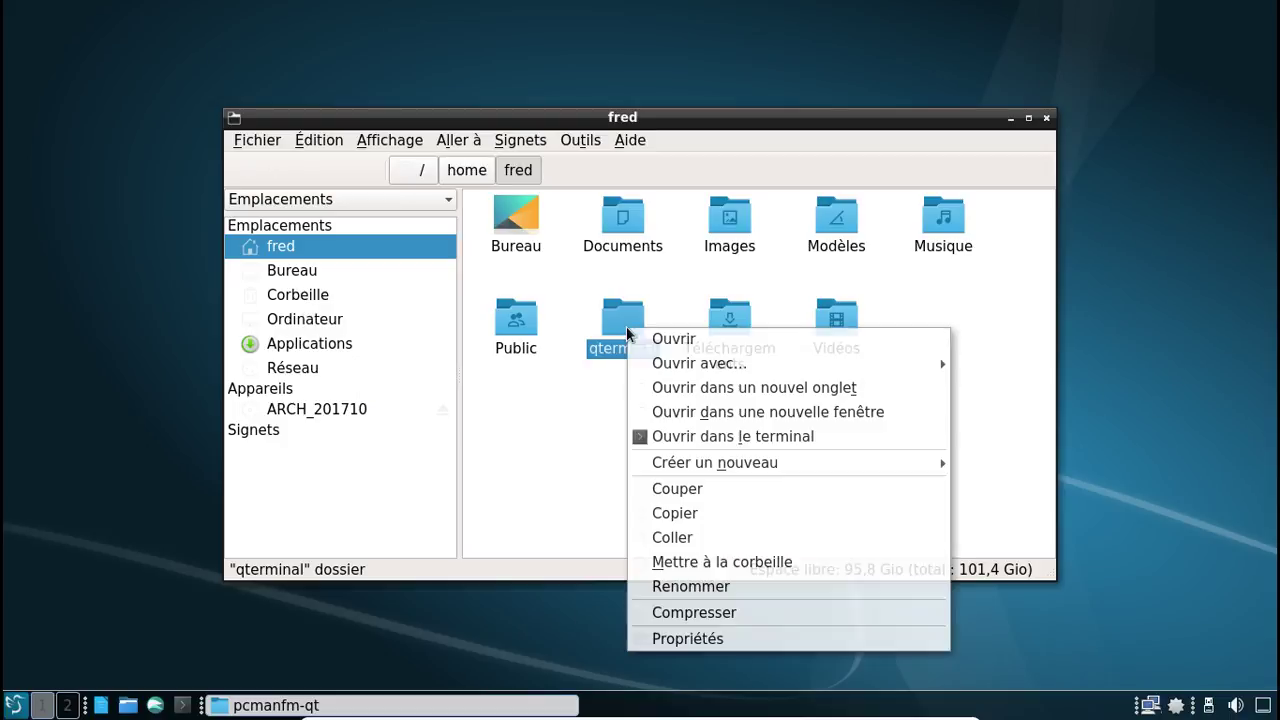
left_click(752, 562)
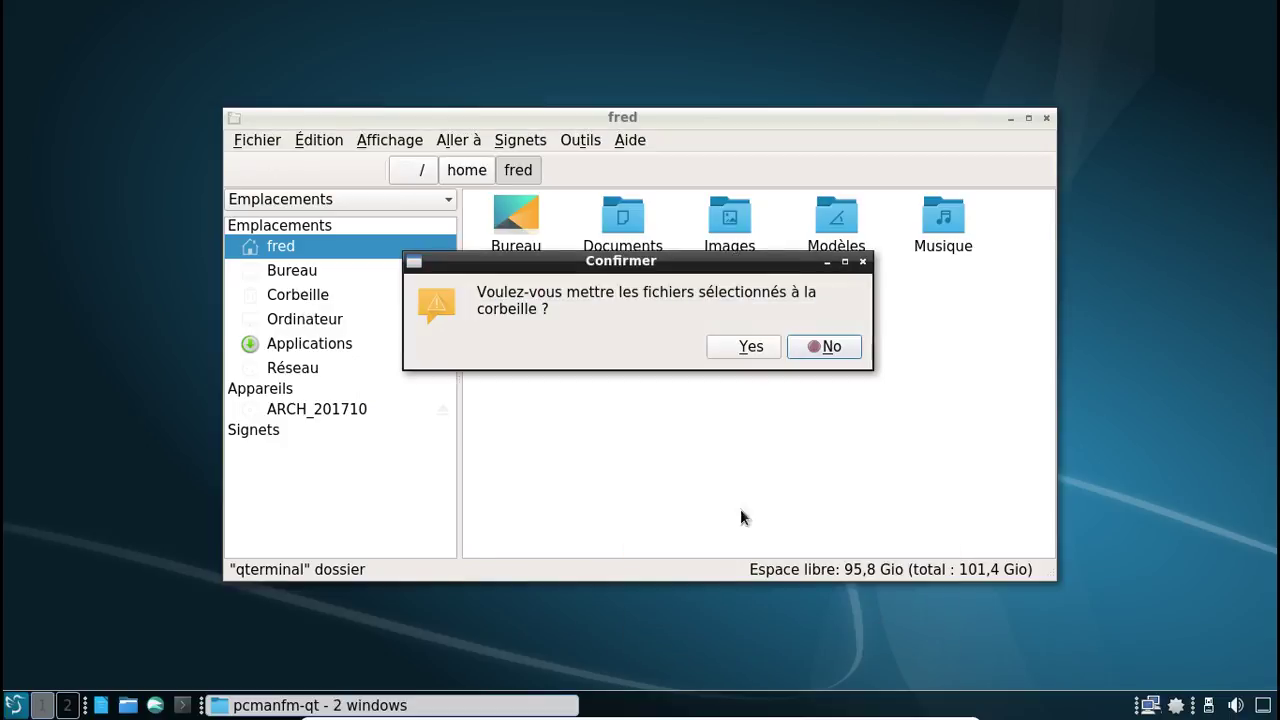
left_click(735, 355)
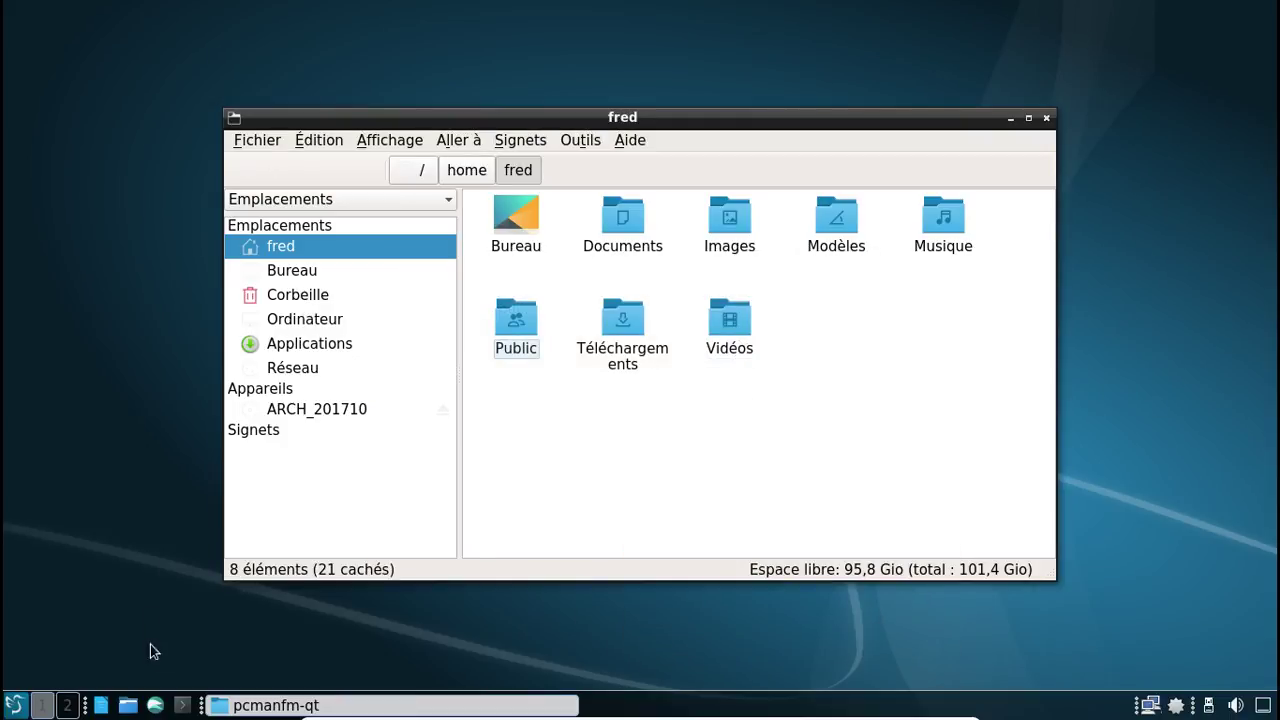
Step: Set the icon theme to Breeze in the appearance settings, and close them and the configuration centre
left_click(14, 705)
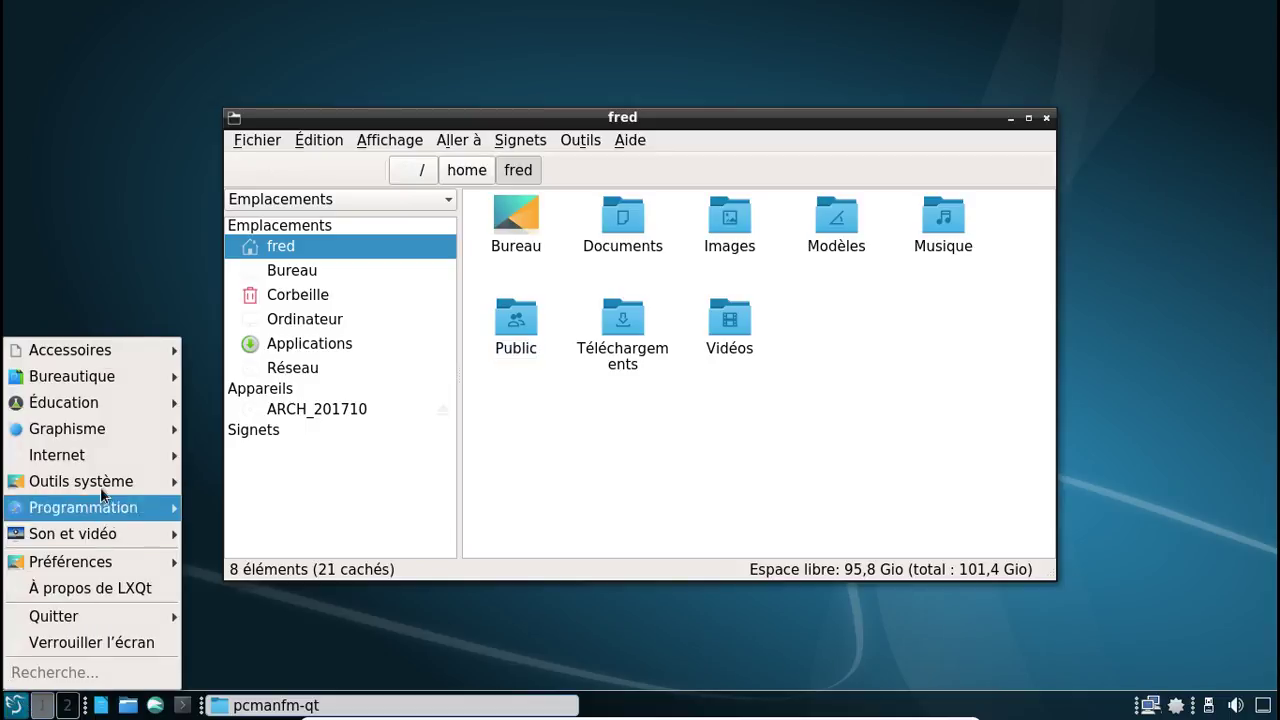
mouse_move(99, 507)
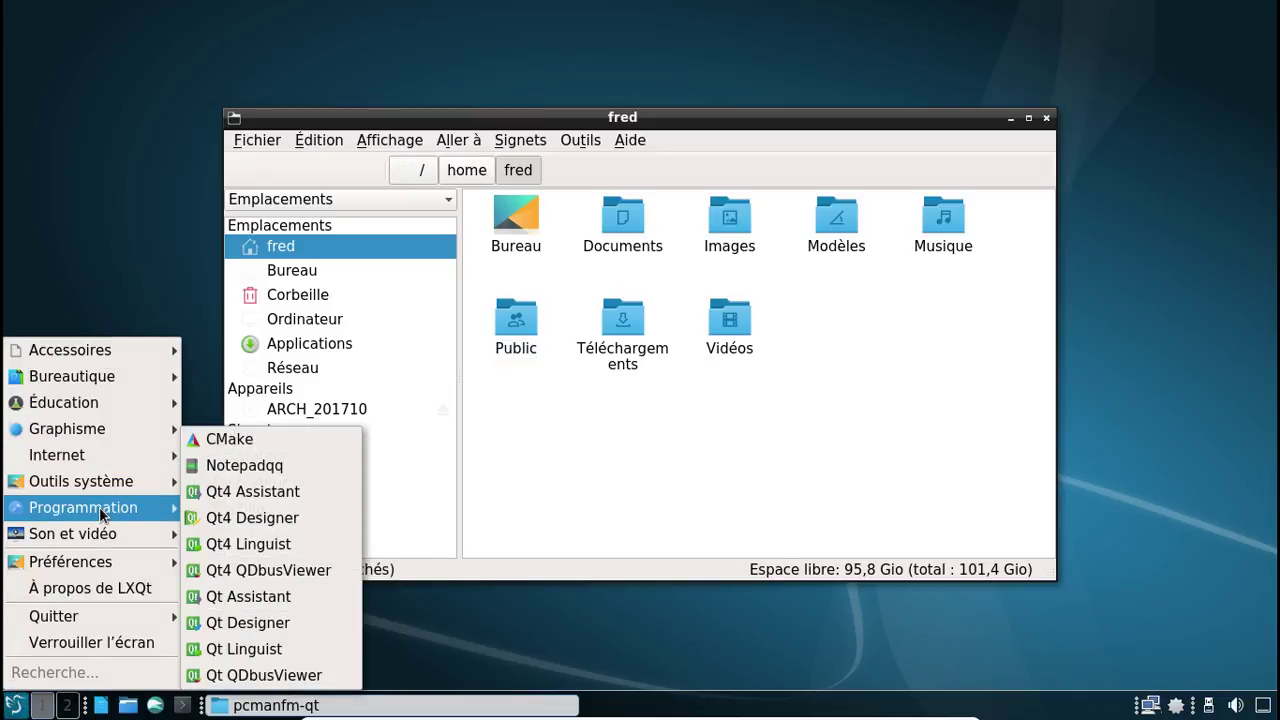
mouse_move(90, 561)
mouse_move(295, 559)
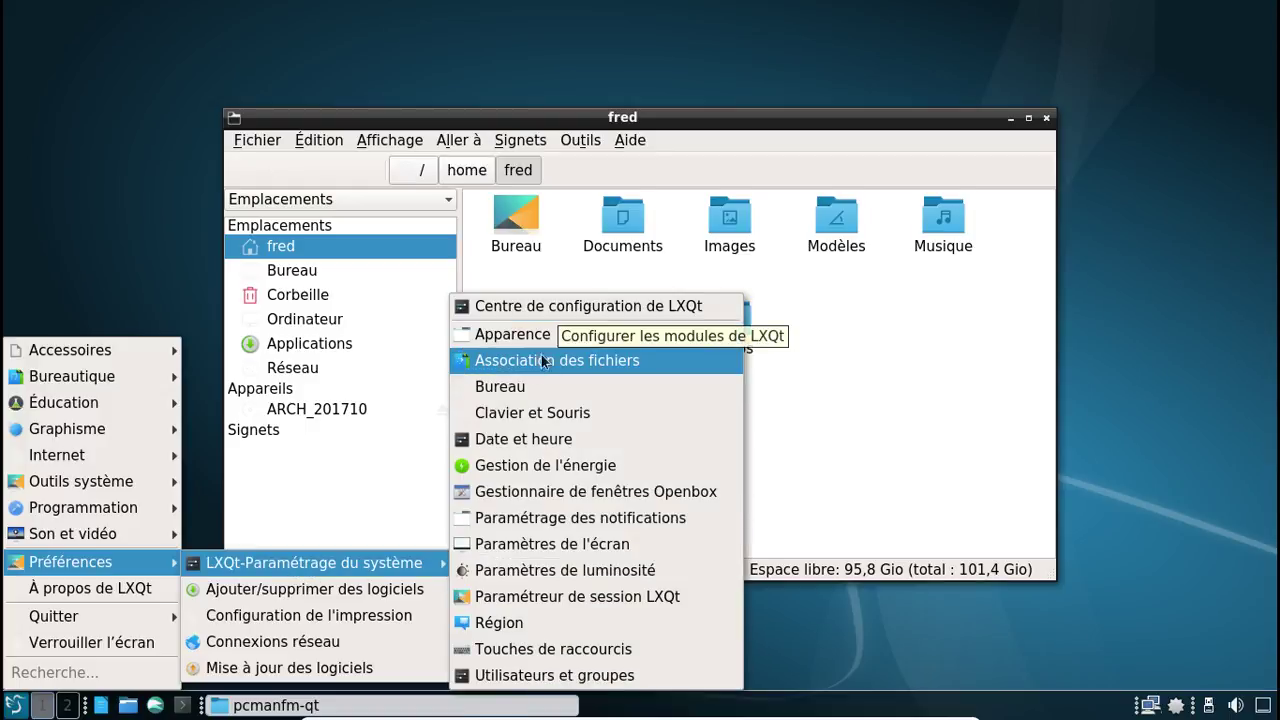
left_click(533, 308)
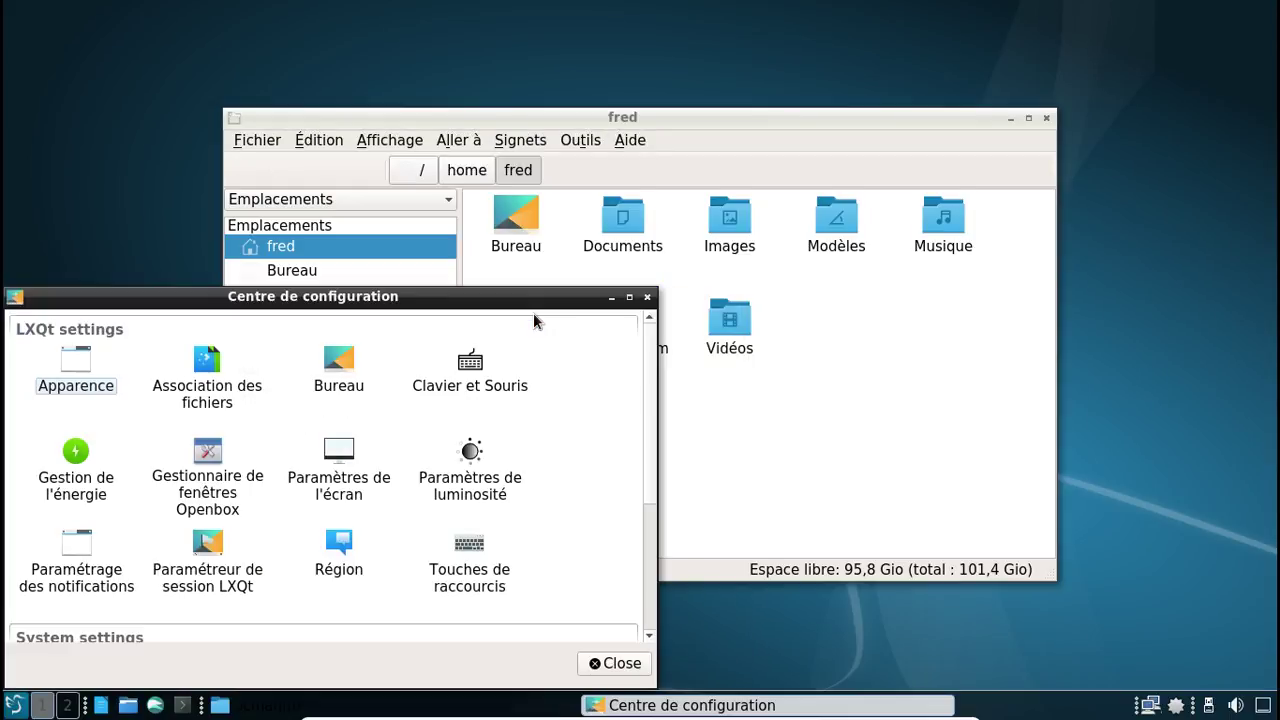
double_click(79, 382)
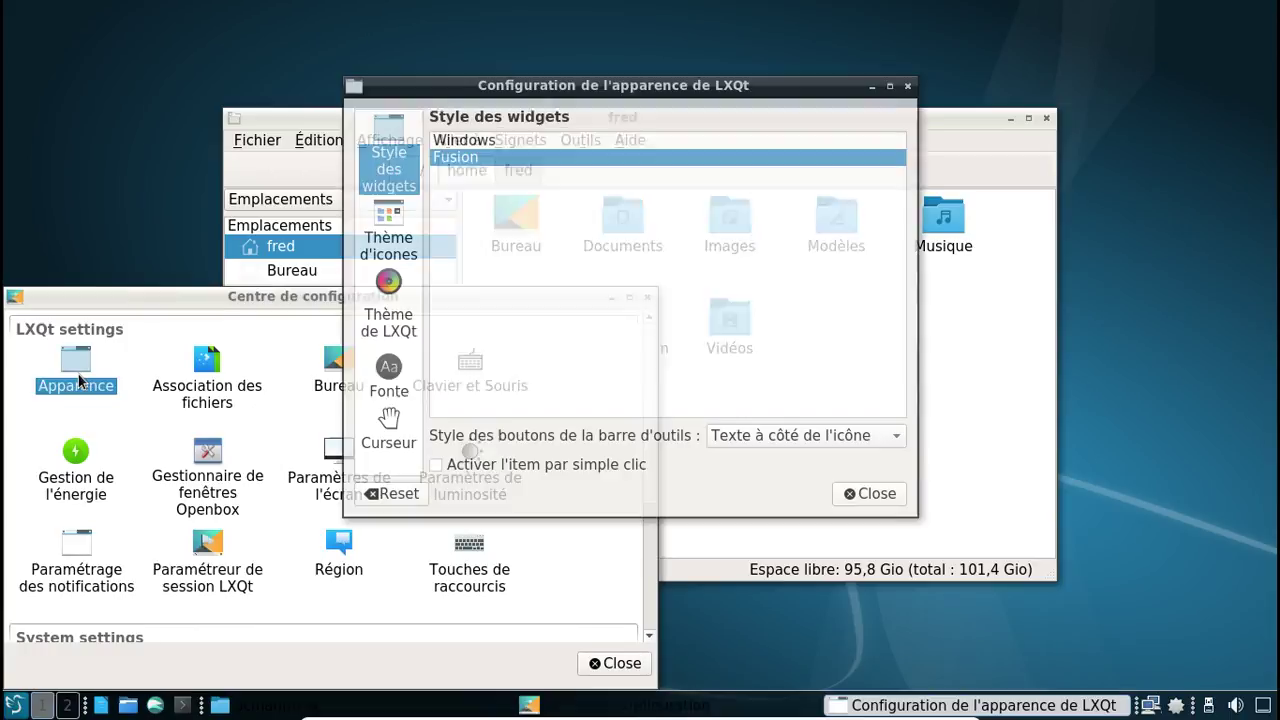
left_click(391, 247)
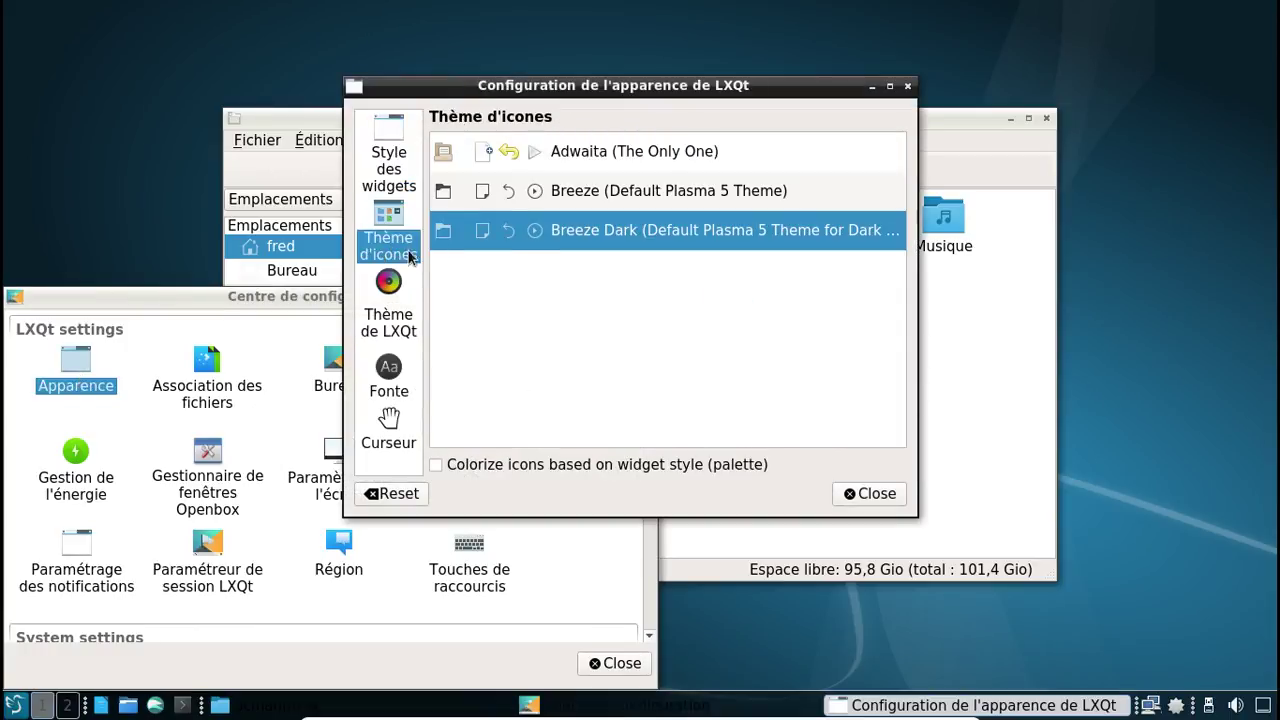
left_click(561, 196)
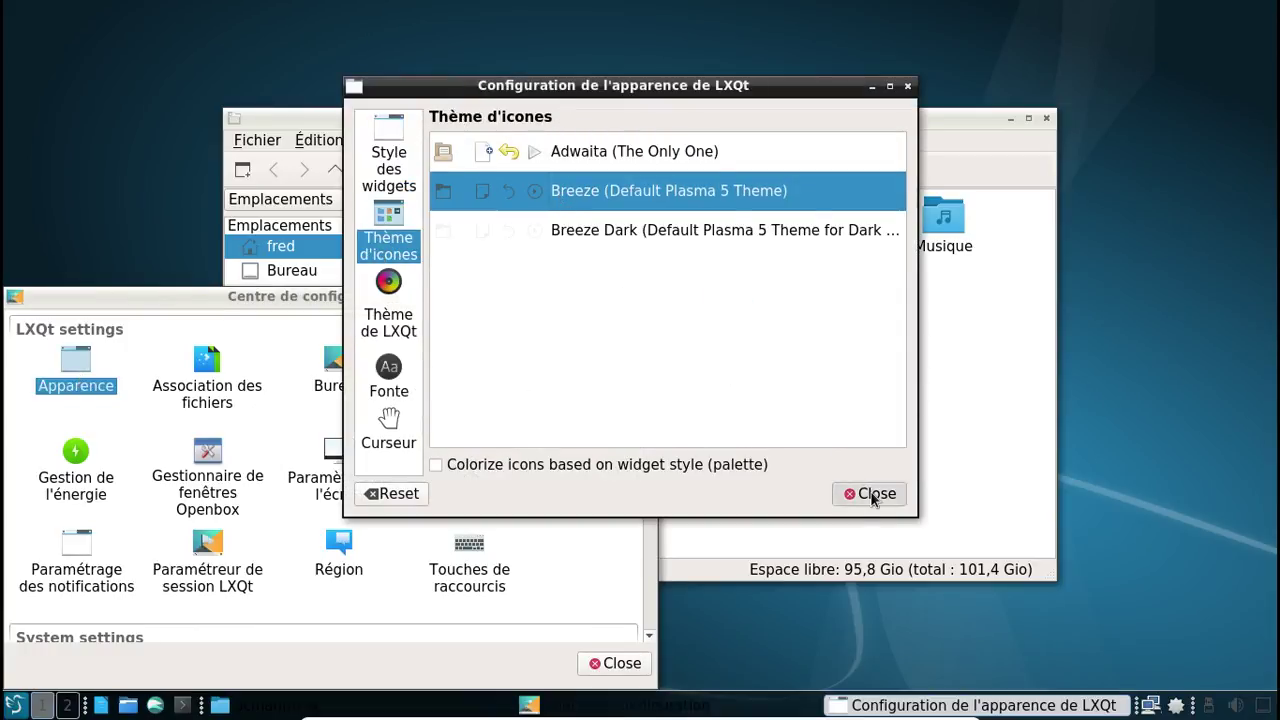
left_click(870, 493)
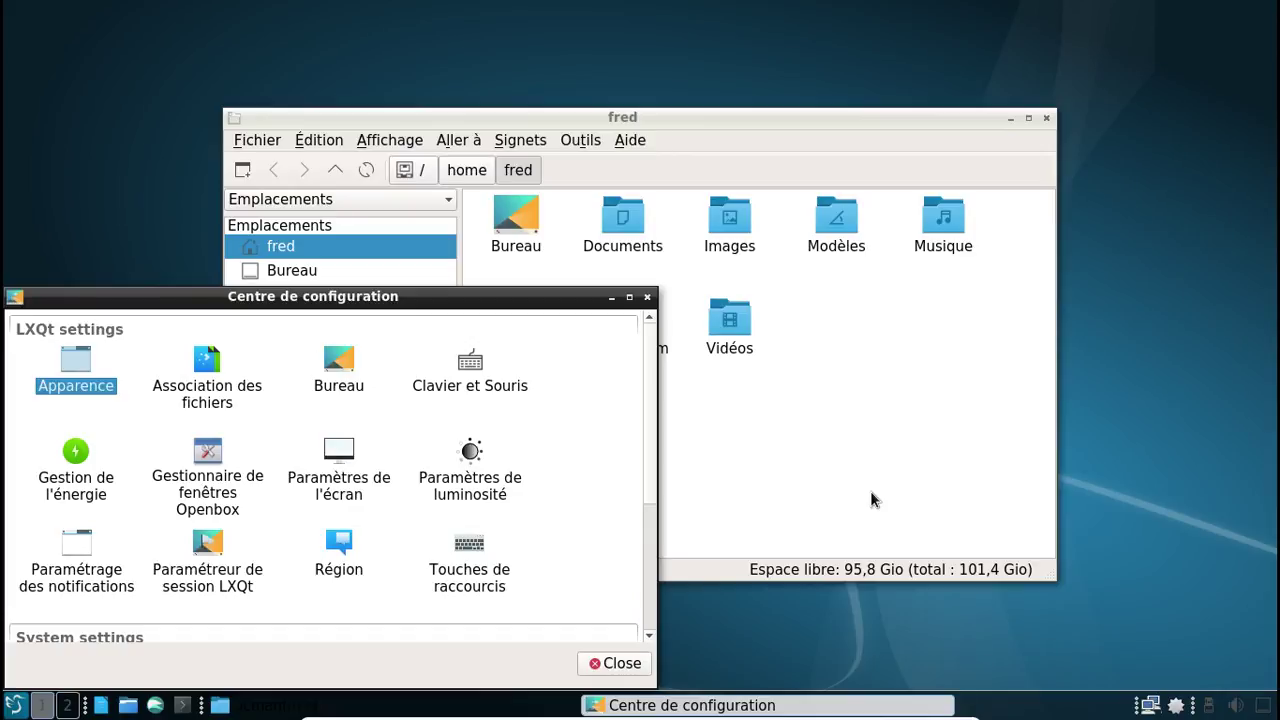
left_click(647, 297)
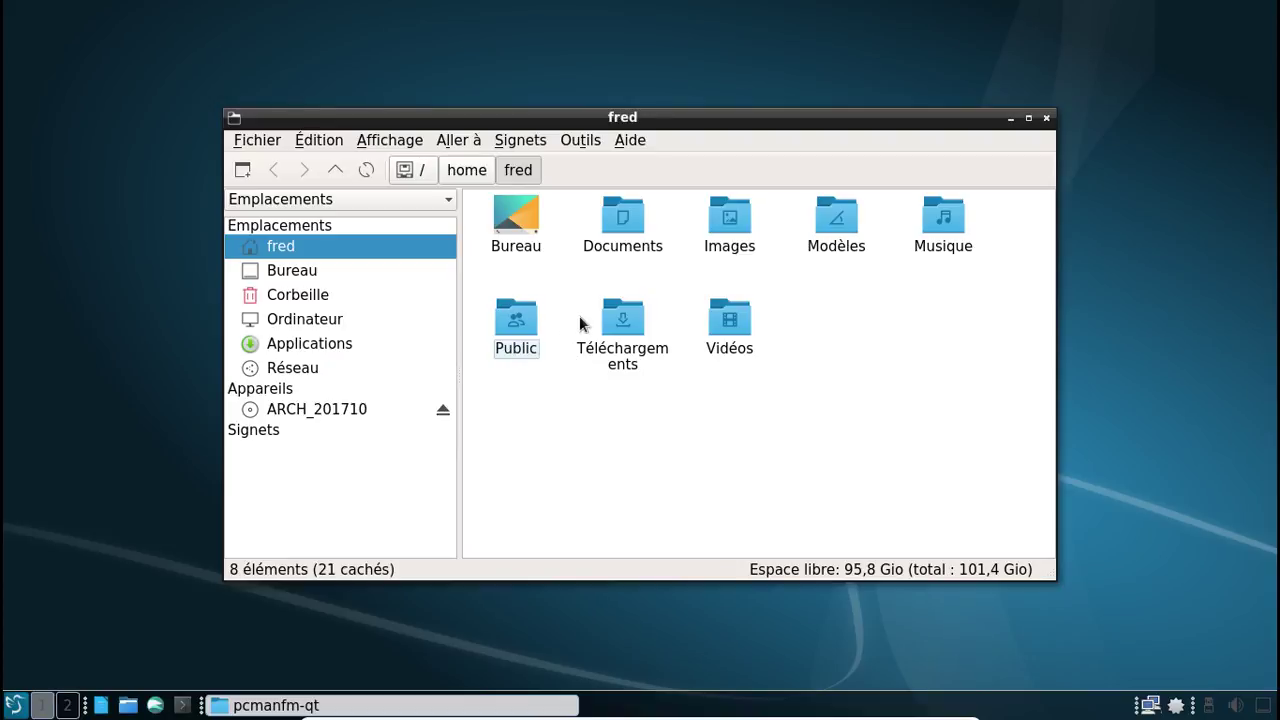
Step: Delete the qtermwidget folder from Téléchargements, confirming the deletion
double_click(621, 330)
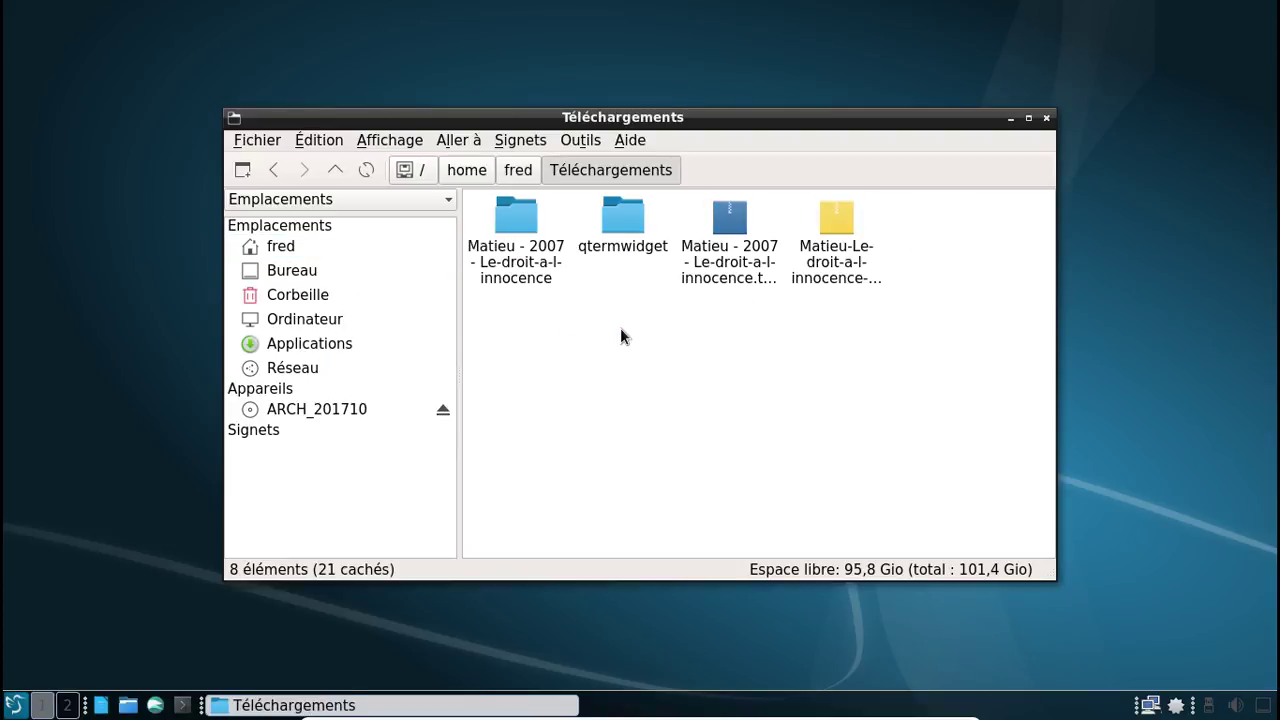
left_click(612, 235)
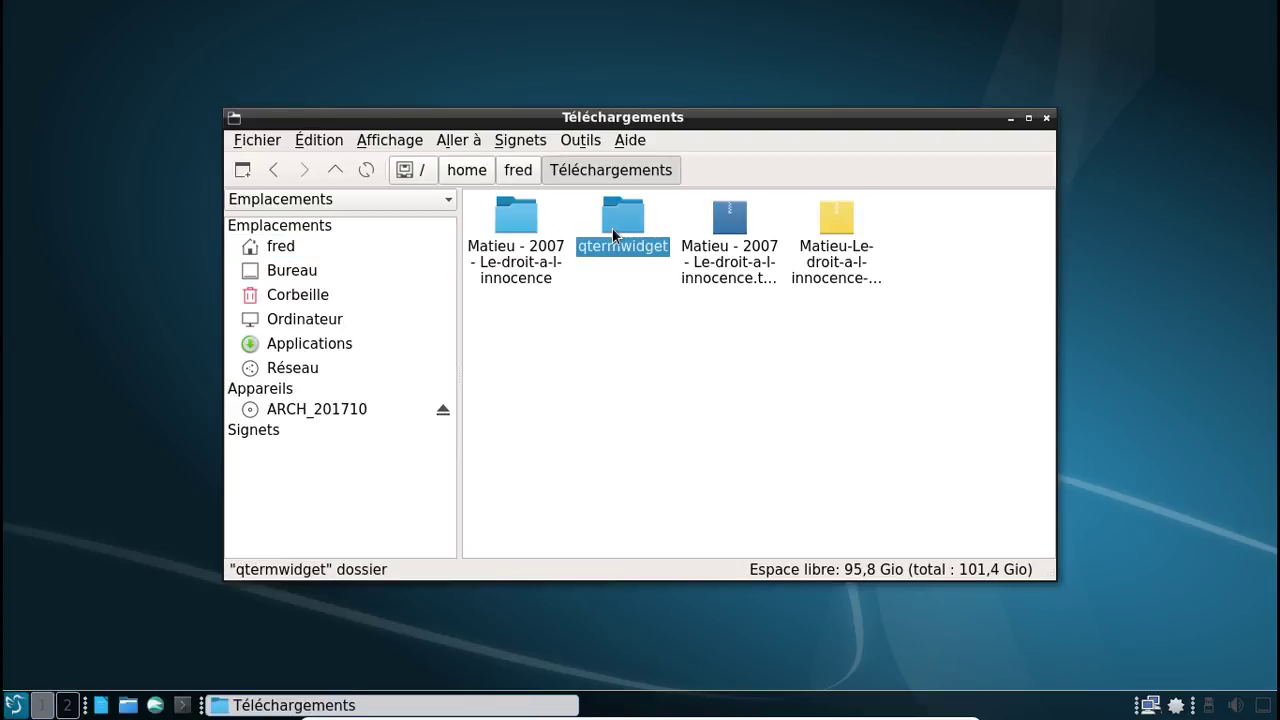
key("Delete")
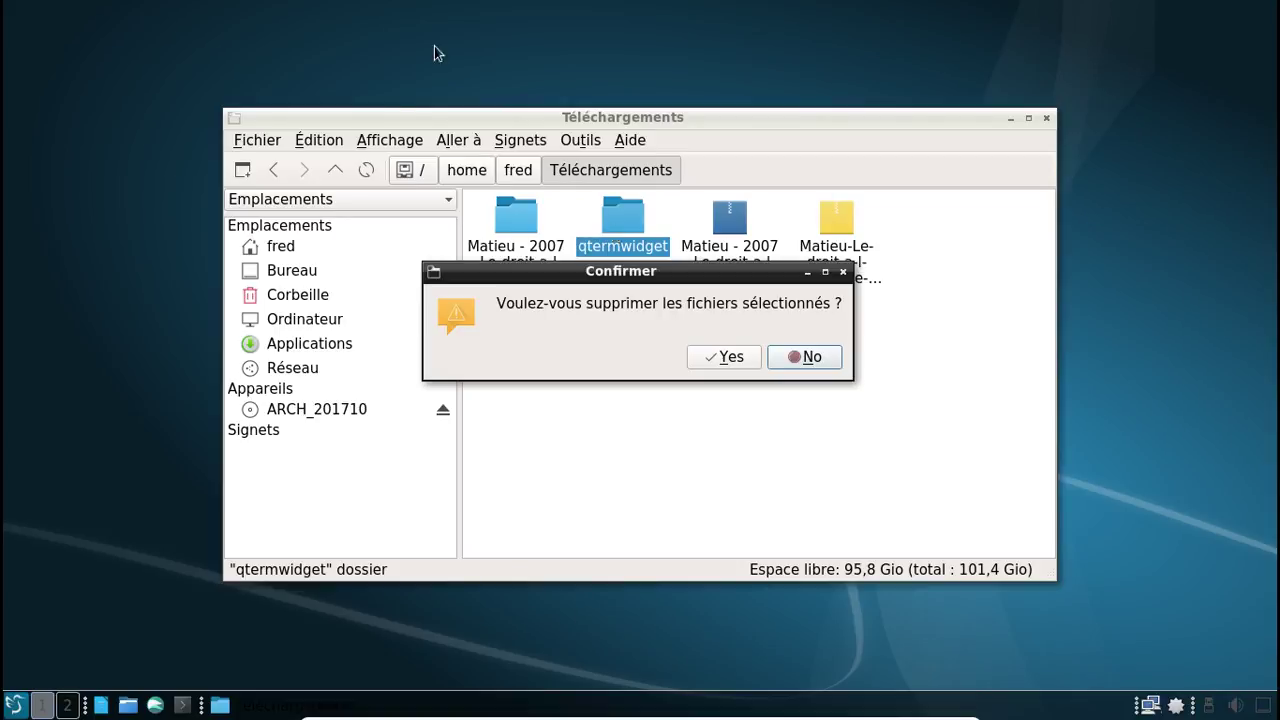
left_click(721, 358)
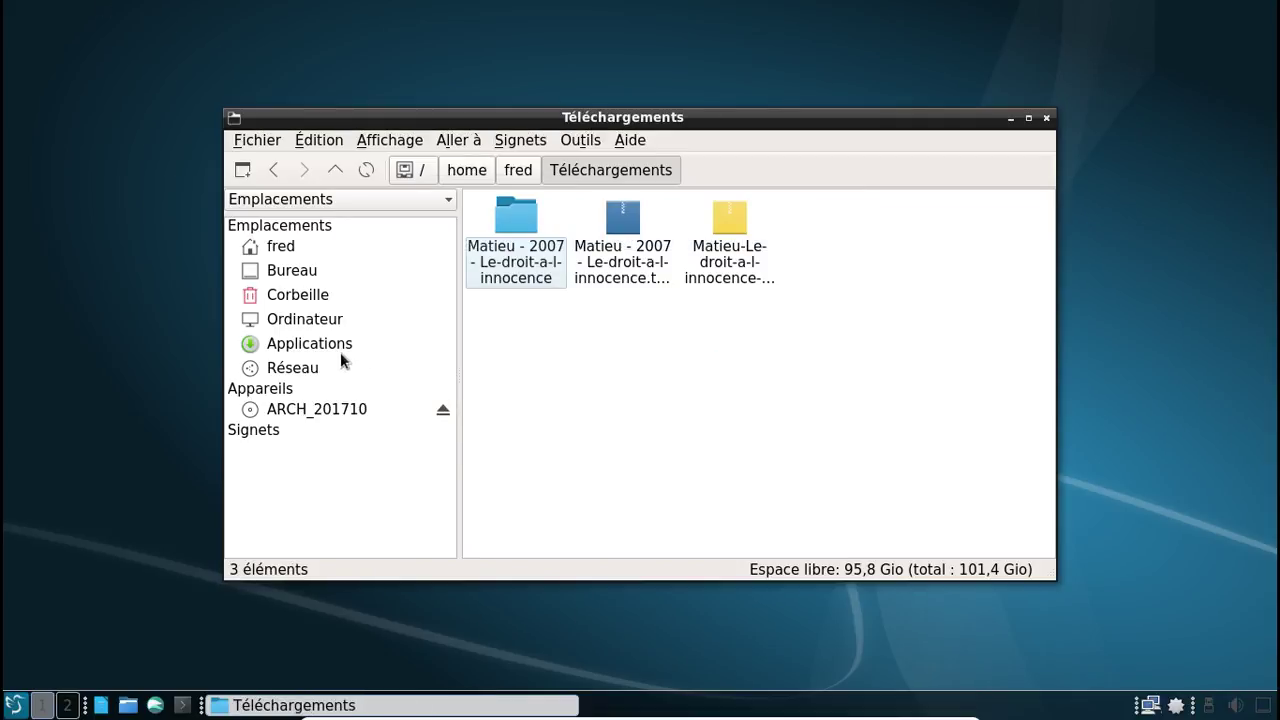
Step: Empty the trash from the file manager, confirming the deletion
left_click(292, 306)
right_click(291, 306)
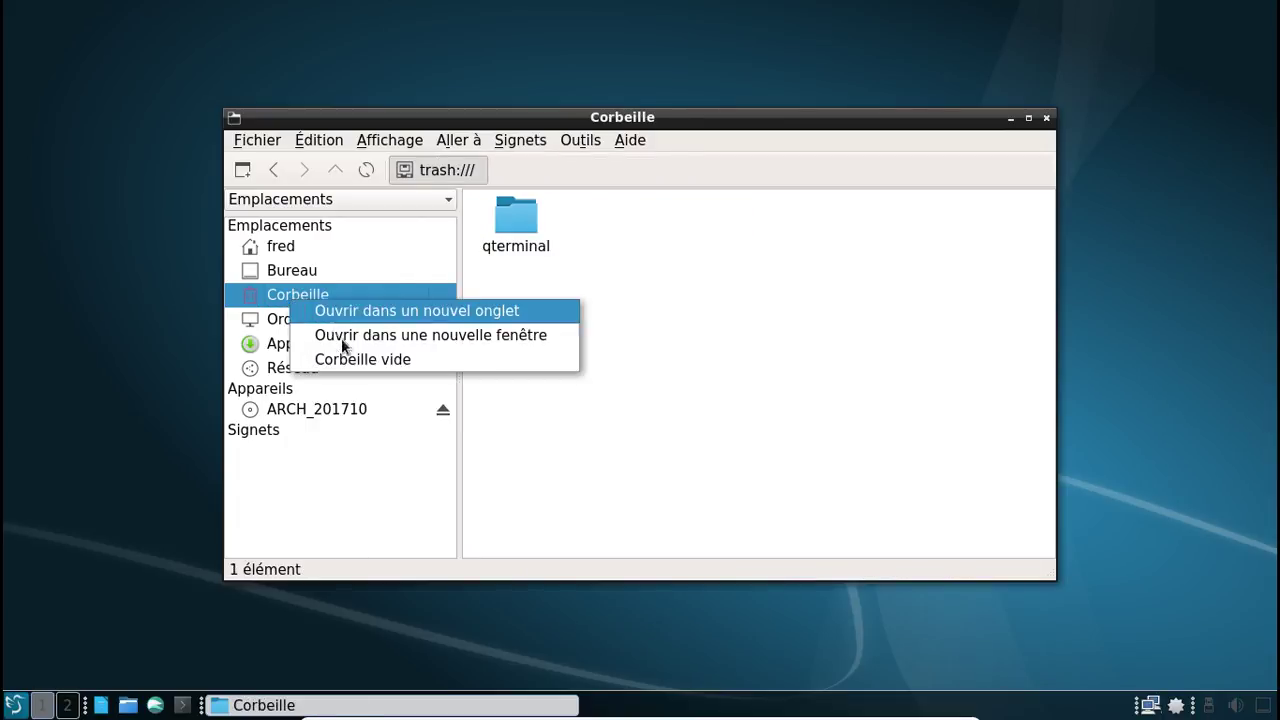
left_click(362, 359)
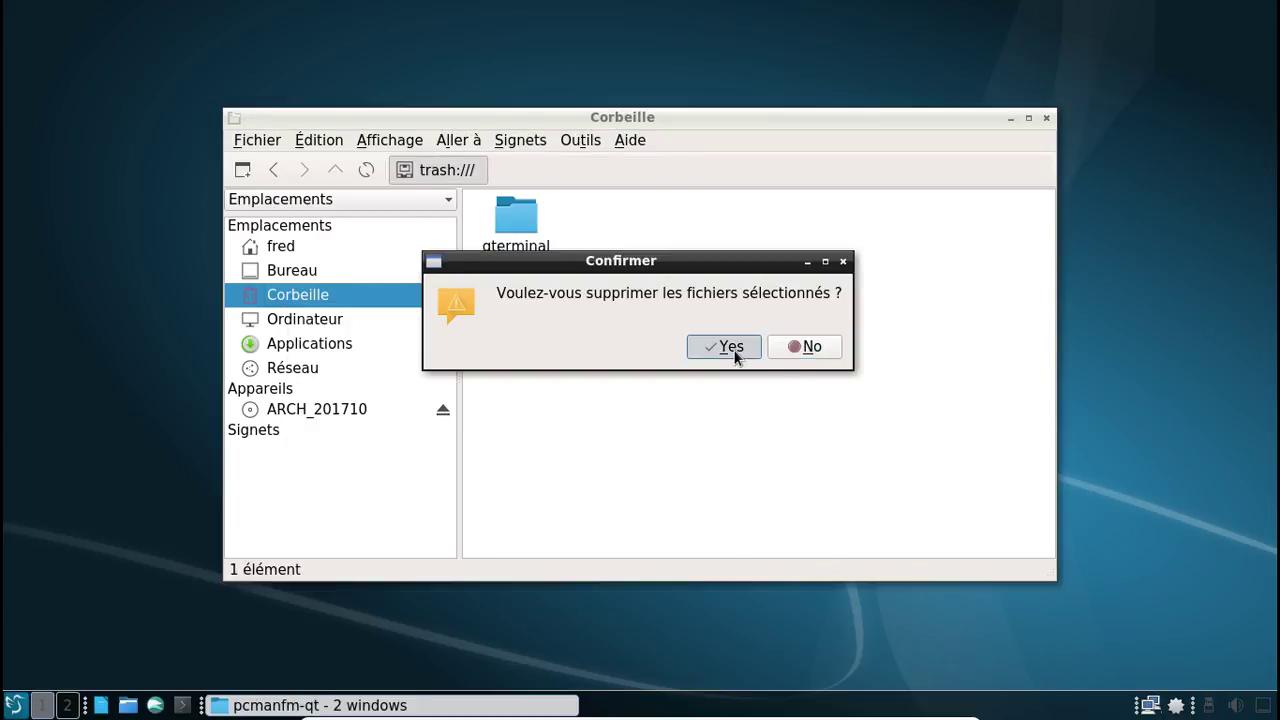
left_click(735, 350)
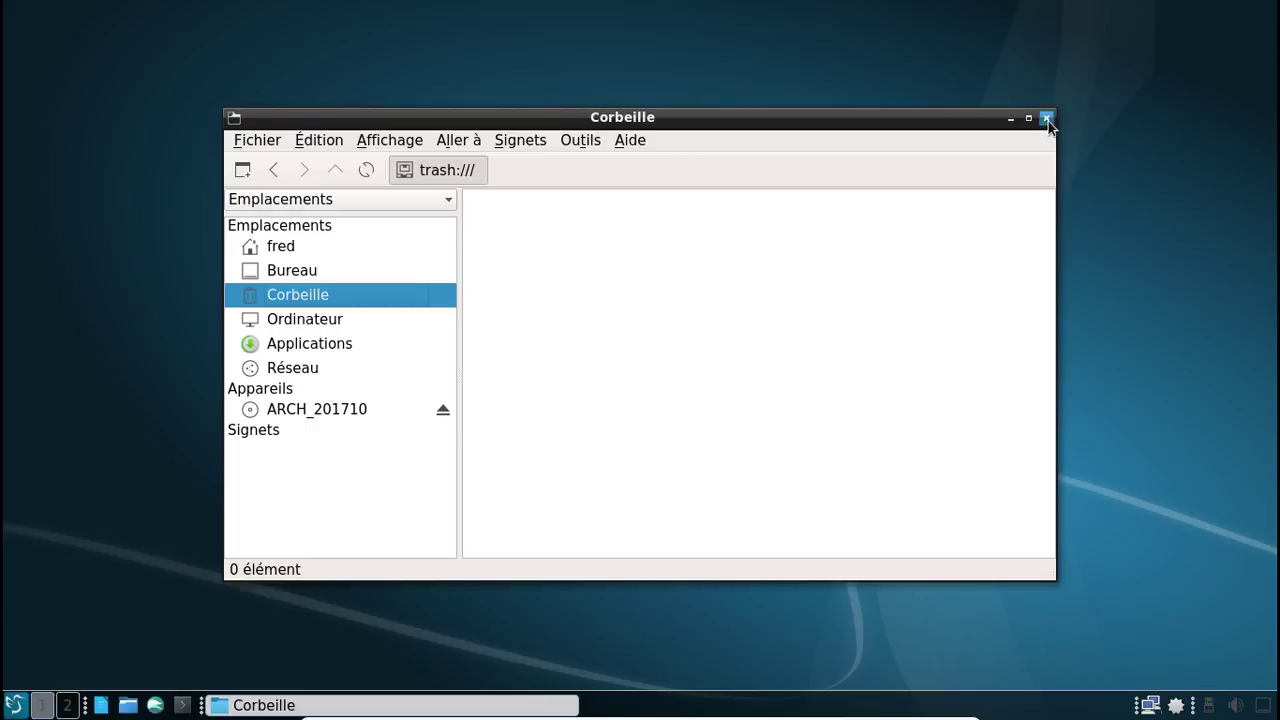
Step: Check the file manager's version information, and close it and the file manager
left_click(630, 140)
left_click(645, 170)
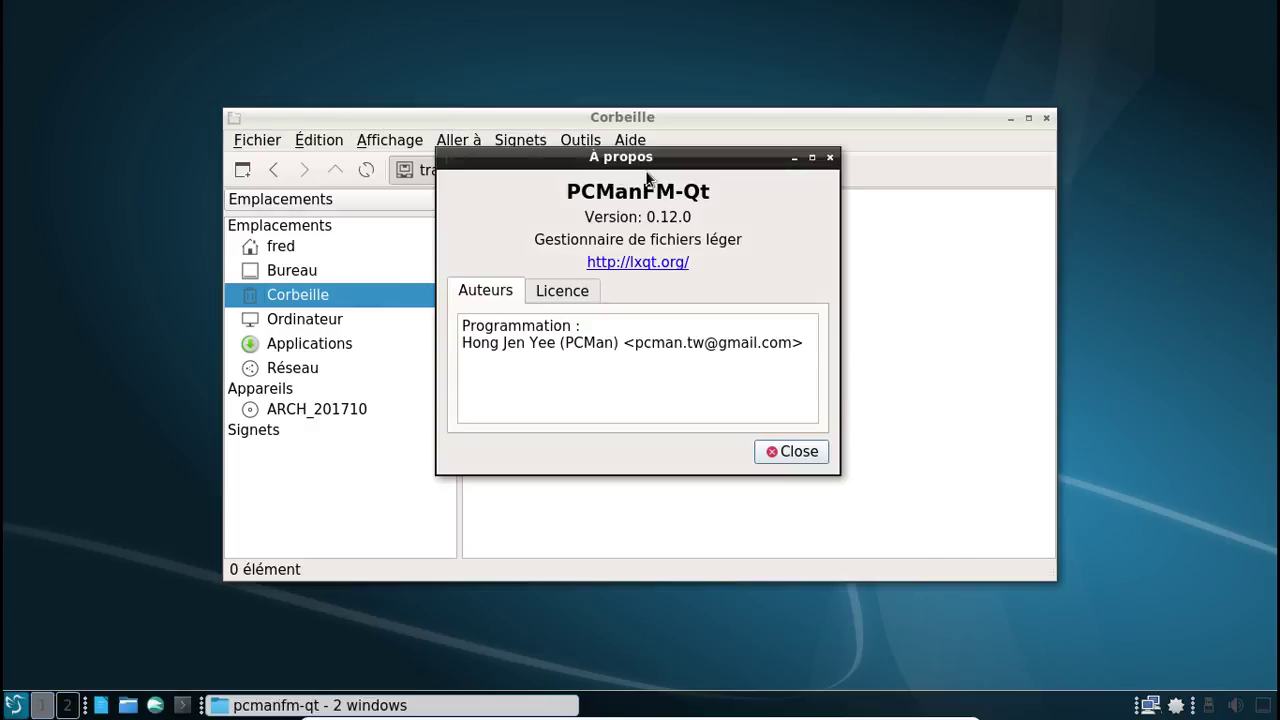
left_click(830, 157)
left_click(1046, 120)
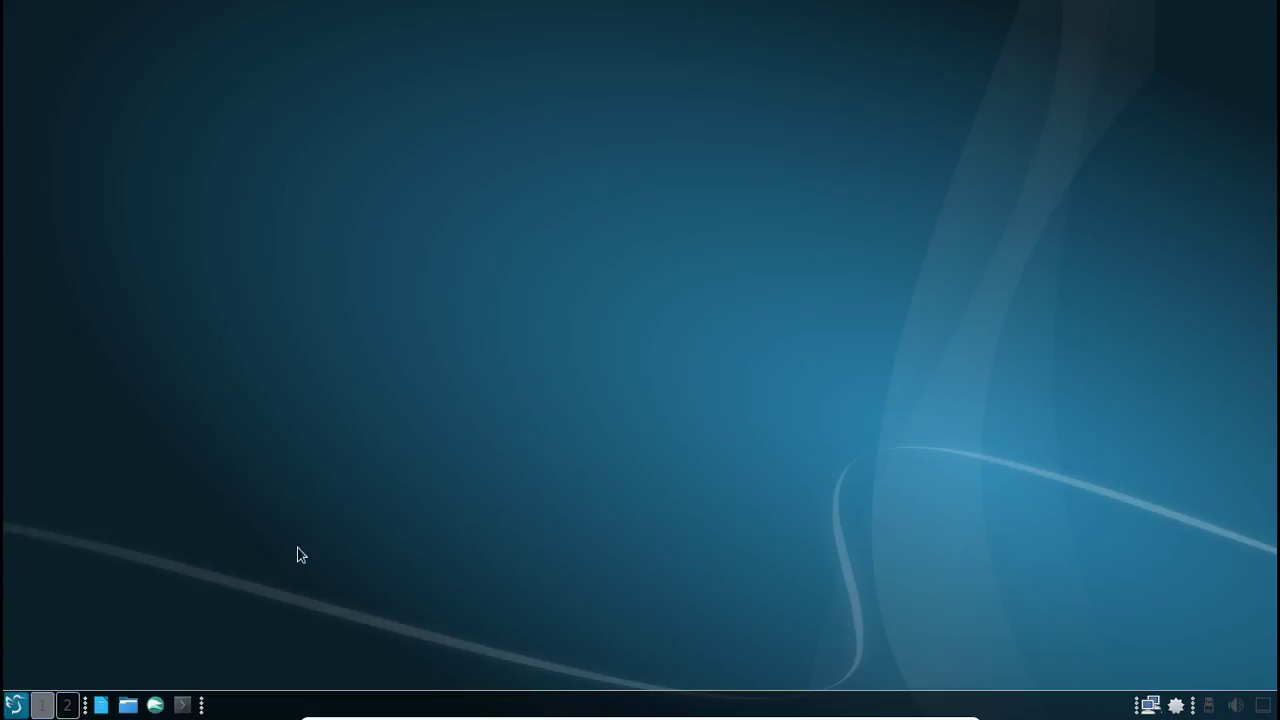
Step: Try two different VGA-1 brightness levels in the brightness settings, accepting the first change, and close the settings
left_click(12, 706)
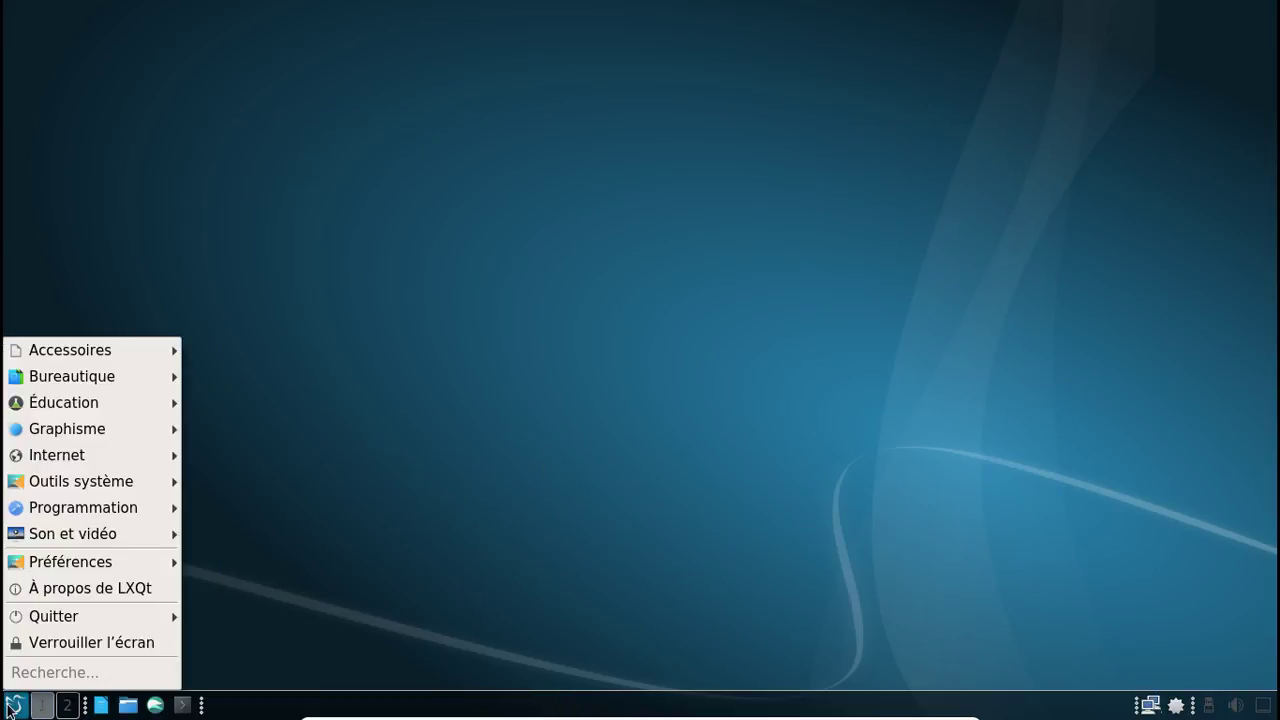
mouse_move(72, 568)
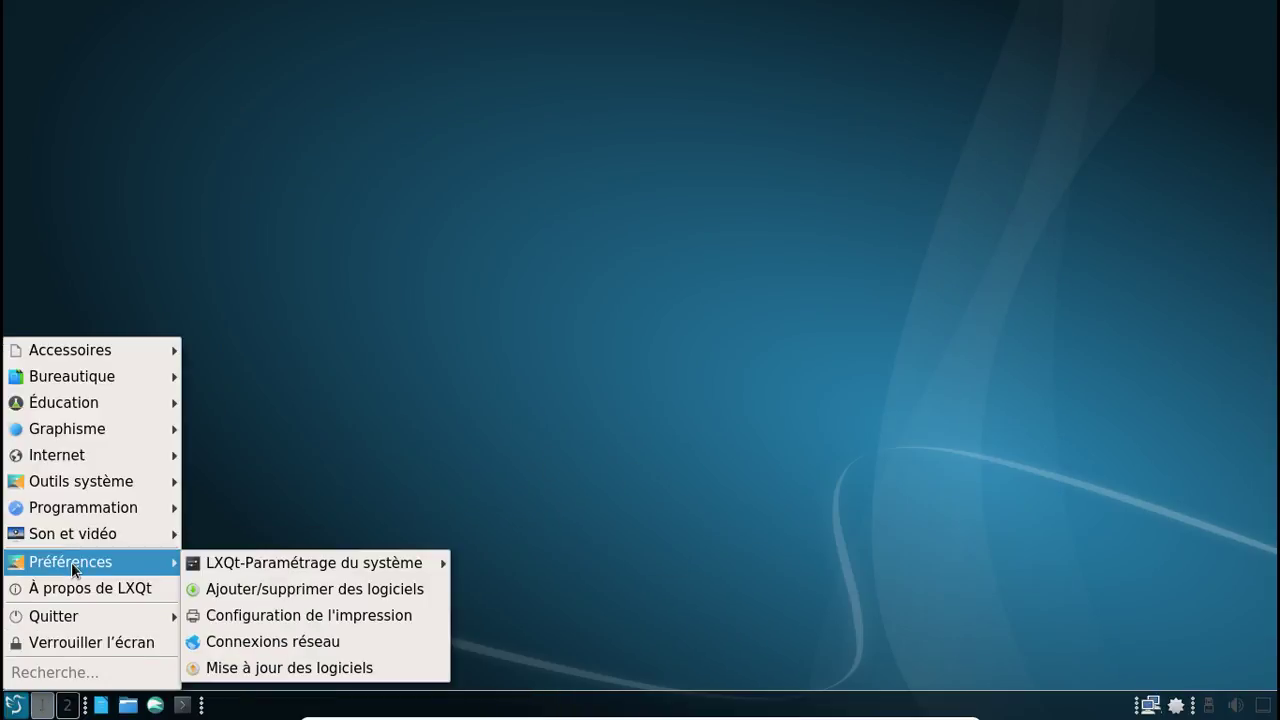
mouse_move(304, 568)
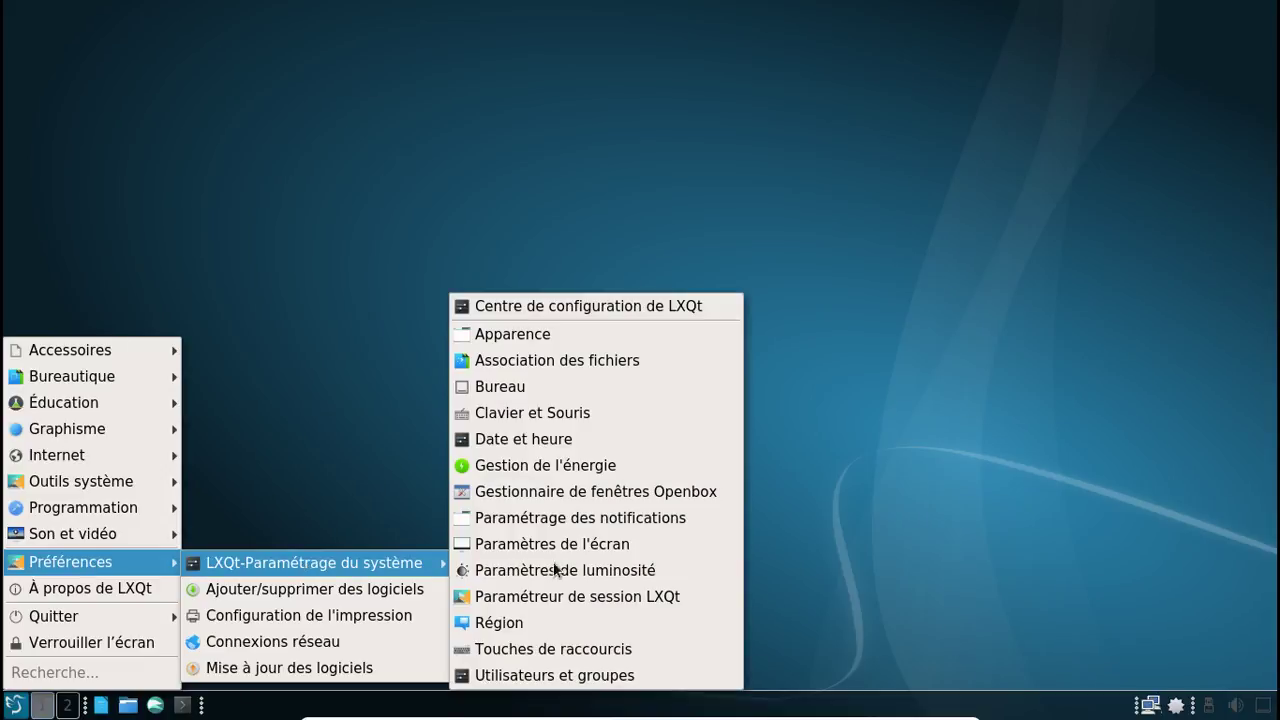
left_click(514, 570)
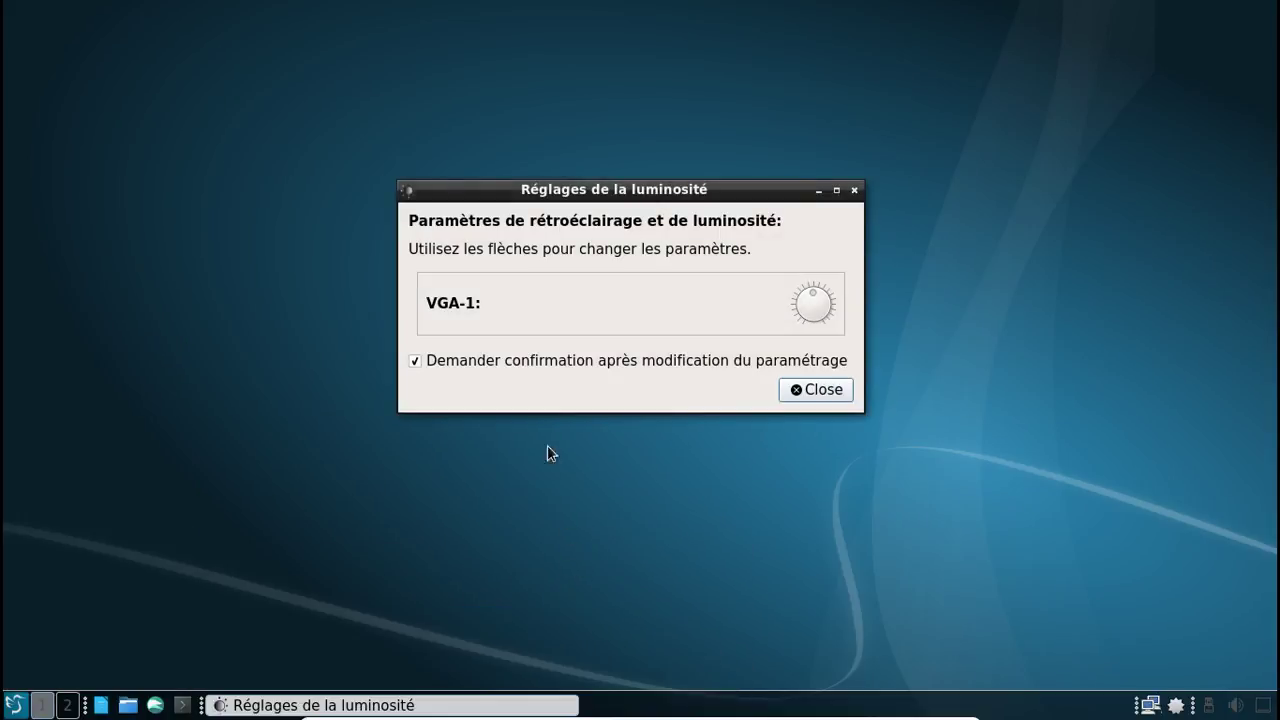
left_click(836, 305)
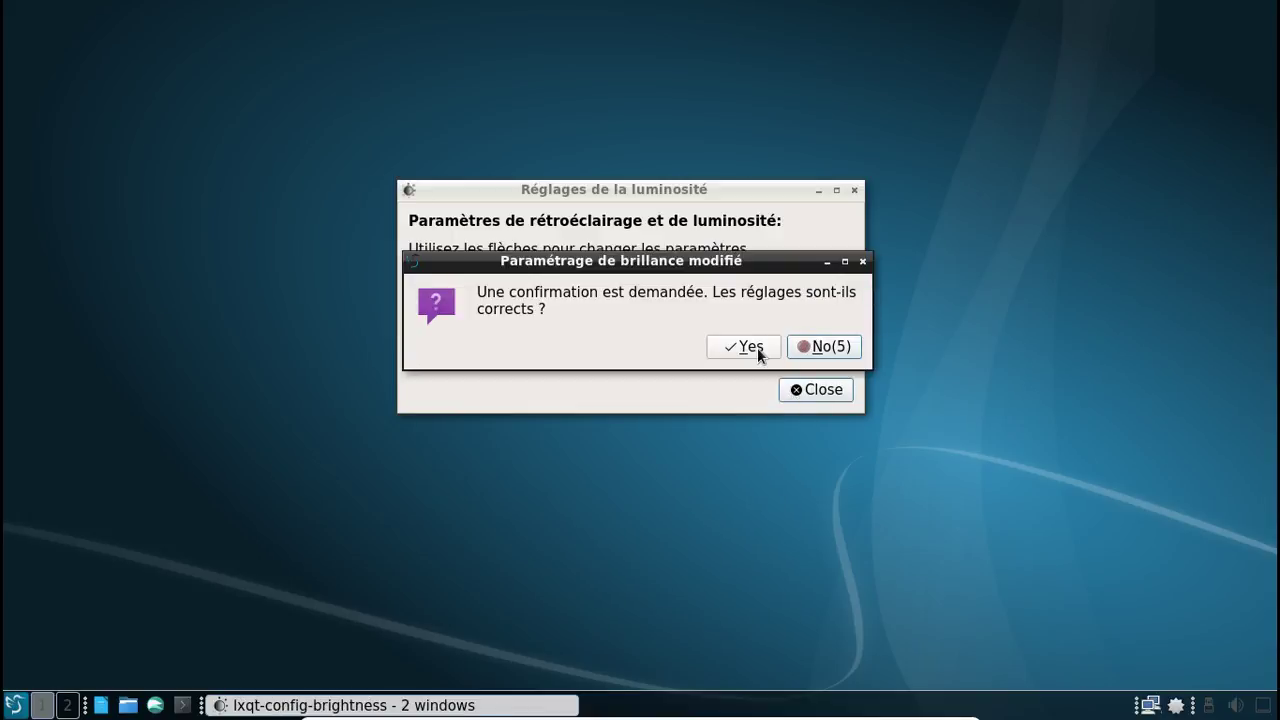
left_click(755, 347)
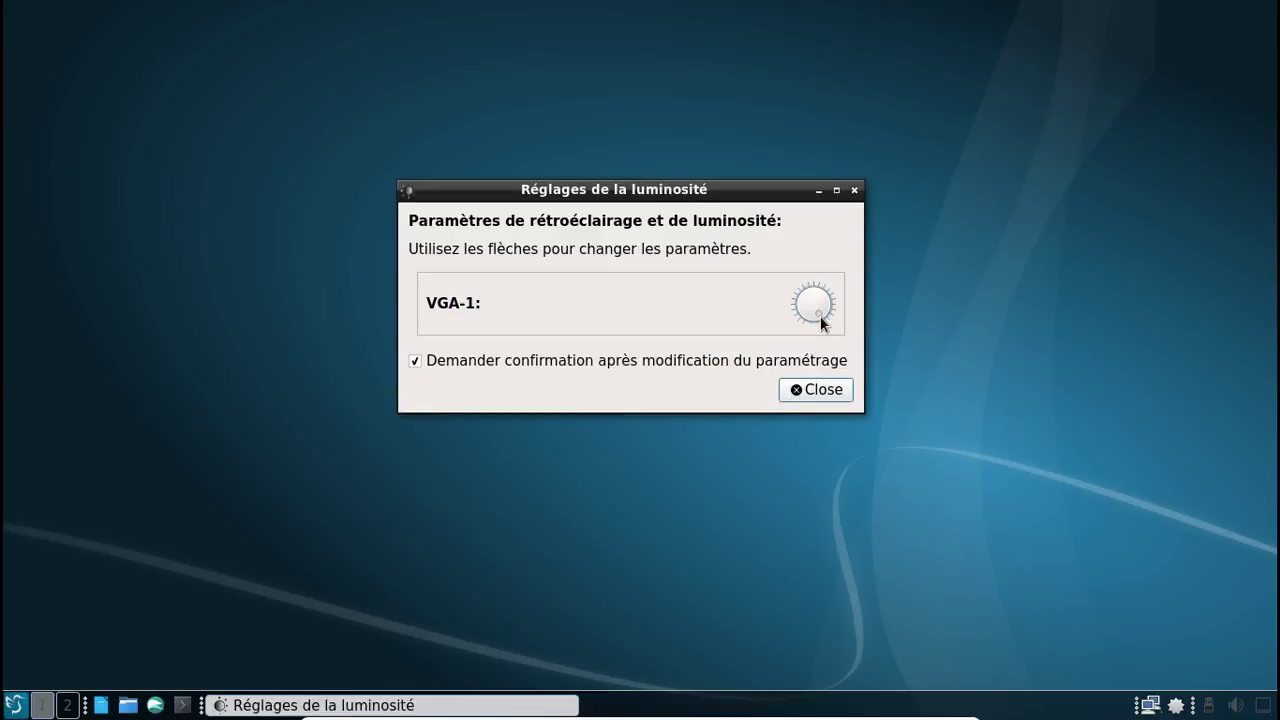
left_click(802, 317)
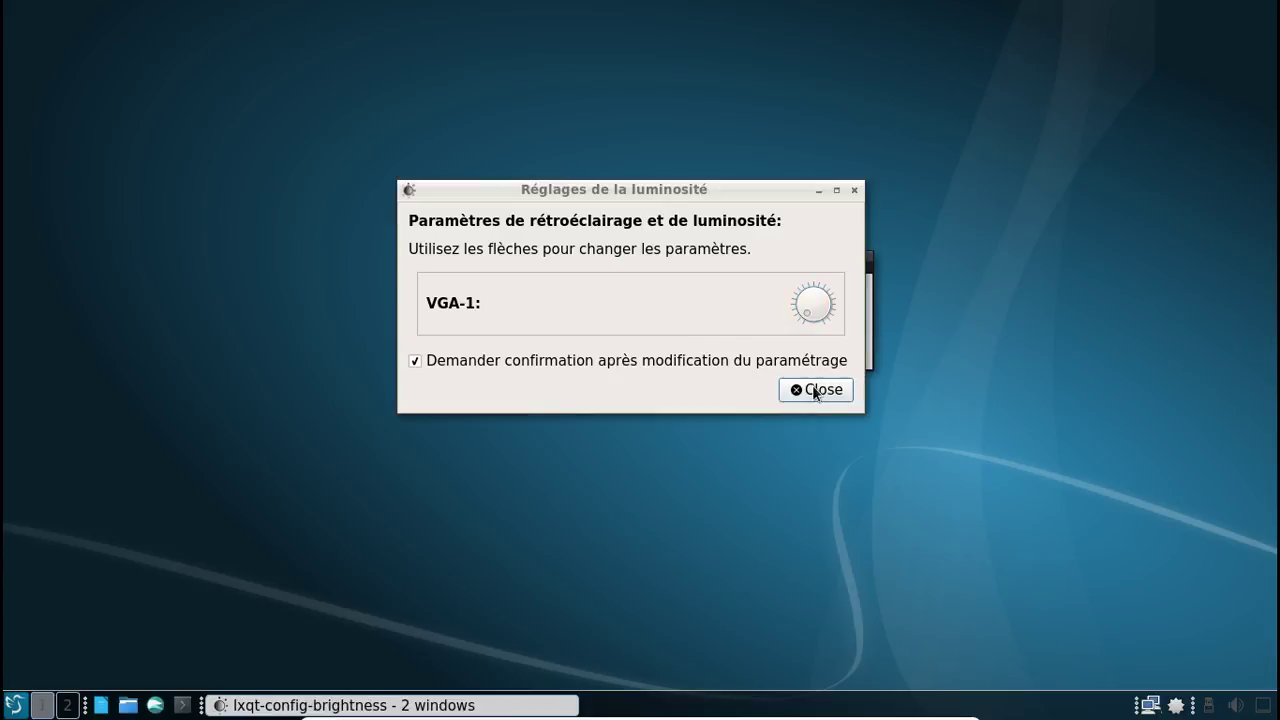
left_click(805, 346)
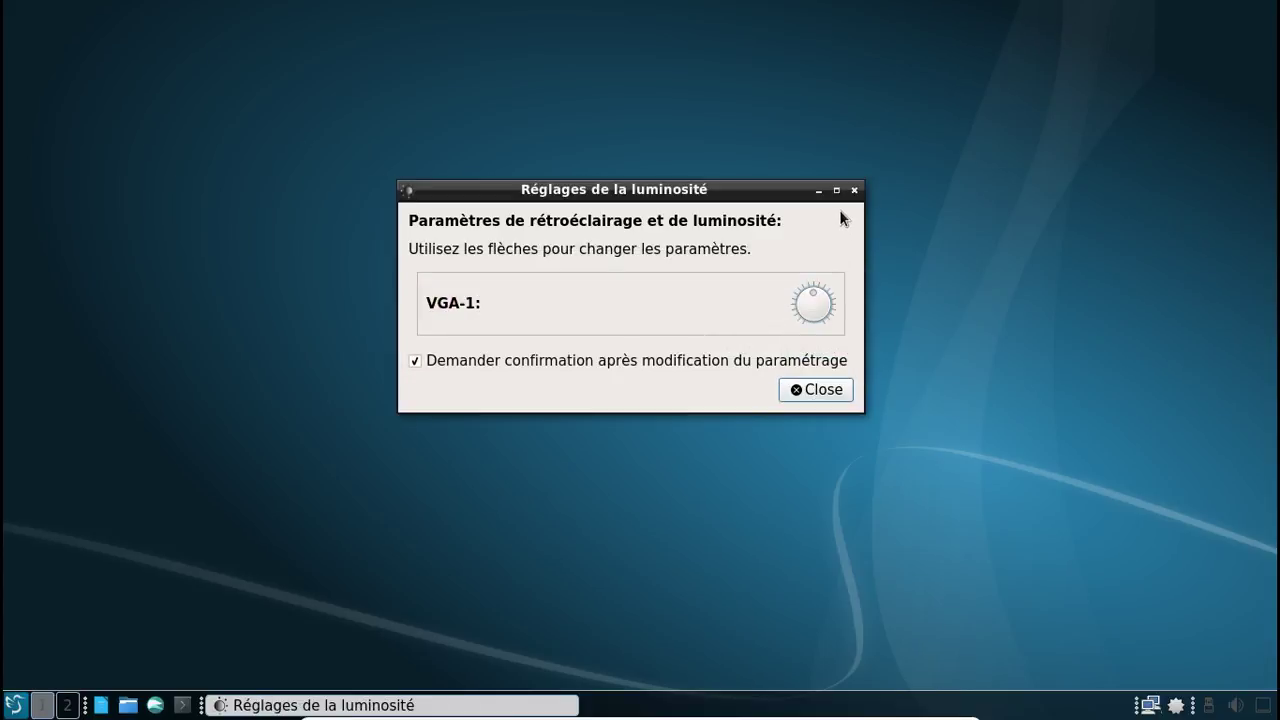
left_click(854, 190)
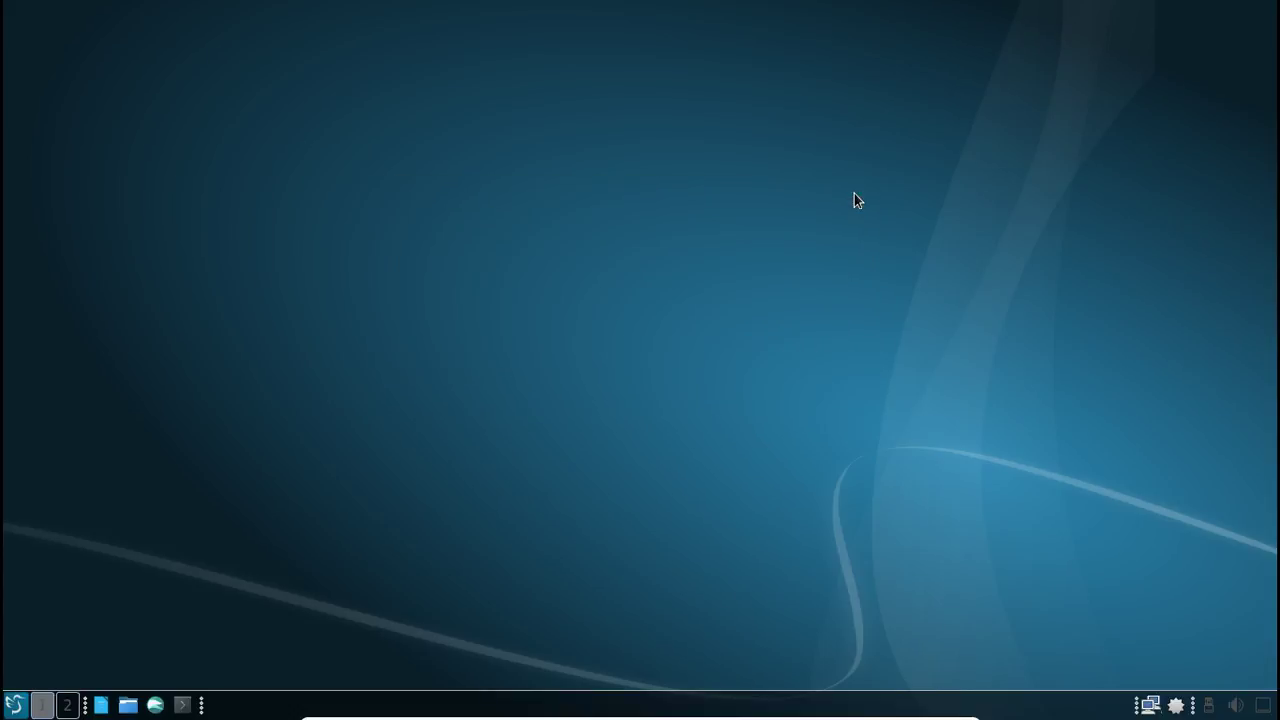
Step: Look through the application categories and the session-exit options, then check the LXQt version information and close it
left_click(23, 708)
mouse_move(97, 532)
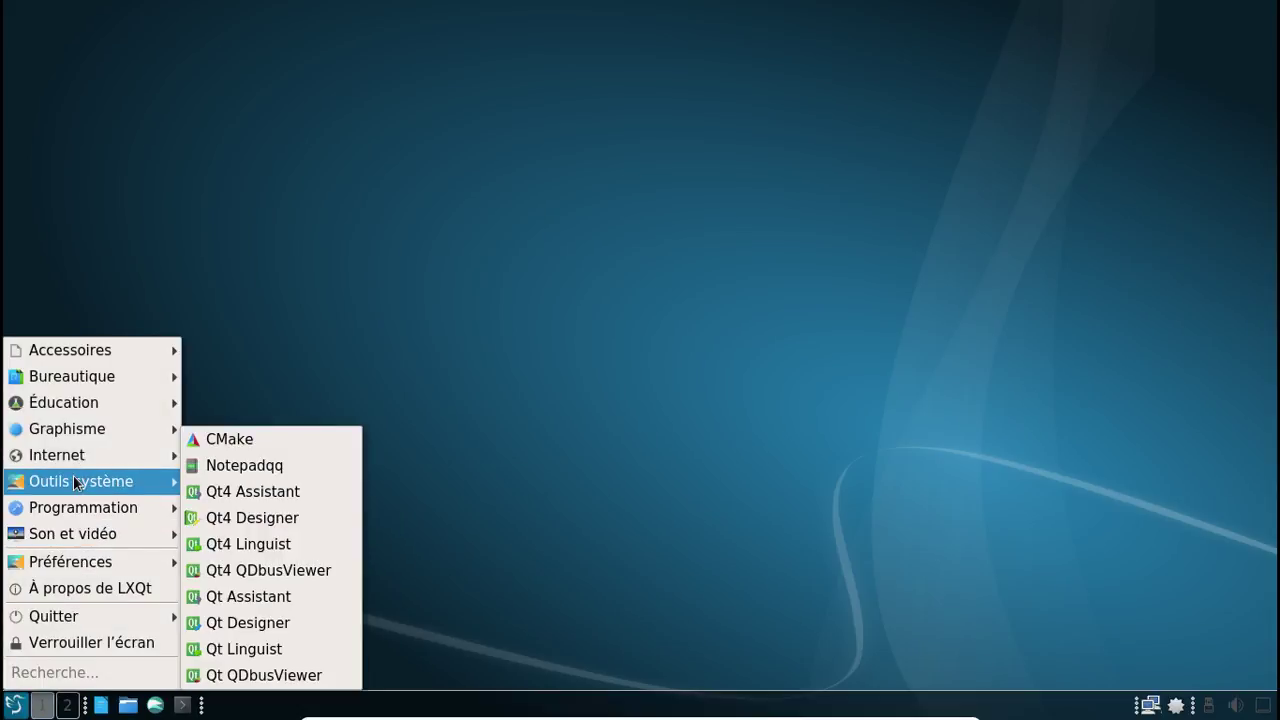
mouse_move(75, 483)
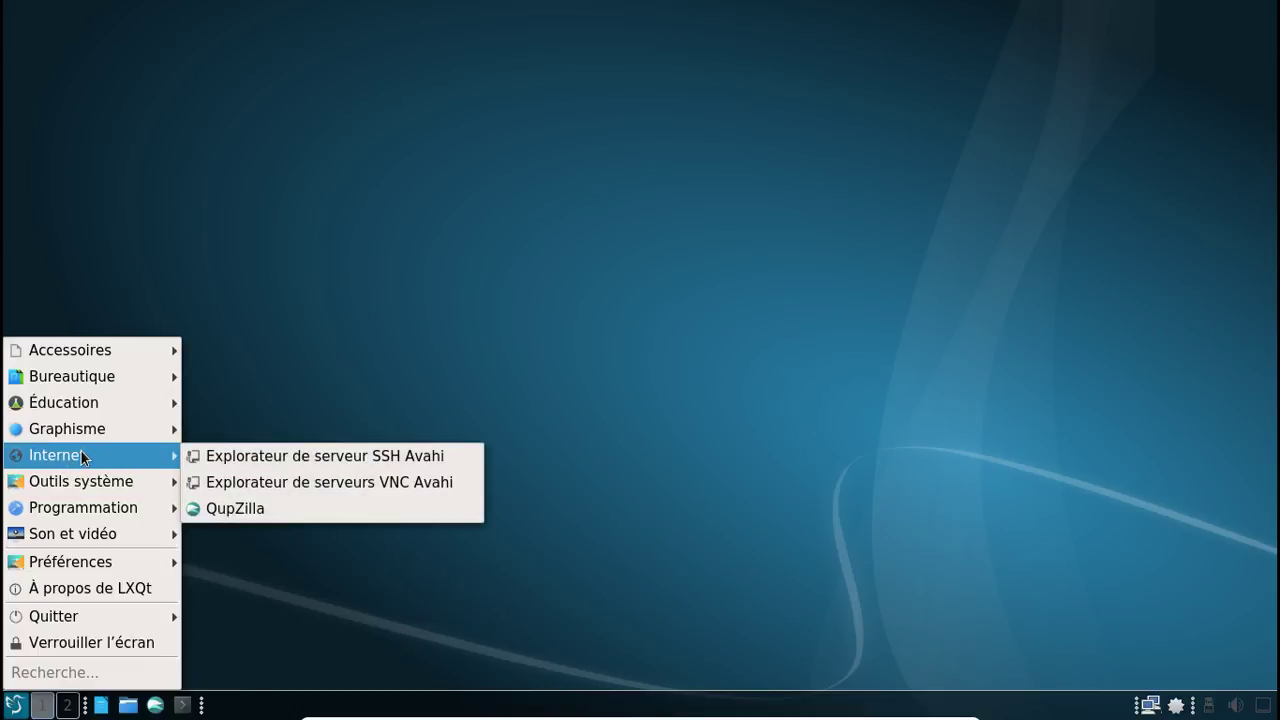
mouse_move(74, 432)
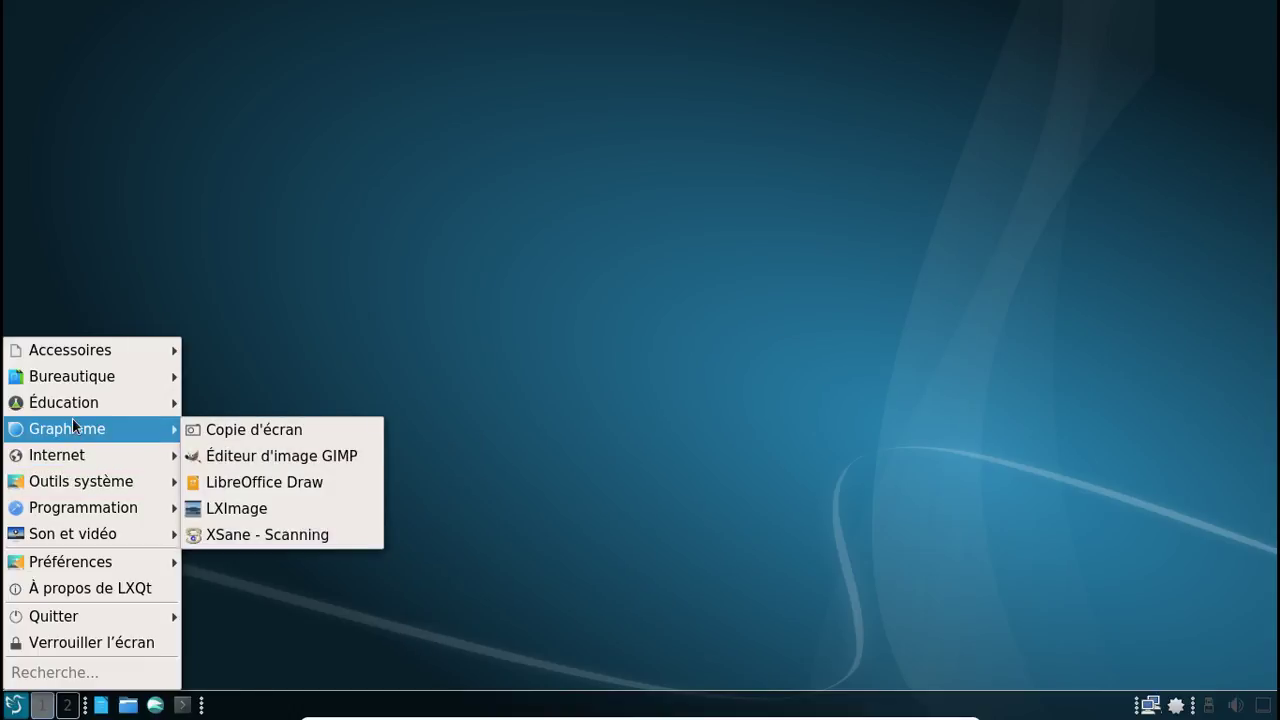
mouse_move(72, 410)
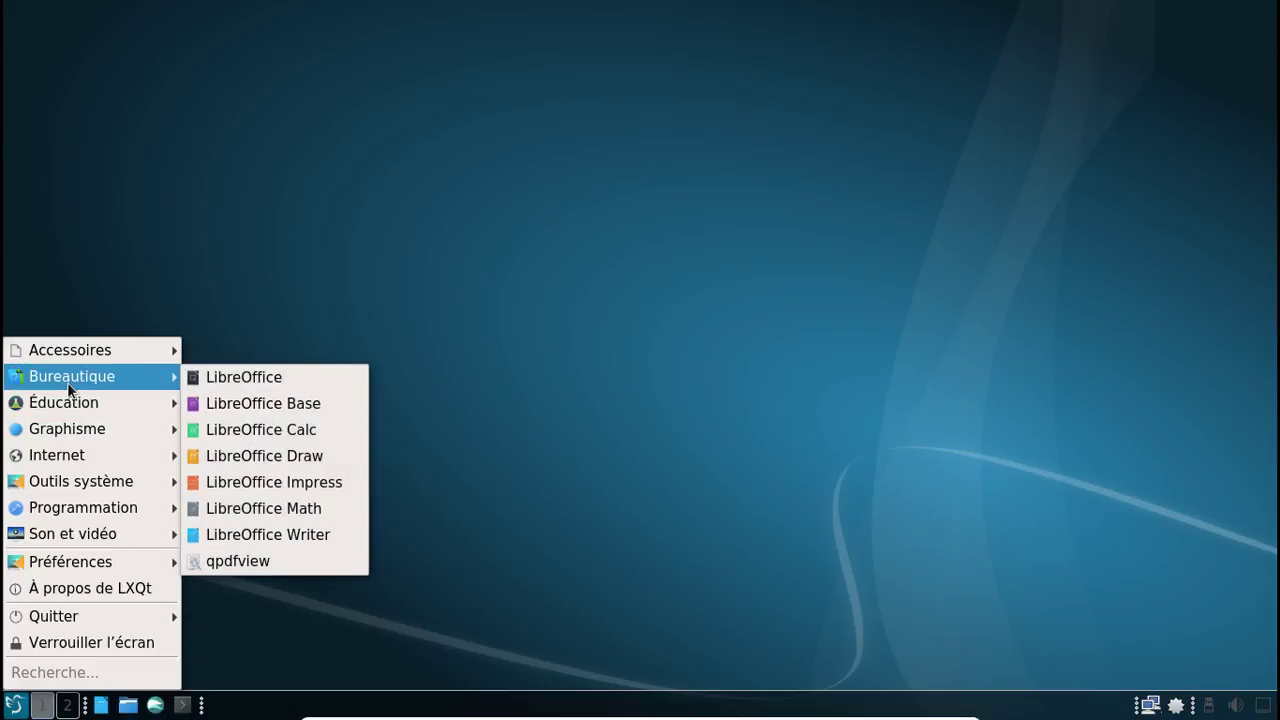
mouse_move(72, 355)
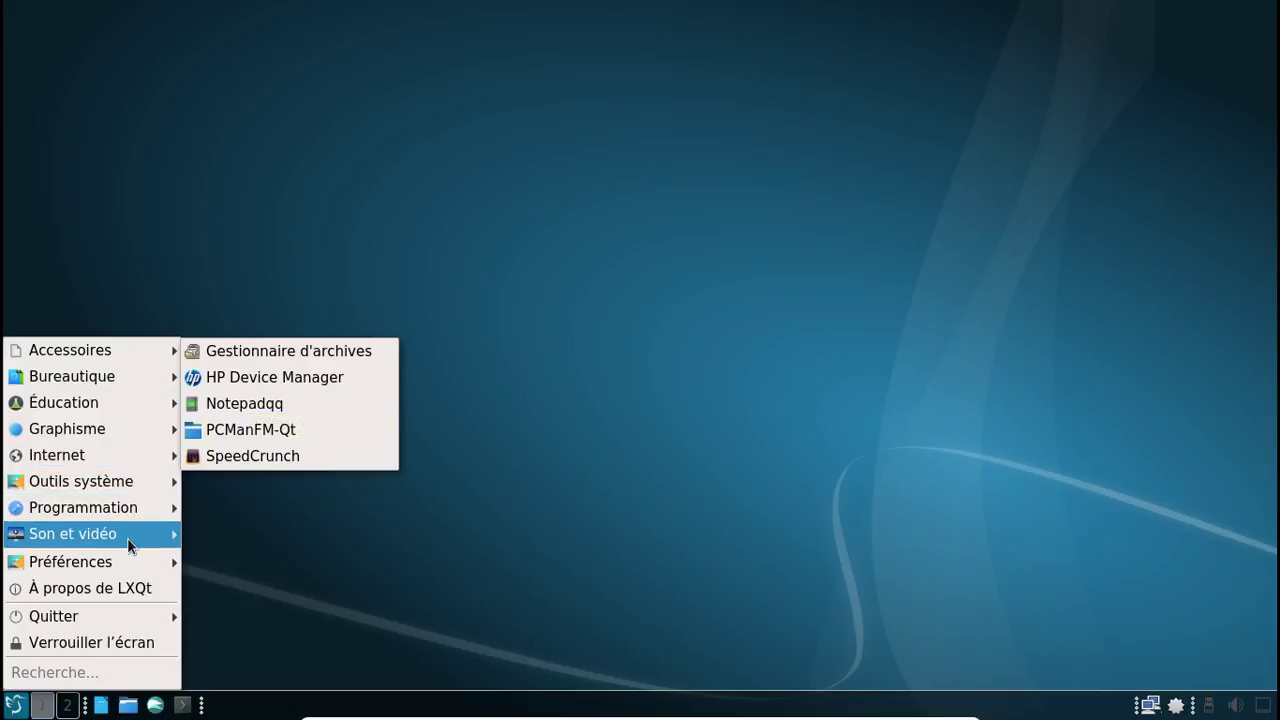
mouse_move(131, 512)
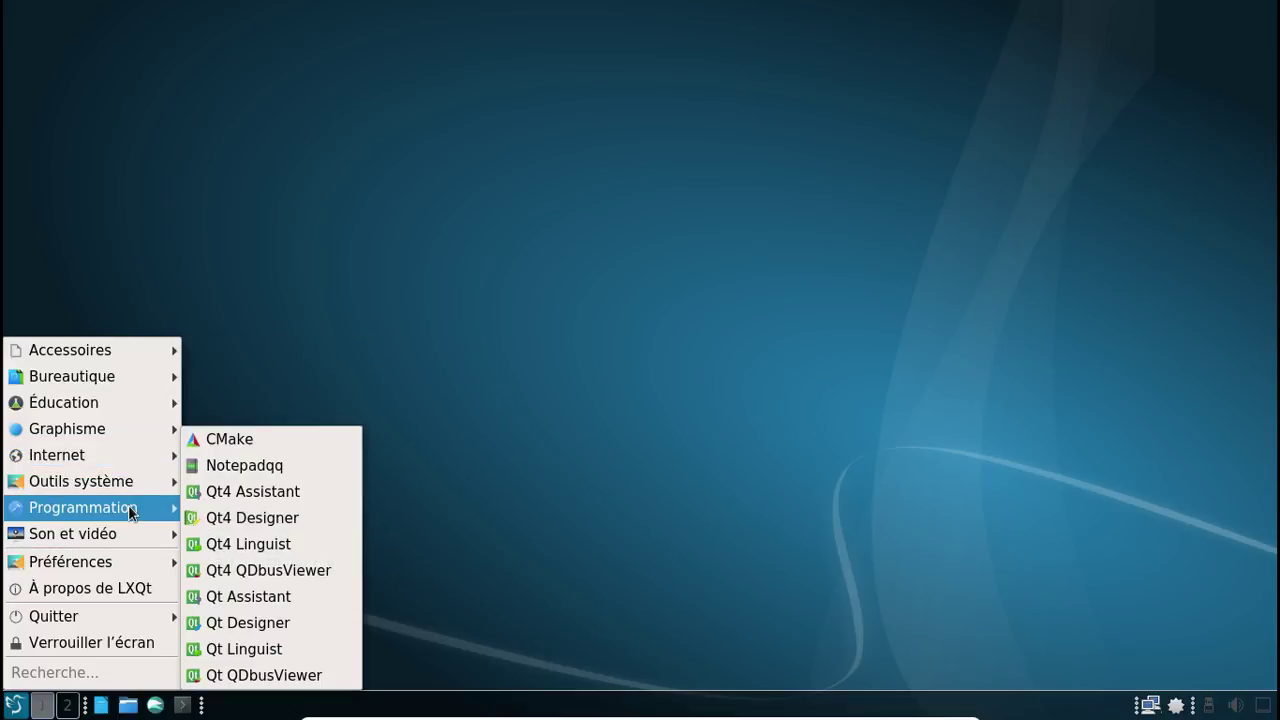
mouse_move(96, 619)
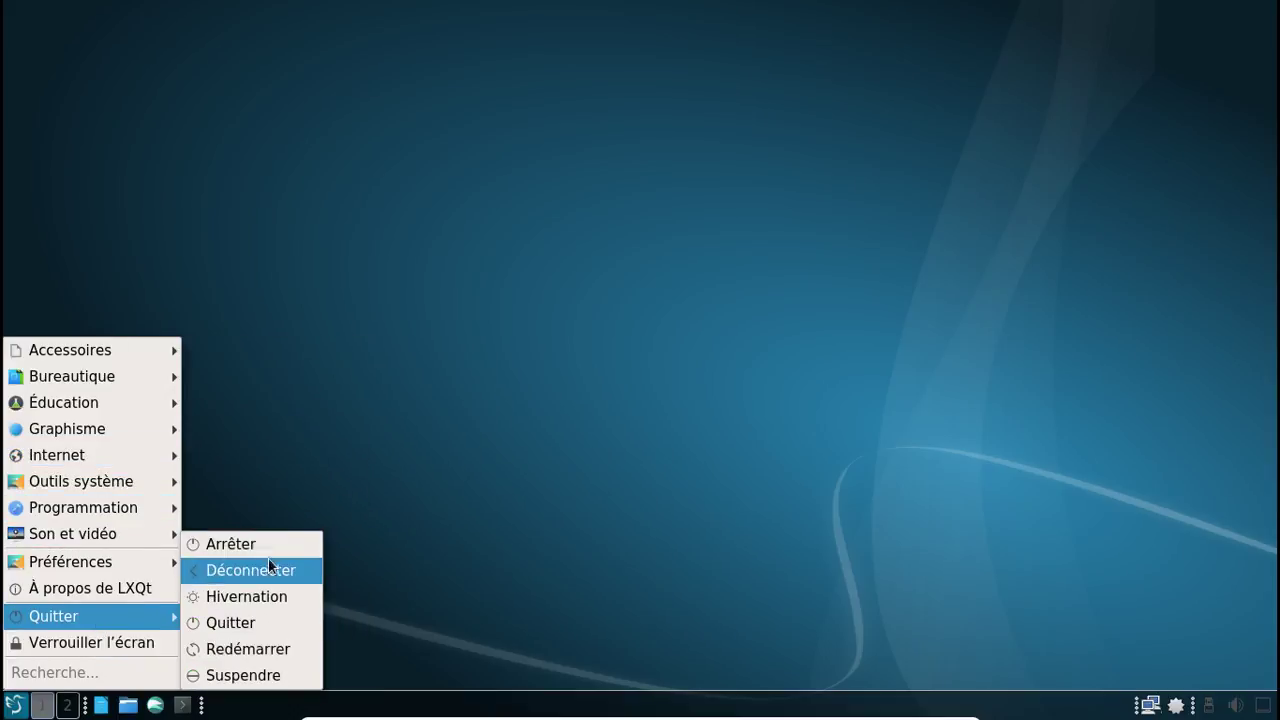
left_click(122, 590)
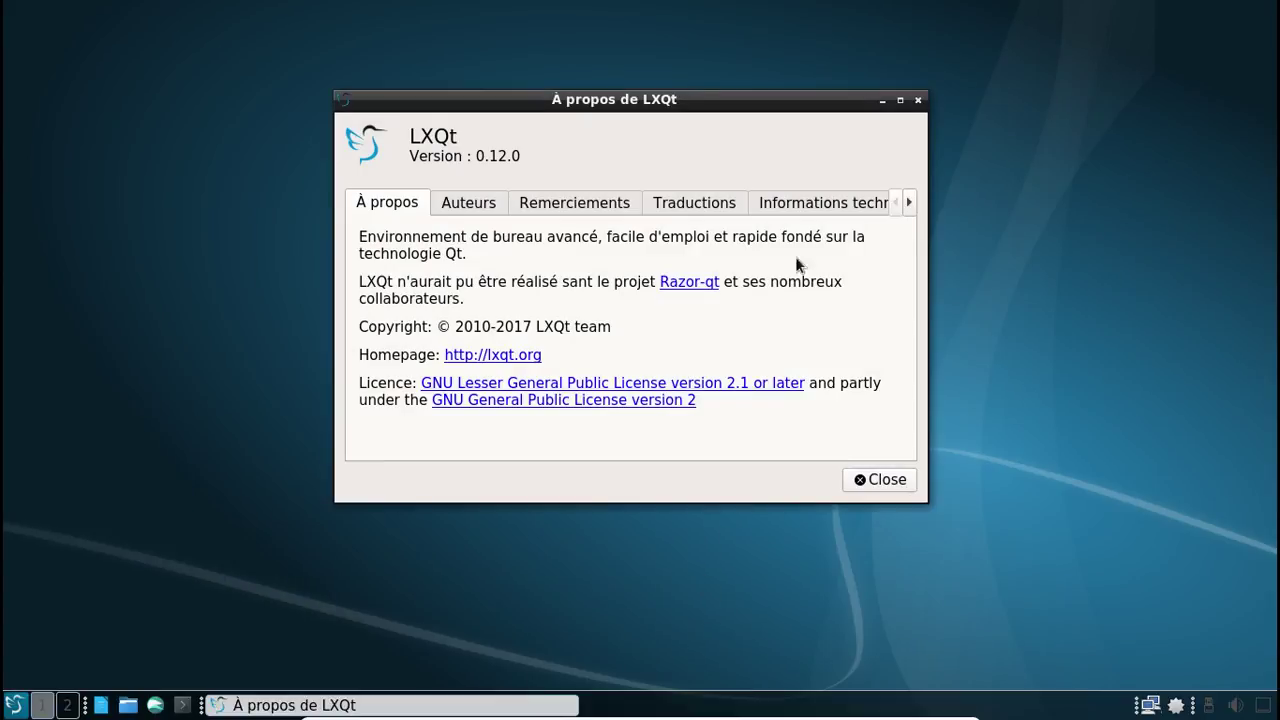
left_click(922, 101)
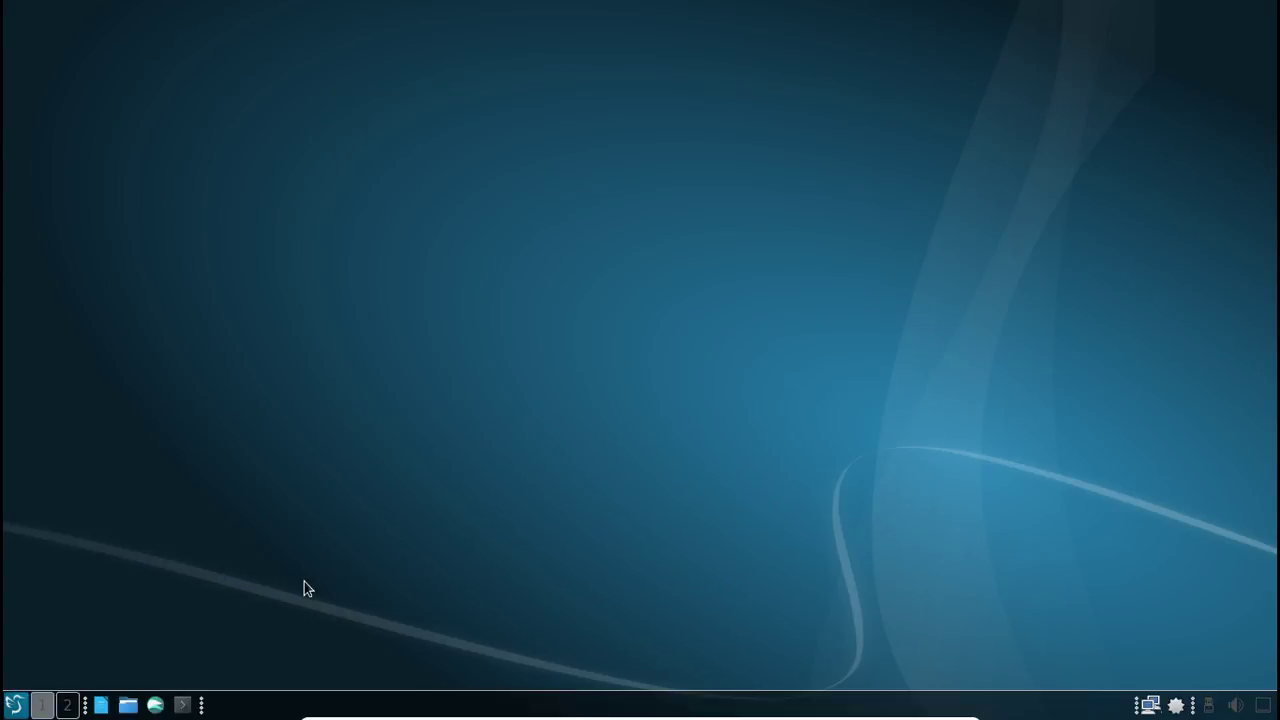
Step: Shut down the LXQt machine, confirming the shutdown, and close the Vidéos folder window on the host desktop
left_click(16, 705)
mouse_move(123, 614)
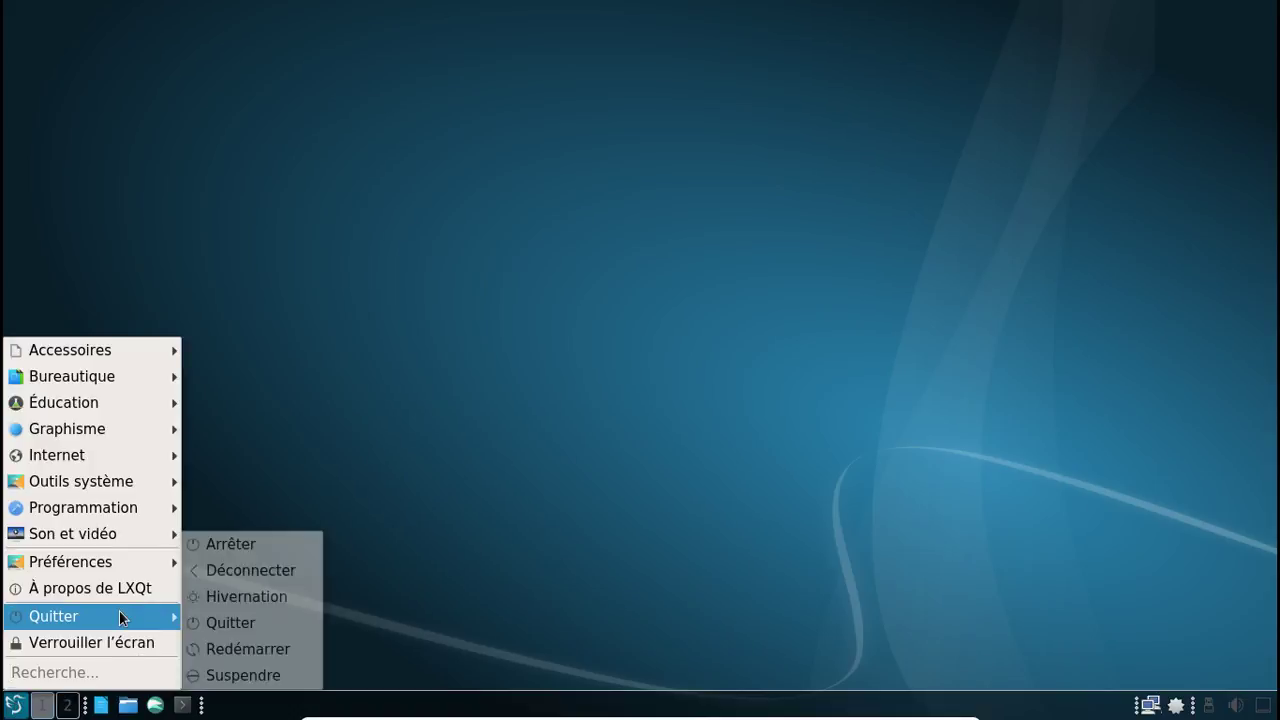
left_click(253, 545)
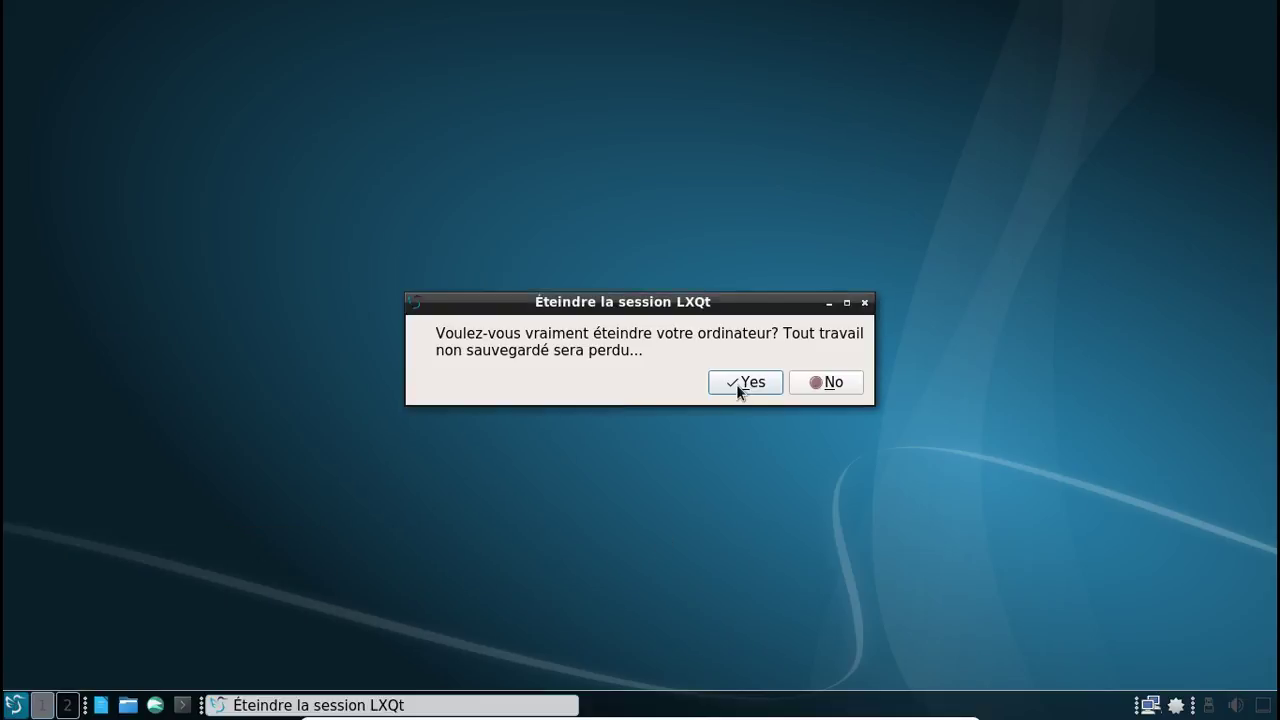
left_click(745, 382)
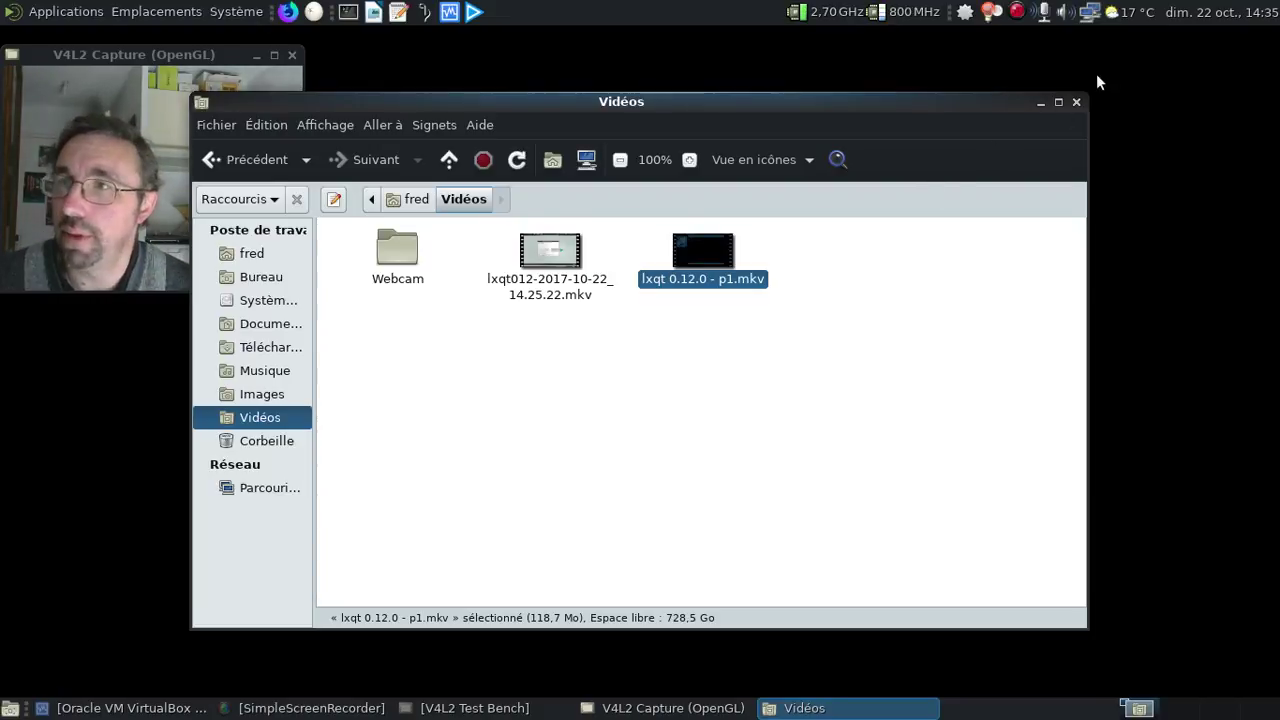
left_click(1076, 102)
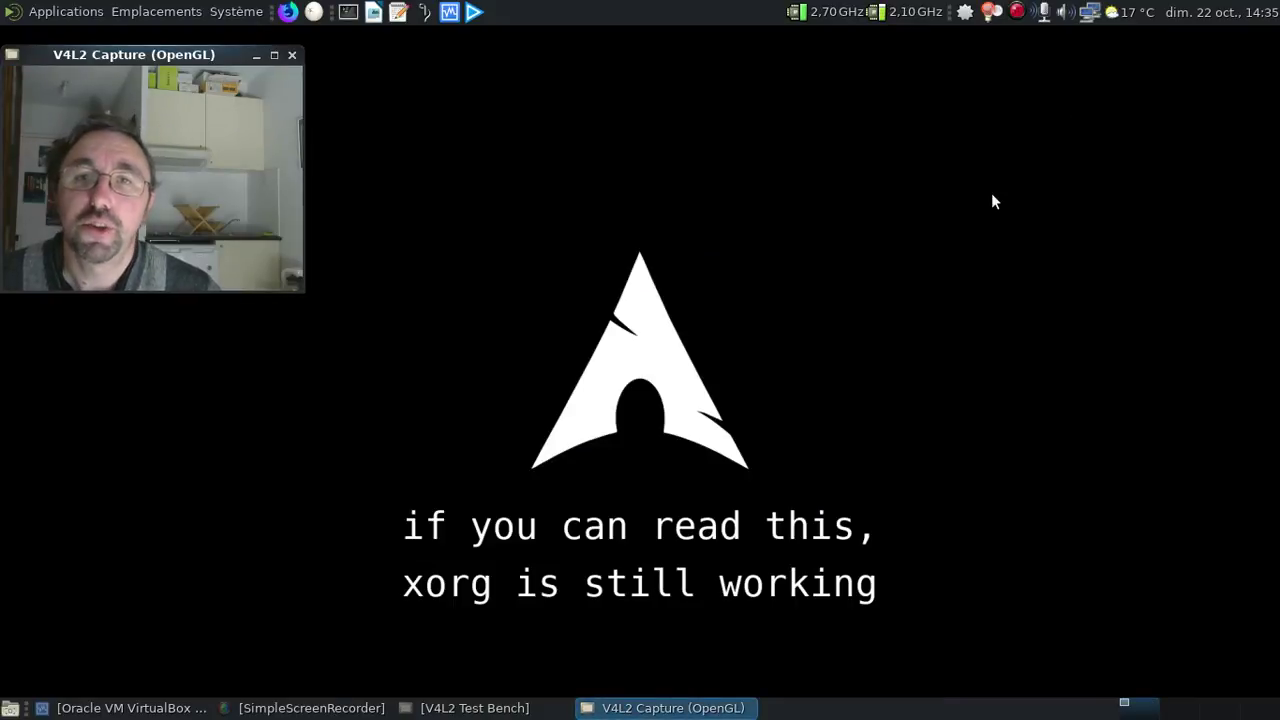